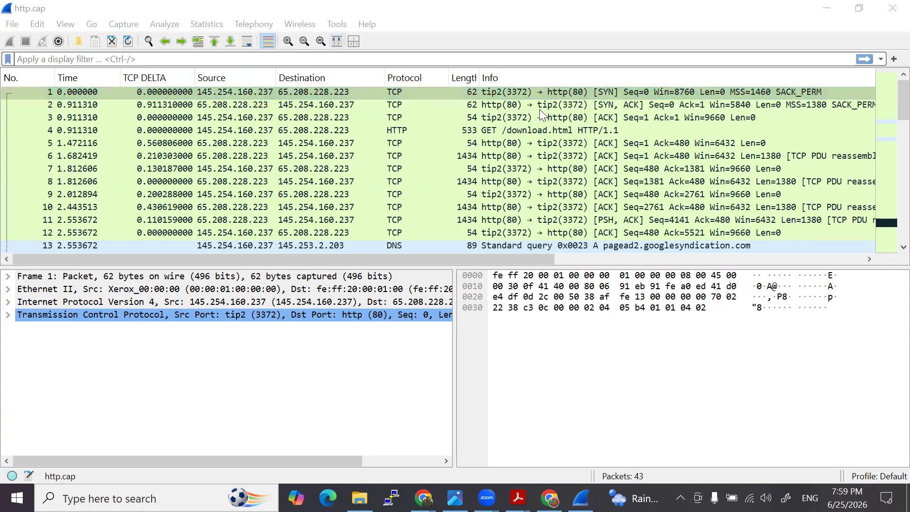
- Go through the SYN, SYN-ACK and ACK packets of the handshake, ending with the first SYN packet selected
left_click(257, 92)
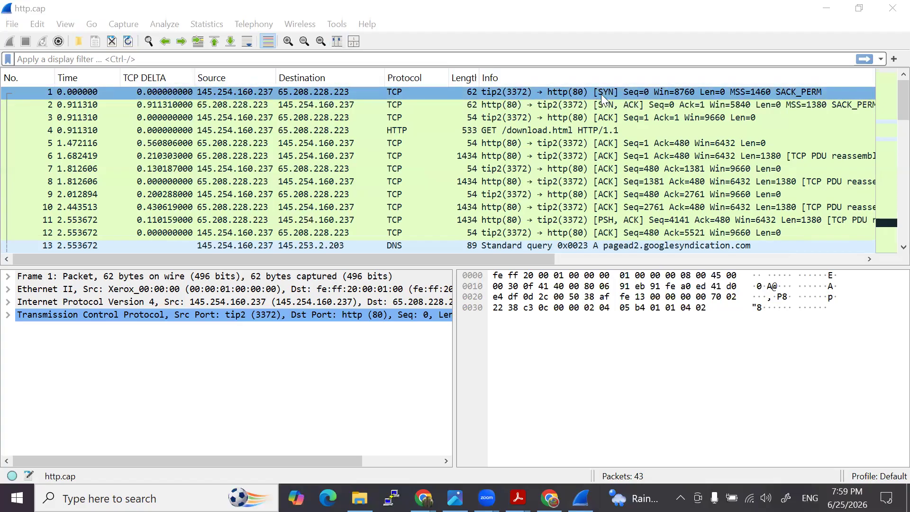
left_click(306, 105)
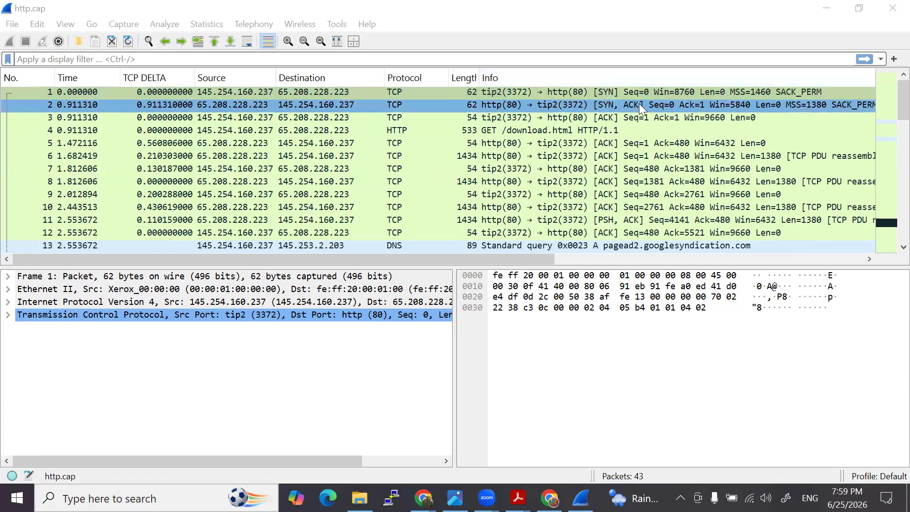
left_click(607, 119)
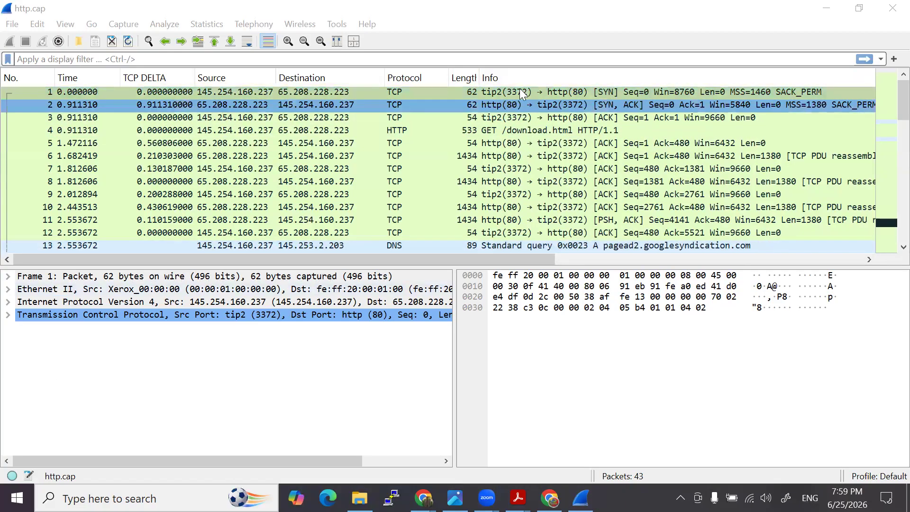
left_click(568, 93)
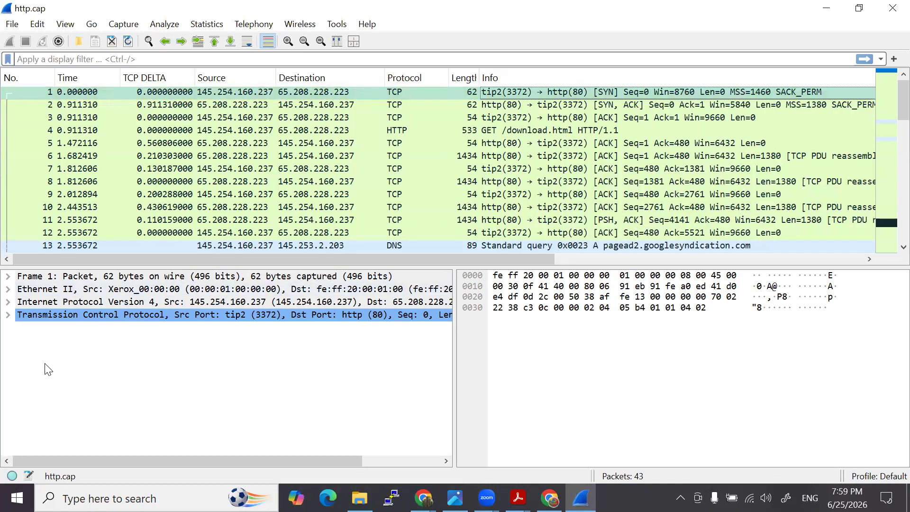
- Annotate the empty area below the packet bytes with an arrow labelled "Syn" running from the client to the server
mouse_move(511, 360)
left_mouse_down()
mouse_move(501, 355)
mouse_move(529, 370)
mouse_move(716, 357)
mouse_move(706, 368)
left_mouse_up()
mouse_move(617, 334)
left_mouse_down()
mouse_move(603, 334)
mouse_move(614, 351)
mouse_move(642, 340)
mouse_move(639, 356)
mouse_move(642, 335)
mouse_move(666, 350)
left_mouse_up()
mouse_move(756, 340)
left_mouse_down()
mouse_move(743, 351)
mouse_move(749, 362)
mouse_move(773, 345)
mouse_move(780, 365)
mouse_move(788, 352)
mouse_move(798, 355)
left_mouse_up()
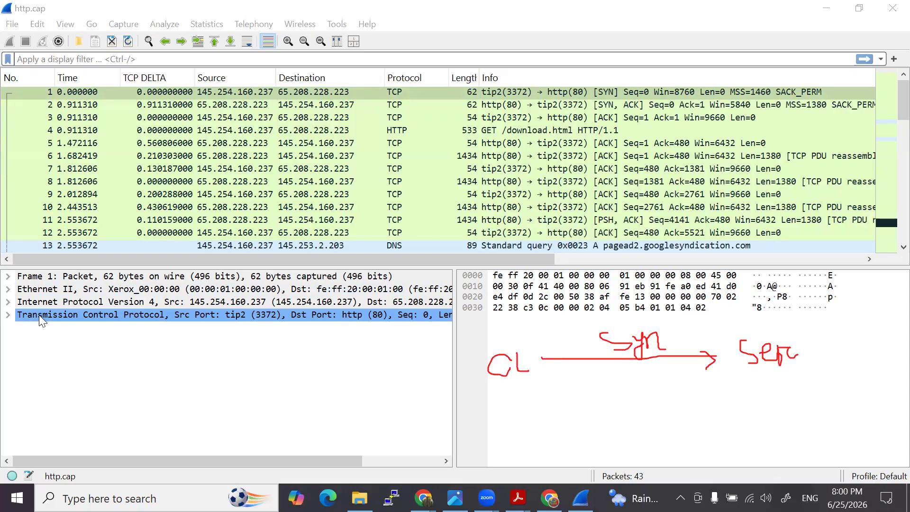
- Expand packet 1's Transmission Control Protocol details and consult the TCP header diagram on the NetworkLessons page in Chrome
left_click(8, 316)
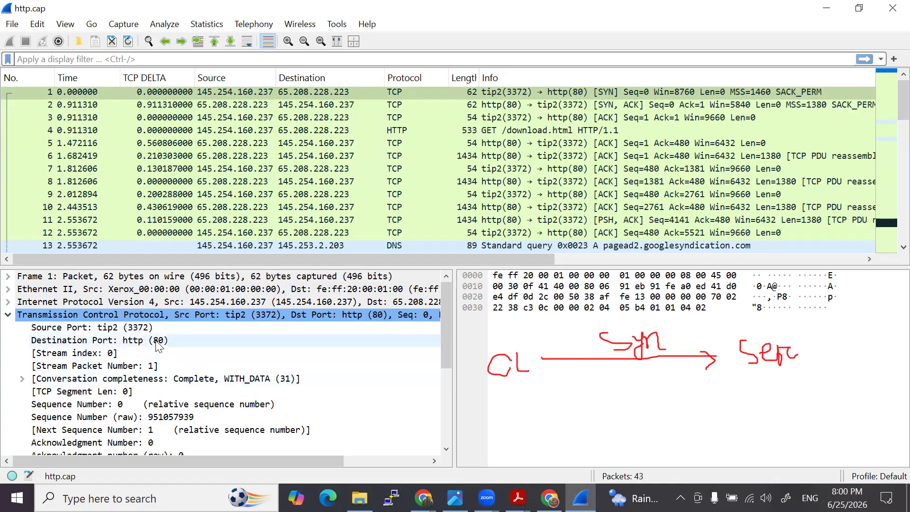
mouse_move(423, 498)
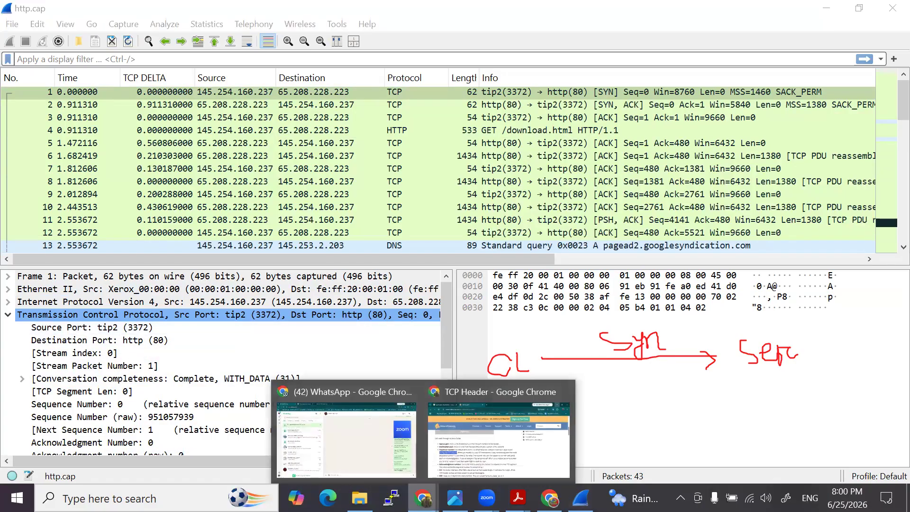
left_click(476, 442)
scroll(291, 301, "up", 6)
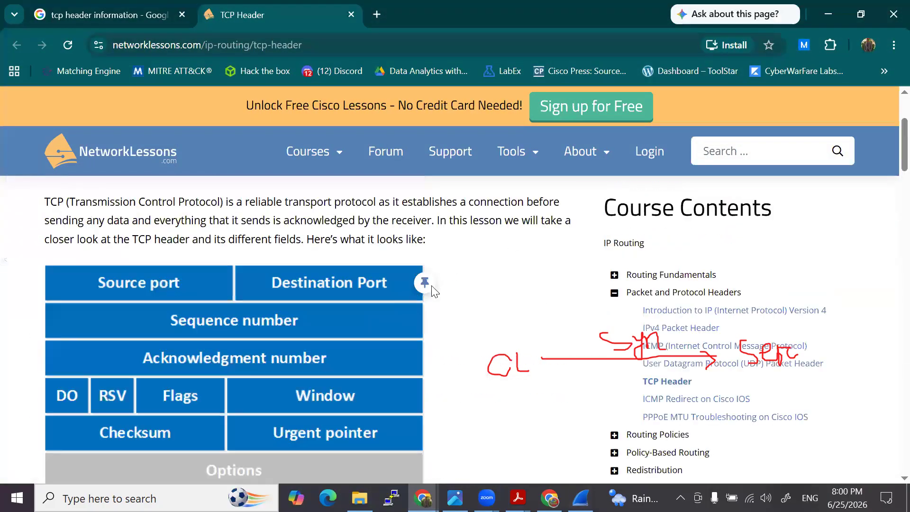
left_click(838, 11)
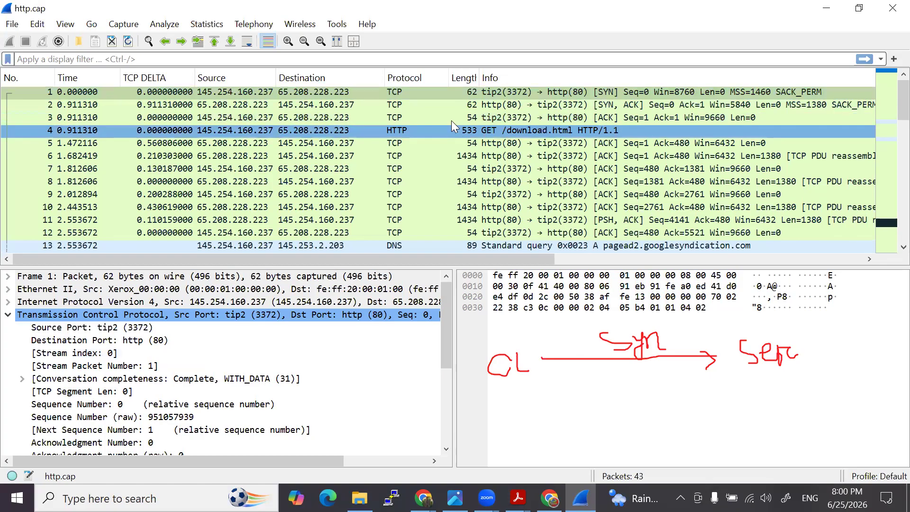
- Step through packets 1 to 6 one by one to view each packet's TCP details
left_click(404, 91)
left_click(401, 107)
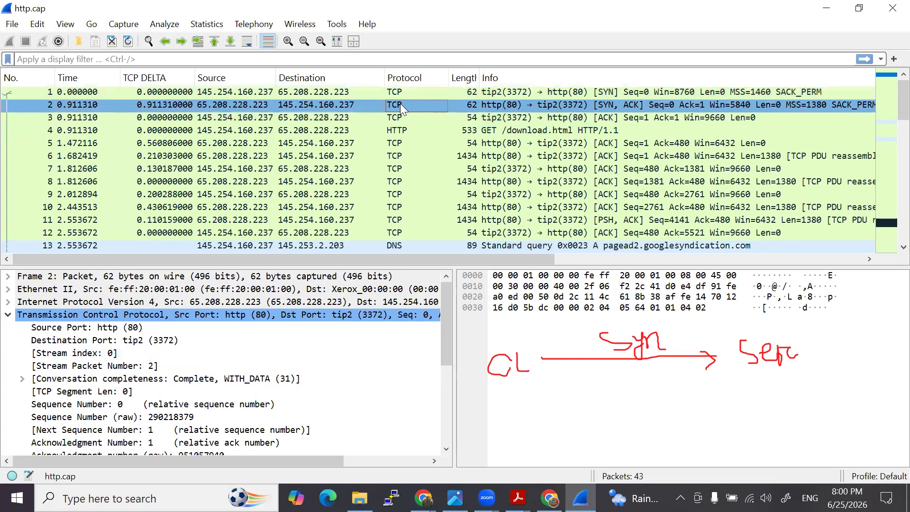
left_click(409, 117)
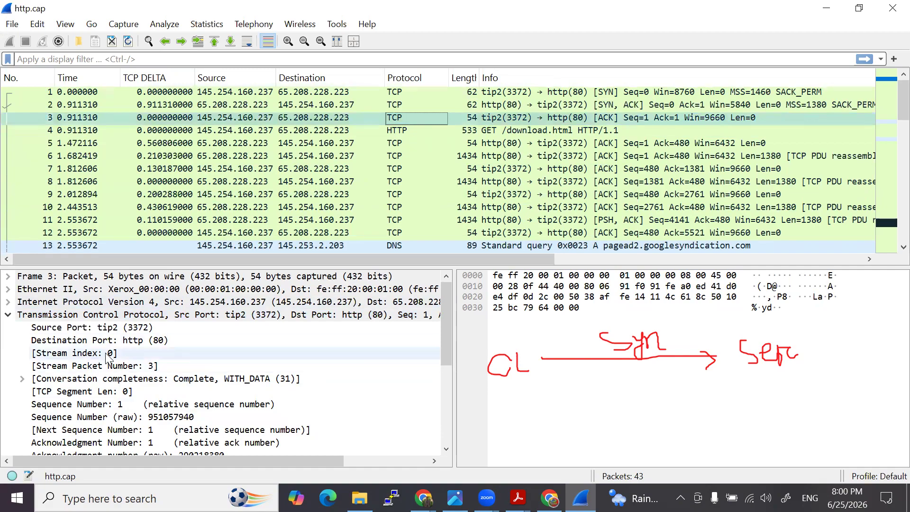
left_click(403, 131)
left_click(404, 145)
left_click(404, 156)
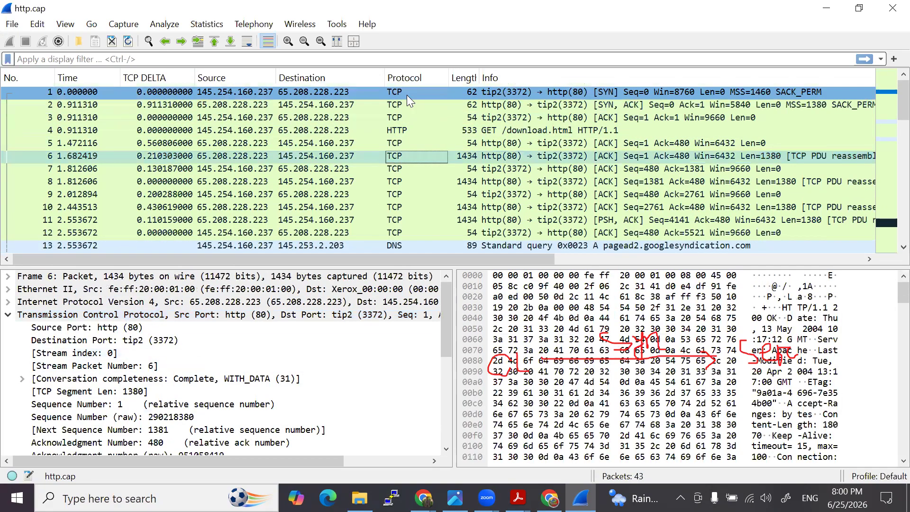
- Compare the sequence number, acknowledgment number and flag fields of packet 1 with those of packet 2
left_click(407, 95)
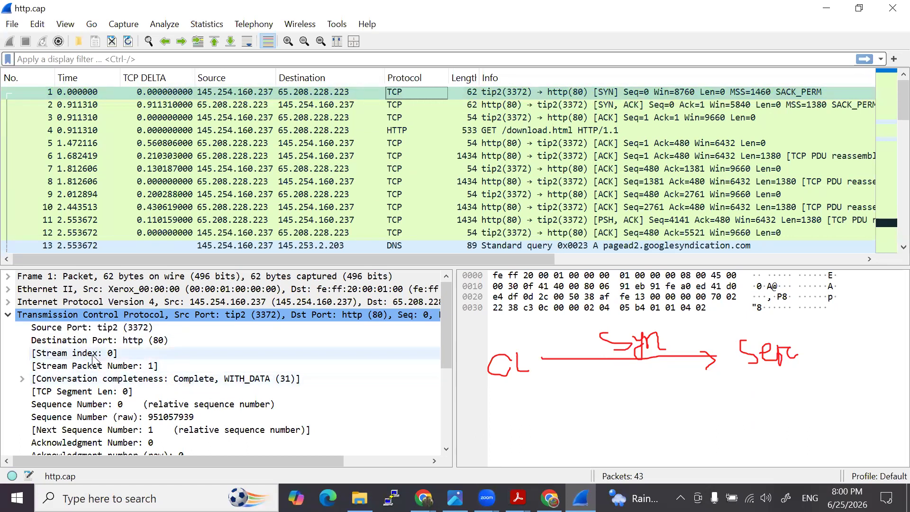
scroll(97, 365, "down", 1)
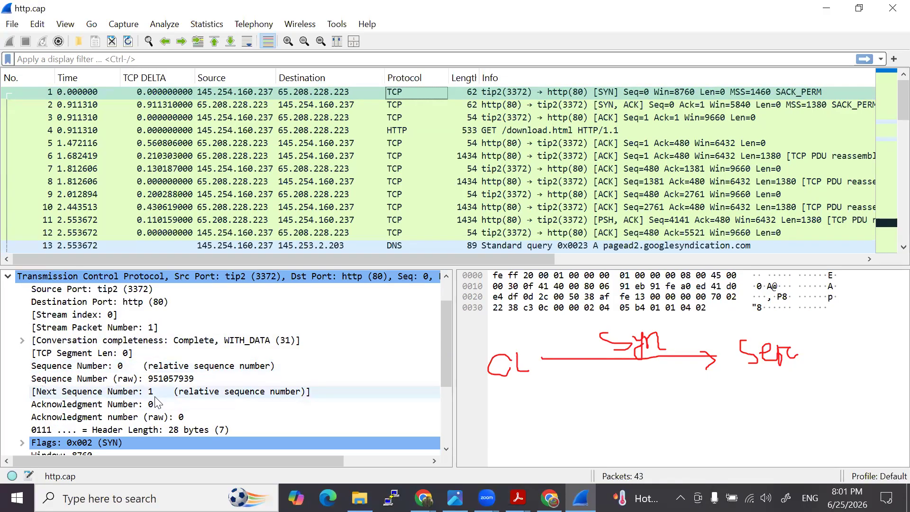
left_click(258, 91)
left_click(375, 105)
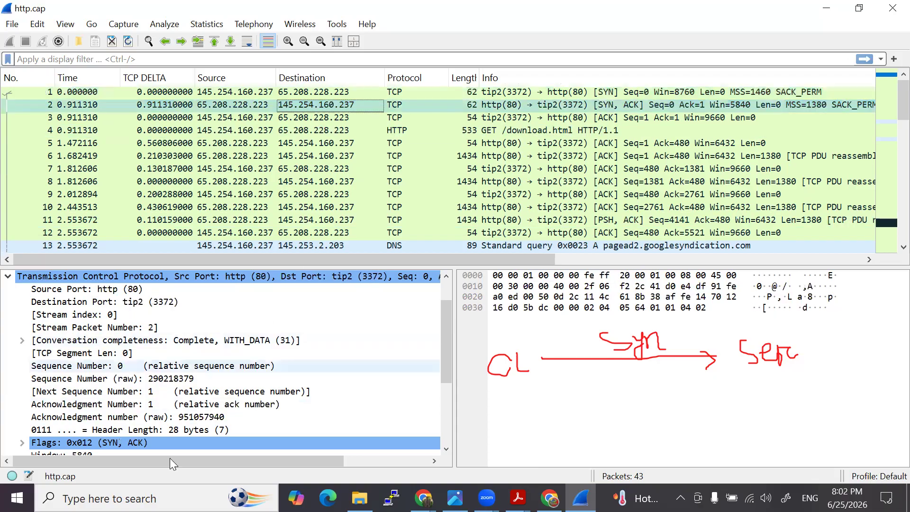
- Select packet 1 and handwrite its sequence number 0, next sequence number 1 and acknowledgment 0 under the client label
left_click(328, 94)
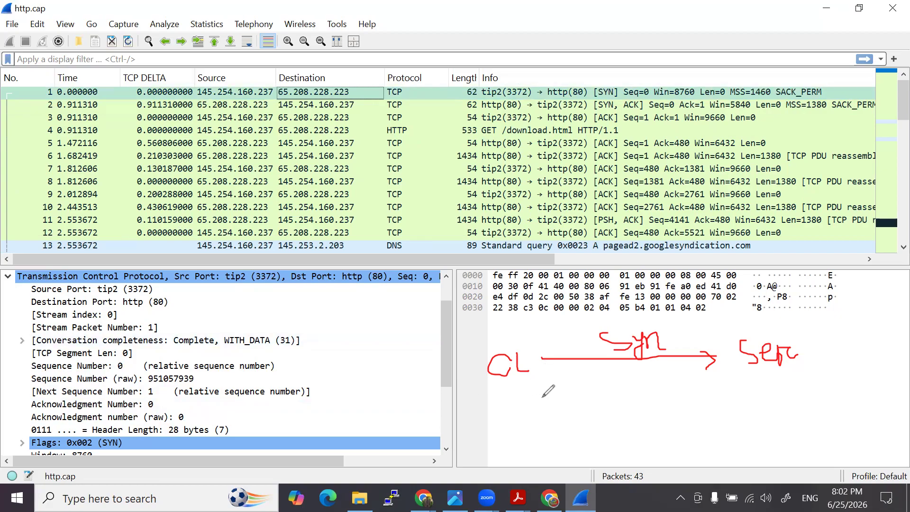
mouse_move(513, 396)
left_mouse_down()
mouse_move(513, 413)
mouse_move(546, 407)
mouse_move(550, 420)
mouse_move(584, 396)
left_mouse_up()
mouse_move(493, 451)
left_mouse_down()
mouse_move(495, 434)
mouse_move(503, 448)
mouse_move(505, 435)
mouse_move(541, 442)
mouse_move(574, 431)
left_mouse_up()
left_click_drag(566, 437, 599, 440)
mouse_move(516, 463)
left_mouse_down()
mouse_move(523, 451)
mouse_move(548, 464)
mouse_move(576, 458)
left_mouse_up()
mouse_move(566, 464)
left_mouse_down()
mouse_move(587, 466)
mouse_move(585, 456)
left_mouse_up()
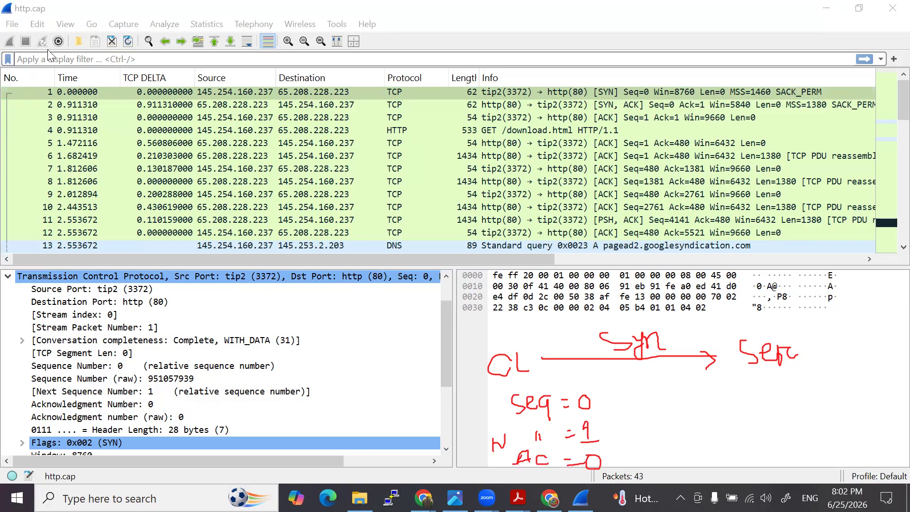
- Select packet 2 and handwrite its sequence number 0, next sequence number 1 and acknowledgment 1 under the server label
left_click(296, 105)
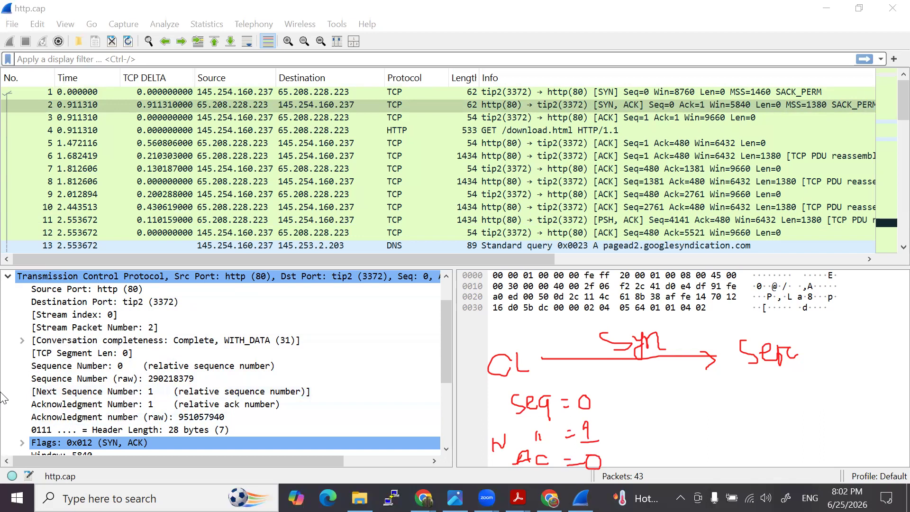
mouse_move(755, 379)
left_mouse_down()
mouse_move(741, 396)
mouse_move(810, 390)
mouse_move(826, 378)
left_mouse_up()
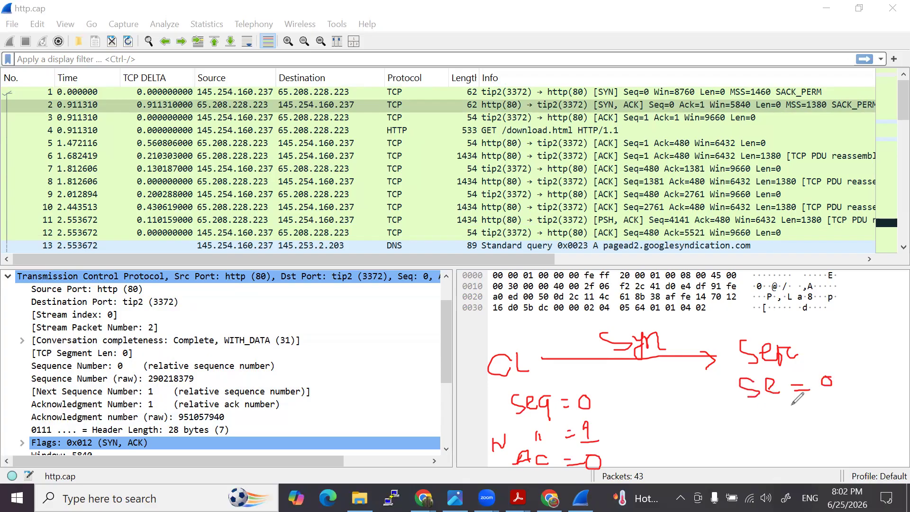
mouse_move(817, 409)
left_mouse_down()
mouse_move(835, 420)
mouse_move(831, 463)
mouse_move(847, 466)
left_mouse_up()
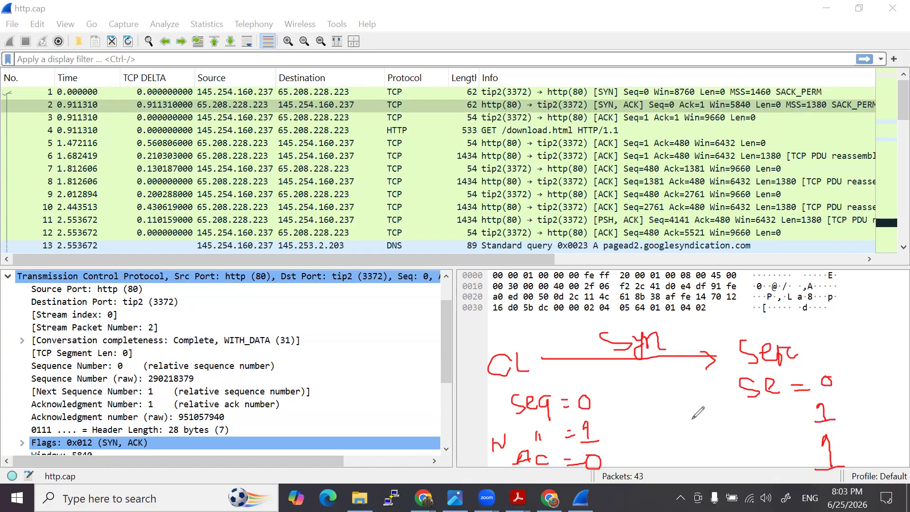
- Draw arrows from the client's sequence 0 and next sequence 1 toward the server values, and circle the SYN and SYN-ACK flags
mouse_move(596, 399)
left_mouse_down()
mouse_move(706, 396)
mouse_move(689, 390)
mouse_move(693, 406)
left_mouse_up()
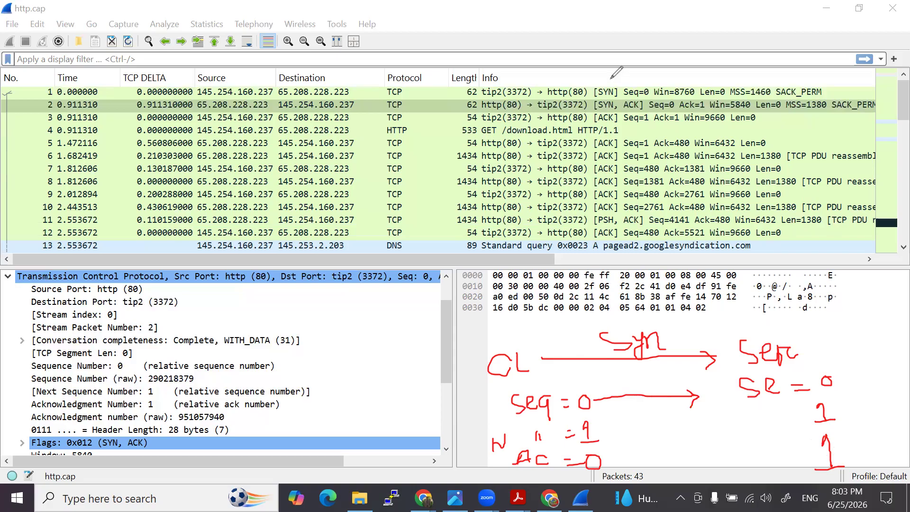
mouse_move(592, 83)
left_mouse_down()
mouse_move(591, 107)
mouse_move(617, 126)
mouse_move(656, 102)
mouse_move(621, 82)
mouse_move(591, 86)
left_mouse_up()
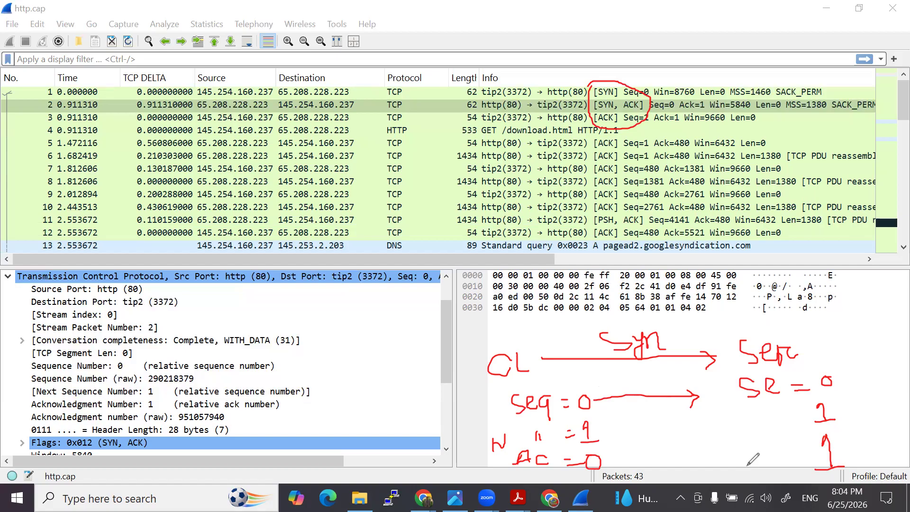
mouse_move(602, 428)
left_mouse_down()
mouse_move(803, 453)
mouse_move(791, 463)
left_mouse_up()
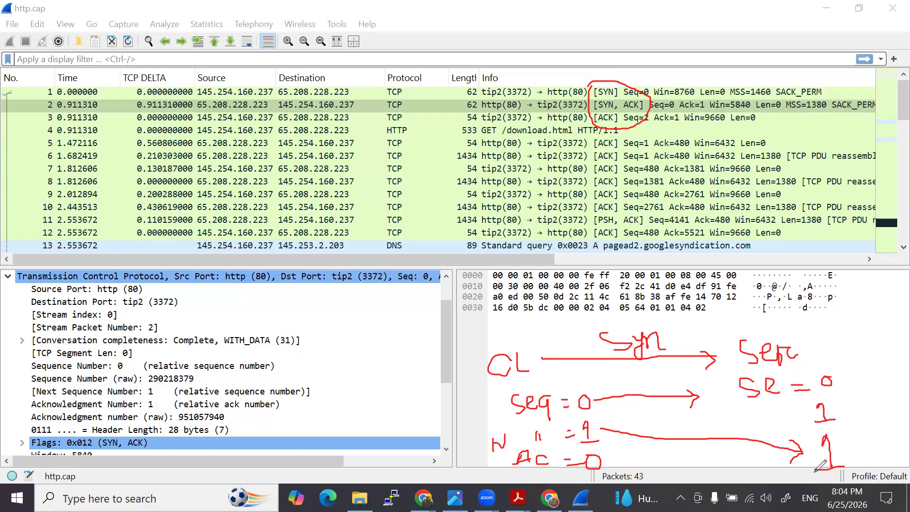
- Handwrite 30 over the packet details, add a mark beside it, and clear all drawn annotations from the screen
left_click_drag(380, 332, 379, 344)
mouse_move(417, 316)
left_mouse_down()
mouse_move(407, 332)
mouse_move(417, 317)
left_mouse_up()
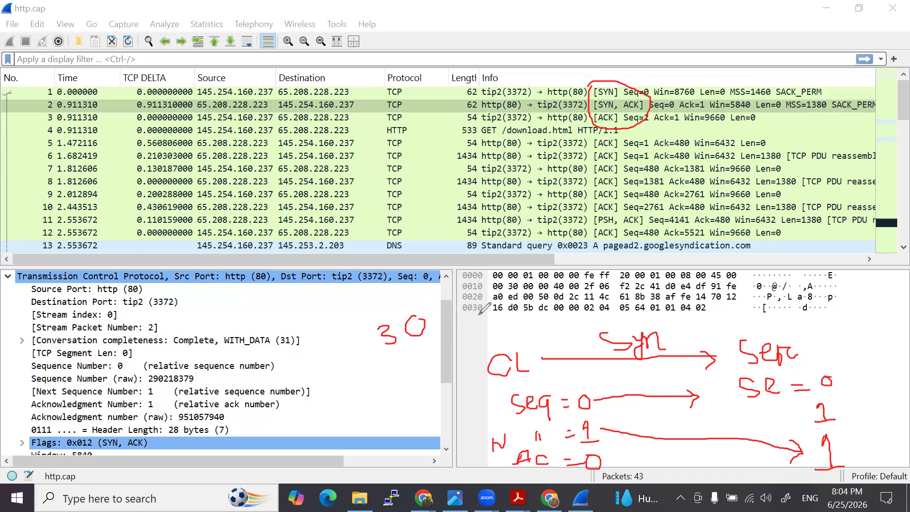
mouse_move(532, 311)
left_mouse_down()
mouse_move(545, 314)
mouse_move(534, 328)
mouse_move(562, 329)
left_mouse_up()
left_click(4, 331)
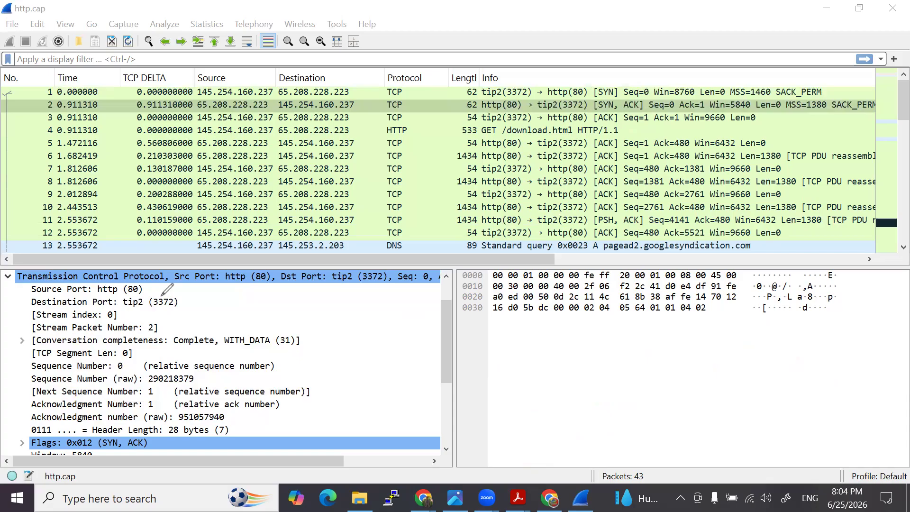
- Examine the TCP fields of the ACK packet 3 and of the HTTP GET packet 4, down to its TCP payload
left_click(467, 117)
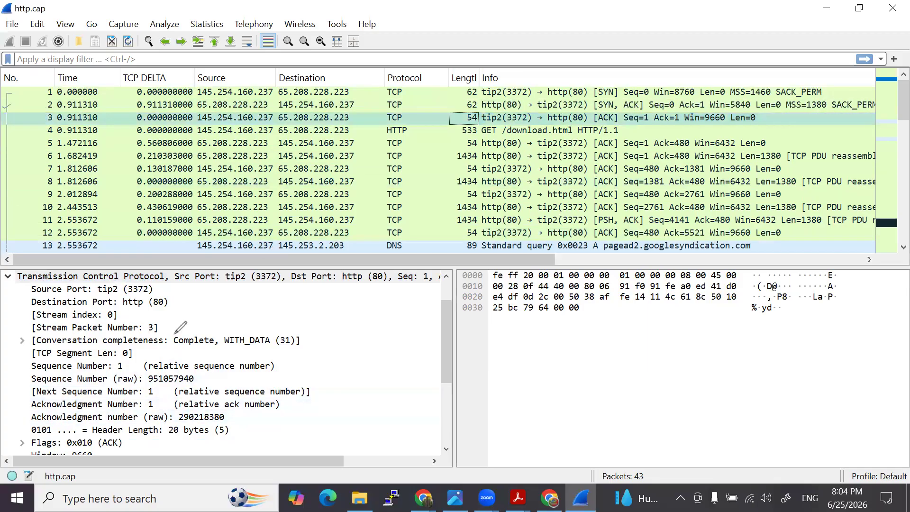
left_click(265, 117)
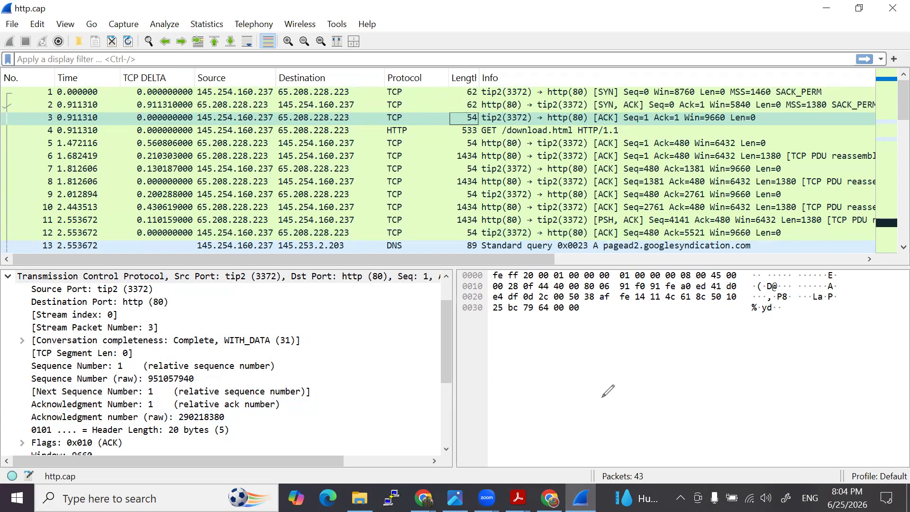
left_click(426, 129)
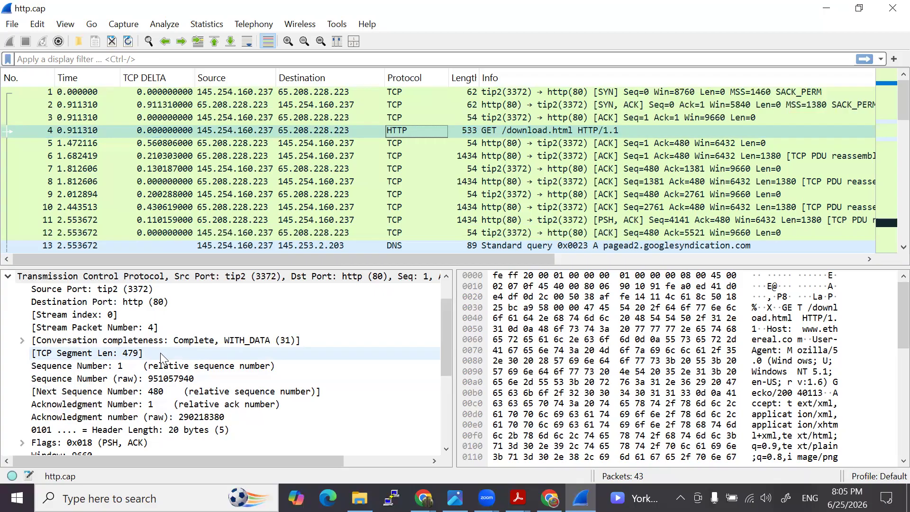
scroll(161, 353, "down", 4)
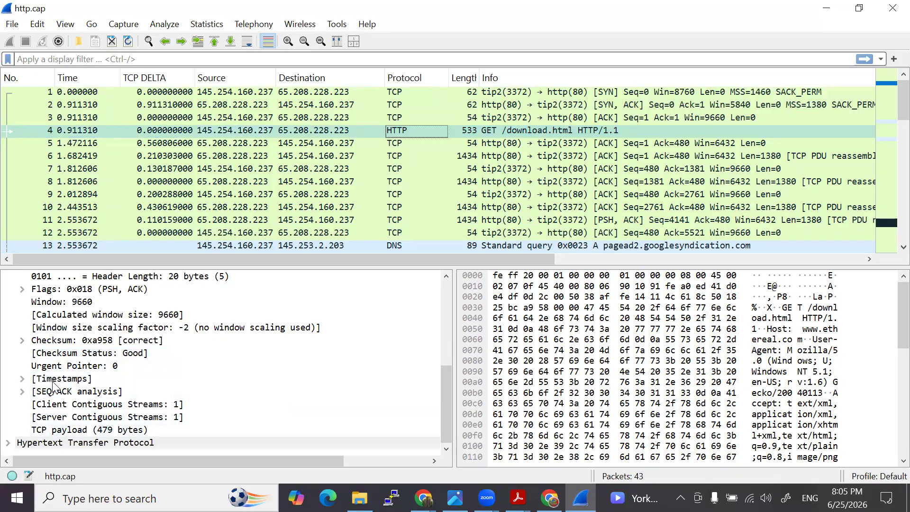
scroll(28, 353, "up", 3)
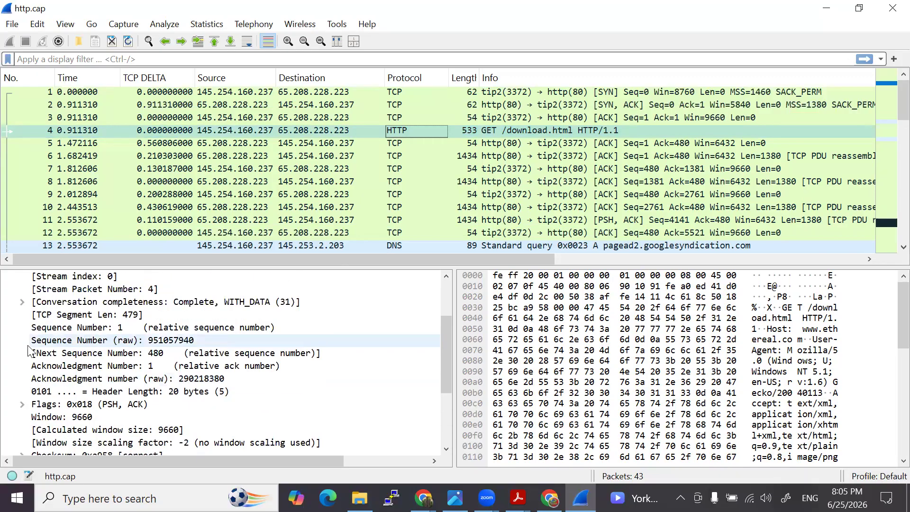
scroll(31, 375, "down", 3)
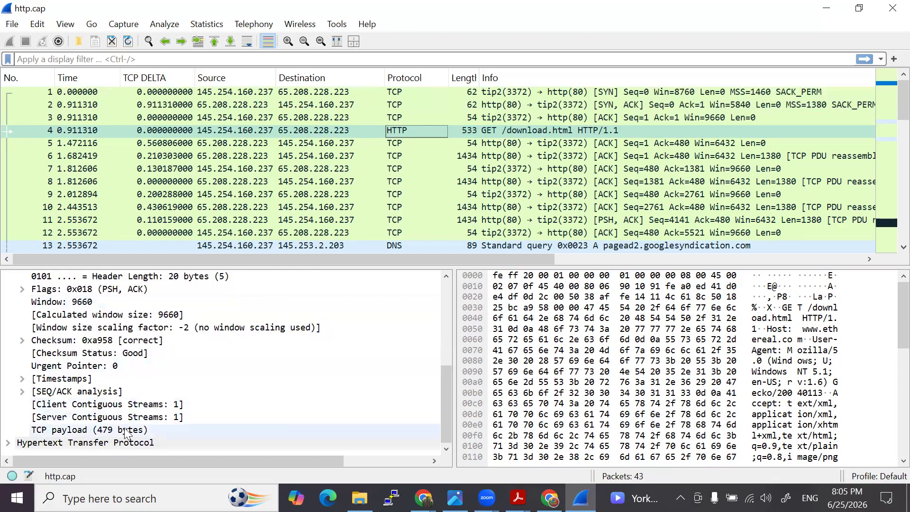
- Return to packet 3, review its TCP fields and expand its SEQ/ACK analysis
left_click(331, 118)
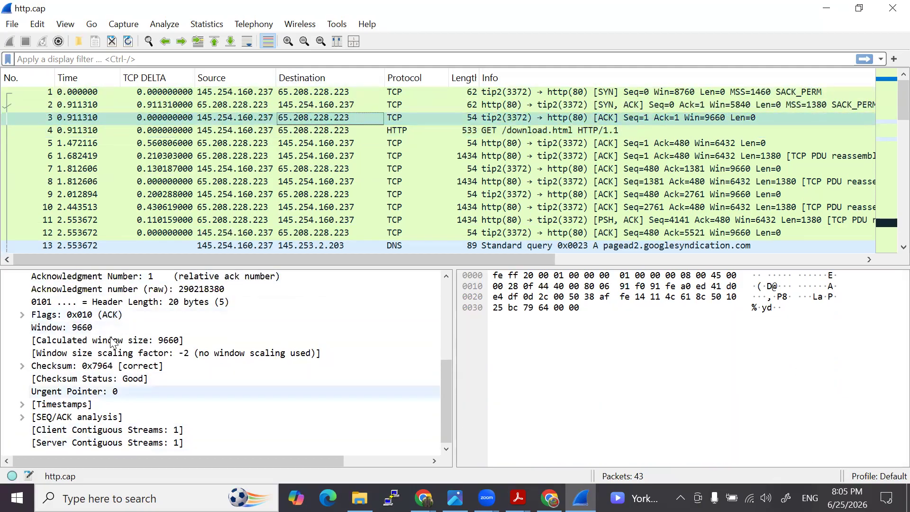
scroll(46, 366, "up", 2)
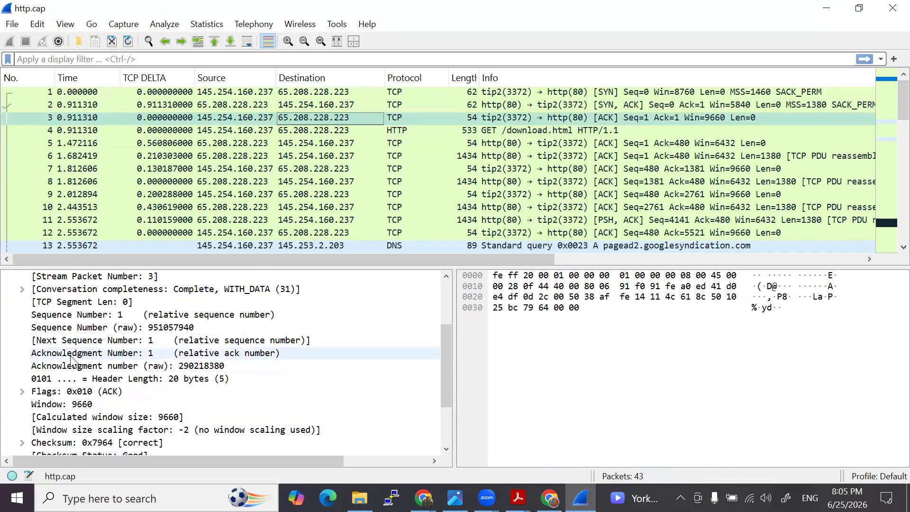
scroll(53, 375, "down", 2)
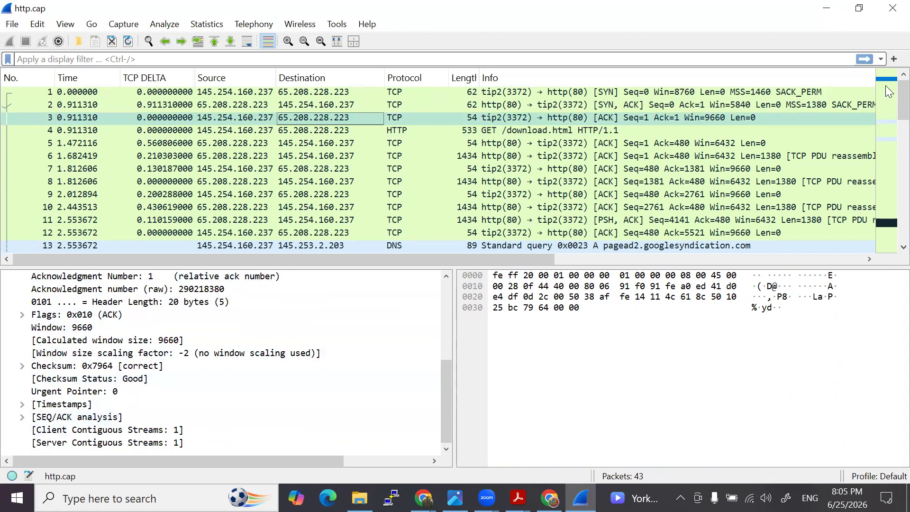
left_click(22, 417)
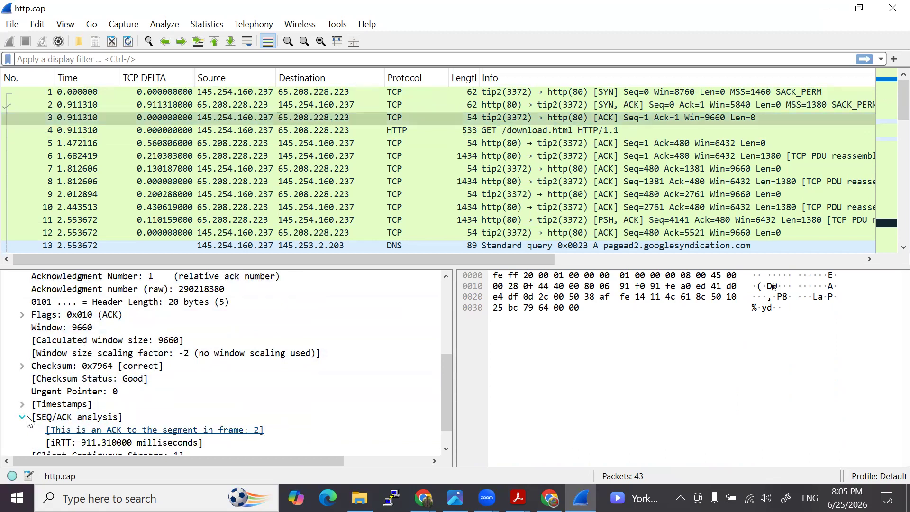
- Collapse the SEQ/ACK analysis of packet 3 and review its sequence and acknowledgment number fields
scroll(33, 417, "down", 1)
left_click(23, 392)
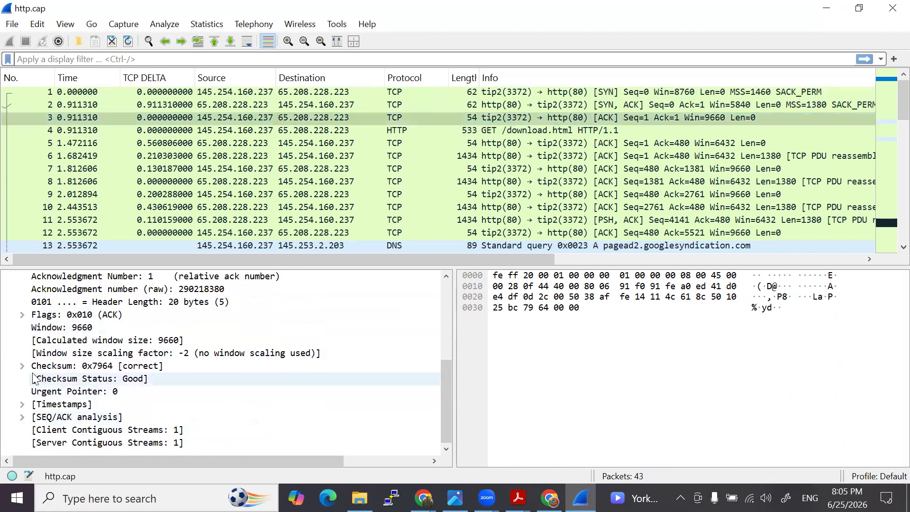
scroll(34, 369, "up", 1)
scroll(36, 366, "up", 1)
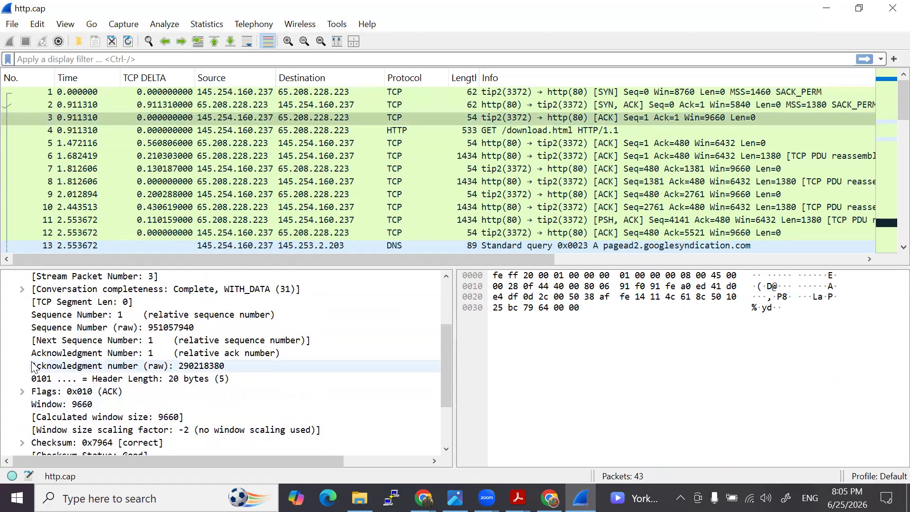
scroll(80, 365, "down", 2)
- Examine the TCP fields of the SYN-ACK packet 2, from its ports down to its options and SEQ/ACK analysis
left_click(396, 104)
left_click(71, 314)
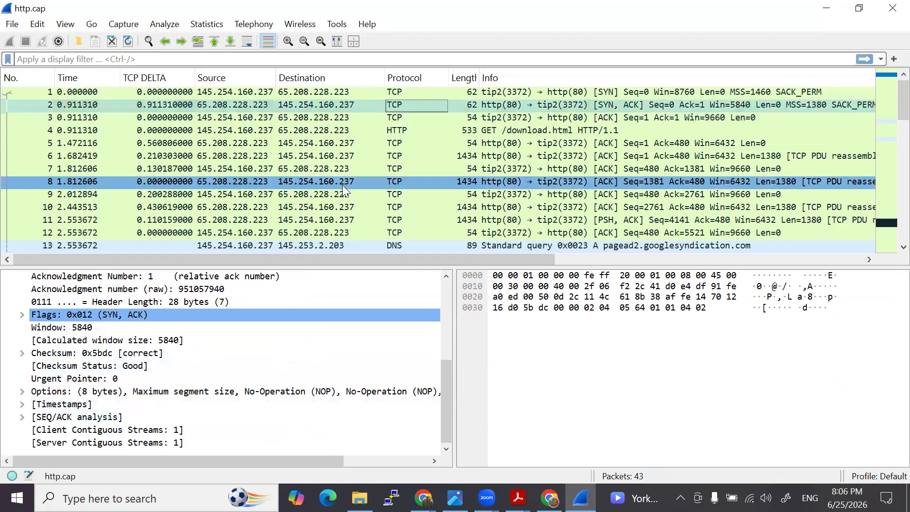
scroll(95, 370, "up", 4)
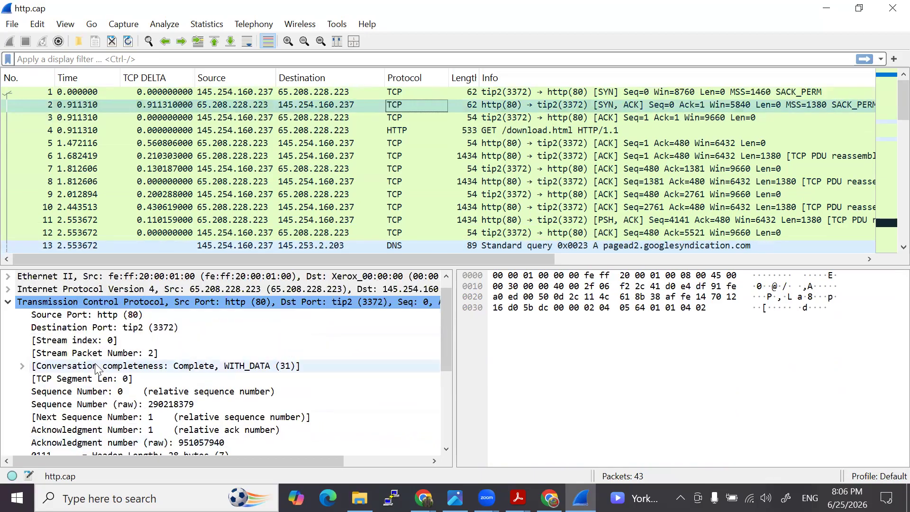
scroll(98, 367, "down", 2)
scroll(99, 366, "down", 2)
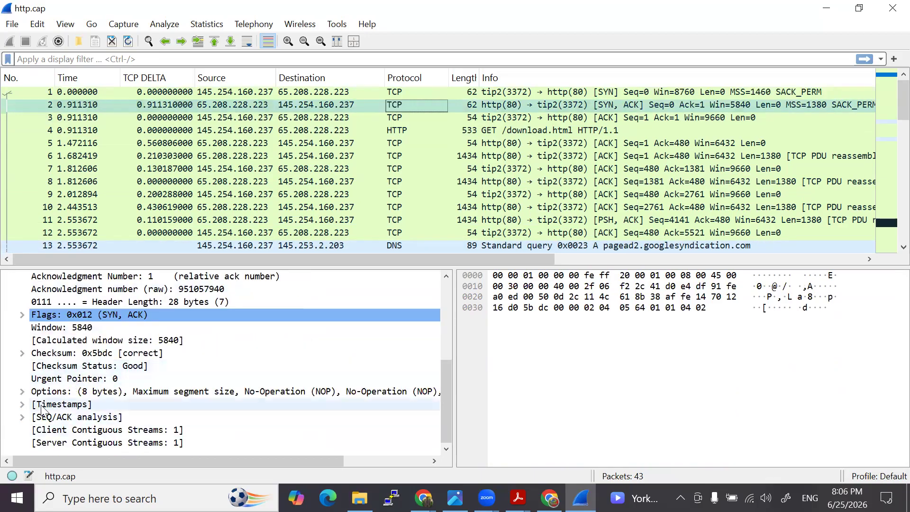
- Expand the TCP options of the SYN packet 1 to inspect the maximum segment size and SACK settings
left_click(283, 92)
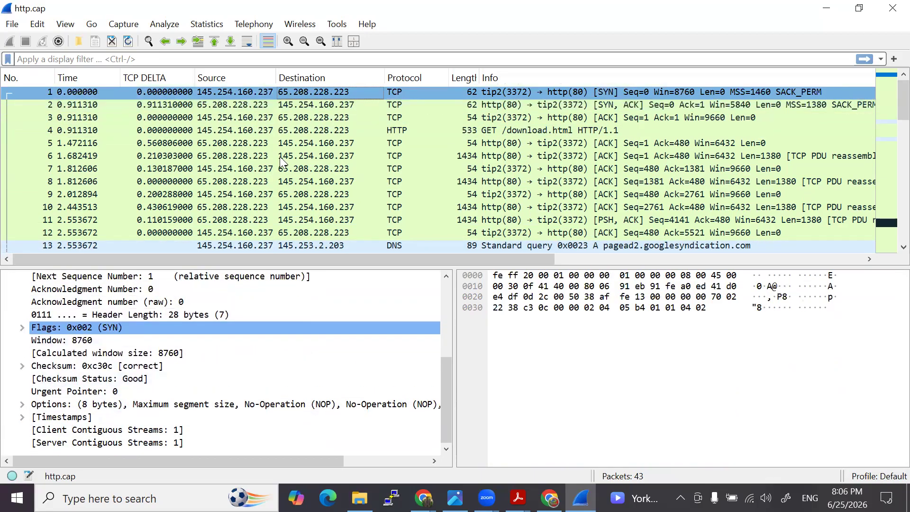
left_click(22, 404)
scroll(80, 400, "down", 2)
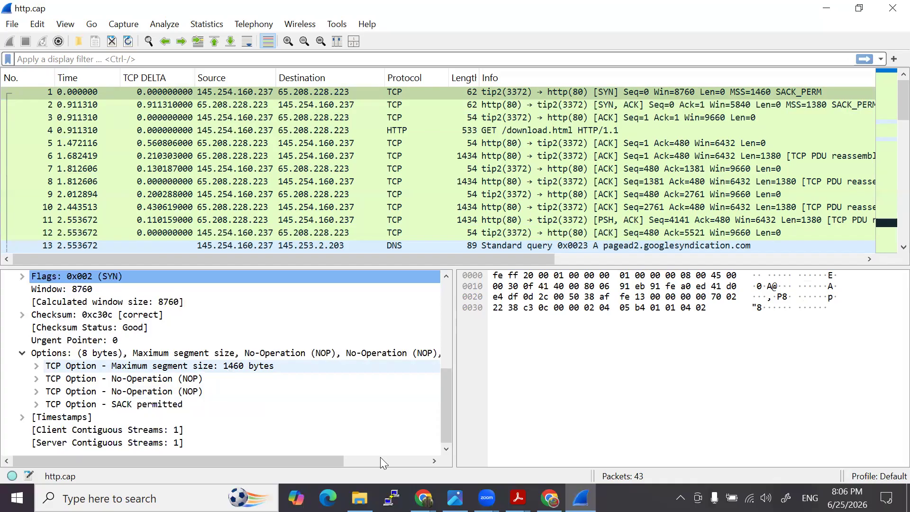
- Switch to the NetworkLessons TCP Header page in Chrome, view the header diagram, and return to Wireshark
mouse_move(422, 493)
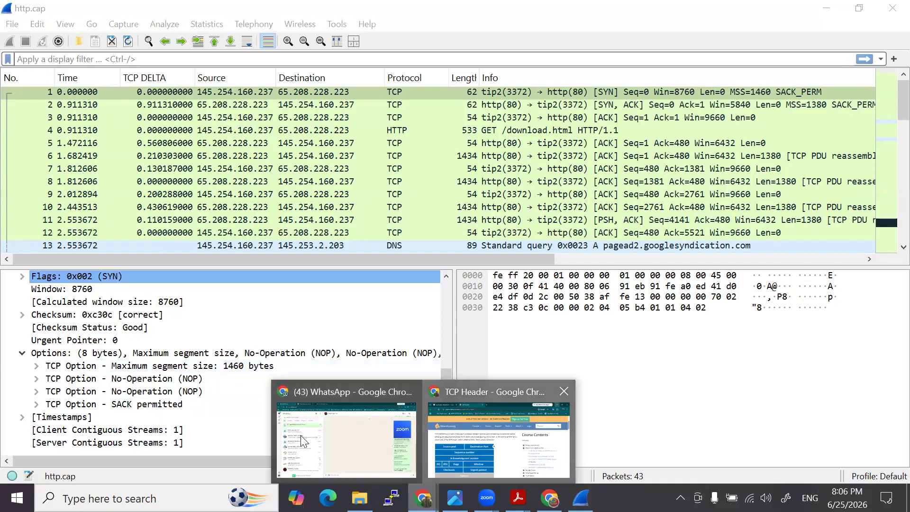
left_click(458, 443)
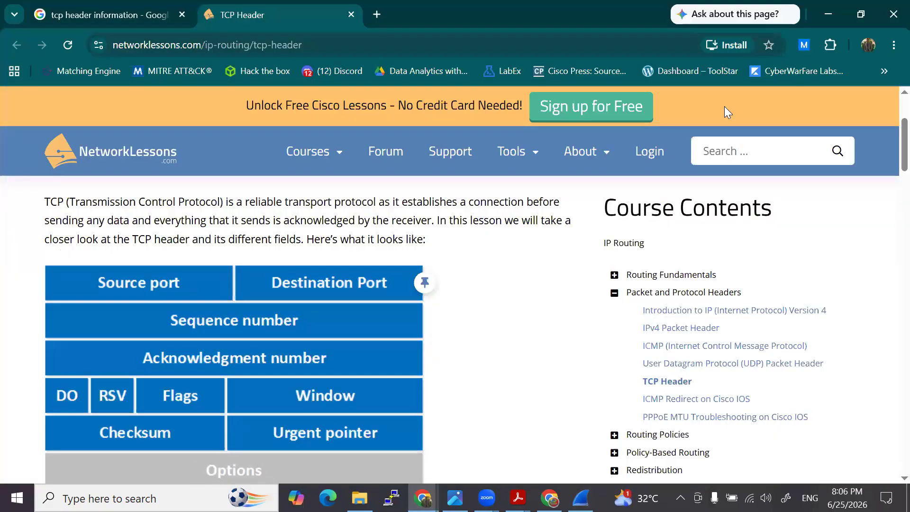
key("alt+Tab")
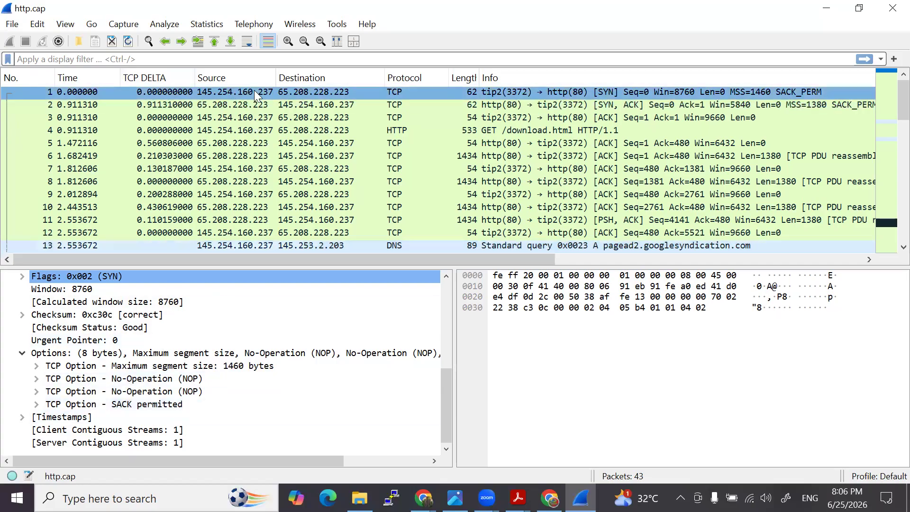
- Compare the TCP options of the SYN packet 1 and the SYN-ACK packet 2
left_click(253, 105)
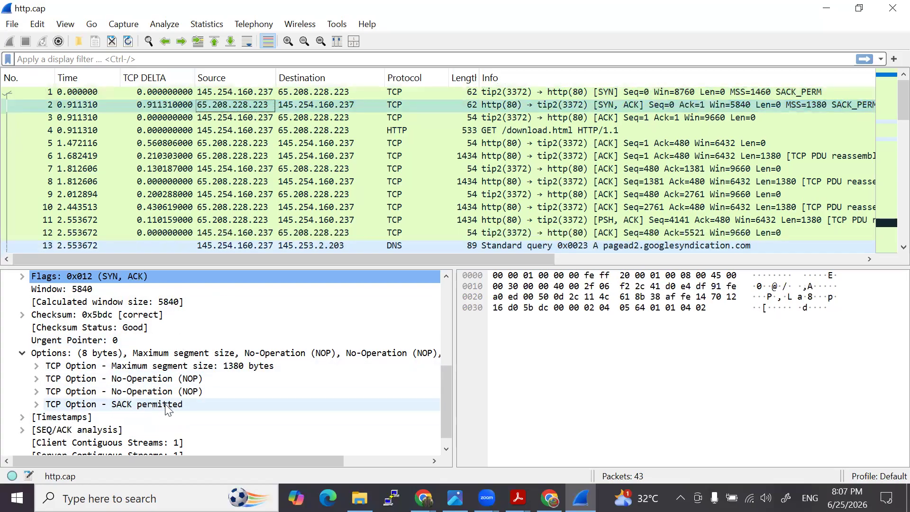
left_click(231, 92)
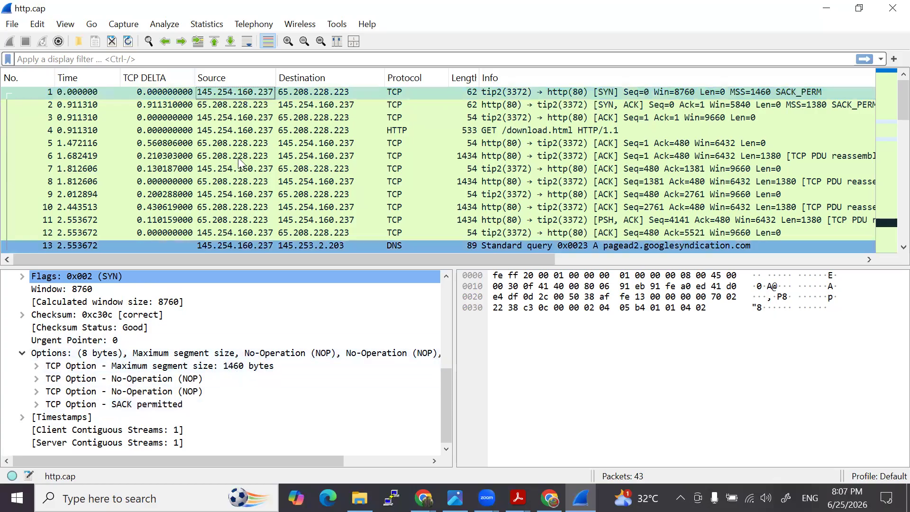
left_click(228, 108)
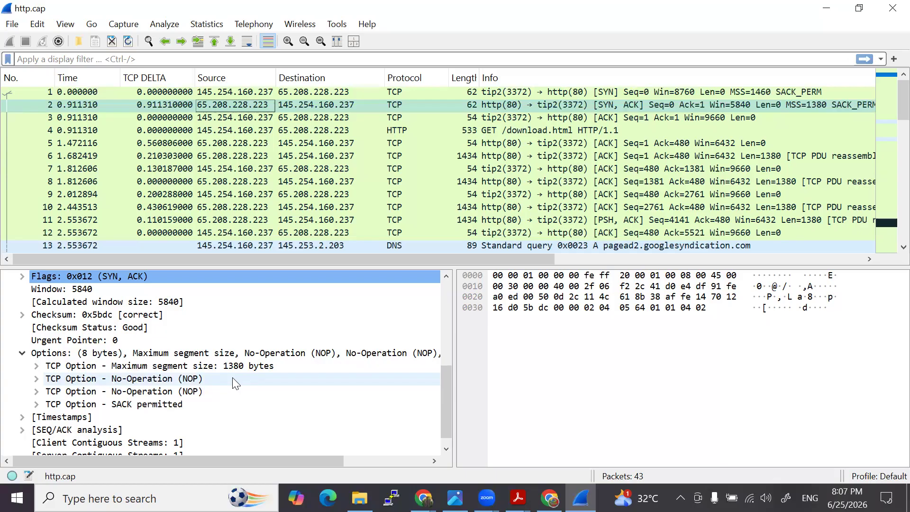
scroll(190, 387, "down", 1)
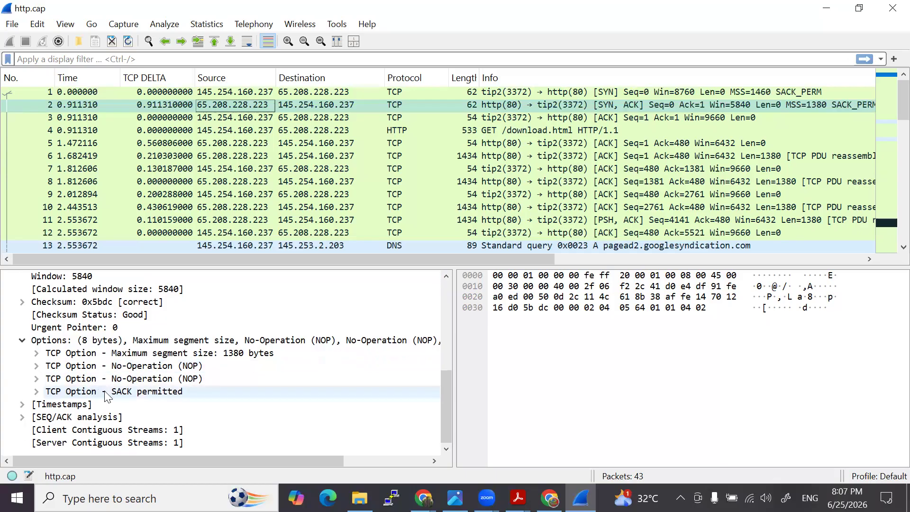
- Collapse the TCP options of packet 2 and review its segment length, sequence and acknowledgment fields
left_click(23, 342)
scroll(149, 359, "up", 4)
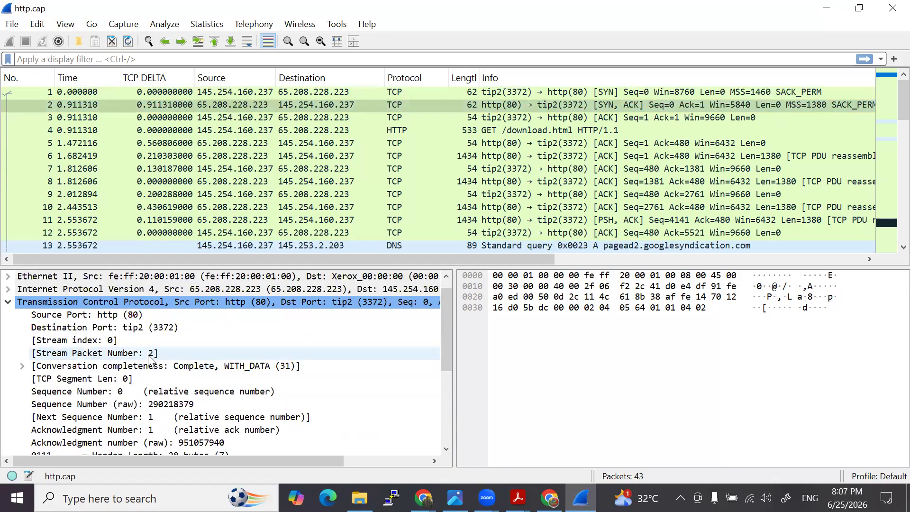
scroll(149, 359, "down", 3)
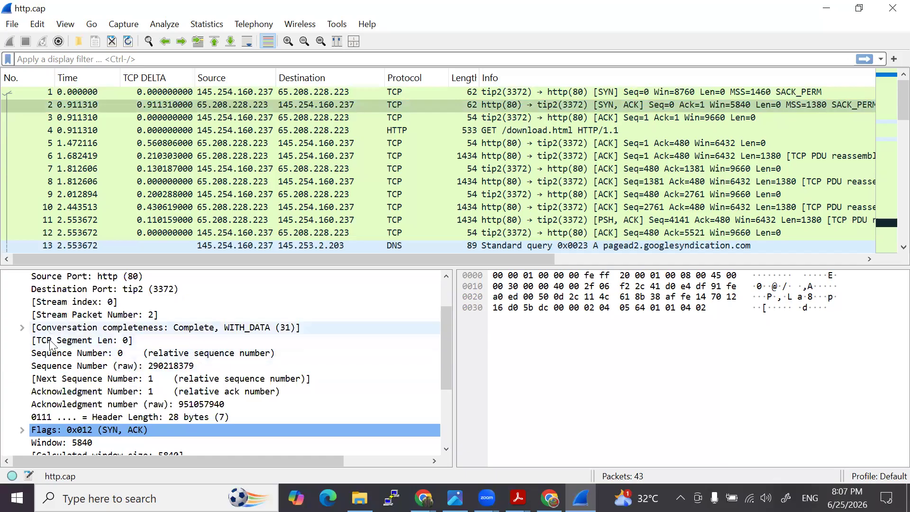
- Select the HTTP GET packet 4, handwrite 1 and 479 over the lower panes, and draw an arrow between them
left_click(588, 119)
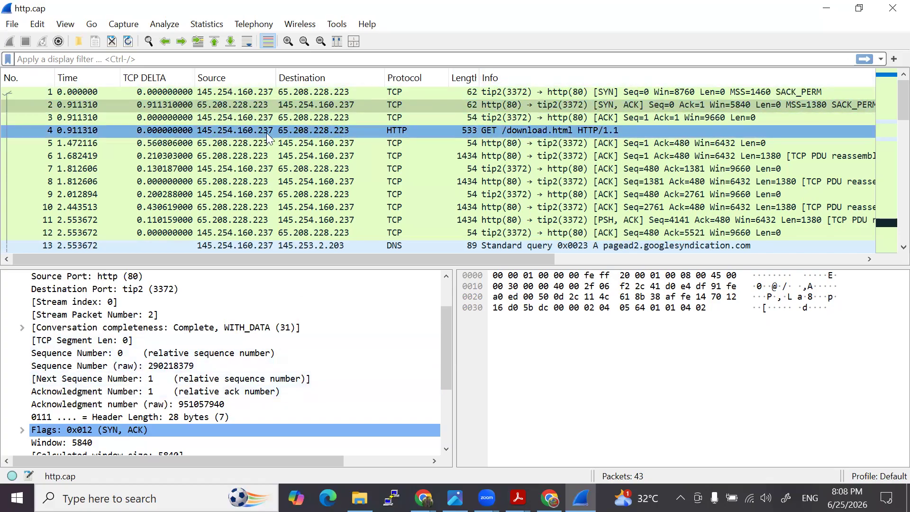
left_click(224, 130)
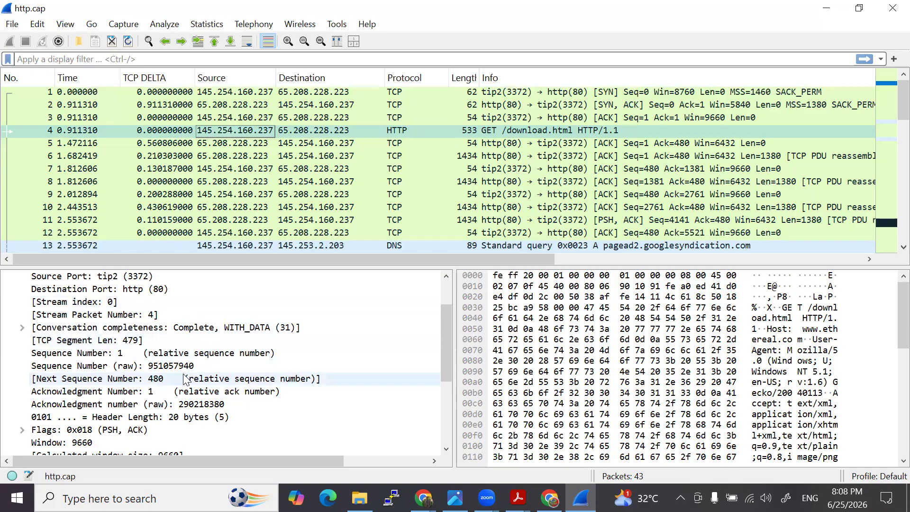
left_click(665, 79)
mouse_move(403, 284)
left_mouse_down()
mouse_move(410, 306)
mouse_move(630, 272)
mouse_move(622, 285)
left_mouse_up()
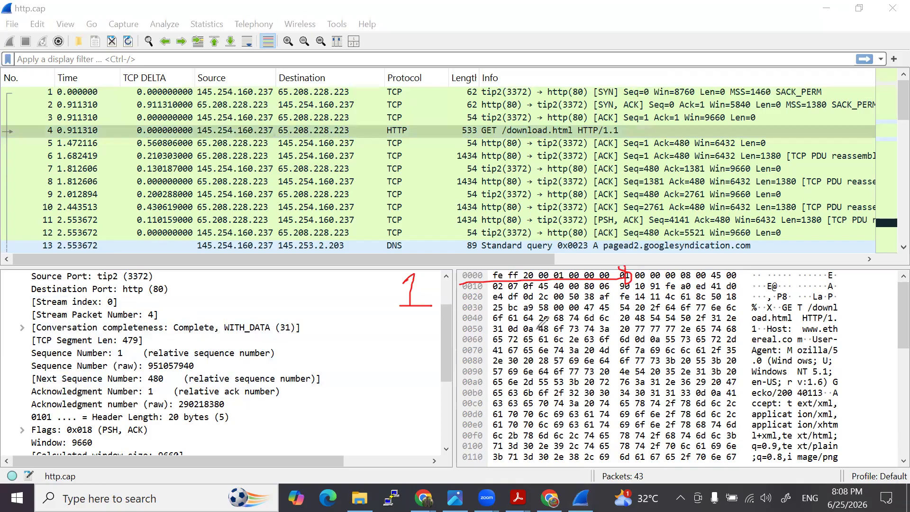
mouse_move(538, 288)
left_mouse_down()
mouse_move(550, 322)
mouse_move(572, 321)
mouse_move(612, 296)
mouse_move(595, 323)
left_mouse_up()
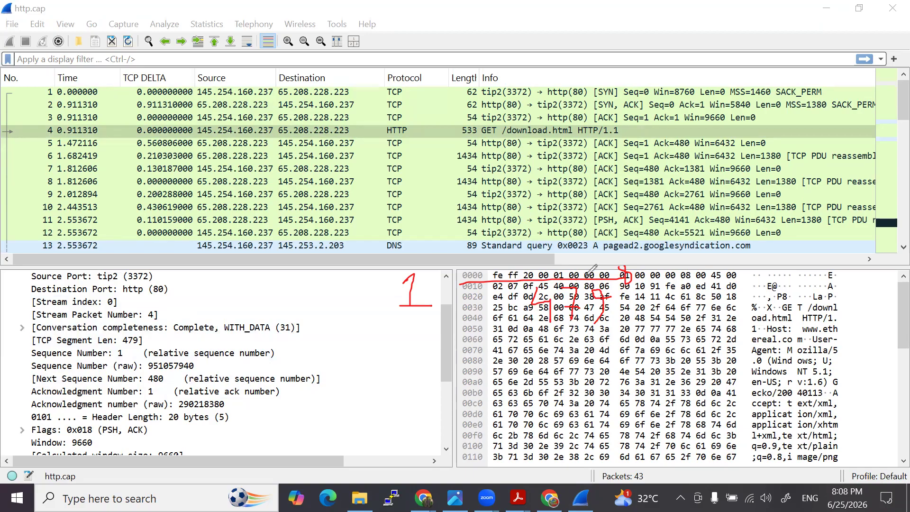
- Handwrite the byte range 1-479 with a box around it, write 480 beside it, and underline packet 4's source address
mouse_move(412, 341)
left_mouse_down()
mouse_move(414, 371)
mouse_move(475, 357)
left_mouse_up()
mouse_move(472, 344)
left_mouse_down()
mouse_move(473, 370)
mouse_move(496, 346)
mouse_move(487, 373)
left_mouse_up()
mouse_move(522, 343)
left_mouse_down()
mouse_move(509, 350)
mouse_move(523, 353)
mouse_move(522, 367)
left_mouse_up()
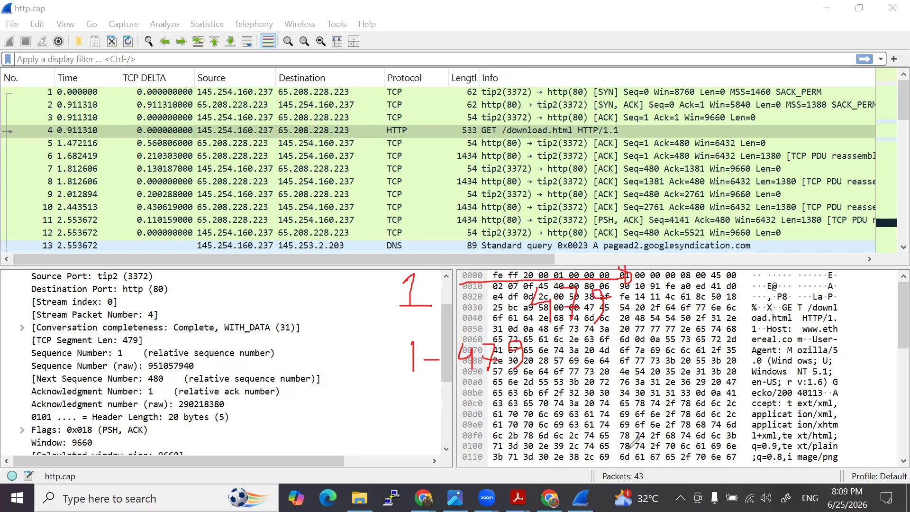
mouse_move(411, 383)
left_mouse_down()
mouse_move(550, 361)
mouse_move(413, 320)
mouse_move(401, 398)
mouse_move(437, 385)
left_mouse_up()
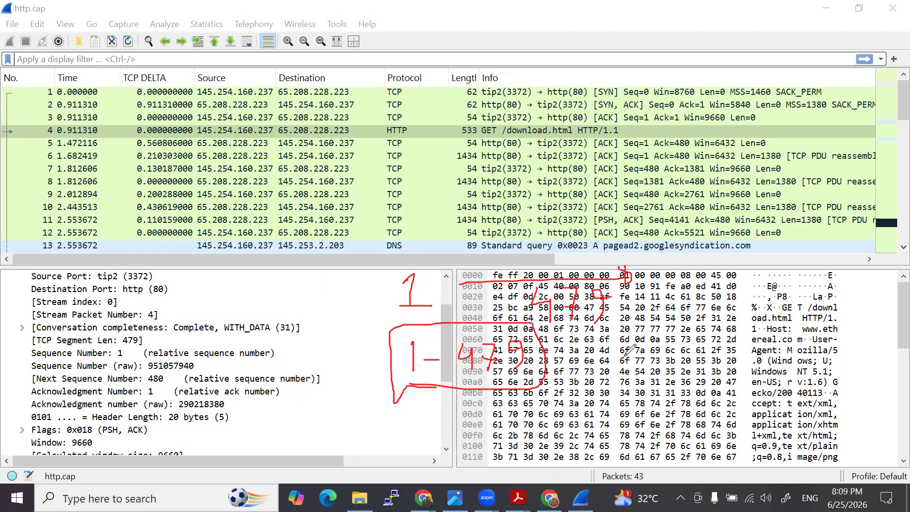
mouse_move(612, 336)
left_mouse_down()
mouse_move(608, 355)
mouse_move(640, 388)
mouse_move(663, 335)
mouse_move(673, 365)
mouse_move(675, 335)
mouse_move(694, 364)
left_mouse_up()
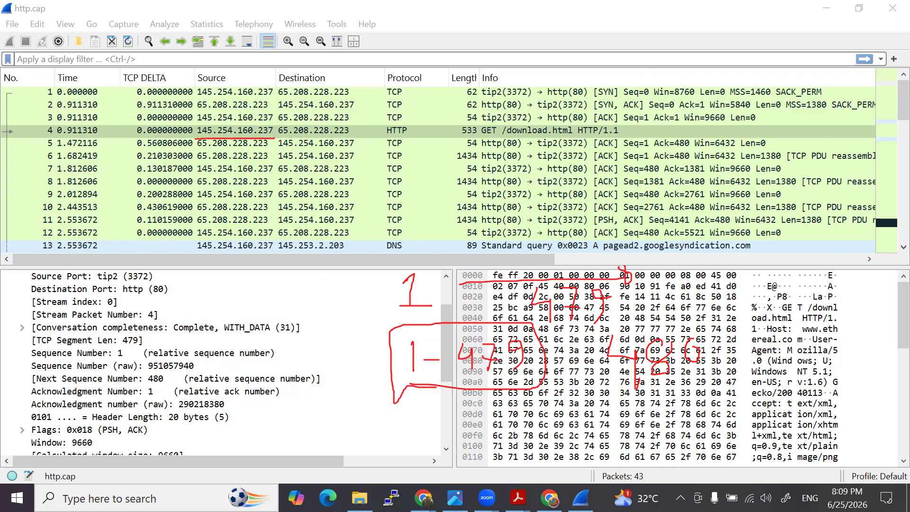
- Select packet 5, underline its TCP segment length and next sequence number, and handwrite two 1s below the boxed range
left_click(268, 143)
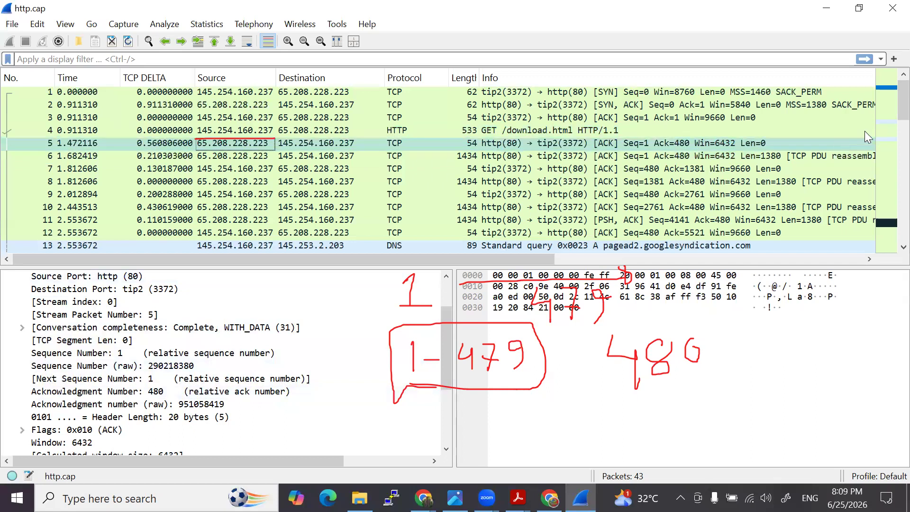
left_click(517, 448)
left_click_drag(475, 433, 502, 446)
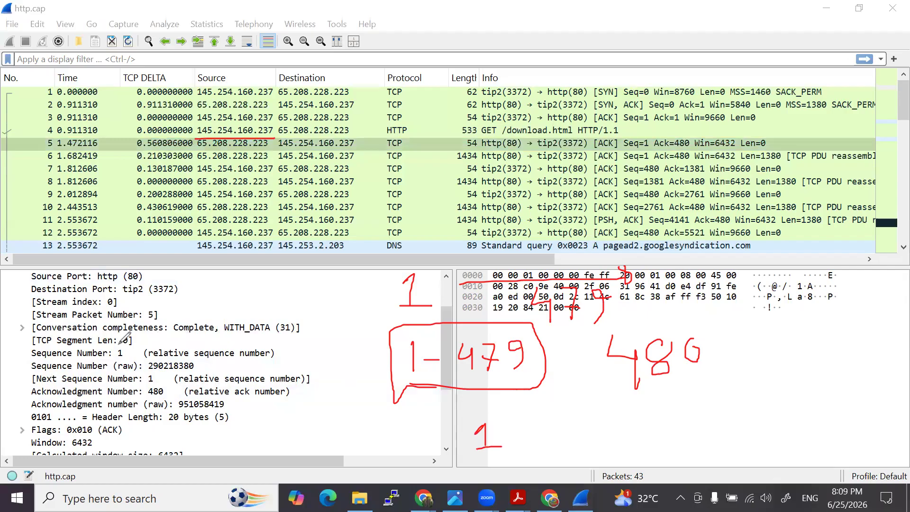
left_click_drag(112, 346, 138, 347)
left_click(139, 388)
left_click_drag(138, 386, 161, 387)
mouse_move(585, 421)
left_mouse_down()
mouse_move(592, 440)
mouse_move(605, 443)
left_mouse_up()
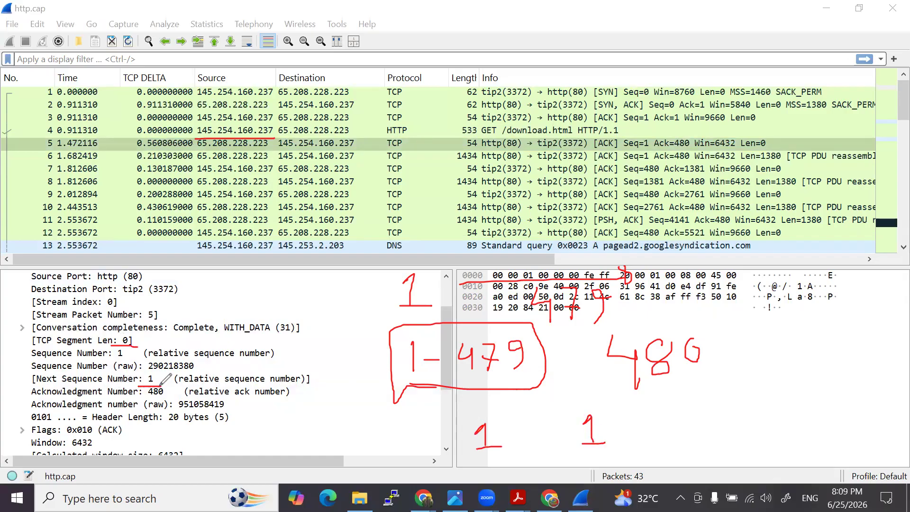
- Circle packet 5's acknowledgment number and the handwritten 480, label it N Seq, and write Ack = 480 with Ack boxed
mouse_move(143, 388)
left_mouse_down()
mouse_move(178, 394)
mouse_move(152, 375)
mouse_move(142, 394)
mouse_move(171, 391)
left_mouse_up()
mouse_move(701, 312)
left_mouse_down()
mouse_move(674, 313)
mouse_move(594, 374)
mouse_move(688, 374)
mouse_move(709, 335)
mouse_move(695, 311)
mouse_move(717, 348)
mouse_move(742, 357)
mouse_move(738, 319)
mouse_move(766, 334)
mouse_move(765, 346)
mouse_move(815, 332)
mouse_move(824, 359)
left_mouse_up()
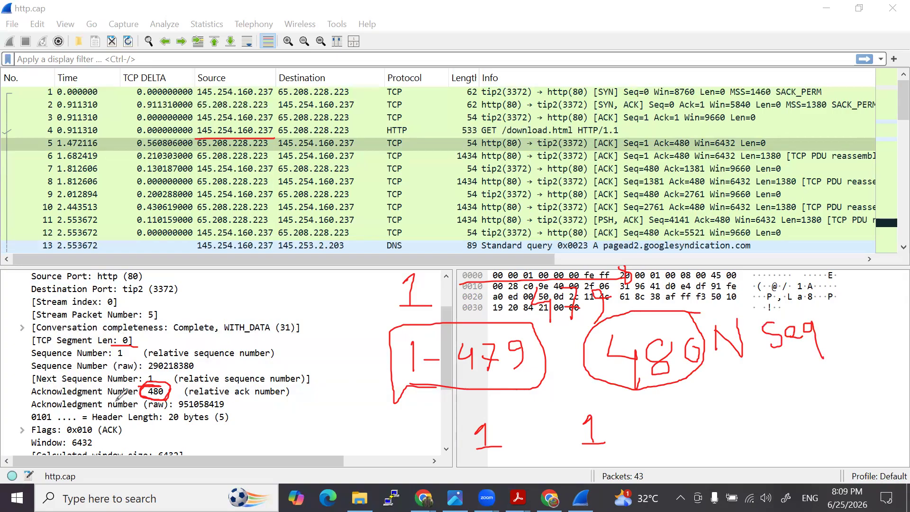
left_click_drag(167, 398, 187, 390)
mouse_move(721, 407)
left_mouse_down()
mouse_move(707, 437)
mouse_move(725, 446)
mouse_move(727, 435)
mouse_move(735, 446)
mouse_move(764, 443)
mouse_move(778, 430)
left_mouse_up()
left_click_drag(767, 436, 781, 435)
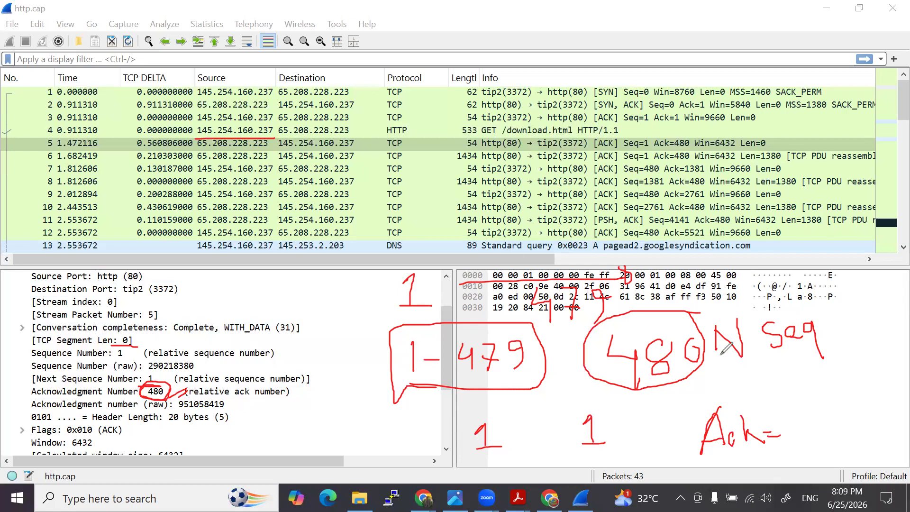
mouse_move(761, 408)
left_mouse_down()
mouse_move(751, 402)
mouse_move(688, 422)
mouse_move(775, 434)
mouse_move(759, 405)
mouse_move(841, 410)
mouse_move(830, 413)
mouse_move(846, 419)
mouse_move(845, 407)
left_mouse_up()
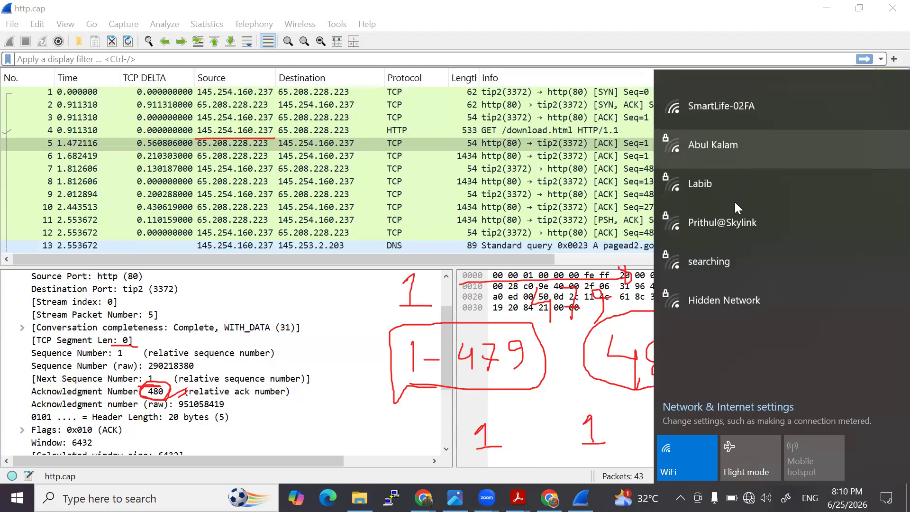
- Connect the computer to the secured Pixel Wi-Fi network, close the network list, and return to the capture
left_click(723, 112)
left_click(851, 162)
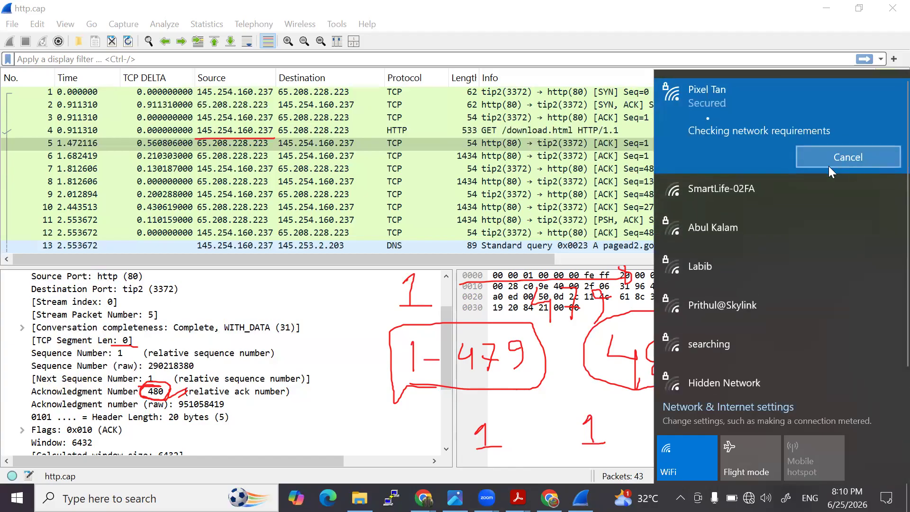
left_click(612, 232)
left_click(604, 241)
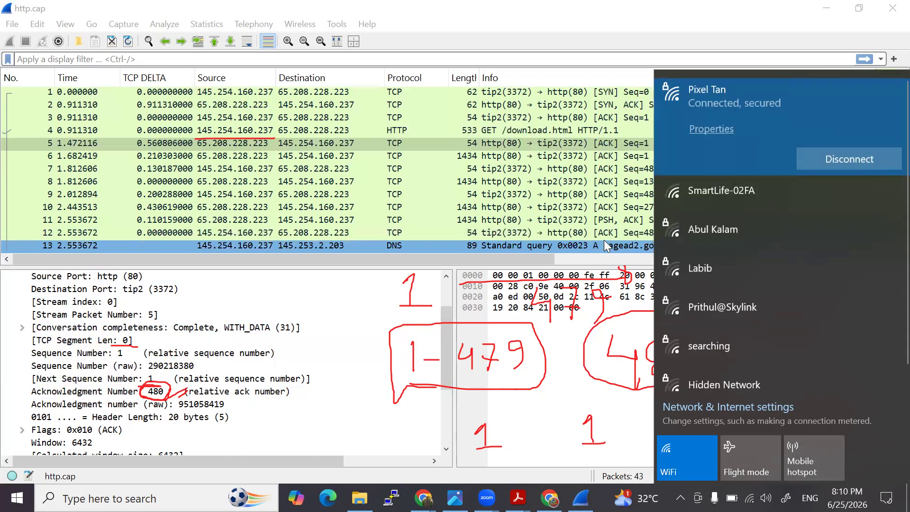
left_click(500, 310)
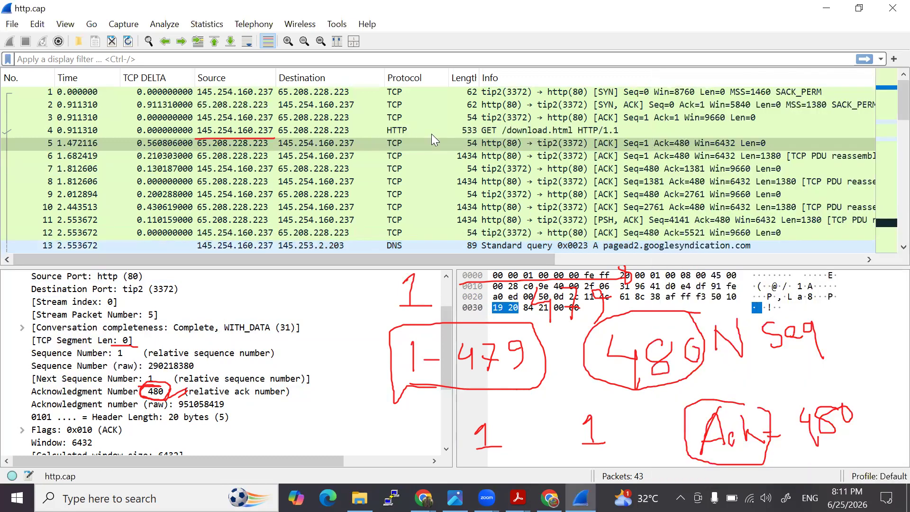
- Select packet 6 in the packet list and erase all the existing handwritten annotations
left_click(320, 142)
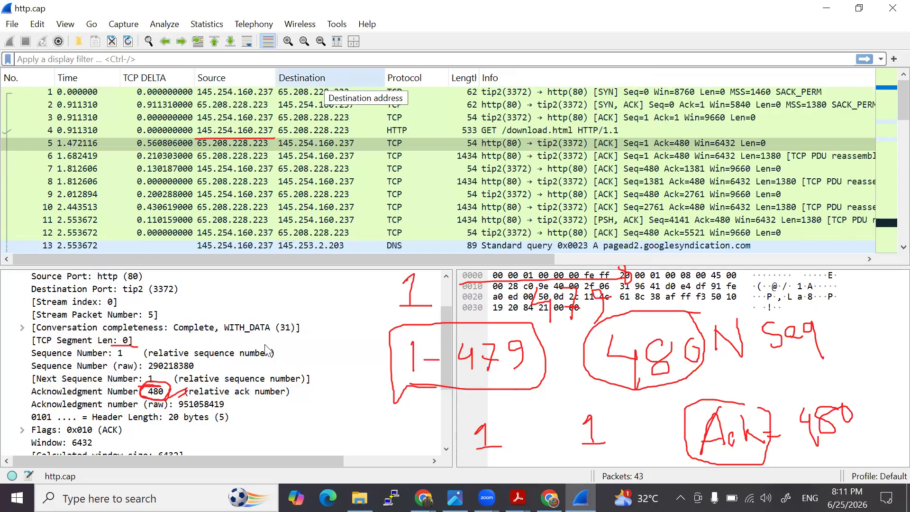
left_click(221, 147)
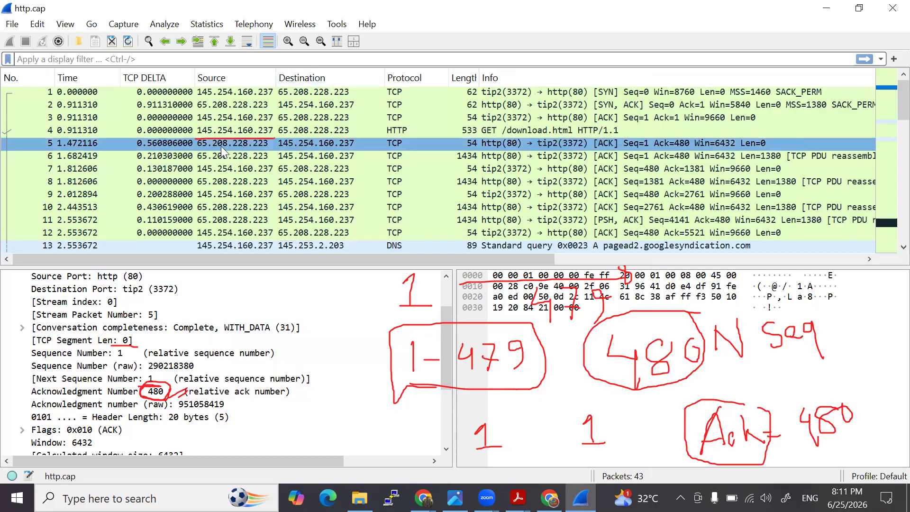
left_click(220, 157)
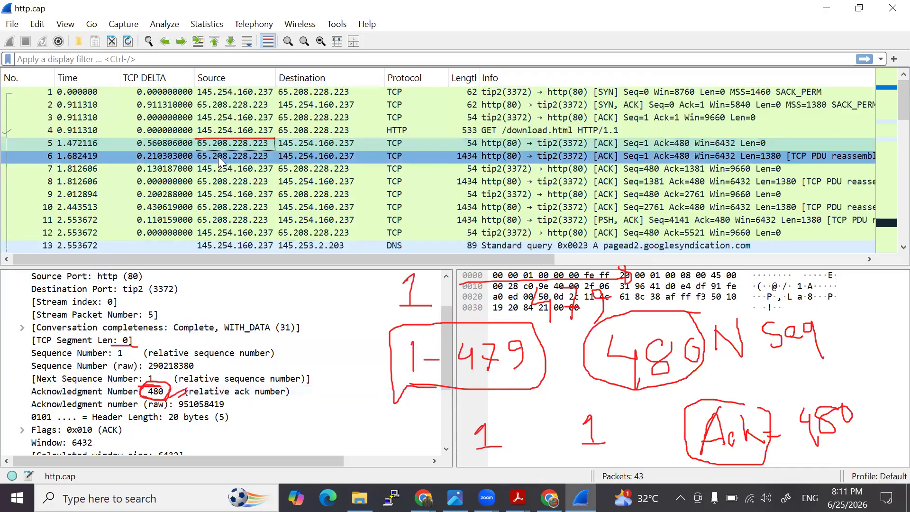
left_click(218, 157)
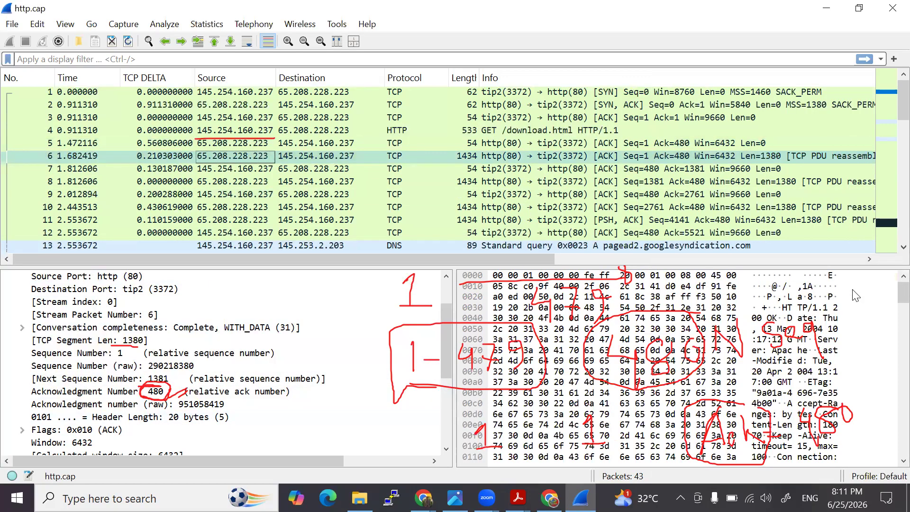
left_click_drag(134, 351, 181, 394)
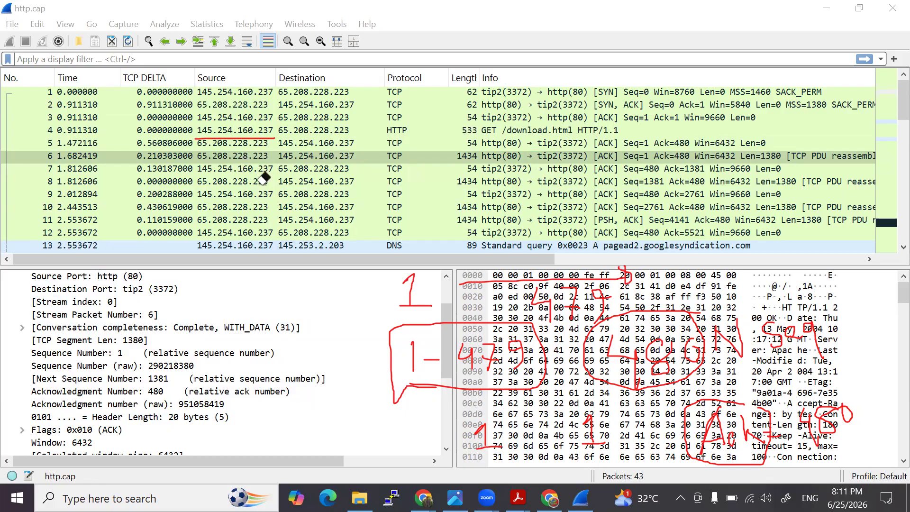
left_click(865, 260)
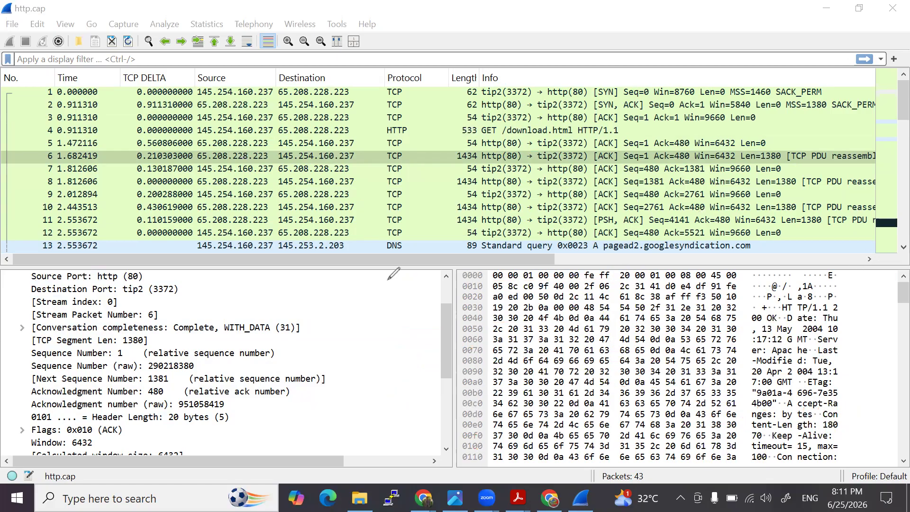
- Handwrite the labels S: and C: one above the other beside the packet details
left_click_drag(396, 278, 388, 293)
left_click_drag(405, 381, 412, 404)
left_click(407, 278)
left_click(407, 288)
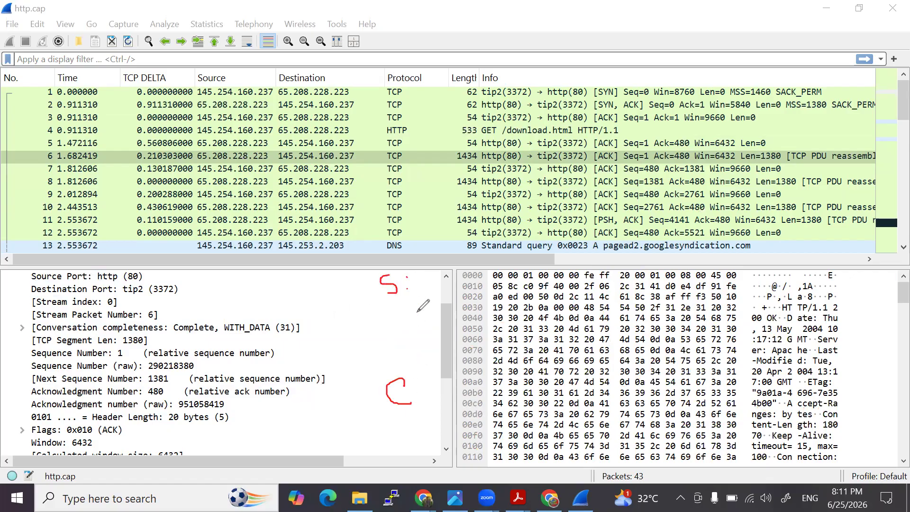
left_click(414, 379)
left_click(419, 402)
- Underline packet 6's sequence number, handwrite 1 and 1381 beside the S label, and circle its acknowledgment number
left_click_drag(115, 356, 132, 355)
left_click_drag(457, 267, 469, 283)
left_click_drag(149, 383, 169, 381)
mouse_move(454, 300)
left_mouse_down()
mouse_move(453, 313)
mouse_move(488, 304)
mouse_move(484, 311)
mouse_move(498, 287)
mouse_move(499, 319)
left_mouse_up()
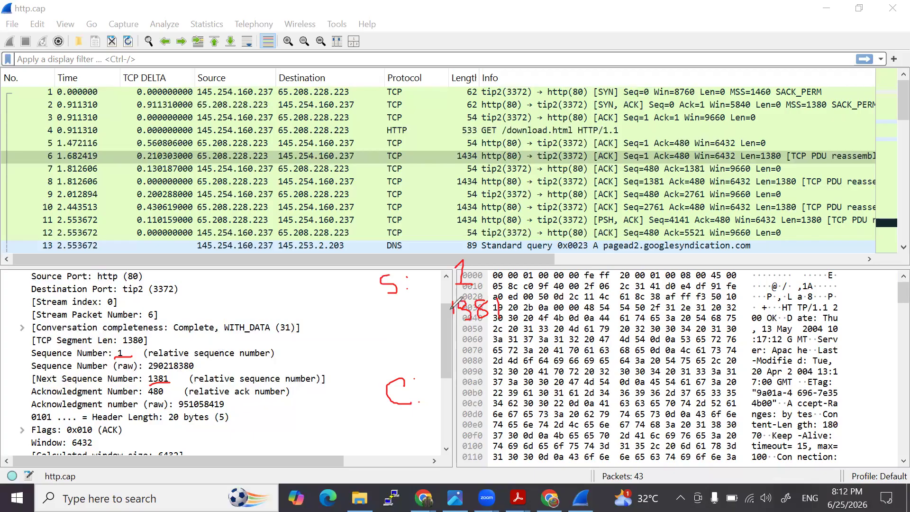
left_click_drag(451, 303, 454, 325)
mouse_move(165, 384)
left_mouse_down()
mouse_move(146, 397)
mouse_move(170, 385)
left_mouse_up()
- Compare the segment lengths and the sequence, next sequence and acknowledgment numbers of packets 4, 5 and 6
left_click(233, 134)
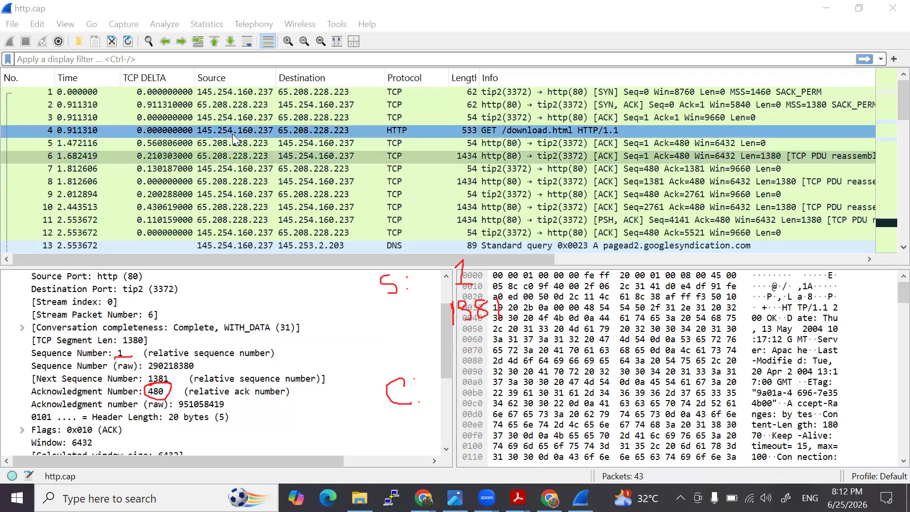
left_click(233, 132)
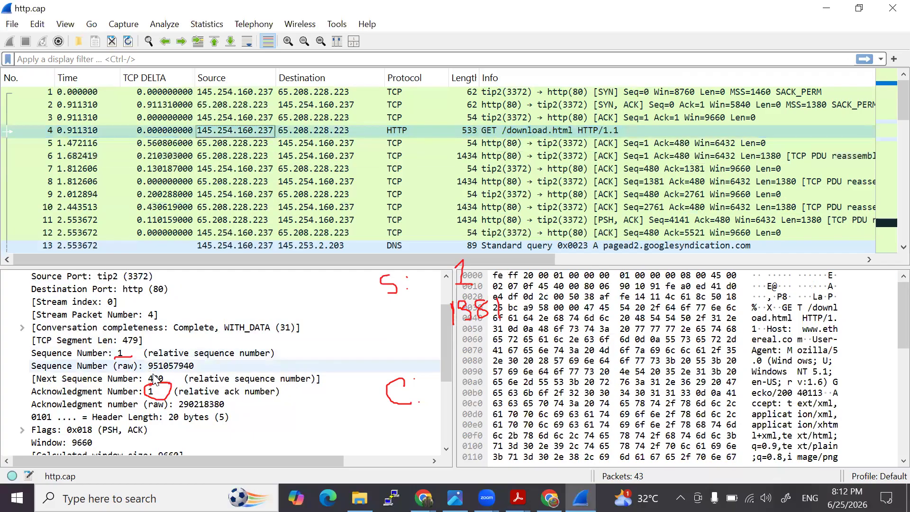
left_click(258, 154)
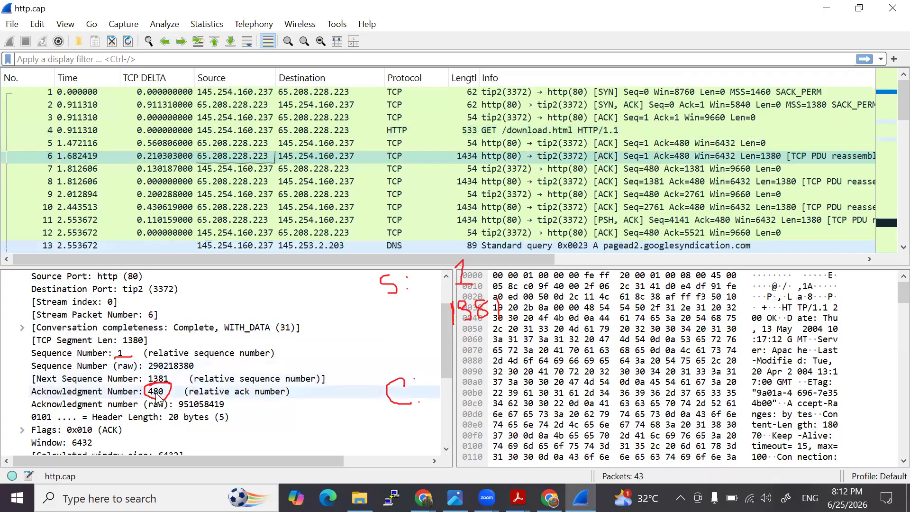
left_click(240, 143)
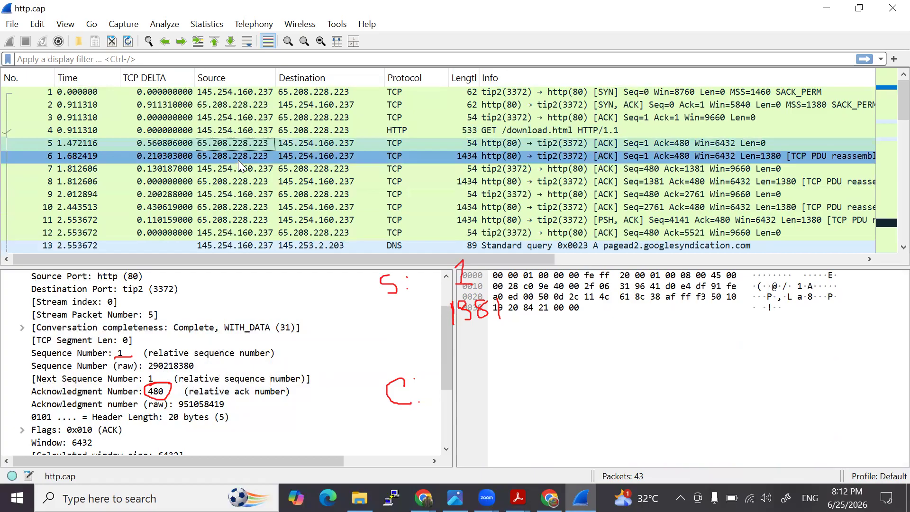
left_click(240, 157)
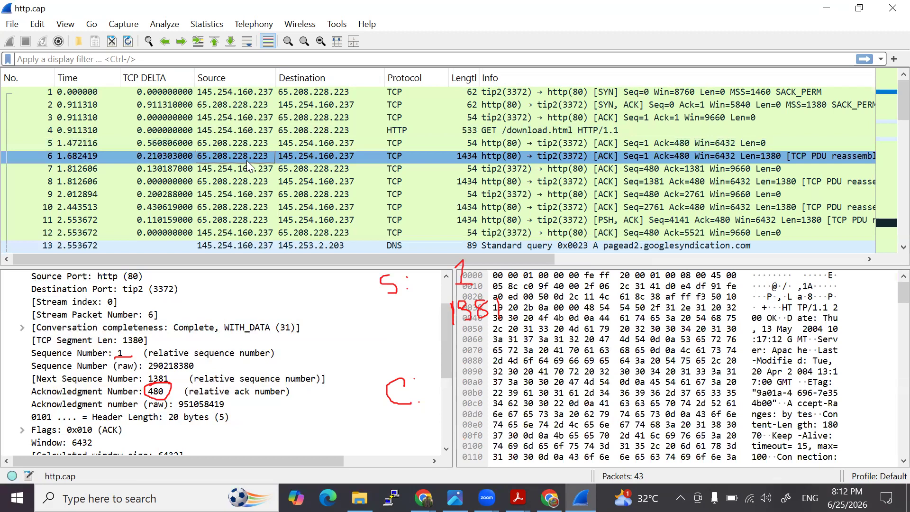
left_click(245, 131)
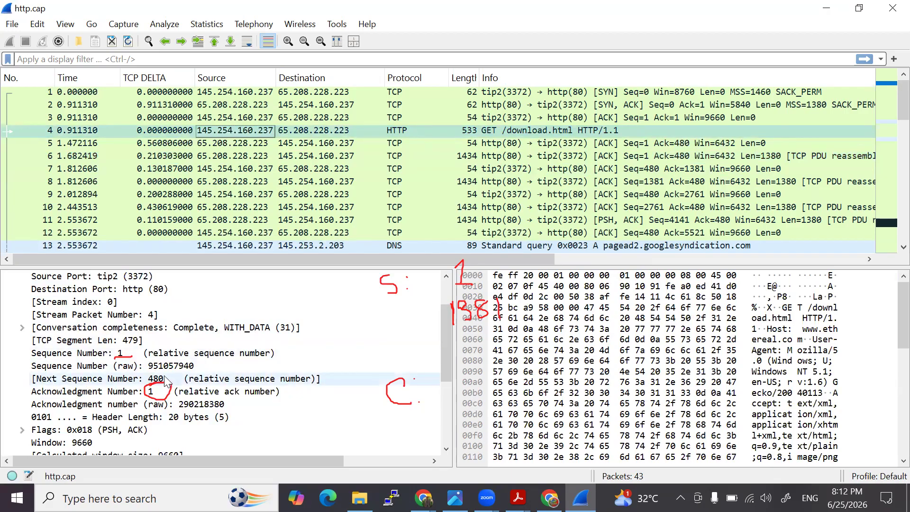
left_click(221, 145)
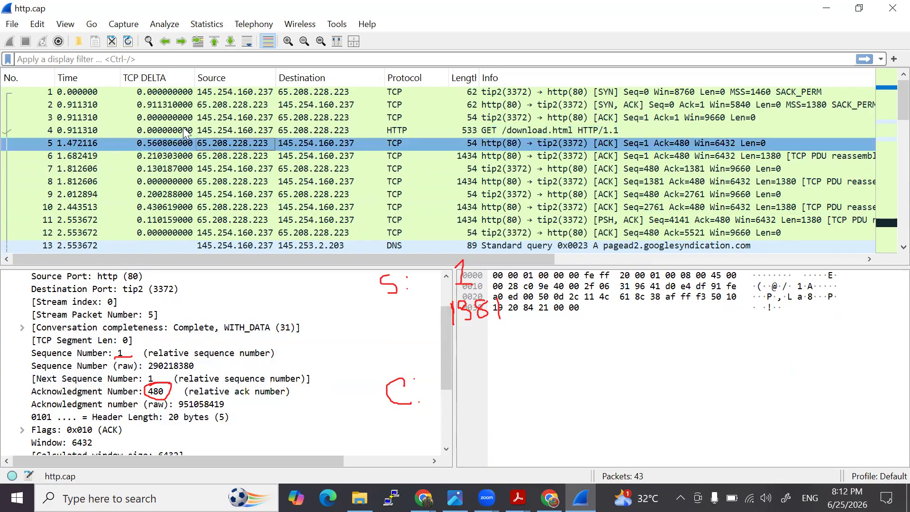
left_click(237, 129)
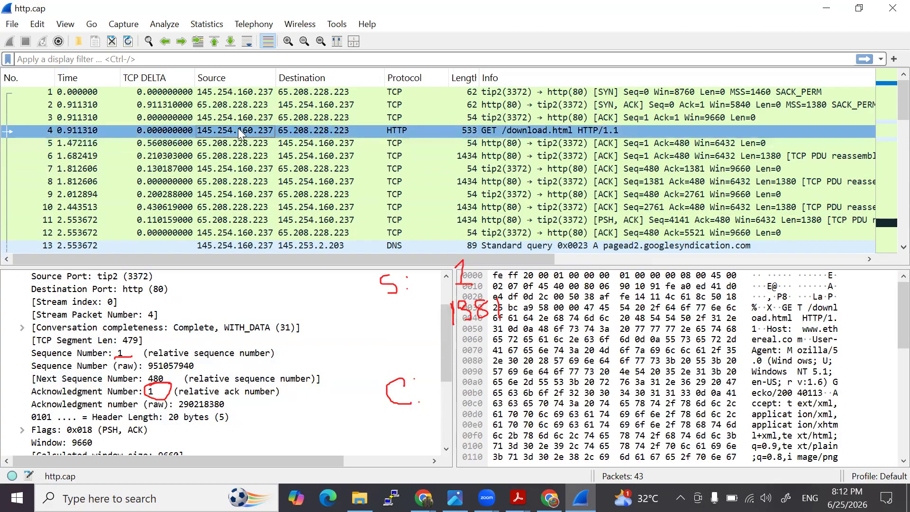
left_click(215, 146)
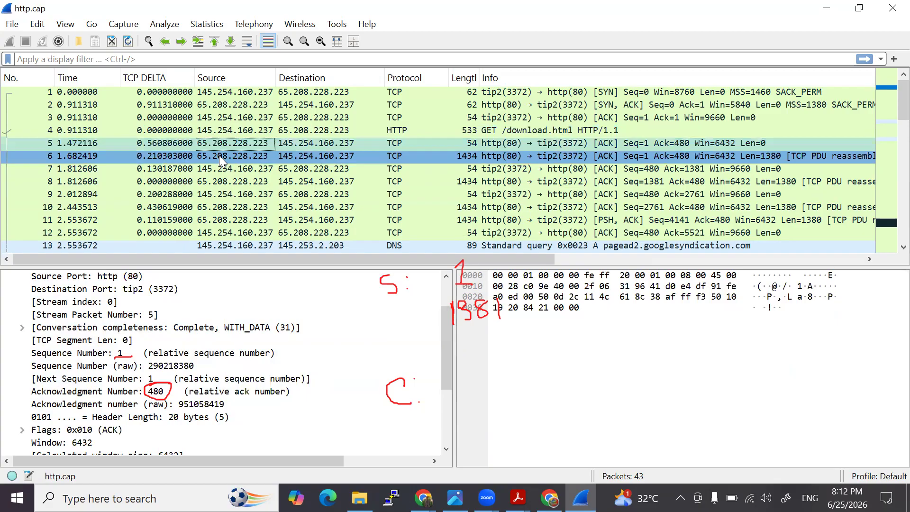
left_click(219, 156)
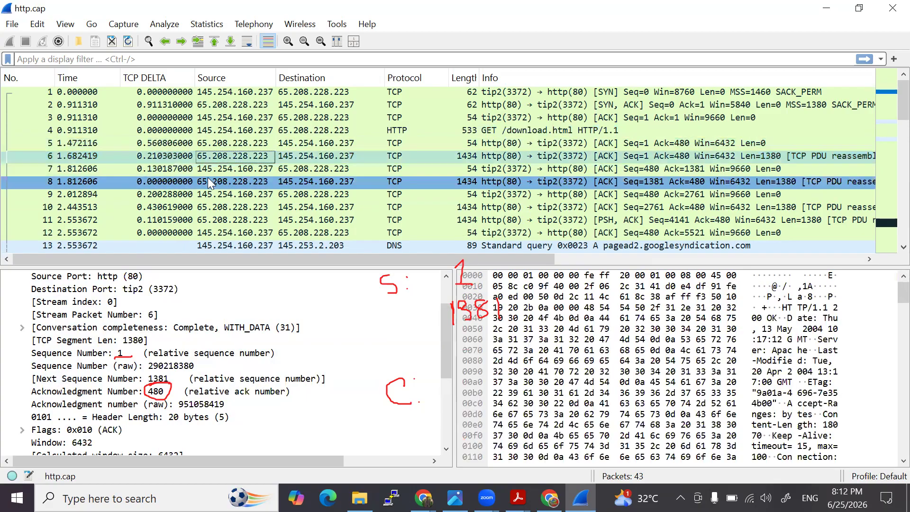
left_click(241, 145)
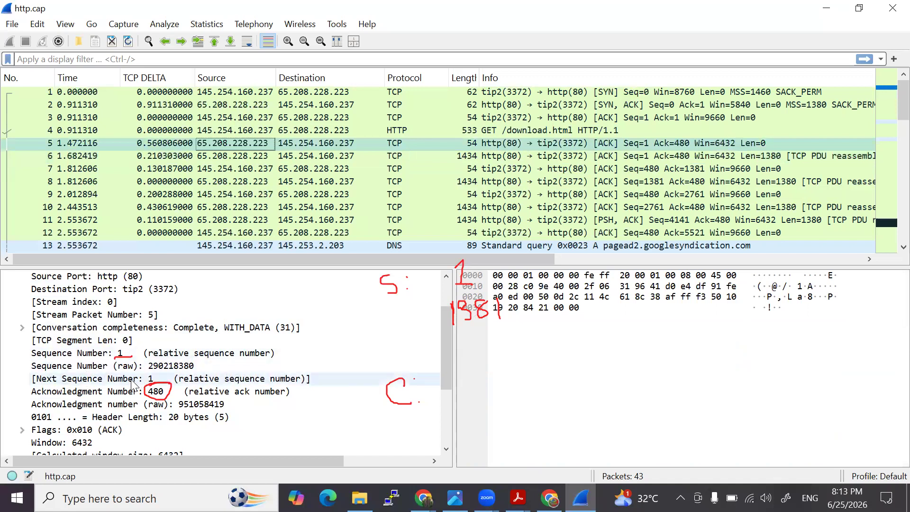
left_click(219, 156)
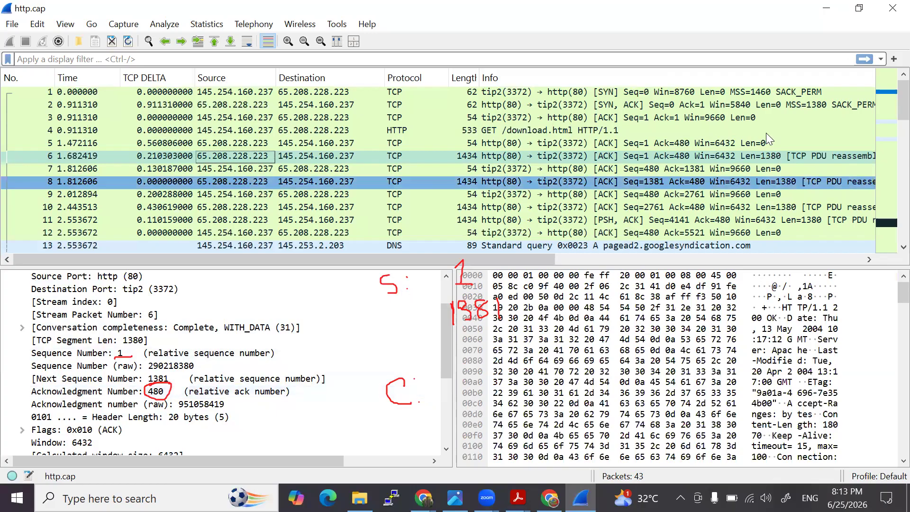
- Handwrite 480 below 1381, underline packet 6's source address, and check packet 7's details against packet 6
mouse_move(463, 334)
left_mouse_down()
mouse_move(475, 346)
mouse_move(493, 334)
mouse_move(498, 351)
mouse_move(511, 334)
mouse_move(522, 337)
mouse_move(515, 348)
left_mouse_up()
left_click_drag(198, 161, 264, 161)
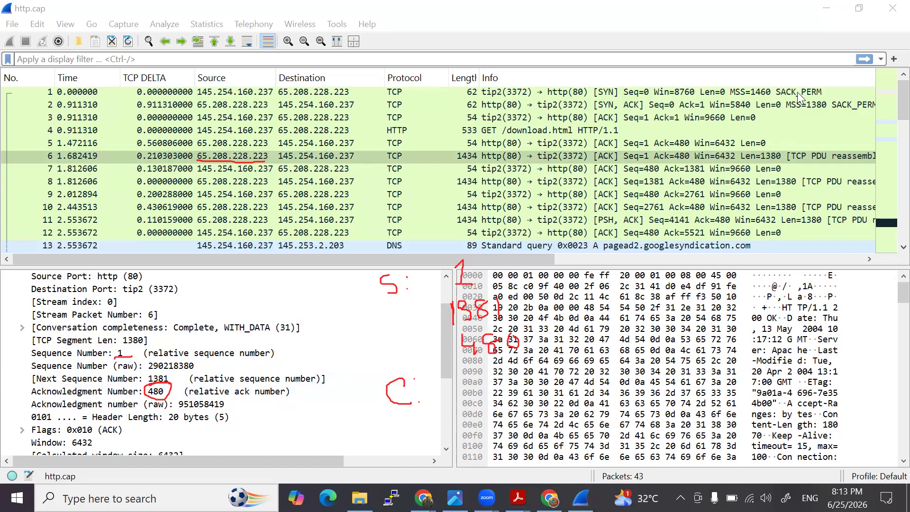
left_click(298, 170)
left_click(236, 169)
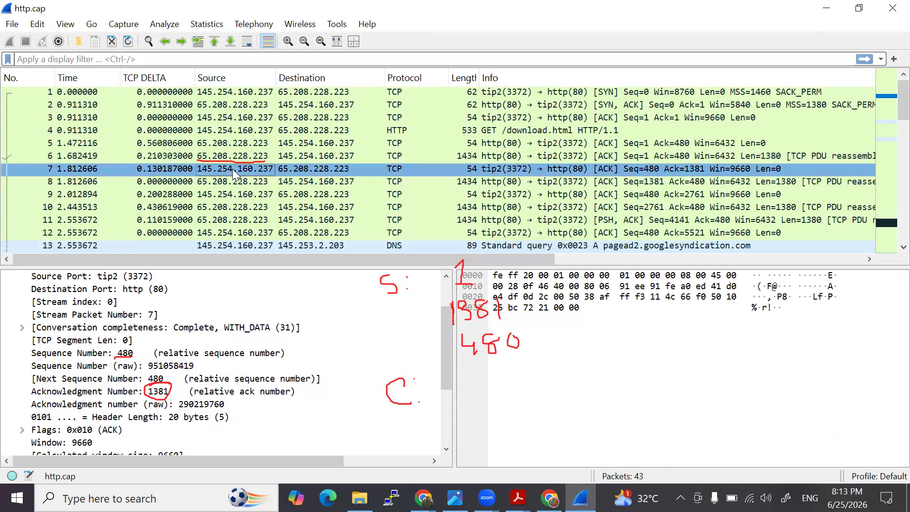
left_click(260, 157)
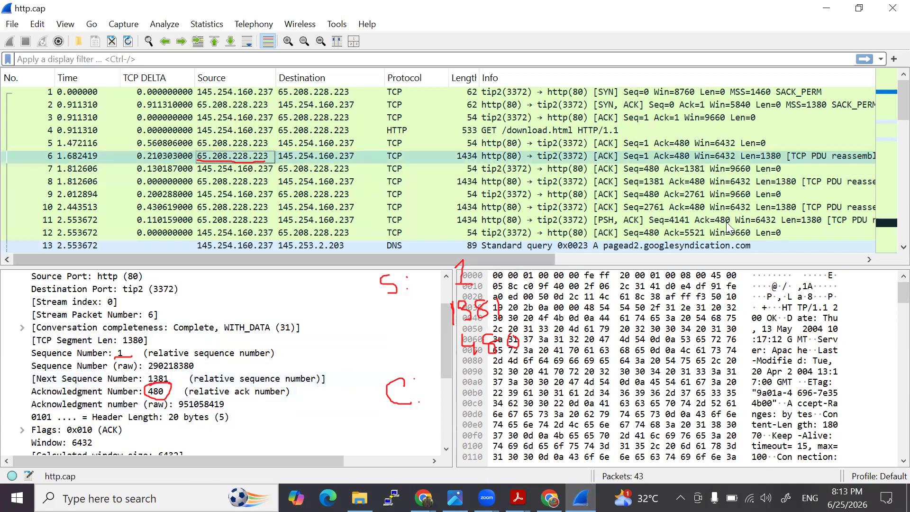
- Select packet 4, handwrite 1 and 480 beside the C label, and write 481 next to them
left_click(832, 220)
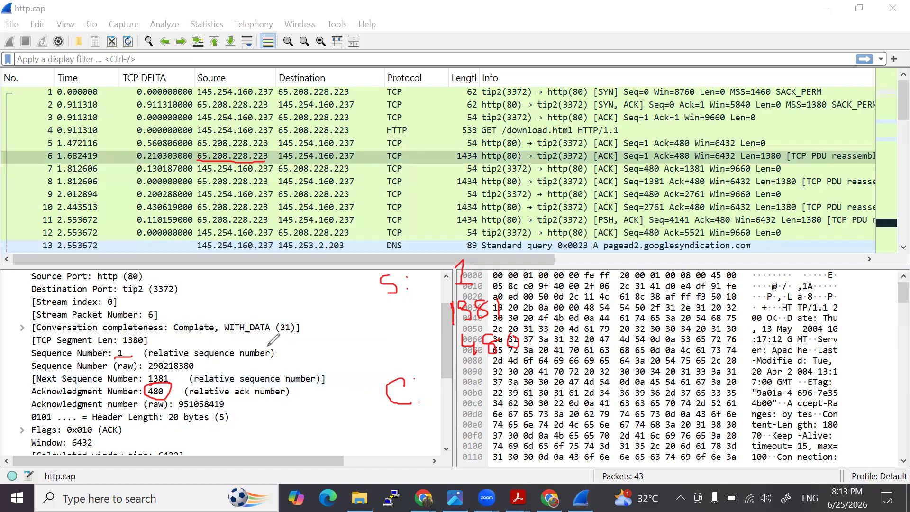
left_click(235, 126)
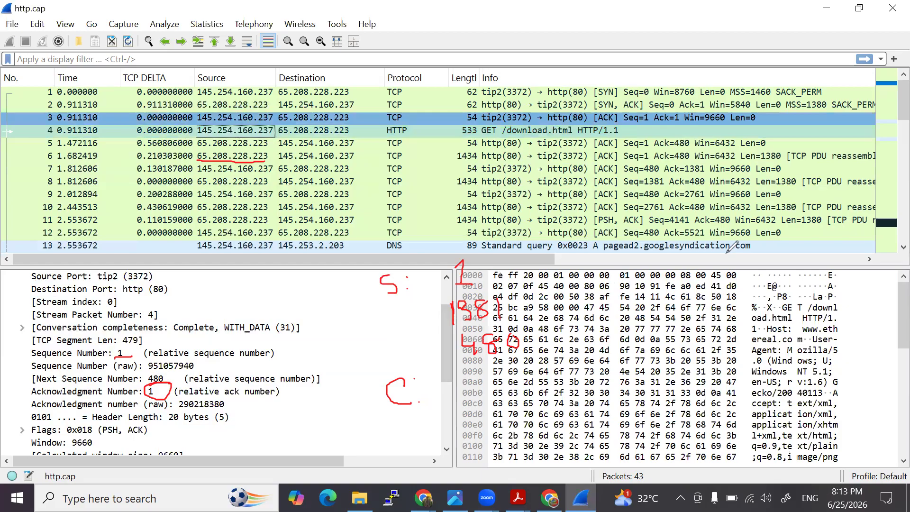
mouse_move(470, 375)
left_mouse_down()
mouse_move(473, 394)
mouse_move(482, 393)
mouse_move(467, 429)
mouse_move(495, 404)
mouse_move(519, 419)
mouse_move(506, 412)
mouse_move(510, 400)
left_mouse_up()
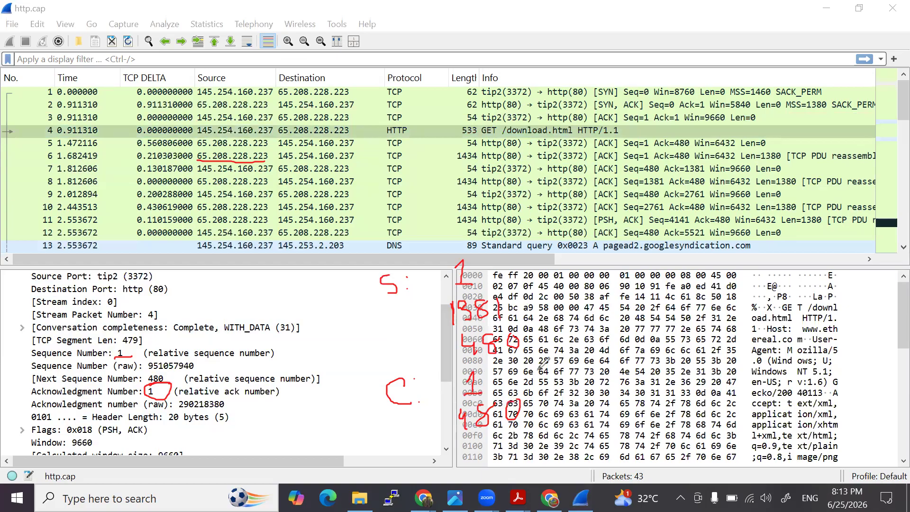
mouse_move(594, 372)
left_mouse_down()
mouse_move(604, 374)
mouse_move(604, 397)
mouse_move(621, 383)
mouse_move(614, 370)
mouse_move(636, 396)
left_mouse_up()
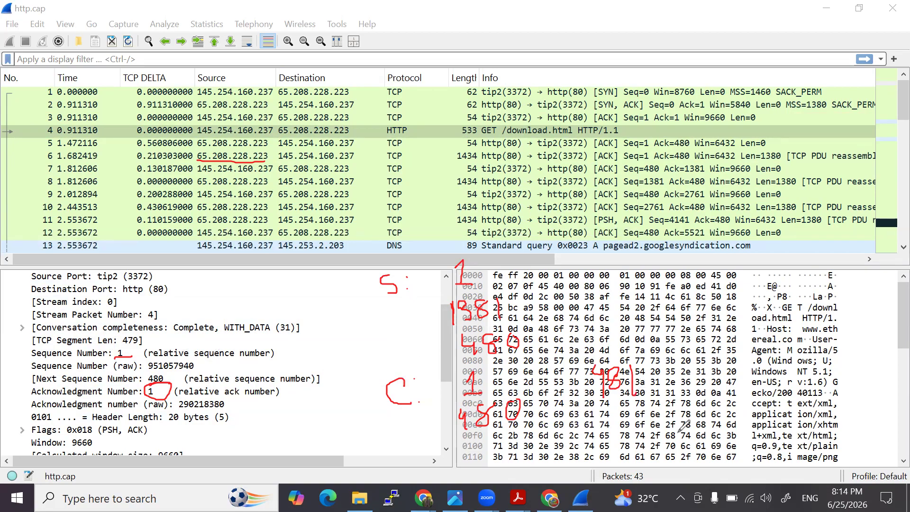
- Underline packet 7's source address, circle its frame length, and handwrite 1382 below 481
left_click_drag(198, 175, 274, 171)
left_click_drag(463, 174, 480, 161)
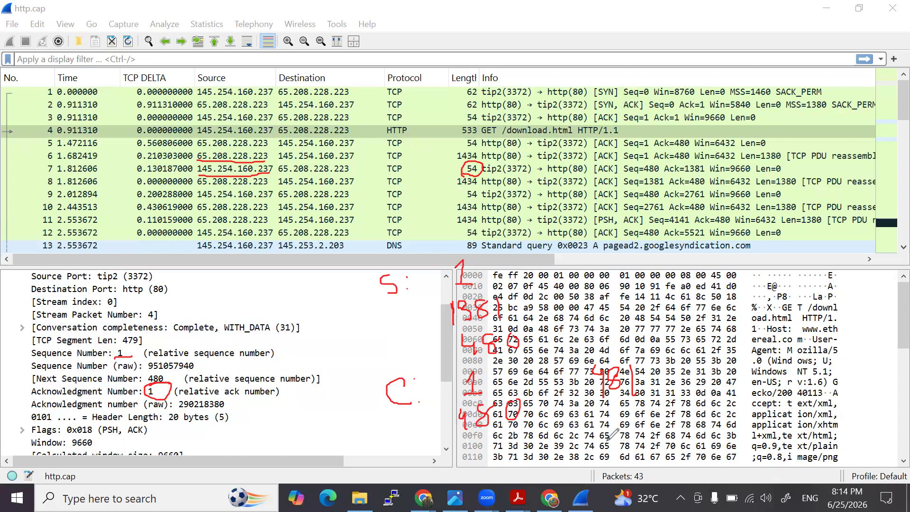
mouse_move(608, 437)
left_mouse_down()
mouse_move(611, 451)
mouse_move(637, 438)
mouse_move(675, 448)
left_mouse_up()
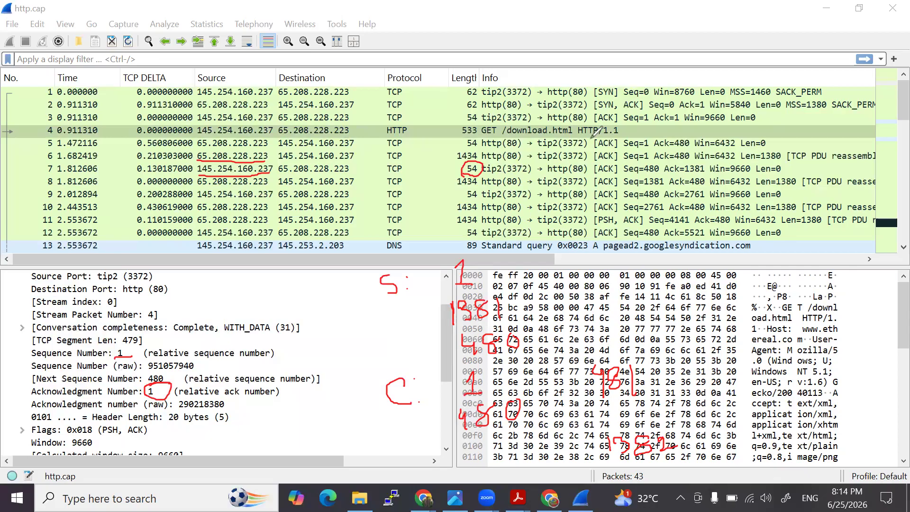
- Select packet 7, review its length and acknowledgment values, and overwrite the last digit of the handwritten 1382 with 1
left_click(235, 169)
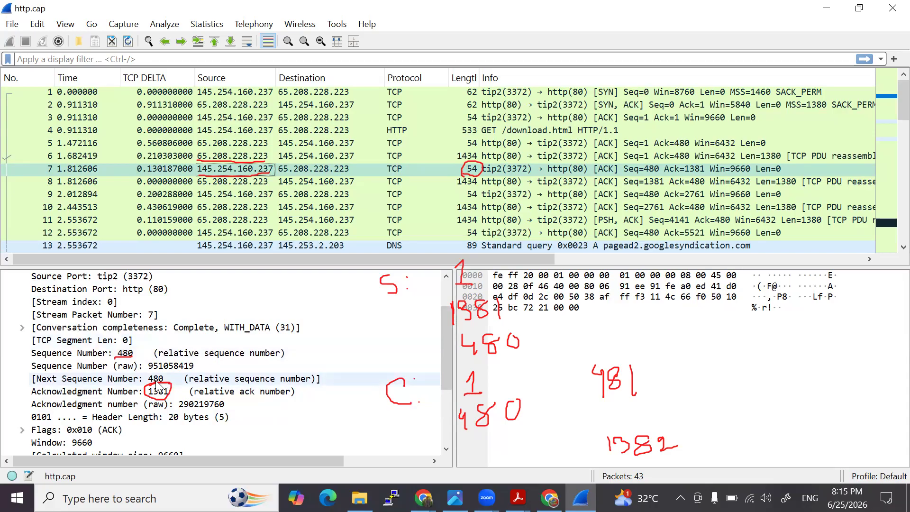
left_click(606, 168)
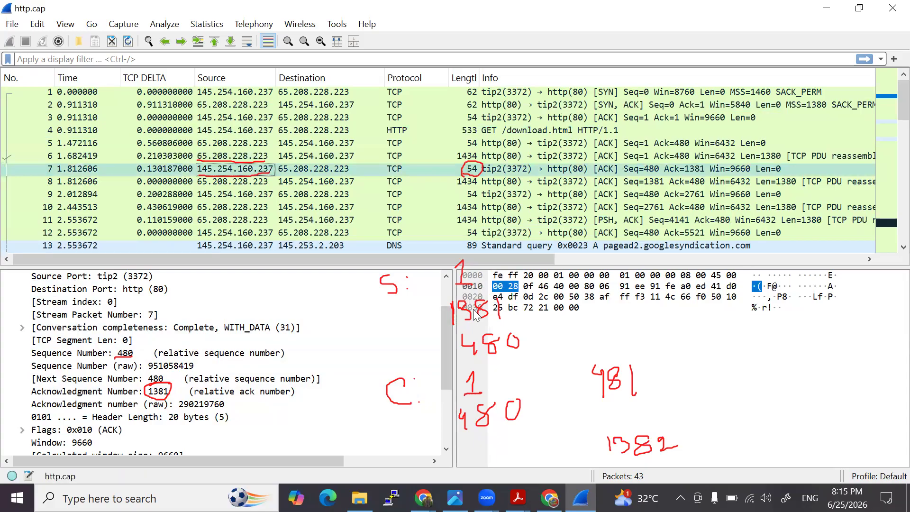
left_click(718, 171)
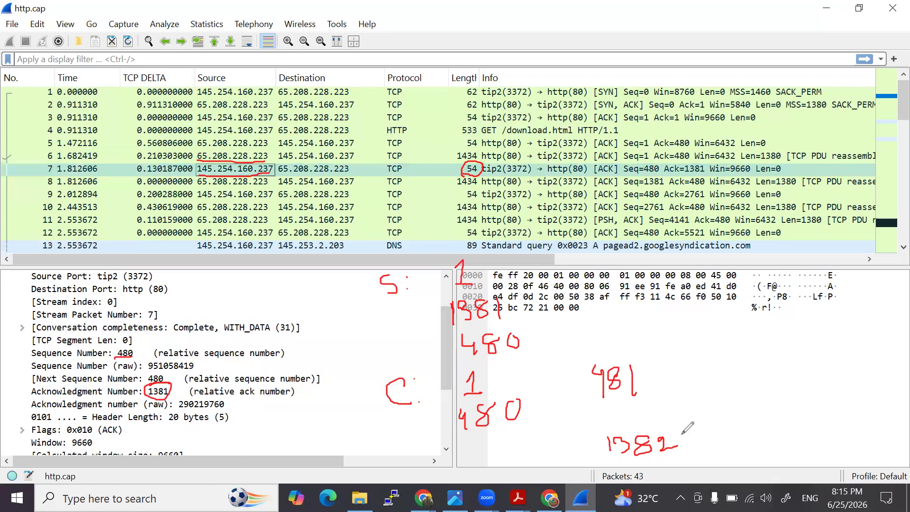
mouse_move(657, 440)
left_mouse_down()
mouse_move(661, 455)
mouse_move(677, 458)
left_mouse_up()
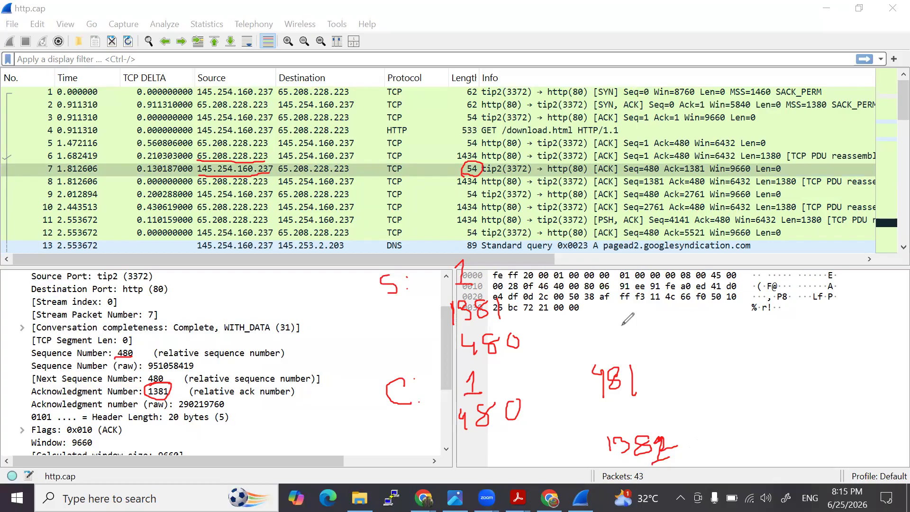
- Circle packet 7's TCP segment length and next sequence number, and draw source-to-destination arrows for packets 6 and 7
mouse_move(135, 332)
left_mouse_down()
mouse_move(119, 349)
mouse_move(134, 332)
left_mouse_up()
mouse_move(228, 151)
left_mouse_down()
mouse_move(264, 138)
mouse_move(292, 152)
left_mouse_up()
mouse_move(300, 140)
left_mouse_down()
mouse_move(281, 190)
mouse_move(319, 184)
left_mouse_up()
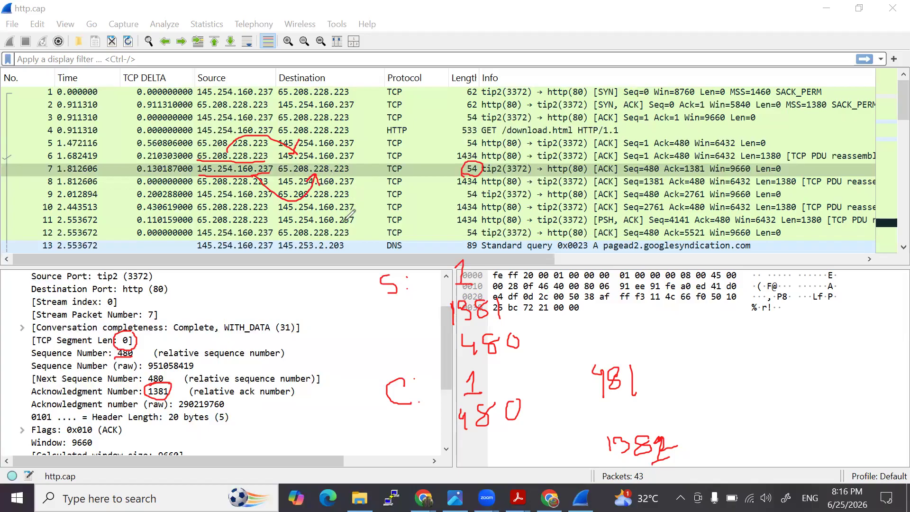
left_click_drag(143, 340, 159, 342)
mouse_move(174, 375)
left_mouse_down()
mouse_move(150, 376)
mouse_move(172, 376)
left_mouse_up()
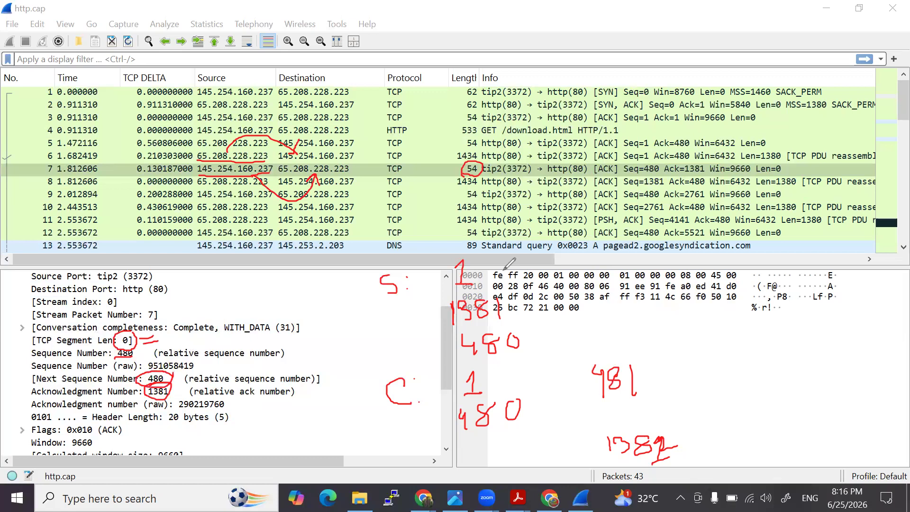
- Annotate packet 8 with an underlined source address and a handwritten 480 above 481, and clear all drawings from the screen
left_click_drag(199, 185, 270, 186)
mouse_move(633, 325)
left_mouse_down()
mouse_move(643, 342)
mouse_move(654, 325)
mouse_move(654, 336)
mouse_move(668, 324)
left_mouse_up()
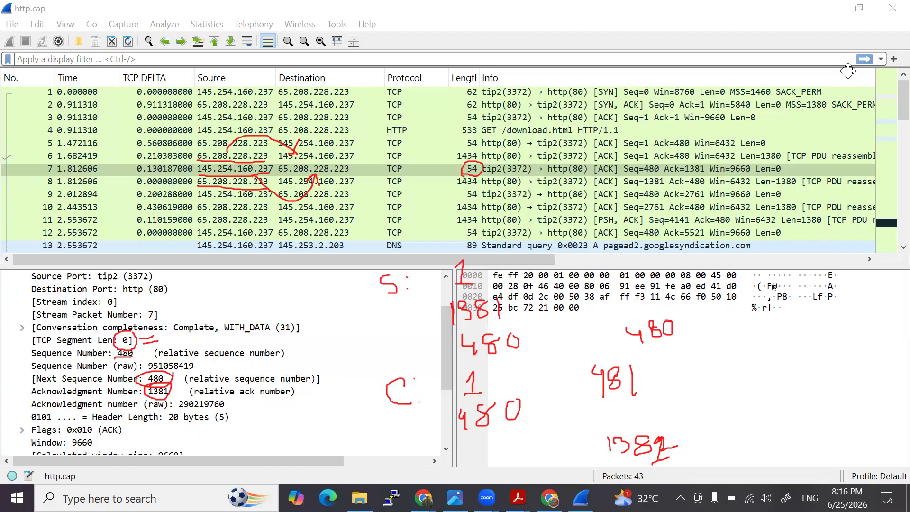
left_click(385, 316)
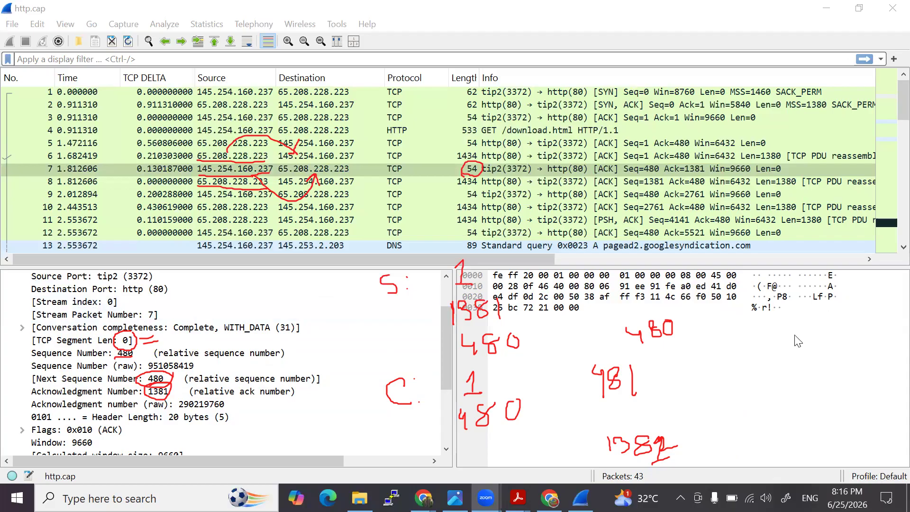
left_click(233, 311)
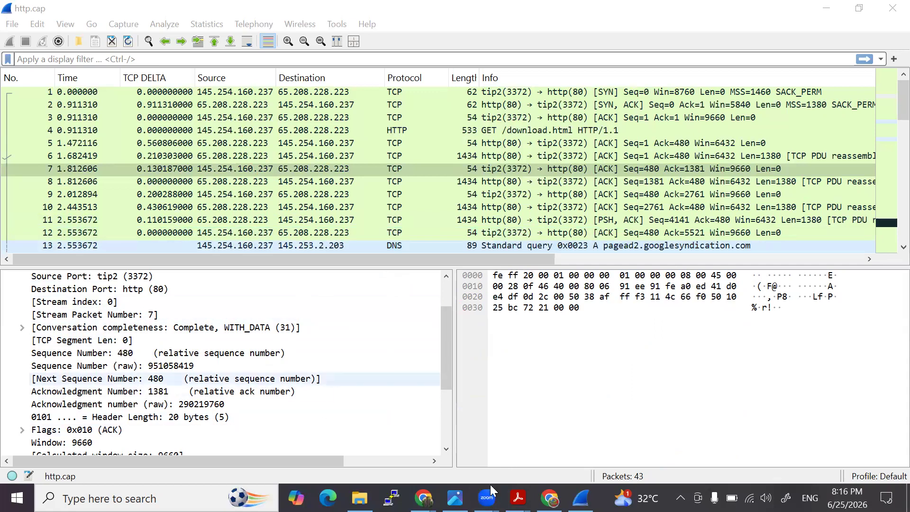
- Switch to the sequence and acknowledgement slides in Acrobat and go to the Determining Packet Loss page
mouse_move(518, 498)
left_click(583, 444)
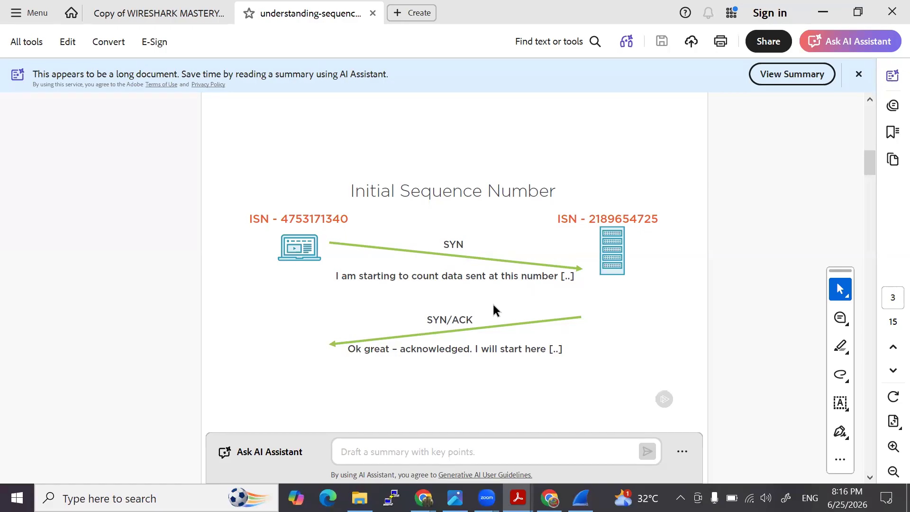
scroll(479, 308, "down", 2)
scroll(407, 280, "down", 4)
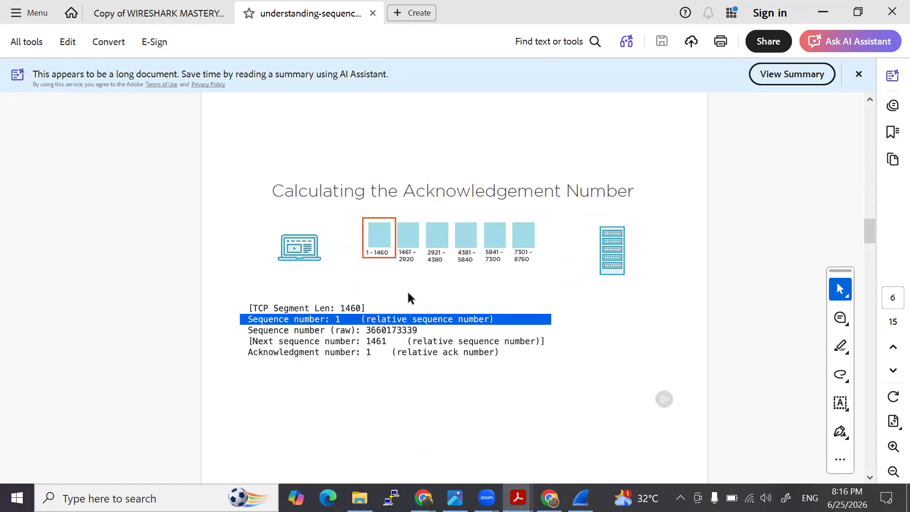
scroll(408, 290, "down", 3)
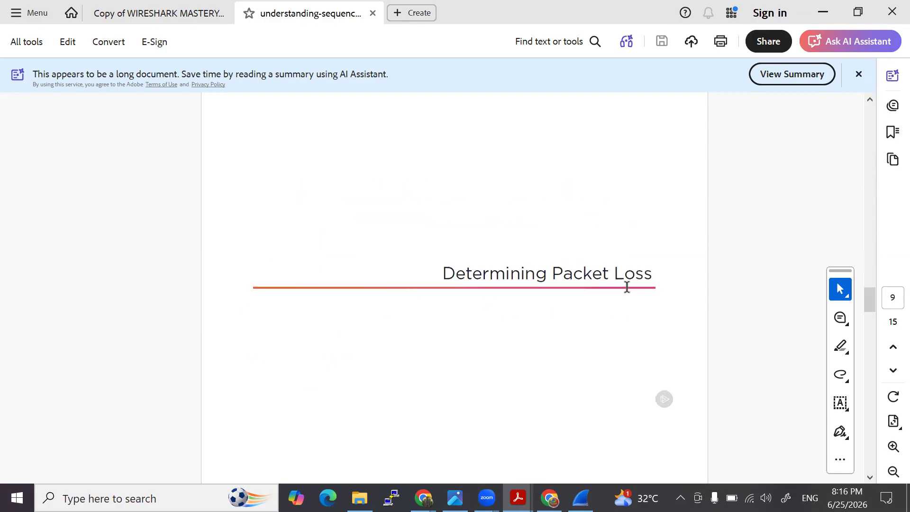
scroll(450, 307, "down", 1)
scroll(454, 305, "up", 1)
- Select the Determining Packet Loss heading and look at the following slide, Networks Can Drop Packets
left_click_drag(443, 270, 650, 272)
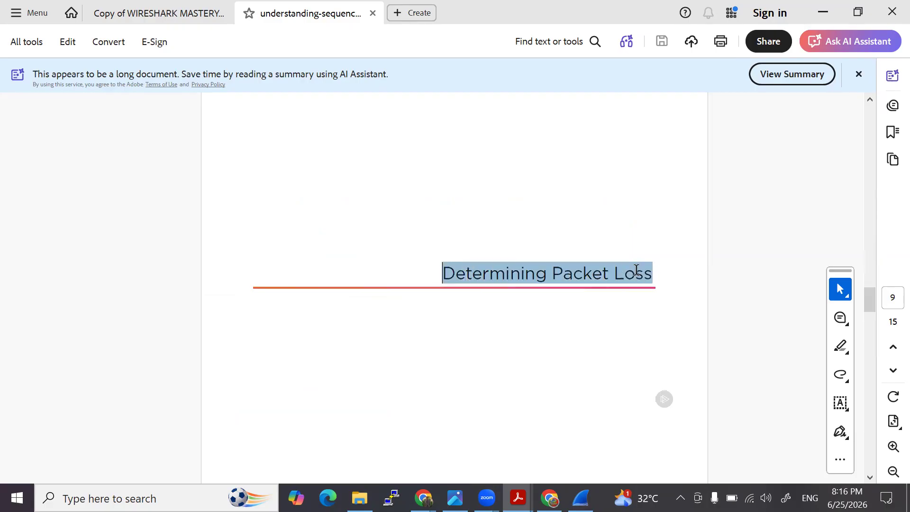
left_click(496, 308)
left_click_drag(445, 276, 650, 271)
scroll(476, 316, "down", 1)
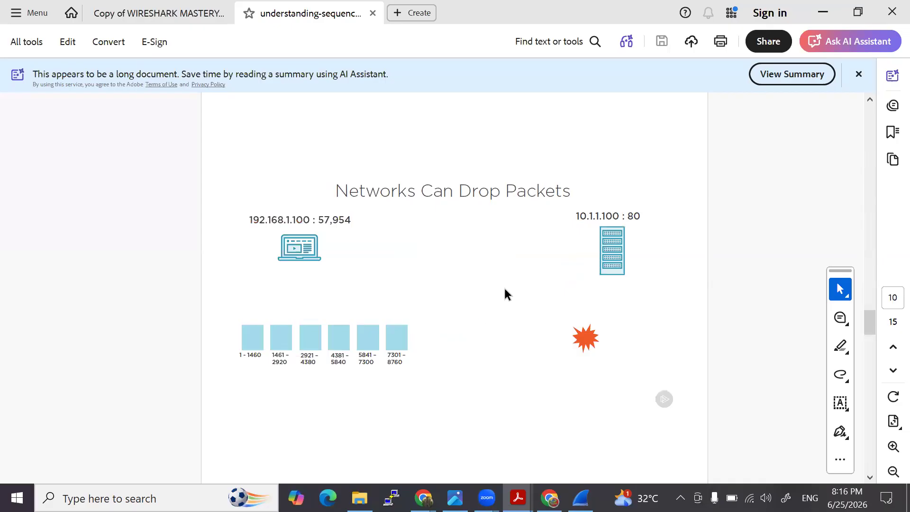
scroll(505, 289, "up", 1)
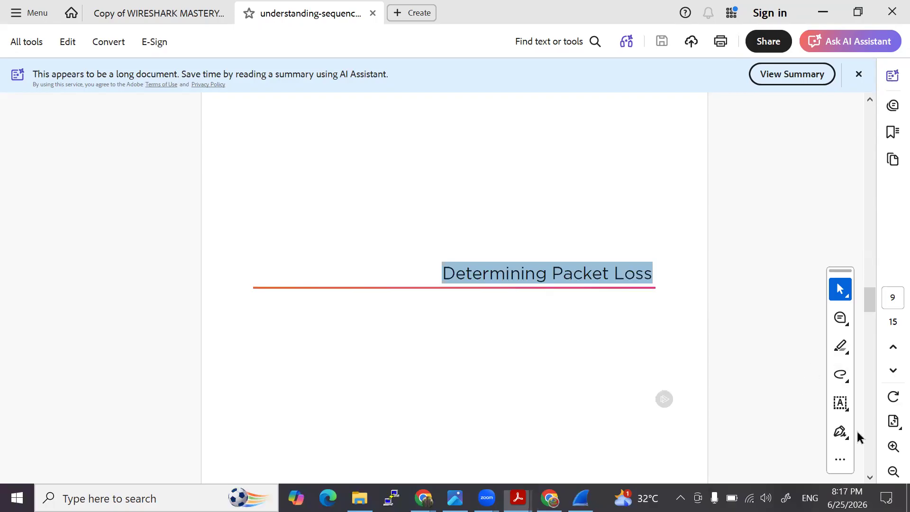
- Return to http.cap in Wireshark and examine the final packets, including the TCP Spurious Retransmission and Dup ACK entries
key("alt+Tab")
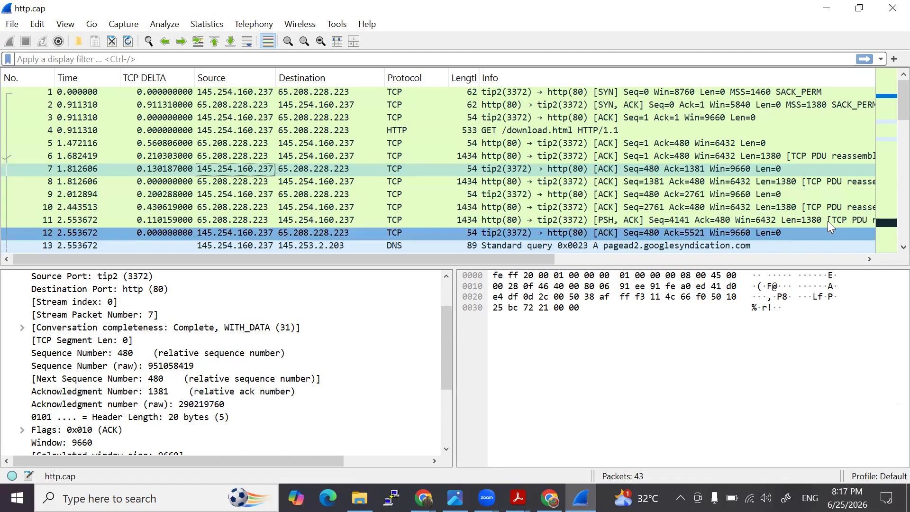
left_click(887, 226)
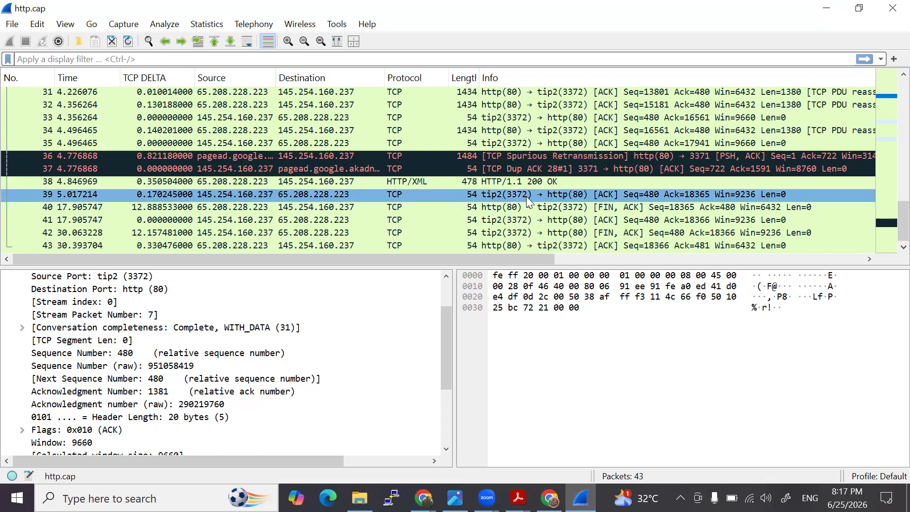
scroll(529, 201, "up", 3)
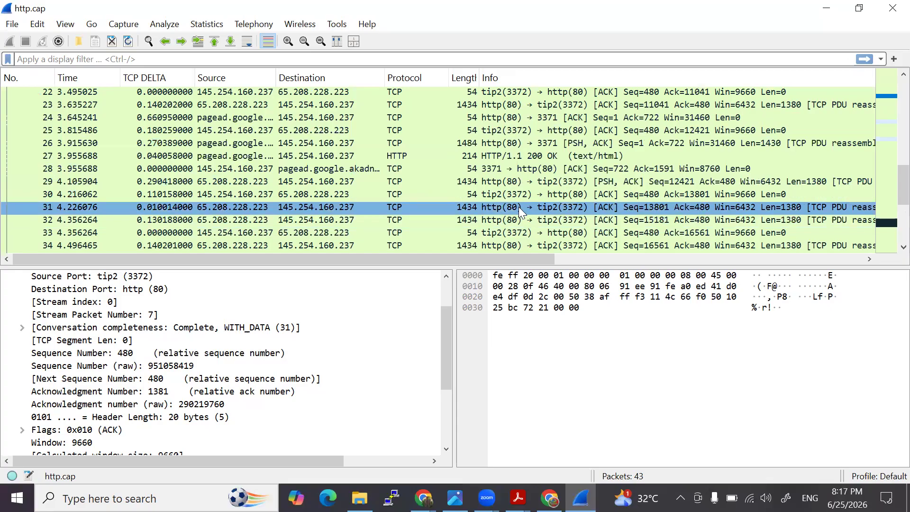
scroll(521, 211, "up", 1)
scroll(531, 200, "down", 4)
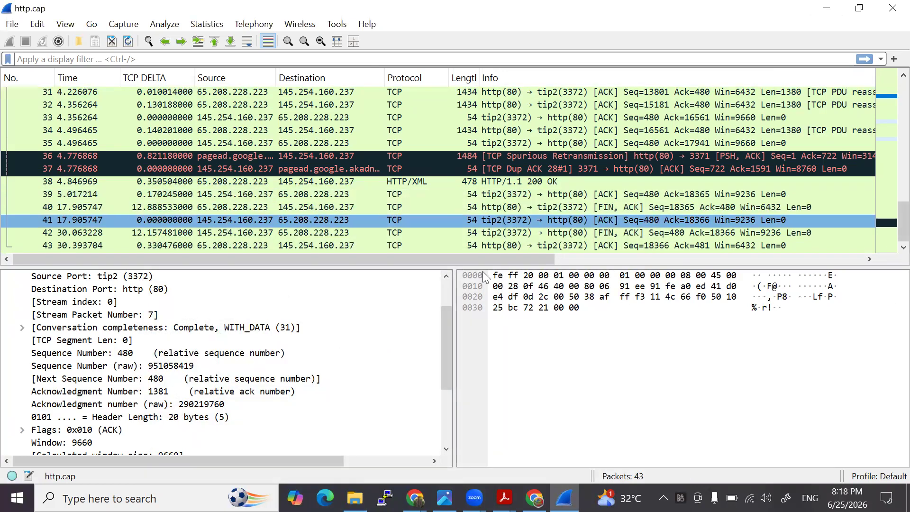
- Switch to the Acrobat slides, go to page 13, and select the heading Visualizing Sequence Numbers
mouse_move(504, 498)
left_click(587, 438)
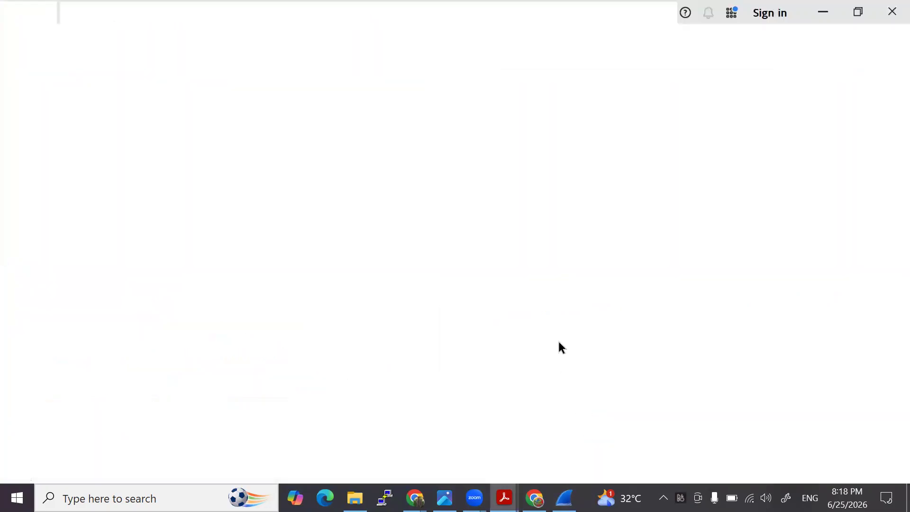
scroll(548, 305, "down", 5)
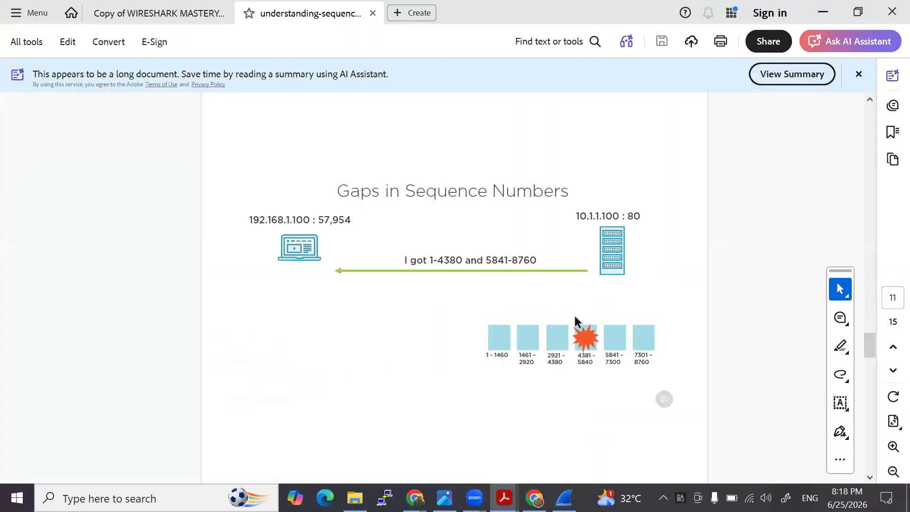
left_click_drag(324, 191, 577, 200)
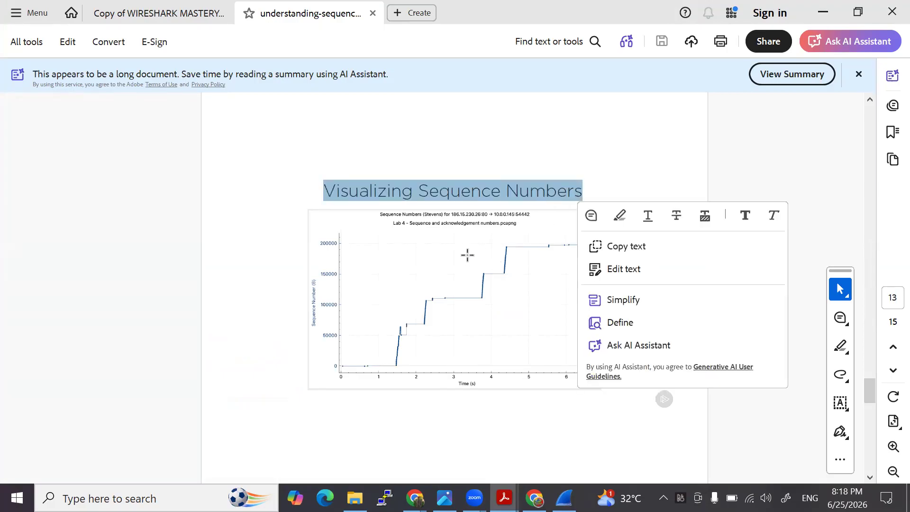
- Switch to Wireshark, select packet 36, and look through the actions available for it
left_click(563, 496)
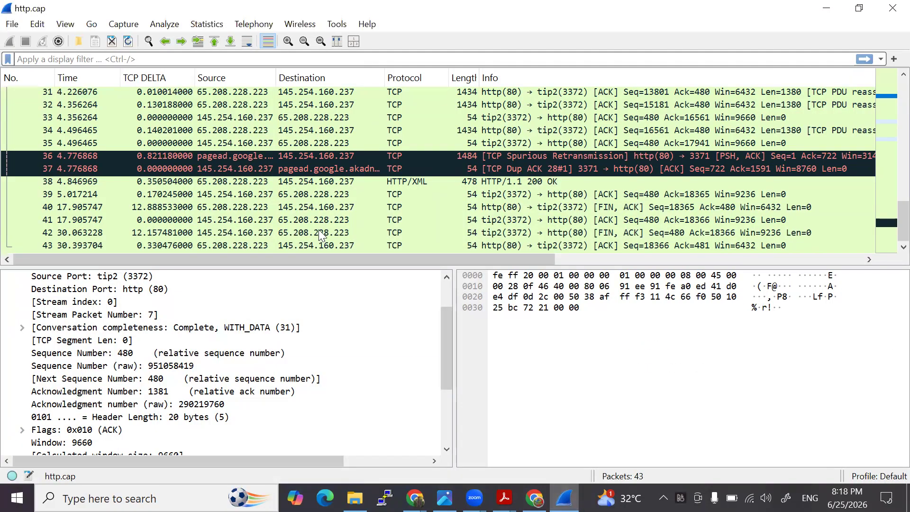
right_click(305, 155)
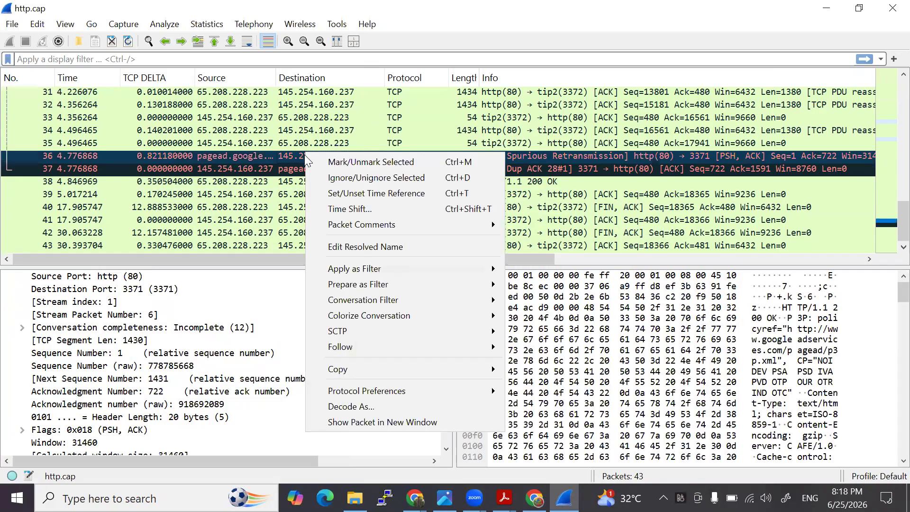
mouse_move(363, 392)
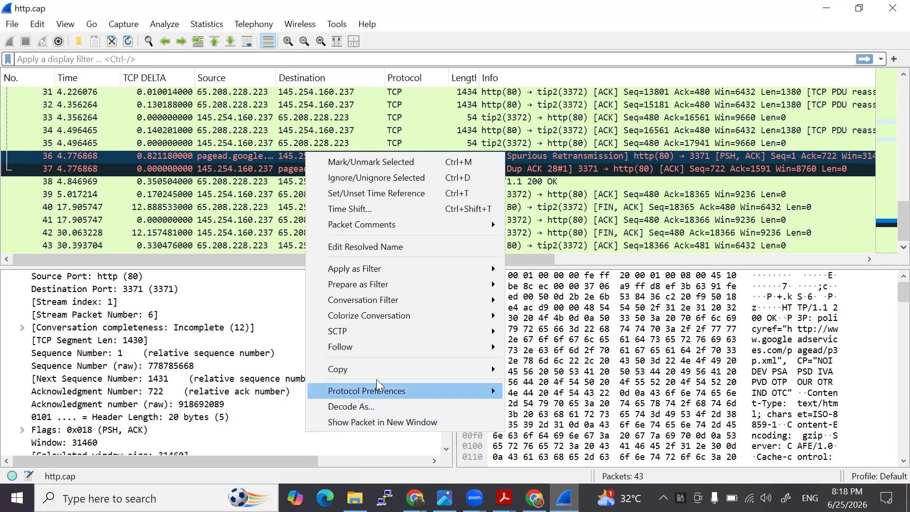
mouse_move(389, 316)
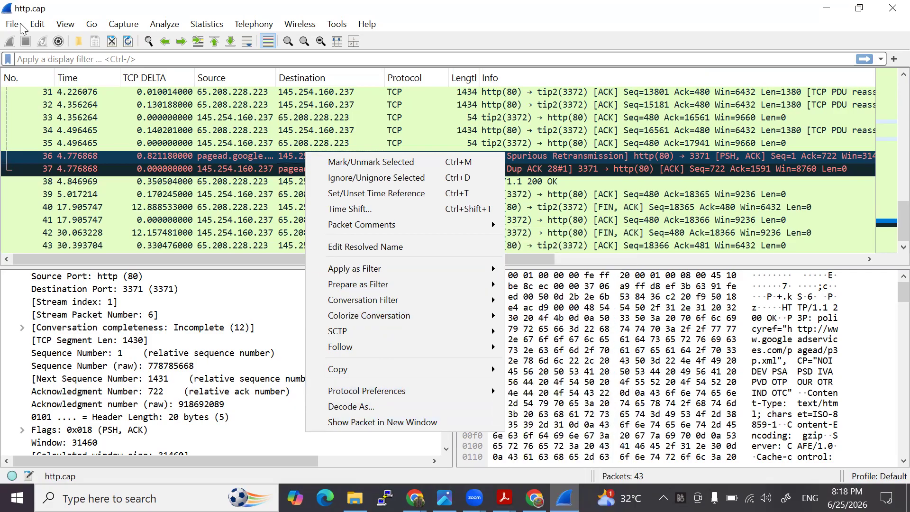
key("Escape")
- Show the available TCP Stream Graphs types for the selected packet without opening a graph
key("alt+s")
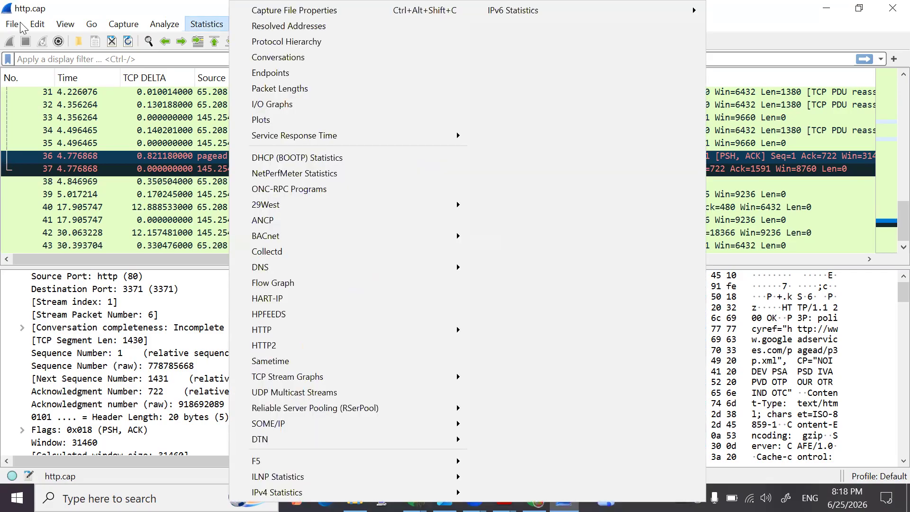
key("Escape")
key("Down")
key("Left")
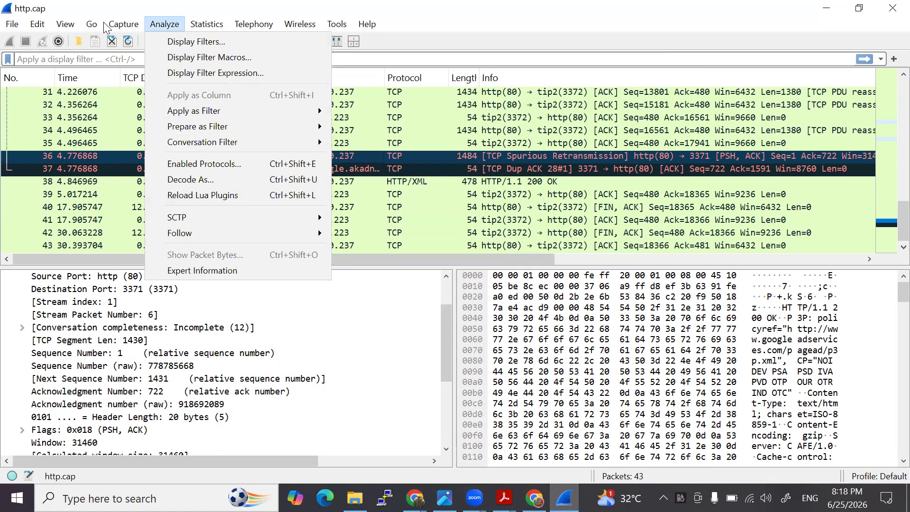
key("Right")
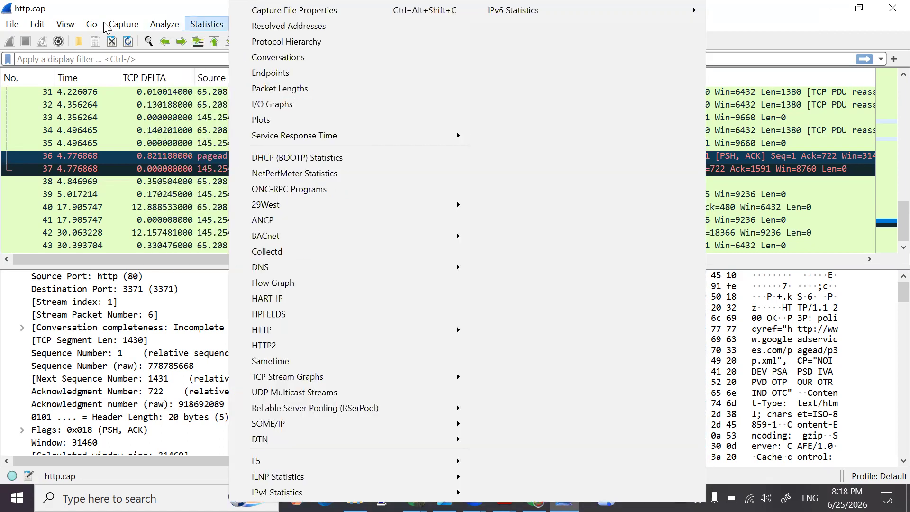
mouse_move(316, 377)
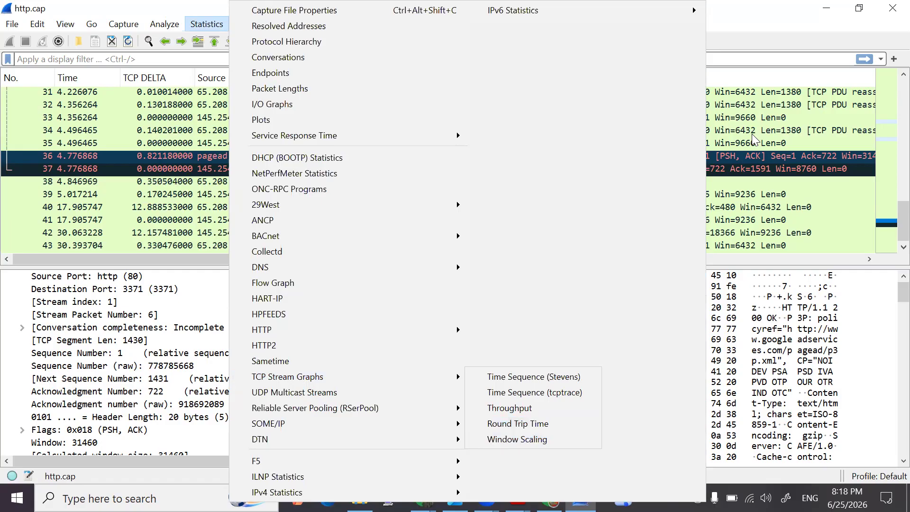
left_click(637, 207)
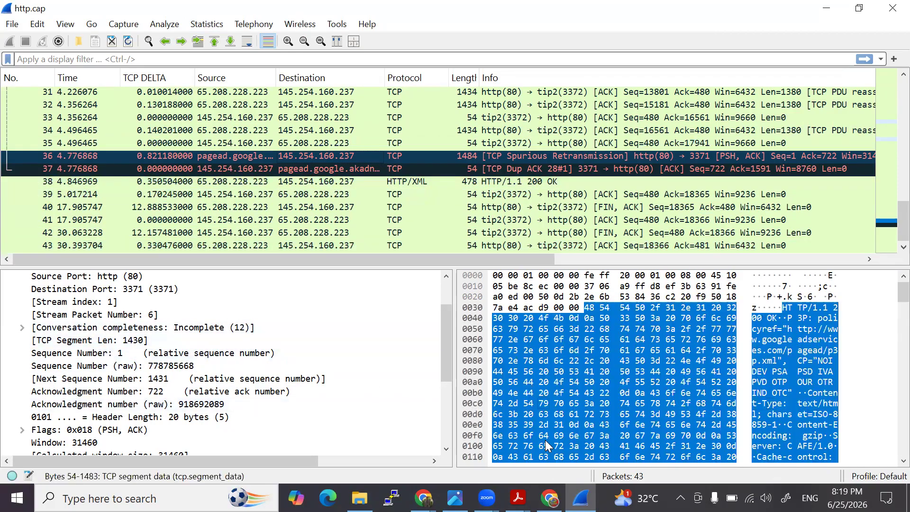
- Switch to the Acrobat slides, go to the Lab 3 demo page, and highlight the words Sequence and in its title
mouse_move(518, 498)
left_click(549, 382)
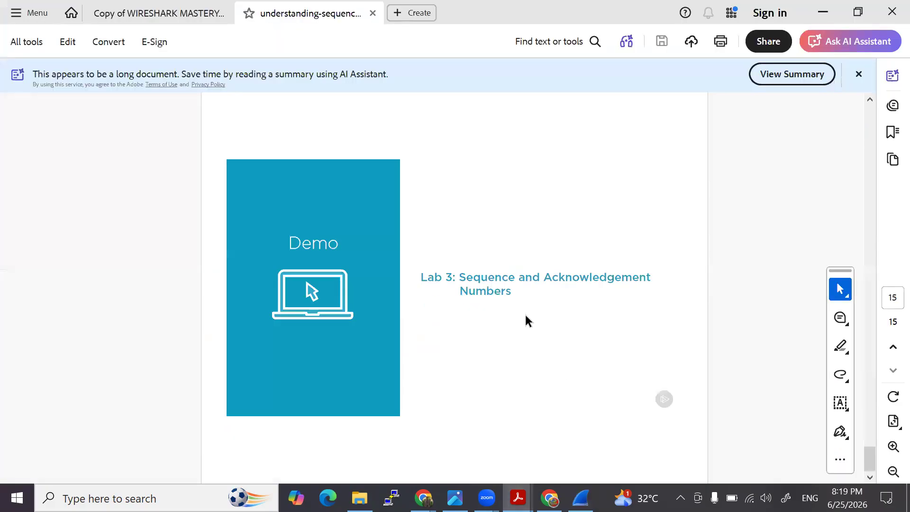
scroll(537, 320, "down", 5)
scroll(536, 322, "down", 6)
left_click_drag(461, 278, 519, 293)
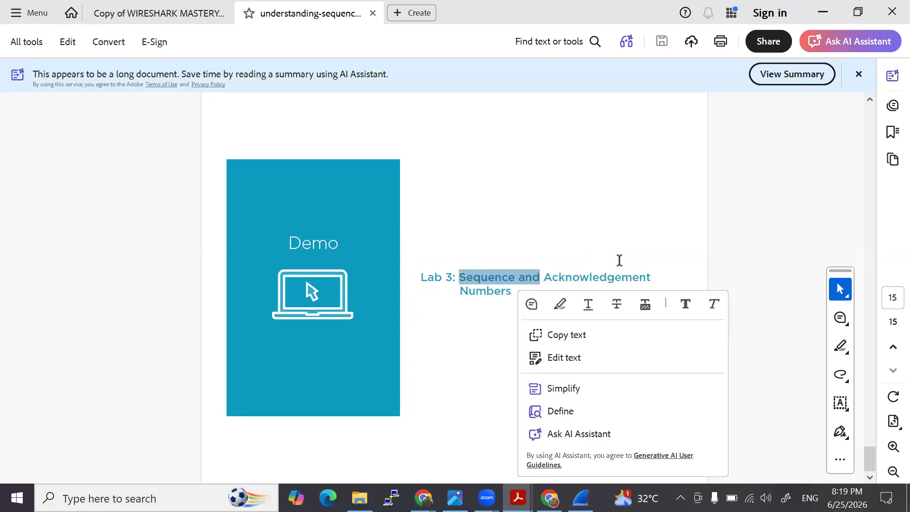
left_click(735, 162)
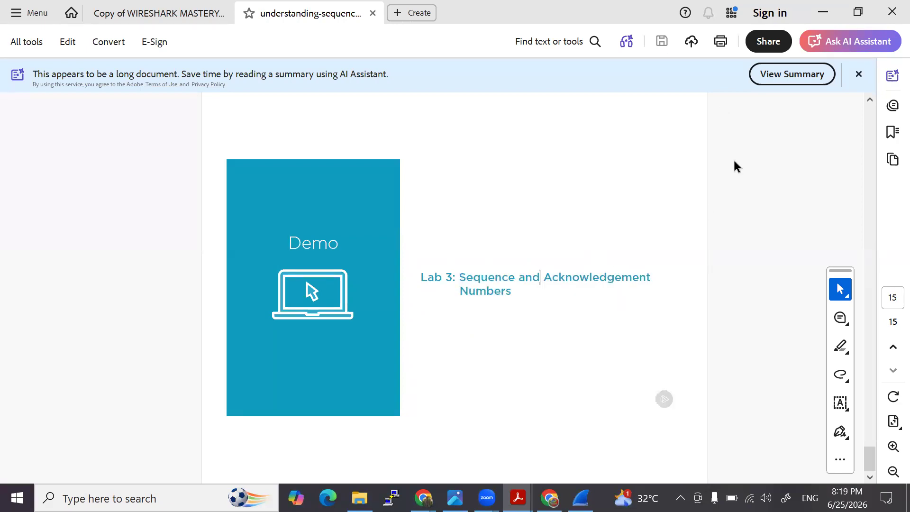
- Close the current sequence-number PDF and open the Lectures folder inside Wireshark Workshop in File Explorer
left_click(881, 18)
left_click(459, 278)
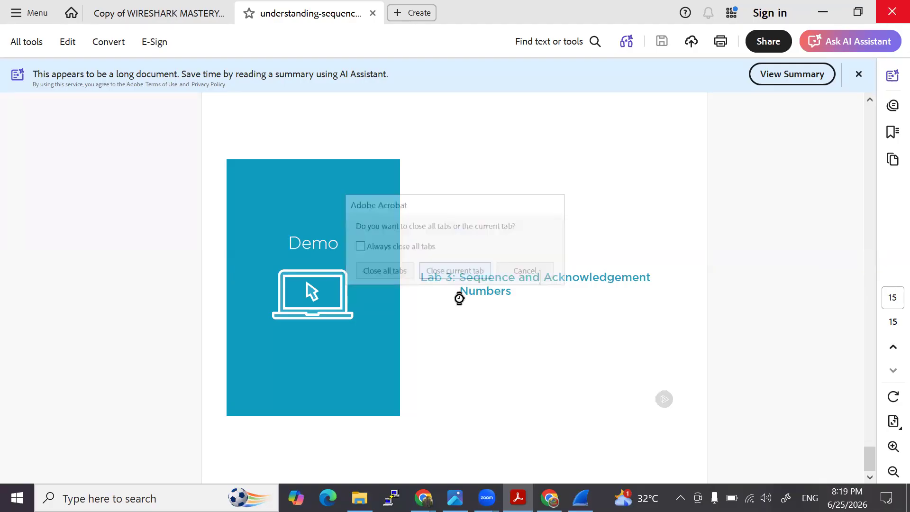
left_click(360, 498)
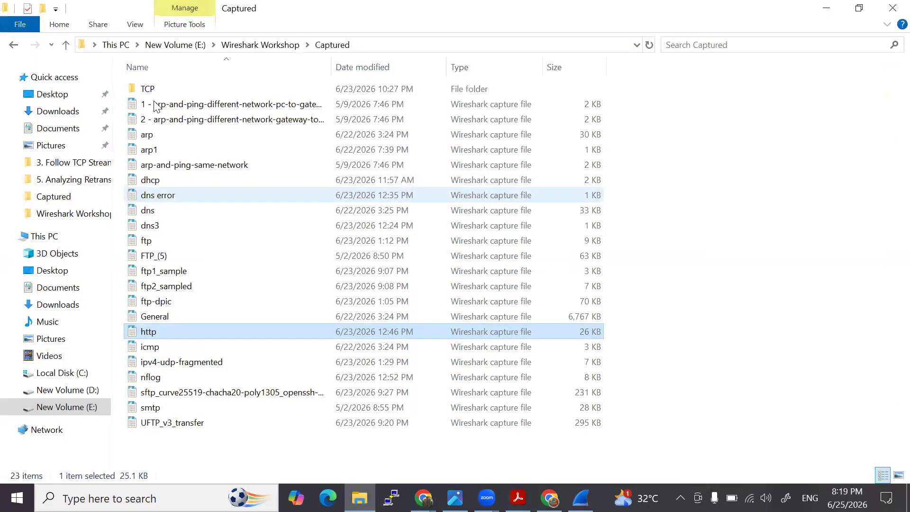
left_click(67, 47)
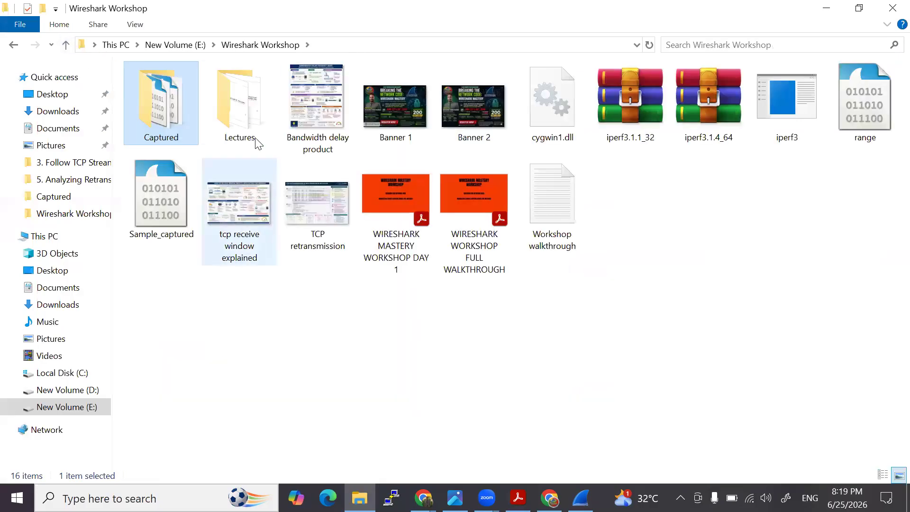
double_click(257, 127)
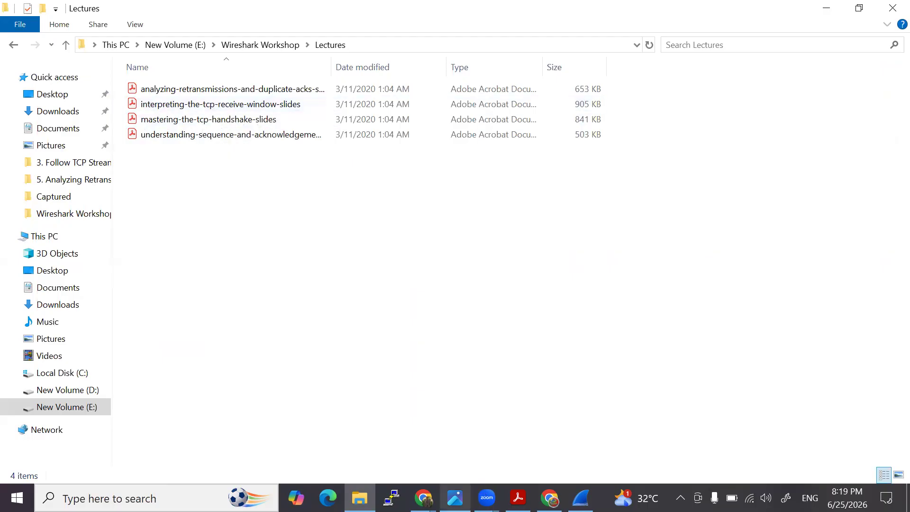
- Switch to the workshop PDF in Acrobat and review the Task 5 pages on understanding sequence and ACK
left_click(518, 498)
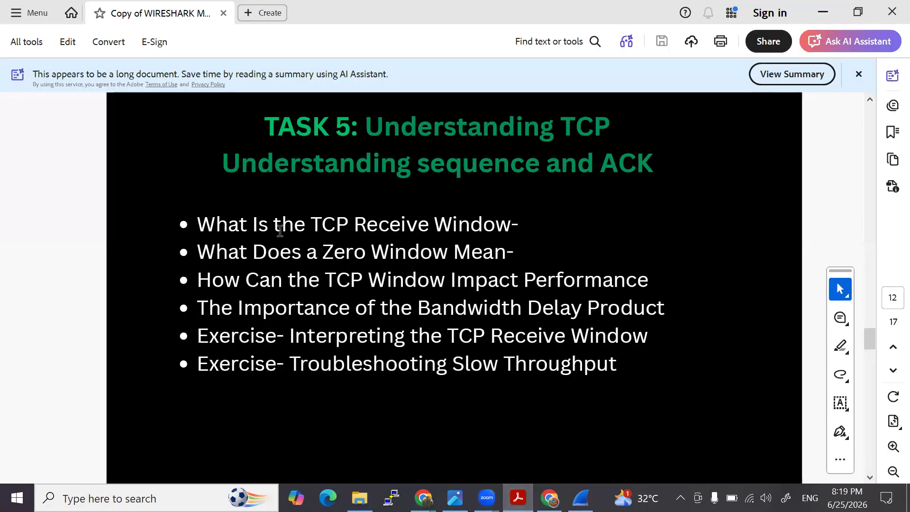
scroll(352, 254, "up", 4)
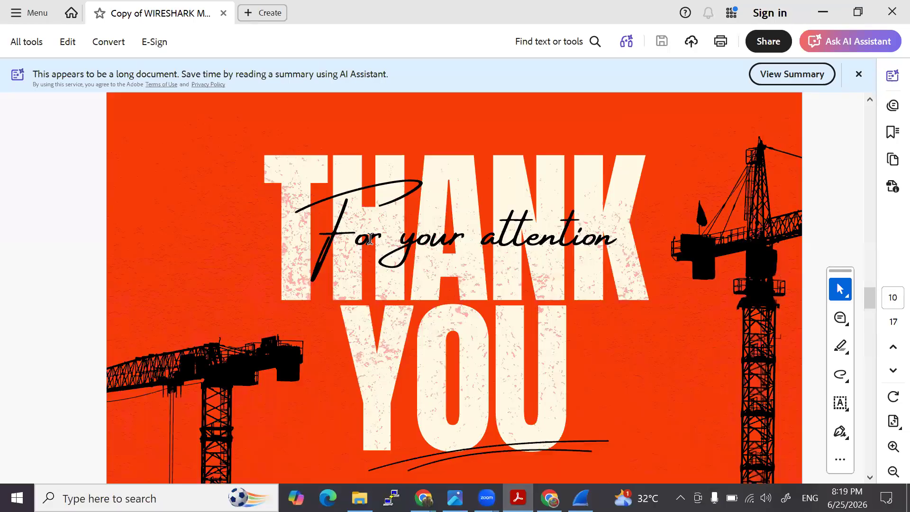
scroll(371, 319, "down", 1)
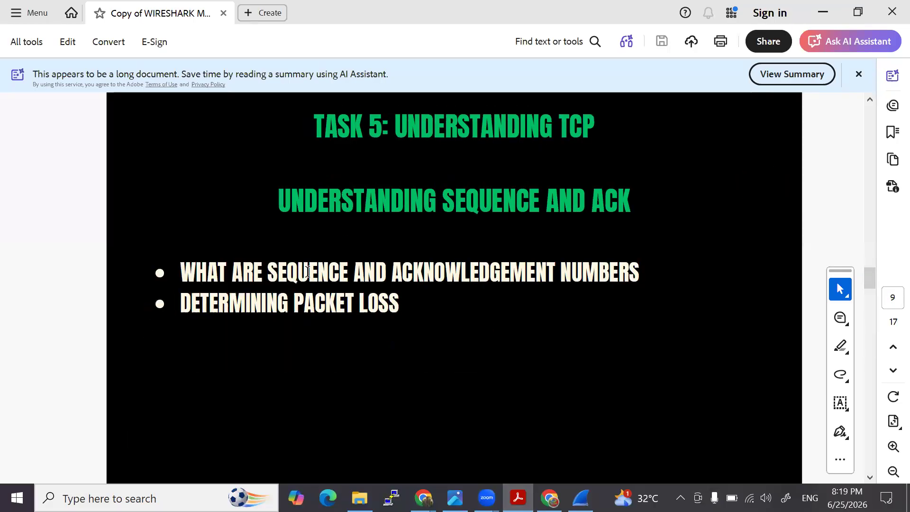
- Highlight the sequence and acknowledgement and packet loss bullets on page 9, plus the words TCP Receive Window on page 12
left_click_drag(272, 278, 638, 277)
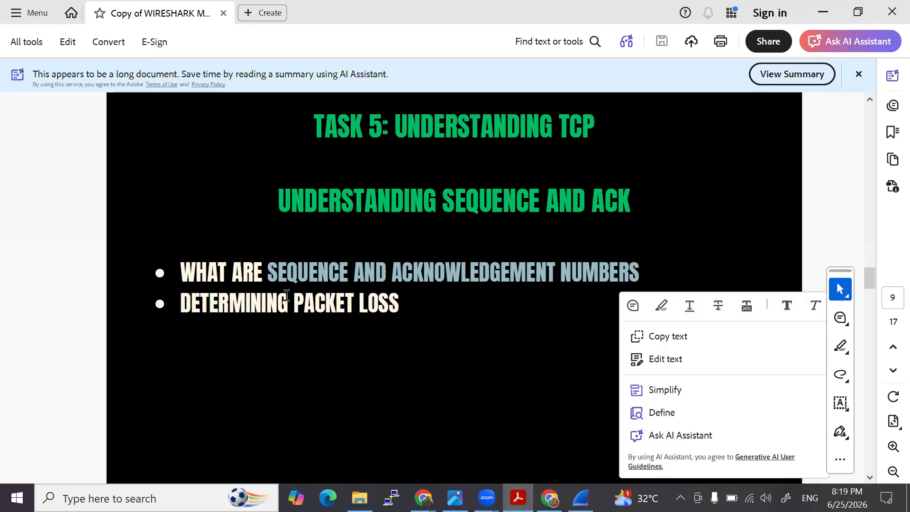
left_click_drag(184, 303, 401, 305)
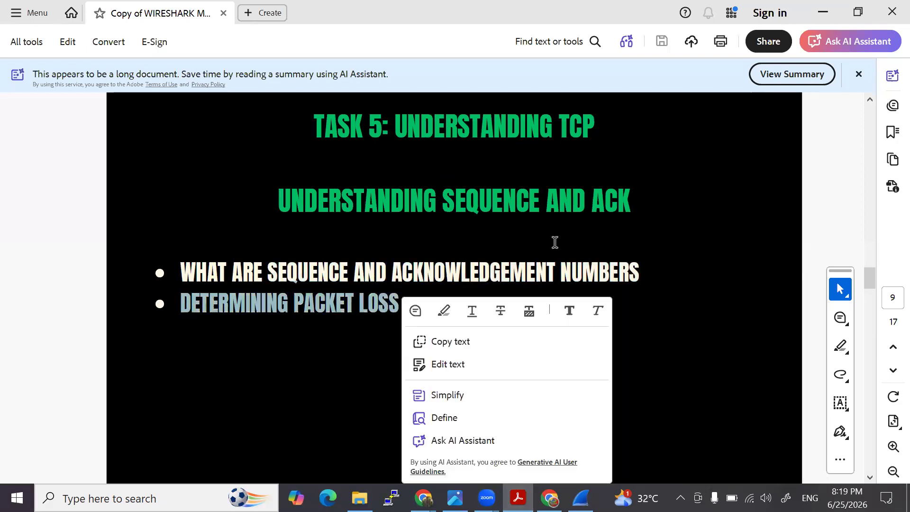
left_click(658, 302)
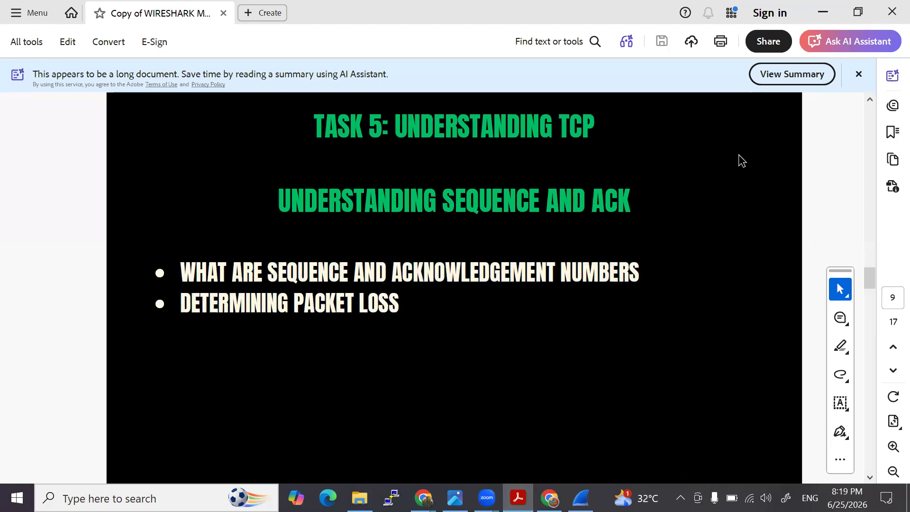
scroll(449, 305, "down", 3)
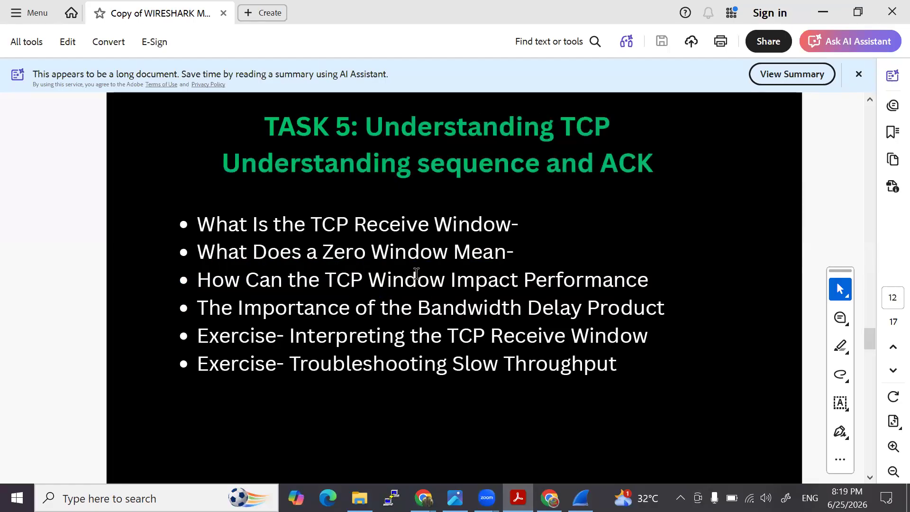
left_click_drag(395, 225, 518, 225)
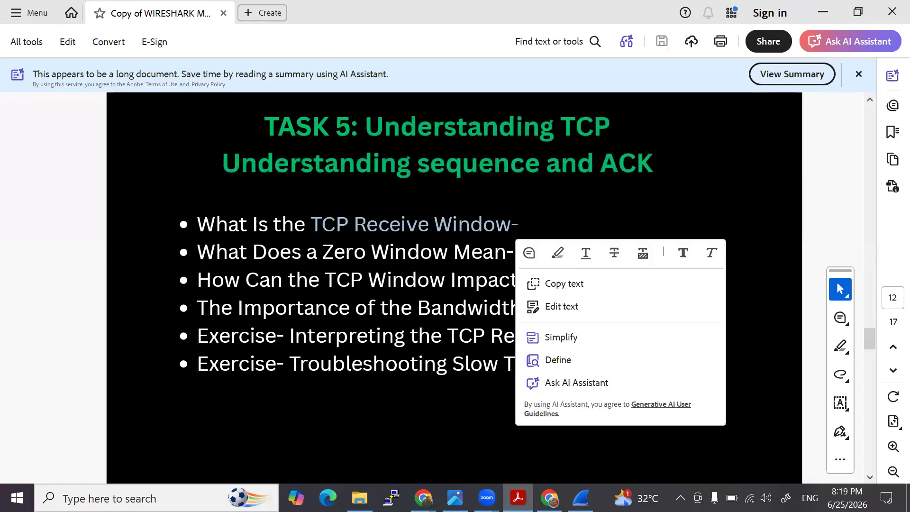
- Switch to Chrome to view the TCP Header diagram on NetworkLessons, and return to page 12 of the workshop slides
mouse_move(426, 493)
left_click(448, 439)
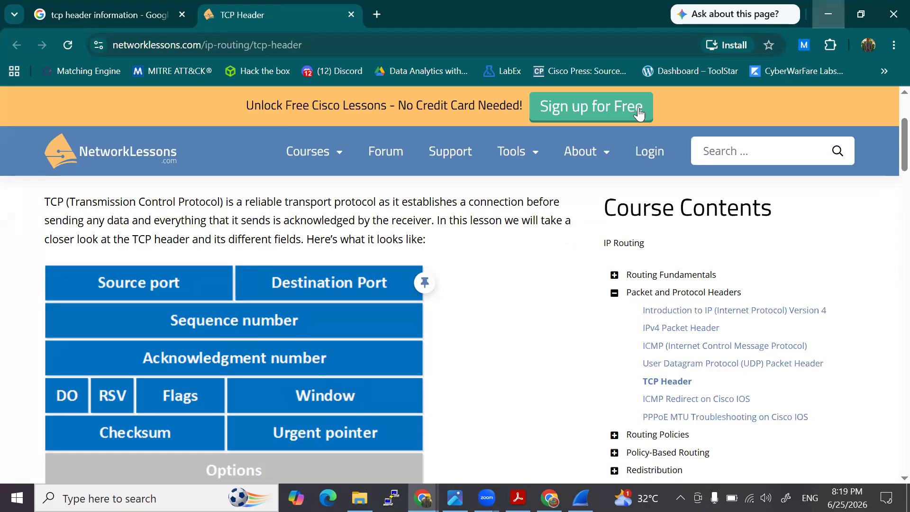
left_click(828, 14)
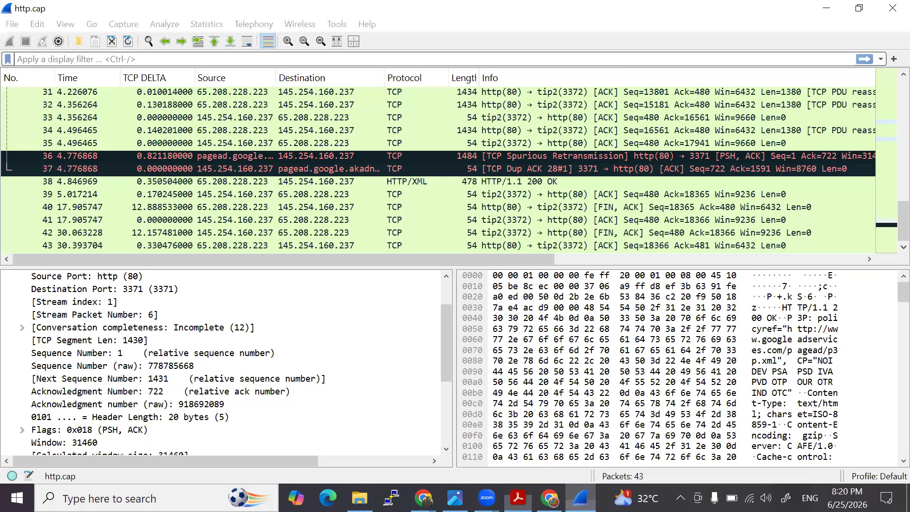
left_click(580, 498)
left_click(581, 498)
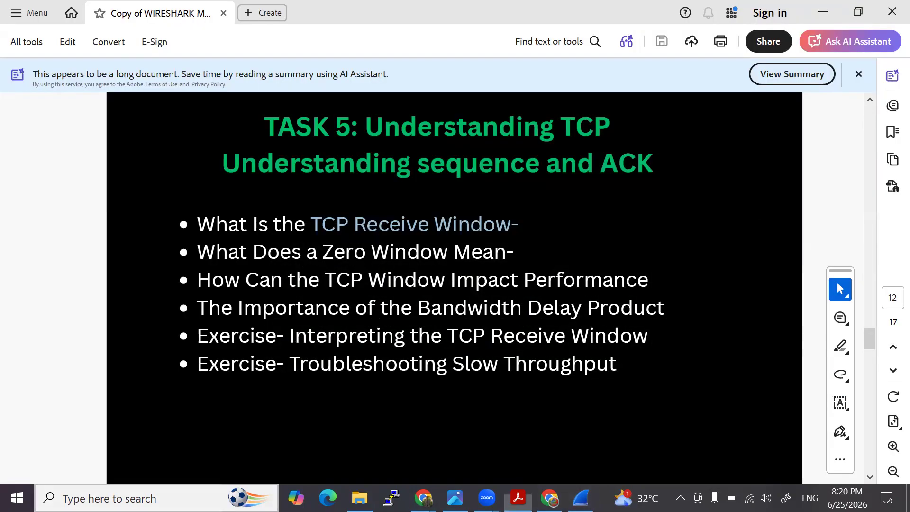
- Open a blank Notepad window over the slides as a drawing surface
left_click(64, 498)
type("note")
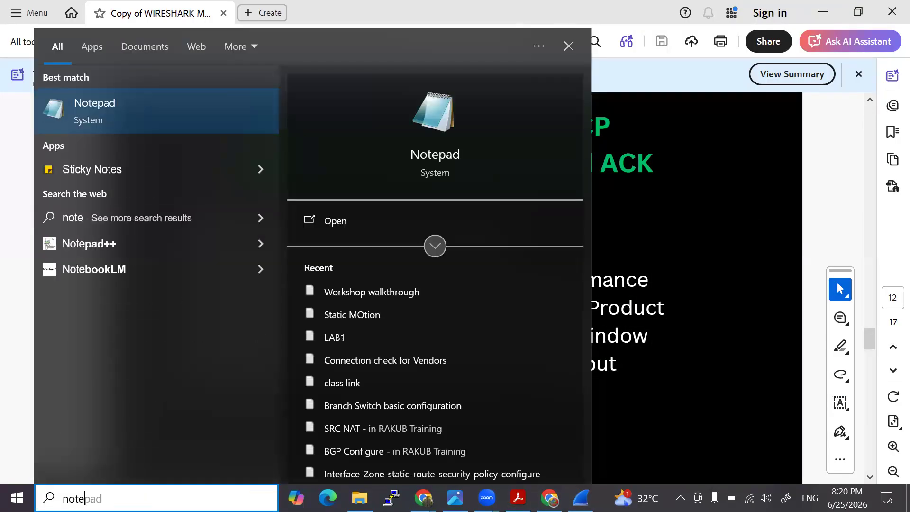
key("Return")
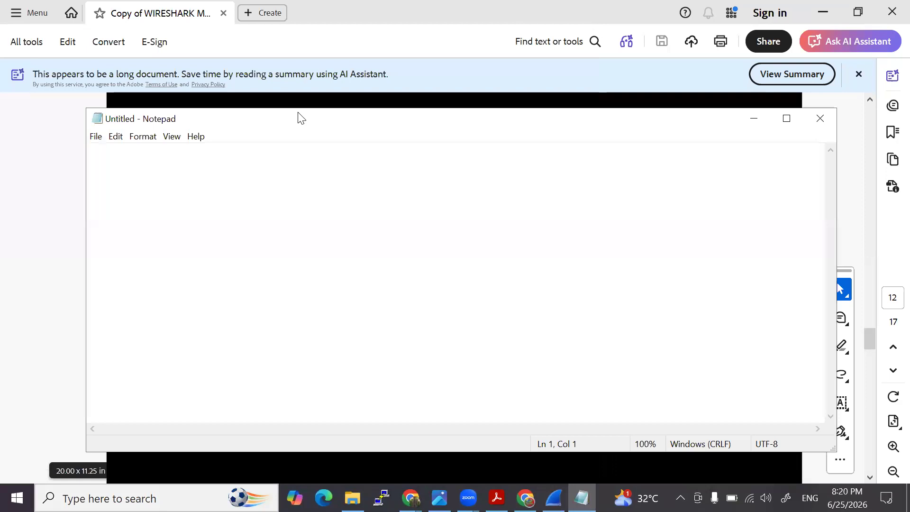
- Sketch a laptop and a server box in red on the blank page, with a horizontal pipe between them
mouse_move(173, 188)
left_mouse_down()
mouse_move(224, 210)
mouse_move(179, 188)
mouse_move(183, 219)
mouse_move(211, 236)
mouse_move(223, 219)
left_mouse_up()
left_click_drag(526, 169, 524, 242)
mouse_move(526, 164)
left_mouse_down()
mouse_move(595, 211)
mouse_move(520, 242)
left_mouse_up()
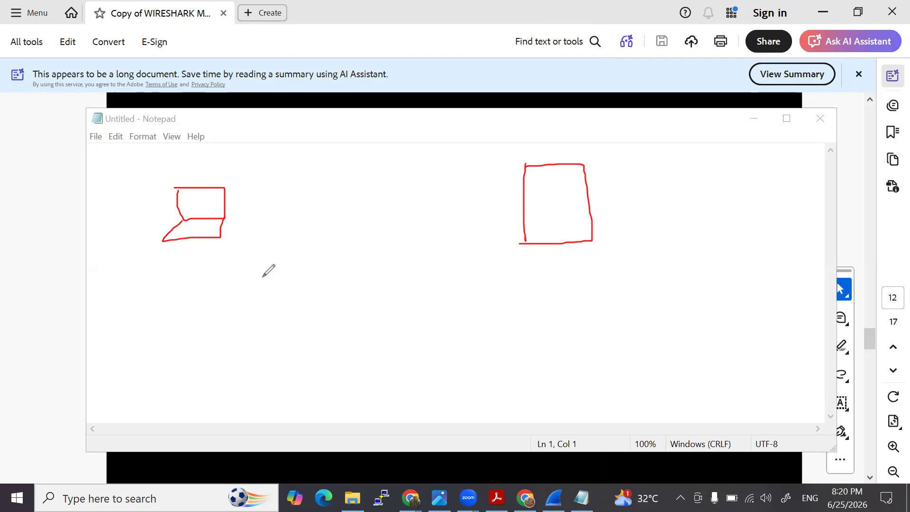
mouse_move(233, 251)
left_mouse_down()
mouse_move(233, 265)
mouse_move(235, 252)
mouse_move(501, 250)
mouse_move(504, 274)
mouse_move(501, 252)
mouse_move(500, 278)
mouse_move(236, 278)
left_mouse_up()
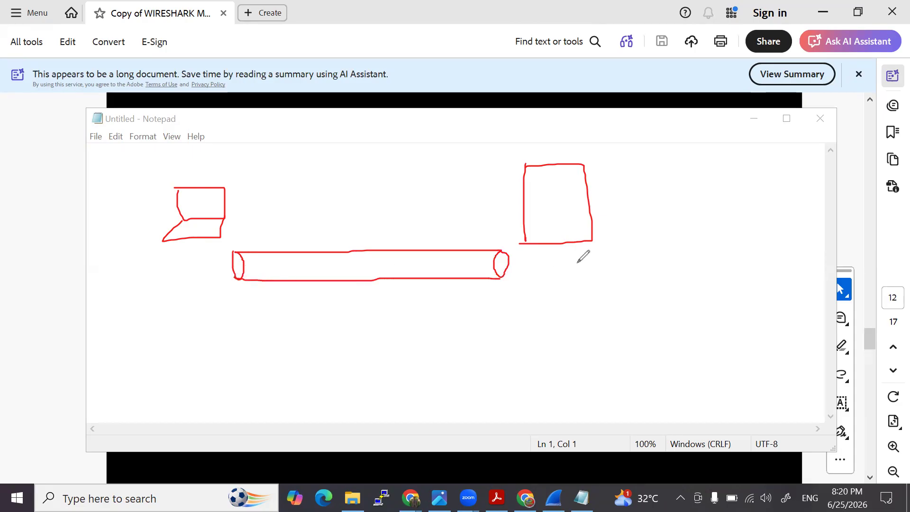
- Write Appli beside the server, extend a line from the pipe, and draw a stack of layer boxes with the lowest two labelled Data and Phy
mouse_move(632, 187)
left_mouse_down()
mouse_move(638, 163)
mouse_move(644, 182)
mouse_move(652, 172)
mouse_move(648, 188)
mouse_move(671, 167)
mouse_move(672, 176)
mouse_move(686, 174)
left_mouse_up()
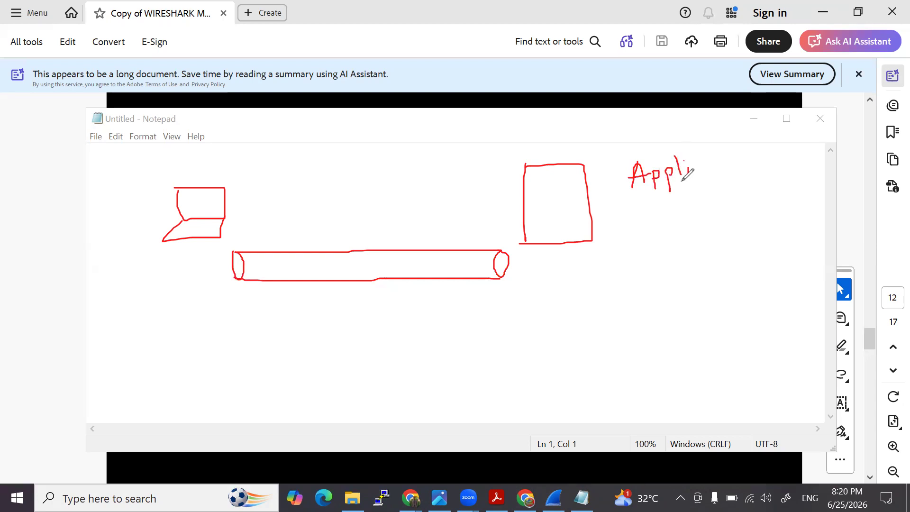
mouse_move(504, 262)
left_mouse_down()
mouse_move(566, 272)
mouse_move(618, 252)
left_mouse_up()
mouse_move(725, 155)
left_mouse_down()
mouse_move(807, 152)
mouse_move(758, 169)
mouse_move(723, 163)
mouse_move(724, 153)
left_mouse_up()
mouse_move(730, 193)
left_mouse_down()
mouse_move(801, 187)
mouse_move(733, 209)
mouse_move(721, 199)
left_mouse_up()
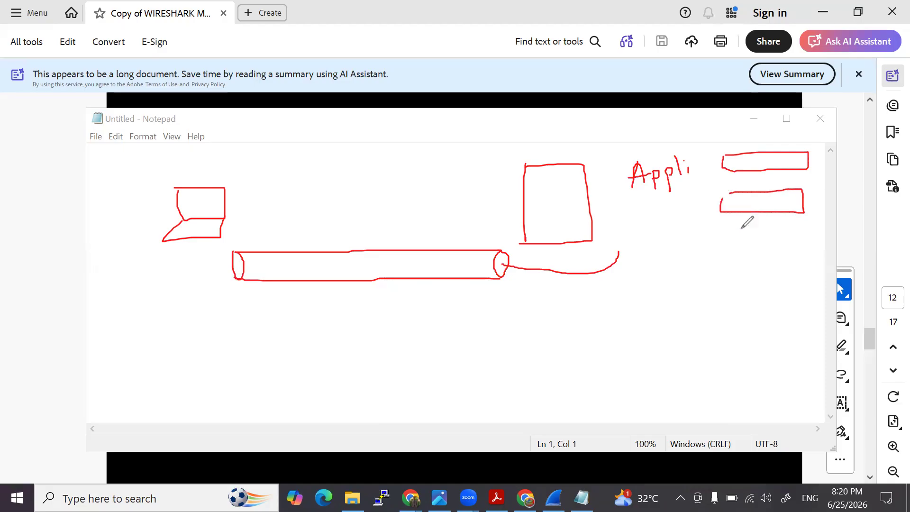
mouse_move(721, 231)
left_mouse_down()
mouse_move(804, 240)
mouse_move(720, 232)
left_mouse_up()
left_click(754, 266)
left_click(749, 280)
left_click(750, 300)
mouse_move(728, 315)
left_mouse_down()
mouse_move(814, 326)
mouse_move(707, 320)
mouse_move(741, 320)
mouse_move(742, 352)
mouse_move(751, 338)
mouse_move(761, 349)
mouse_move(774, 339)
mouse_move(778, 369)
mouse_move(715, 291)
mouse_move(814, 284)
mouse_move(706, 306)
left_mouse_up()
mouse_move(727, 290)
left_mouse_down()
mouse_move(742, 290)
mouse_move(734, 302)
mouse_move(779, 297)
left_mouse_up()
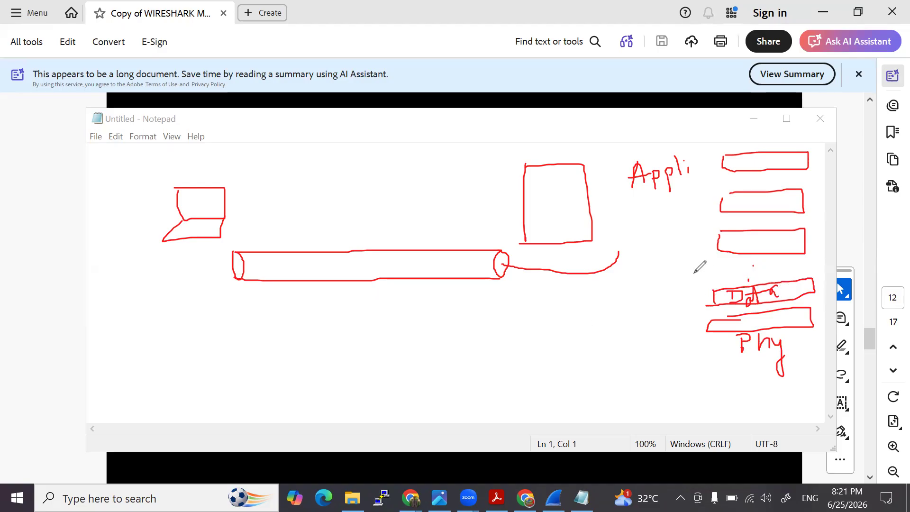
- Draw an arrow from the pipe's line to the Phy layer and upward arrows through the layer stack
mouse_move(586, 272)
left_mouse_down()
mouse_move(641, 275)
mouse_move(709, 327)
mouse_move(703, 322)
mouse_move(726, 305)
mouse_move(733, 311)
mouse_move(729, 257)
mouse_move(732, 268)
left_mouse_up()
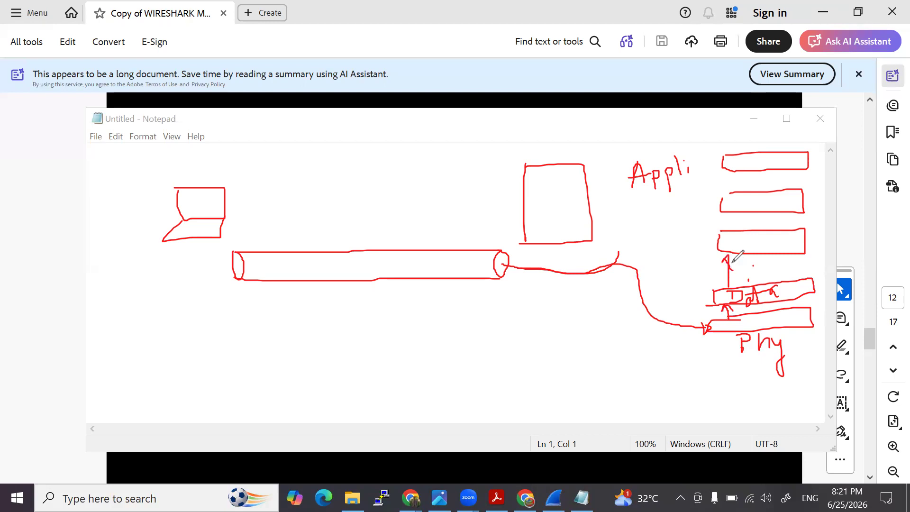
mouse_move(729, 232)
left_mouse_down()
mouse_move(728, 215)
mouse_move(739, 222)
mouse_move(729, 179)
mouse_move(742, 183)
left_mouse_up()
left_click_drag(728, 133, 727, 145)
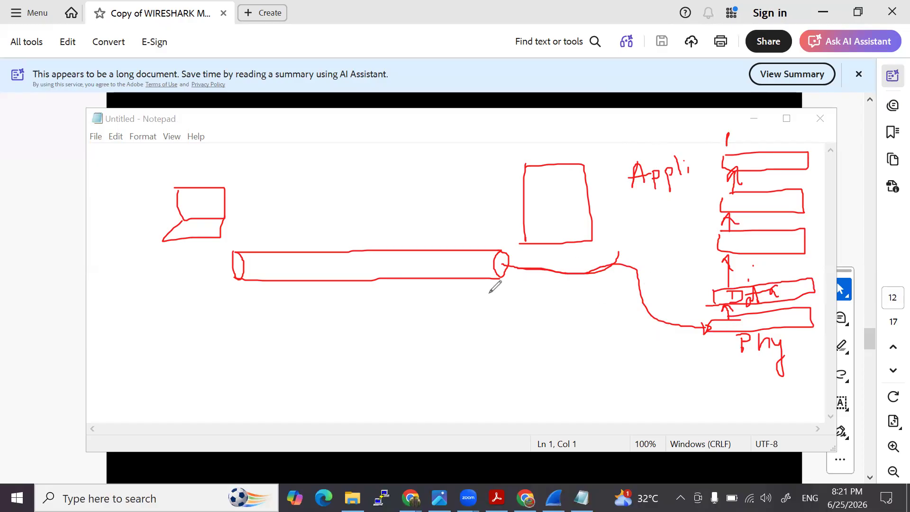
- Draw buffer cylinders below the server and laptop, label the server's one Buffer, and draw a curved arrow from the server to the laptop
mouse_move(604, 299)
left_mouse_down()
mouse_move(546, 300)
mouse_move(579, 317)
mouse_move(610, 309)
left_mouse_up()
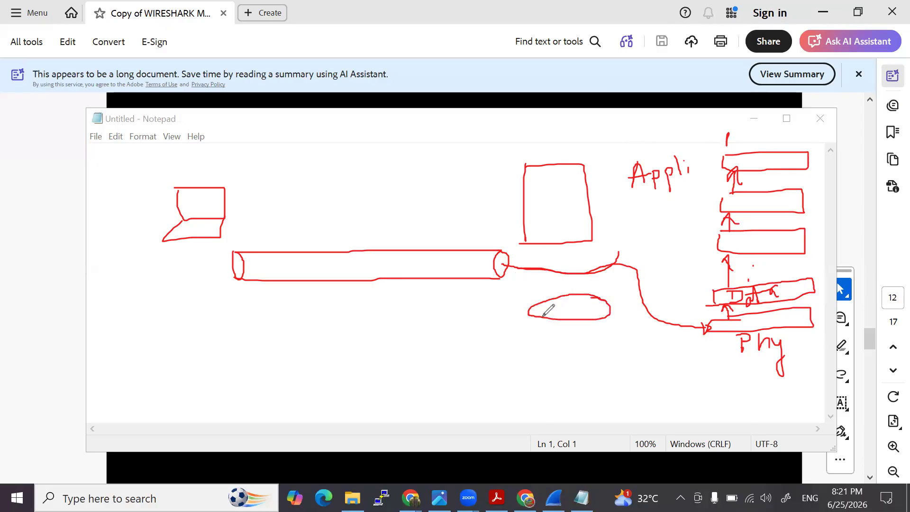
mouse_move(530, 313)
left_mouse_down()
mouse_move(530, 370)
mouse_move(616, 359)
mouse_move(611, 312)
left_mouse_up()
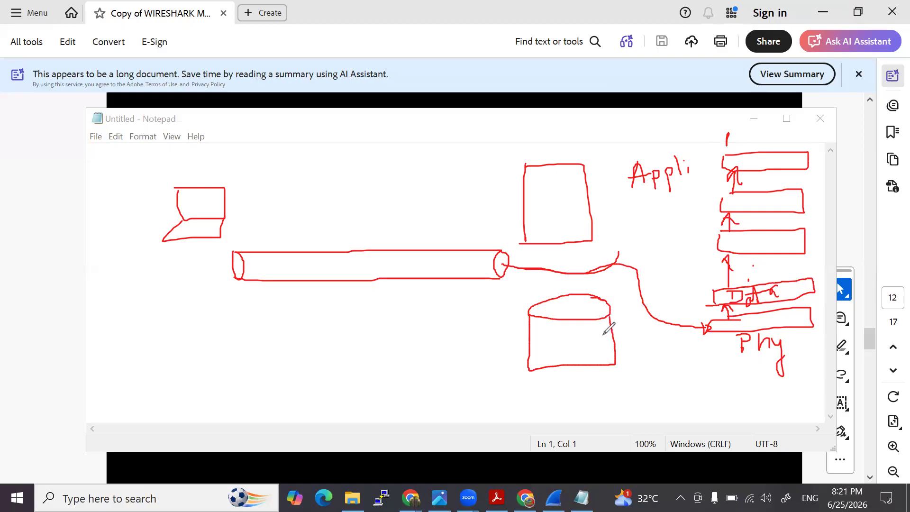
mouse_move(552, 383)
left_mouse_down()
mouse_move(565, 382)
mouse_move(557, 403)
mouse_move(582, 383)
mouse_move(613, 400)
mouse_move(620, 381)
mouse_move(640, 377)
mouse_move(651, 394)
left_mouse_up()
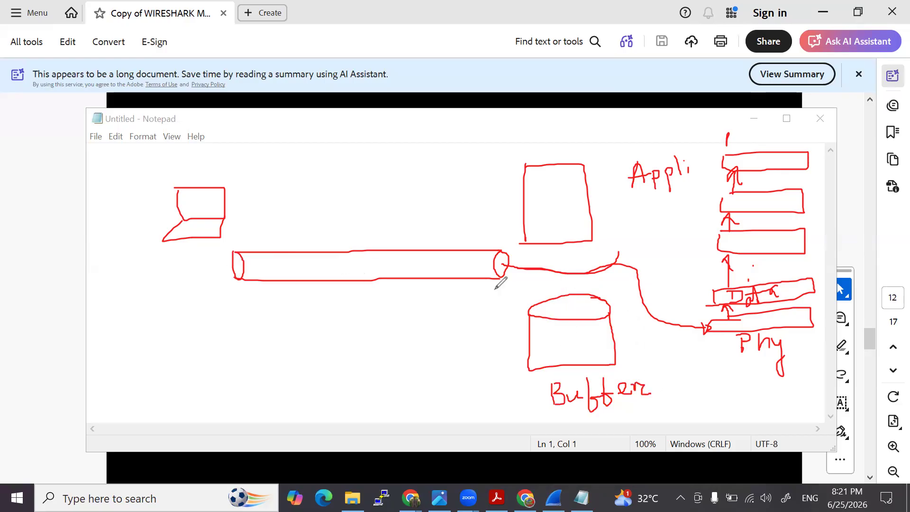
mouse_move(203, 305)
left_mouse_down()
mouse_move(215, 308)
mouse_move(142, 313)
mouse_move(171, 376)
mouse_move(213, 315)
left_mouse_up()
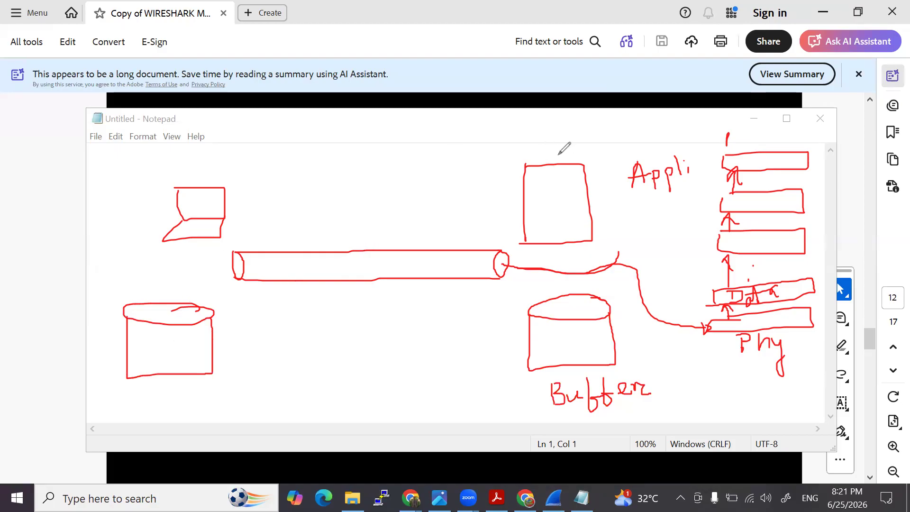
mouse_move(559, 155)
left_mouse_down()
mouse_move(560, 137)
mouse_move(334, 81)
mouse_move(211, 173)
mouse_move(219, 172)
mouse_move(219, 186)
left_mouse_up()
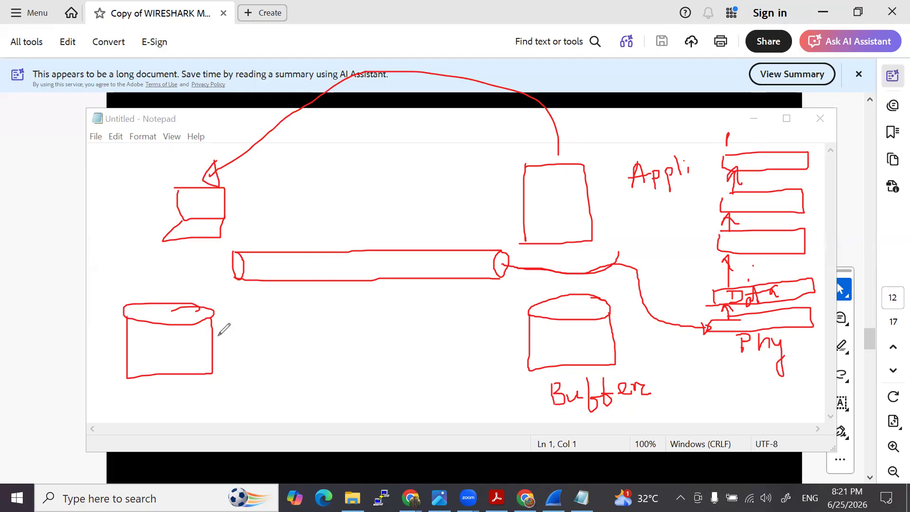
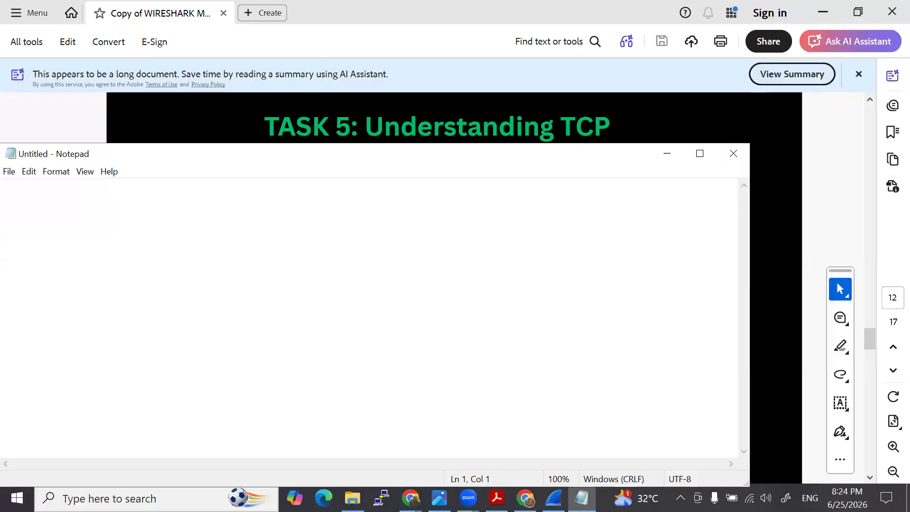
left_click(774, 404)
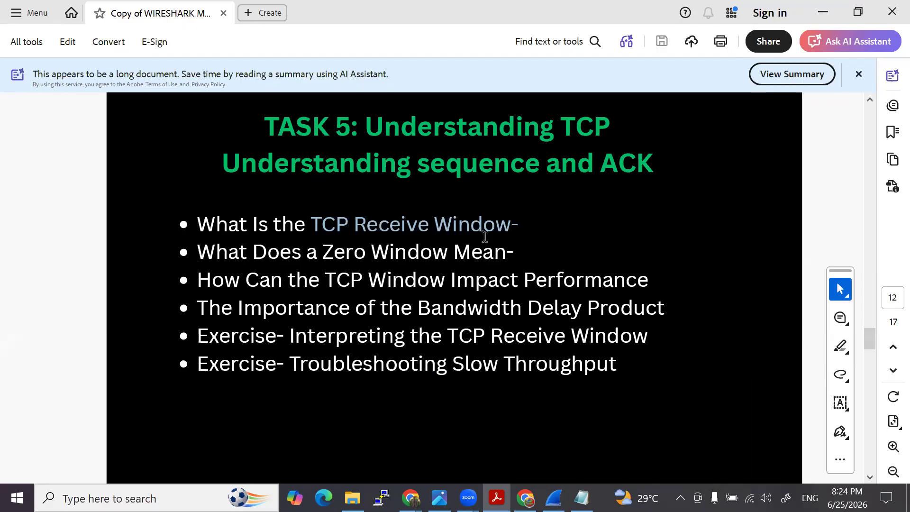
left_click(581, 498)
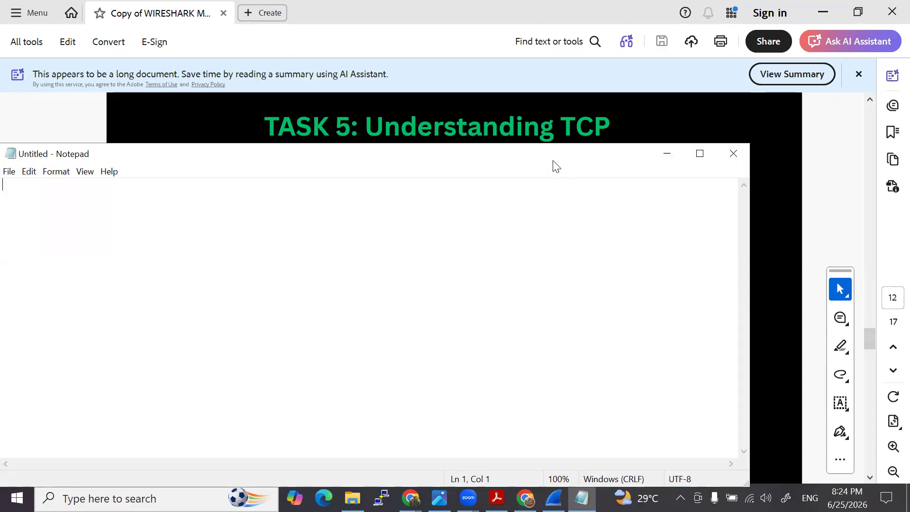
left_click_drag(555, 166, 634, 99)
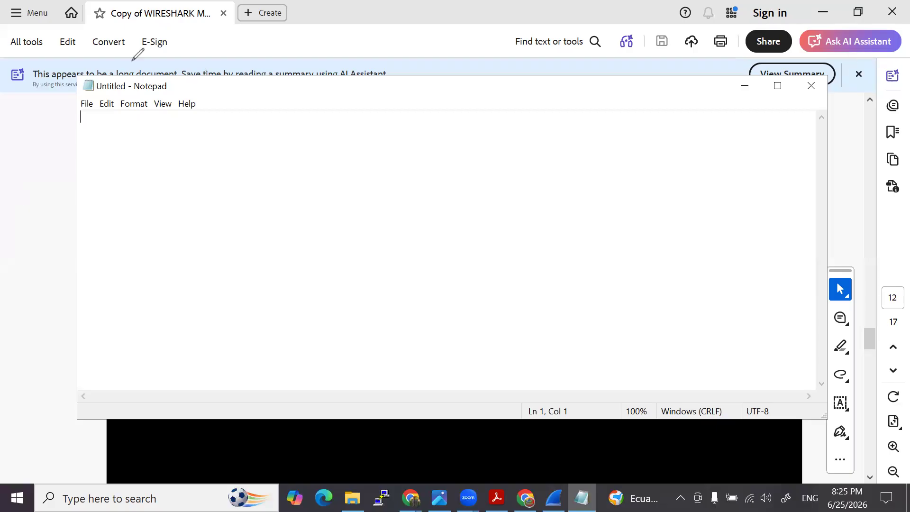
left_click(743, 88)
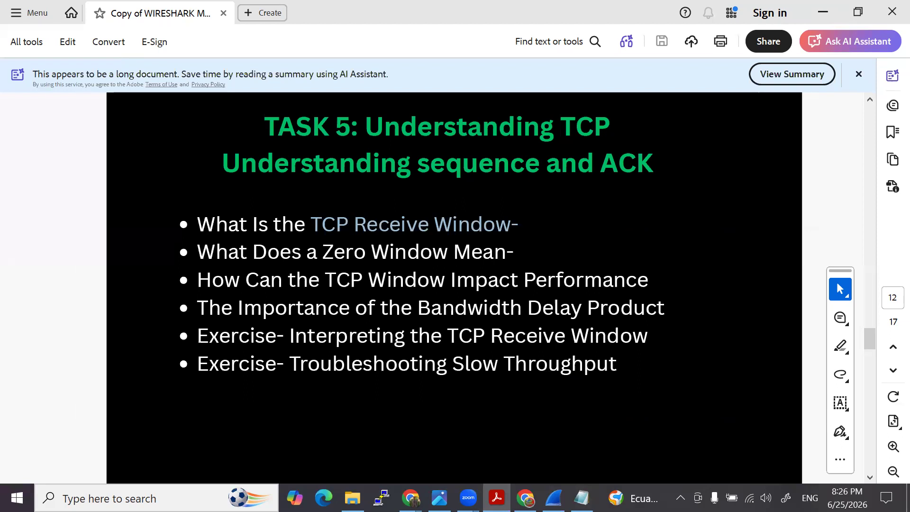
- Open interpreting-the-tcp-receive-window-slides from the Lectures folder and go to the slide titled The TCP Receive Window
left_click(352, 498)
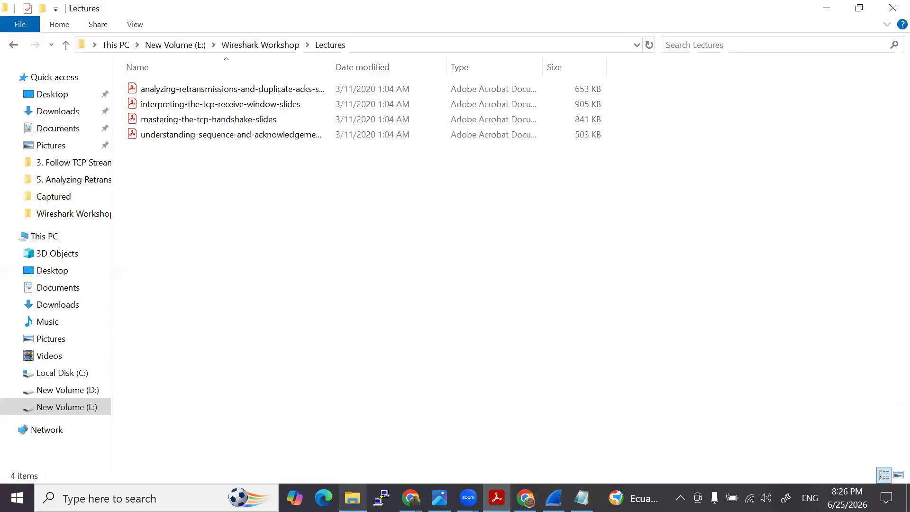
double_click(204, 104)
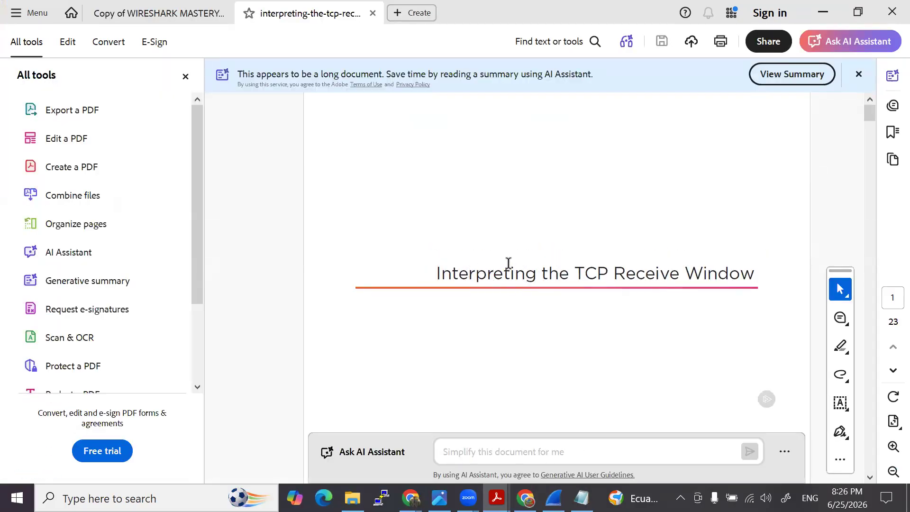
scroll(510, 266, "down", 2)
scroll(520, 253, "down", 2)
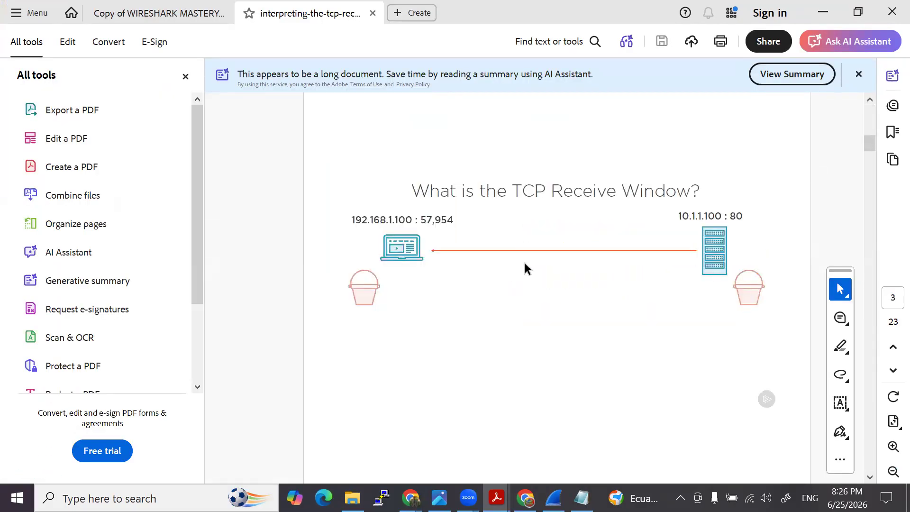
scroll(661, 287, "down", 2)
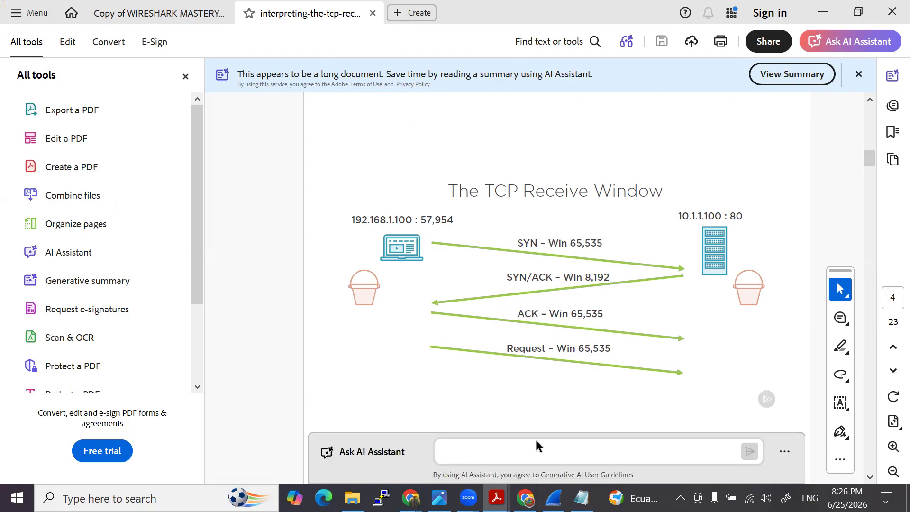
- Switch to Wireshark and examine the Window field in the TCP header of the first SYN packet in http.cap
left_click(554, 498)
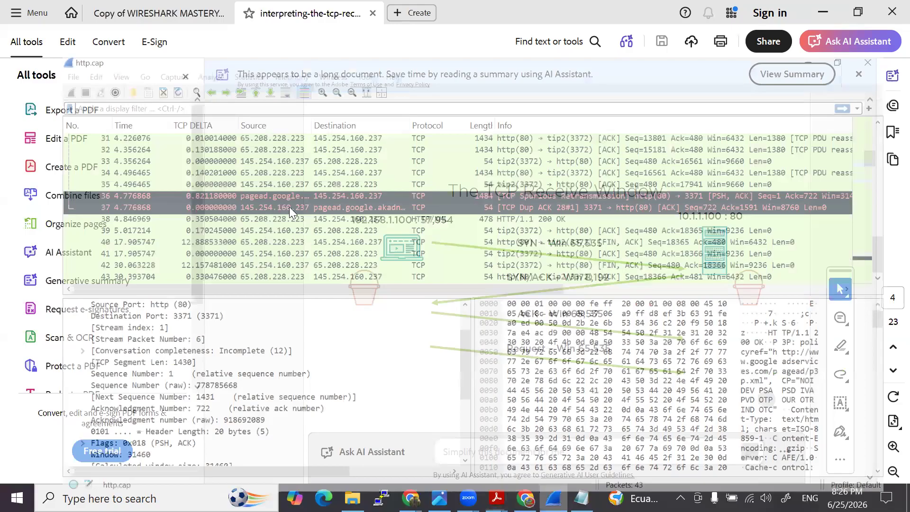
scroll(289, 207, "up", 5)
left_click_drag(889, 163, 888, 92)
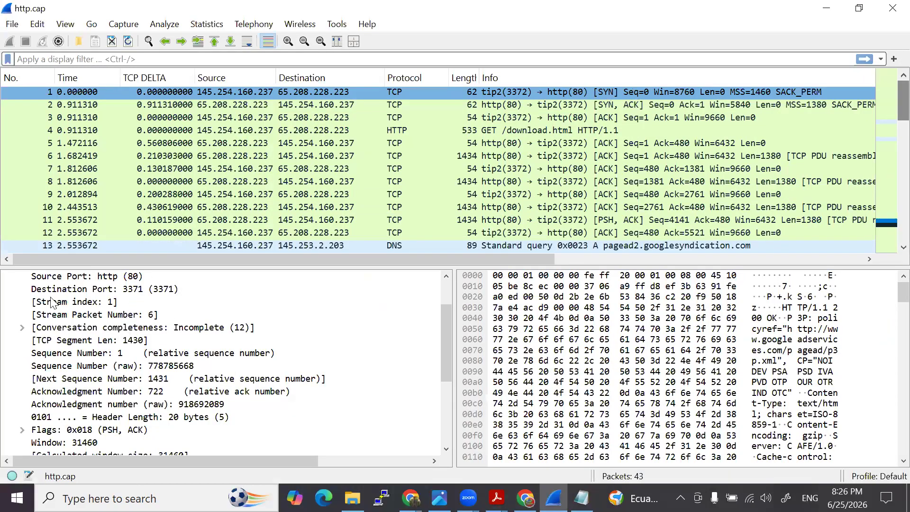
scroll(94, 345, "up", 2)
scroll(49, 327, "down", 2)
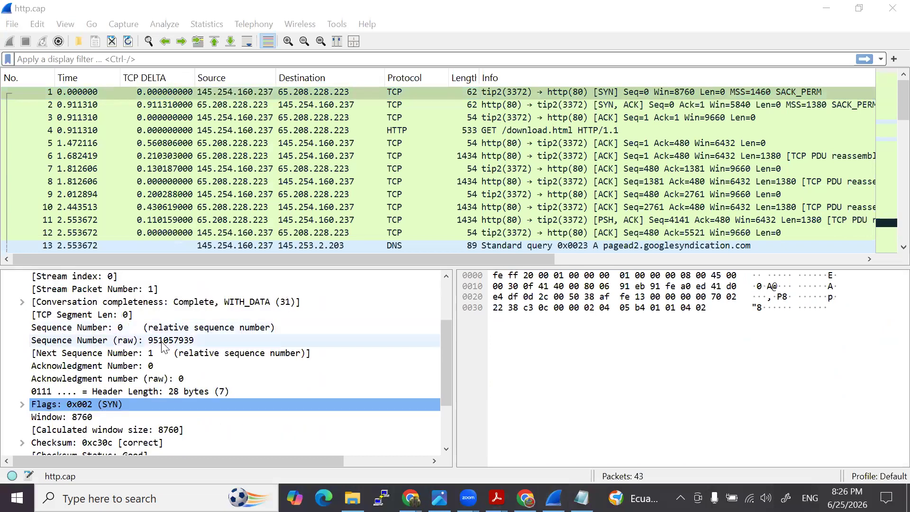
scroll(100, 348, "down", 2)
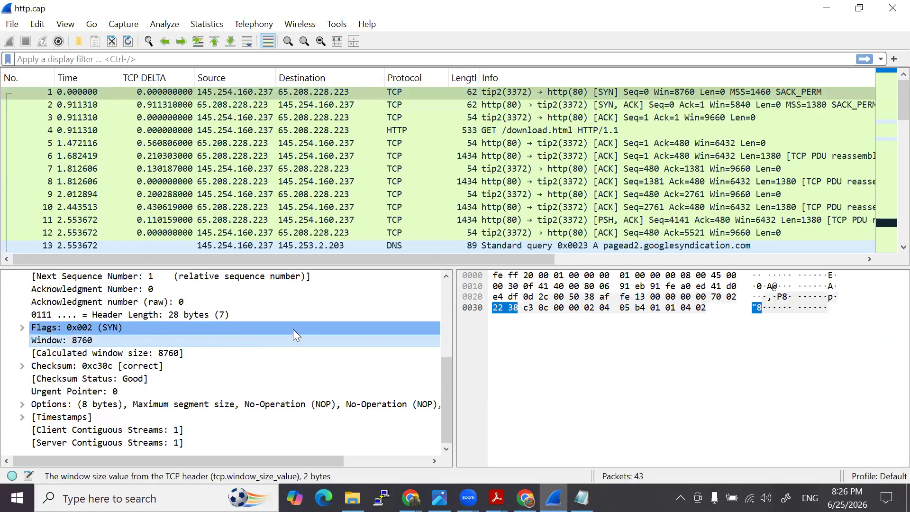
- Switch to the NetworkLessons TCP Header page in Chrome and highlight the start of the 16 bit Window field description
left_click(411, 498)
left_click(441, 446)
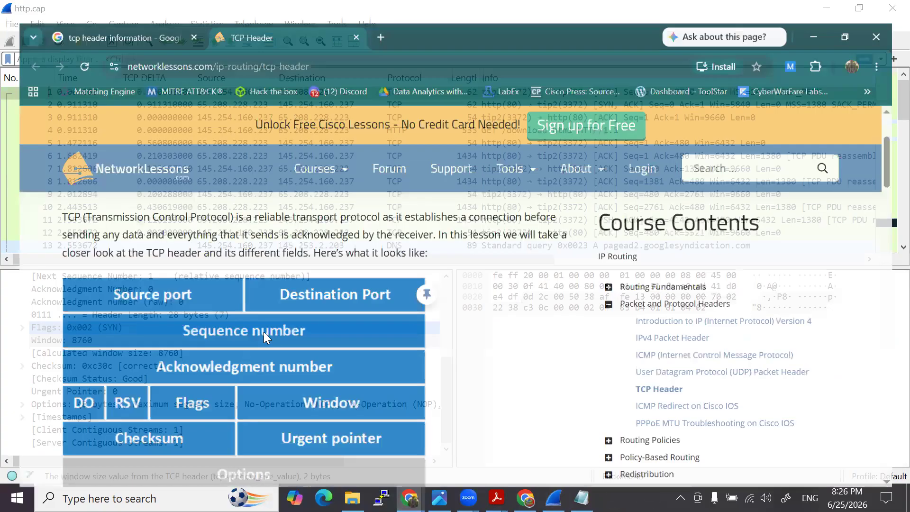
scroll(264, 329, "down", 15)
scroll(175, 344, "down", 6)
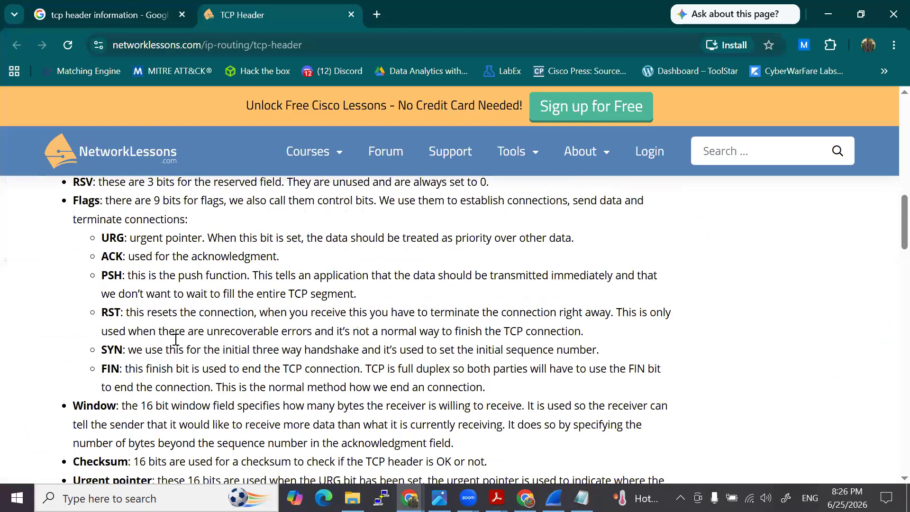
left_click_drag(125, 248, 298, 246)
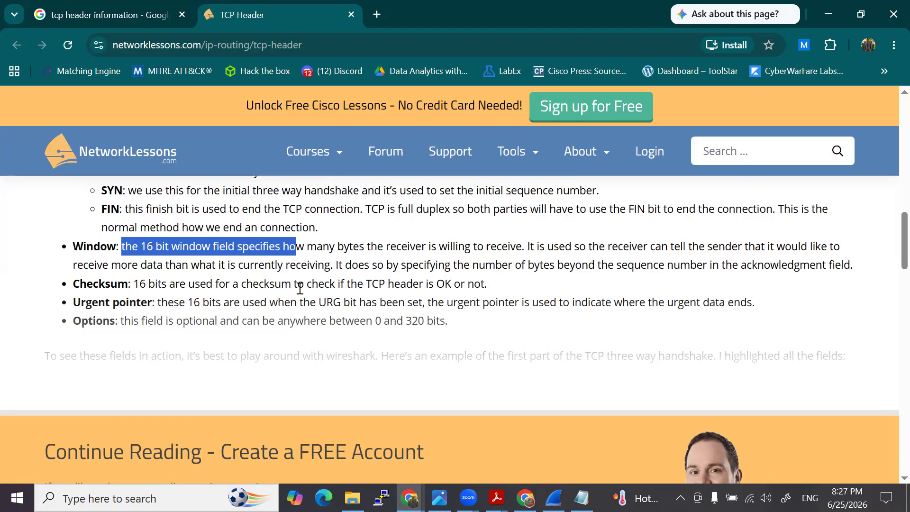
- Write 65535 and 2 to the power of 16 in red below the header field list
mouse_move(258, 352)
left_mouse_down()
mouse_move(252, 370)
mouse_move(277, 369)
mouse_move(268, 370)
left_mouse_up()
mouse_move(267, 359)
left_mouse_down()
mouse_move(290, 364)
mouse_move(323, 343)
mouse_move(336, 353)
mouse_move(327, 363)
mouse_move(352, 363)
mouse_move(367, 341)
left_mouse_up()
mouse_move(513, 343)
left_mouse_down()
mouse_move(521, 340)
mouse_move(530, 364)
mouse_move(549, 359)
left_mouse_up()
mouse_move(530, 316)
left_mouse_down()
mouse_move(530, 334)
mouse_move(539, 325)
left_mouse_up()
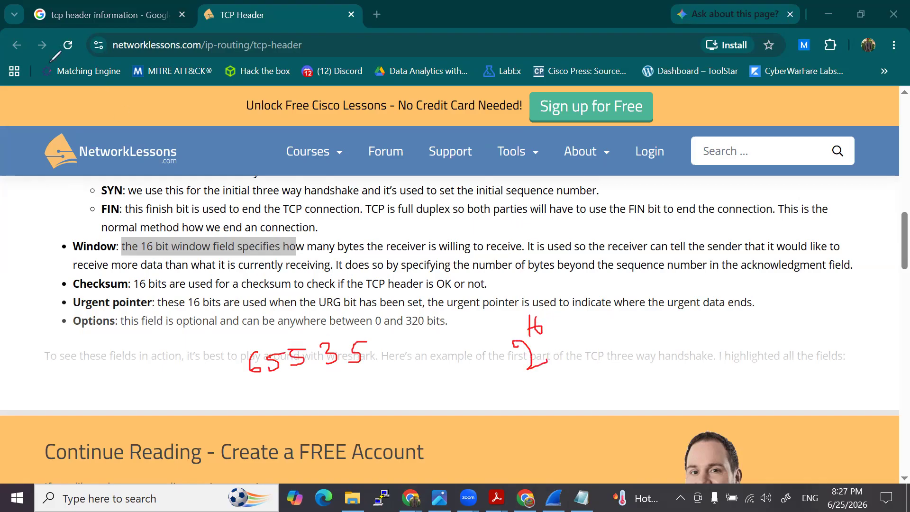
- Open Calculator, place it away from the Window description, and switch it to Scientific mode
key("super")
type("cal")
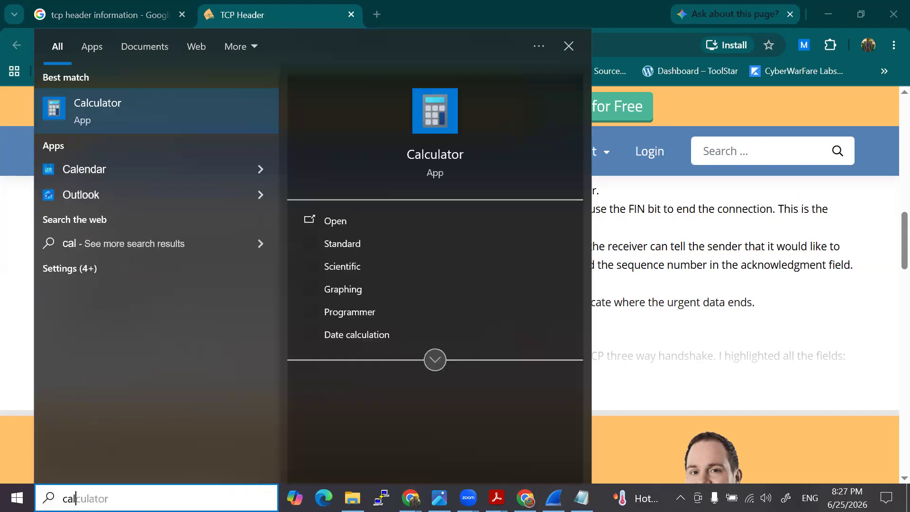
key("Return")
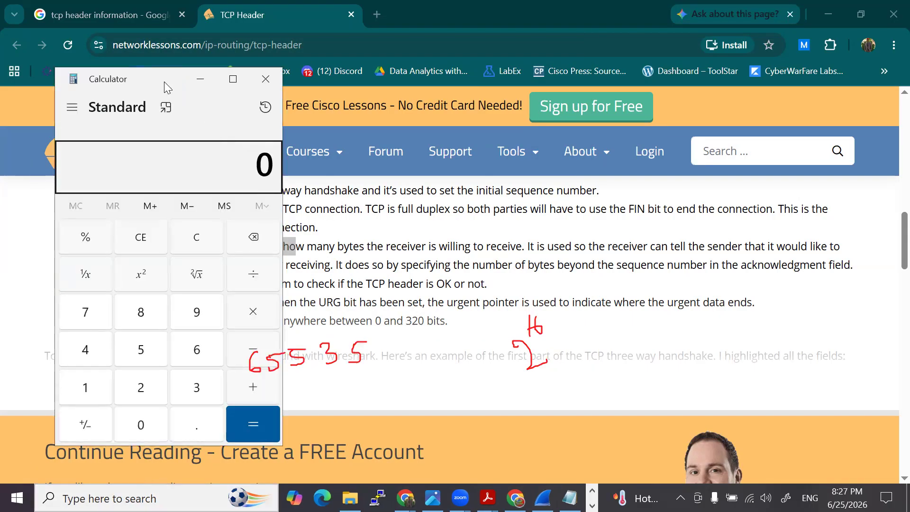
left_click_drag(164, 81, 658, 99)
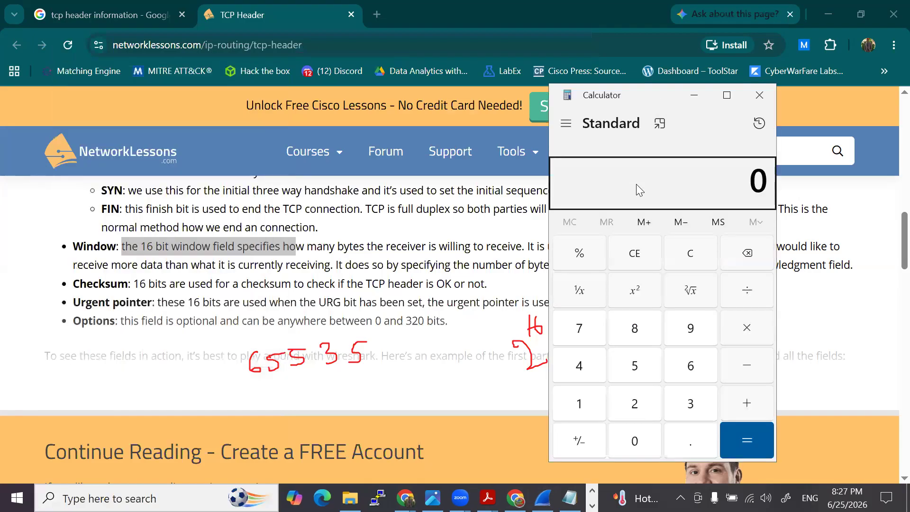
left_click(559, 128)
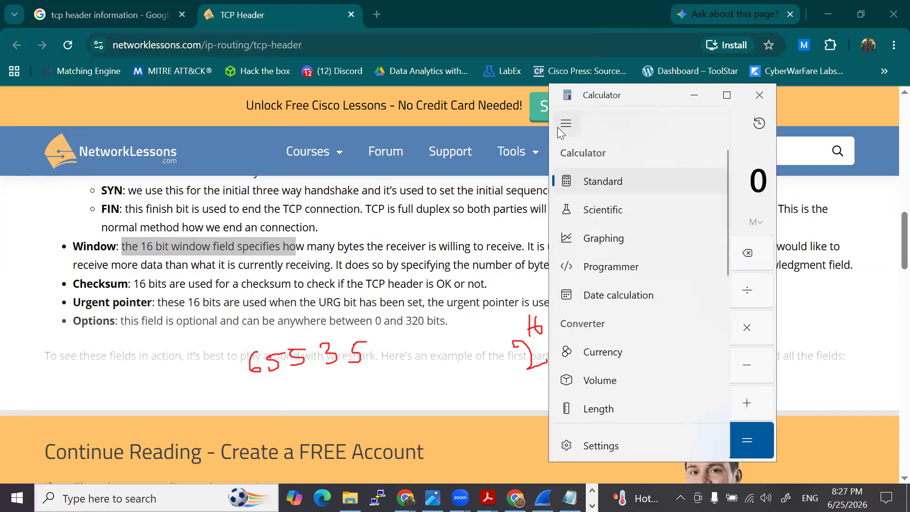
left_click(606, 211)
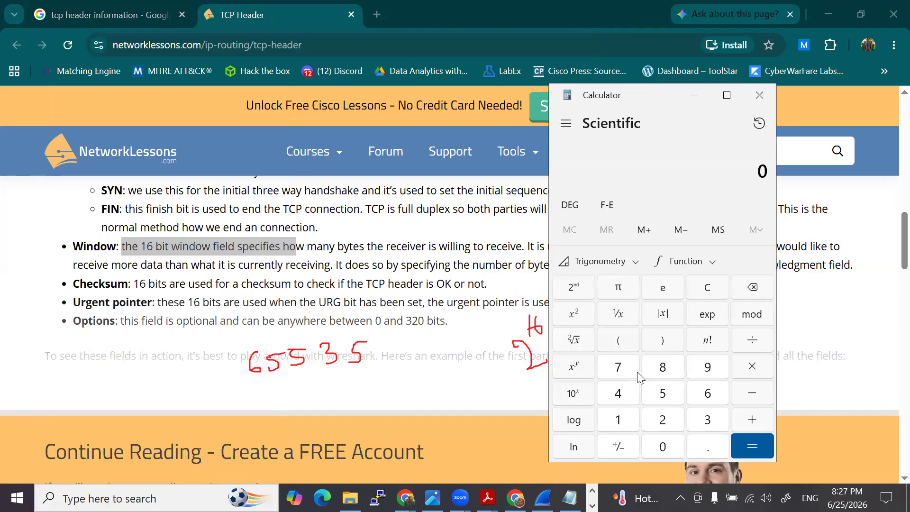
- Calculate 2 ^ 16 and minimize Calculator
left_click(663, 420)
left_click(622, 421)
left_click(708, 393)
left_click(754, 445)
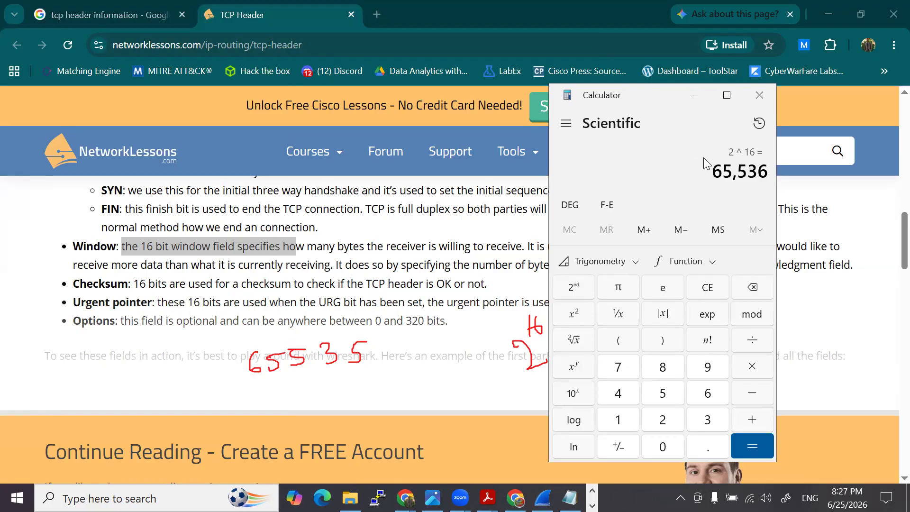
left_click(696, 96)
- Return to the http.cap capture in Wireshark and check the window size of the first SYN packet
left_click(543, 498)
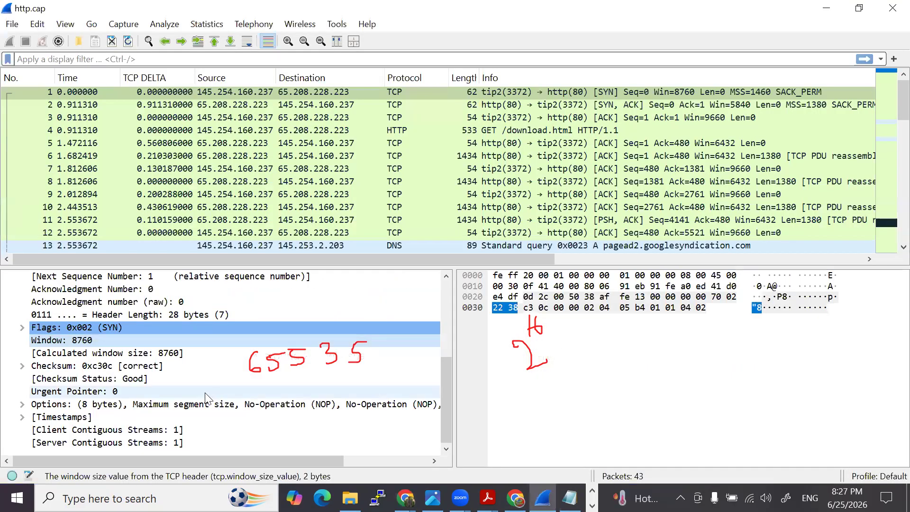
left_click(639, 92)
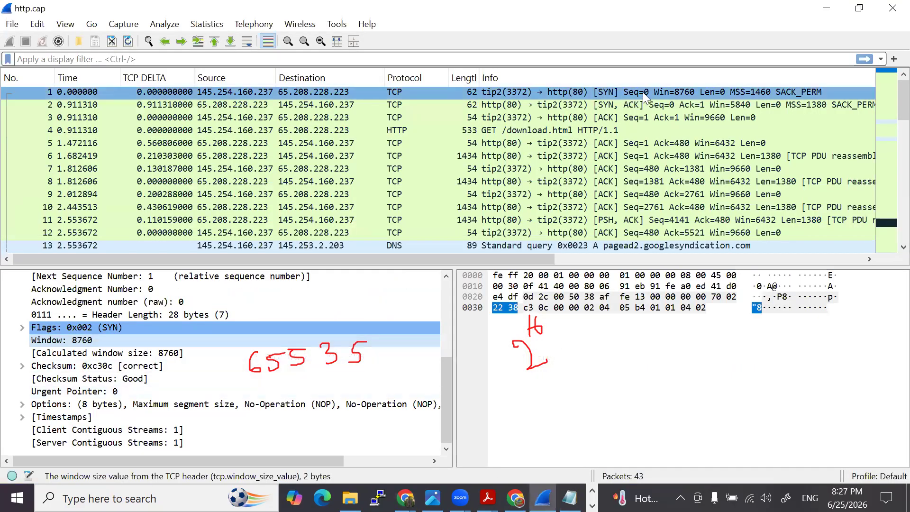
left_click(551, 155)
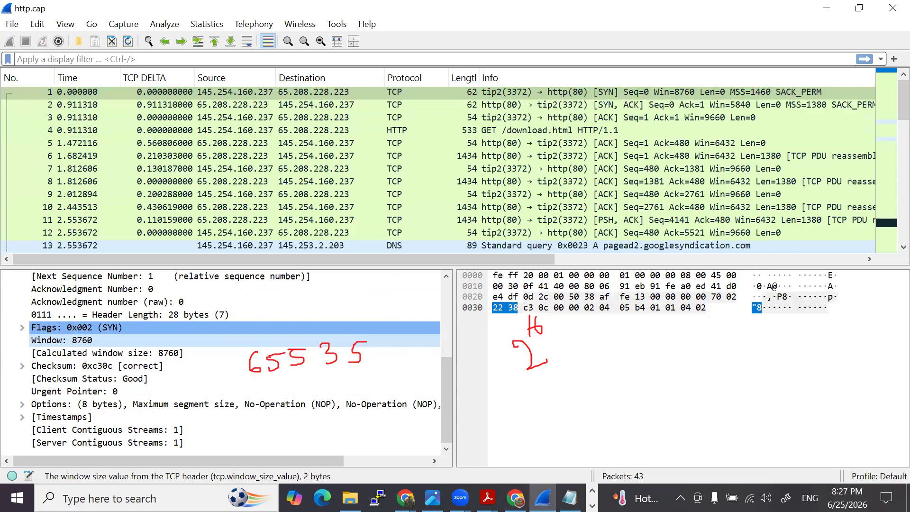
- Switch to the receive window slides in Acrobat and highlight the value 65,535 beside SYN
left_click(488, 498)
left_click(532, 434)
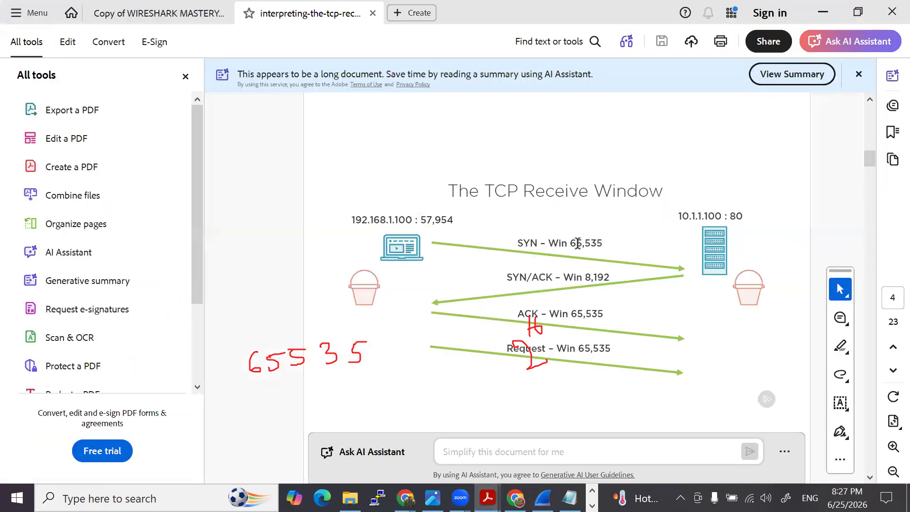
left_click_drag(570, 245, 604, 244)
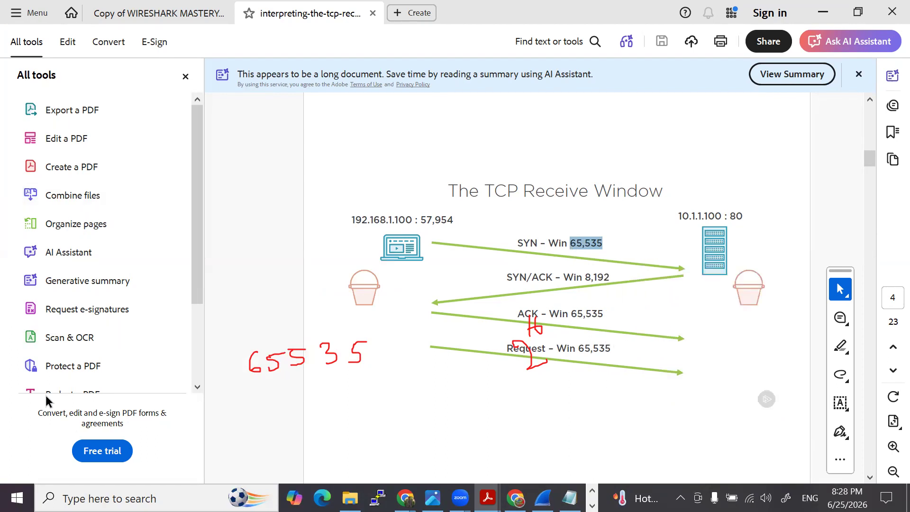
- Minimize the slides to return to Wireshark and expand the TCP Options of the first SYN packet
left_click(838, 16)
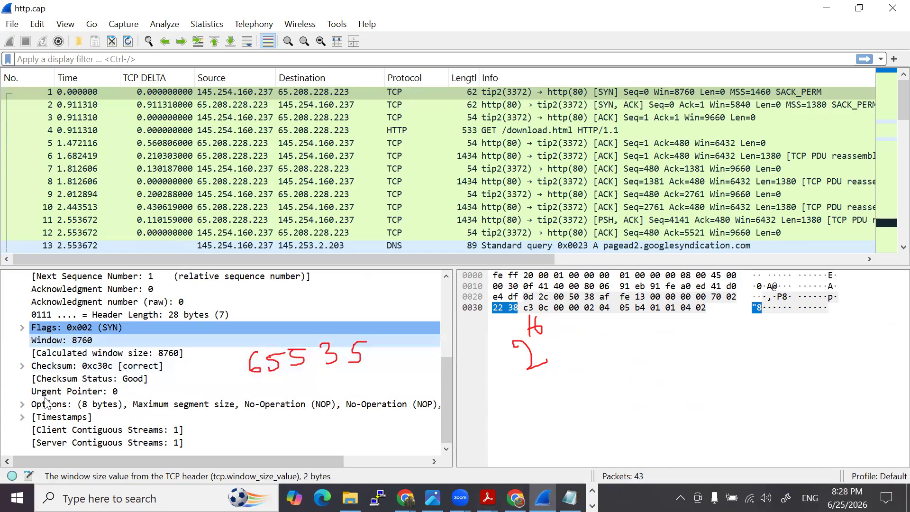
left_click(81, 394)
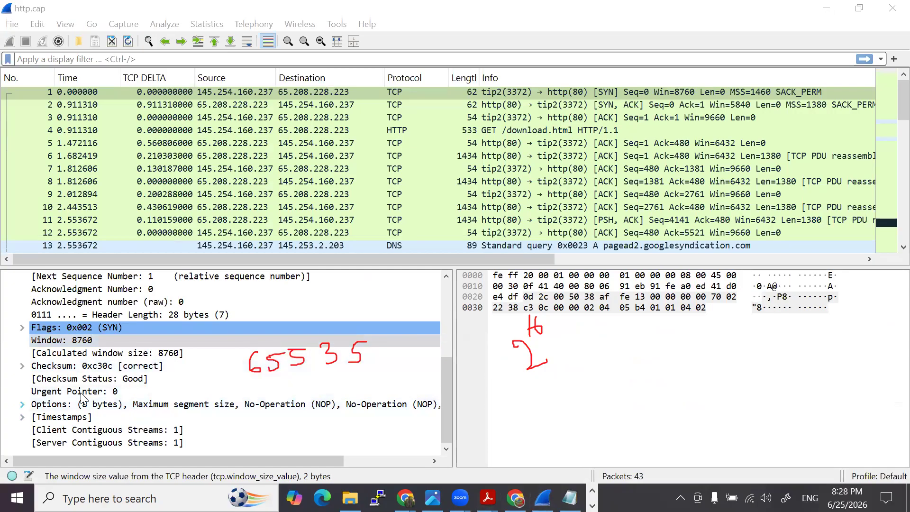
left_click(22, 404)
scroll(85, 385, "down", 2)
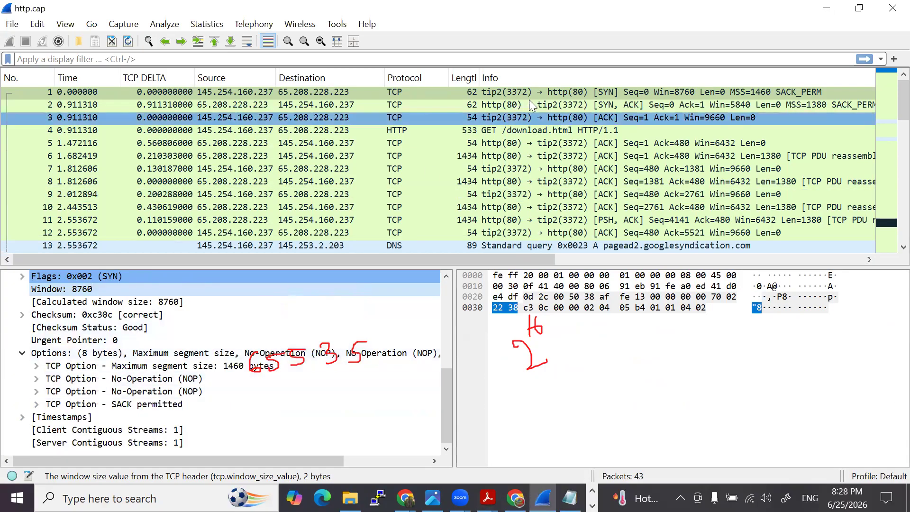
- Select the handshake's ACK packet, number 3, and check its window size scaling factor
left_click(540, 90)
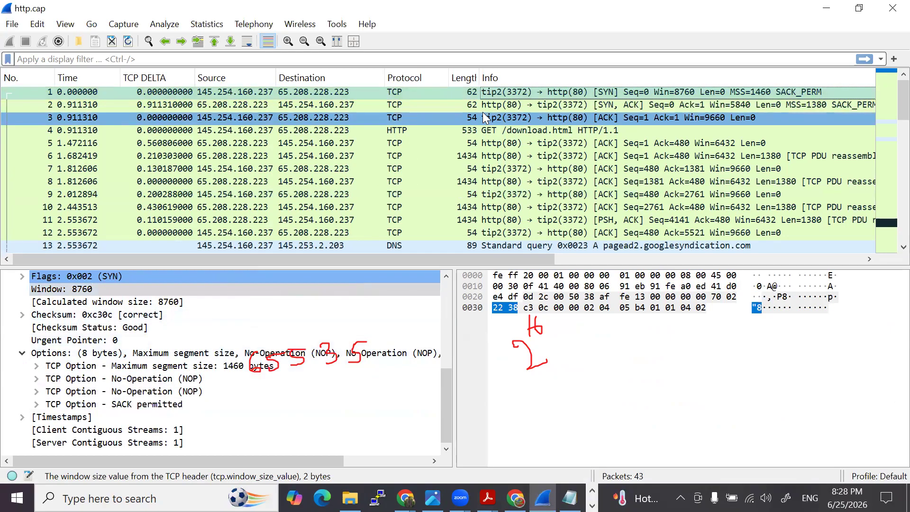
left_click(485, 117)
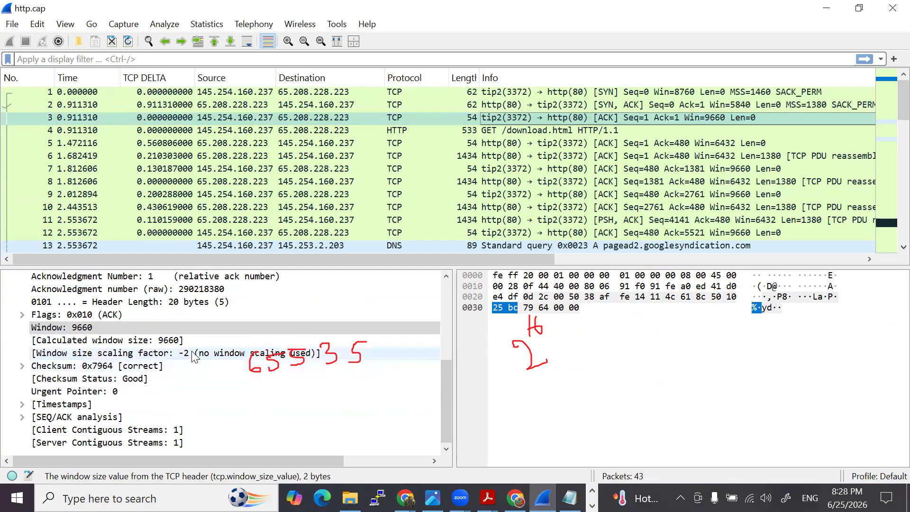
left_click(162, 358)
- Select the SYN, ACK packet, number 2, and examine its window size and TCP options
left_click(540, 107)
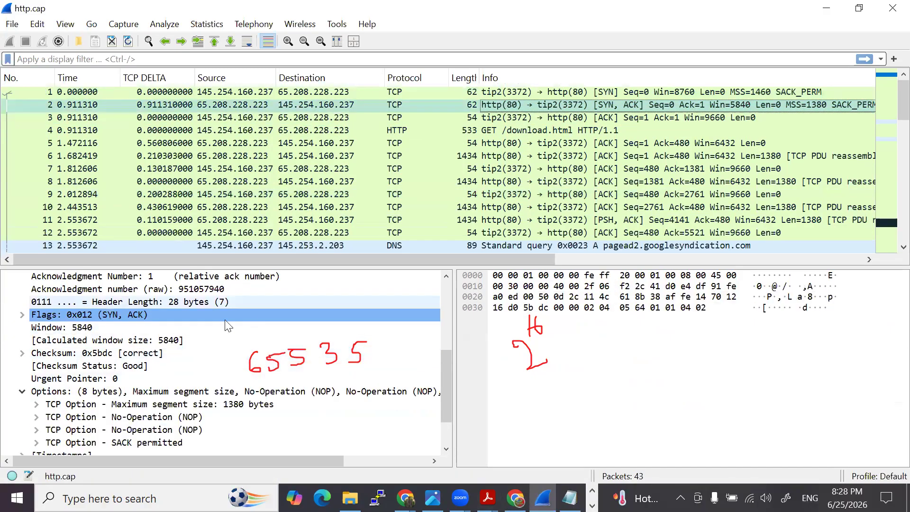
scroll(154, 346, "up", 2)
scroll(153, 353, "up", 1)
scroll(157, 351, "down", 4)
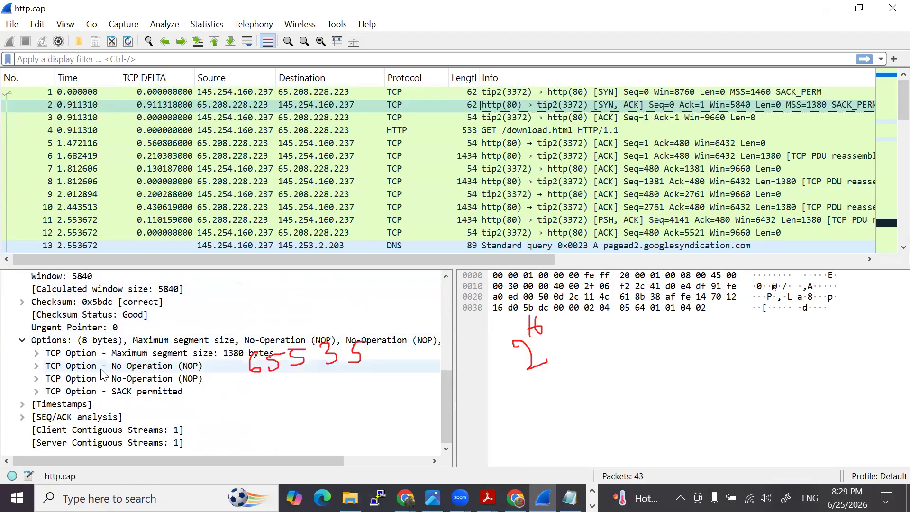
scroll(143, 353, "up", 1)
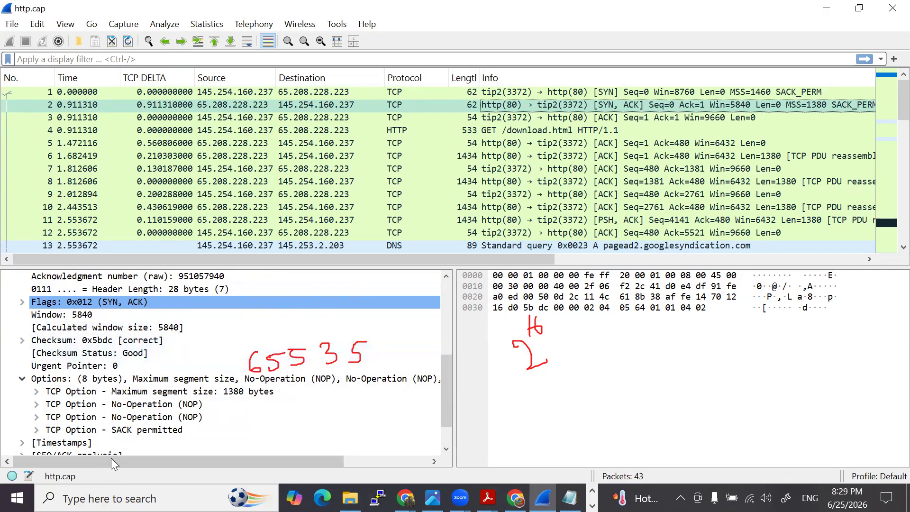
- Review the SYN, ACK packet's TCP options, and check the window size scaling factor of ACK packet 3
left_click(105, 333)
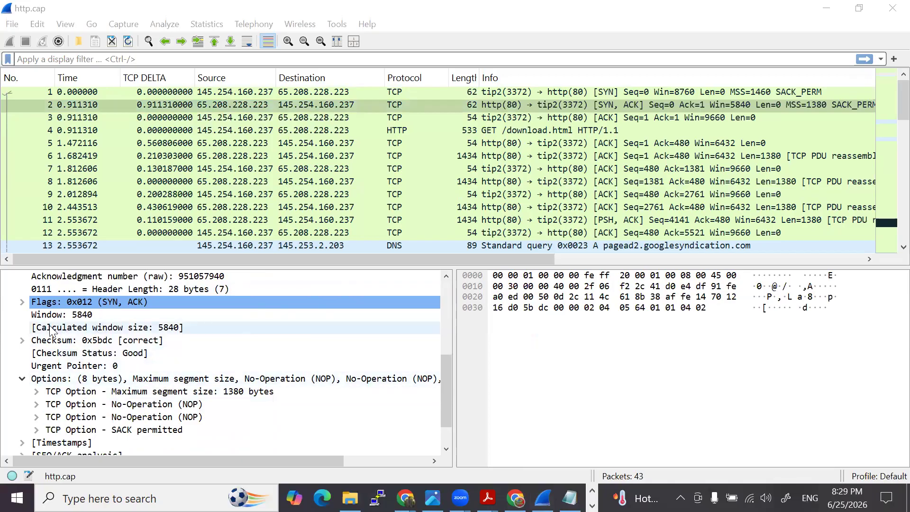
scroll(117, 401, "down", 1)
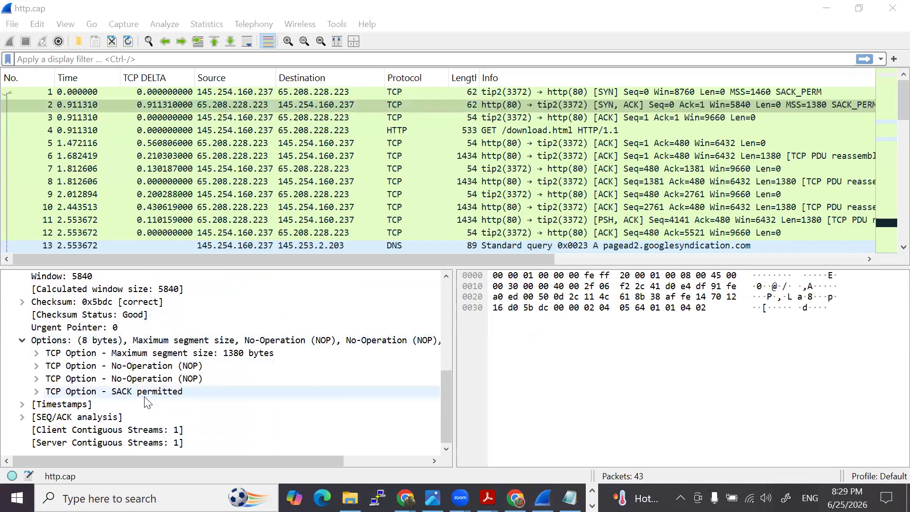
left_click(493, 94)
left_click(434, 105)
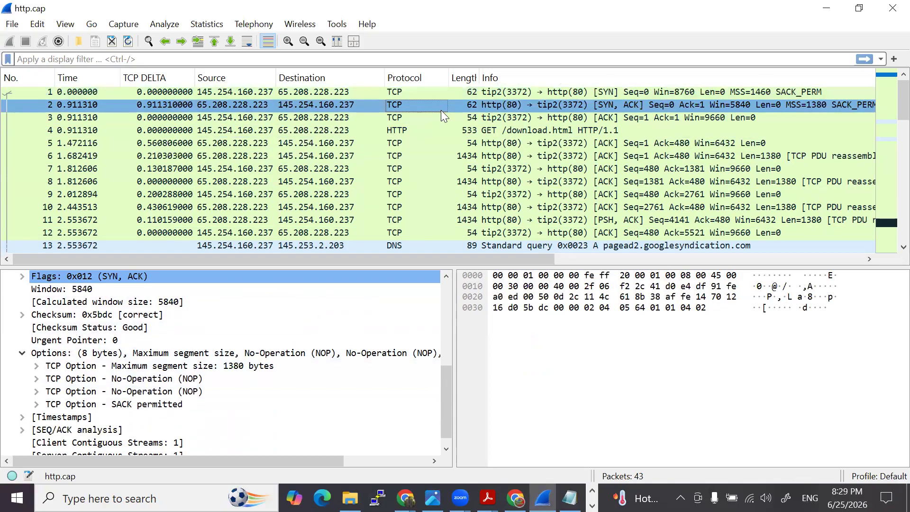
left_click(444, 117)
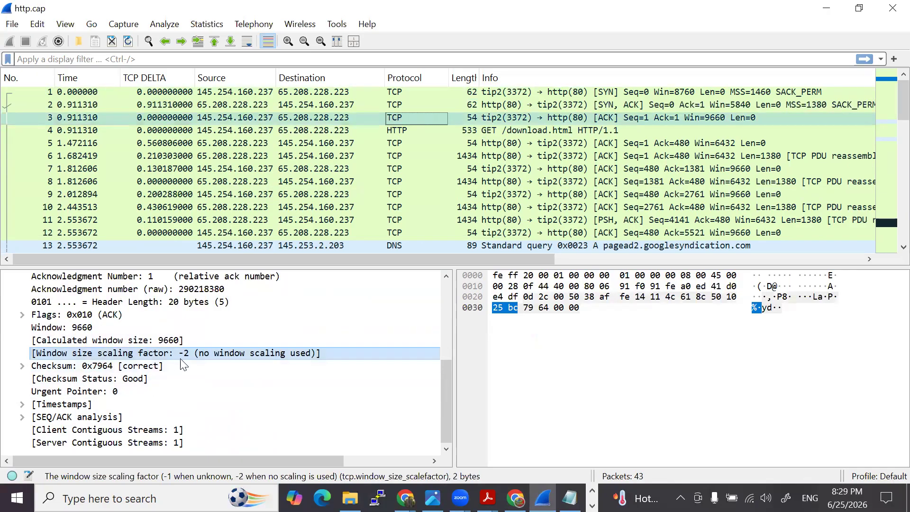
left_click(294, 220)
- Select SYN packet 1, write a circled 65535 over the packet bytes, and underline the window and calculated window size values
left_click(463, 89)
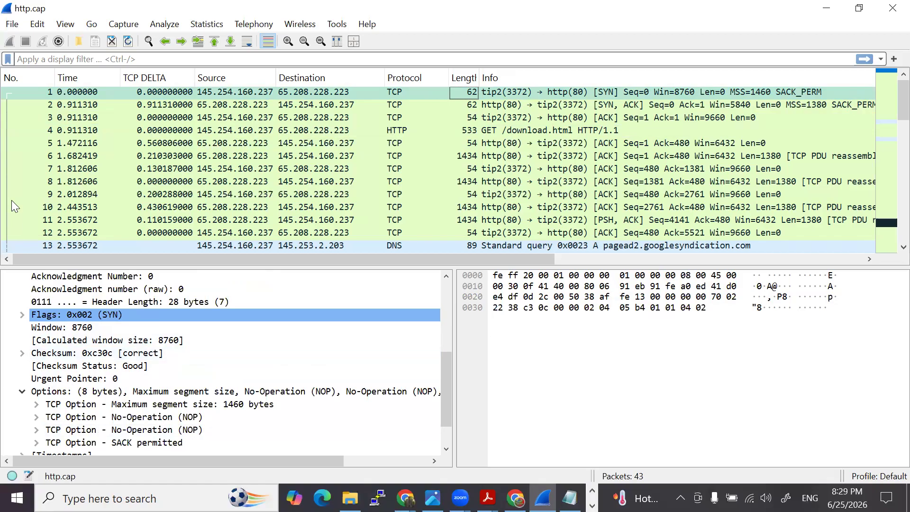
mouse_move(513, 360)
left_mouse_down()
mouse_move(511, 386)
mouse_move(539, 390)
mouse_move(550, 364)
mouse_move(575, 378)
mouse_move(556, 382)
left_mouse_up()
mouse_move(556, 361)
left_mouse_down()
mouse_move(593, 378)
mouse_move(616, 366)
mouse_move(602, 375)
left_mouse_up()
left_click(585, 362)
left_click_drag(607, 351, 621, 351)
mouse_move(536, 327)
left_mouse_down()
mouse_move(567, 328)
mouse_move(611, 414)
mouse_move(560, 326)
mouse_move(542, 327)
left_mouse_up()
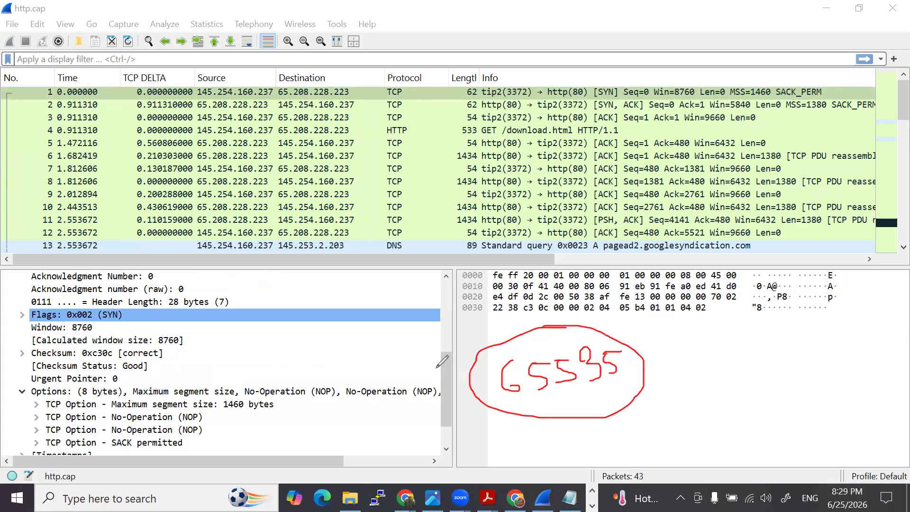
left_click_drag(48, 335, 181, 348)
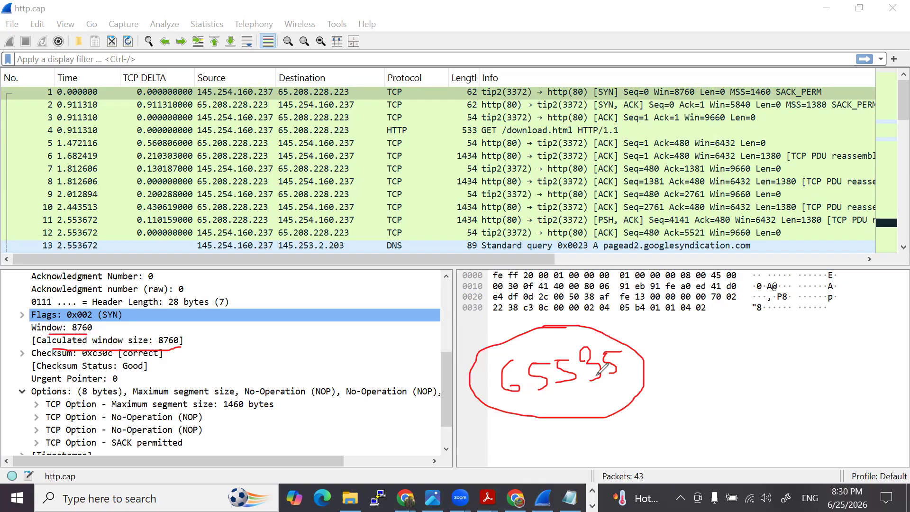
mouse_move(612, 336)
left_mouse_down()
mouse_move(502, 335)
mouse_move(657, 351)
mouse_move(541, 332)
left_mouse_up()
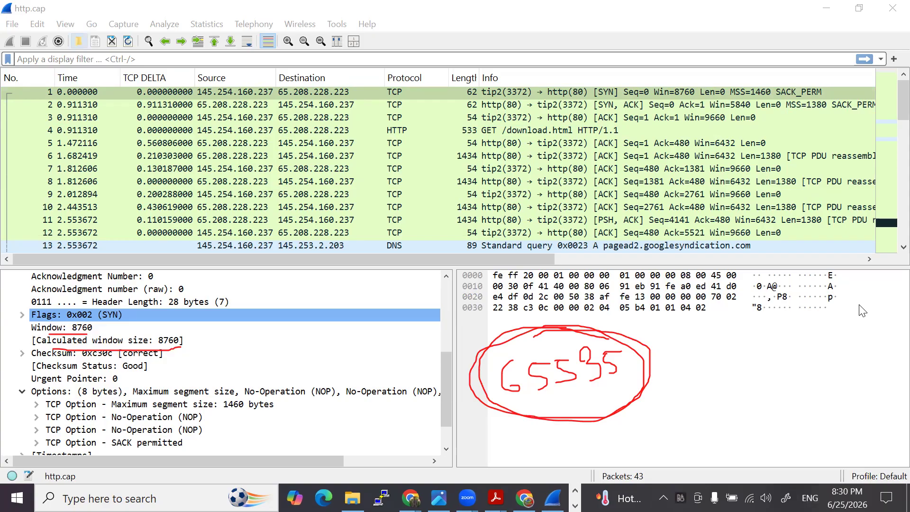
- Clear the annotations and open the capture Interpreting the TCP Receive Window.pcapng in a maximized Wireshark window
key("Escape")
key("alt+Tab")
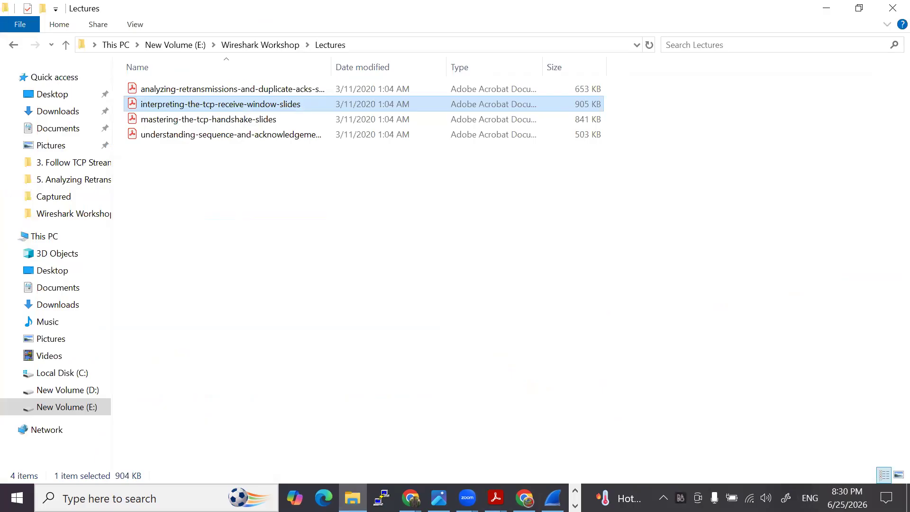
key("alt+Tab")
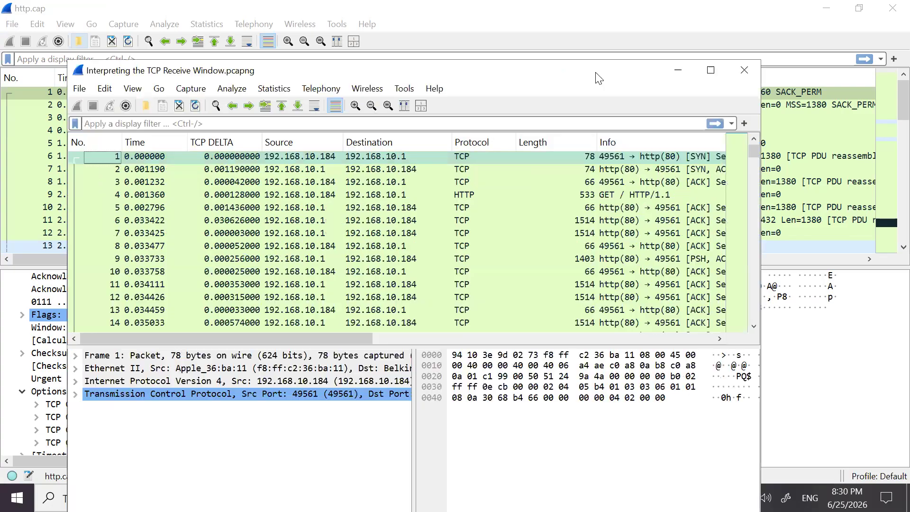
left_click(703, 70)
- Select the first SYN packet and expand its Transmission Control Protocol details down to the window size
left_click(312, 93)
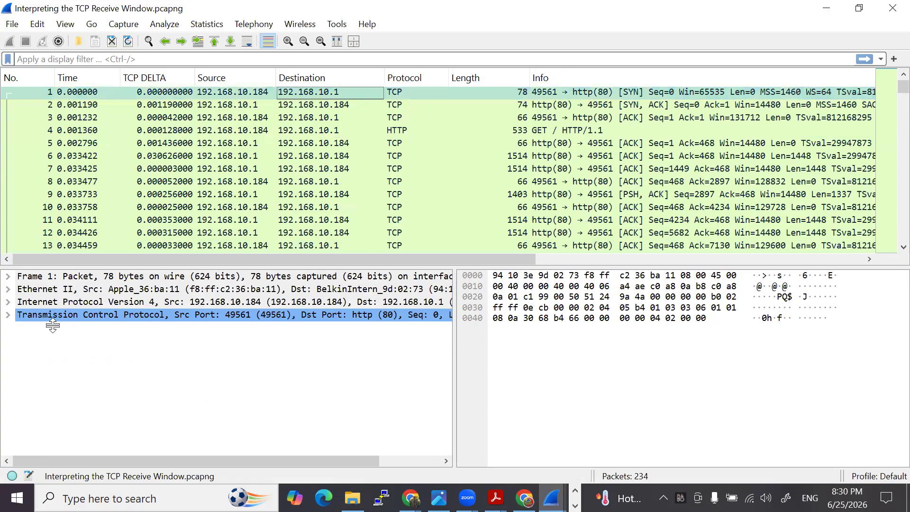
left_click(263, 93)
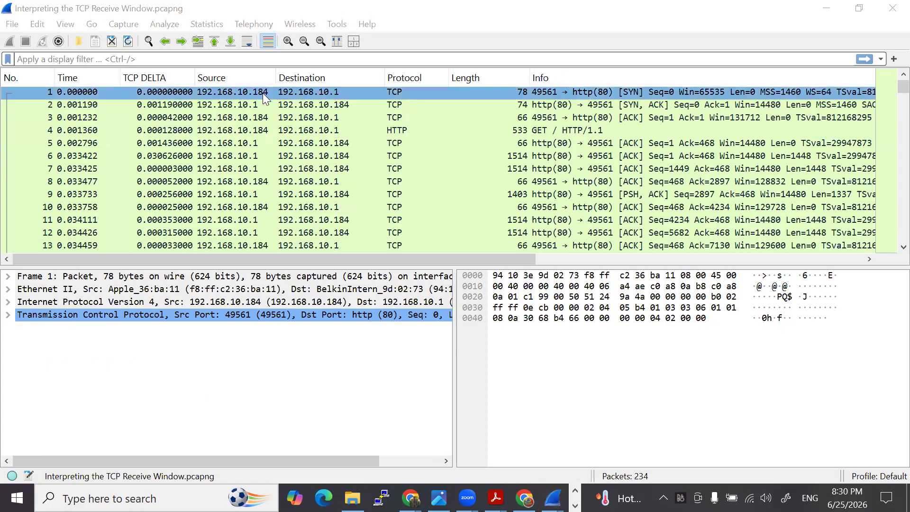
left_click(241, 106)
left_click(308, 91)
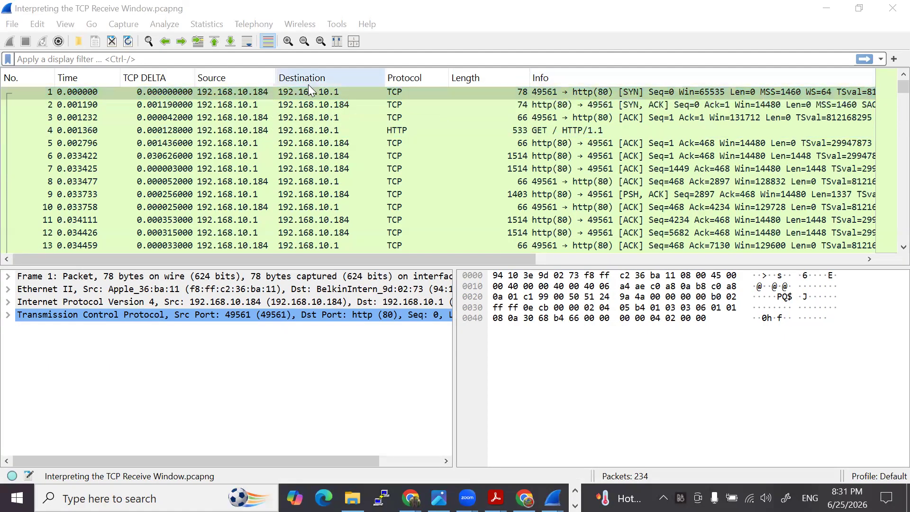
left_click(8, 315)
scroll(130, 356, "down", 3)
scroll(130, 356, "down", 1)
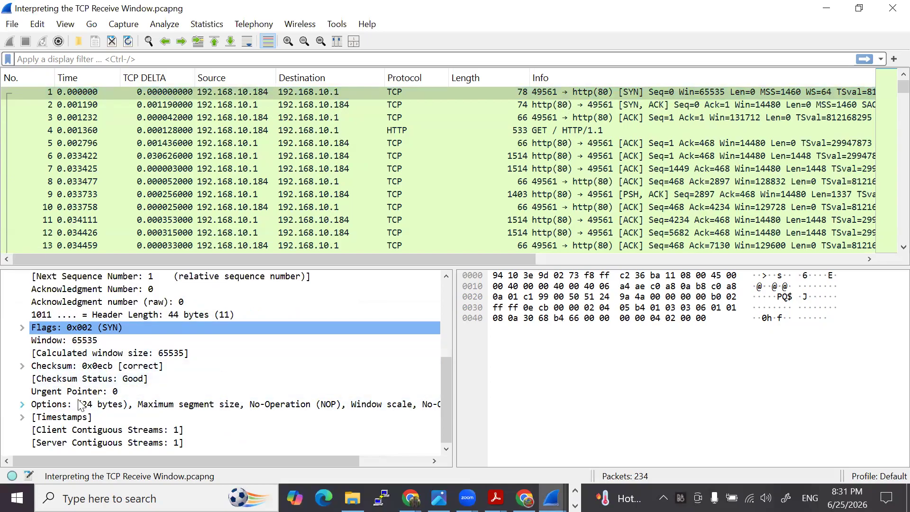
- Expand the SYN packet's TCP Options and examine the window scale option and the window size
left_click(22, 404)
scroll(163, 375, "down", 1)
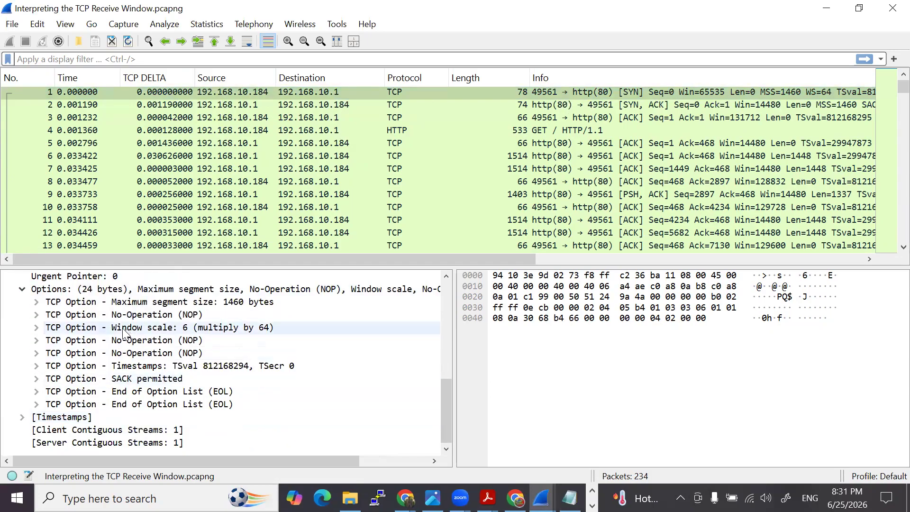
scroll(161, 373, "up", 1)
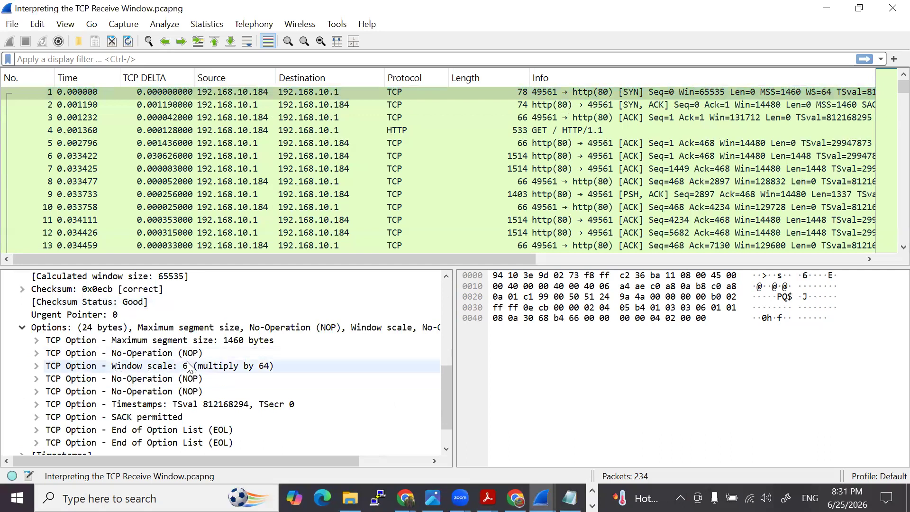
scroll(185, 373, "up", 2)
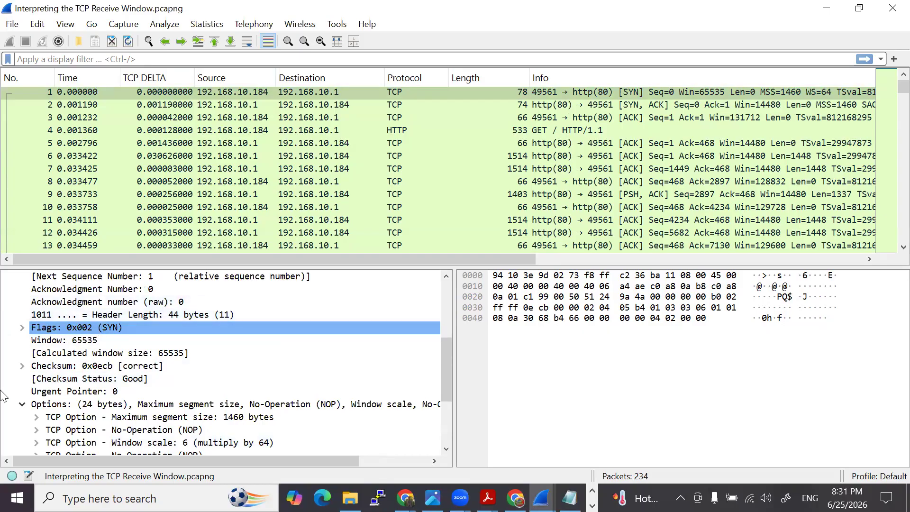
- Underline the SYN packet's source address 192.168.10.184 and handwrite the calculation 65535 X 6 = beneath the packet bytes
left_click_drag(199, 101, 268, 100)
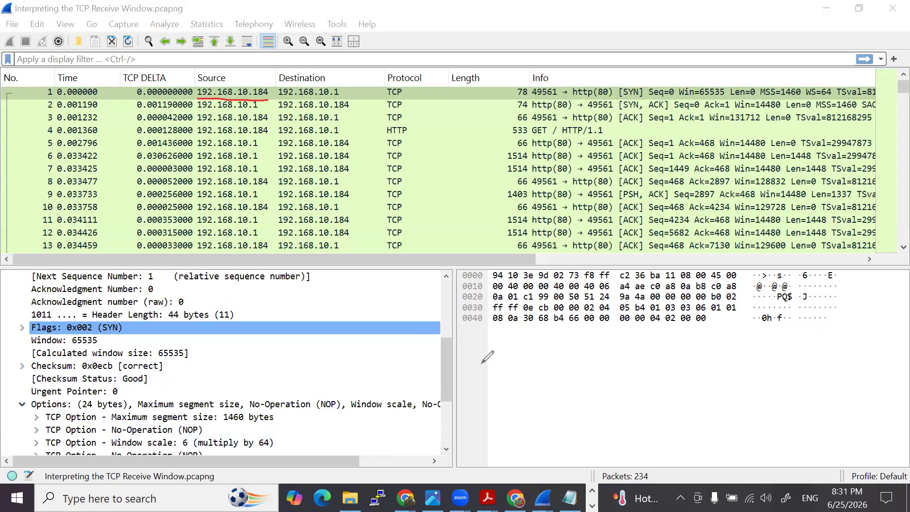
mouse_move(519, 351)
left_mouse_down()
mouse_move(537, 367)
mouse_move(557, 350)
mouse_move(564, 368)
left_mouse_up()
mouse_move(566, 349)
left_mouse_down()
mouse_move(590, 357)
mouse_move(580, 368)
mouse_move(609, 348)
mouse_move(605, 366)
left_mouse_up()
mouse_move(609, 349)
left_mouse_down()
mouse_move(641, 340)
mouse_move(657, 358)
left_mouse_up()
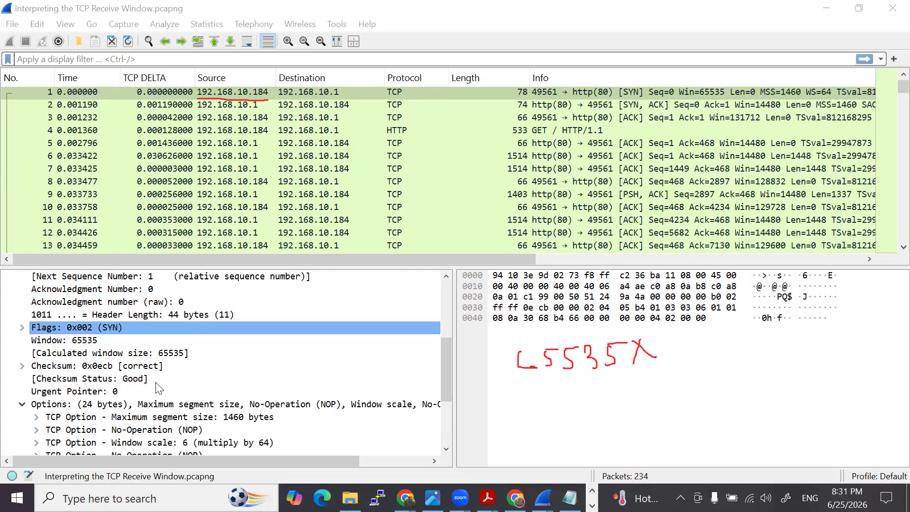
scroll(63, 347, "down", 1)
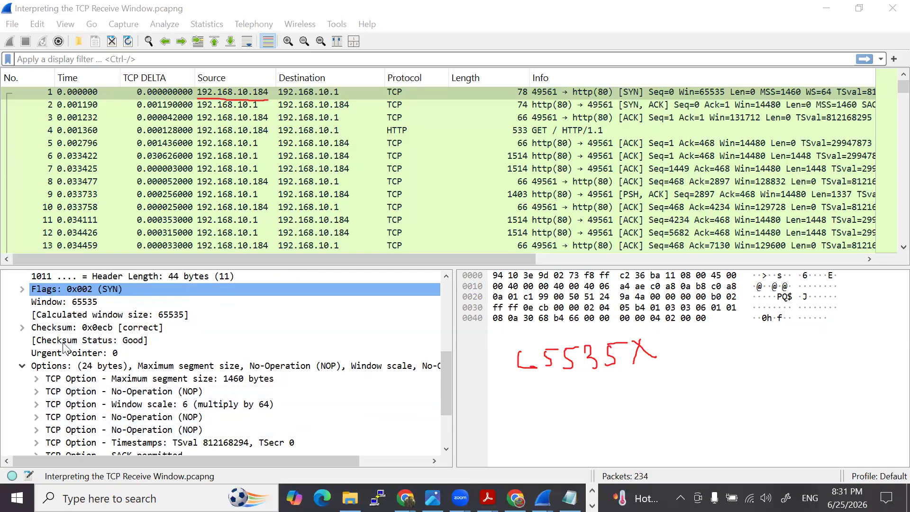
mouse_move(686, 337)
left_mouse_down()
mouse_move(672, 357)
mouse_move(727, 341)
mouse_move(737, 350)
left_mouse_up()
left_click(712, 353)
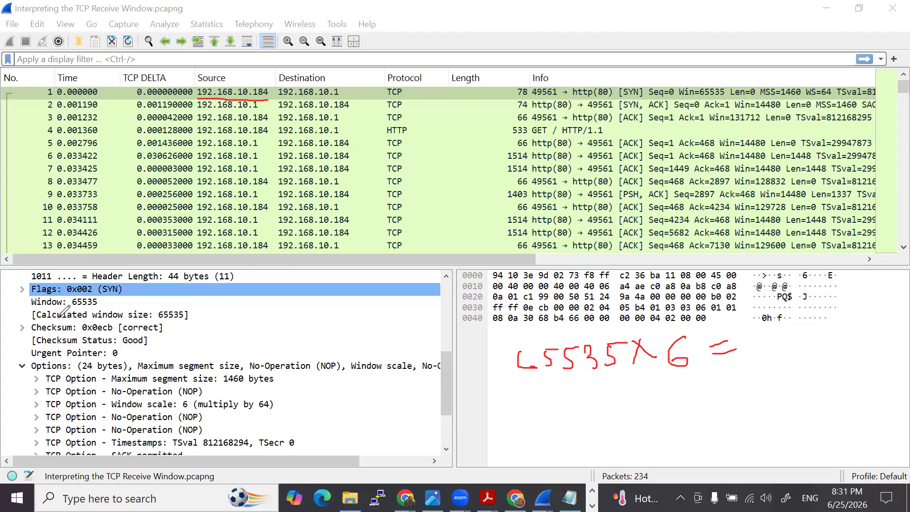
- Underline the calculated window size line, and underline and circle the handwritten 65535 X 6
left_click_drag(47, 321, 188, 318)
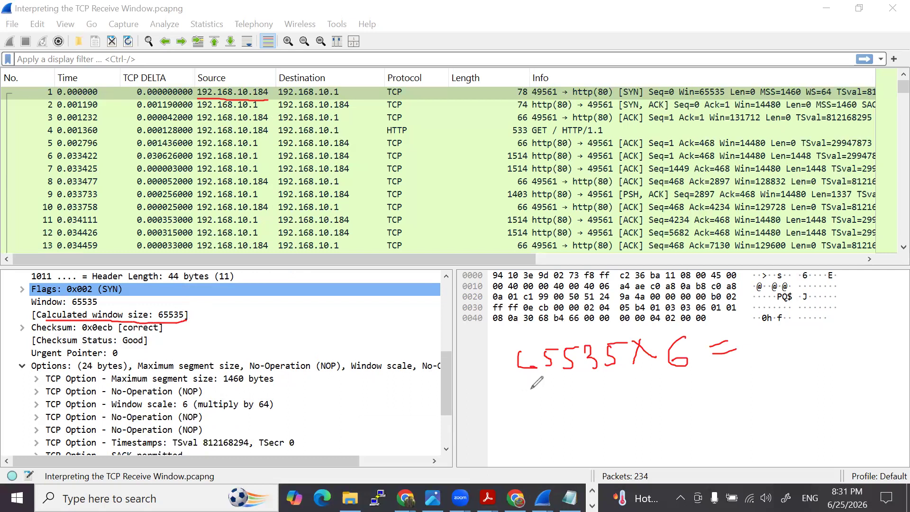
left_click_drag(521, 385, 690, 369)
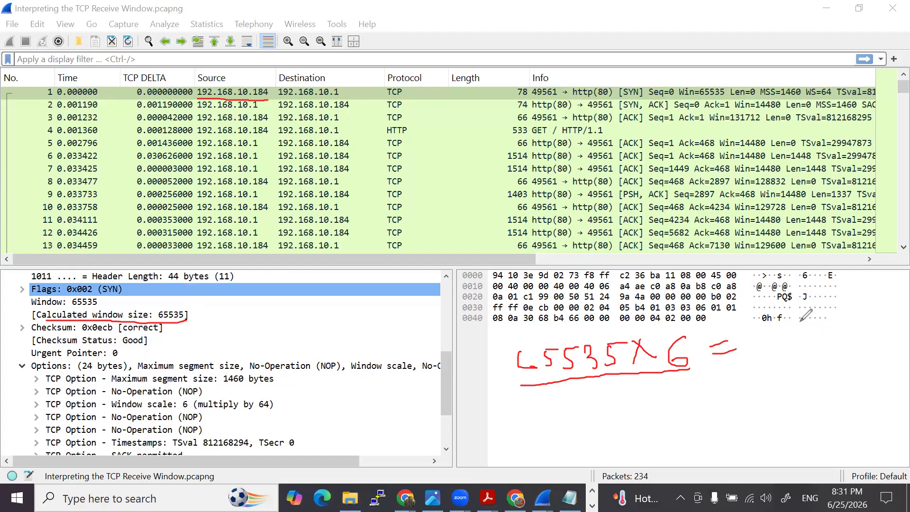
mouse_move(700, 355)
left_mouse_down()
mouse_move(693, 327)
mouse_move(554, 317)
mouse_move(593, 382)
mouse_move(695, 363)
mouse_move(697, 352)
left_mouse_up()
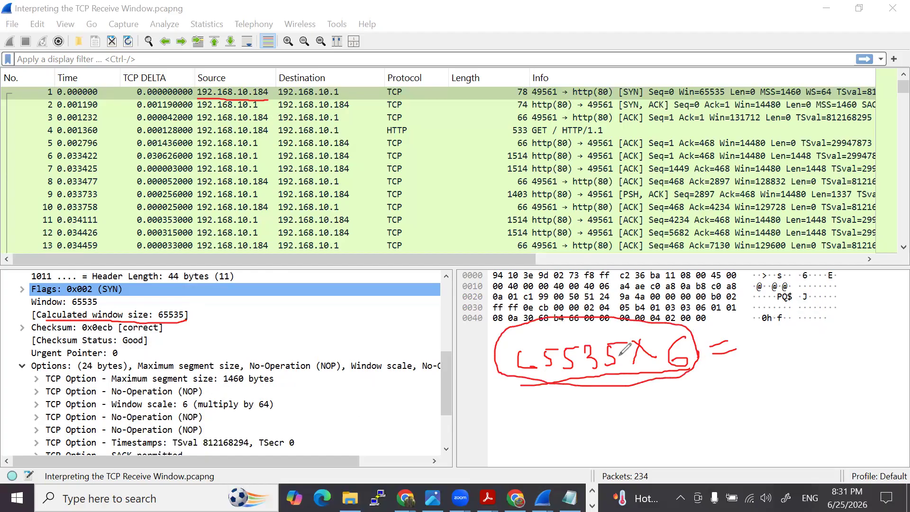
- Write an underlined 16, circle the Window value 65535, underline the window scale option, and add a small 2 before the handwritten 6
mouse_move(453, 207)
left_mouse_down()
mouse_move(458, 233)
mouse_move(467, 223)
mouse_move(489, 242)
left_mouse_up()
mouse_move(94, 295)
left_mouse_down()
mouse_move(72, 300)
mouse_move(93, 311)
mouse_move(98, 294)
left_mouse_up()
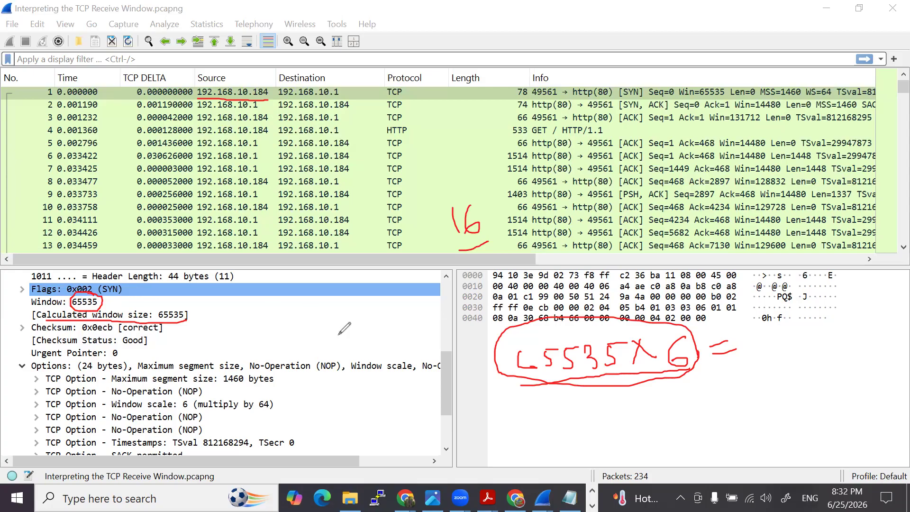
left_click_drag(116, 410, 275, 411)
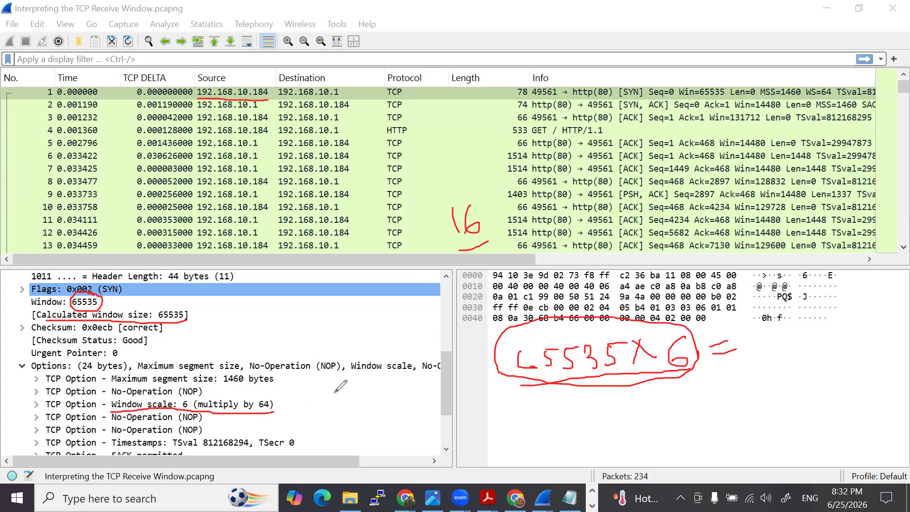
mouse_move(659, 358)
left_mouse_down()
mouse_move(659, 373)
mouse_move(675, 368)
left_mouse_up()
left_click_drag(113, 303, 155, 299)
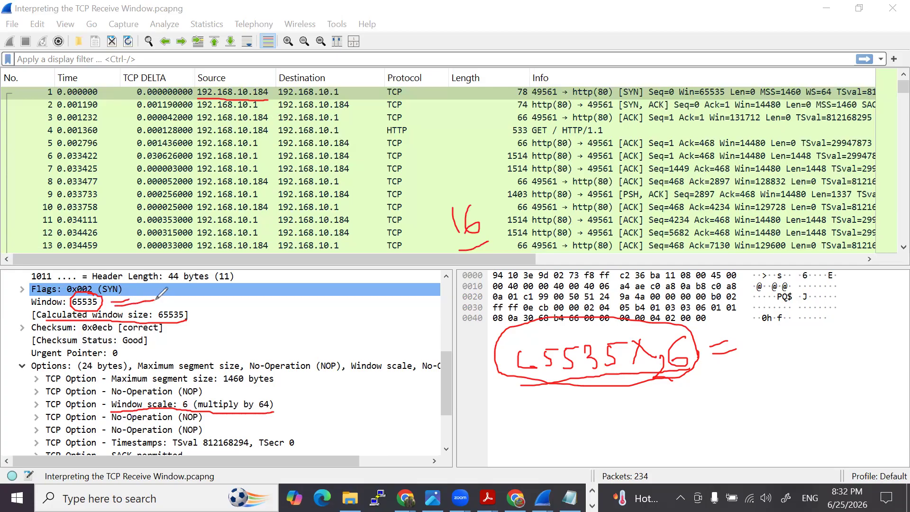
left_click_drag(280, 407, 302, 401)
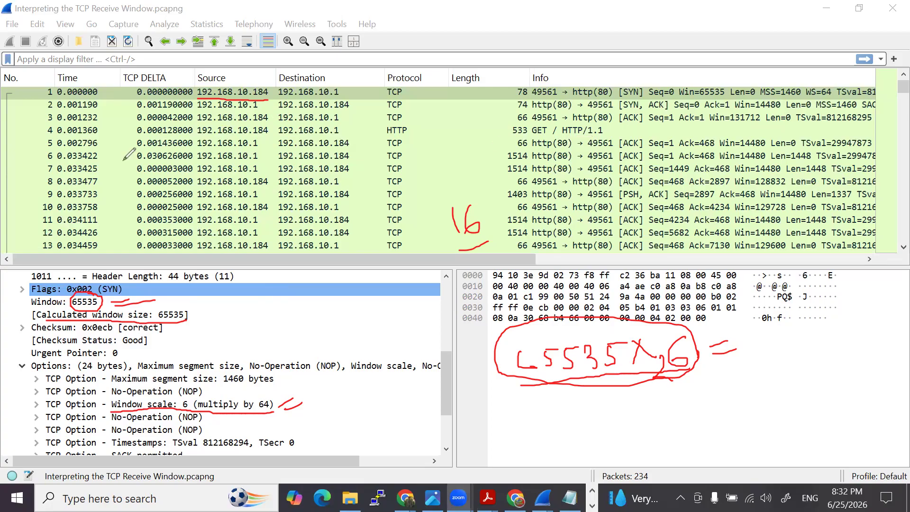
- Write 1980 over the packet list and sketch a box whose inner field points to a circled 16
mouse_move(426, 122)
left_mouse_down()
mouse_move(427, 148)
mouse_move(445, 124)
mouse_move(443, 137)
mouse_move(463, 135)
mouse_move(455, 137)
mouse_move(469, 118)
left_mouse_up()
left_click(457, 126)
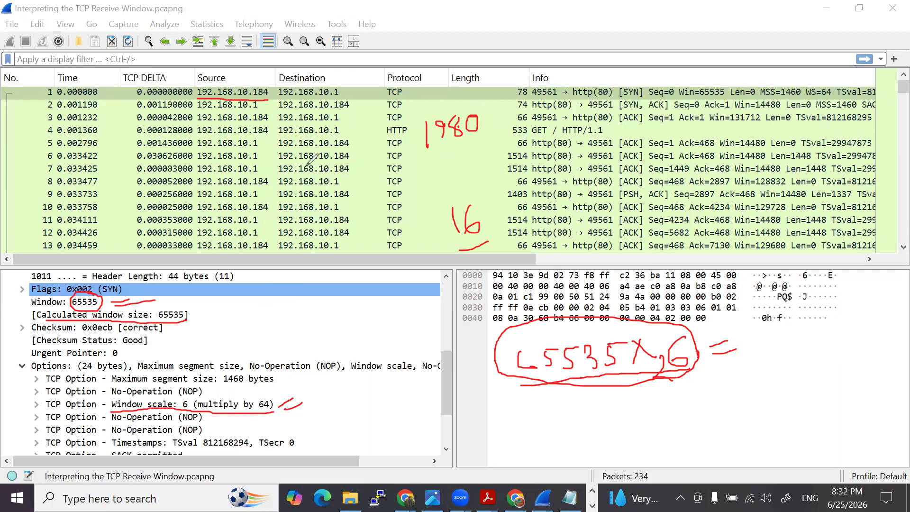
mouse_move(274, 292)
left_mouse_down()
mouse_move(396, 324)
mouse_move(296, 336)
mouse_move(279, 294)
mouse_move(324, 312)
mouse_move(378, 303)
mouse_move(323, 300)
mouse_move(360, 298)
left_mouse_up()
mouse_move(376, 303)
left_mouse_down()
mouse_move(424, 295)
mouse_move(414, 288)
mouse_move(440, 278)
left_mouse_up()
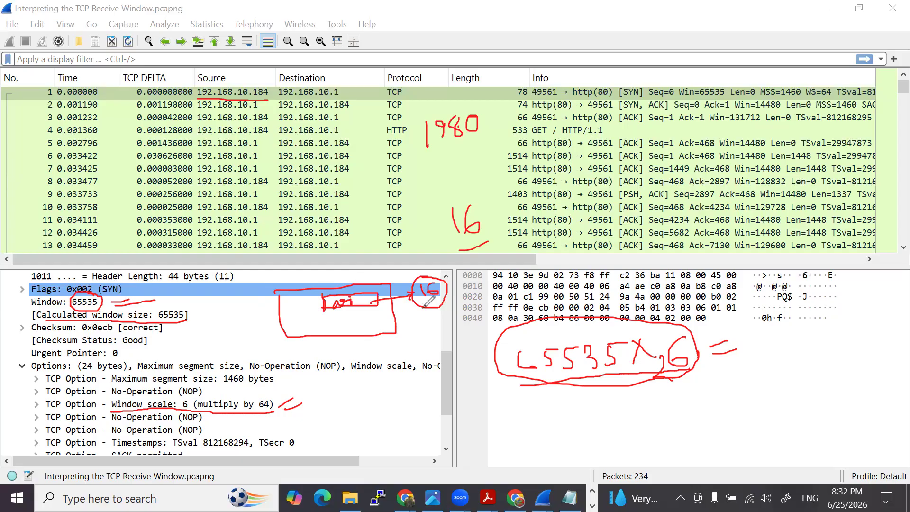
- Write 2 to the power of 16 = 65535 below the circled 16 and circle the 65535
mouse_move(417, 324)
left_mouse_down()
mouse_move(429, 337)
mouse_move(437, 321)
left_mouse_up()
mouse_move(404, 354)
left_mouse_down()
mouse_move(430, 356)
mouse_move(438, 345)
mouse_move(445, 355)
mouse_move(489, 326)
mouse_move(467, 355)
mouse_move(485, 348)
left_mouse_up()
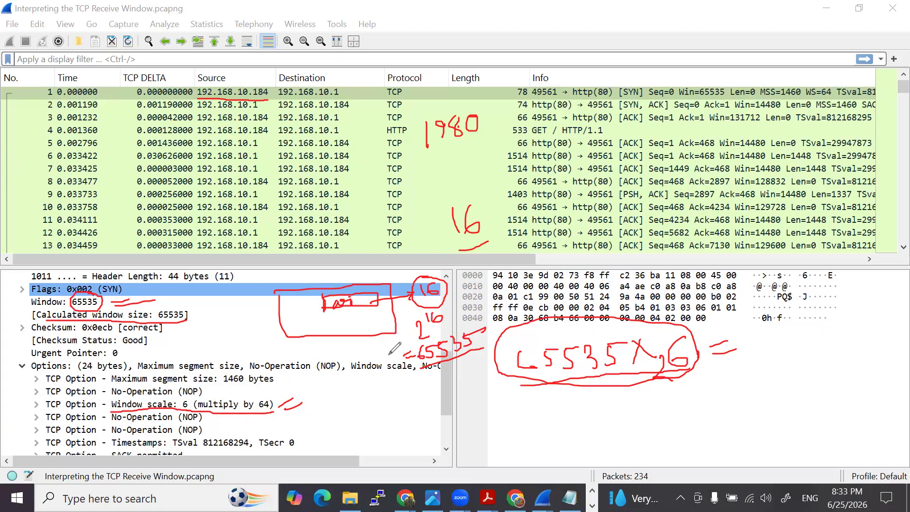
mouse_move(477, 327)
left_mouse_down()
mouse_move(452, 320)
mouse_move(405, 358)
mouse_move(495, 340)
mouse_move(465, 326)
left_mouse_up()
left_click_drag(536, 366, 525, 367)
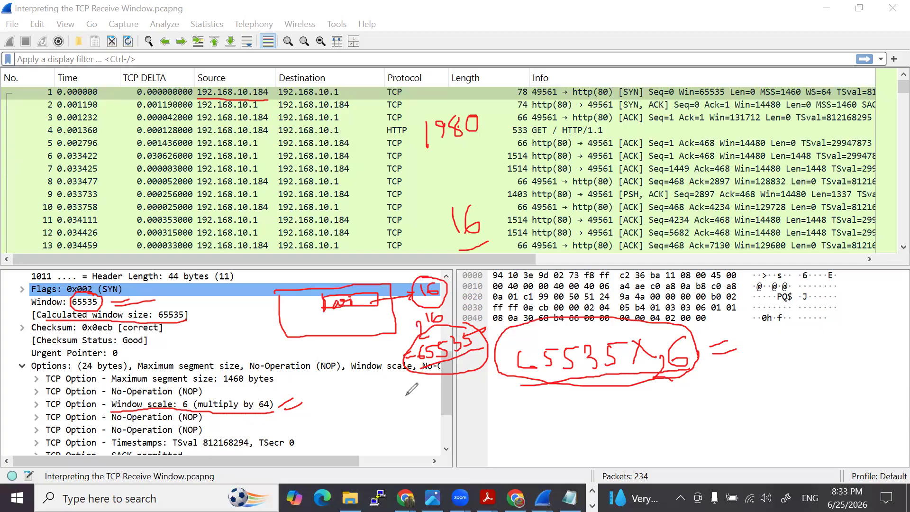
- Emphasize the circled 65535 and the window scale option again, and draw an empty oval after the calculation's equals sign
mouse_move(427, 371)
left_mouse_down()
mouse_move(486, 354)
mouse_move(464, 362)
left_mouse_up()
left_click_drag(279, 409, 305, 403)
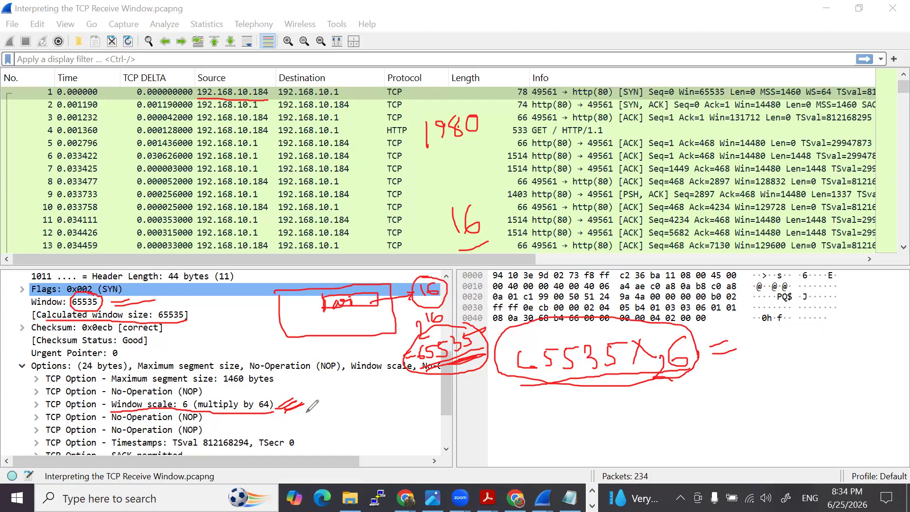
mouse_move(448, 317)
left_mouse_down()
mouse_move(446, 382)
mouse_move(455, 317)
mouse_move(426, 368)
mouse_move(493, 345)
mouse_move(478, 336)
left_mouse_up()
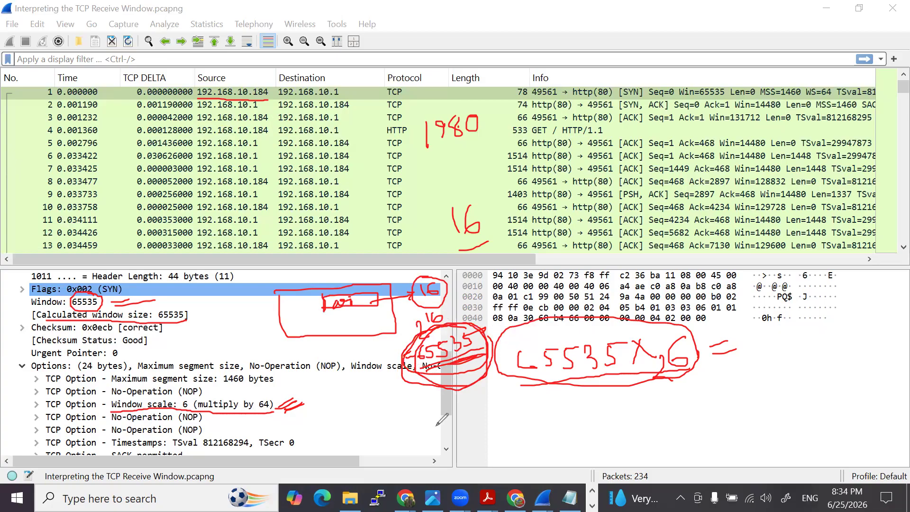
mouse_move(856, 321)
left_mouse_down()
mouse_move(754, 332)
mouse_move(851, 363)
mouse_move(875, 340)
mouse_move(854, 315)
left_mouse_up()
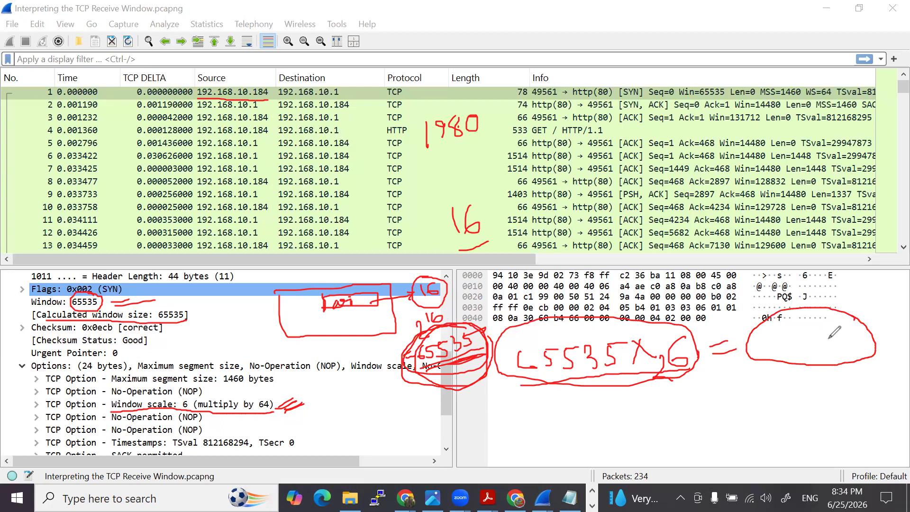
- Underline the handwritten 65535 multiplication, circle its 2 to the power of 6, and circle 6 and 64 in the window scale option
left_click(809, 320)
left_click_drag(520, 376, 633, 375)
mouse_move(690, 325)
left_mouse_down()
mouse_move(661, 387)
mouse_move(710, 334)
mouse_move(688, 327)
left_mouse_up()
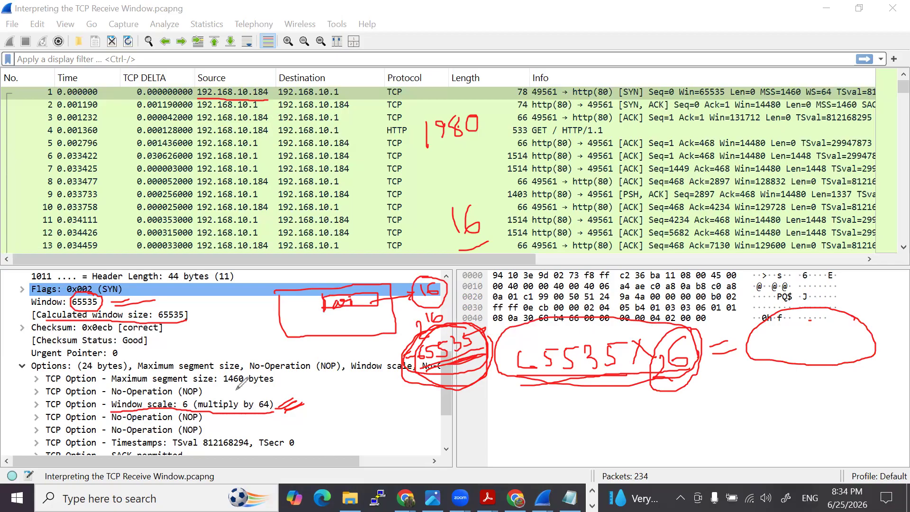
mouse_move(189, 399)
left_mouse_down()
mouse_move(178, 407)
mouse_move(191, 400)
left_mouse_up()
mouse_move(267, 398)
left_mouse_down()
mouse_move(258, 409)
mouse_move(274, 399)
left_mouse_up()
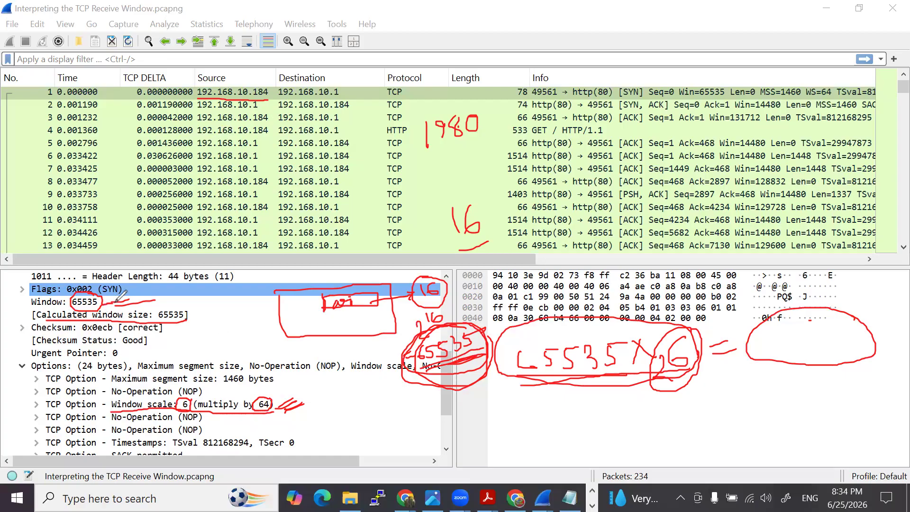
left_click_drag(116, 299, 140, 298)
- Clear the annotations, sketch a receive buffer container over the blank area below the packet bytes, and write 65535 beneath it
left_click(97, 350)
mouse_move(533, 365)
left_mouse_down()
mouse_move(489, 373)
mouse_move(541, 363)
mouse_move(496, 365)
mouse_move(487, 388)
mouse_move(551, 406)
mouse_move(548, 362)
left_mouse_up()
mouse_move(491, 430)
left_mouse_down()
mouse_move(495, 444)
mouse_move(511, 427)
mouse_move(521, 440)
mouse_move(535, 422)
mouse_move(542, 437)
mouse_move(557, 429)
left_mouse_up()
left_click_drag(558, 414, 567, 413)
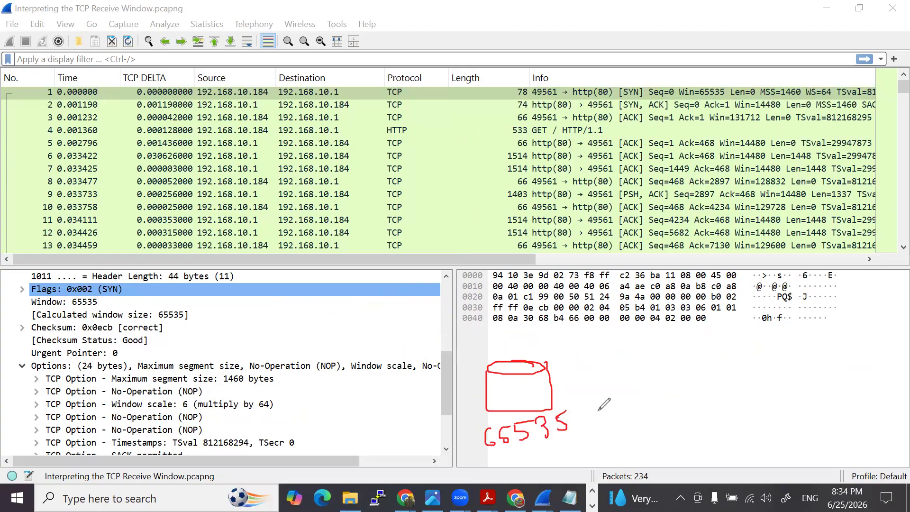
- Draw an incoming arrow toward the buffer, an upward arrow out of it, and an outgoing arrow labelled ACK
left_click_drag(589, 380, 733, 380)
left_click(591, 395)
left_click_drag(647, 370, 639, 391)
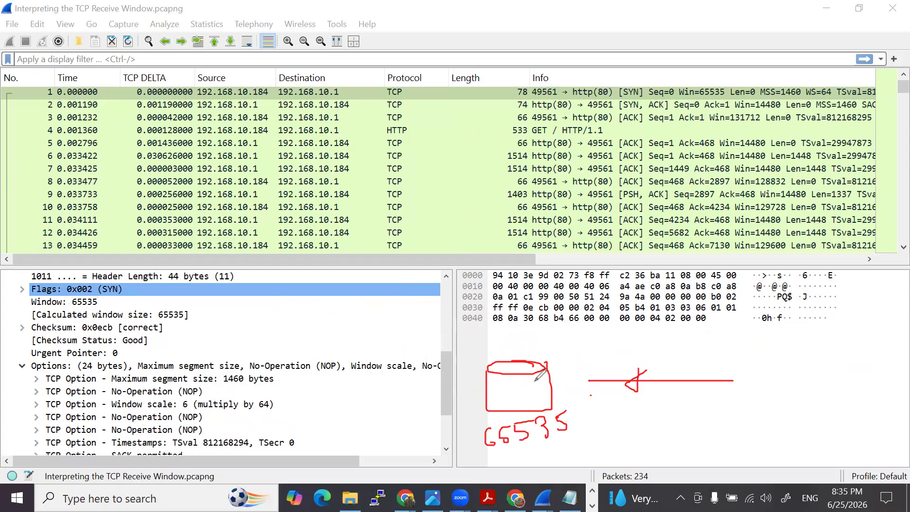
mouse_move(547, 364)
left_mouse_down()
mouse_move(491, 368)
mouse_move(526, 413)
mouse_move(545, 363)
mouse_move(510, 360)
mouse_move(511, 315)
mouse_move(521, 323)
left_mouse_up()
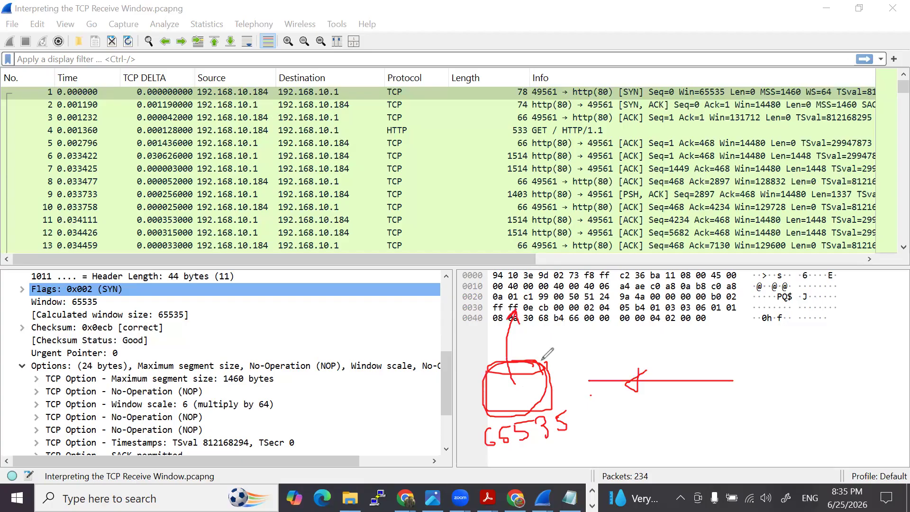
left_click(596, 410)
mouse_move(595, 410)
left_mouse_down()
mouse_move(765, 402)
mouse_move(758, 409)
left_mouse_up()
mouse_move(647, 441)
left_mouse_down()
mouse_move(670, 426)
mouse_move(682, 440)
mouse_move(698, 437)
left_mouse_up()
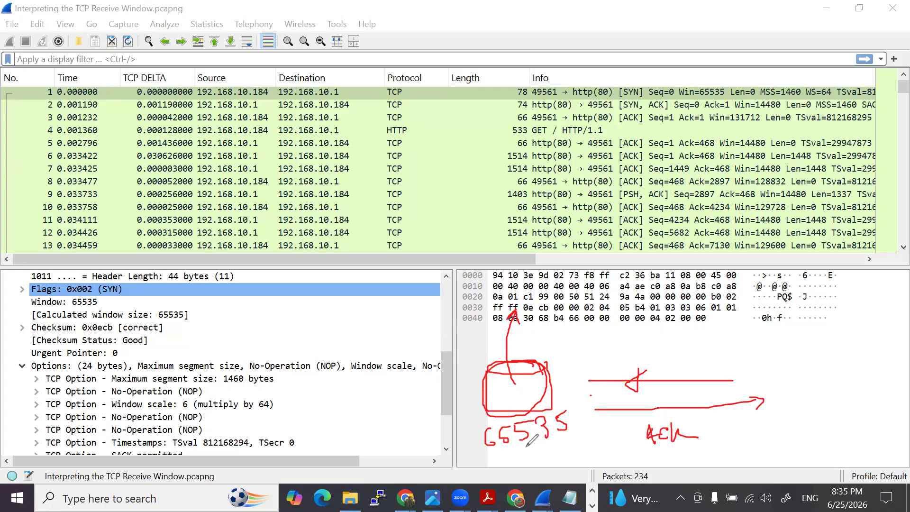
- Underline and circle the handwritten 65535, write Win beside the ACK arrow, and link the two with a curved arrow
mouse_move(485, 454)
left_mouse_down()
mouse_move(584, 435)
mouse_move(472, 415)
mouse_move(517, 448)
left_mouse_up()
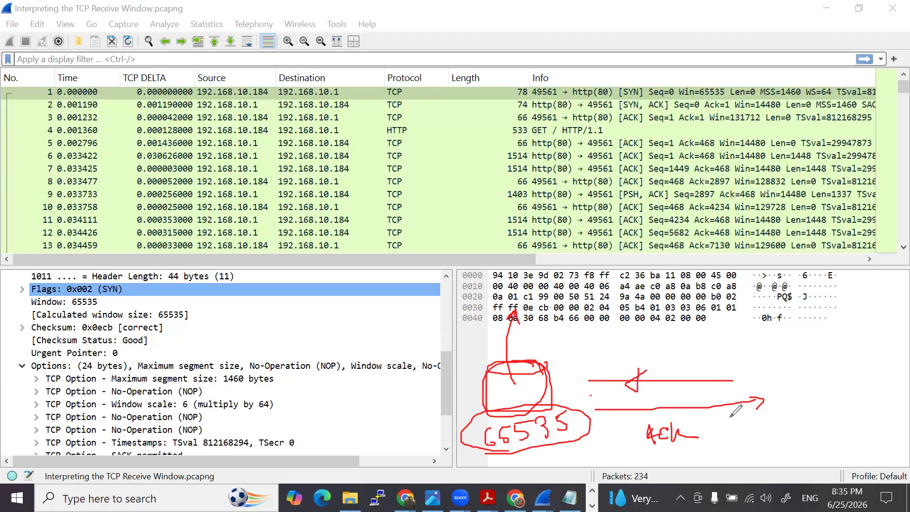
mouse_move(755, 416)
left_mouse_down()
mouse_move(766, 428)
mouse_move(777, 417)
mouse_move(797, 428)
left_mouse_up()
left_click_drag(579, 425, 612, 463)
mouse_move(676, 465)
left_mouse_down()
mouse_move(793, 437)
mouse_move(802, 444)
left_mouse_up()
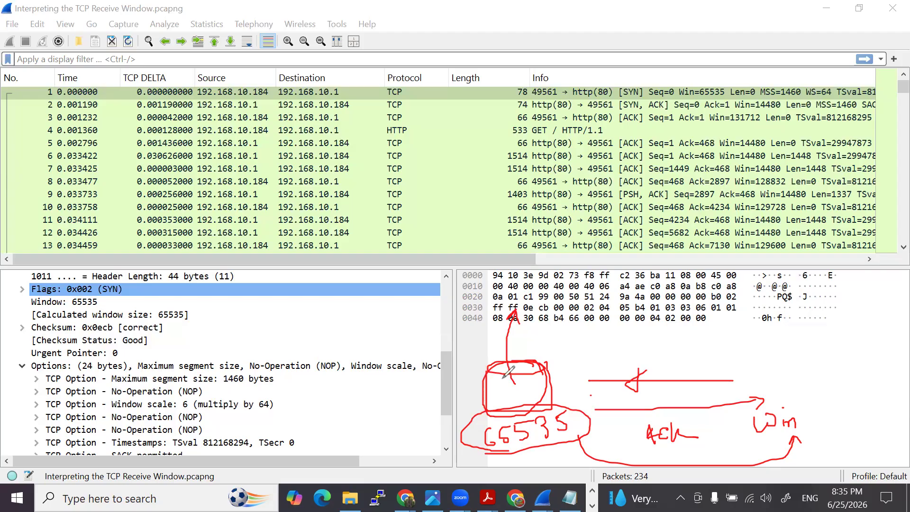
- Retrace the buffer's outline and upward arrow, and reinforce the curved arrow leading to Win
left_click_drag(515, 382, 513, 313)
mouse_move(500, 362)
left_mouse_down()
mouse_move(543, 402)
mouse_move(534, 372)
left_mouse_up()
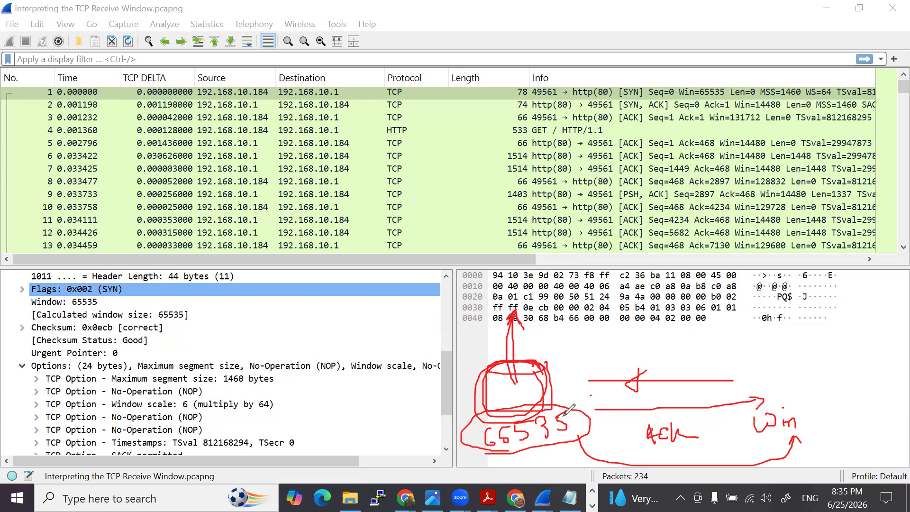
left_click_drag(582, 401, 580, 402)
mouse_move(580, 437)
left_mouse_down()
mouse_move(598, 450)
mouse_move(732, 464)
mouse_move(788, 439)
mouse_move(784, 447)
mouse_move(791, 440)
mouse_move(799, 451)
left_mouse_up()
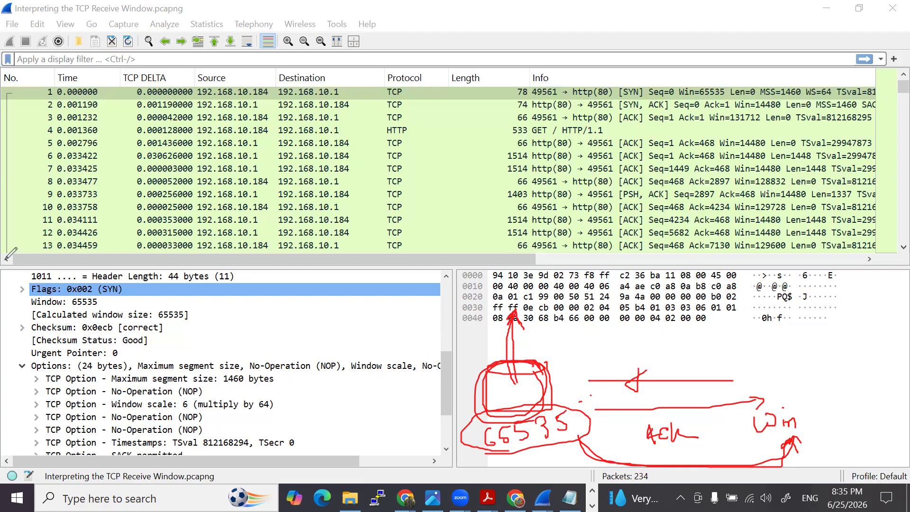
- Erase the 65535 below the buffer and replace it with a circled, underlined 1330
mouse_move(502, 420)
left_mouse_down()
mouse_move(520, 435)
mouse_move(565, 420)
left_mouse_up()
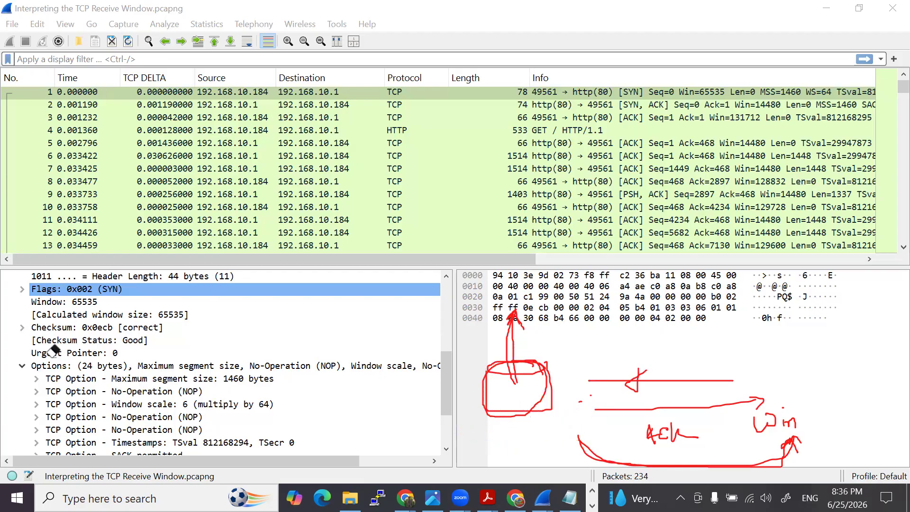
mouse_move(482, 428)
left_mouse_down()
mouse_move(483, 445)
mouse_move(497, 448)
mouse_move(516, 430)
mouse_move(515, 444)
mouse_move(539, 437)
mouse_move(546, 422)
left_mouse_up()
mouse_move(493, 409)
left_mouse_down()
mouse_move(471, 449)
mouse_move(550, 411)
mouse_move(522, 411)
left_mouse_up()
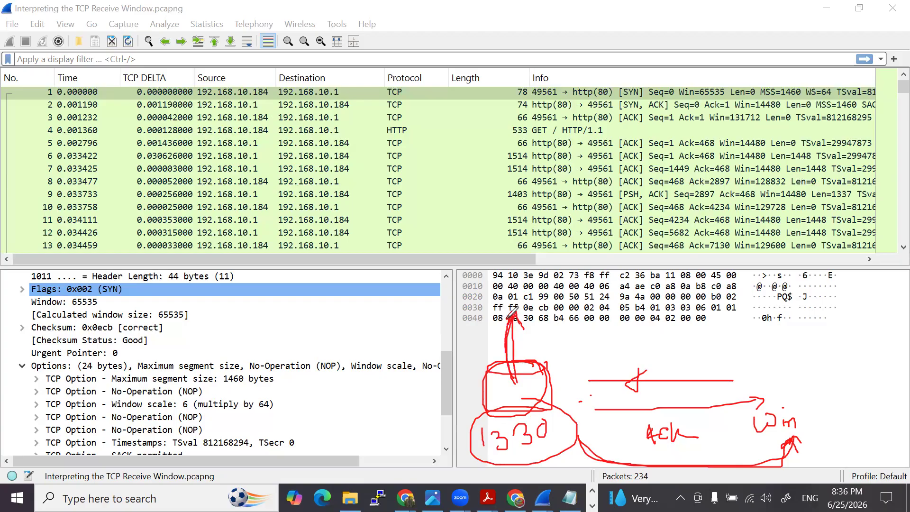
mouse_move(494, 456)
left_mouse_down()
mouse_move(566, 443)
mouse_move(500, 452)
left_mouse_up()
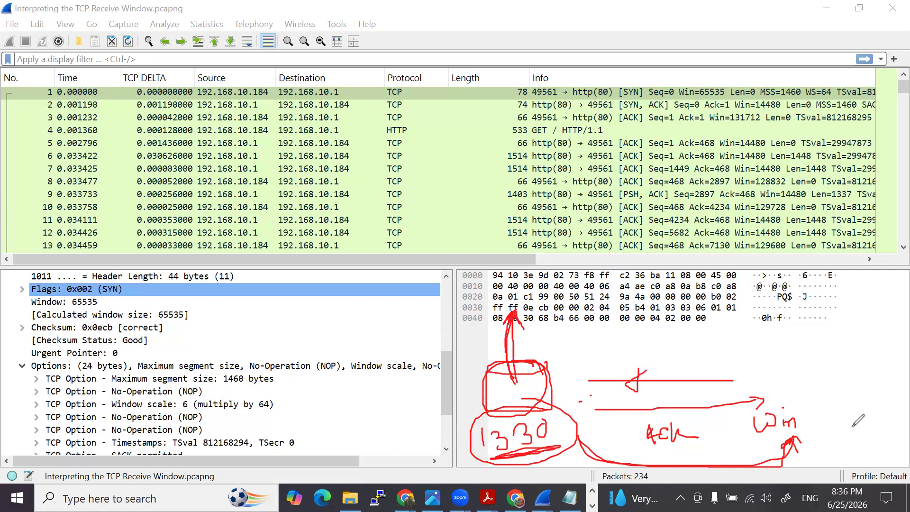
- Sketch an empty box beside Win, clear all annotations, and leave drawing mode
left_click_drag(790, 344, 787, 365)
mouse_move(846, 404)
left_mouse_down()
mouse_move(811, 420)
mouse_move(857, 423)
left_mouse_up()
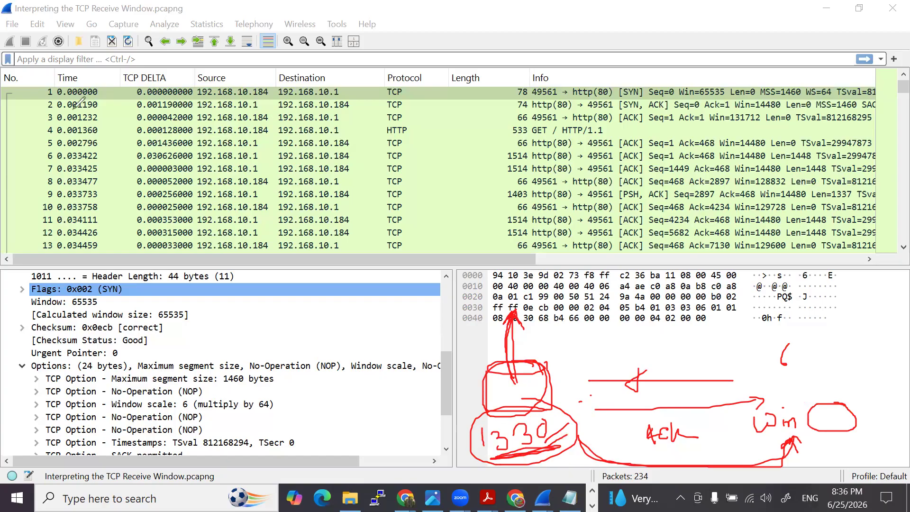
left_click(73, 109)
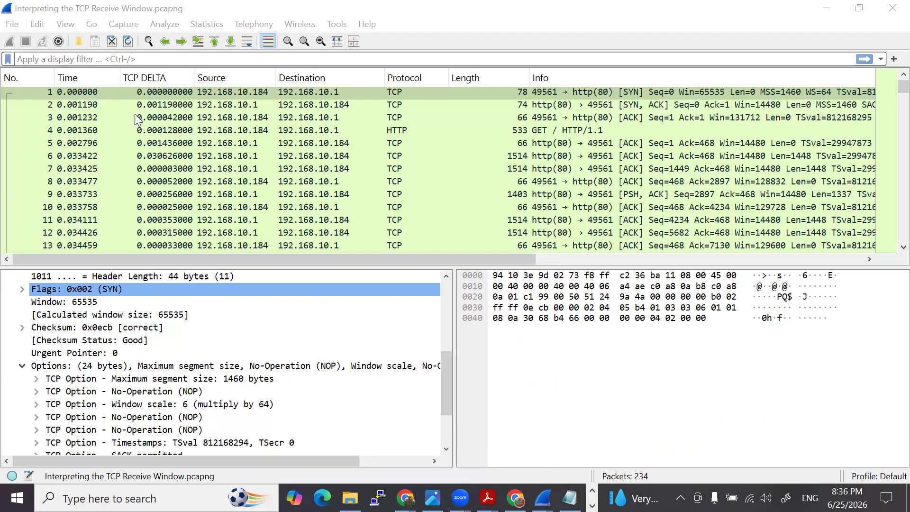
- Switch to the PDF slides in Acrobat and point out the window values of the SYN/ACK, ACK and Request messages by selecting them
mouse_move(488, 497)
left_click(532, 431)
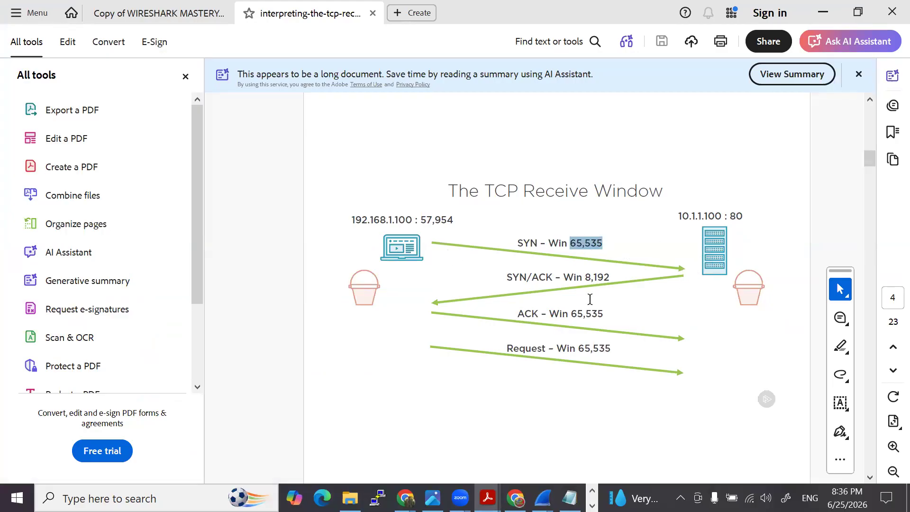
left_click_drag(562, 277, 612, 278)
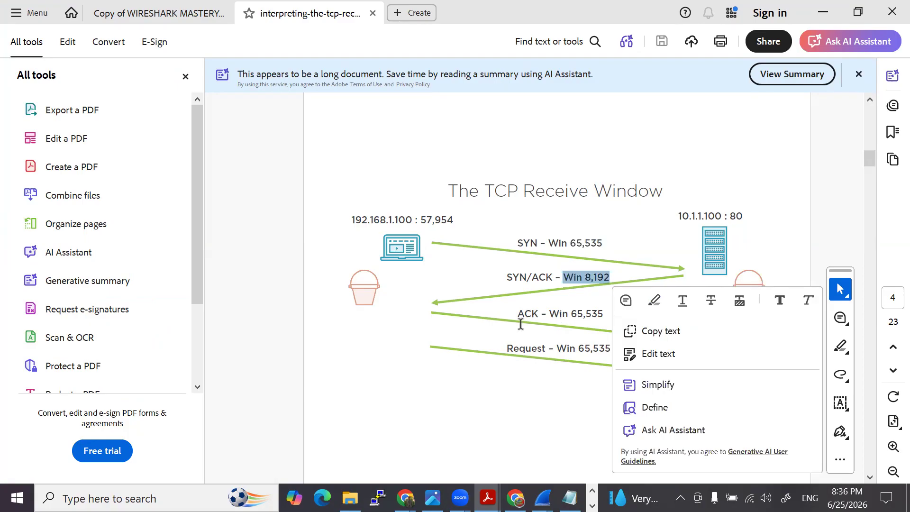
left_click(570, 332)
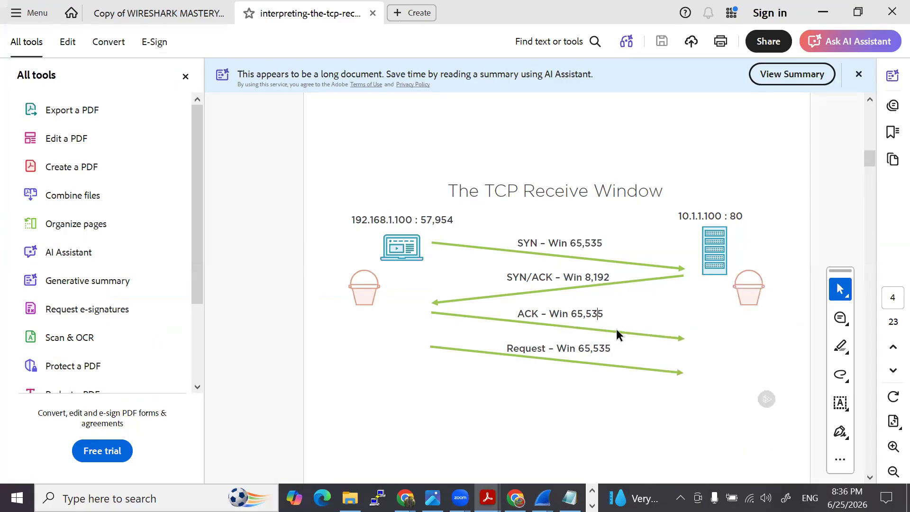
left_click_drag(572, 314, 604, 315)
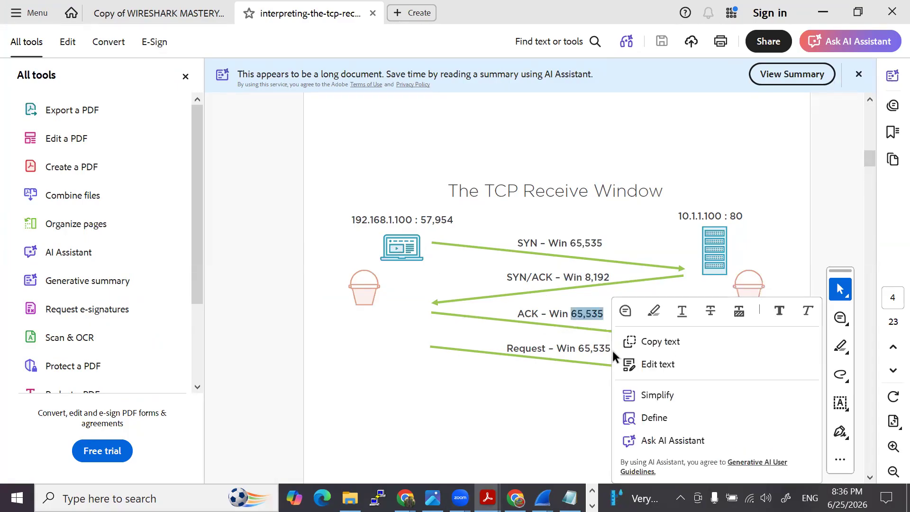
left_click(573, 369)
left_click_drag(578, 349, 616, 349)
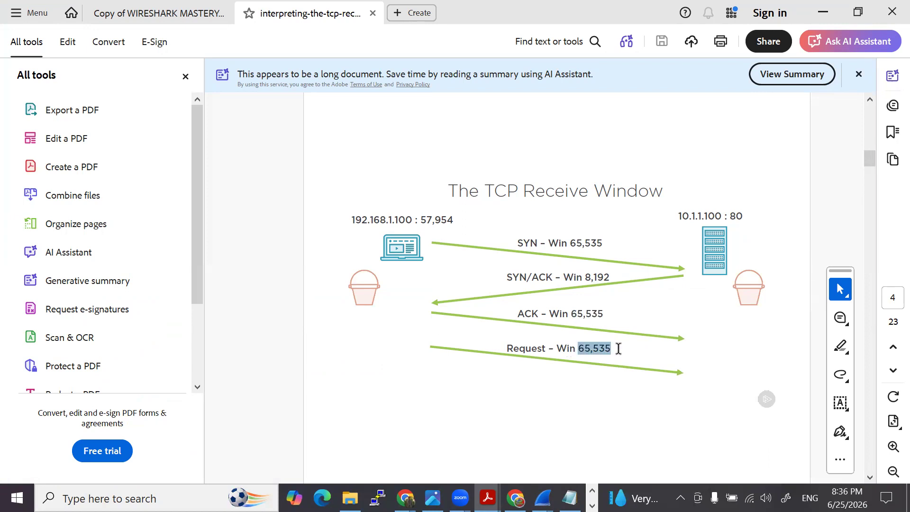
left_click(378, 350)
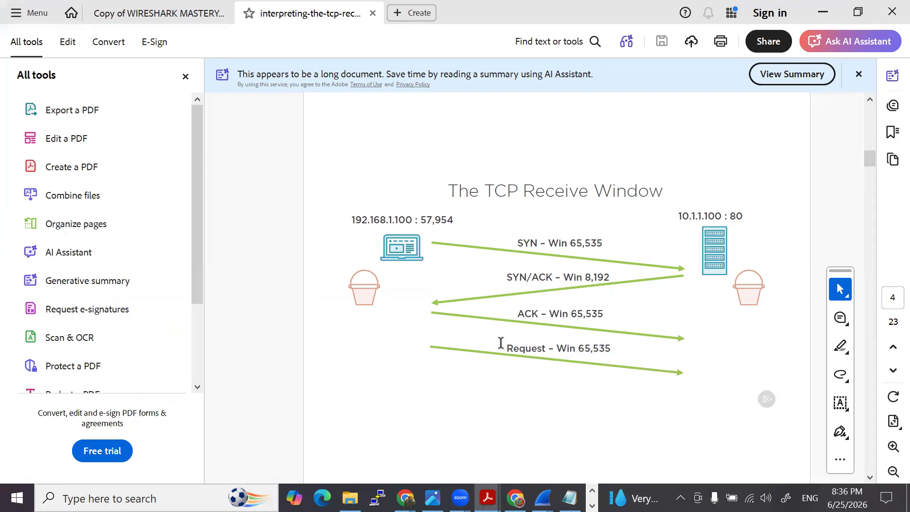
- Go past the Calculated Window Size slide to When the Client Can Keep Up and highlight the Request's window value
scroll(491, 336, "down", 2)
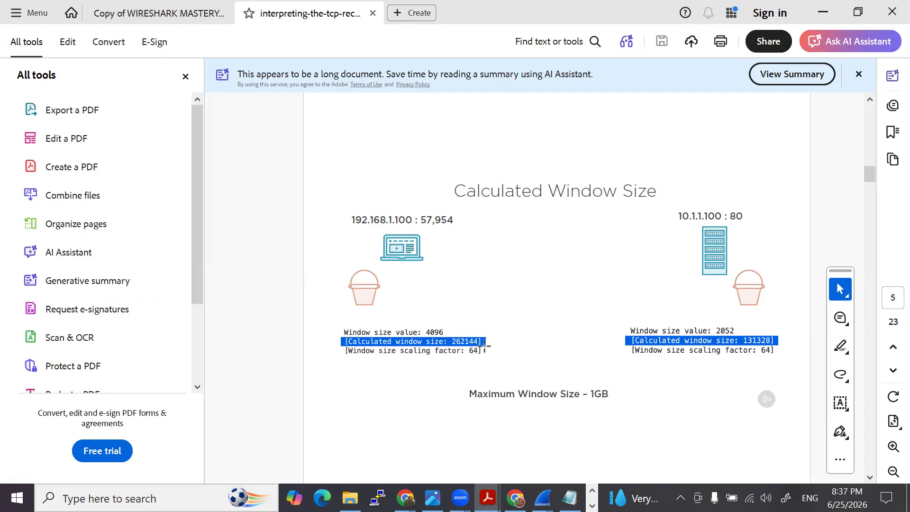
scroll(512, 320, "down", 2)
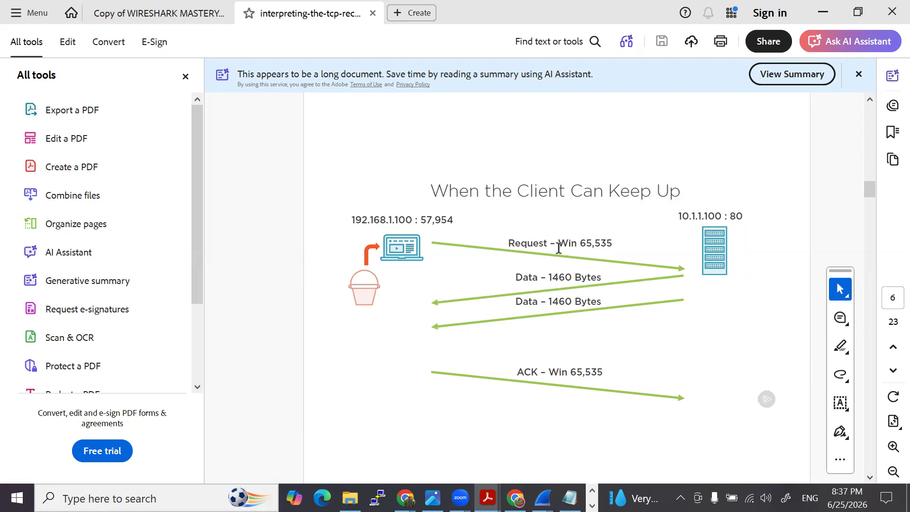
left_click_drag(566, 244, 613, 244)
left_click(662, 232)
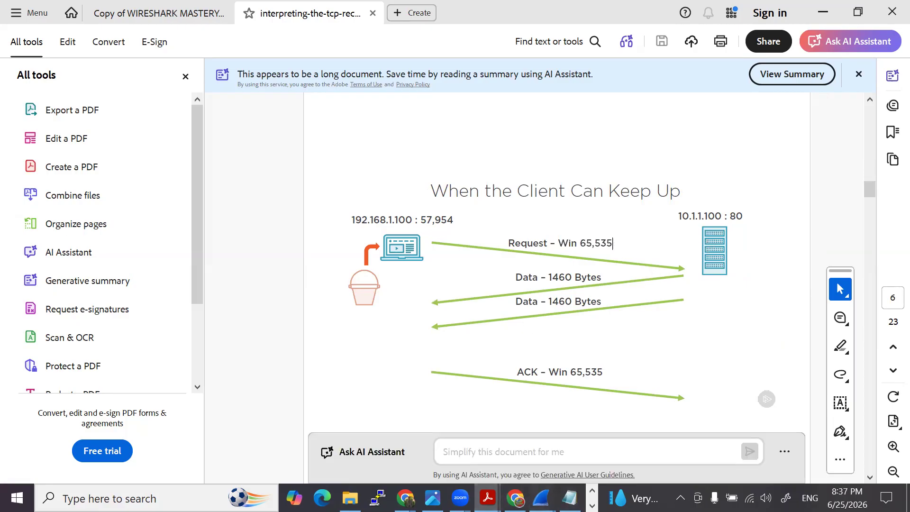
- Switch to the Wireshark capture and examine the window fields and TCP options of the ACK in packet 5
mouse_move(542, 497)
left_click(584, 437)
left_click(161, 333)
scroll(161, 338, "up", 1)
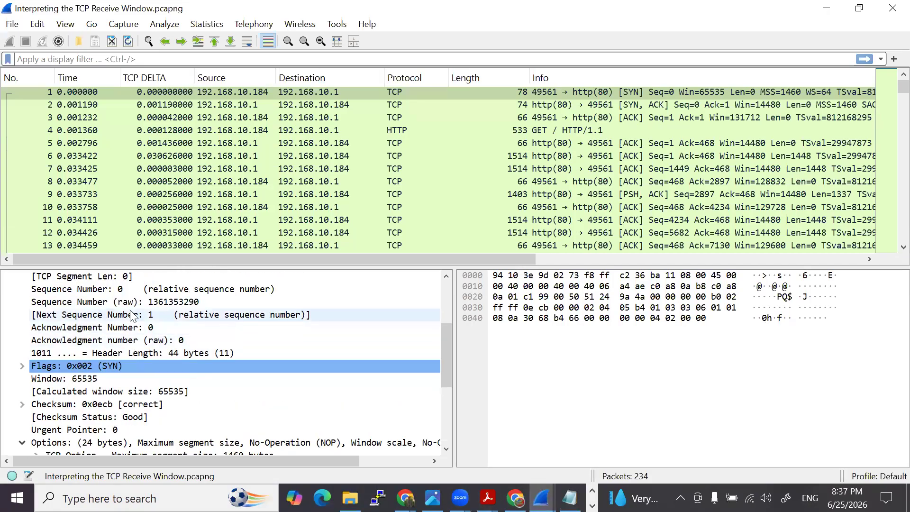
scroll(132, 316, "up", 1)
left_click_drag(435, 146, 541, 154)
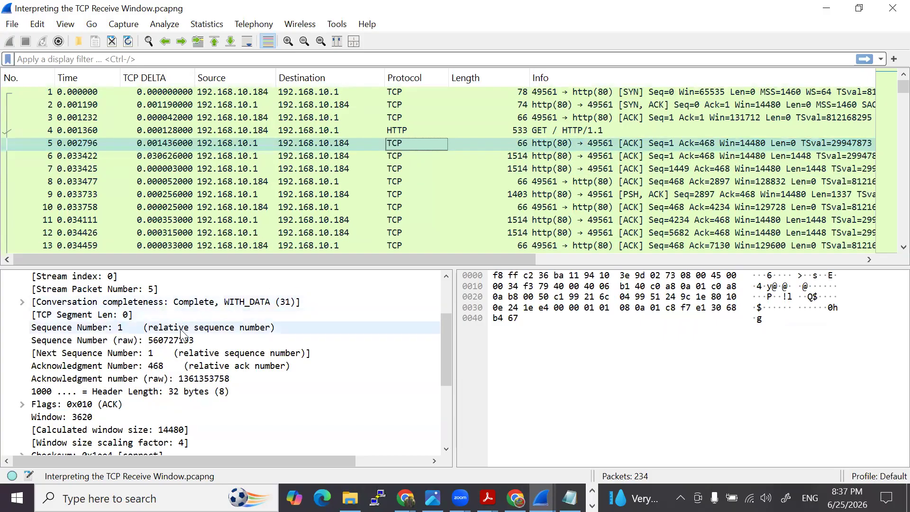
scroll(135, 380, "down", 4)
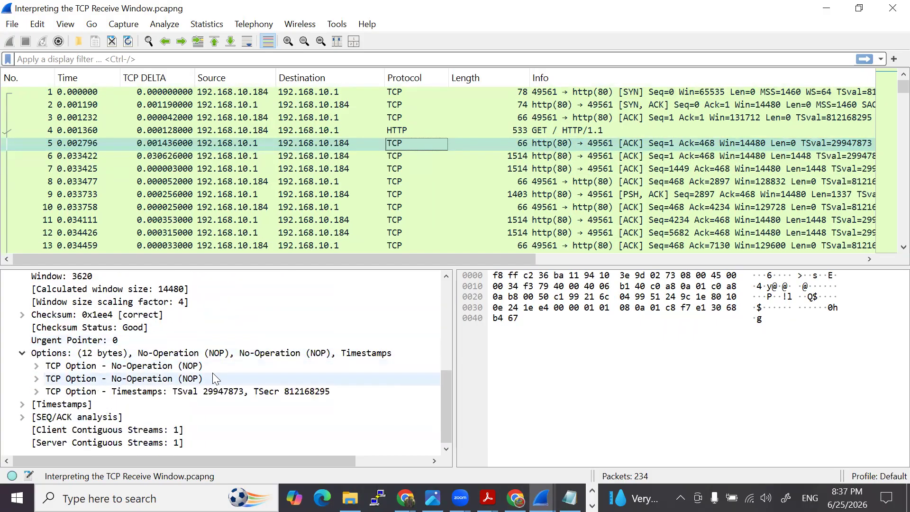
- Examine the TCP details of the HTTP GET in packet 4 and select its TCP Segment Len field
left_click(427, 128)
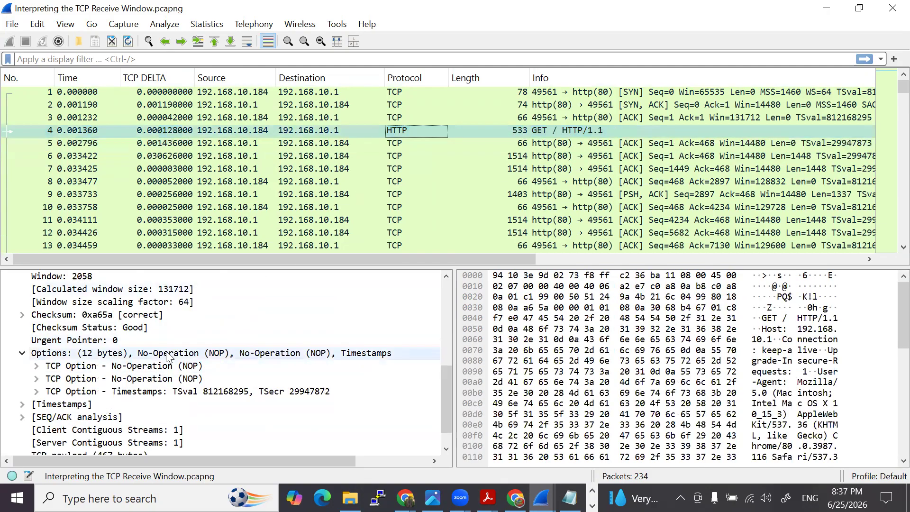
scroll(144, 338, "up", 1)
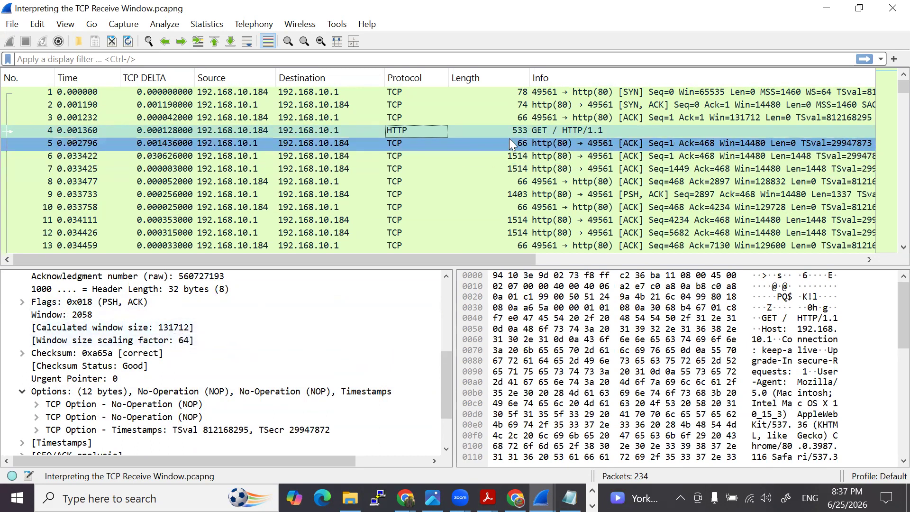
scroll(135, 349, "up", 2)
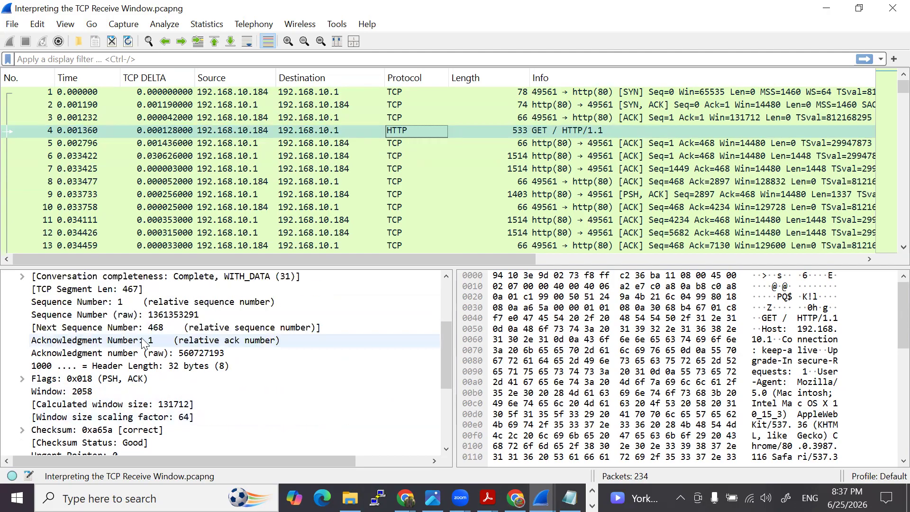
left_click(119, 289)
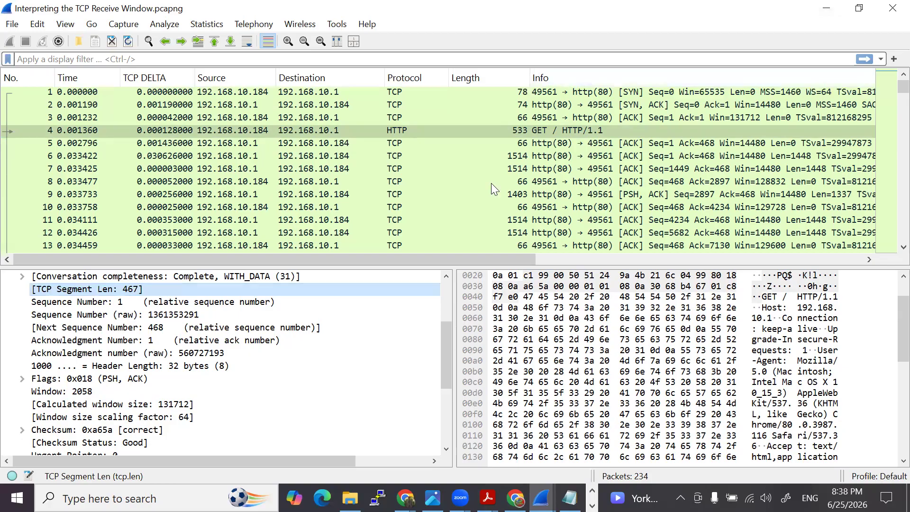
- Return to the PDF slide and highlight the Request's 65,535 window and the 1460 Bytes of both data segments
left_click(832, 8)
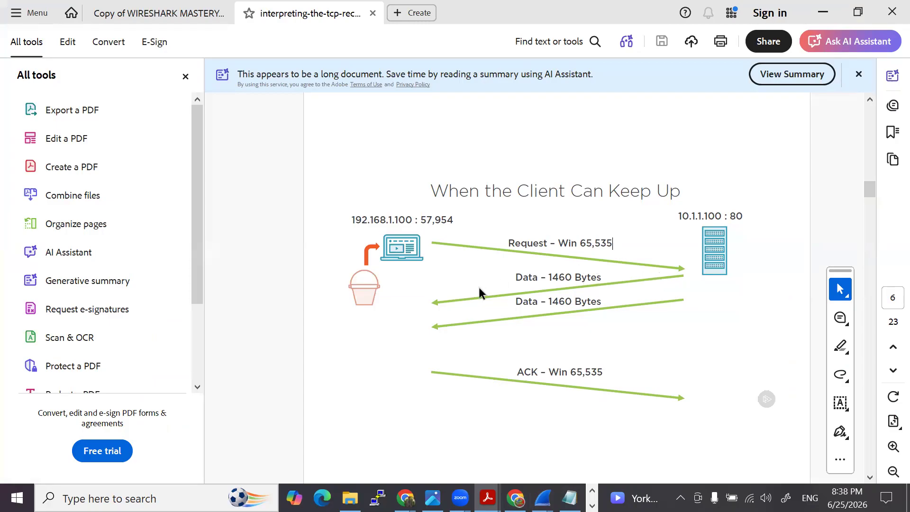
left_click_drag(580, 244, 613, 244)
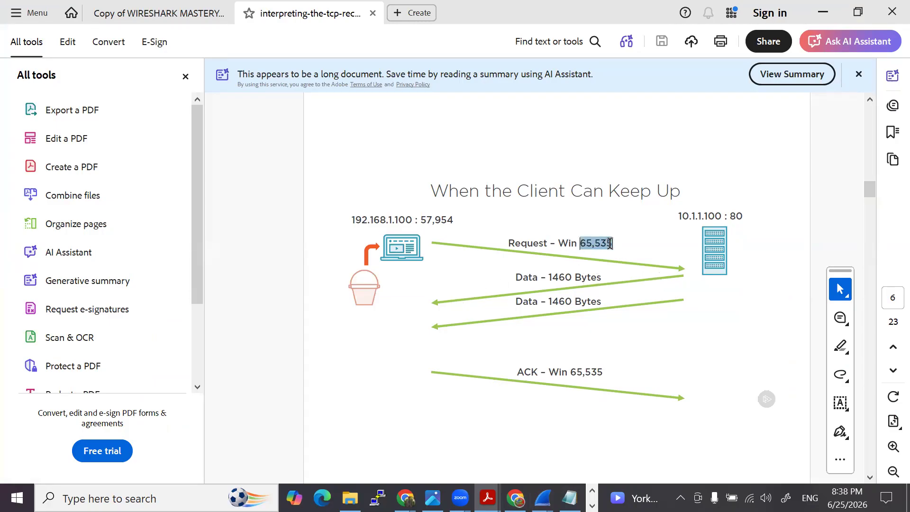
left_click(648, 222)
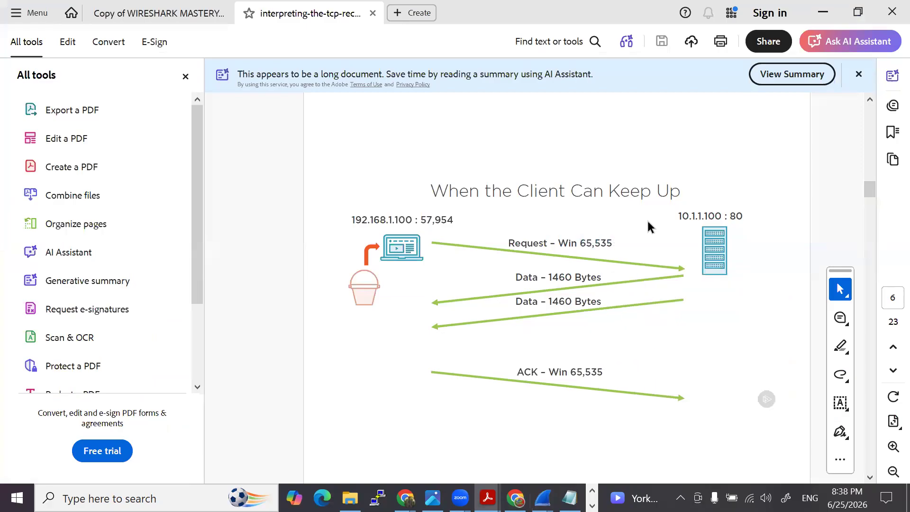
left_click_drag(548, 278, 601, 278)
left_click_drag(550, 302, 599, 301)
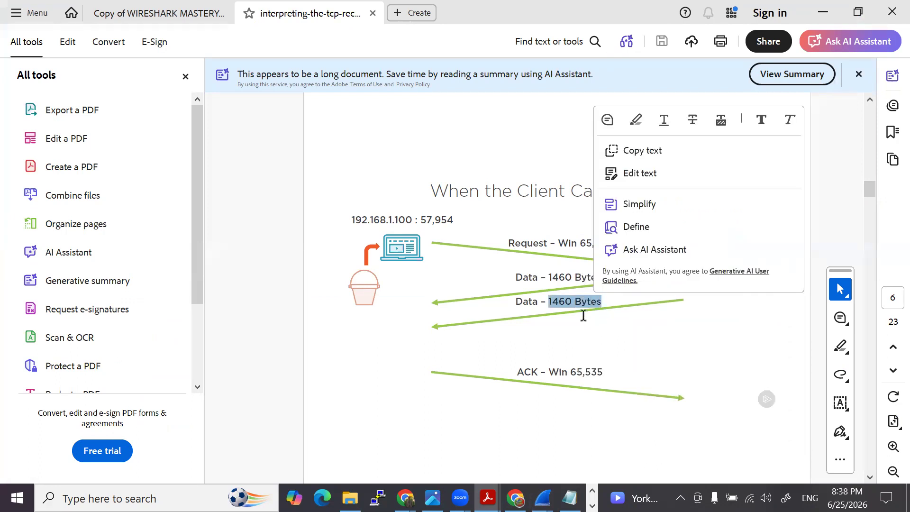
- Select the ACK's Win 65,535 text and the Request's Win 65,535 text on the When the Client Can Keep Up slide
left_click(590, 308)
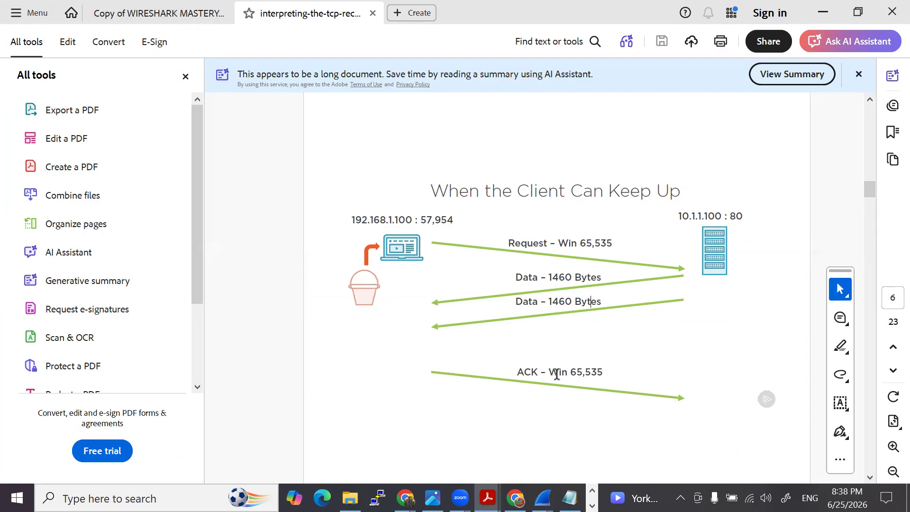
left_click_drag(548, 373, 603, 374)
left_click_drag(560, 239, 597, 244)
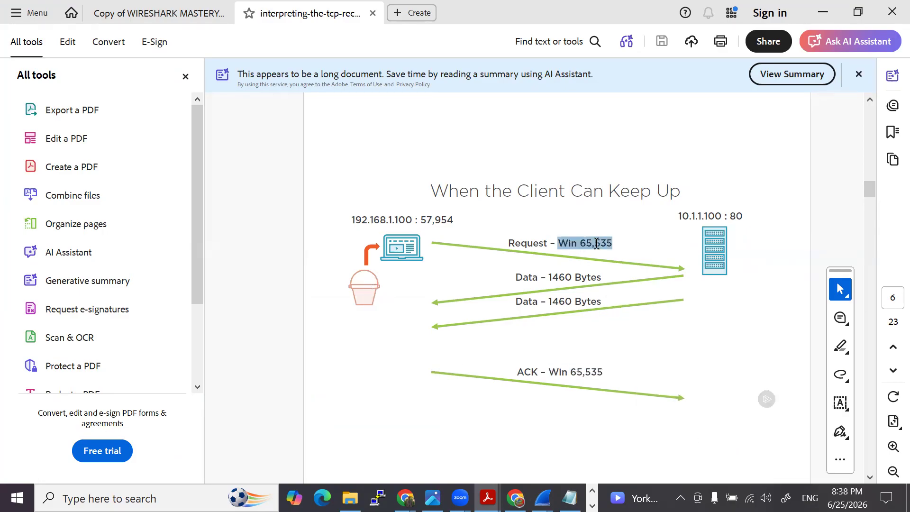
- Go to the When the Client Cannot Keep Up slide and select the Request's 65,535 and the ACK's Win 62,615
scroll(463, 275, "down", 2)
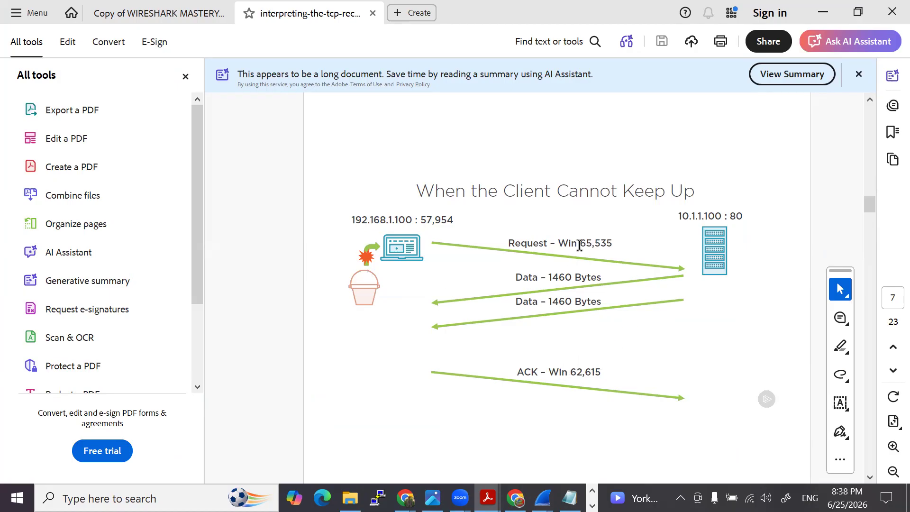
left_click_drag(580, 245, 614, 243)
left_click_drag(549, 372, 598, 372)
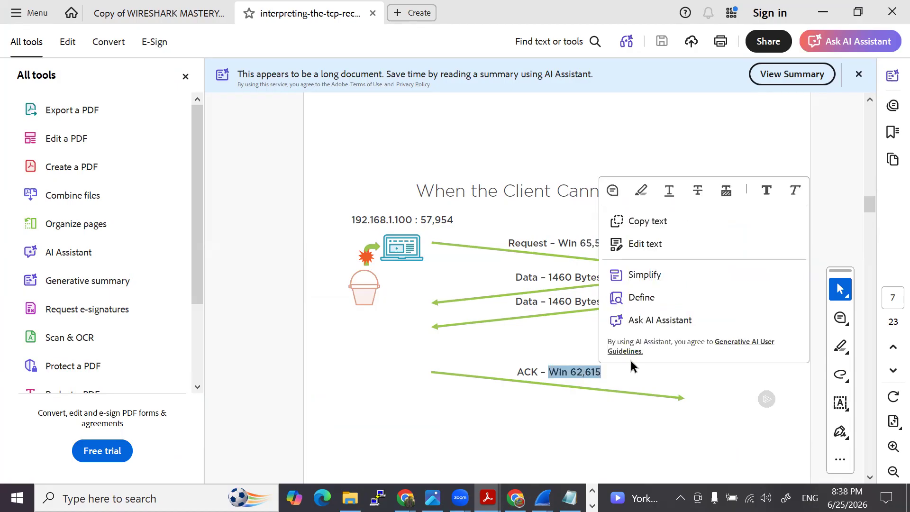
left_click(736, 384)
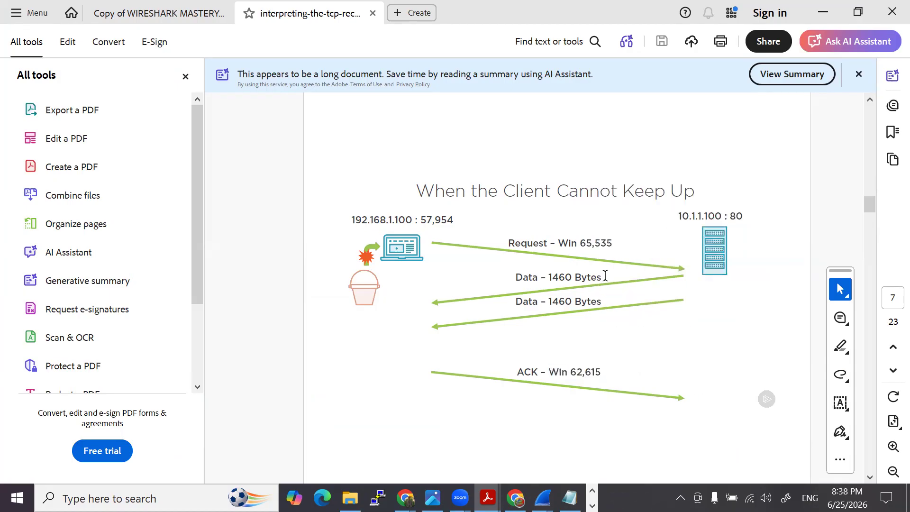
- Go to the What Does a Zero Window Mean? slide and select its title text
scroll(570, 310, "down", 3)
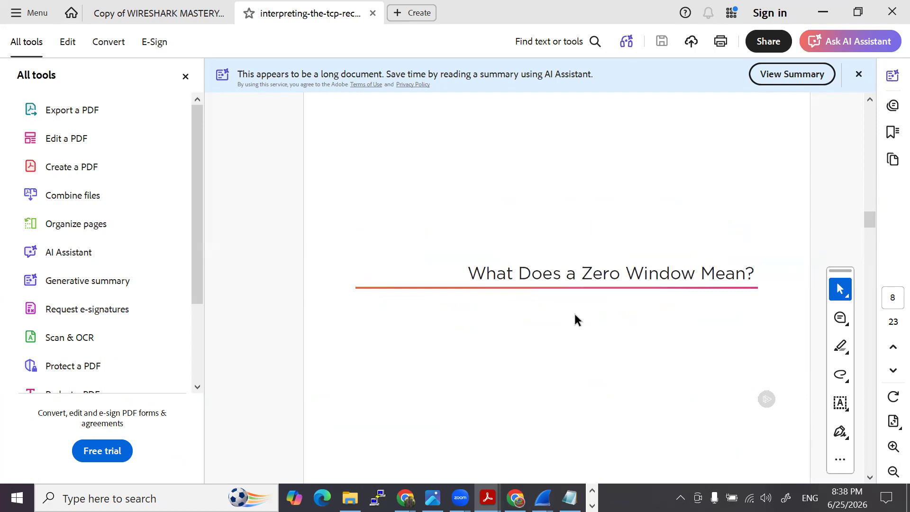
left_click_drag(470, 274, 714, 285)
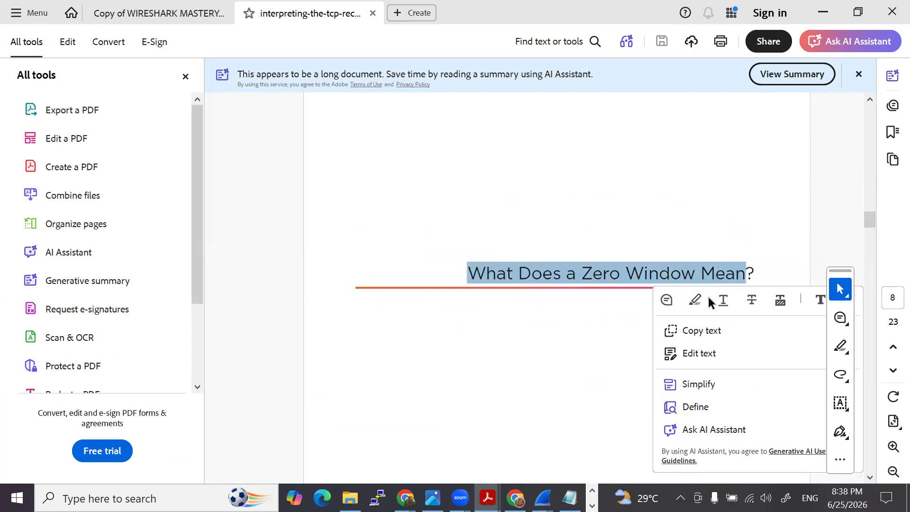
left_click(561, 350)
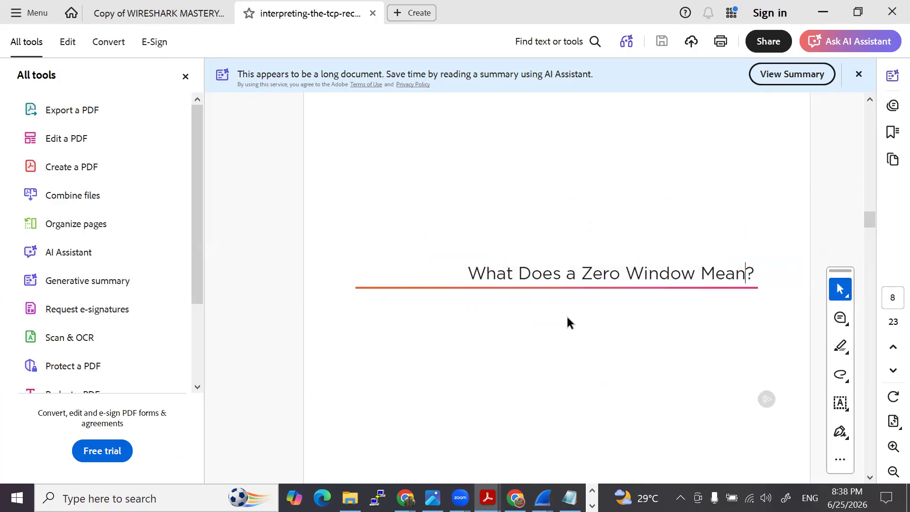
- On the Zero Windows slide, handwrite 2920 above the title, circle and underline Win 2,920, and circle Win 0 in red
scroll(567, 314, "down", 2)
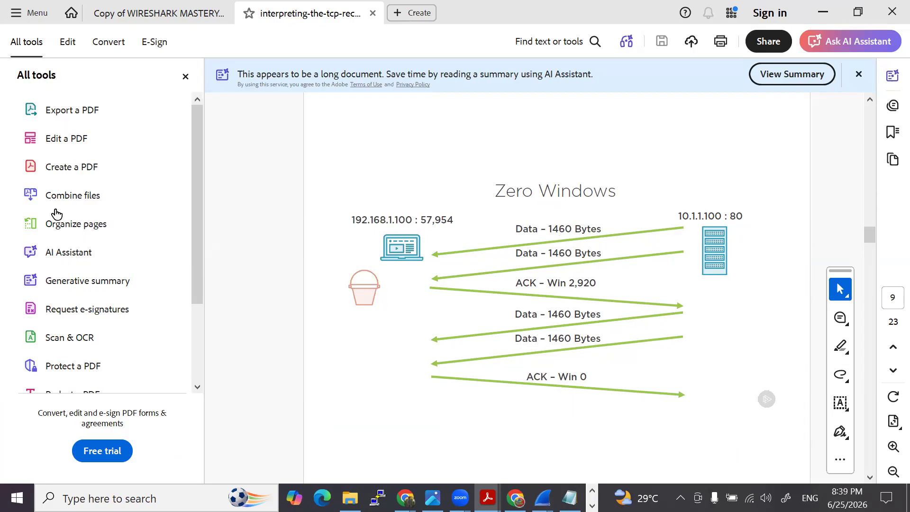
left_click_drag(421, 125, 455, 126)
mouse_move(466, 106)
left_mouse_down()
mouse_move(462, 124)
mouse_move(496, 122)
mouse_move(515, 101)
left_mouse_up()
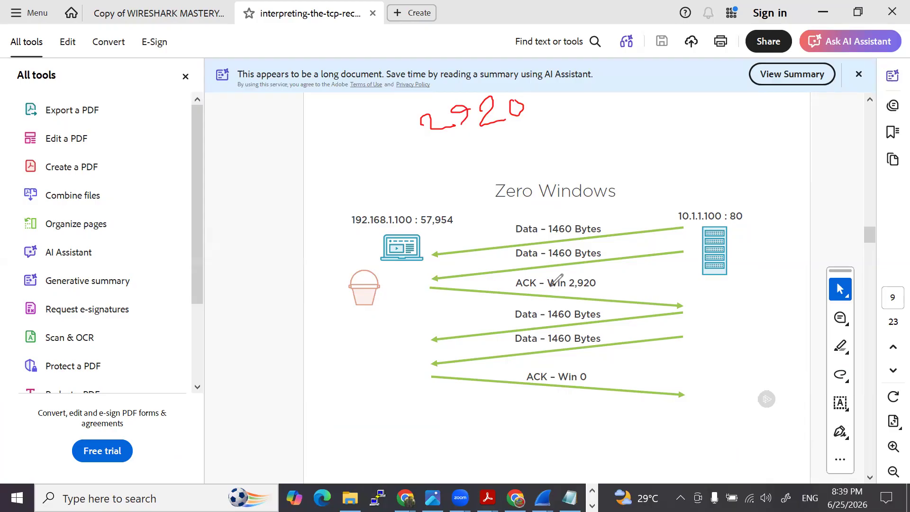
mouse_move(548, 280)
left_mouse_down()
mouse_move(588, 296)
mouse_move(611, 268)
mouse_move(560, 266)
mouse_move(546, 279)
left_mouse_up()
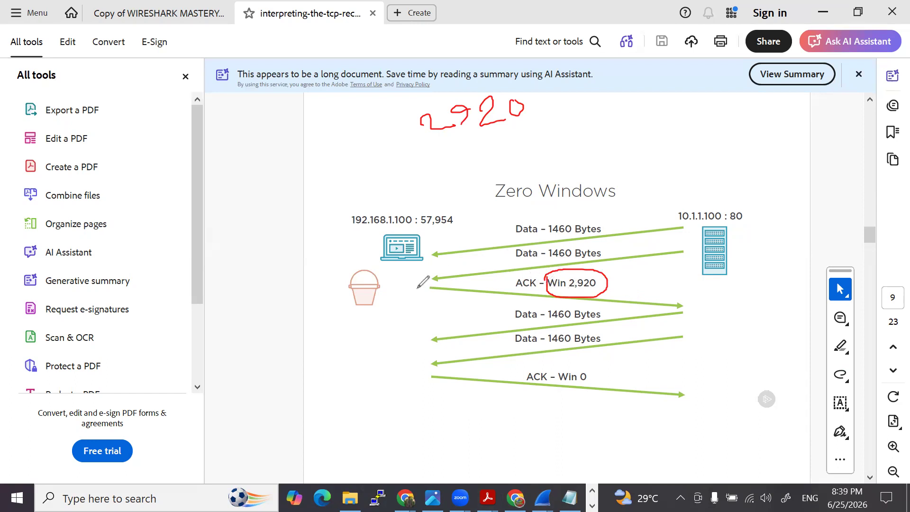
left_click_drag(551, 291, 592, 290)
mouse_move(569, 379)
left_mouse_down()
mouse_move(601, 371)
mouse_move(567, 377)
mouse_move(602, 382)
left_mouse_up()
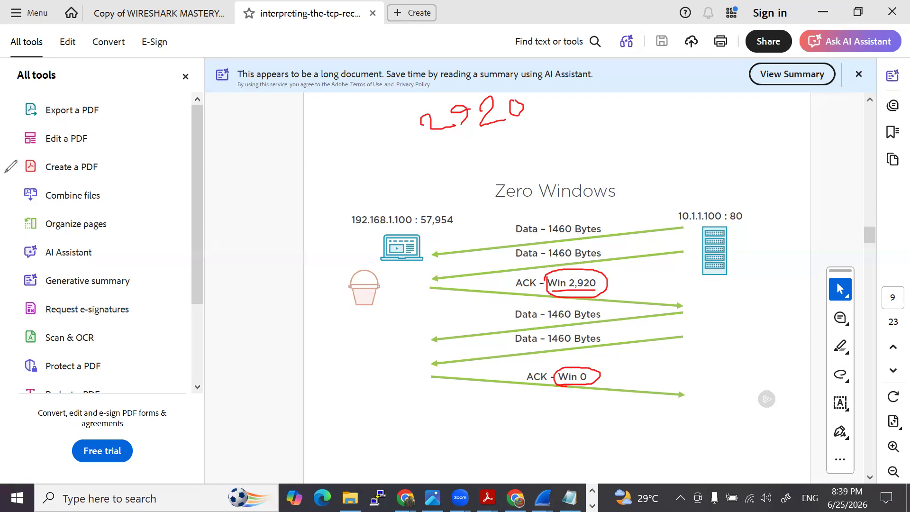
- Go to the What Causes a TCP Zero Window? slide, clear the red ink, and select the browser tabs, internal application and faster ingress causes
scroll(443, 248, "down", 2)
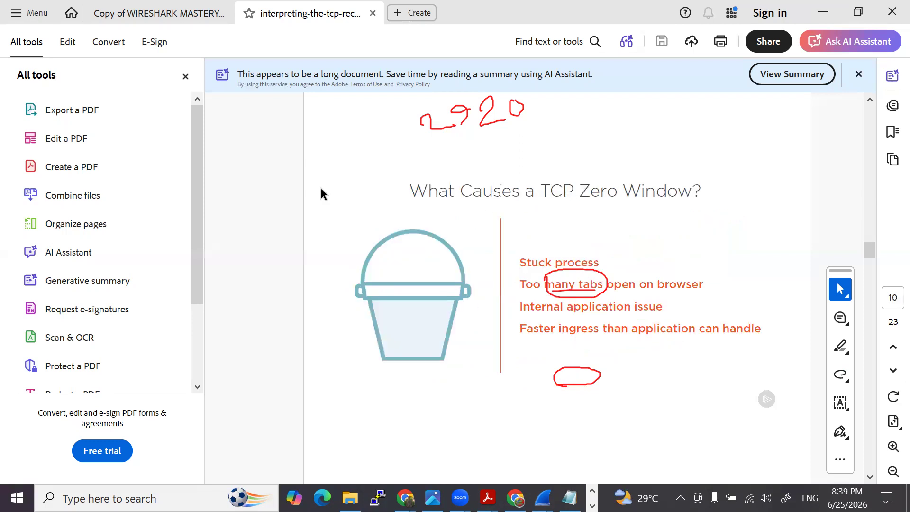
left_click(80, 333)
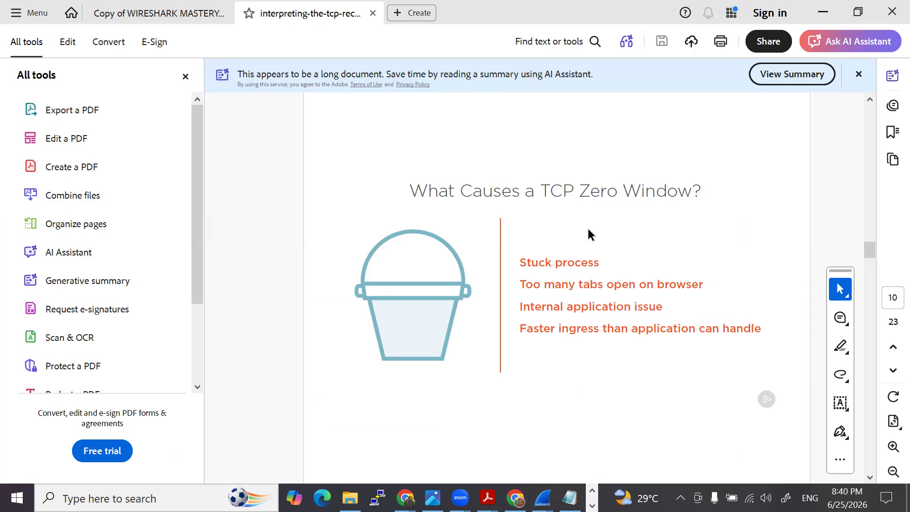
left_click_drag(521, 284, 717, 288)
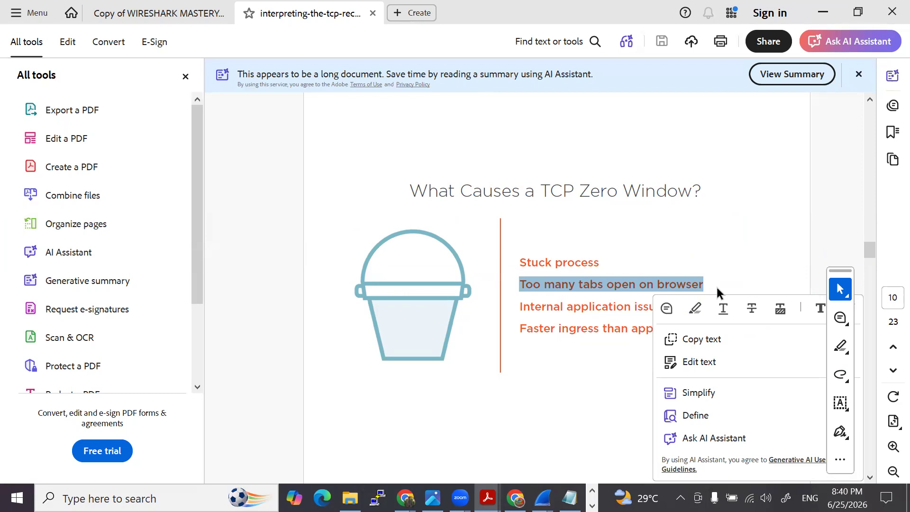
left_click(753, 261)
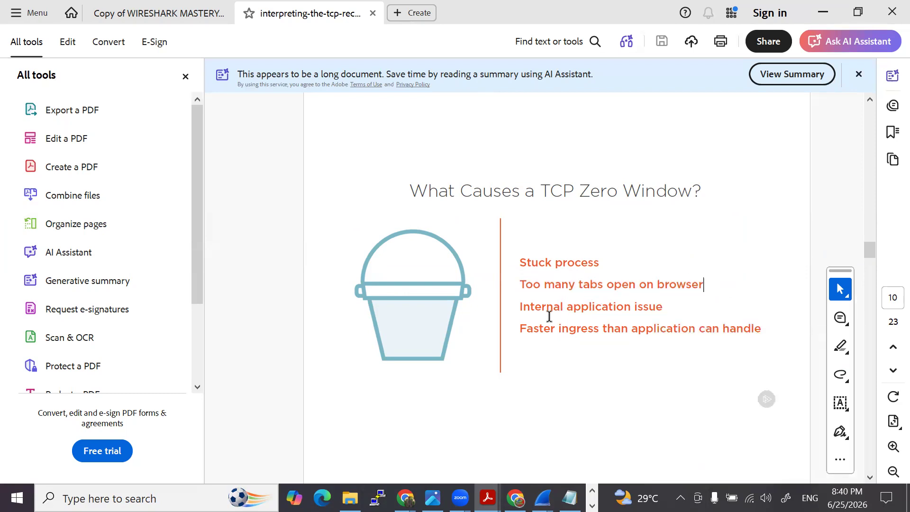
left_click_drag(521, 308, 603, 309)
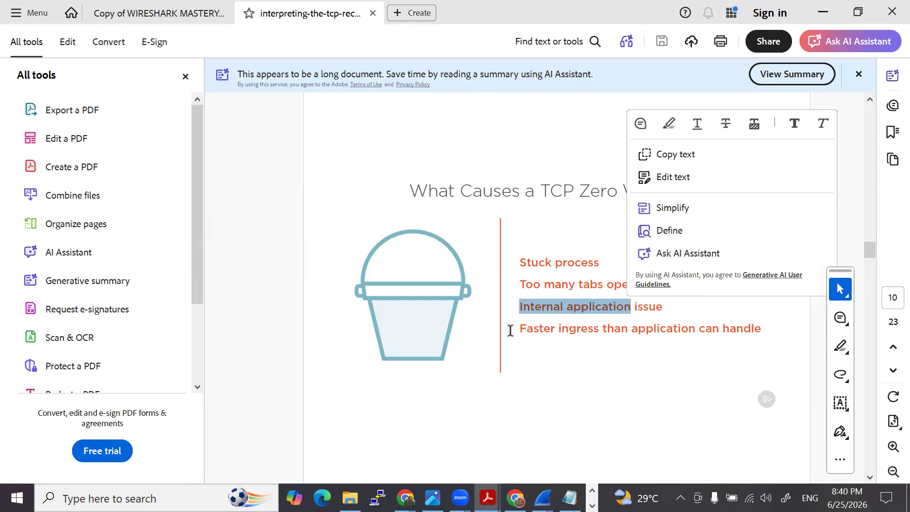
left_click_drag(521, 329, 754, 330)
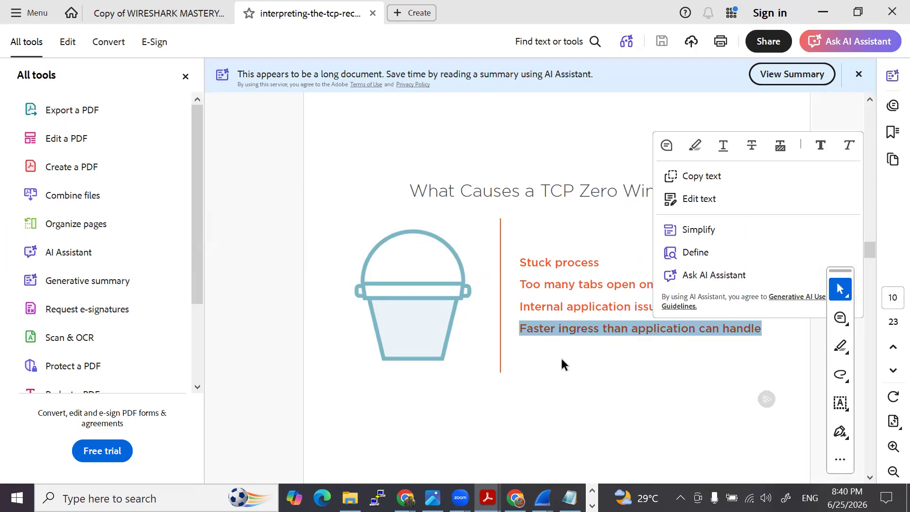
left_click(594, 356)
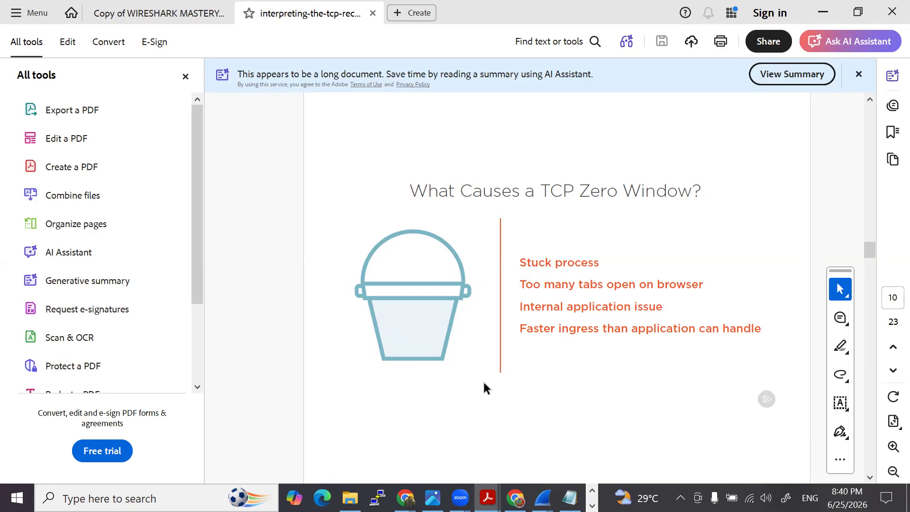
- Go to the How Can the TCP Receive Window Impact Performance? slide, select its title, and glance at the Receive Limits and Bandwidth slide
scroll(585, 315, "down", 3)
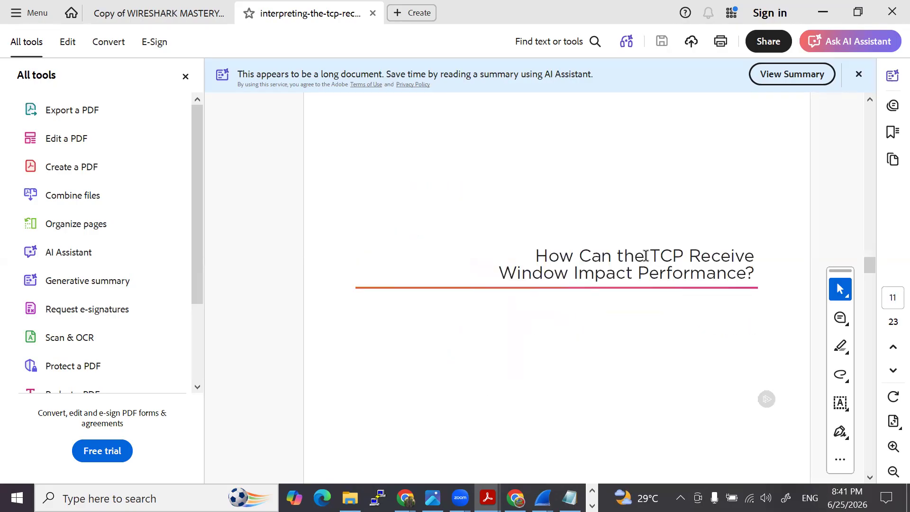
left_click_drag(537, 257, 755, 282)
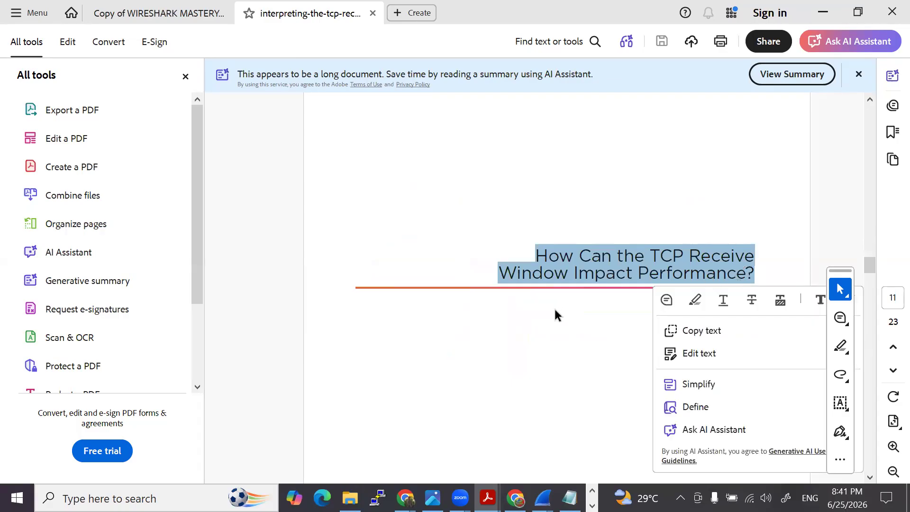
left_click(556, 310)
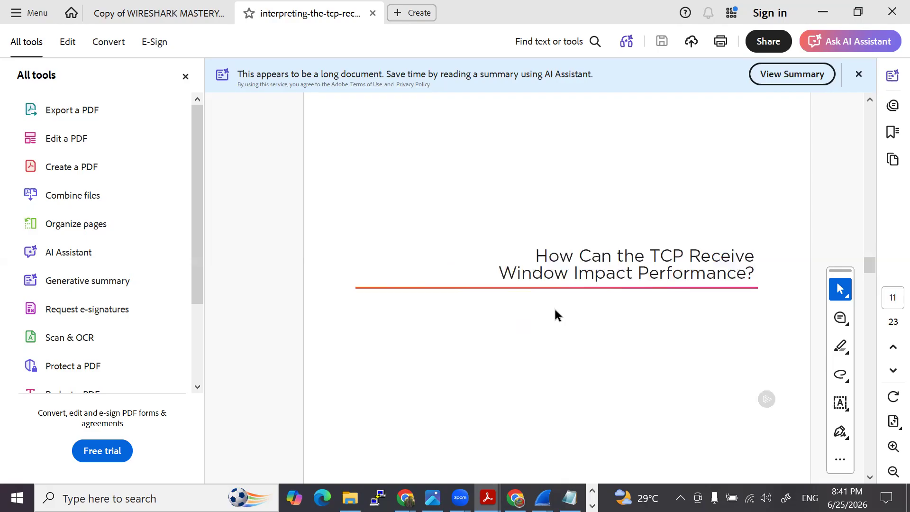
scroll(538, 287, "down", 2)
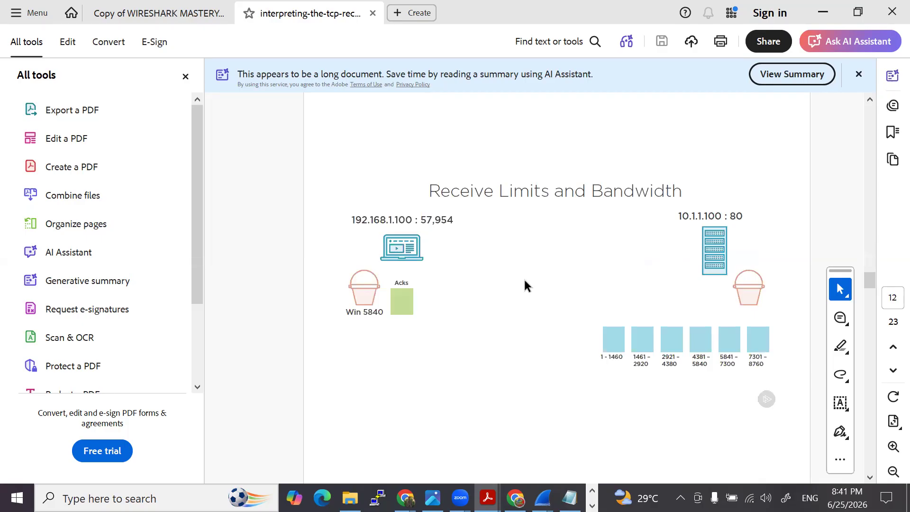
scroll(522, 282, "up", 2)
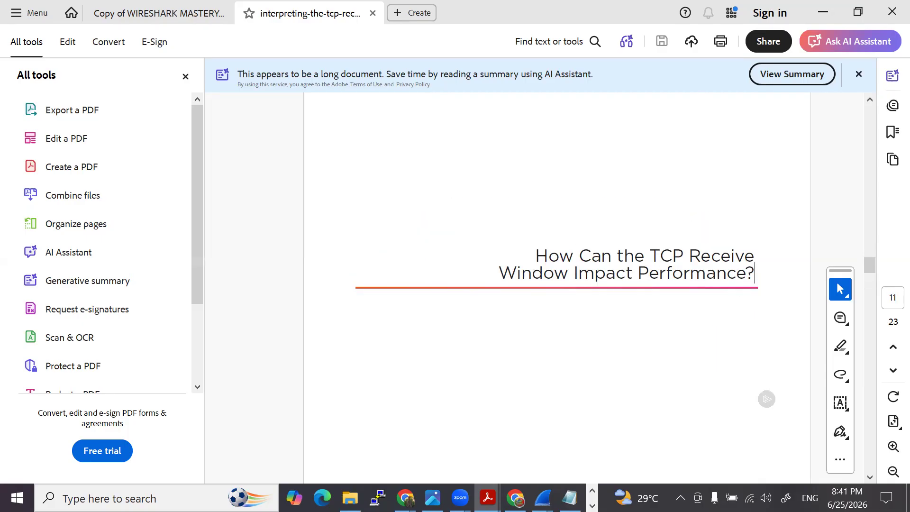
- Open the image tcp receive window explained.png and view it maximized
left_click(350, 498)
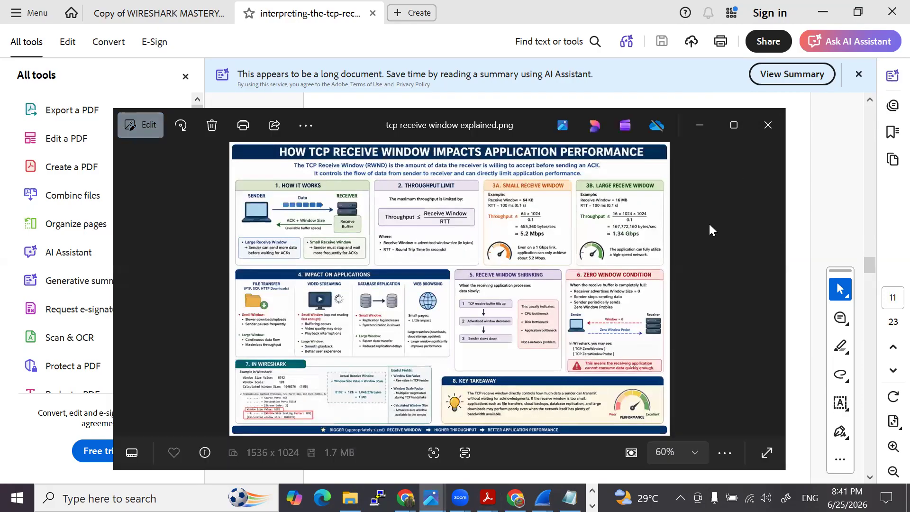
left_click(734, 126)
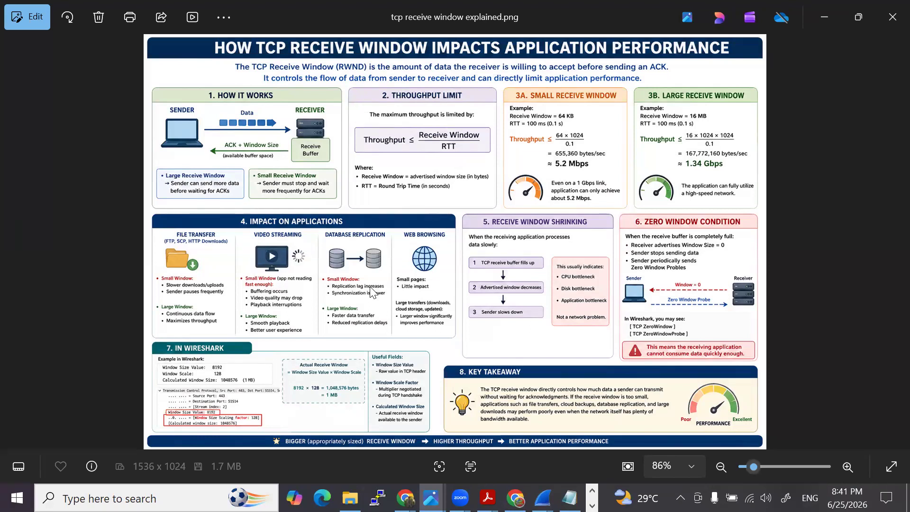
- Switch to a blank maximized Notepad window and draw a red client box labelled C and a server box labelled S
left_click(570, 498)
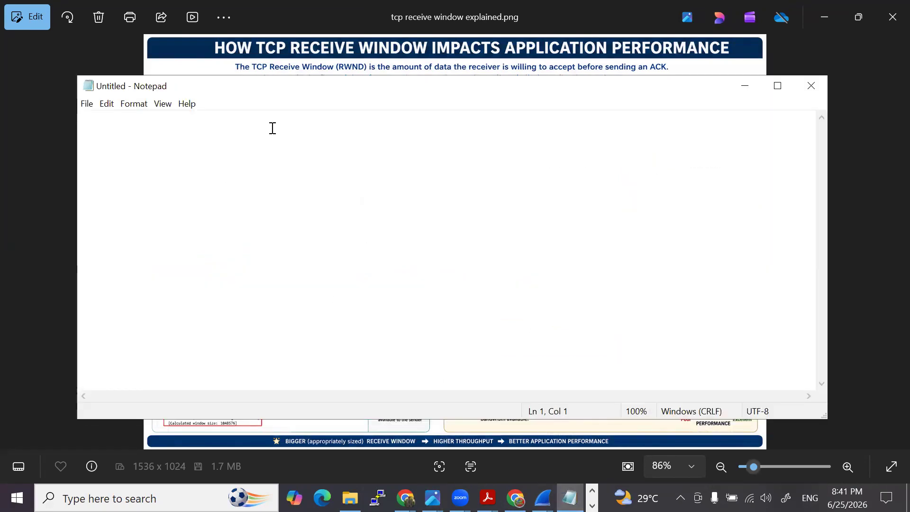
left_click(777, 85)
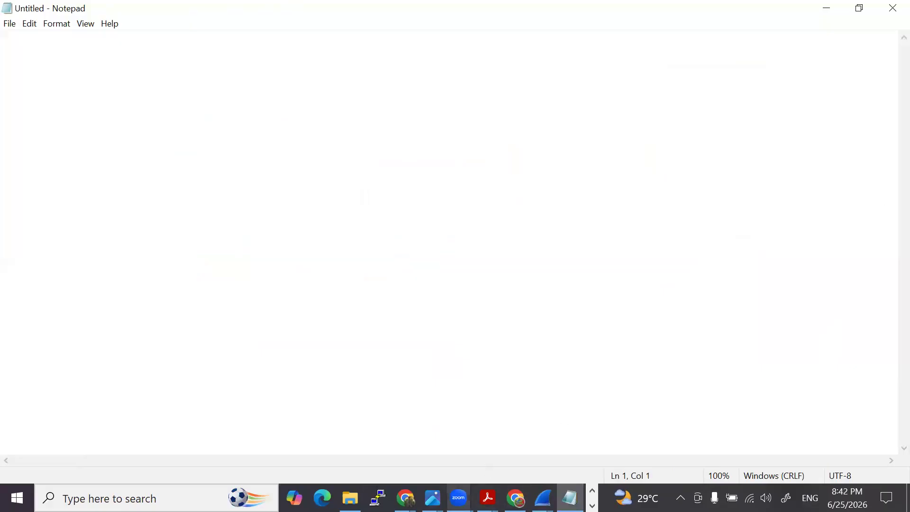
mouse_move(459, 498)
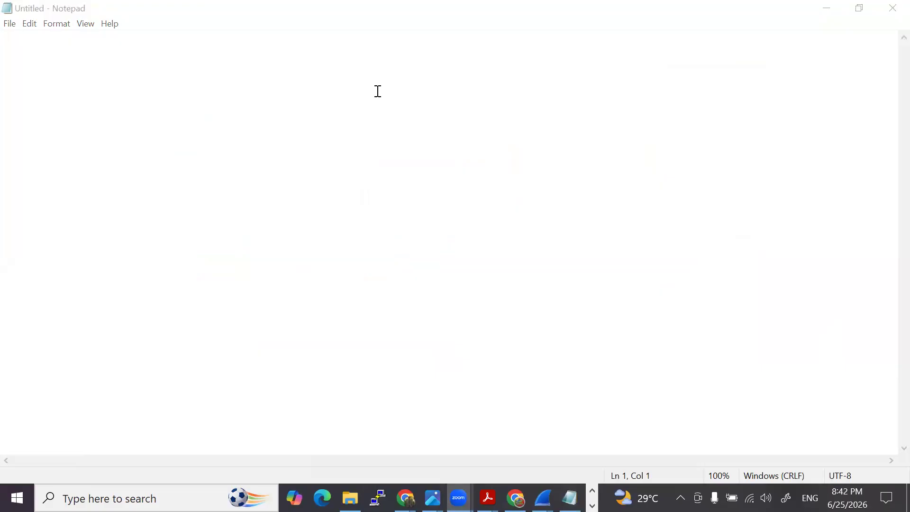
left_click(301, 198)
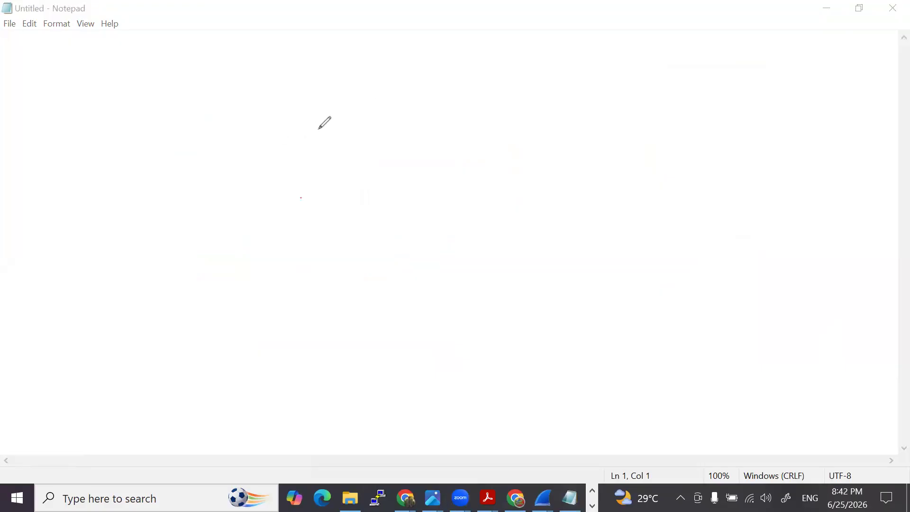
mouse_move(250, 137)
left_mouse_down()
mouse_move(316, 156)
mouse_move(268, 180)
mouse_move(261, 137)
mouse_move(290, 159)
left_mouse_up()
mouse_move(627, 104)
left_mouse_down()
mouse_move(624, 123)
mouse_move(681, 177)
mouse_move(639, 191)
left_mouse_up()
mouse_move(646, 132)
left_mouse_down()
mouse_move(634, 142)
mouse_move(643, 156)
left_mouse_up()
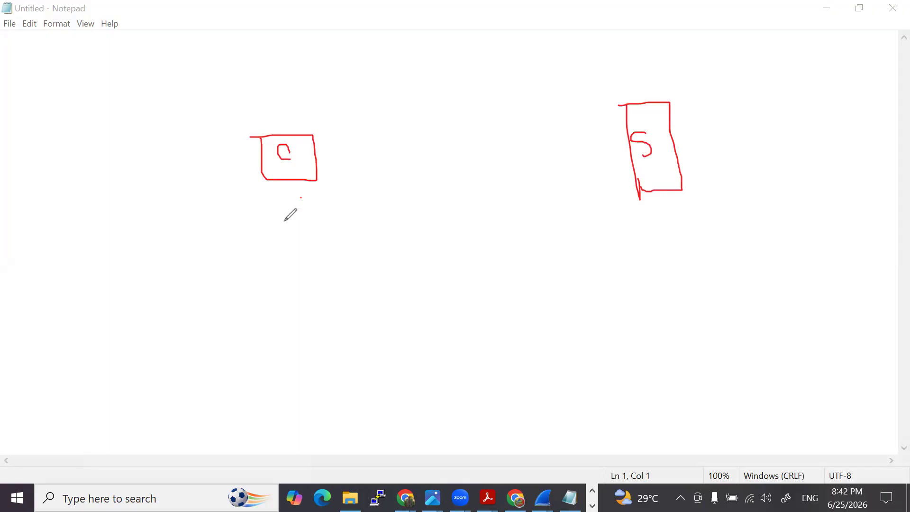
- Handwrite win = 65535 below the client box
mouse_move(231, 219)
left_mouse_down()
mouse_move(258, 216)
mouse_move(277, 230)
mouse_move(301, 216)
left_mouse_up()
left_click(260, 209)
mouse_move(289, 226)
left_mouse_down()
mouse_move(325, 215)
mouse_move(318, 230)
mouse_move(373, 223)
mouse_move(404, 205)
left_mouse_up()
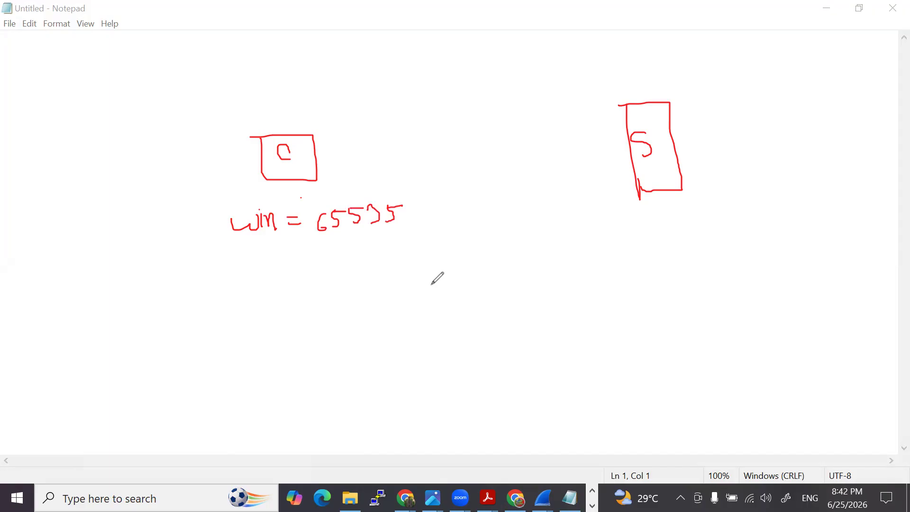
- Draw an arrow from the server towards the client labelled 1460, and underline the 65535 window value
mouse_move(637, 219)
left_mouse_down()
mouse_move(363, 270)
mouse_move(372, 283)
left_mouse_up()
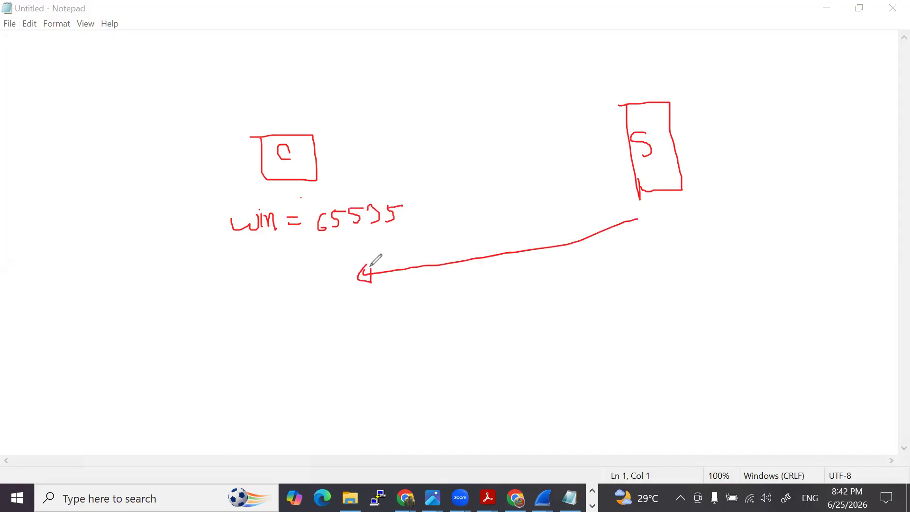
mouse_move(423, 237)
left_mouse_down()
mouse_move(425, 260)
mouse_move(447, 236)
mouse_move(446, 260)
mouse_move(474, 230)
left_mouse_up()
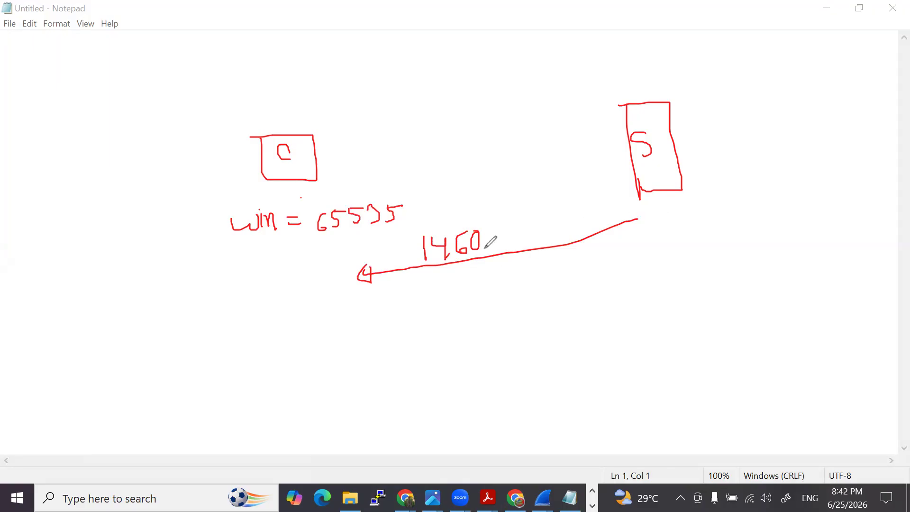
left_click_drag(316, 236, 408, 227)
- Draw two buffer buckets below the diagram, one on the client side and one on the server side
mouse_move(194, 343)
left_mouse_down()
mouse_move(218, 339)
mouse_move(164, 359)
mouse_move(176, 385)
mouse_move(215, 352)
left_mouse_up()
mouse_move(530, 331)
left_mouse_down()
mouse_move(552, 327)
mouse_move(529, 332)
mouse_move(542, 364)
mouse_move(583, 331)
left_mouse_up()
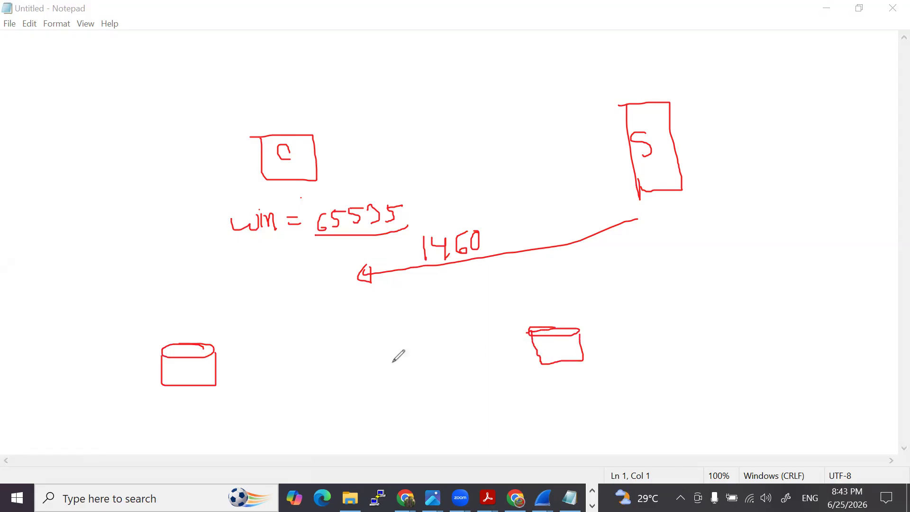
- Draw a pipe between the two buckets with arrows from the client bucket into it and out to the server bucket, plus a stick figure beside the server bucket
mouse_move(236, 312)
left_mouse_down()
mouse_move(222, 326)
mouse_move(235, 313)
mouse_move(483, 297)
mouse_move(519, 300)
mouse_move(524, 313)
mouse_move(364, 340)
mouse_move(228, 338)
left_mouse_up()
mouse_move(173, 340)
left_mouse_down()
mouse_move(188, 327)
mouse_move(228, 330)
left_mouse_up()
mouse_move(517, 308)
left_mouse_down()
mouse_move(549, 314)
mouse_move(554, 327)
left_mouse_up()
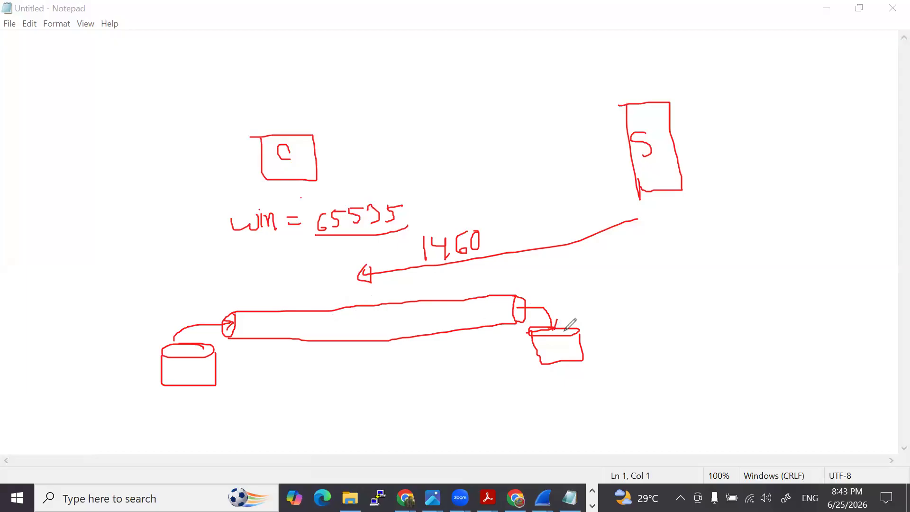
mouse_move(617, 280)
left_mouse_down()
mouse_move(607, 285)
mouse_move(624, 319)
mouse_move(635, 301)
mouse_move(633, 327)
left_mouse_up()
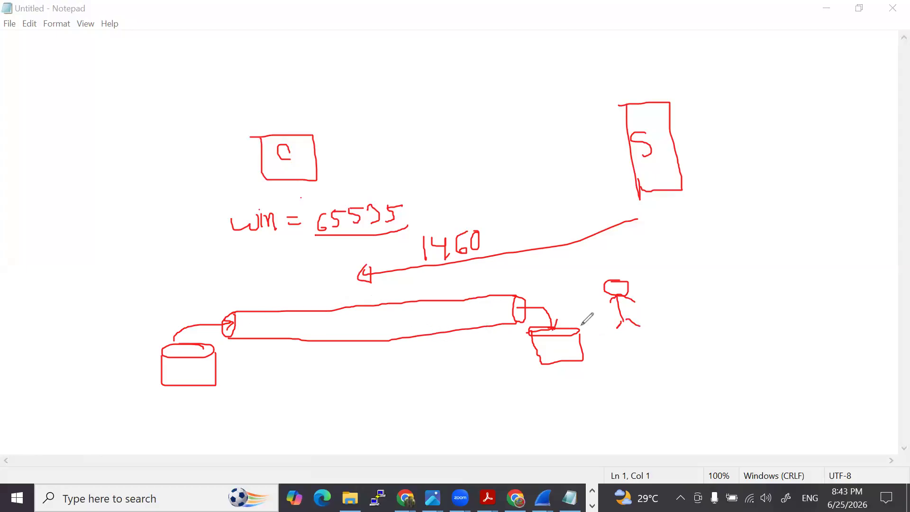
- Sketch flow lines through the pipe into the server-side bucket, mark that bucket as filled, and draw a barrier line at the pipe's inlet
left_click(552, 340)
mouse_move(556, 340)
left_mouse_down()
mouse_move(569, 340)
mouse_move(553, 340)
left_mouse_up()
left_click_drag(246, 322, 482, 313)
mouse_move(326, 332)
left_mouse_down()
mouse_move(482, 310)
mouse_move(553, 326)
mouse_move(542, 323)
mouse_move(567, 309)
left_mouse_up()
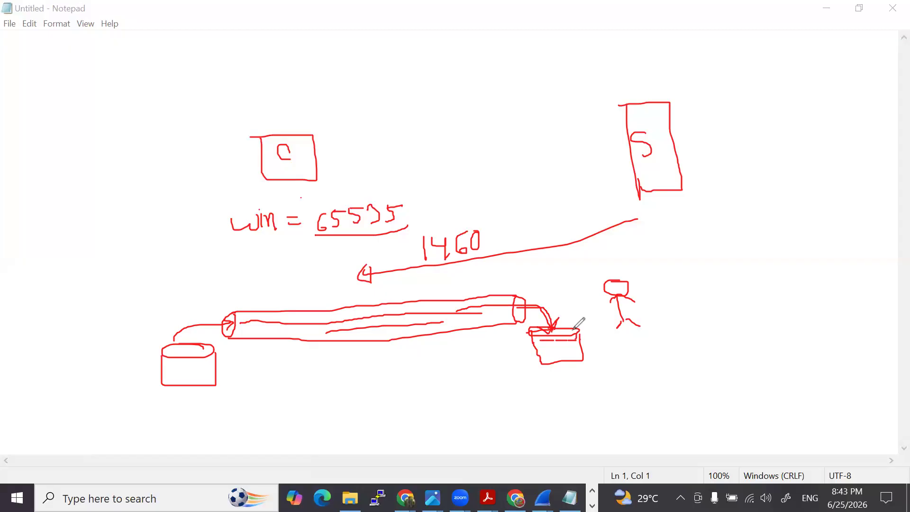
mouse_move(549, 329)
left_mouse_down()
mouse_move(583, 329)
mouse_move(542, 333)
left_mouse_up()
mouse_move(218, 301)
left_mouse_down()
mouse_move(219, 340)
mouse_move(401, 306)
mouse_move(501, 304)
mouse_move(558, 327)
left_mouse_up()
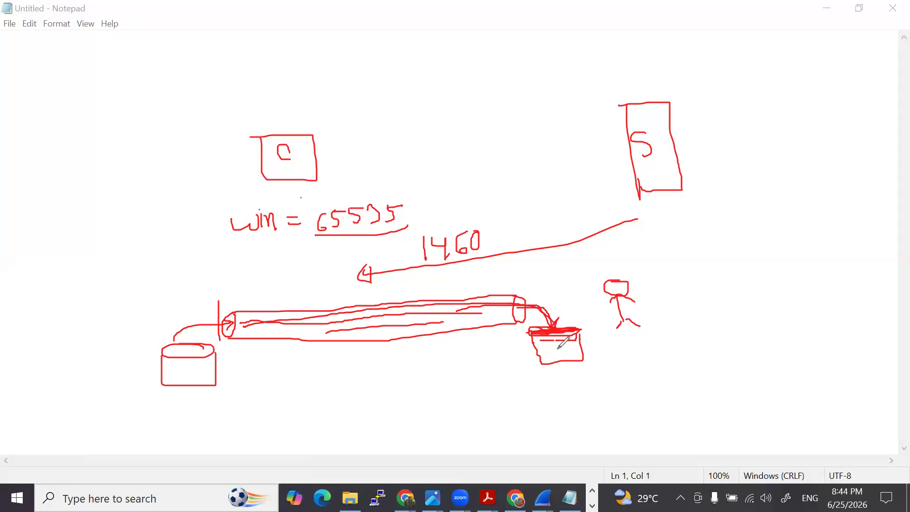
- Erase the buckets, pipe and stick figure, and circle the 65535 window value
left_click(5, 290)
mouse_move(223, 317)
left_mouse_down()
mouse_move(162, 389)
mouse_move(230, 337)
mouse_move(415, 324)
mouse_move(517, 305)
mouse_move(535, 335)
mouse_move(579, 335)
mouse_move(612, 287)
mouse_move(632, 319)
left_mouse_up()
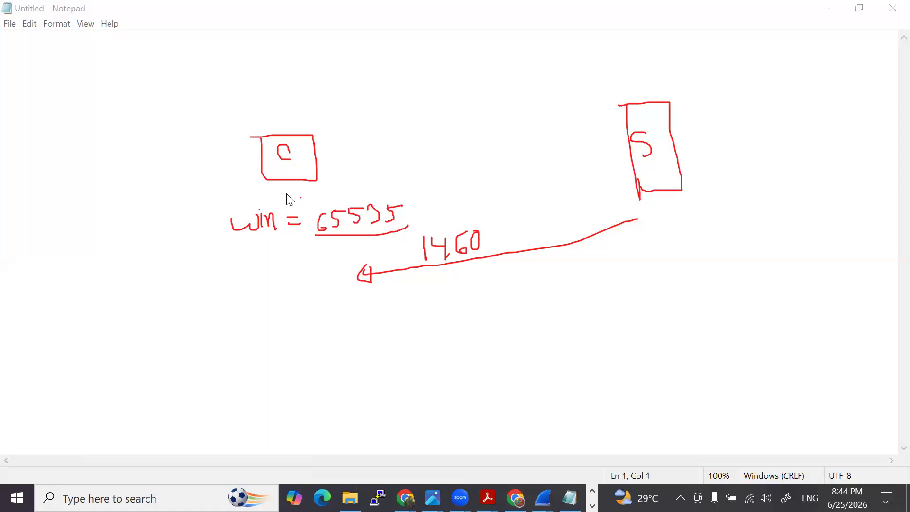
left_click_drag(350, 241, 409, 227)
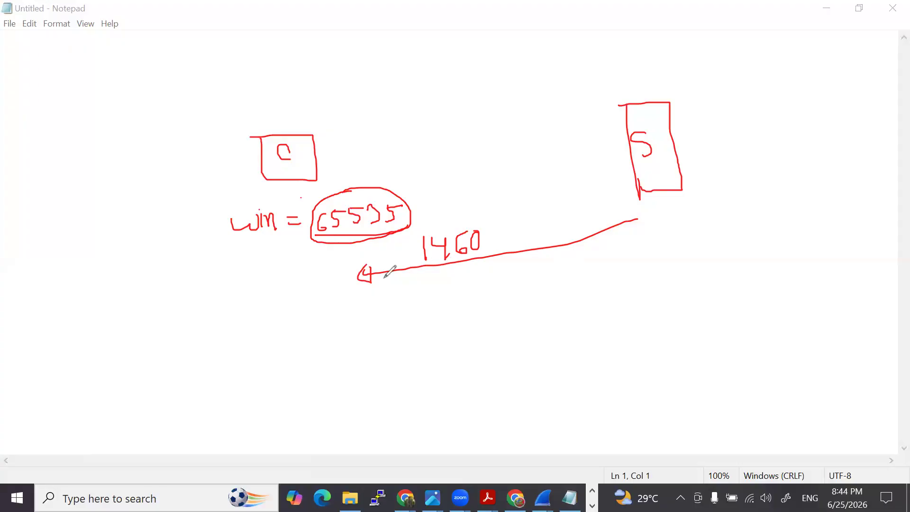
- Draw a client-side arrow labelled A and four more arrows from the server towards the client, and circle the 65535 value again
mouse_move(284, 334)
left_mouse_down()
mouse_move(373, 327)
mouse_move(358, 345)
mouse_move(328, 350)
left_mouse_up()
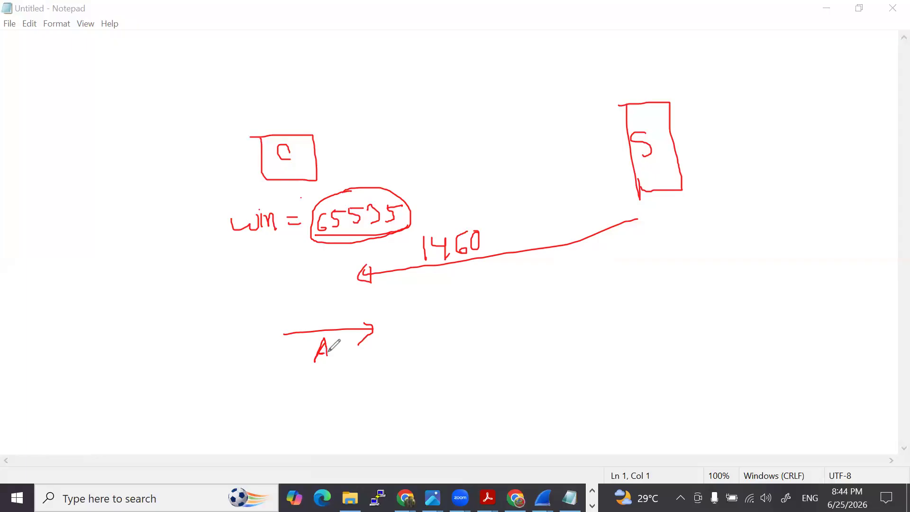
mouse_move(646, 242)
left_mouse_down()
mouse_move(376, 303)
mouse_move(391, 310)
left_mouse_up()
mouse_move(648, 276)
left_mouse_down()
mouse_move(384, 341)
mouse_move(399, 346)
left_mouse_up()
mouse_move(652, 321)
left_mouse_down()
mouse_move(402, 374)
mouse_move(415, 381)
left_mouse_up()
mouse_move(660, 360)
left_mouse_down()
mouse_move(413, 412)
mouse_move(425, 423)
left_mouse_up()
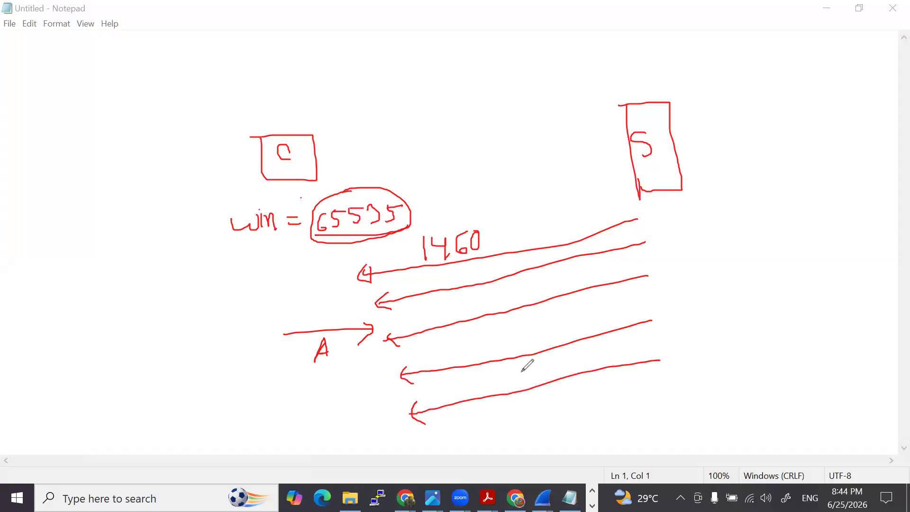
mouse_move(311, 220)
left_mouse_down()
mouse_move(374, 246)
mouse_move(349, 176)
mouse_move(327, 234)
mouse_move(363, 241)
left_mouse_up()
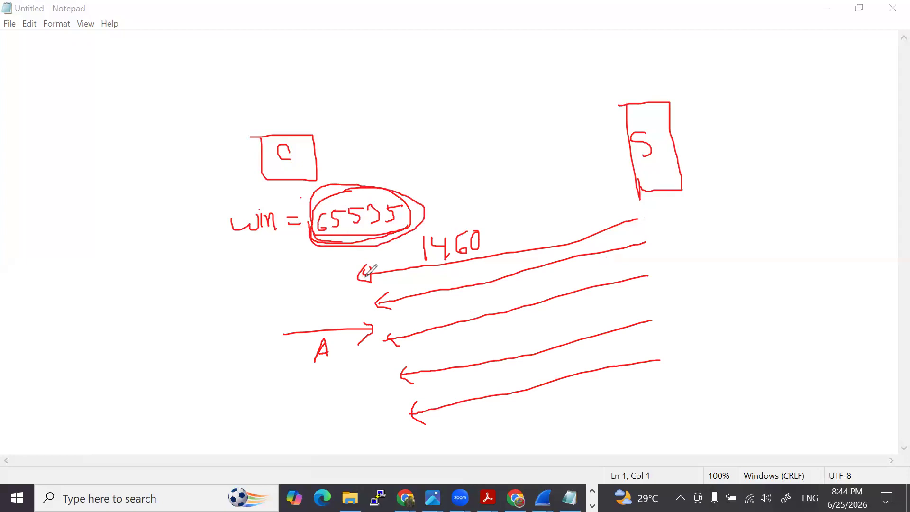
- Draw a horizontal pipe between the client and server boxes, and clear all drawings from the page
mouse_move(402, 141)
left_mouse_down()
mouse_move(393, 156)
mouse_move(539, 127)
mouse_move(571, 148)
left_mouse_up()
left_click_drag(400, 158, 569, 149)
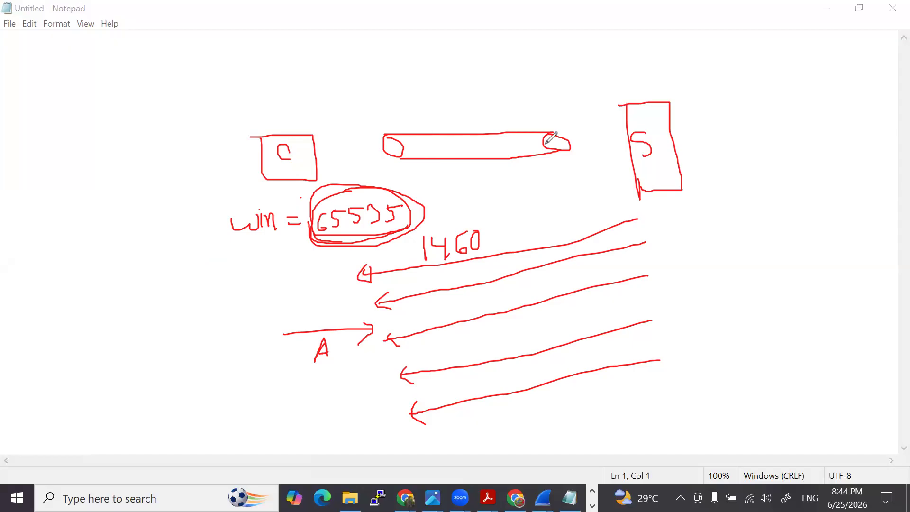
left_click(658, 117)
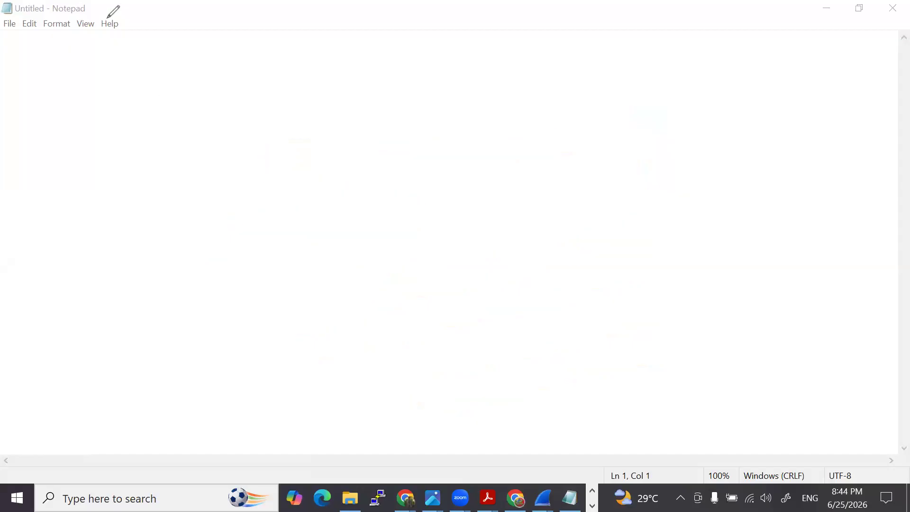
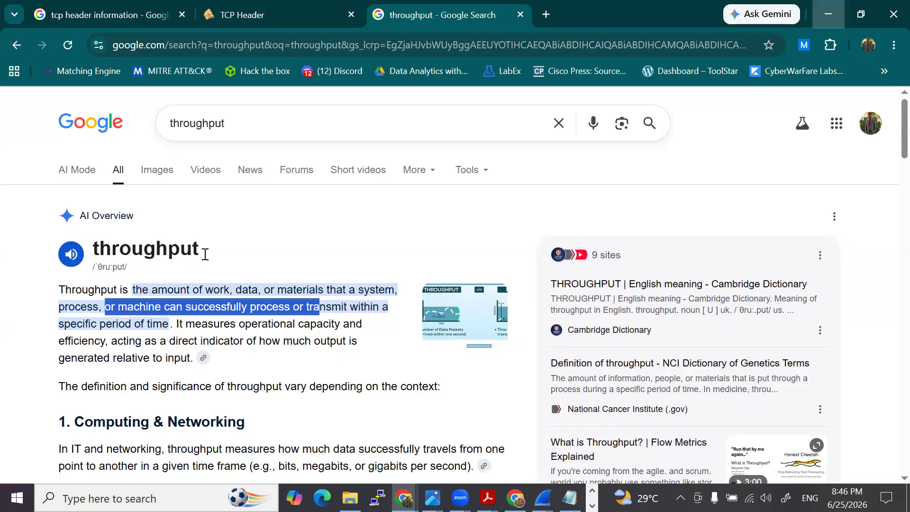
- Minimize the search results and the TCP receive window infographic, and switch to the Wireshark capture
left_click(829, 14)
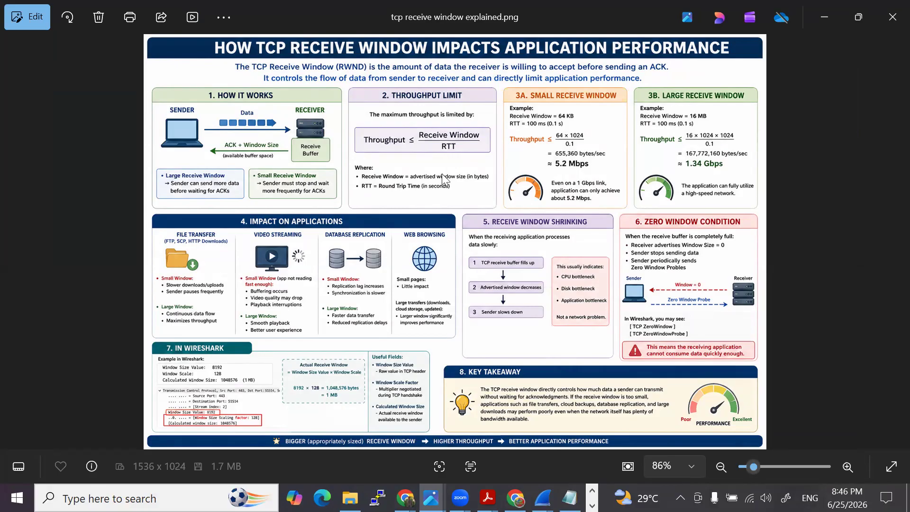
left_click(838, 18)
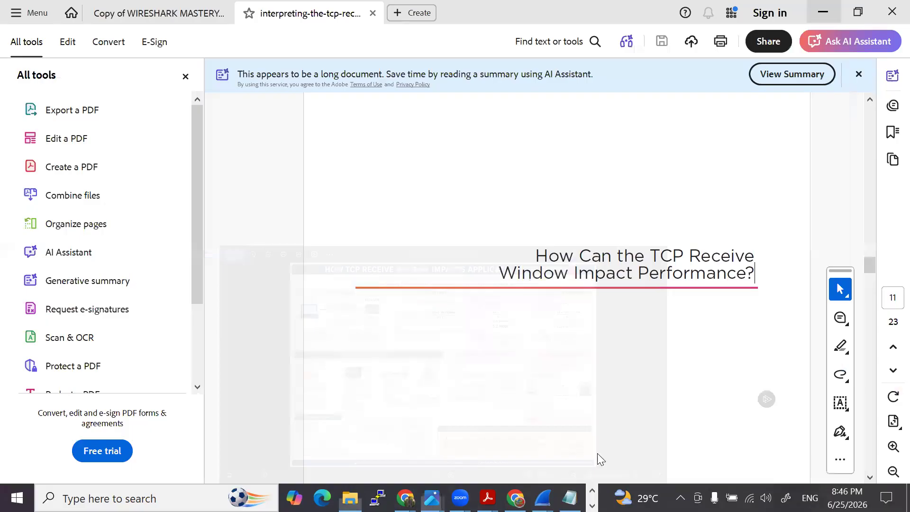
left_click(542, 498)
left_click(72, 92)
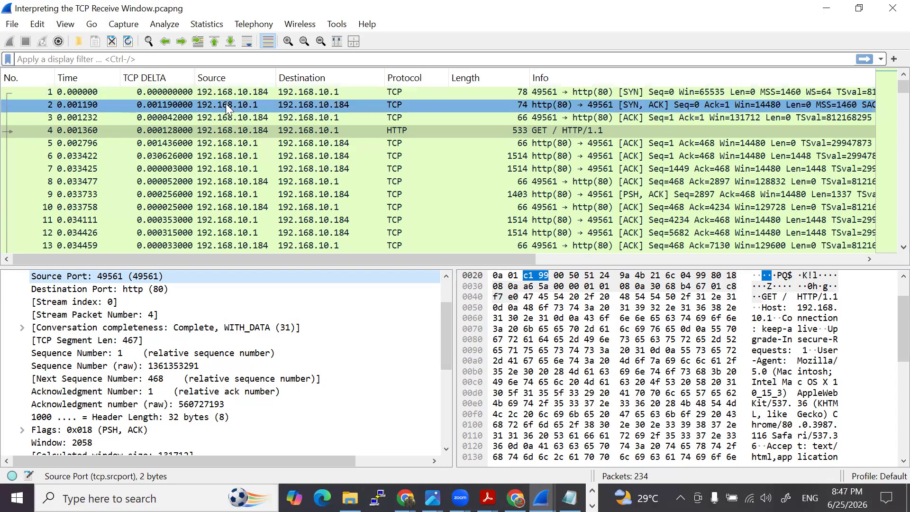
- Examine the source and destination addresses of the three TCP handshake packets
left_click(266, 118)
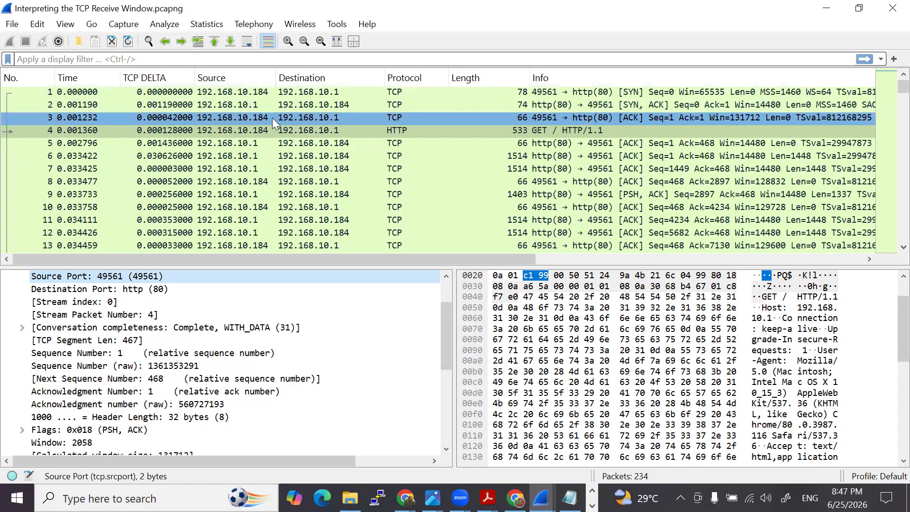
left_click(238, 93)
left_click(253, 129)
left_click(255, 117)
left_click(256, 108)
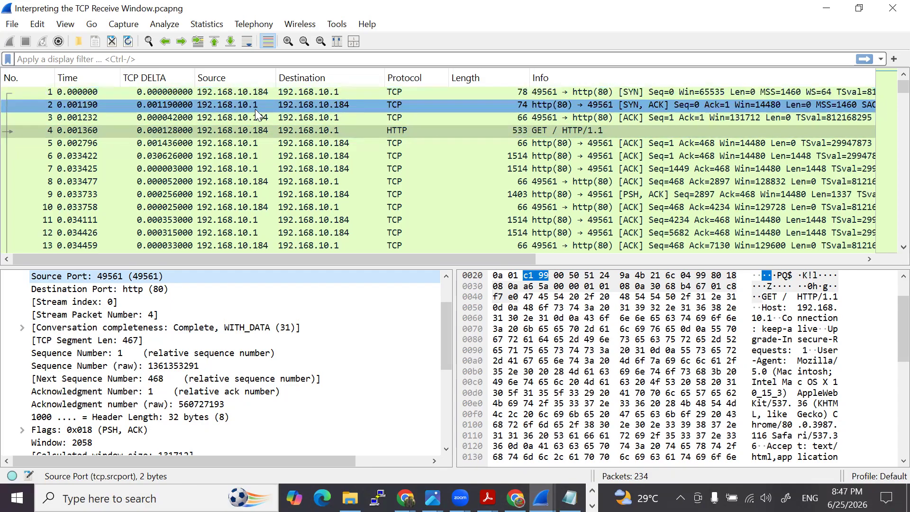
left_click(251, 118)
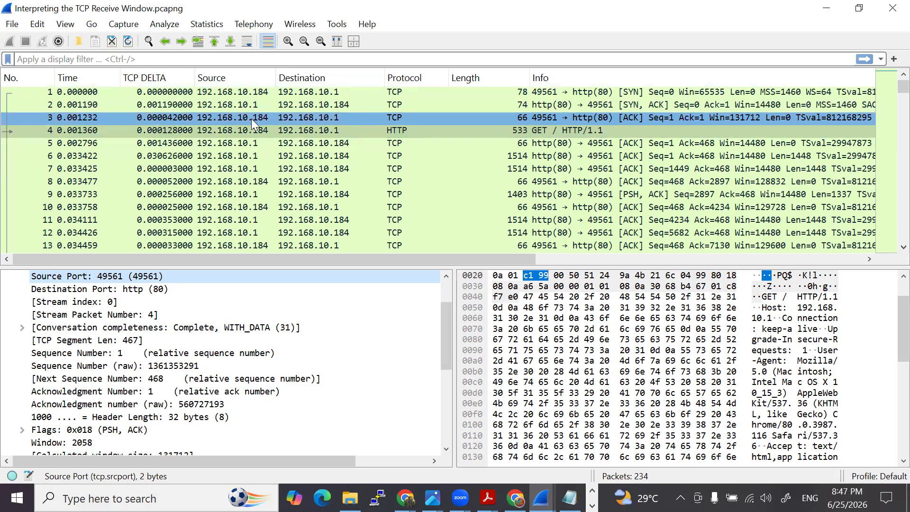
left_click(222, 94)
left_click(228, 105)
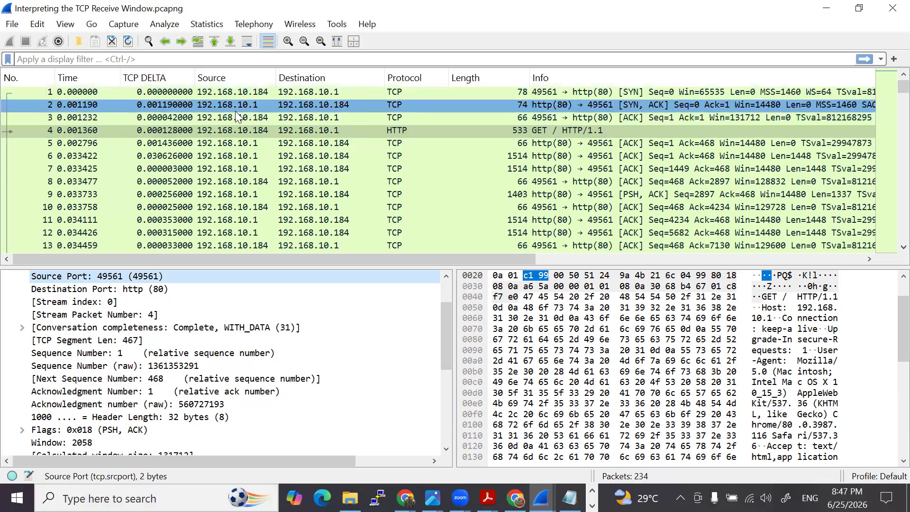
left_click(233, 117)
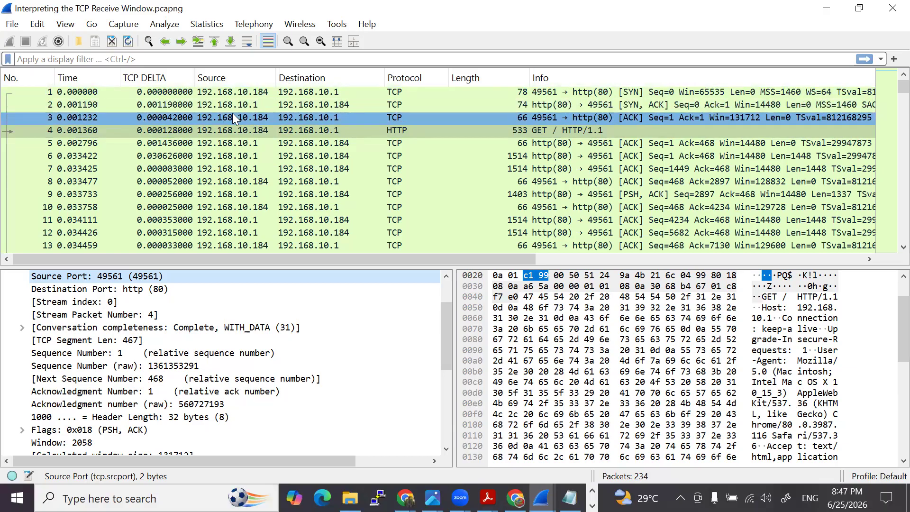
- Open the SYN, ACK packet's details, expand its SEQ/ACK analysis, and select the iRTT field
left_click(215, 106)
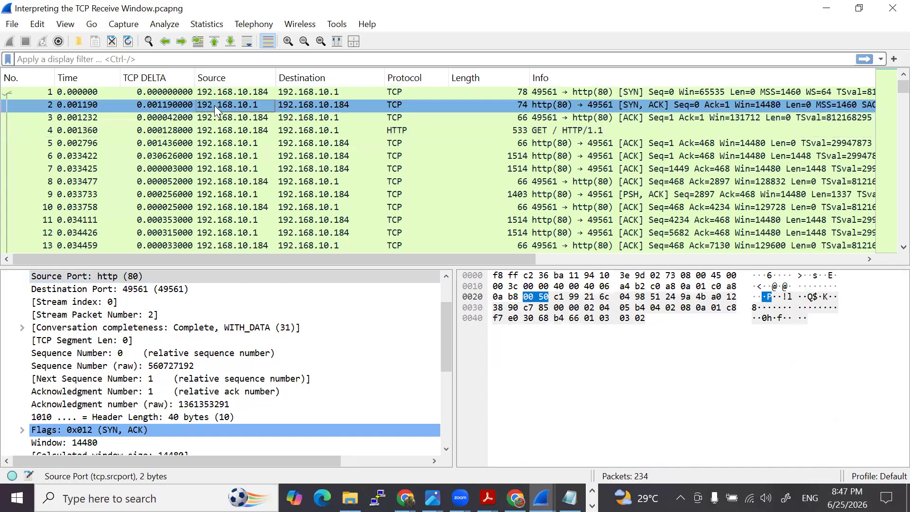
scroll(66, 441, "down", 4)
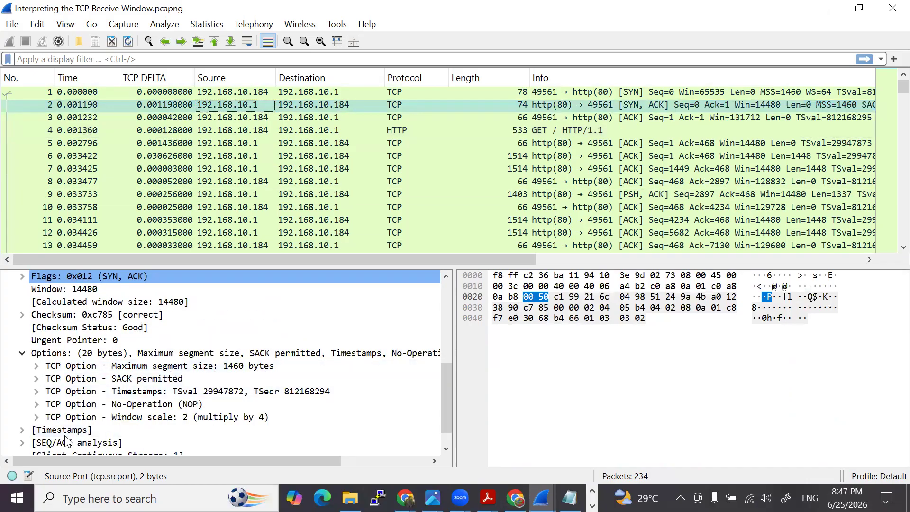
scroll(50, 424, "down", 1)
left_click(21, 417)
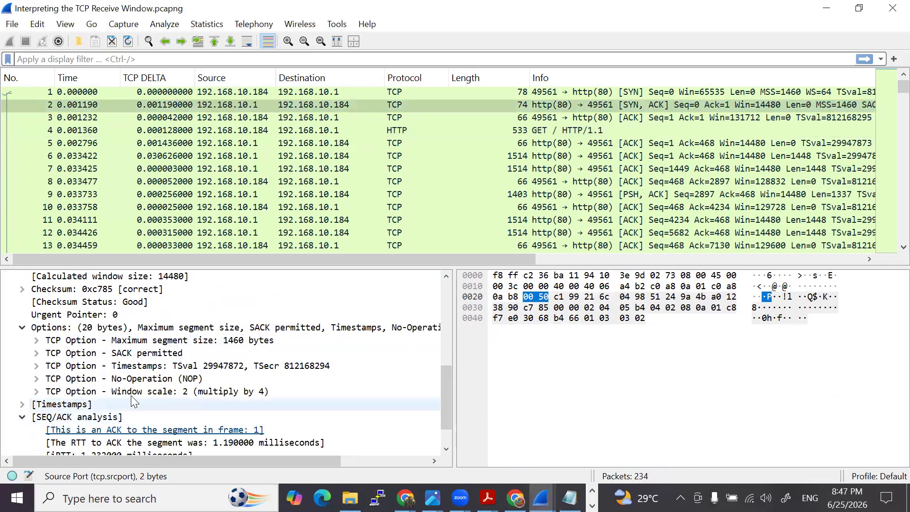
scroll(131, 396, "down", 1)
left_click(76, 419)
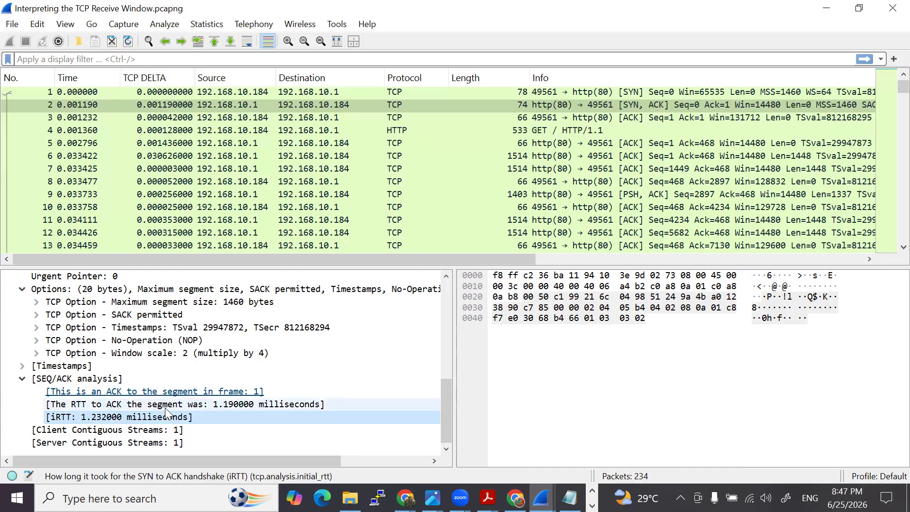
- Compare the iRTT field with the SYN and SYN, ACK packets, and check it in the handshake's final ACK packet
left_click(205, 103)
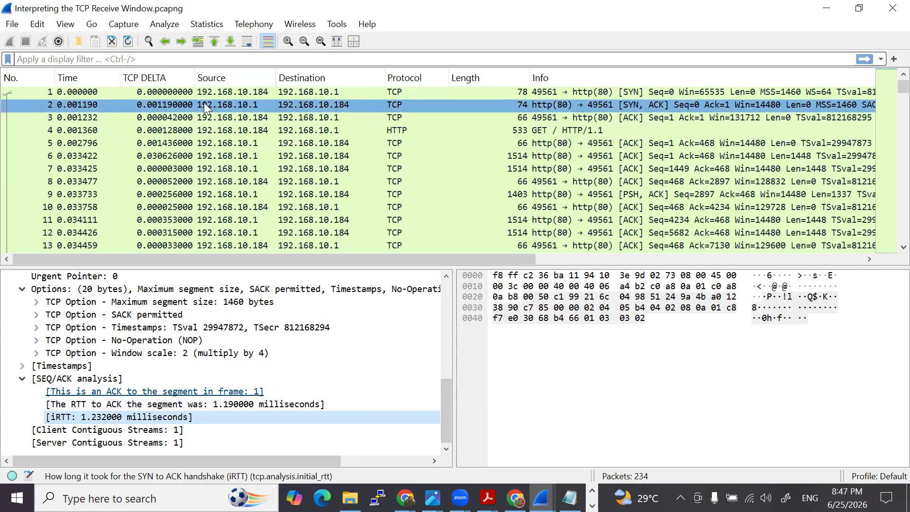
left_click(214, 415)
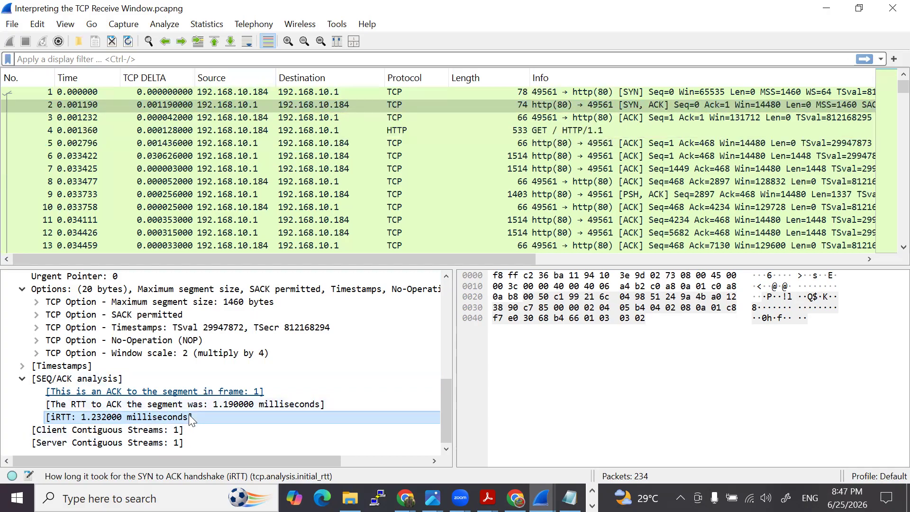
left_click(281, 92)
left_click(283, 101)
left_click(218, 417)
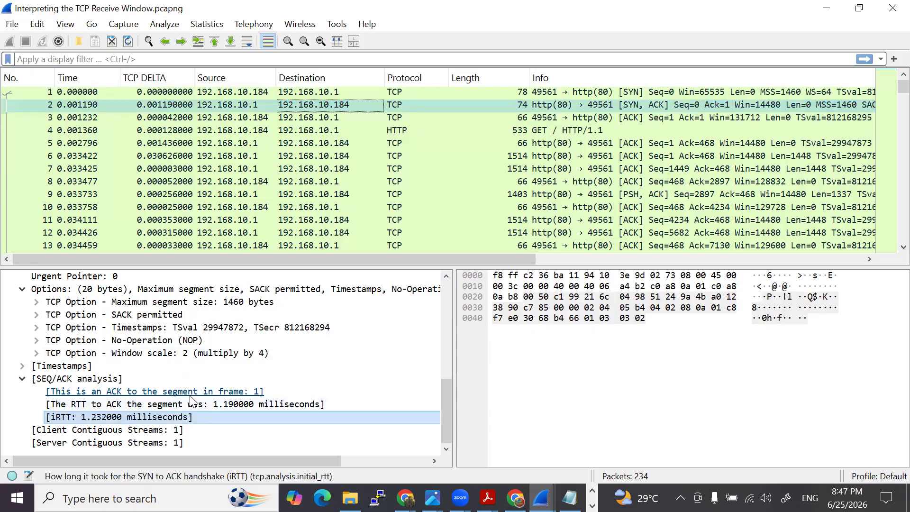
left_click(233, 117)
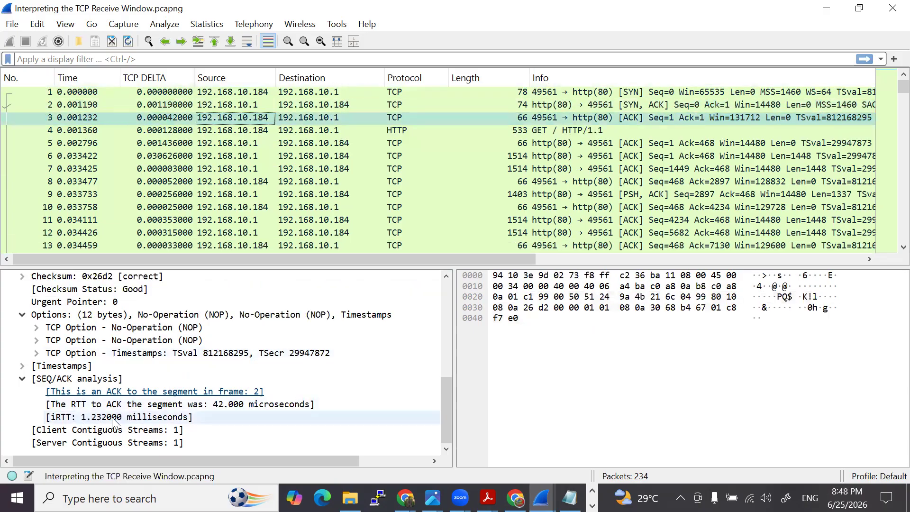
- Set the first SYN packet as the time reference
right_click(94, 93)
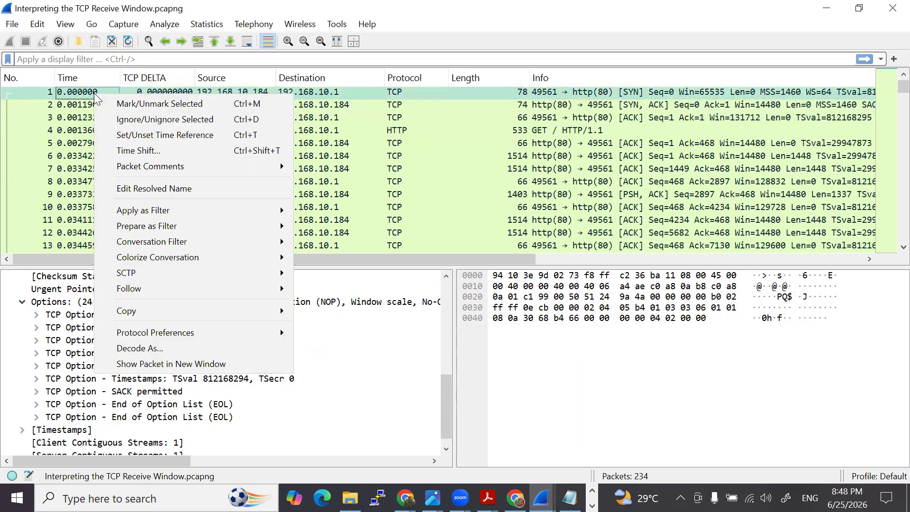
left_click(90, 94)
right_click(89, 95)
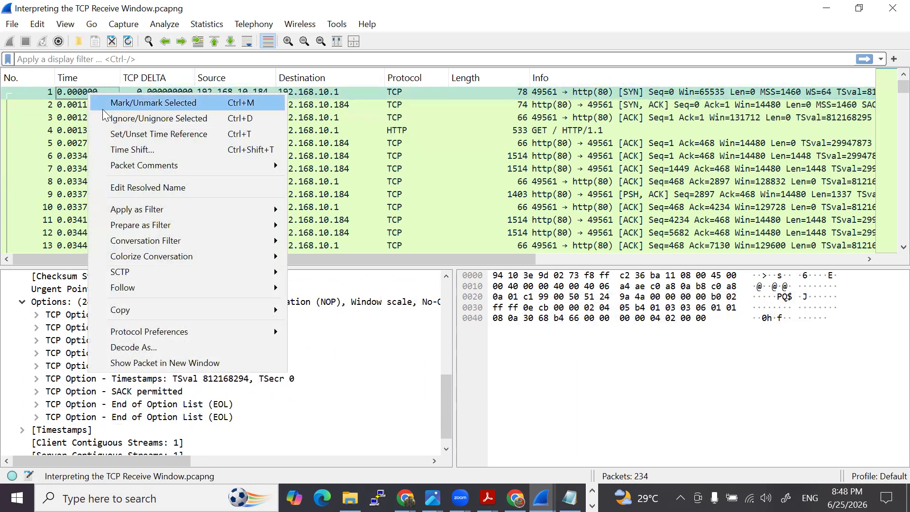
left_click(118, 135)
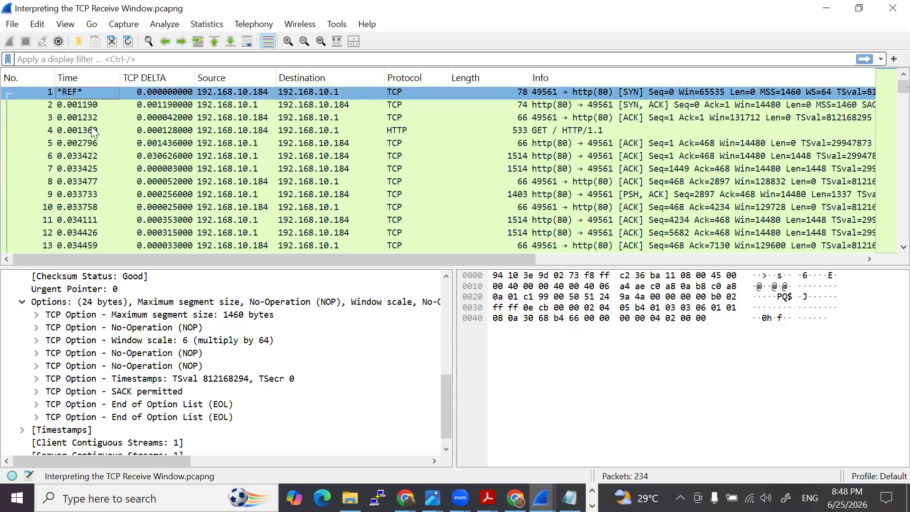
- Examine the elapsed times of the SYN, ACK and final ACK packets relative to the SYN time reference
scroll(189, 379, "down", 1)
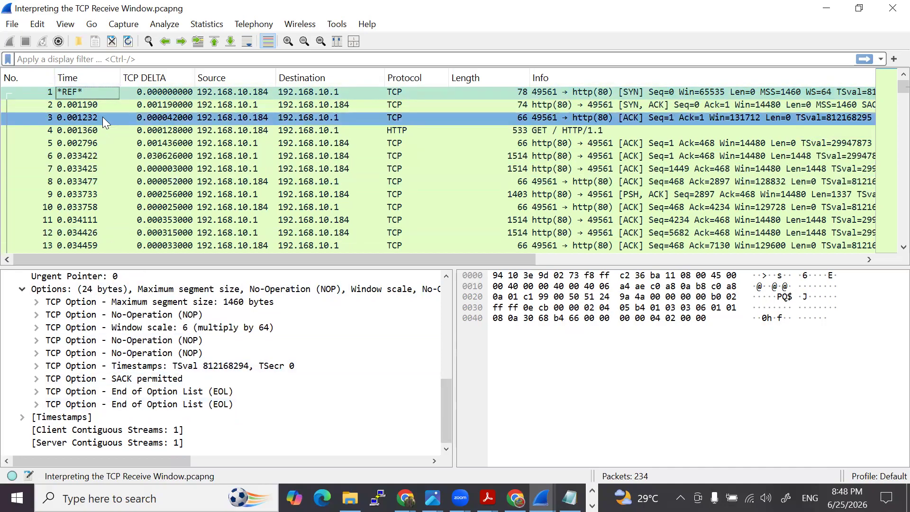
left_click(98, 104)
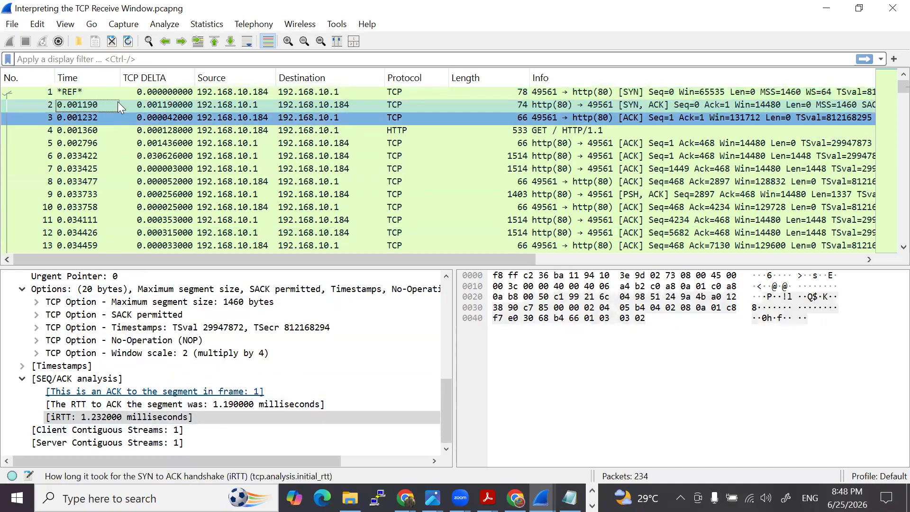
left_click(104, 103)
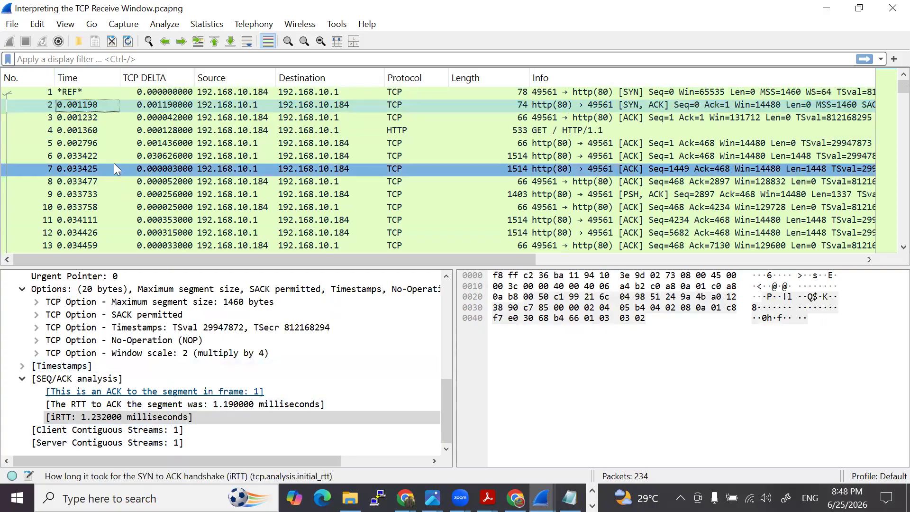
left_click(97, 121)
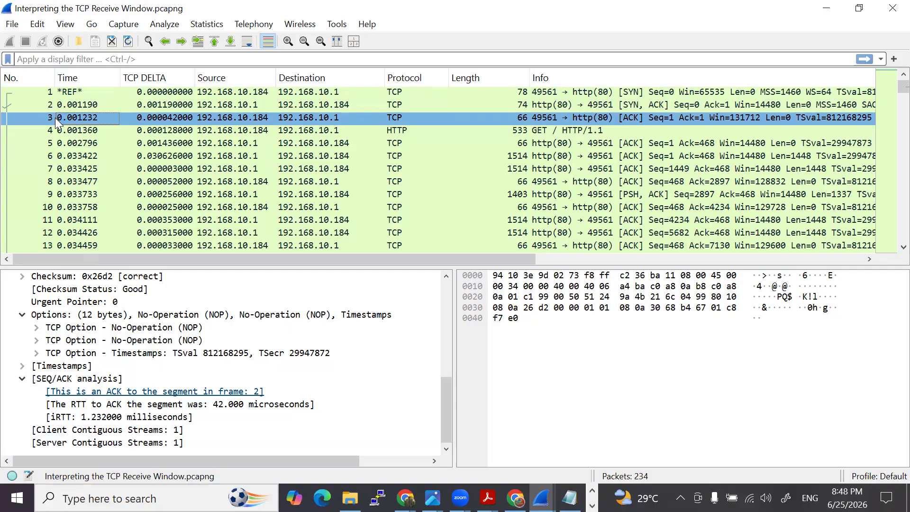
left_click(94, 109)
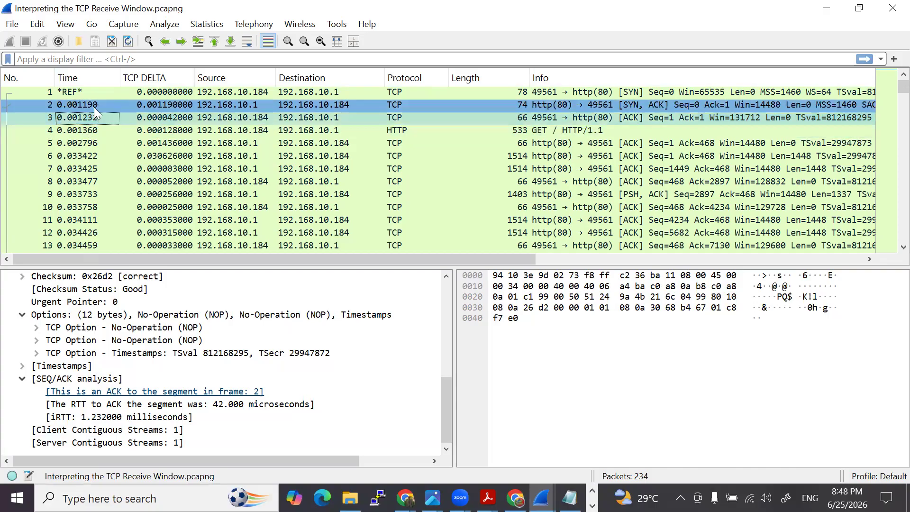
left_click(79, 92)
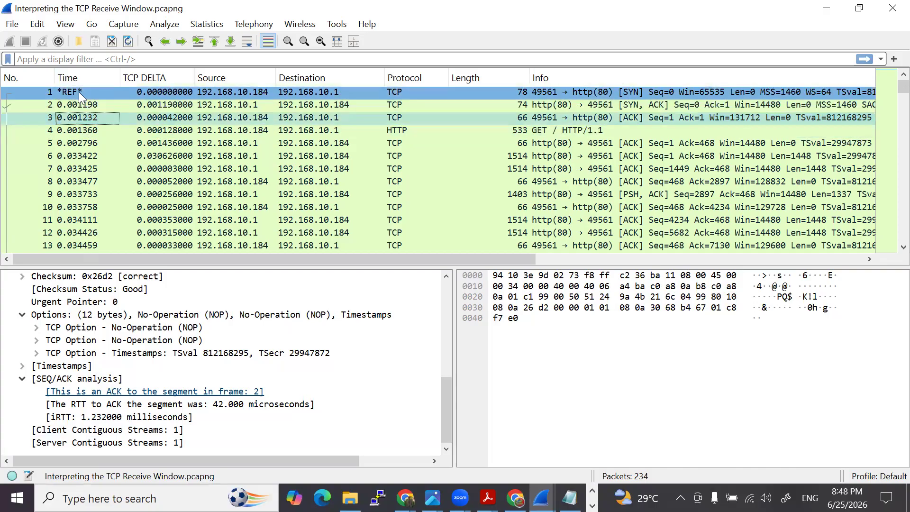
left_click(425, 106)
left_click(418, 91)
left_click(511, 105)
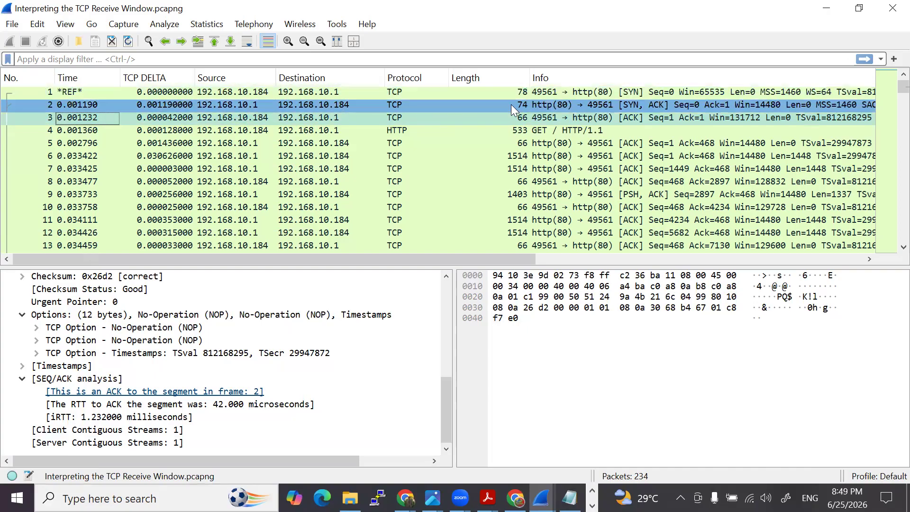
left_click(417, 96)
left_click(421, 102)
- Clear the time reference from the first SYN packet and remove the TCP DELTA column from the packet list
left_click(80, 91)
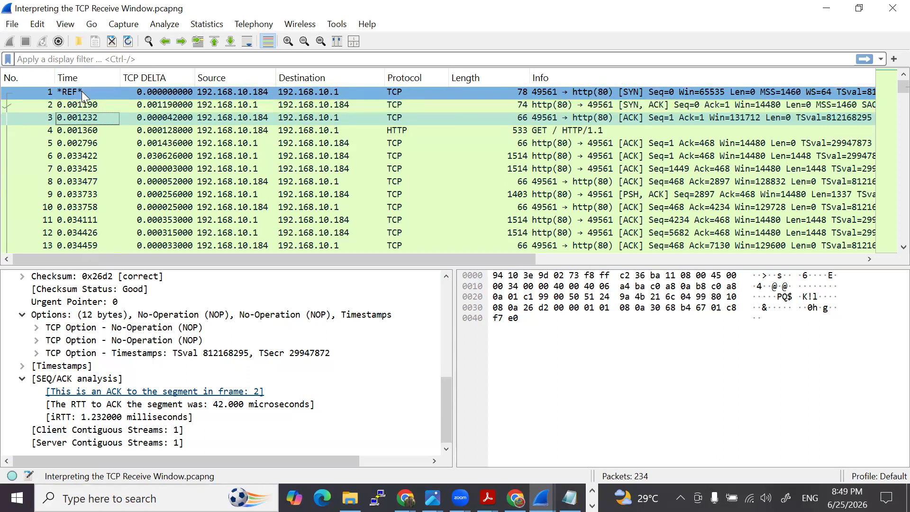
right_click(81, 89)
left_click(116, 129)
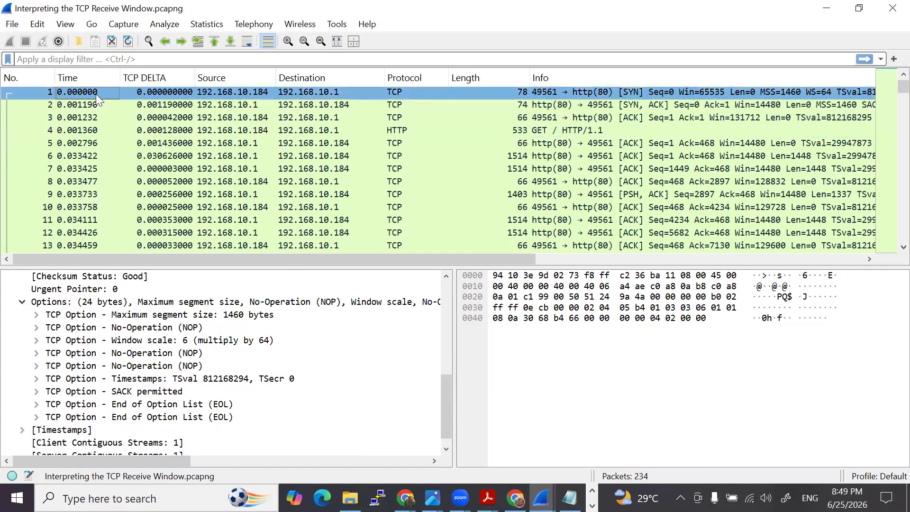
right_click(159, 77)
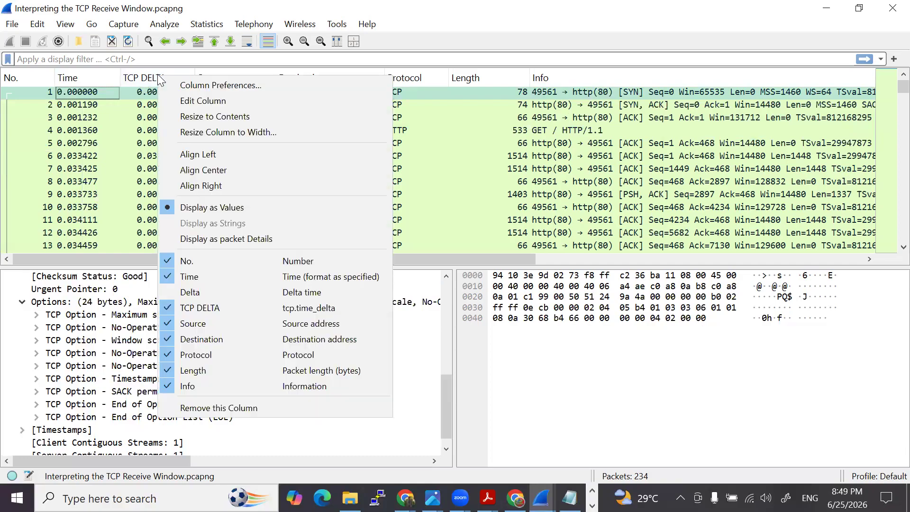
left_click(218, 407)
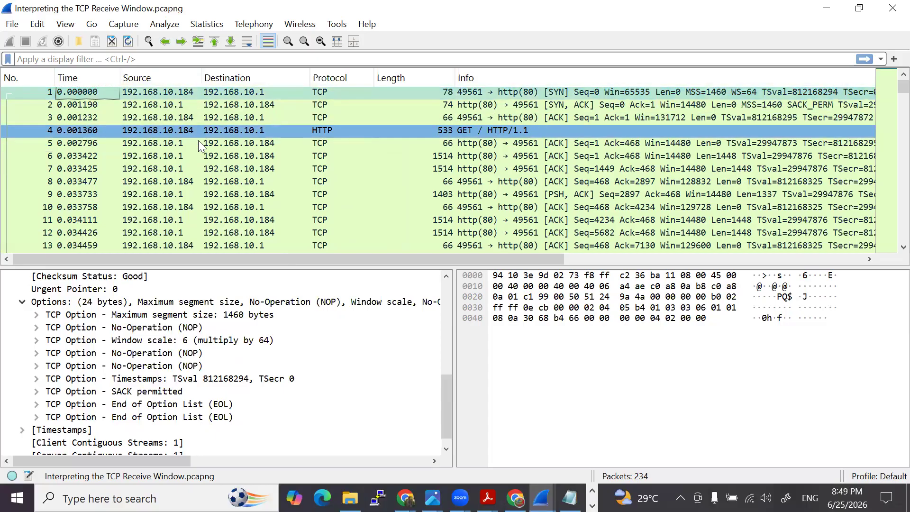
- Expand the Timestamps section of the first SYN packet and select the time since previous frame in the TCP stream
scroll(152, 393, "down", 1)
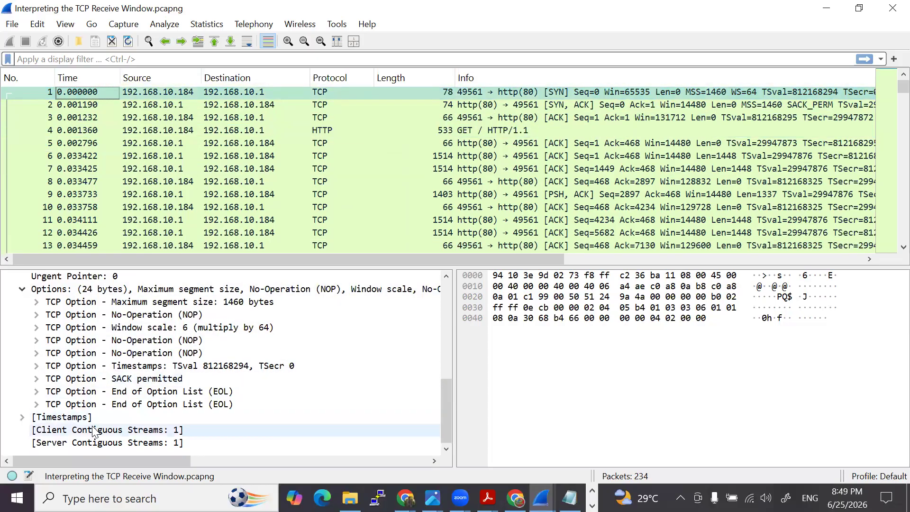
double_click(74, 421)
scroll(74, 431, "down", 1)
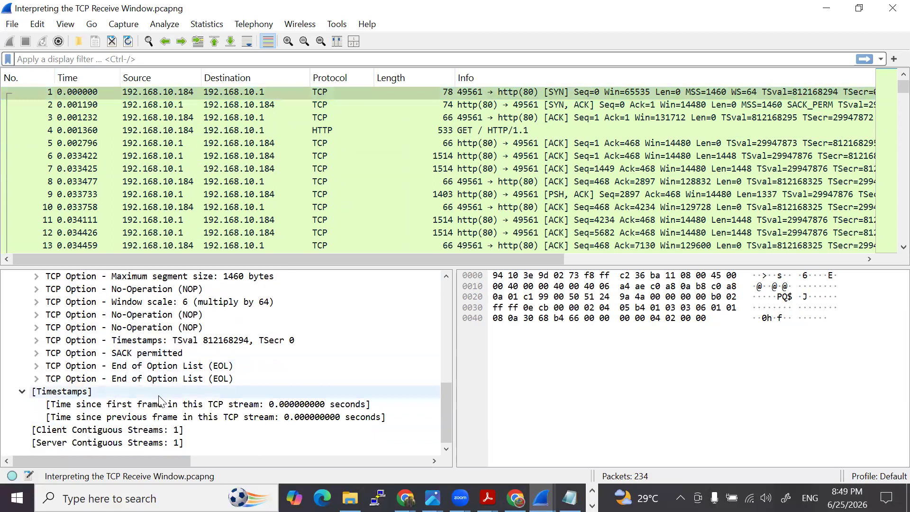
left_click(192, 417)
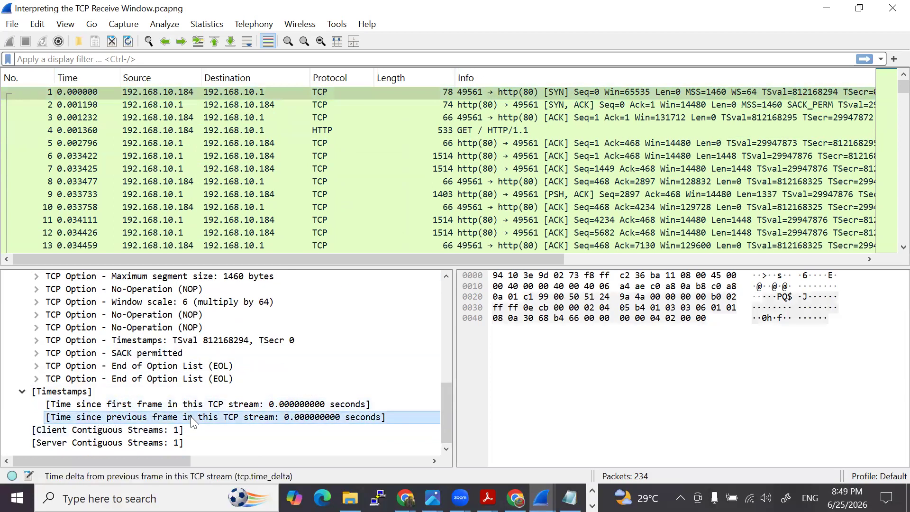
left_click(269, 91)
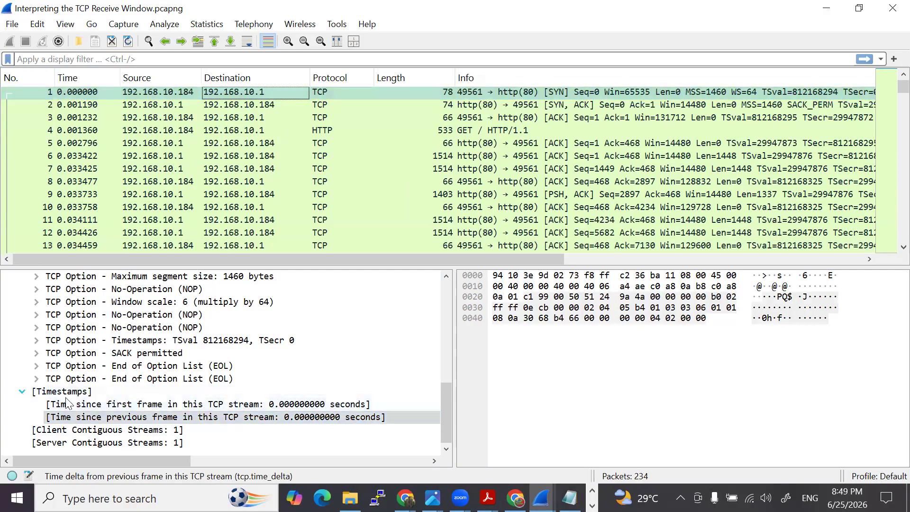
left_click(138, 418)
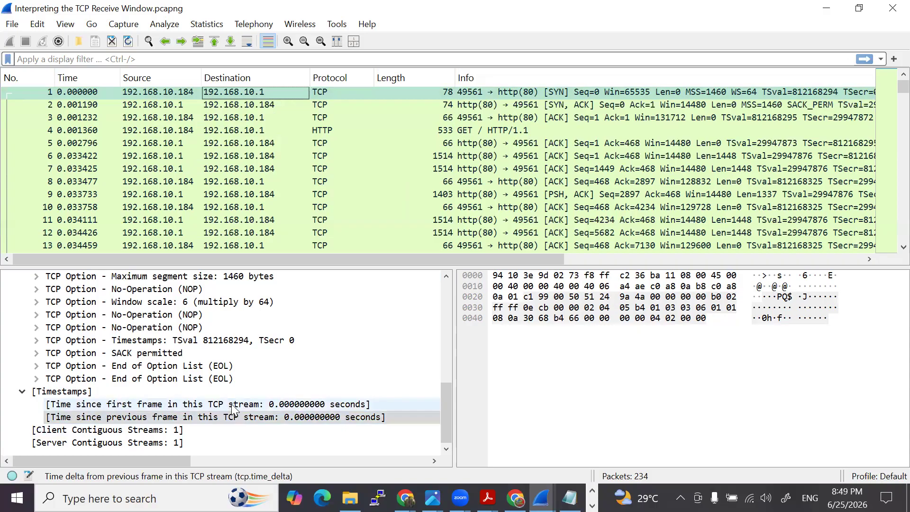
- Examine the time since the previous frame in the TCP stream for packets 1 to 4, from the SYN to the HTTP GET
left_click(80, 93)
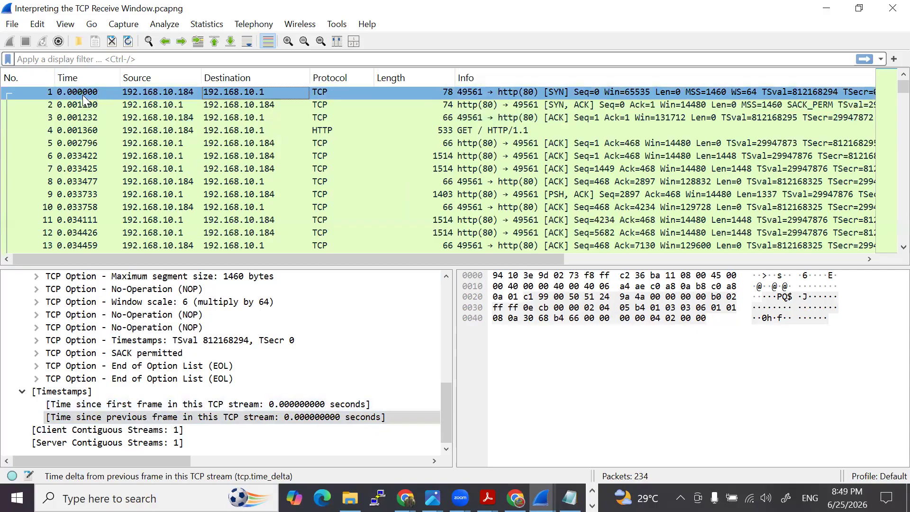
left_click(87, 105)
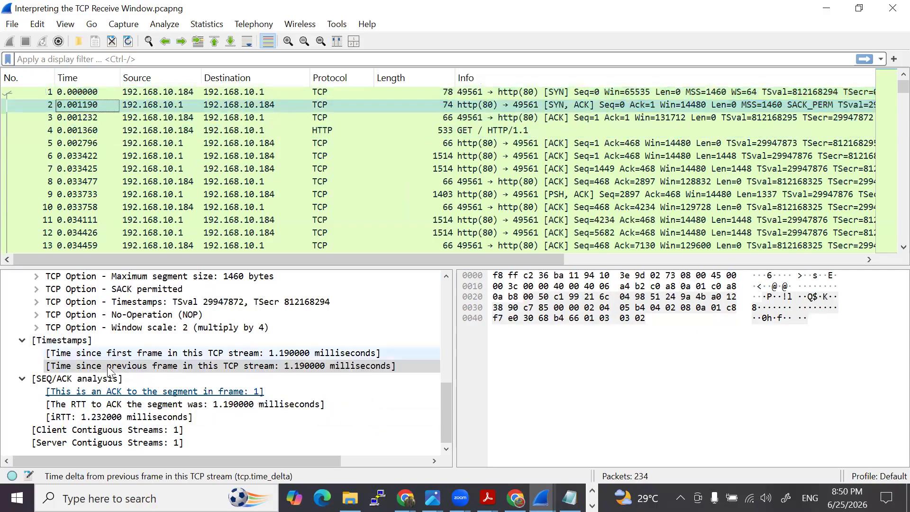
key("Down")
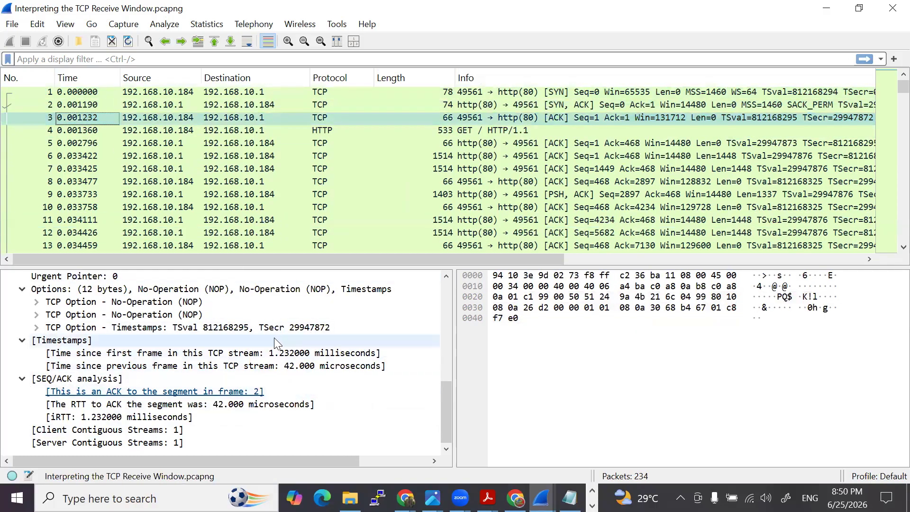
left_click(161, 116)
left_click(163, 127)
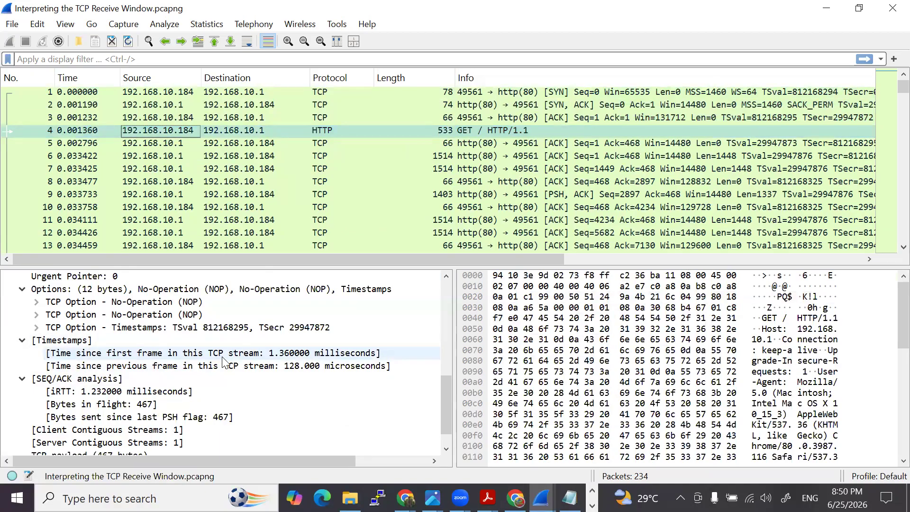
left_click(152, 131)
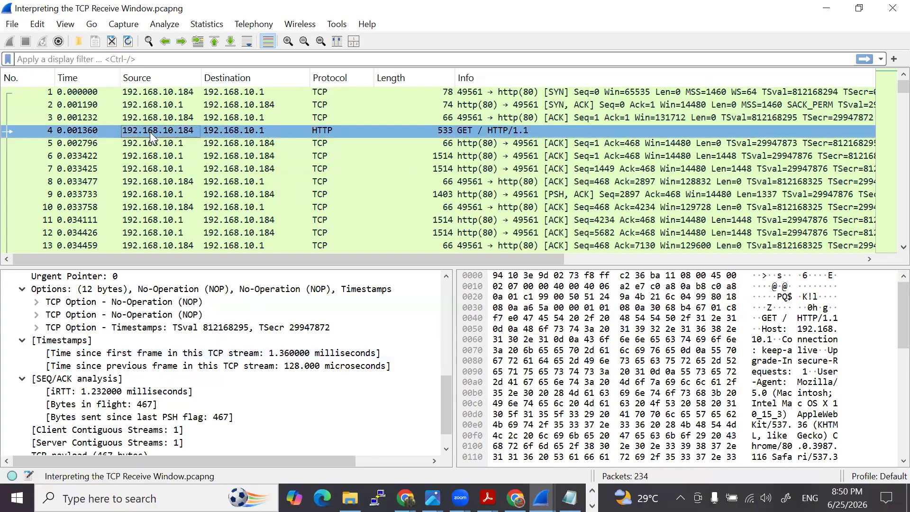
left_click(82, 92)
- Add the HTTP GET packet's time since previous frame in this TCP stream as a packet list column
left_click(200, 368)
right_click(201, 374)
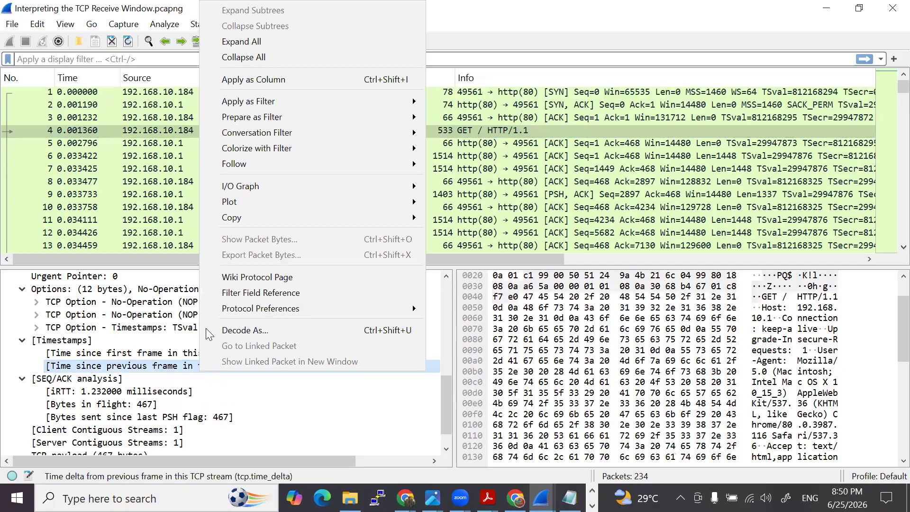
left_click(244, 80)
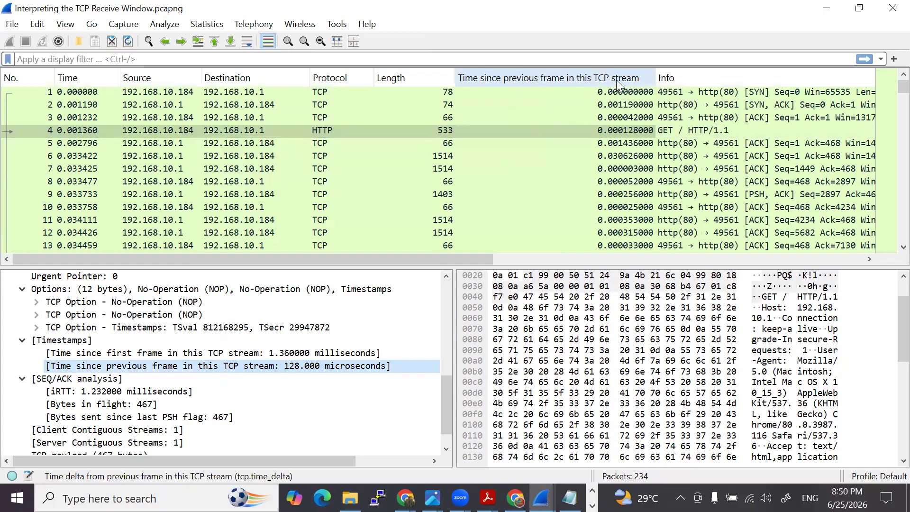
- Rename the time since previous frame column as Time Delta
right_click(585, 82)
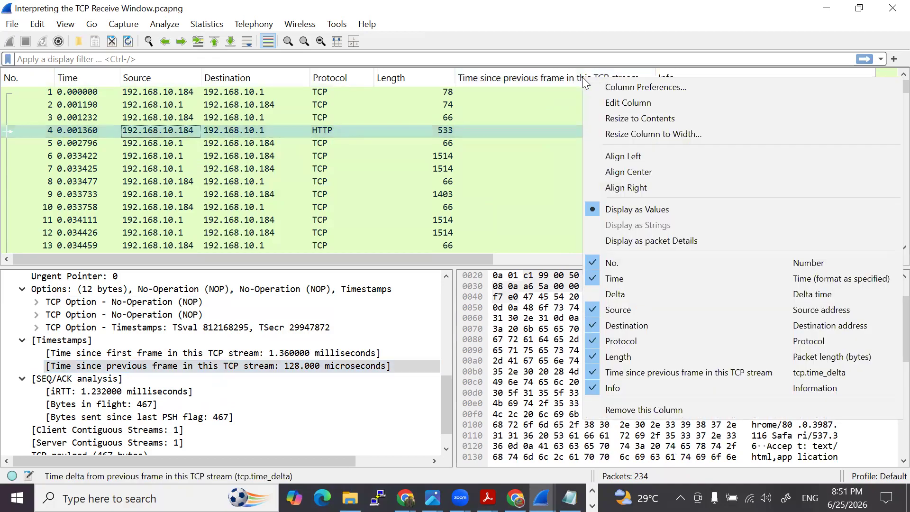
left_click(615, 102)
left_click(114, 76)
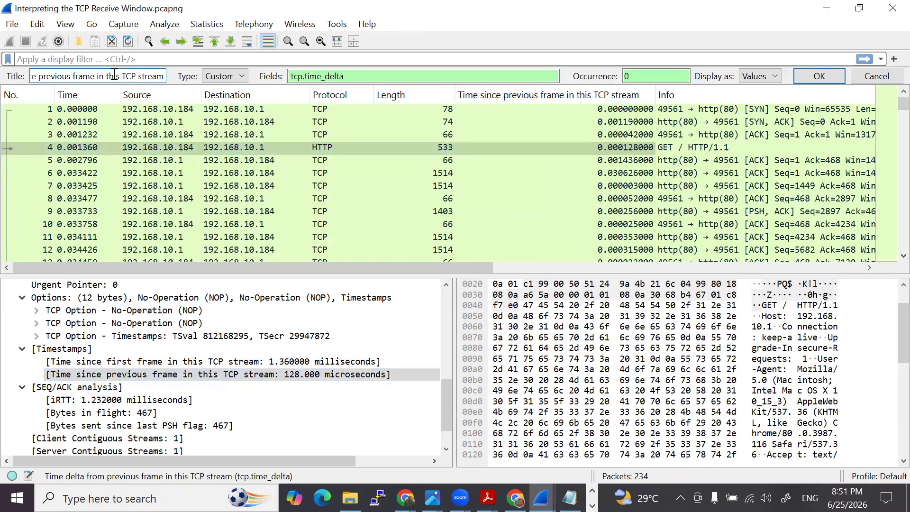
left_click_drag(165, 78, 12, 88)
type("Time Delta")
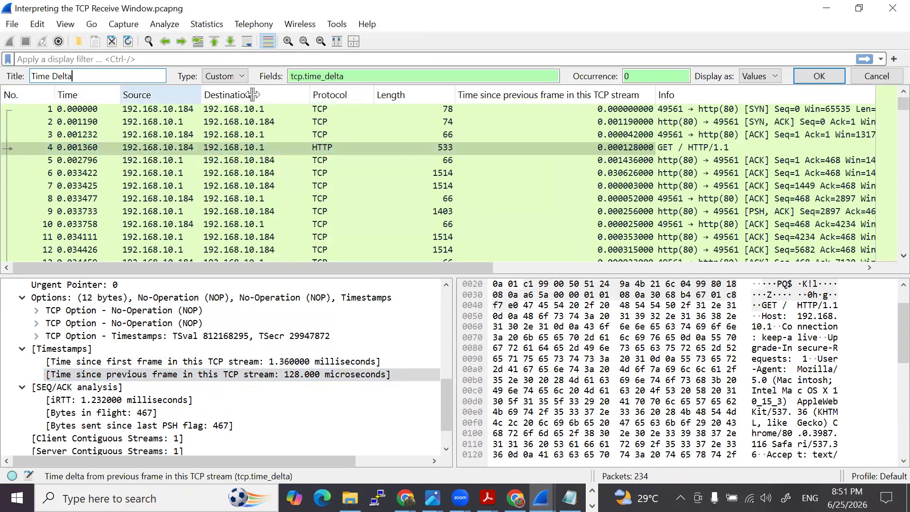
left_click(819, 76)
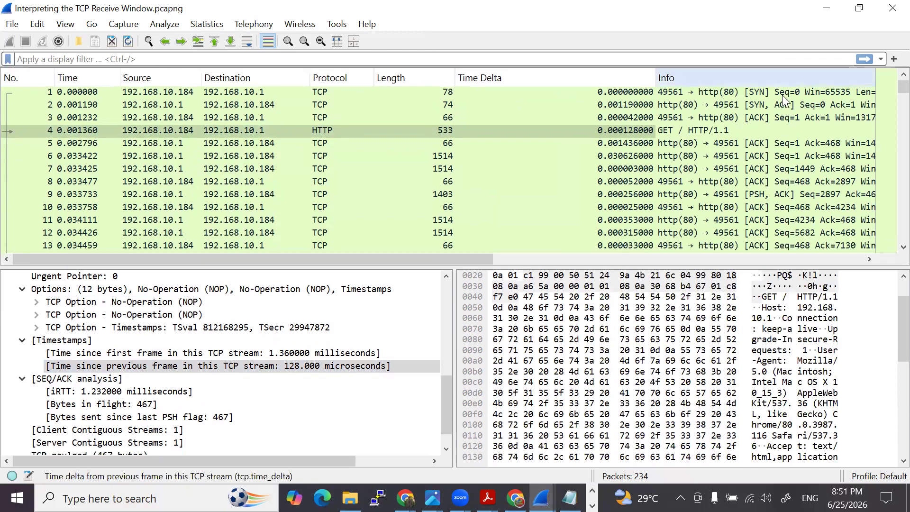
- Try left alignment on the Time Delta column and settle on centre alignment
right_click(601, 79)
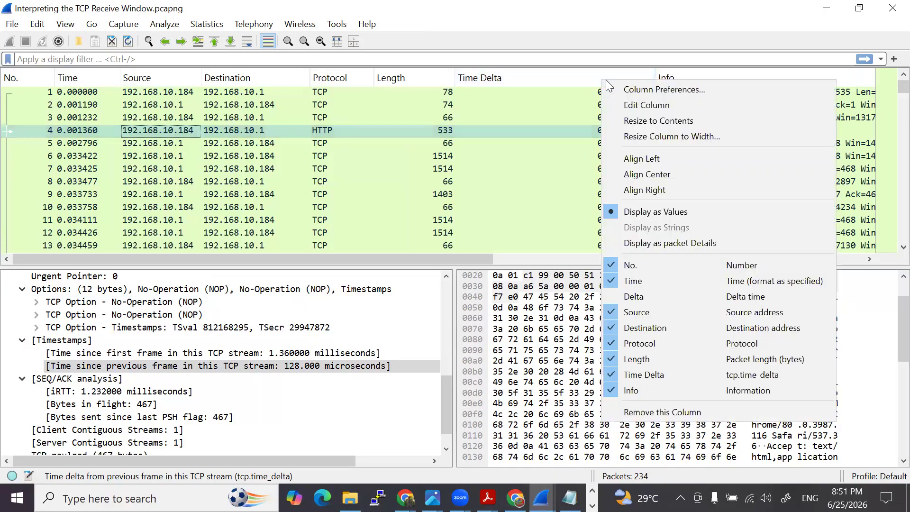
left_click(555, 181)
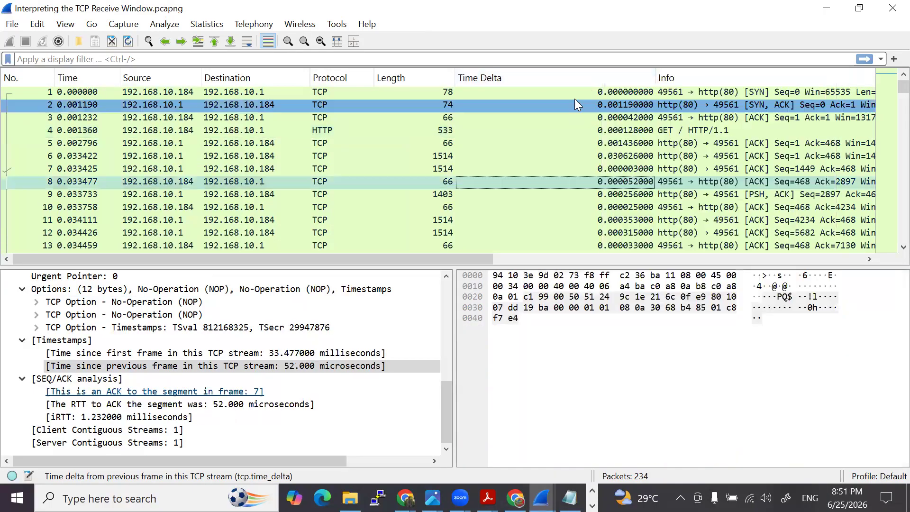
right_click(590, 76)
left_click(629, 171)
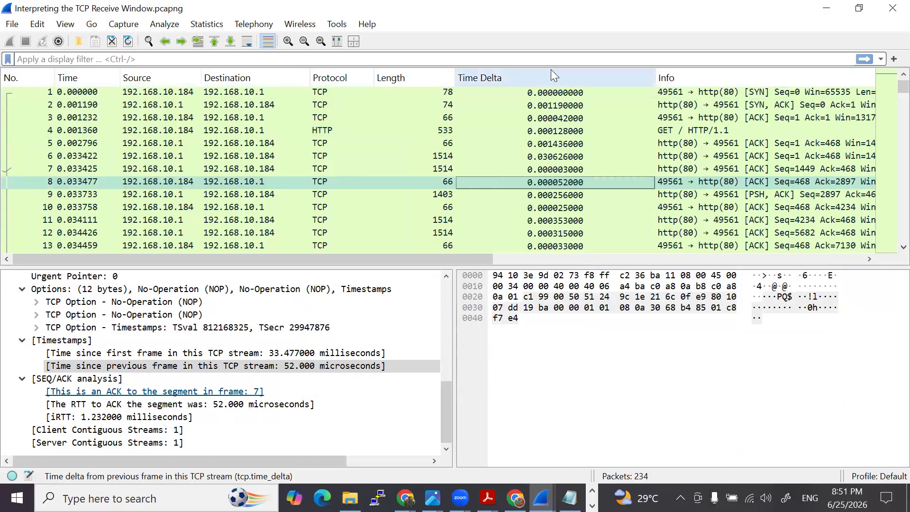
right_click(551, 69)
left_click(583, 148)
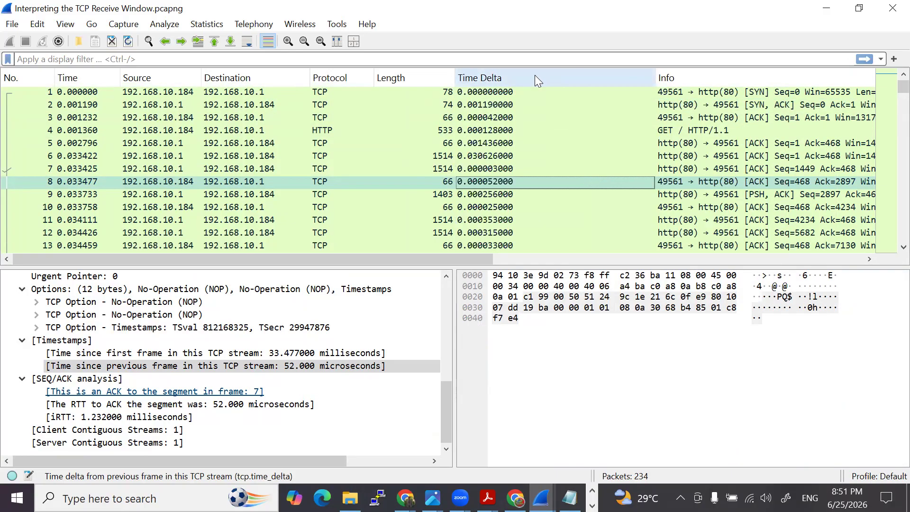
right_click(534, 75)
left_click(575, 172)
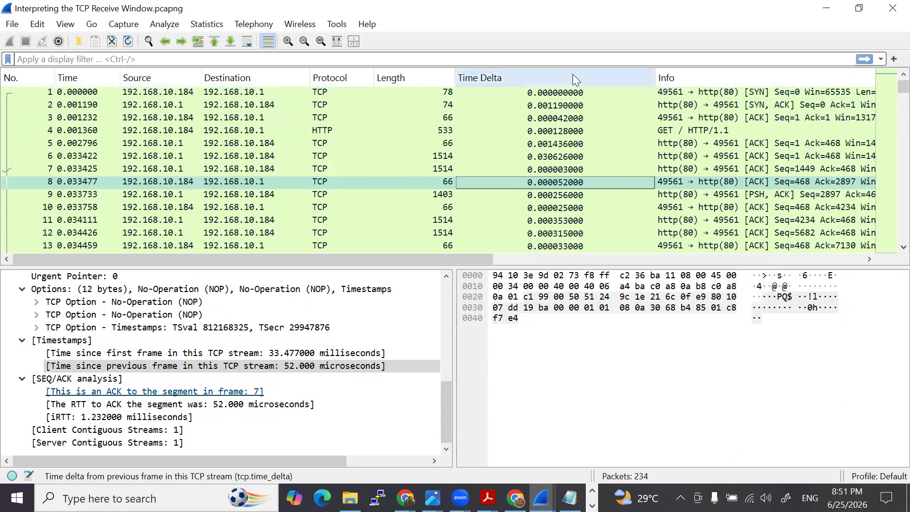
- Move the Time Delta column between Time and Source and narrow it to fit its values
left_click_drag(573, 74, 158, 80)
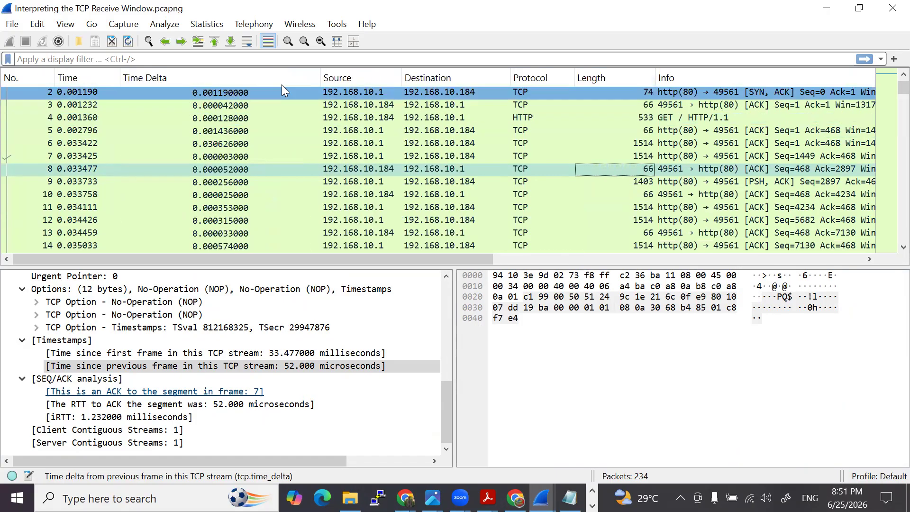
left_click_drag(321, 72, 194, 74)
left_click(158, 130)
scroll(157, 125, "up", 1)
- Examine the Time Delta values of the SYN, ACK, final ACK and HTTP GET packets
left_click_drag(157, 125, 140, 103)
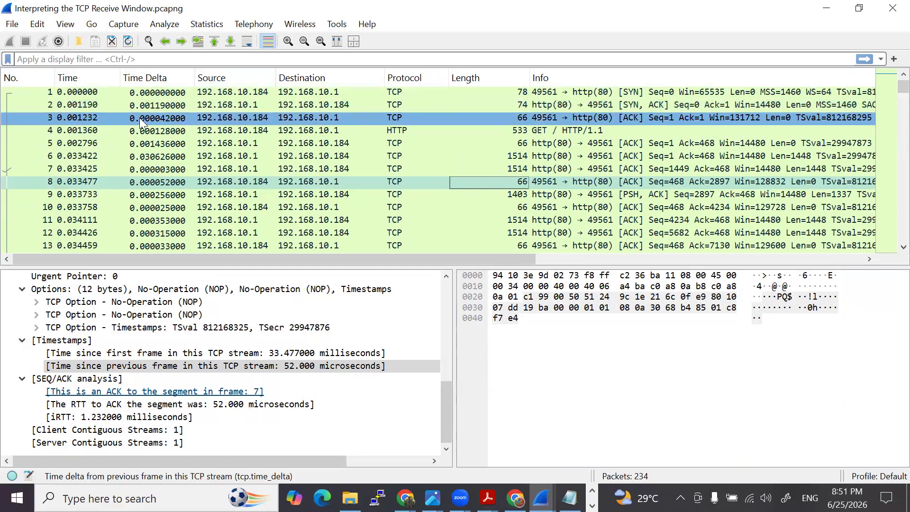
left_click(155, 121)
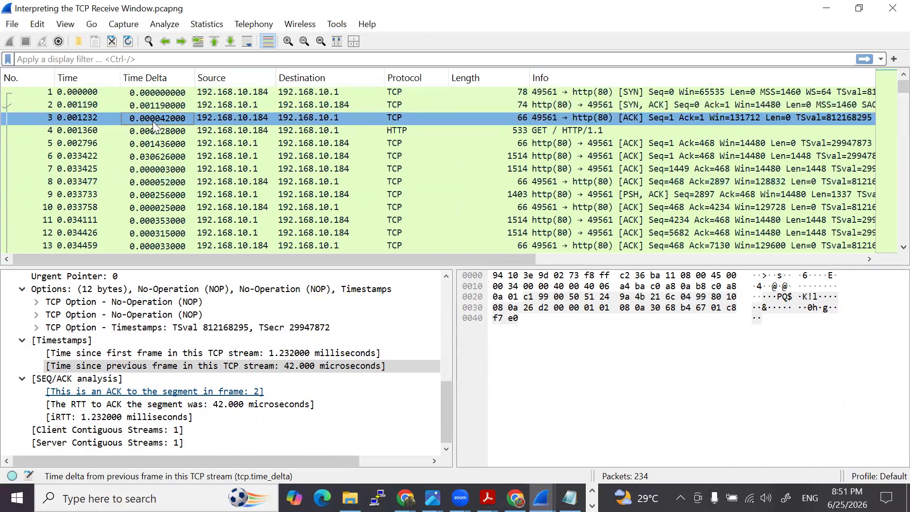
left_click(152, 130)
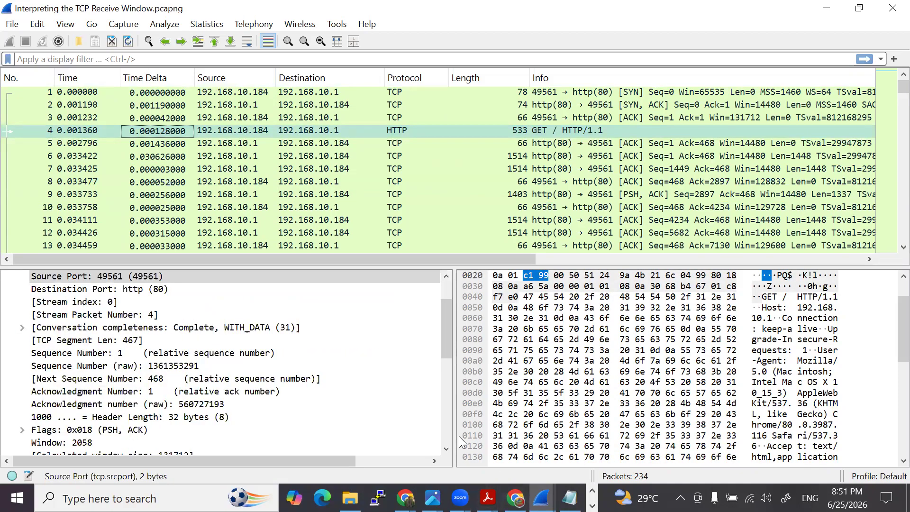
- Switch to the PDF slides in Acrobat and select the title "How Can the TCP Receive Window Impact Performance?"
left_click(488, 498)
left_click(558, 458)
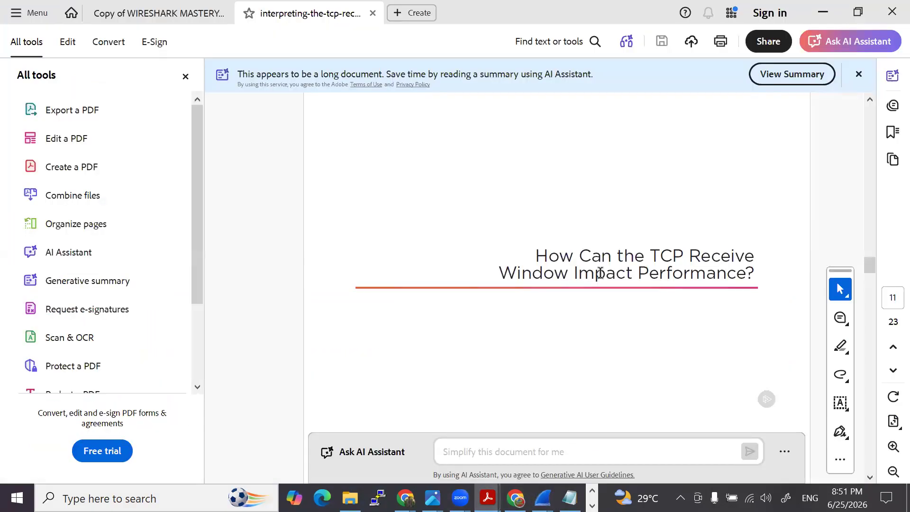
left_click_drag(534, 256, 754, 274)
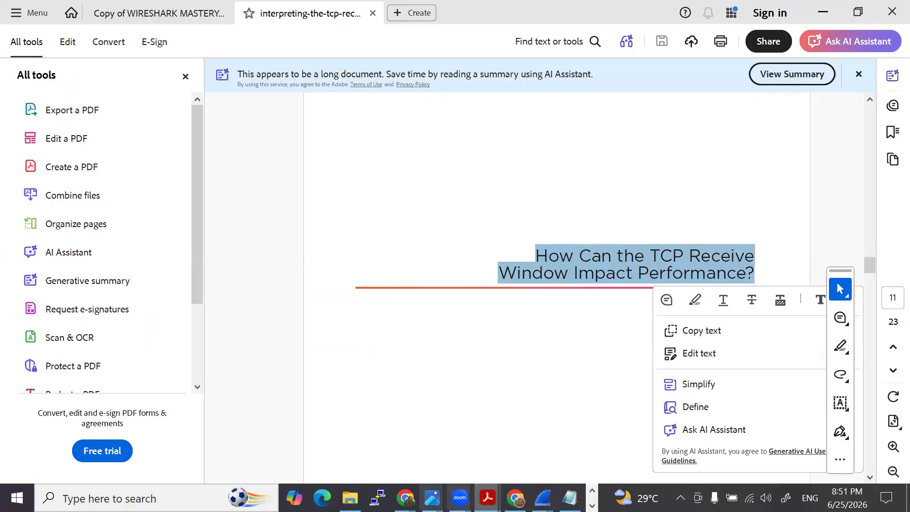
- Switch to the image viewer showing the diagram "tcp receive window explained.png"
mouse_move(430, 498)
left_click(504, 472)
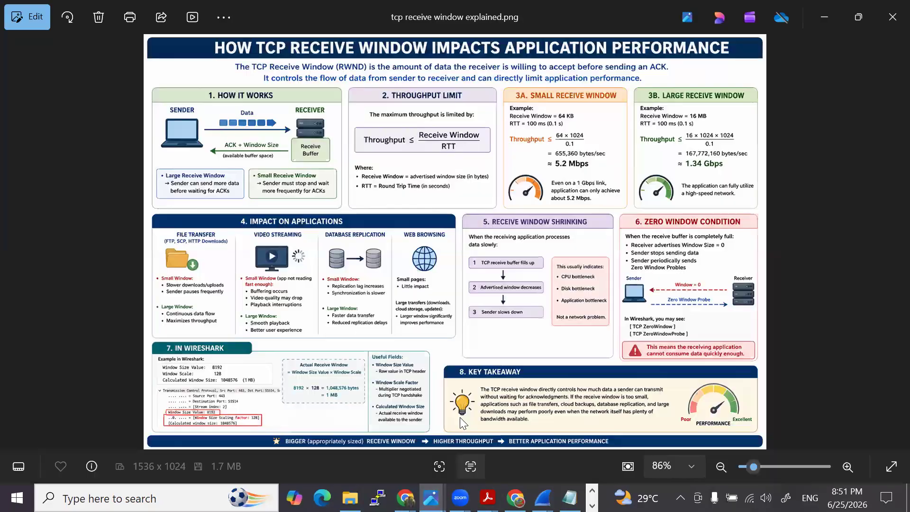
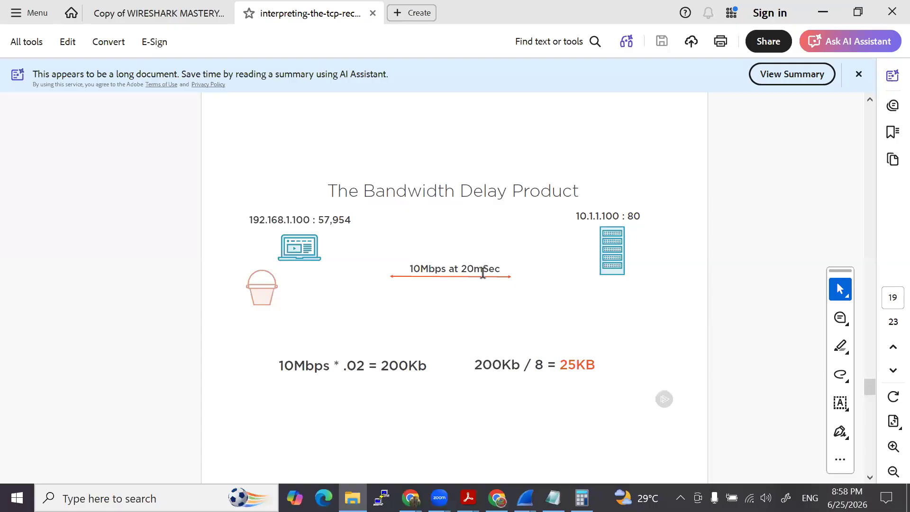
- Review the slides "The Bandwidth Delay Product" and "When Are TCP Windows To Blame?" through to the Lab 4 demo slide
scroll(536, 262, "down", 2)
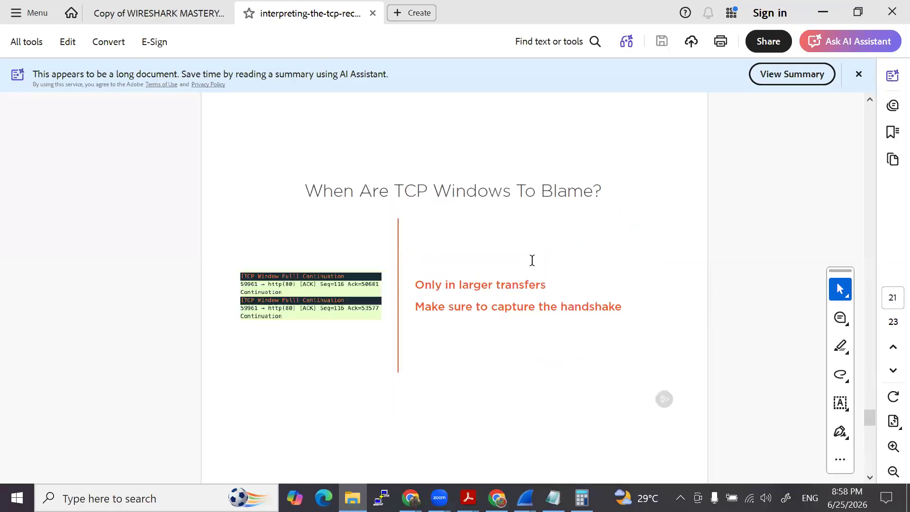
scroll(533, 255, "up", 3)
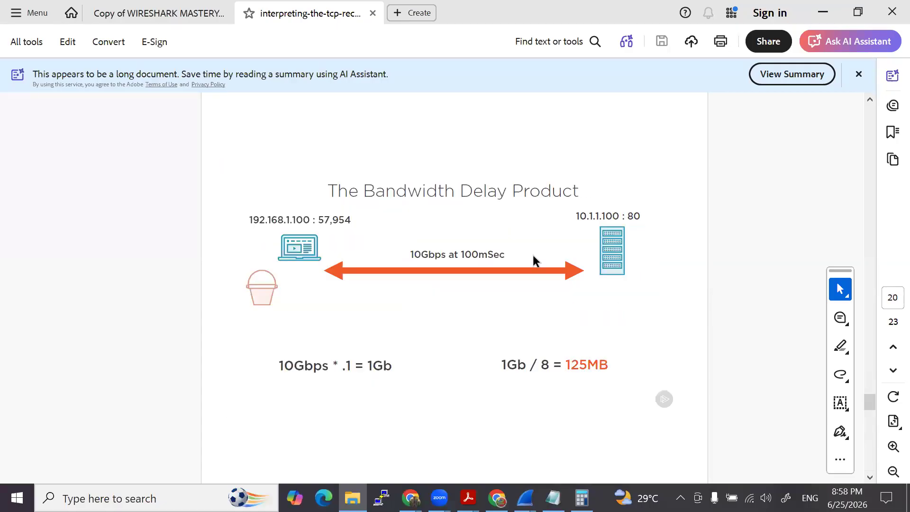
scroll(532, 256, "down", 3)
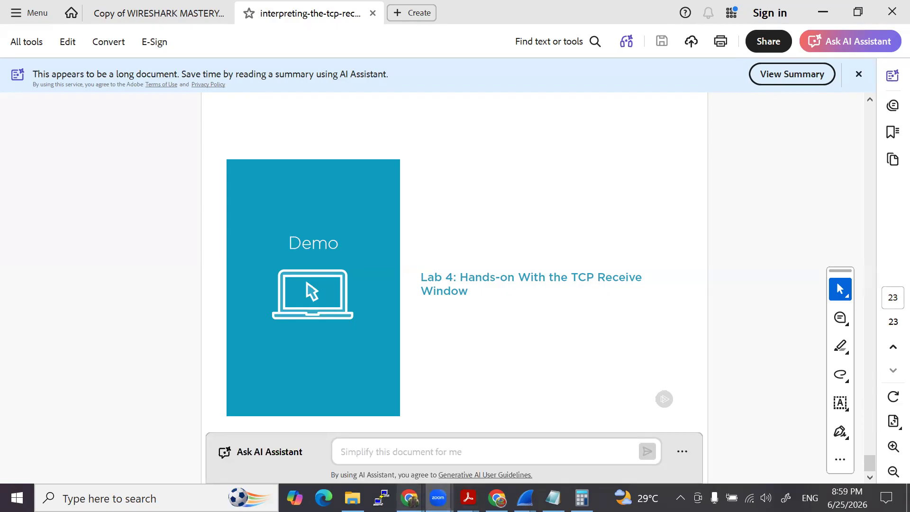
- Switch to the Chrome browser and replace the TCP header image search with a search for "timer online"
mouse_move(409, 498)
left_click(436, 429)
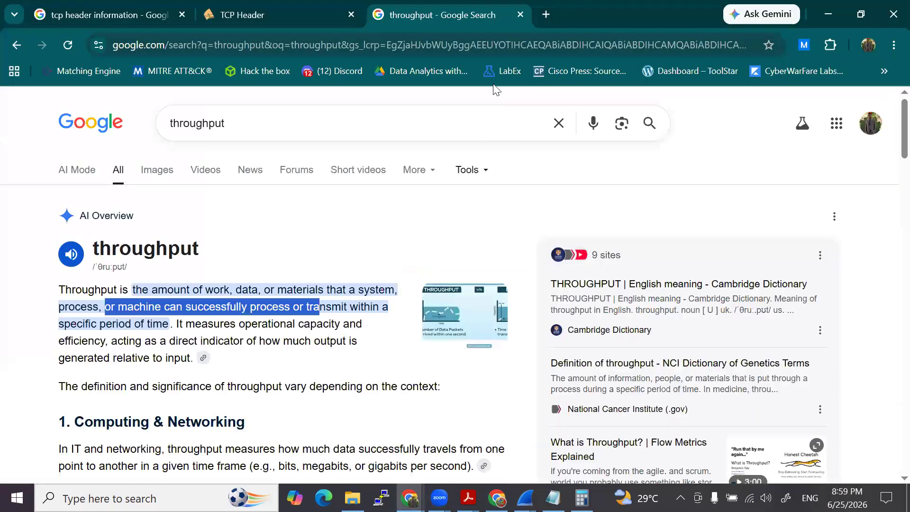
left_click(109, 15)
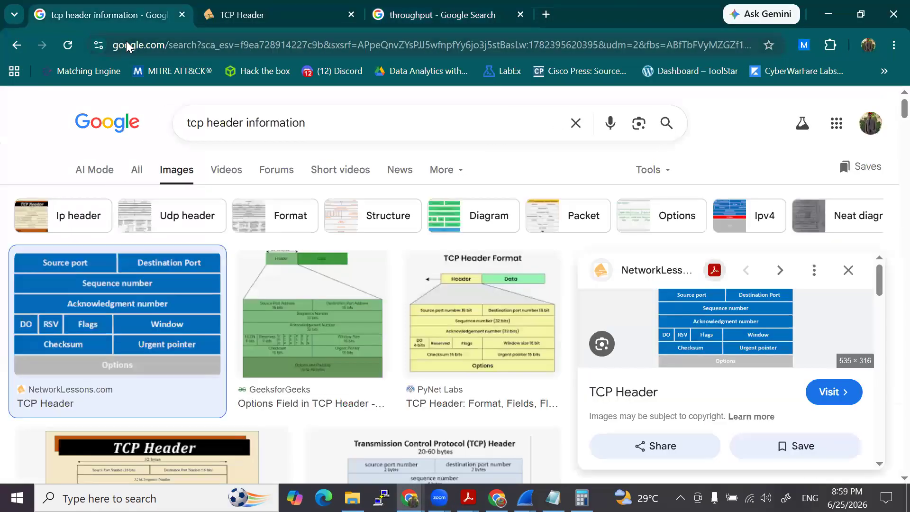
left_click(126, 45)
type("timer")
key("Return")
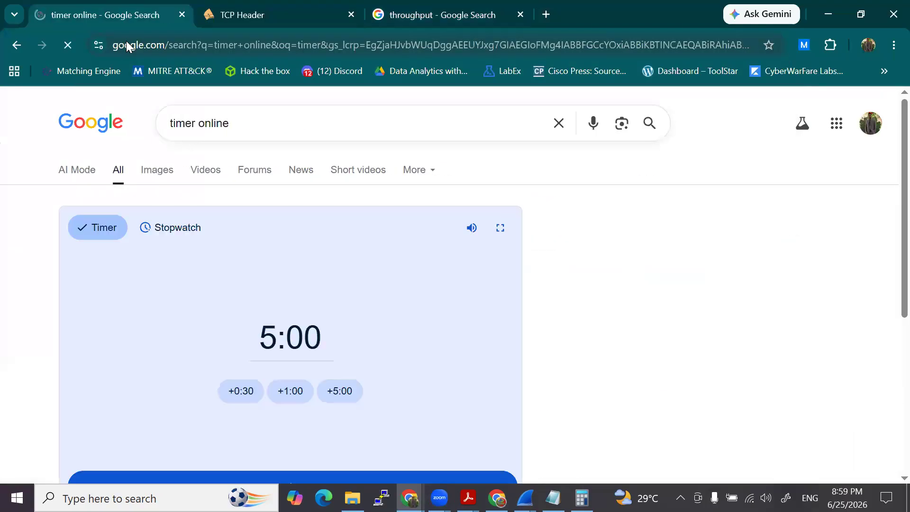
- Set the online timer to 10 minutes and start it
left_click(285, 350)
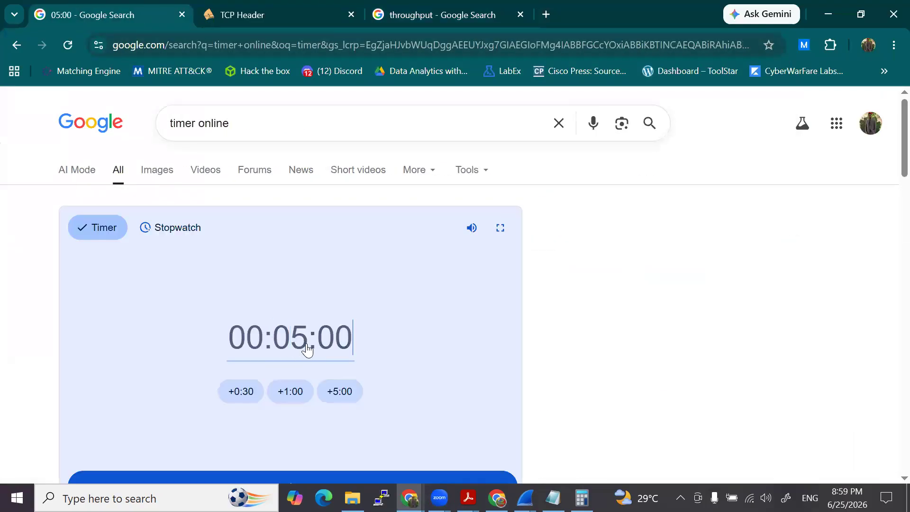
type("10:")
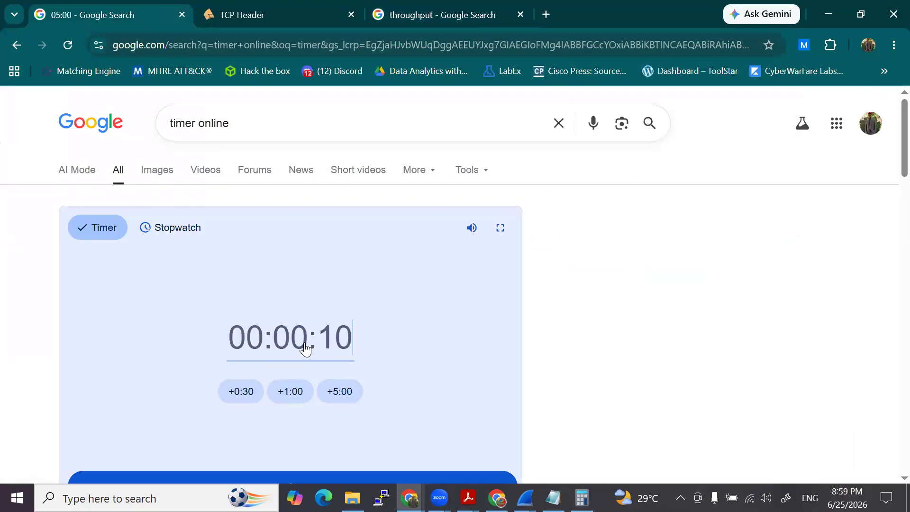
type("00")
key("Return")
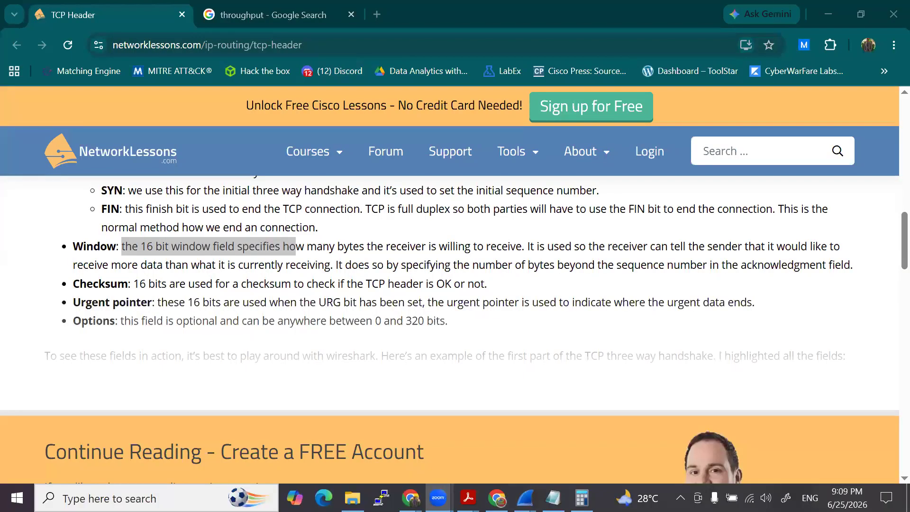
- Switch to the PDF slides in Acrobat and look back over the bandwidth delay and zero window slides, finishing on the Lab 4 demo slide
scroll(664, 166, "up", 7)
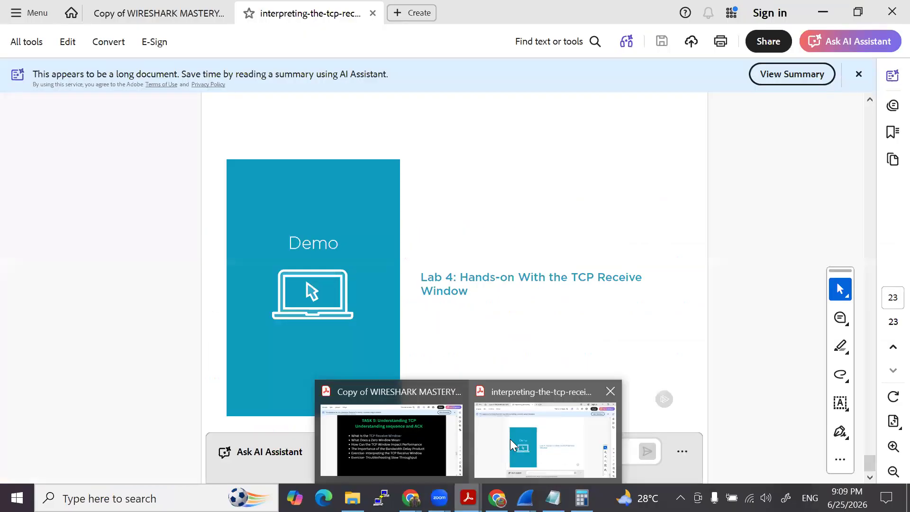
left_click(511, 439)
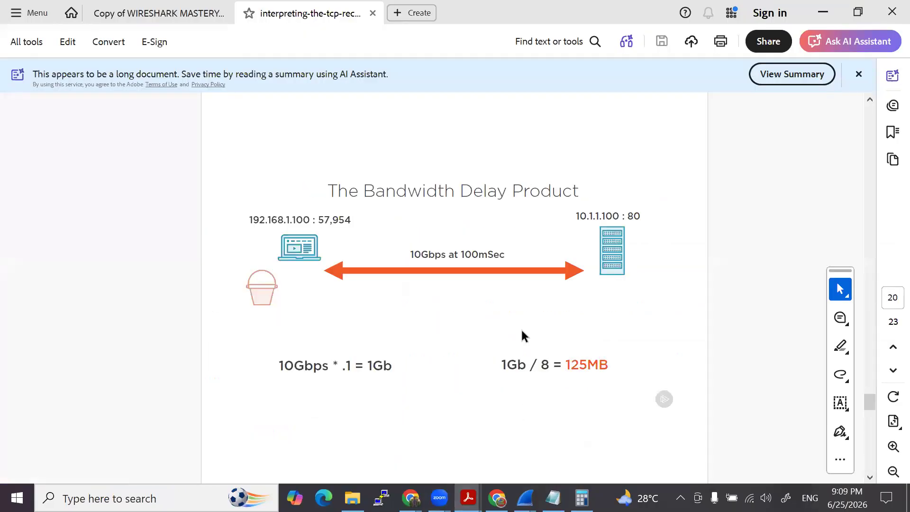
scroll(522, 330, "down", 1)
scroll(522, 331, "up", 2)
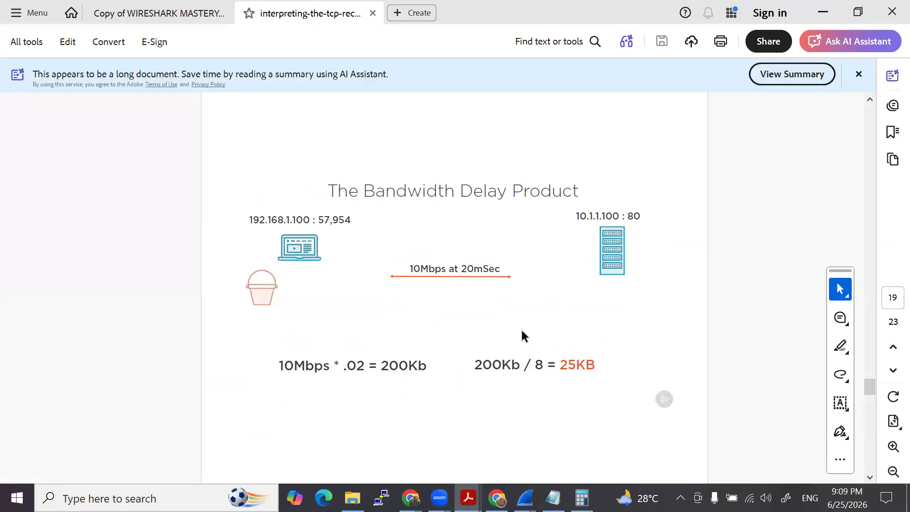
scroll(505, 328, "up", 4)
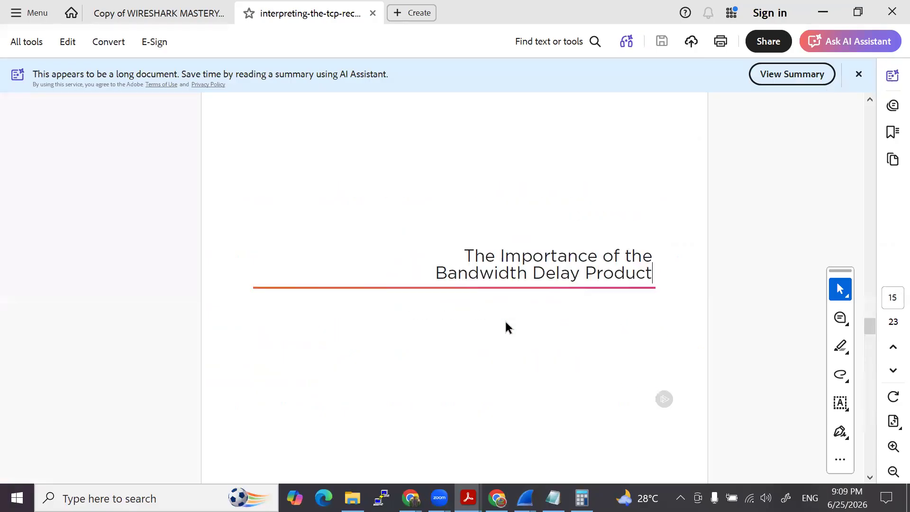
scroll(506, 325, "up", 5)
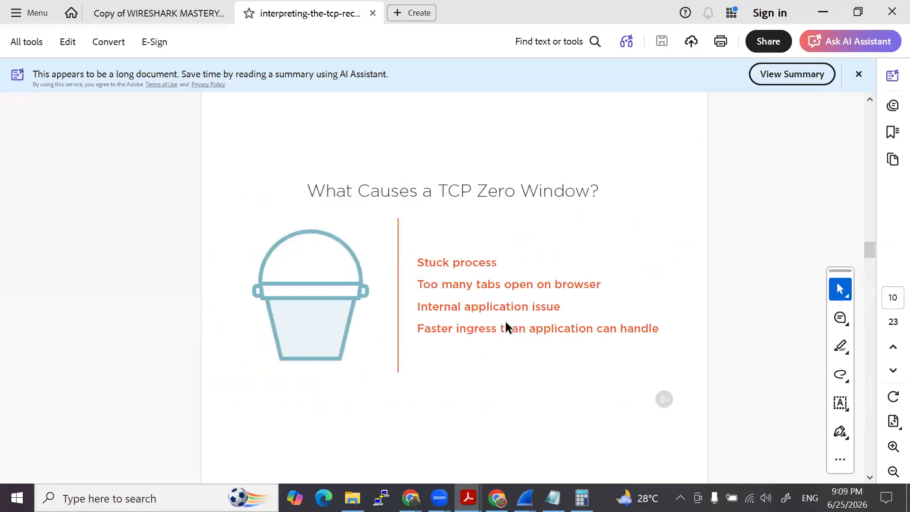
scroll(505, 322, "down", 1)
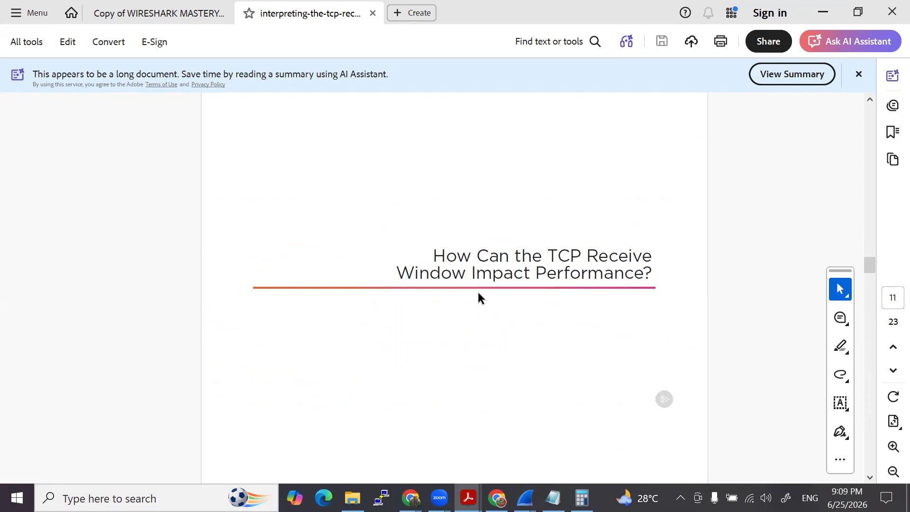
scroll(478, 293, "down", 12)
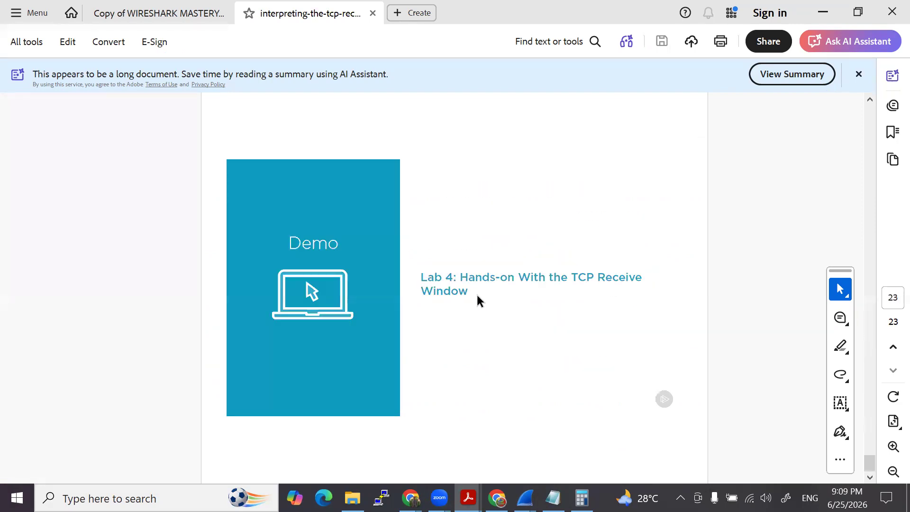
- Switch to Wireshark's "Interpreting the TCP Receive Window.pcapng" and highlight Lab 4 question 1 in its Capture File Properties comments
mouse_move(524, 498)
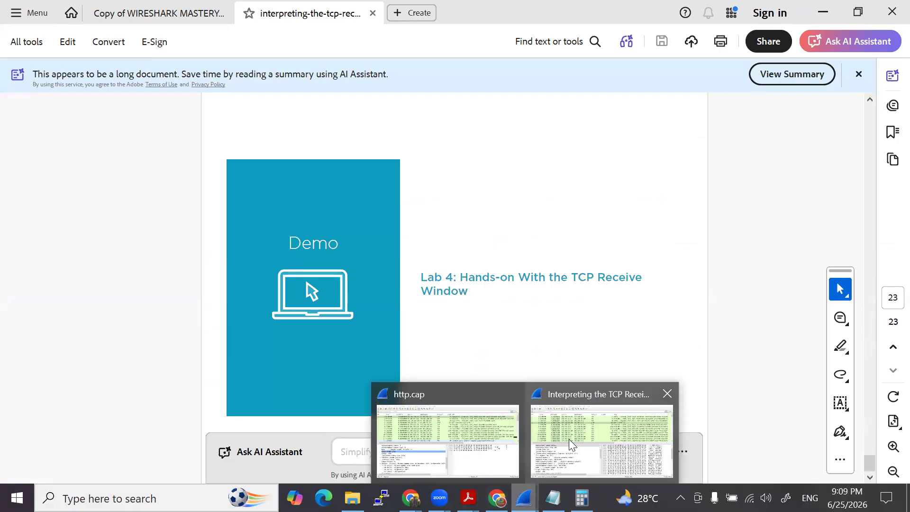
left_click(569, 439)
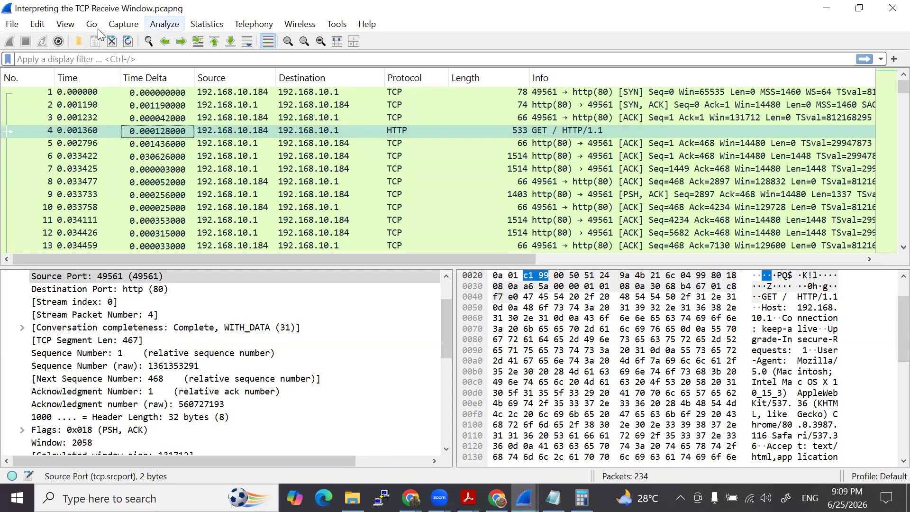
left_click(207, 24)
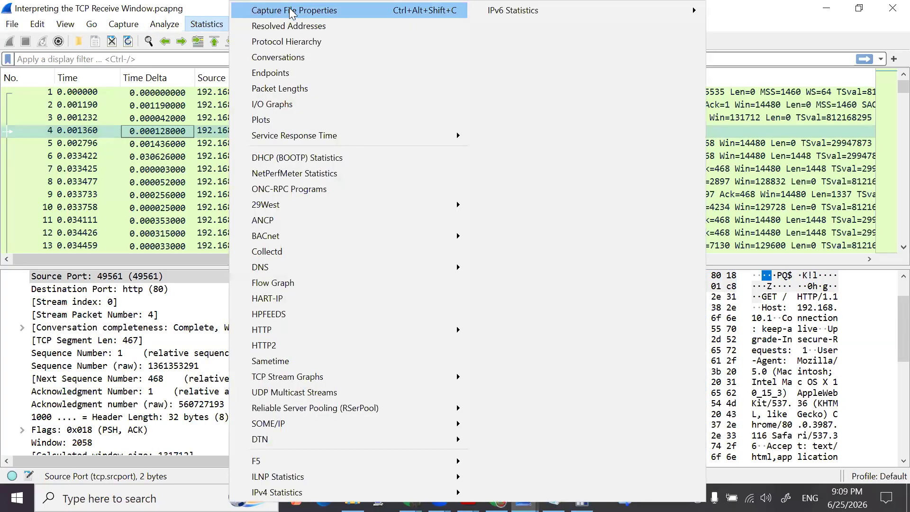
left_click(292, 12)
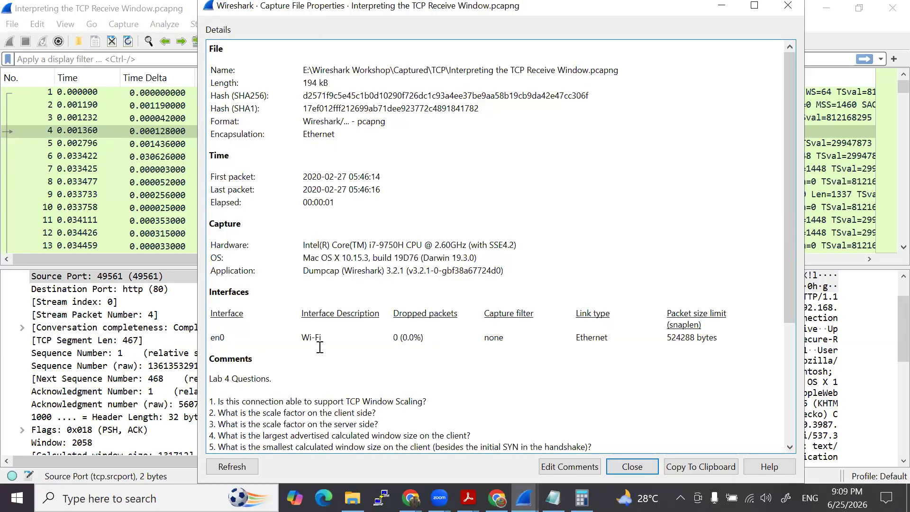
scroll(335, 386, "down", 3)
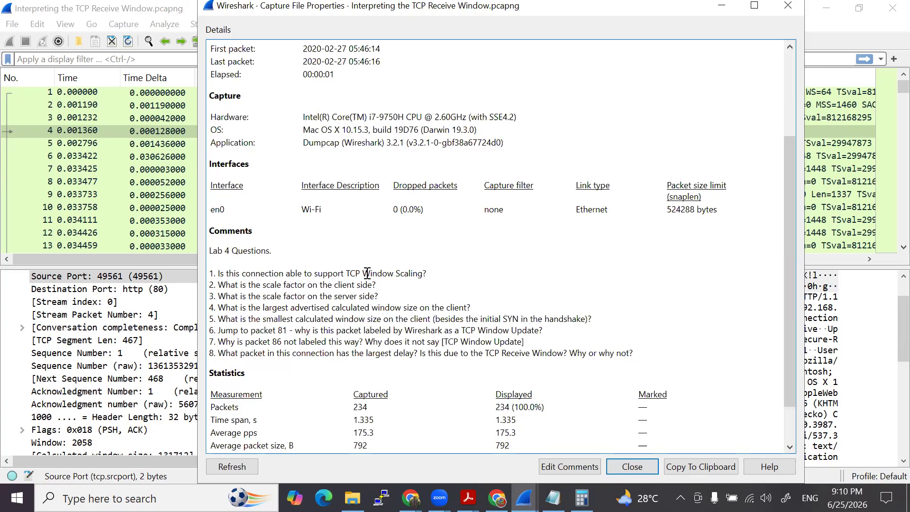
left_click_drag(427, 274, 209, 276)
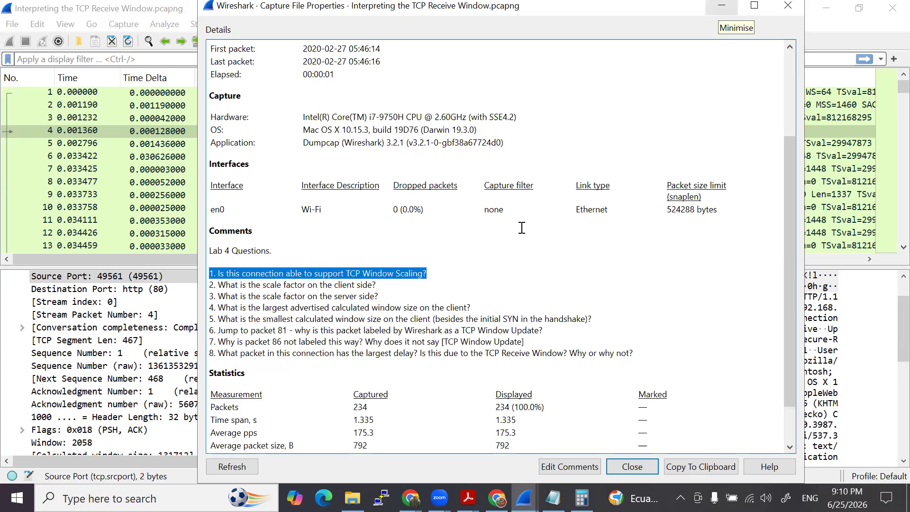
- Minimise the capture properties and inspect the TCP options of the SYN and SYN, ACK packets, expanding the SYN, ACK's Window scale option
left_click(722, 5)
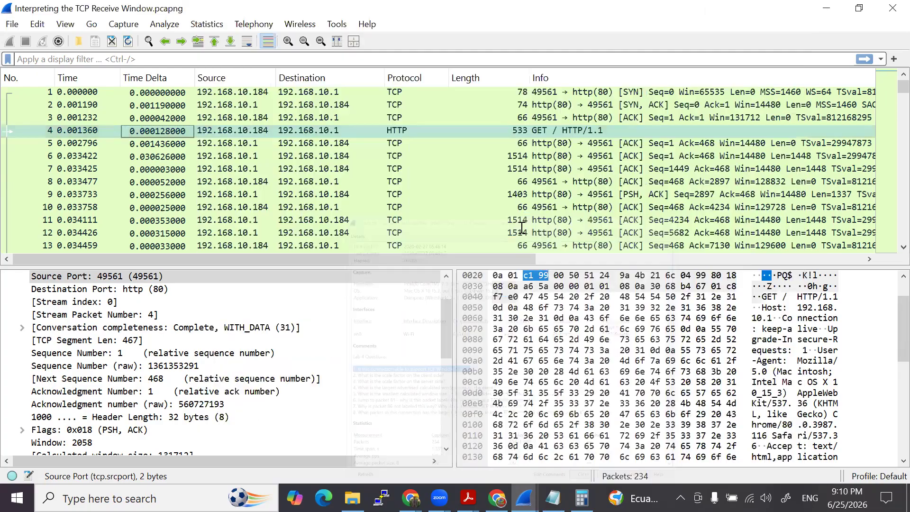
left_click(503, 89)
scroll(53, 362, "down", 5)
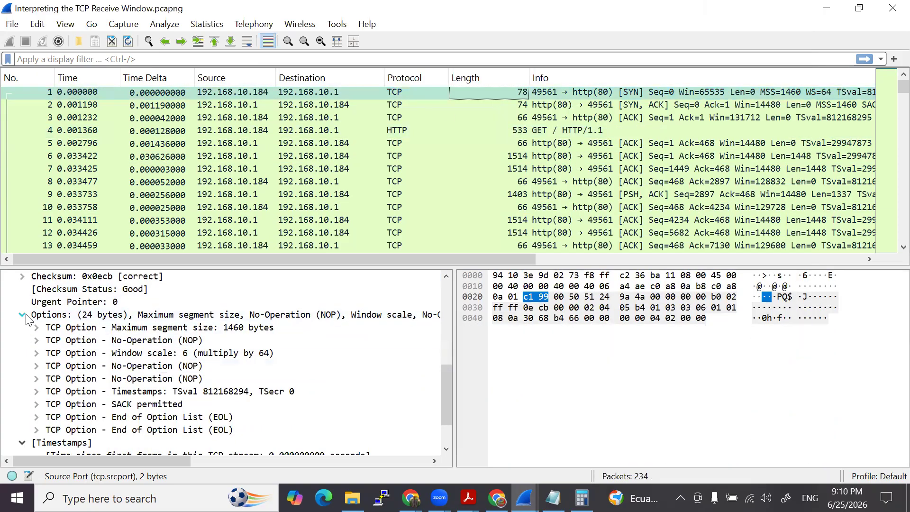
left_click(308, 105)
scroll(199, 360, "down", 5)
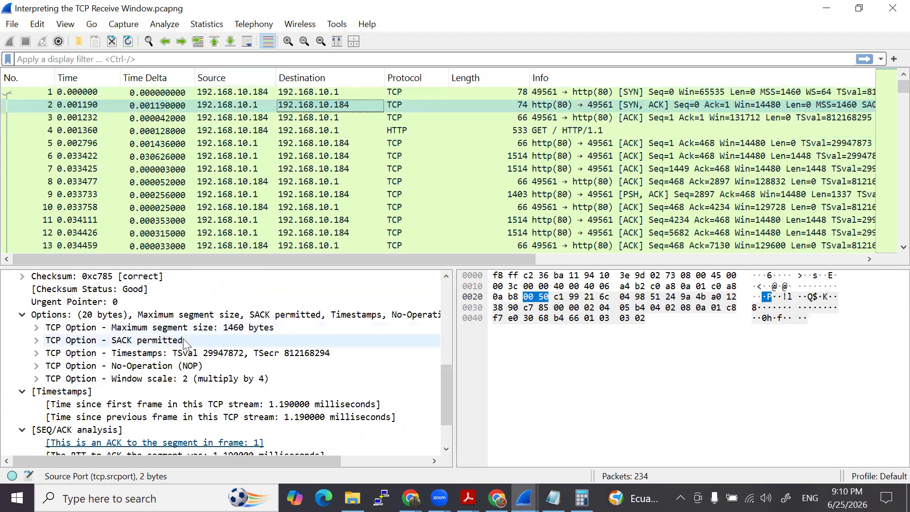
left_click(149, 379)
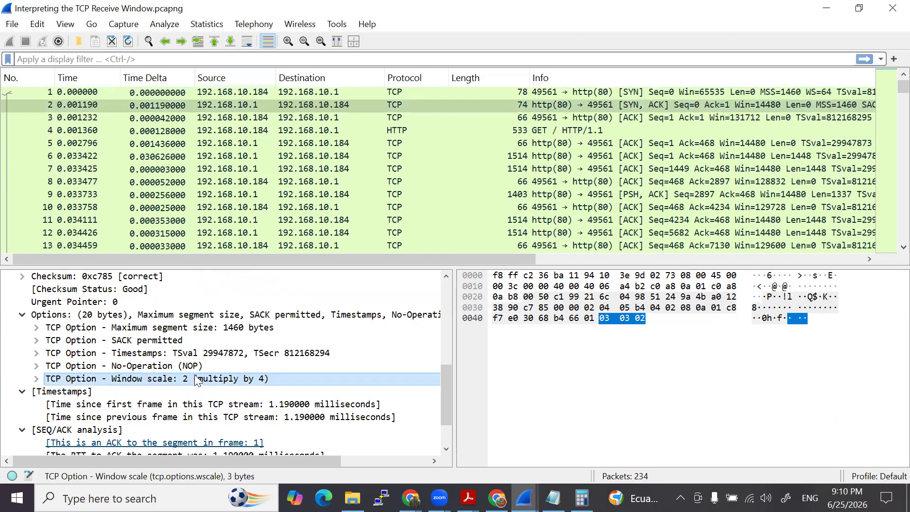
key("Right")
key("Down")
- Bring back the Capture File Properties to reread the Lab 4 questions, and check the Window scale multiplier in the SYN packet
left_click(525, 498)
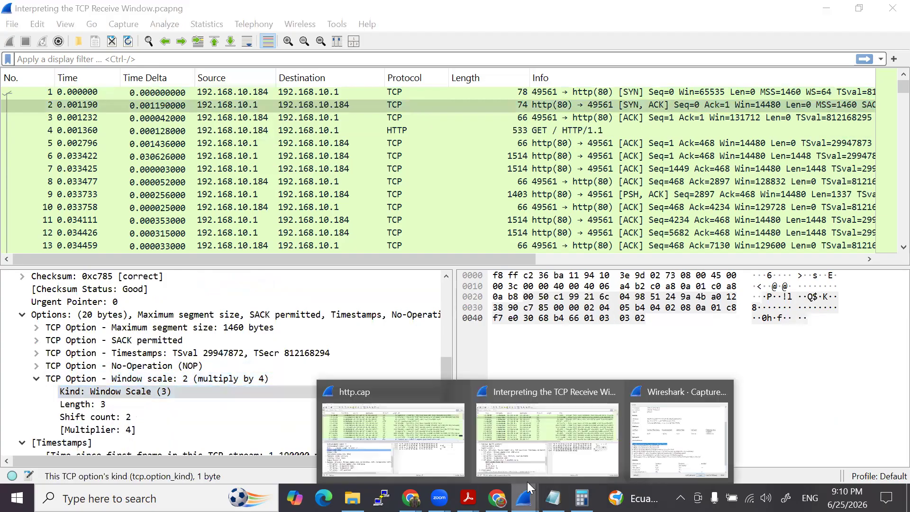
left_click(656, 414)
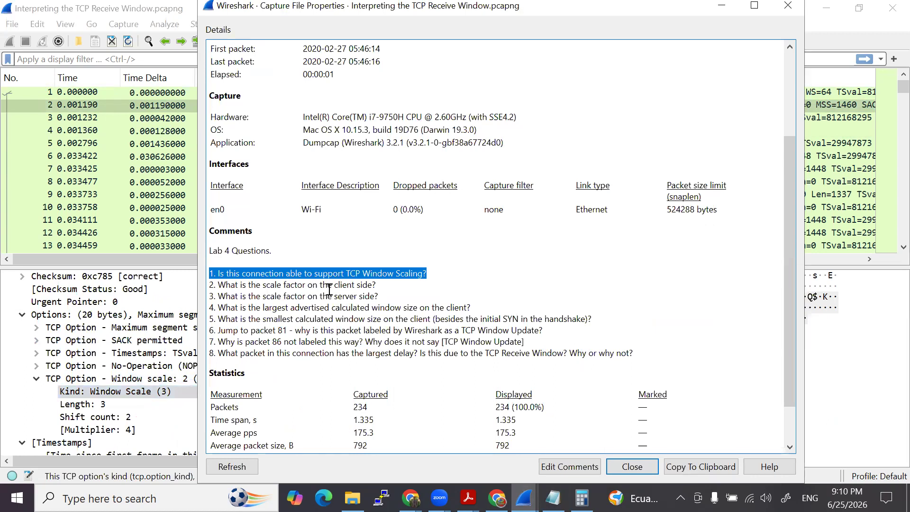
left_click(160, 92)
scroll(161, 379, "down", 3)
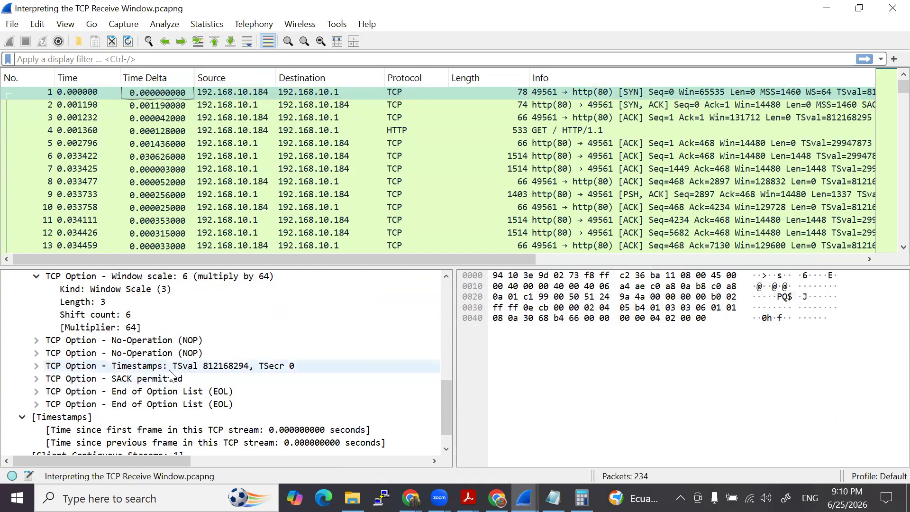
- Collapse the SEQ/ACK analysis, Timestamps and Window scale details of the SYN, ACK packet
left_click(237, 93)
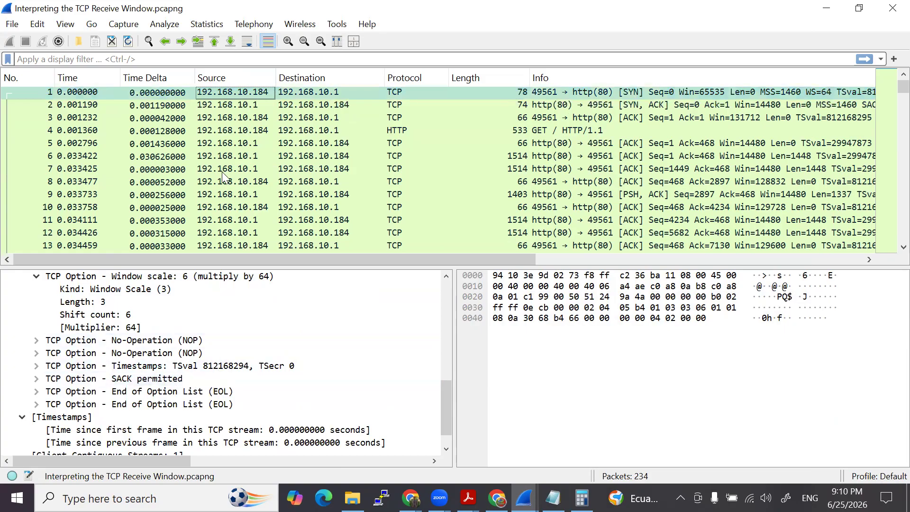
left_click(229, 105)
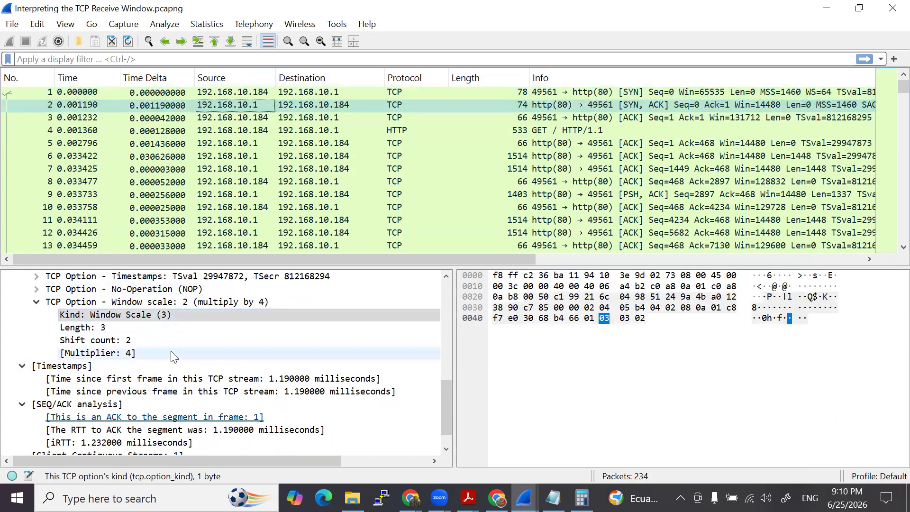
scroll(173, 370, "down", 1)
left_click(24, 378)
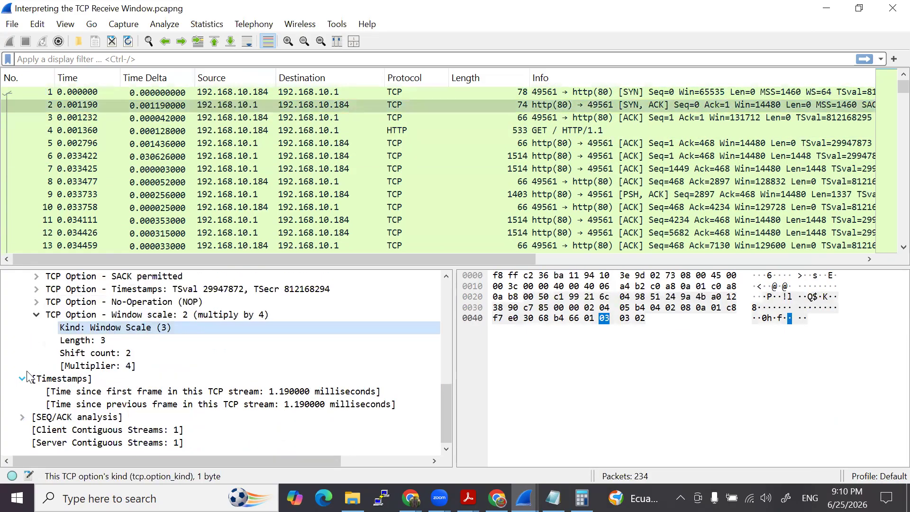
left_click(23, 378)
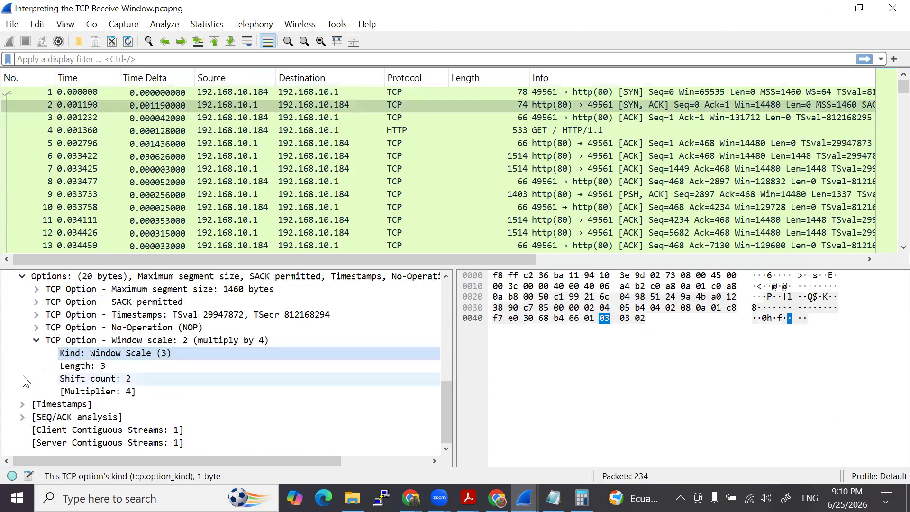
left_click(36, 340)
- Compare the Window scale option of the client's SYN packet with that of the server's SYN, ACK packet
left_click(212, 92)
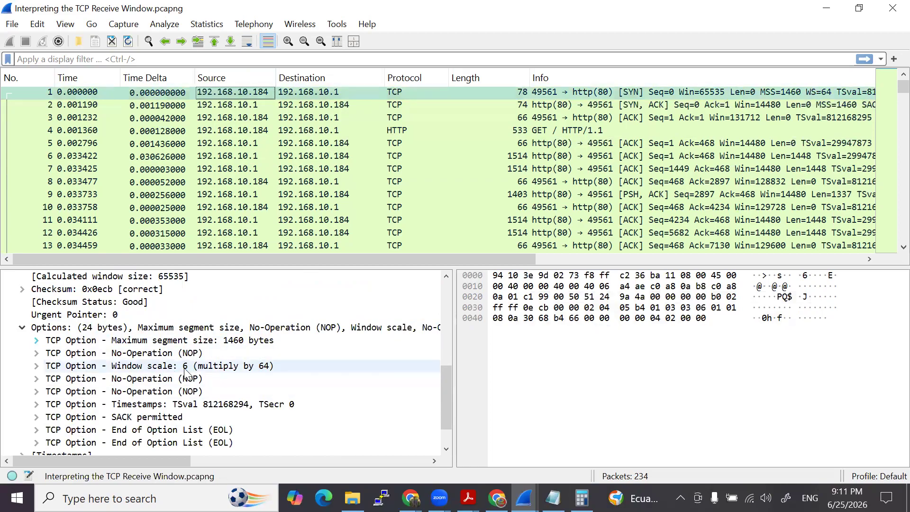
left_click(237, 130)
left_click(238, 104)
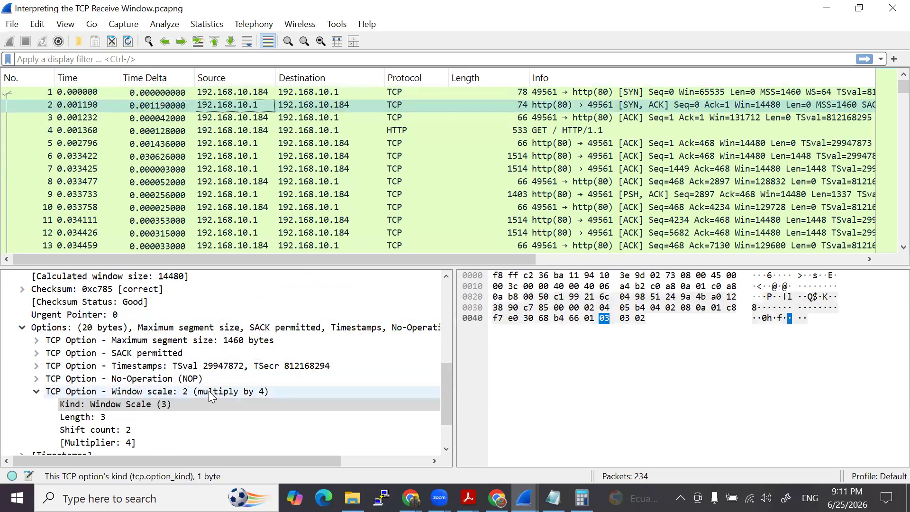
- Reopen the Capture File Properties and reread Lab 4 questions 4 and 5 on the client's largest and smallest calculated window sizes
left_click(524, 498)
left_click(561, 455)
left_click(524, 498)
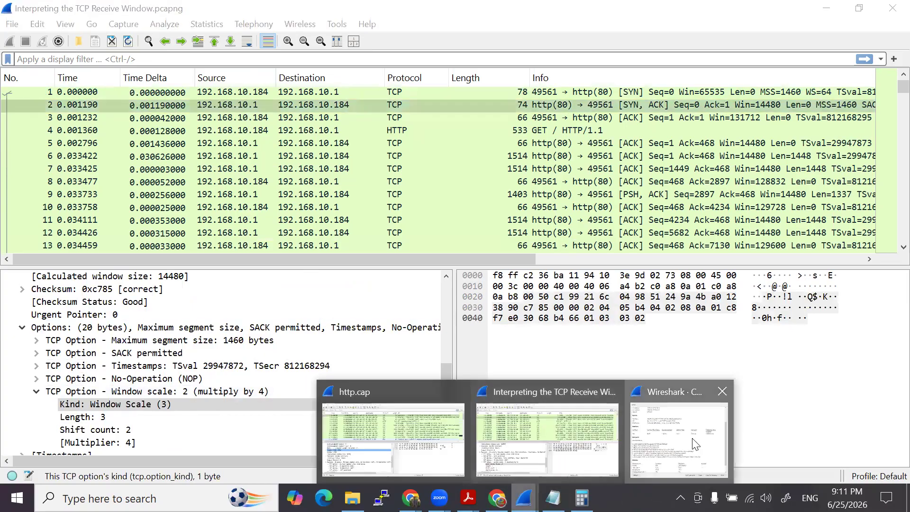
left_click(680, 439)
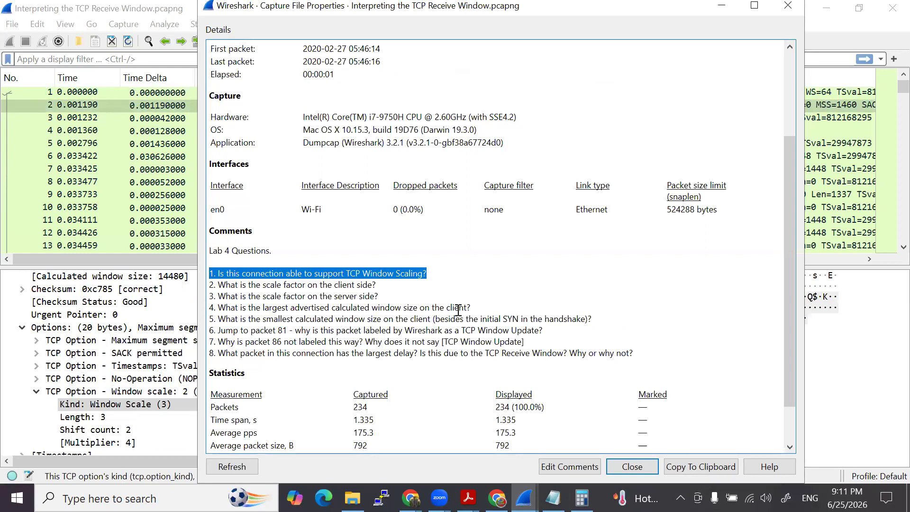
left_click_drag(473, 308, 218, 311)
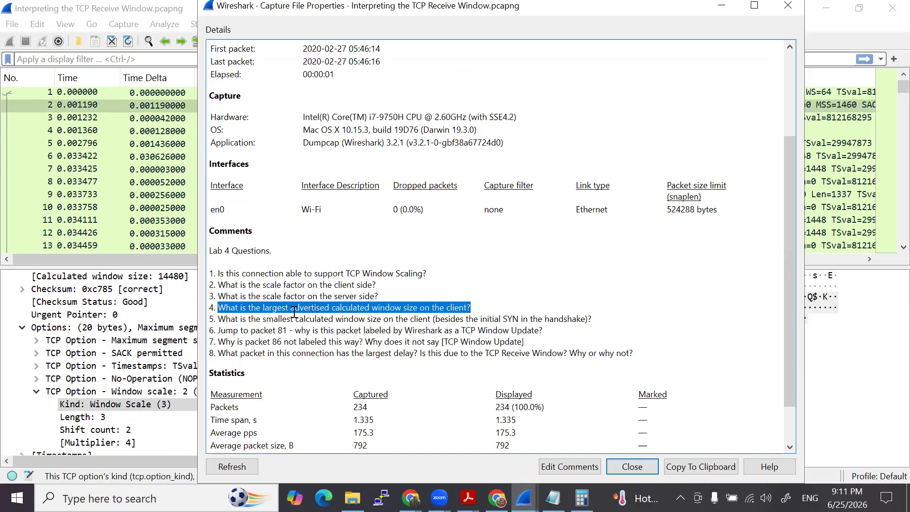
left_click_drag(305, 318, 585, 322)
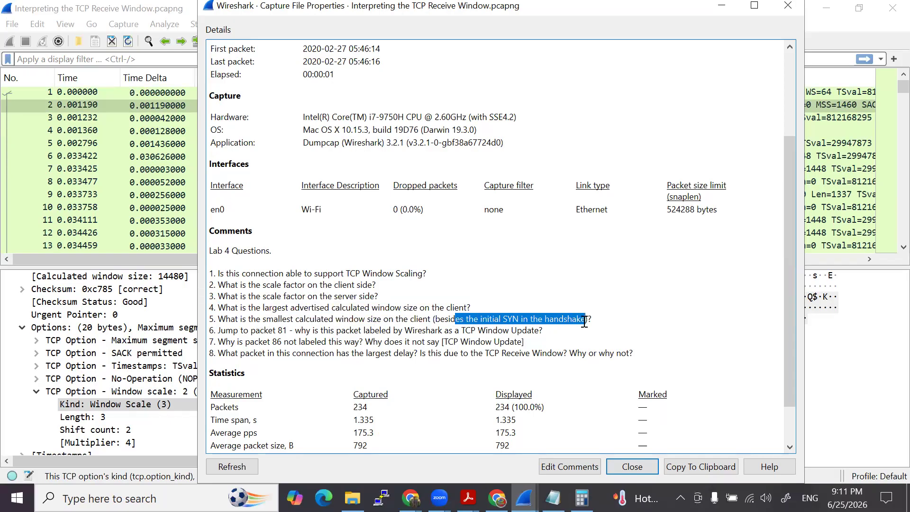
left_click_drag(248, 319, 384, 325)
left_click_drag(492, 320, 568, 321)
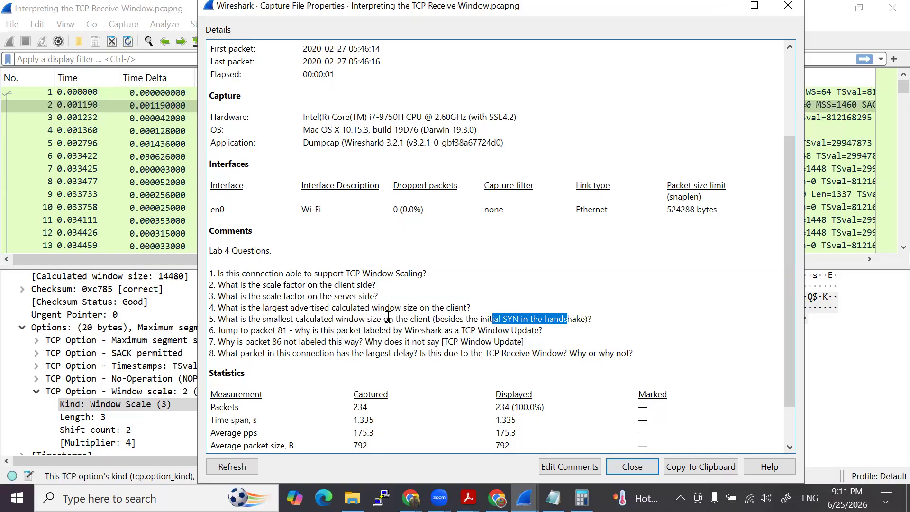
key("Escape")
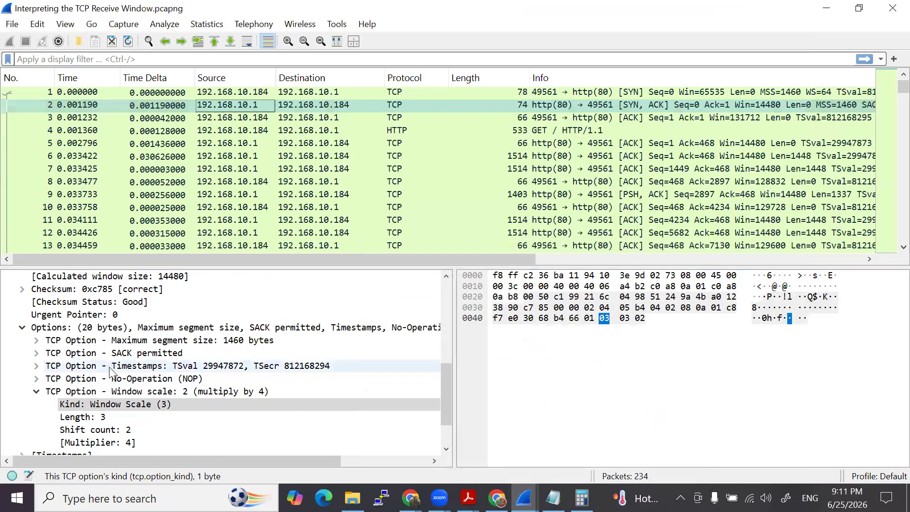
- Add the Calculated window size field as a packet list column and sort the packets by it in descending order
scroll(139, 327, "up", 1)
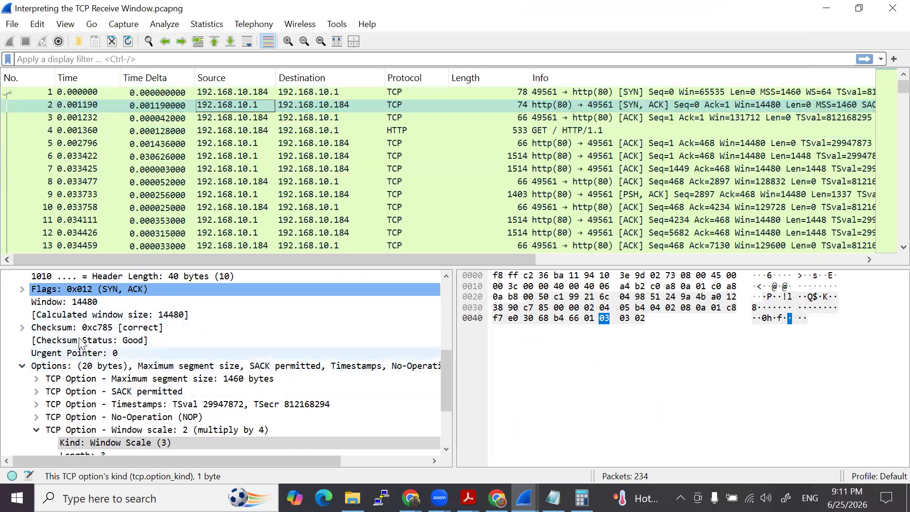
left_click(103, 315)
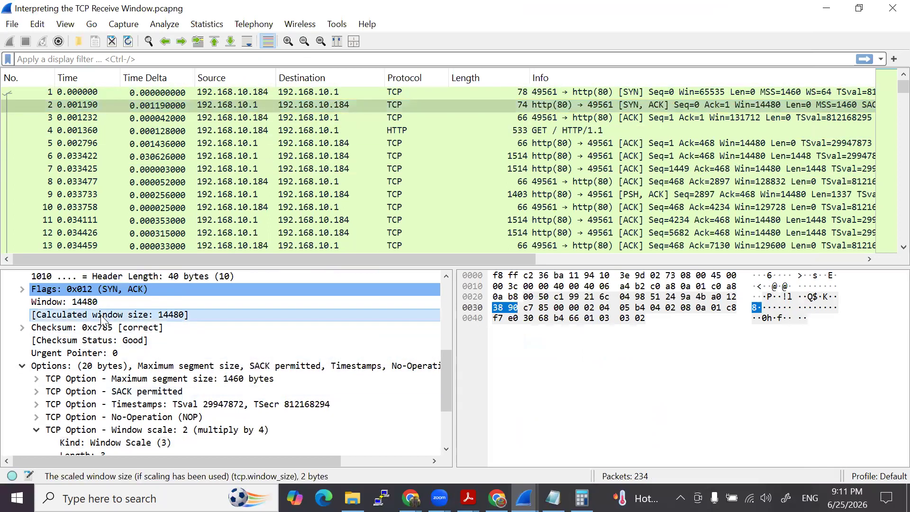
right_click(103, 317)
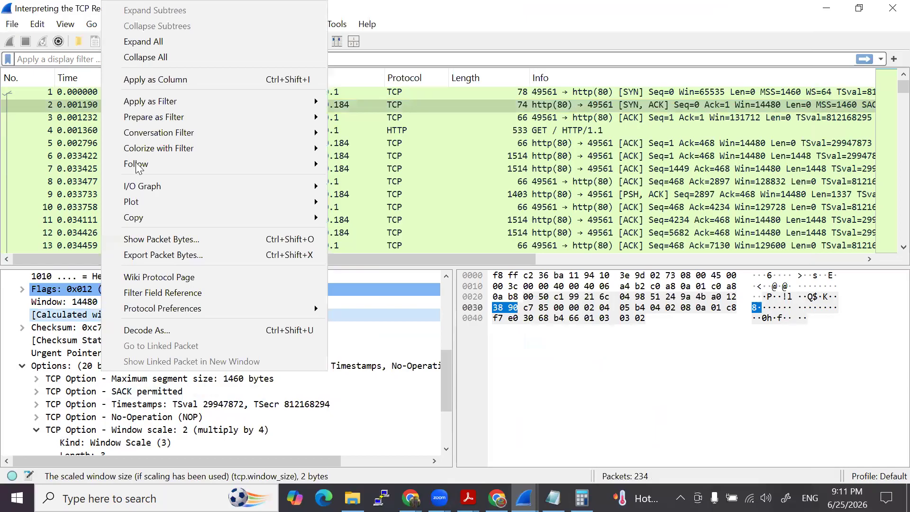
left_click(148, 82)
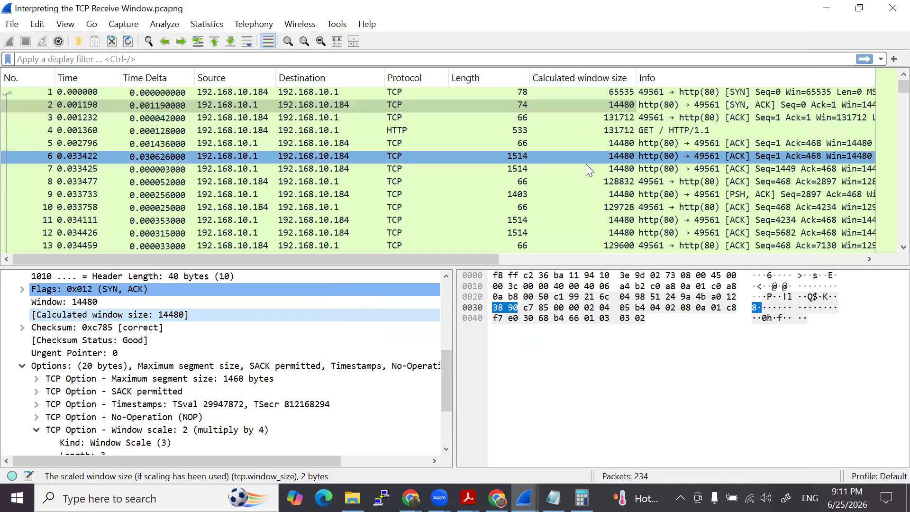
left_click(591, 78)
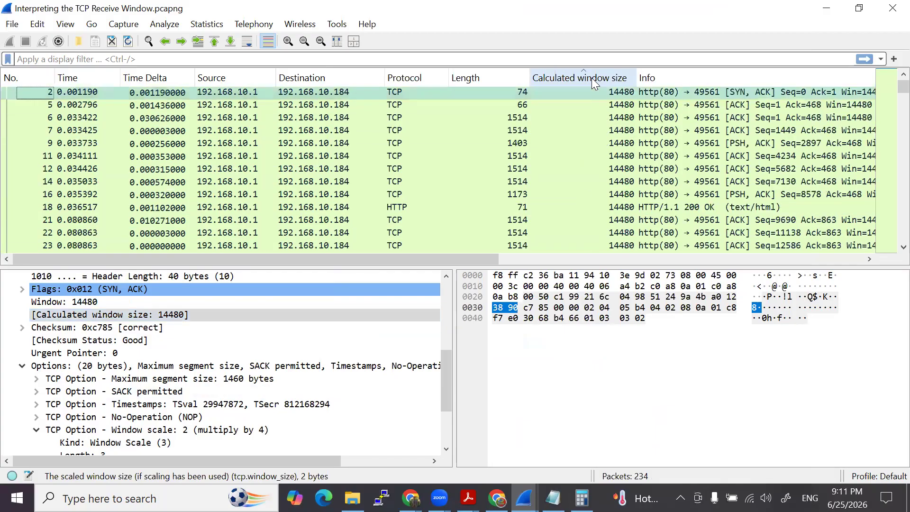
left_click(592, 78)
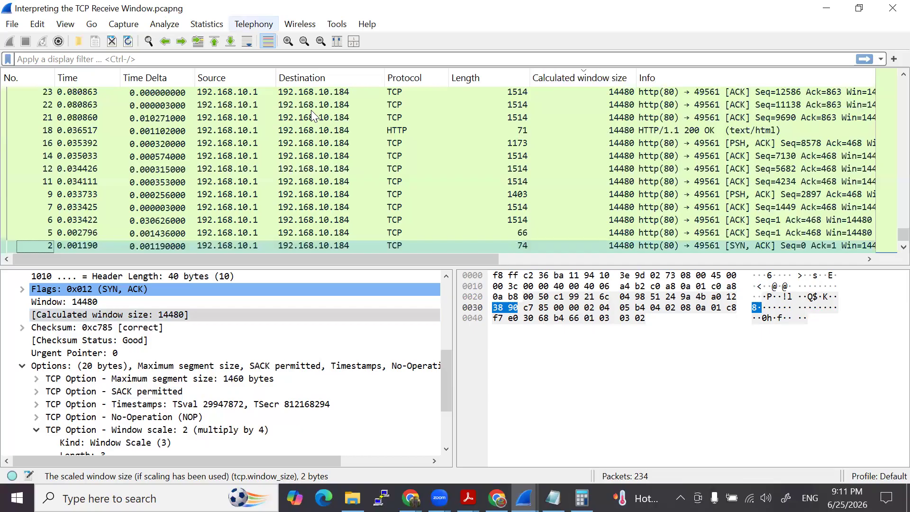
- Check the first and last packets of the sorted list for the client's window size extremes, and select the initial SYN packet
left_click(214, 41)
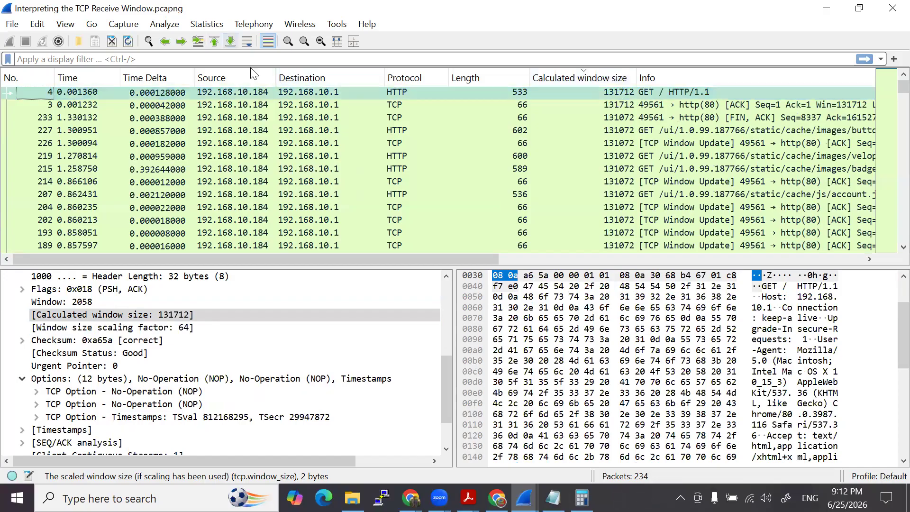
left_click(231, 41)
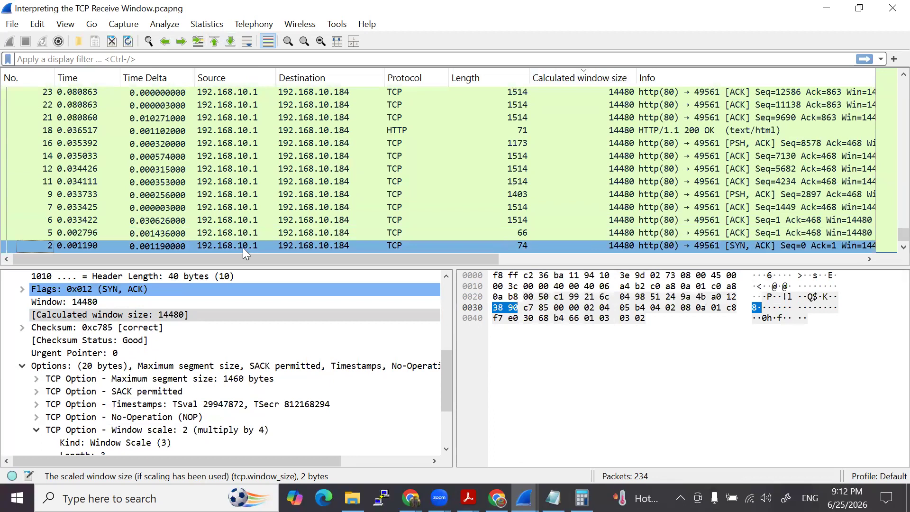
scroll(267, 219, "up", 10)
scroll(266, 214, "up", 15)
scroll(265, 212, "down", 3)
left_click(253, 181)
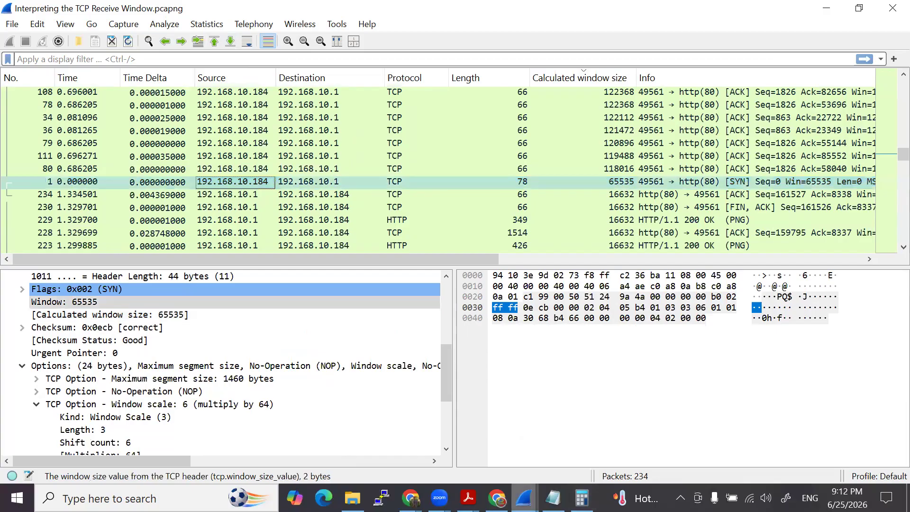
- Reread Lab 4 question 6 in the Capture File Properties about why packet 81 is labeled a TCP Window Update
left_click(525, 498)
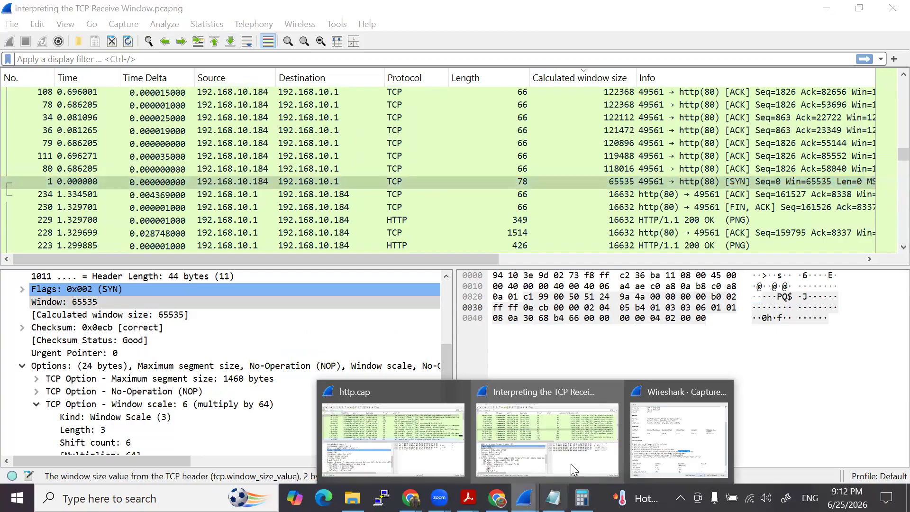
left_click(656, 436)
left_click_drag(221, 330, 543, 334)
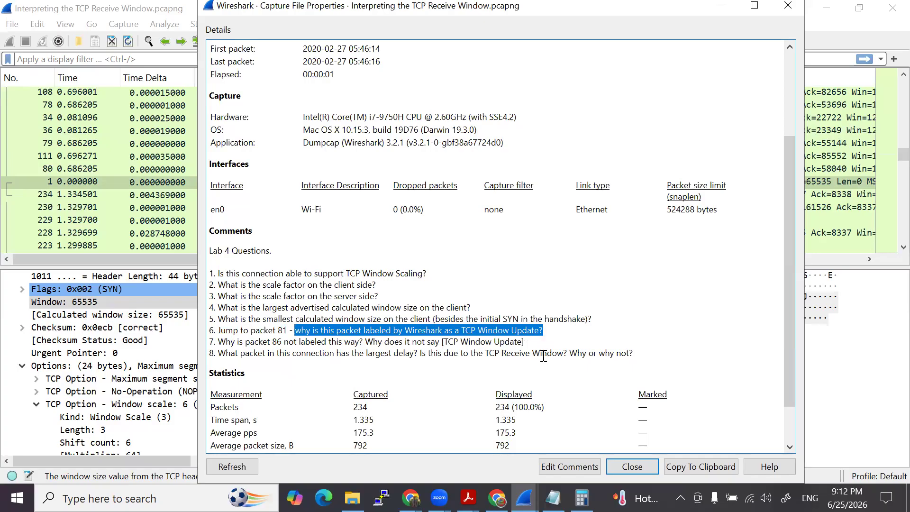
key("Escape")
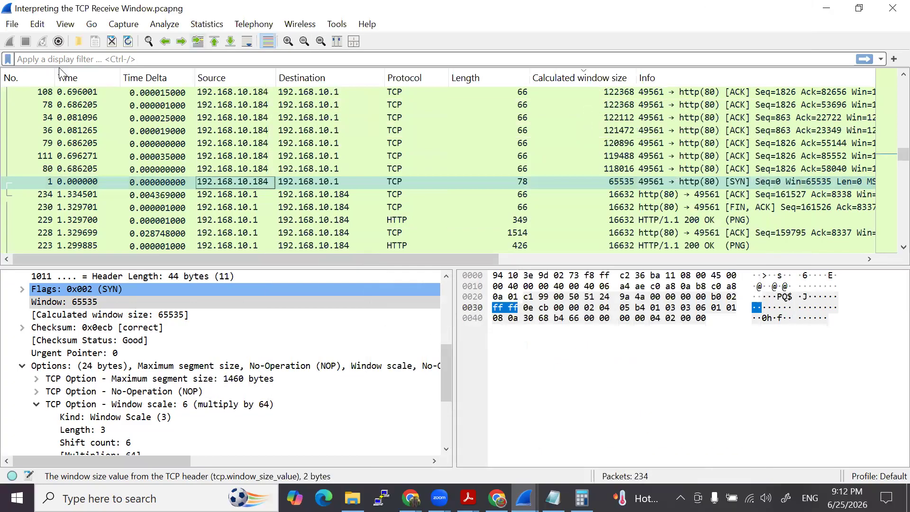
- Go to packet 81 in the capture
key("ctrl+g")
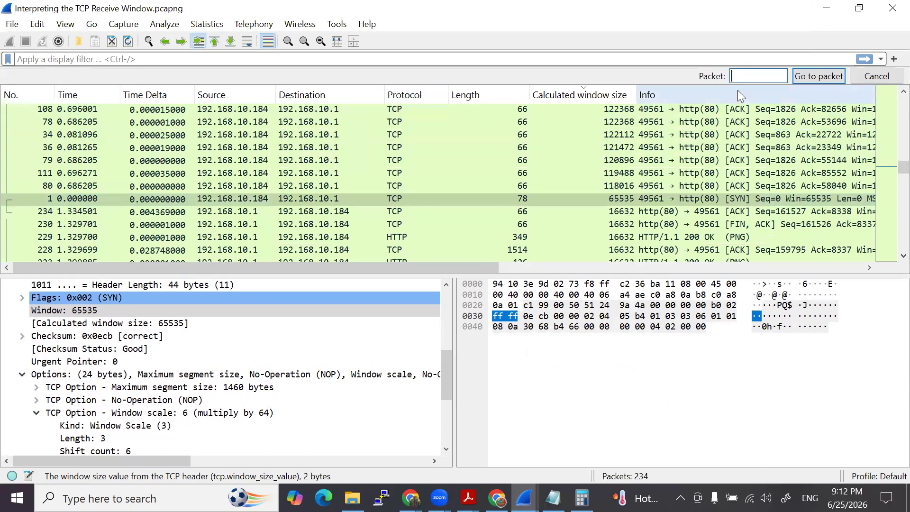
type("81")
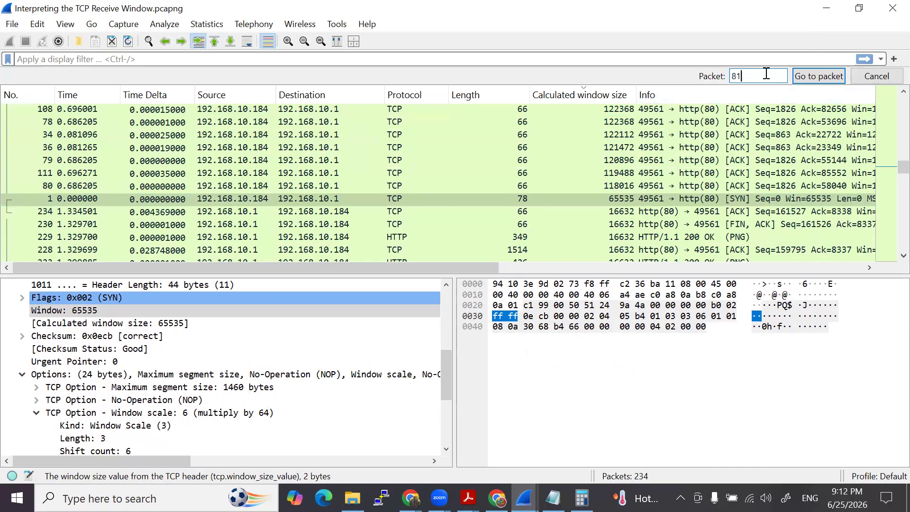
key("Return")
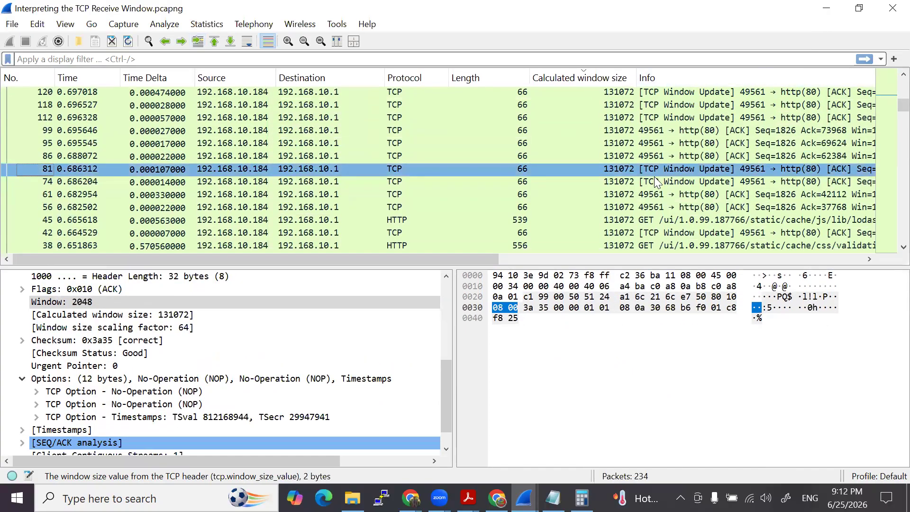
- Compare packet 81 with the neighbouring TCP Window Update packet 74, and collapse the TCP options of packet 81
left_click(639, 170)
left_click(642, 181)
left_click(643, 171)
left_click(650, 180)
left_click(651, 171)
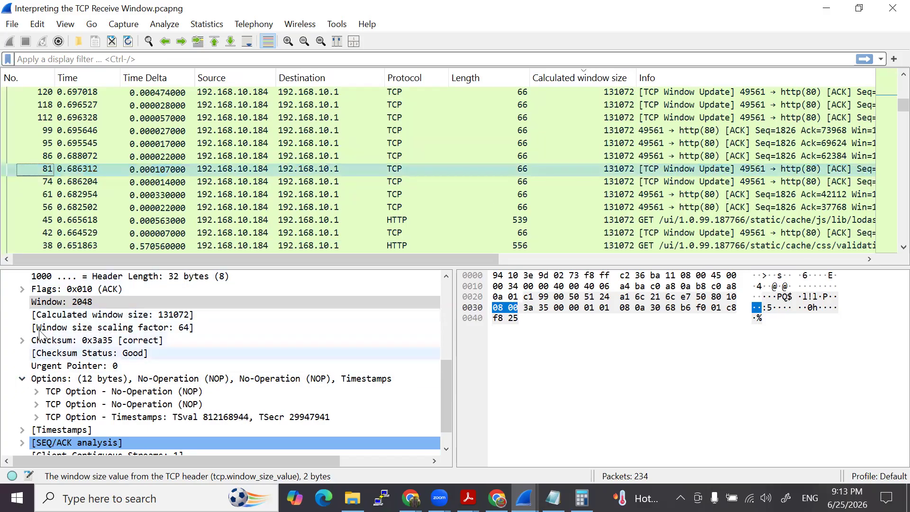
left_click(22, 379)
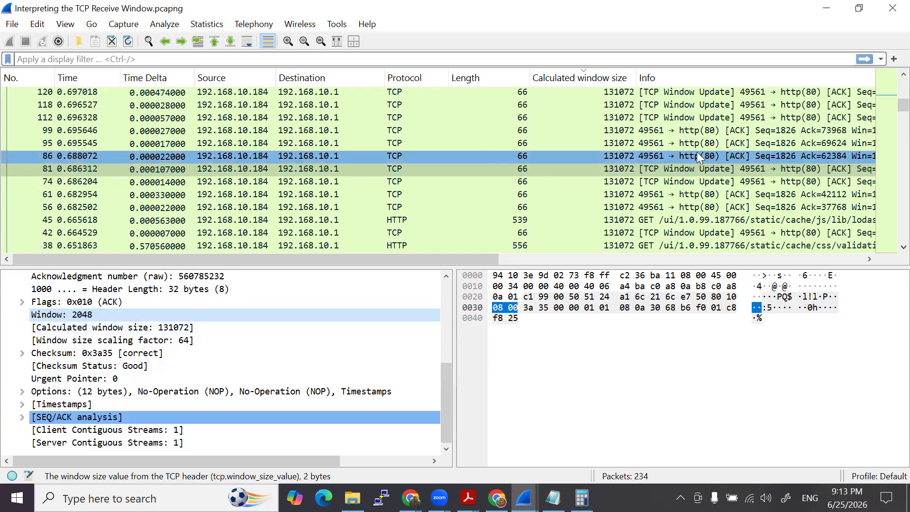
- Compare the Window and Calculated window size fields of packets 86, 81 and 74
left_click(684, 156)
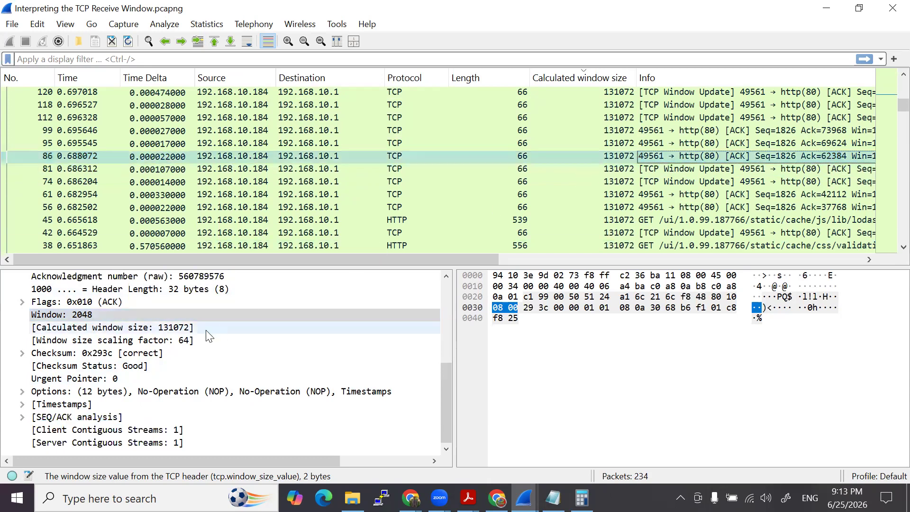
left_click(68, 314)
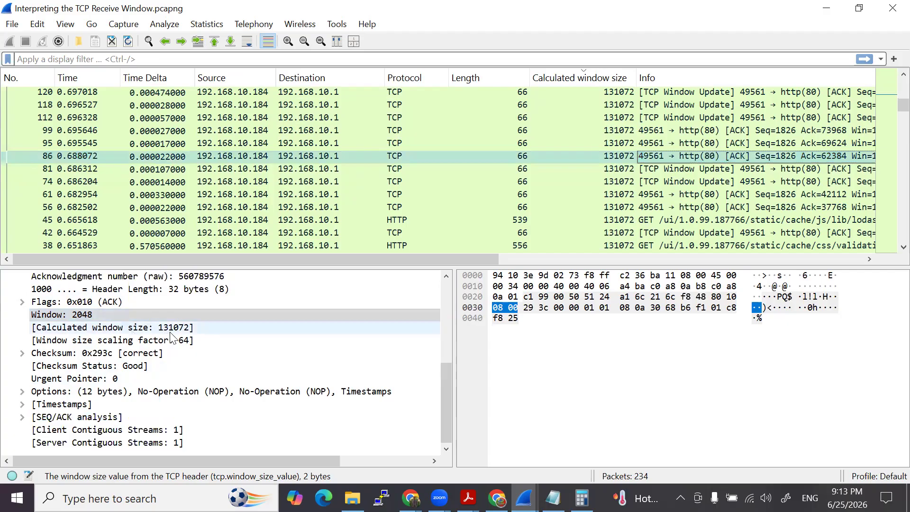
left_click(612, 170)
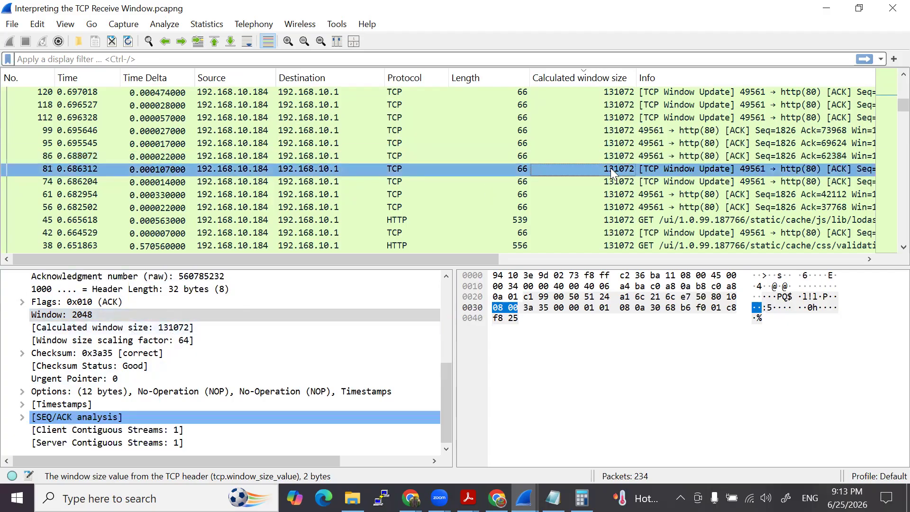
left_click(564, 181)
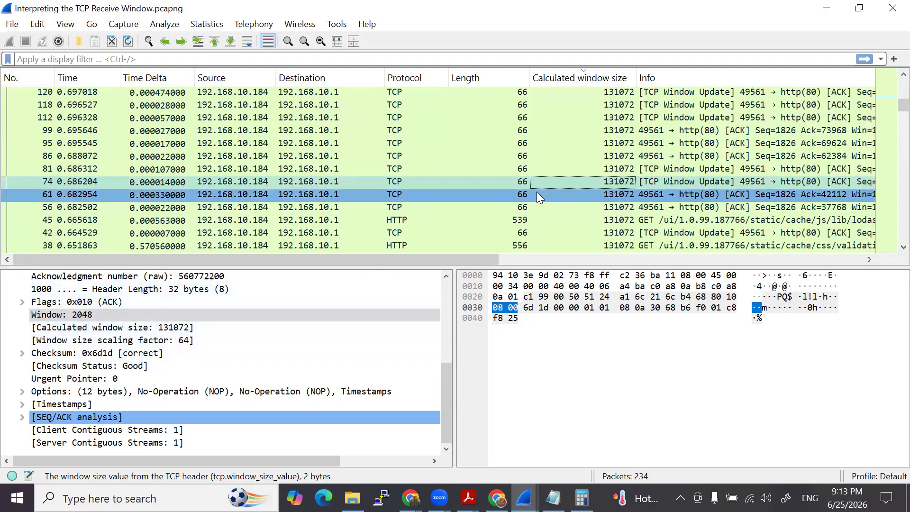
left_click(588, 169)
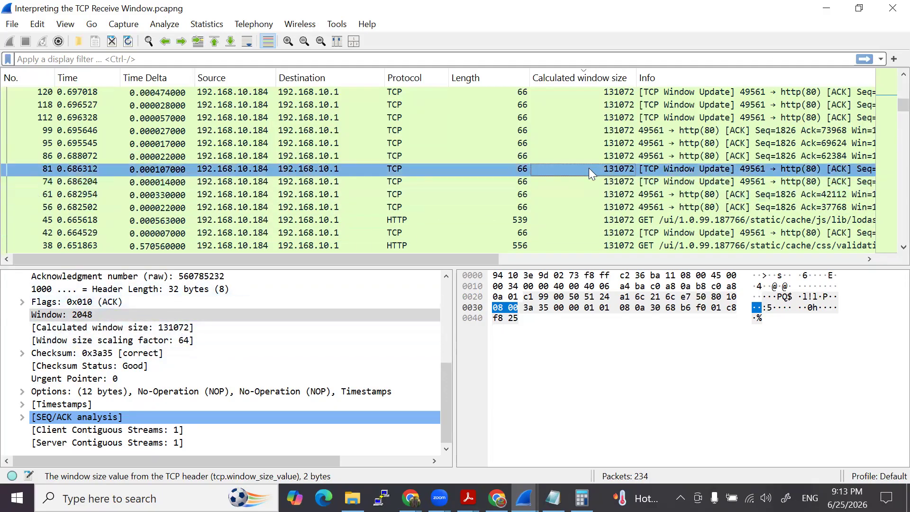
left_click(602, 156)
left_click(108, 313)
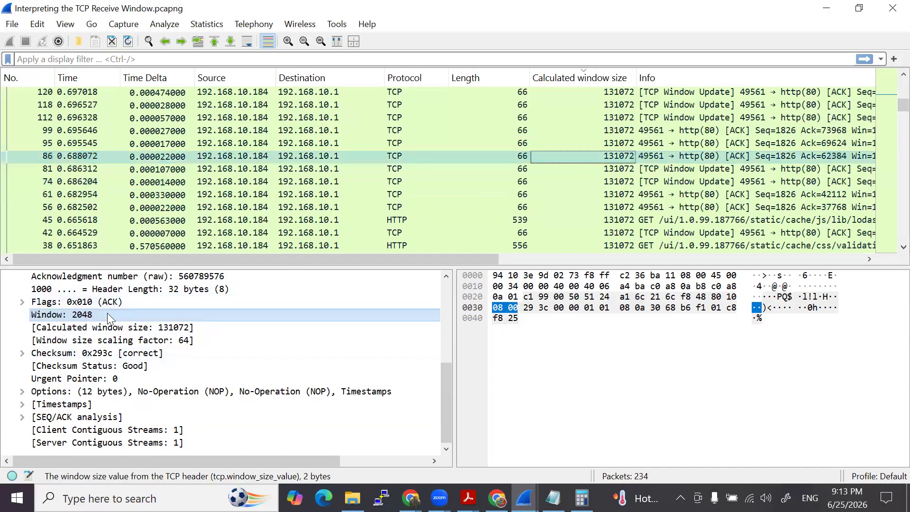
left_click(539, 169)
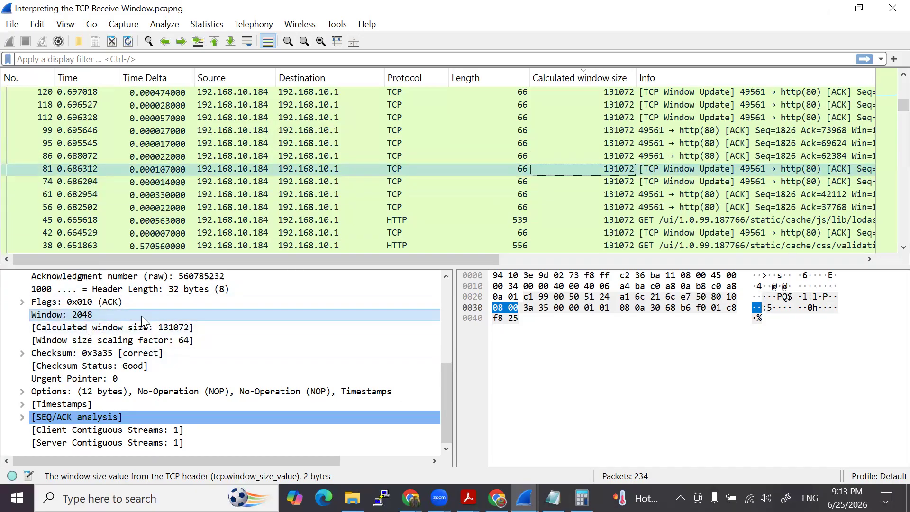
left_click(625, 182)
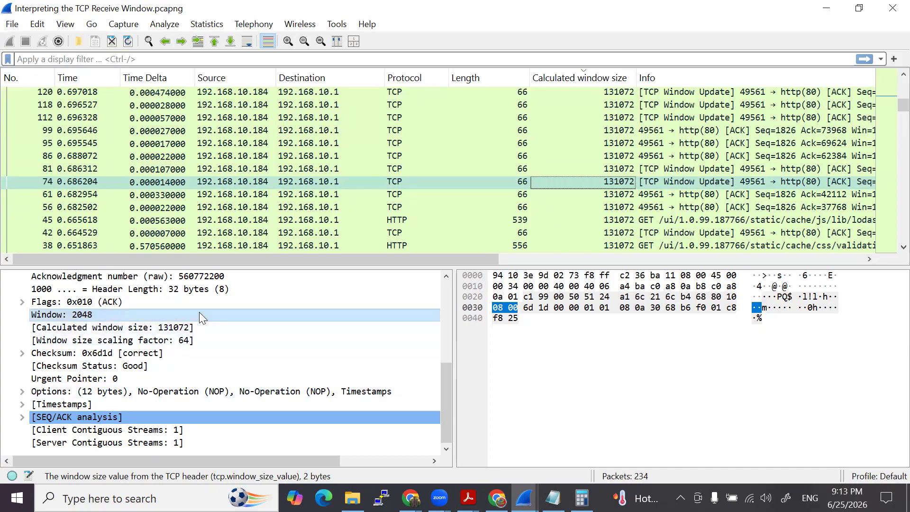
left_click(665, 165)
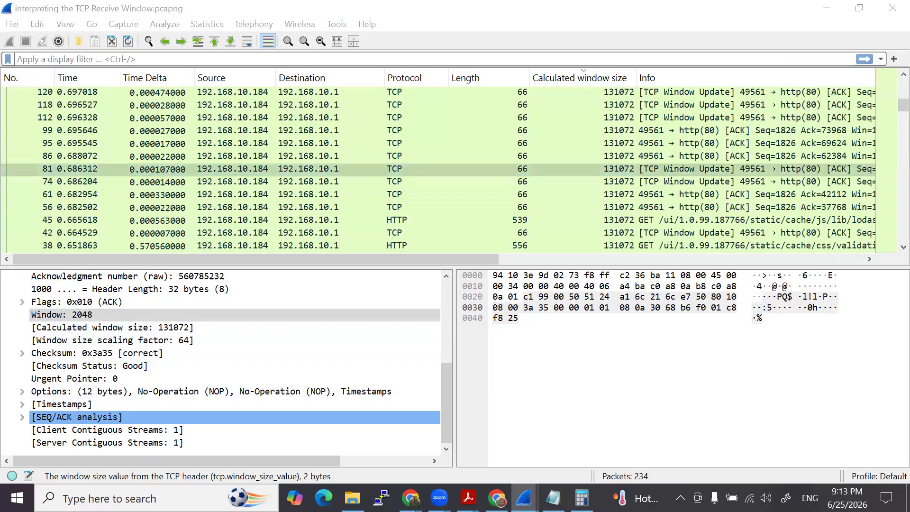
- Switch briefly to WhatsApp in the browser and back to Wireshark, and recheck the Window field of packet 81
key("alt+Tab")
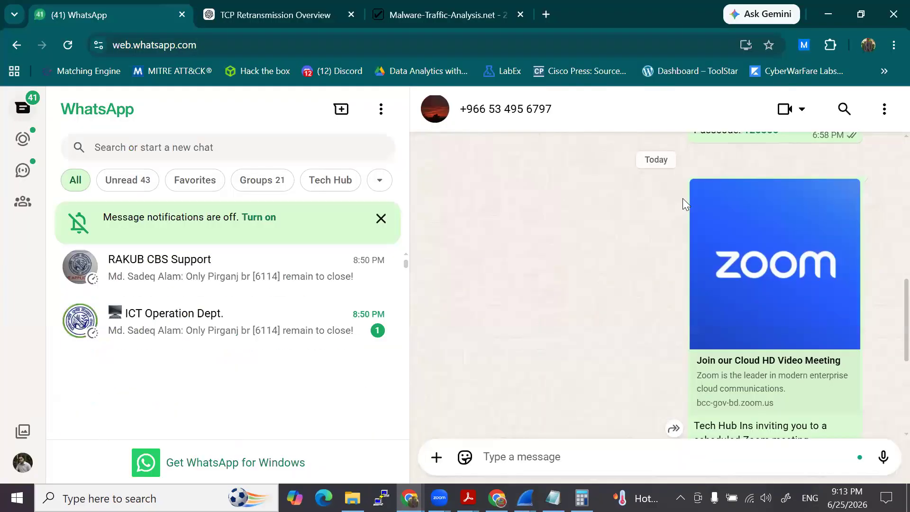
key("alt+Tab")
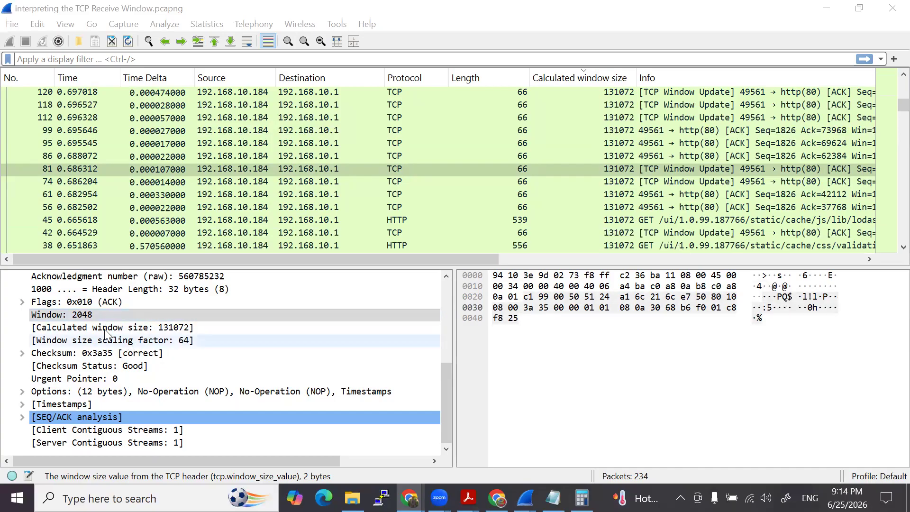
left_click(67, 317)
left_click(673, 171)
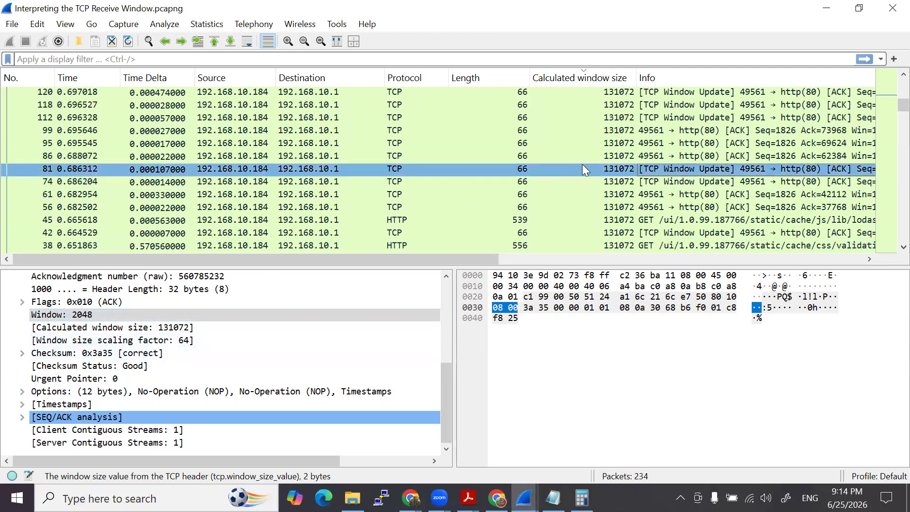
- Compare the window sizes of packets 74, 86 and 95 with the Window Update packet 81
left_click(606, 181)
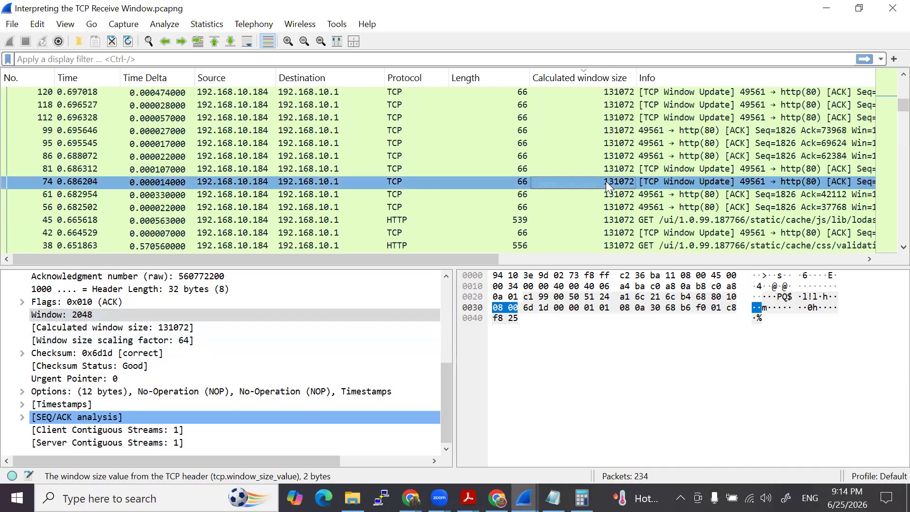
left_click(605, 153)
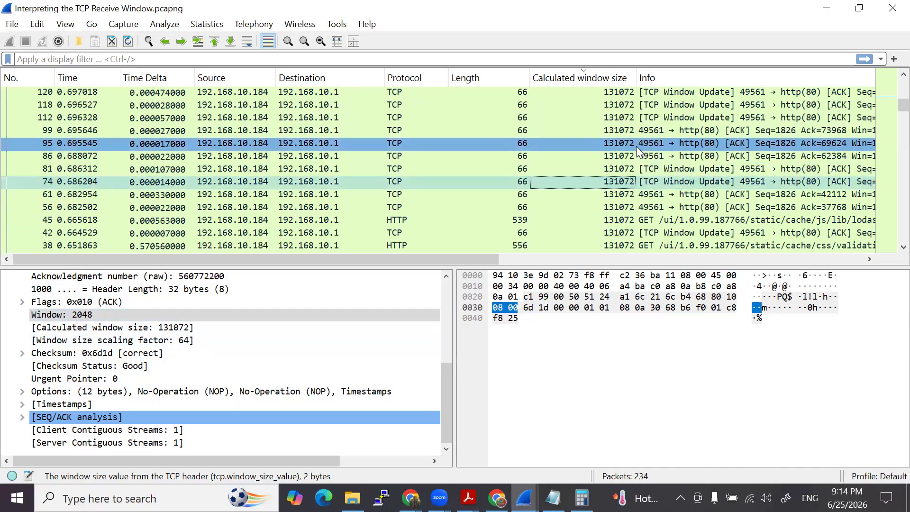
left_click(635, 141)
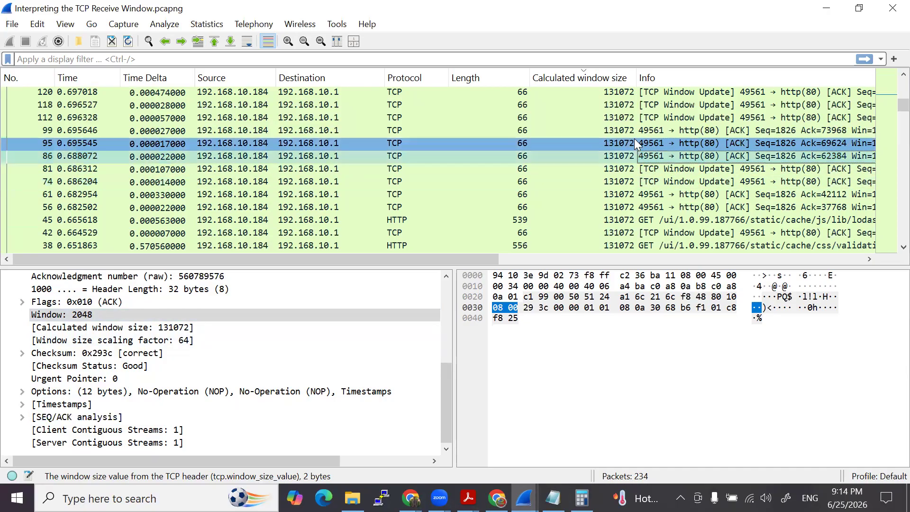
left_click(640, 170)
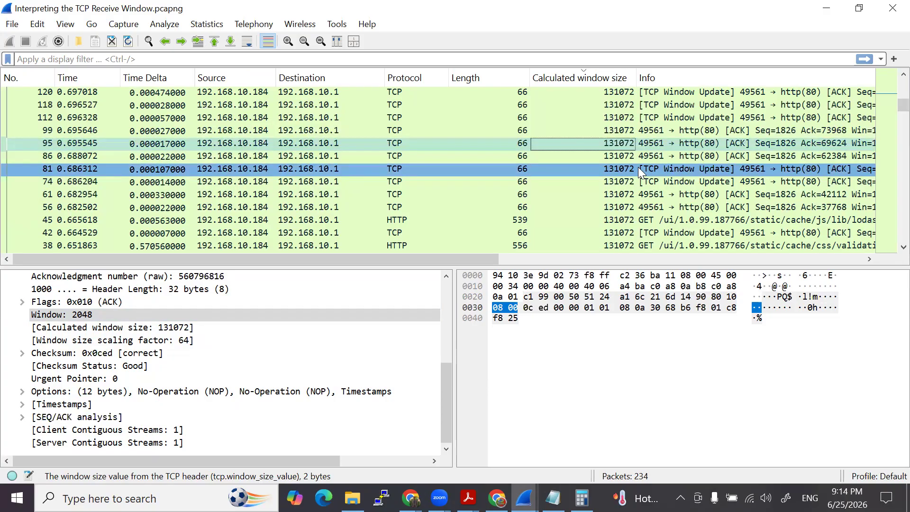
- Sort the packet list by packet number and select packet 81
left_click(25, 76)
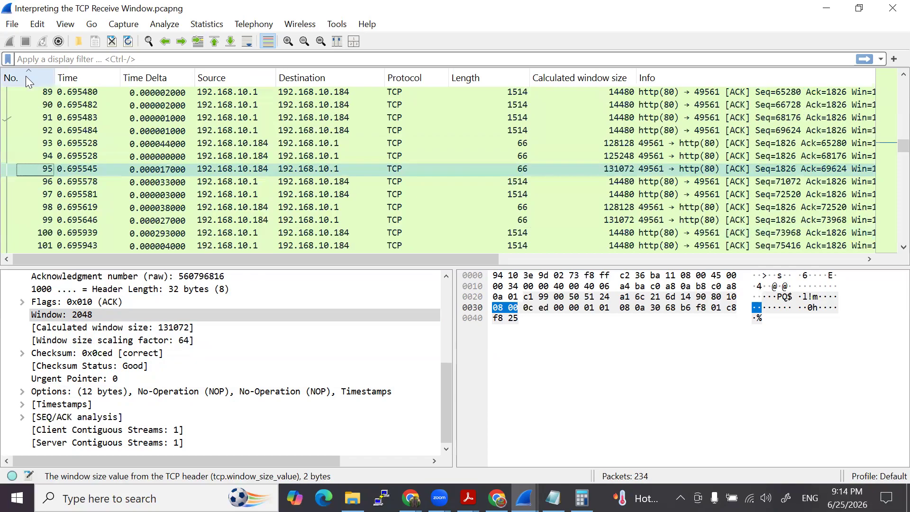
scroll(127, 161, "up", 4)
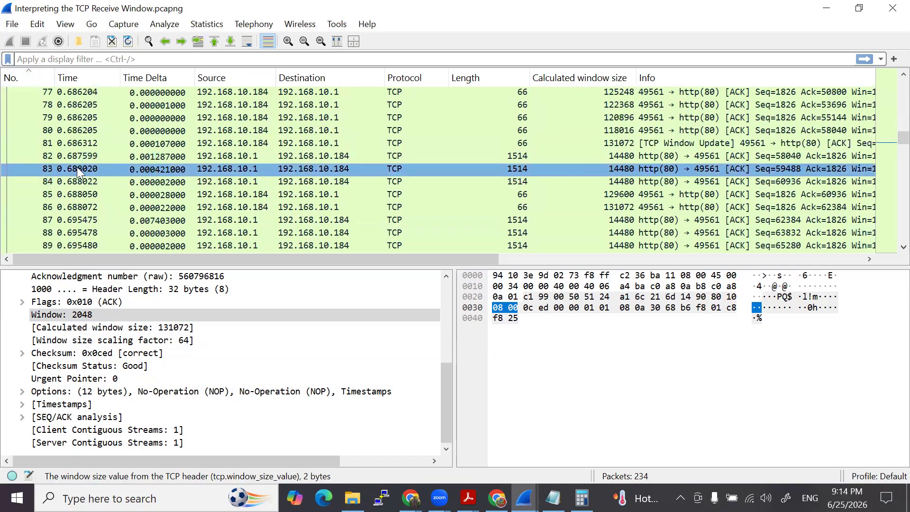
left_click(107, 143)
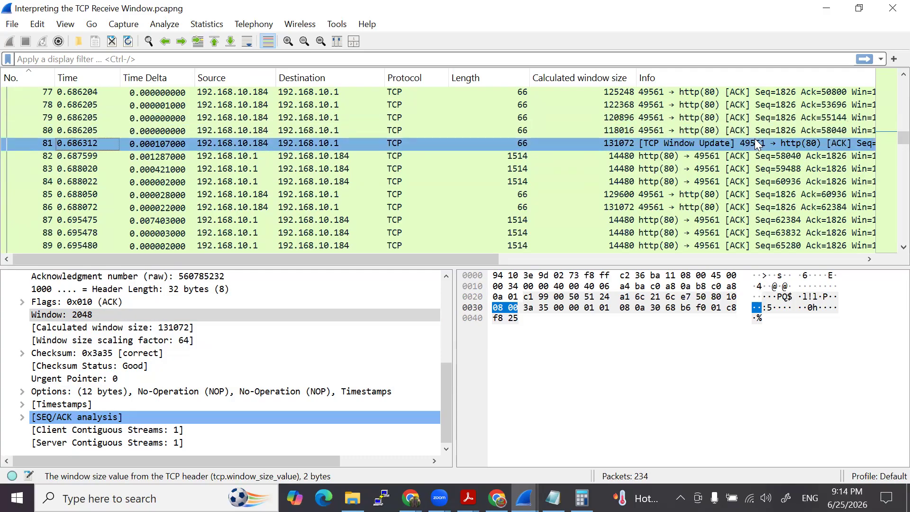
- Compare the Window and Calculated window size fields of packet 80 with those of packet 81
left_click(704, 129)
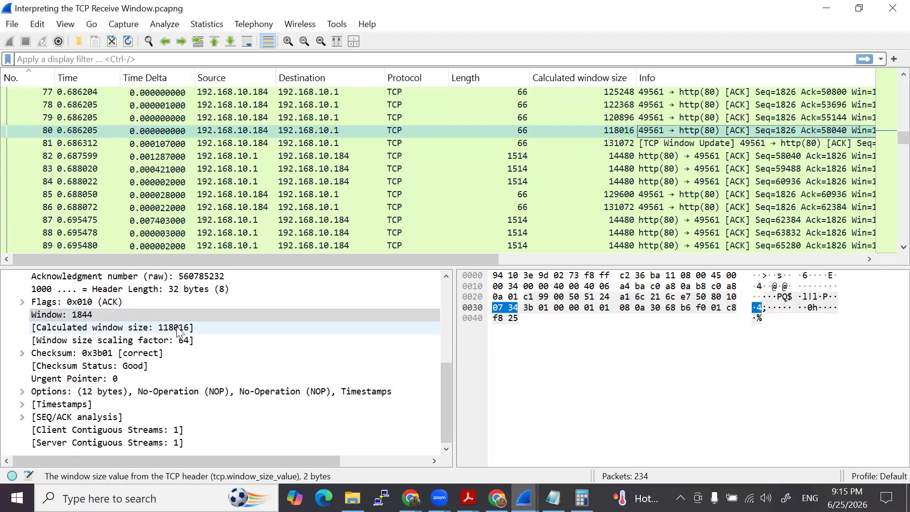
left_click(670, 147)
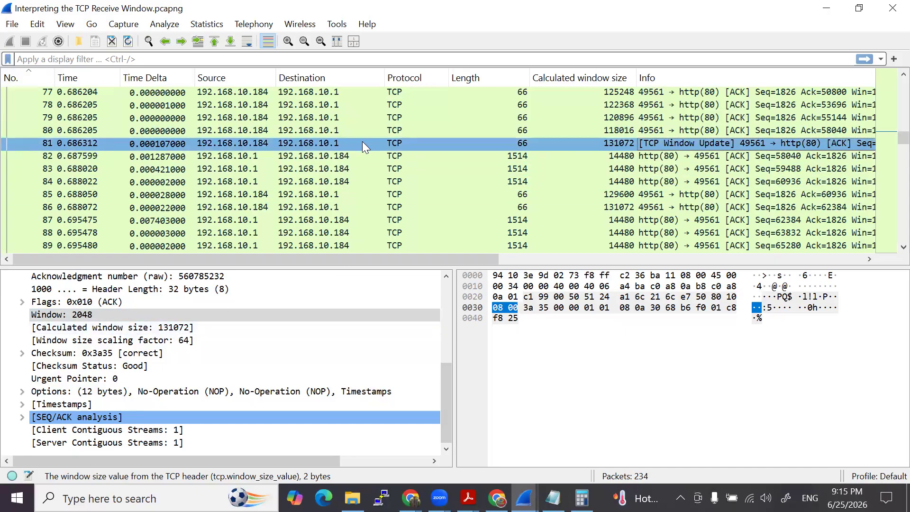
left_click(429, 147)
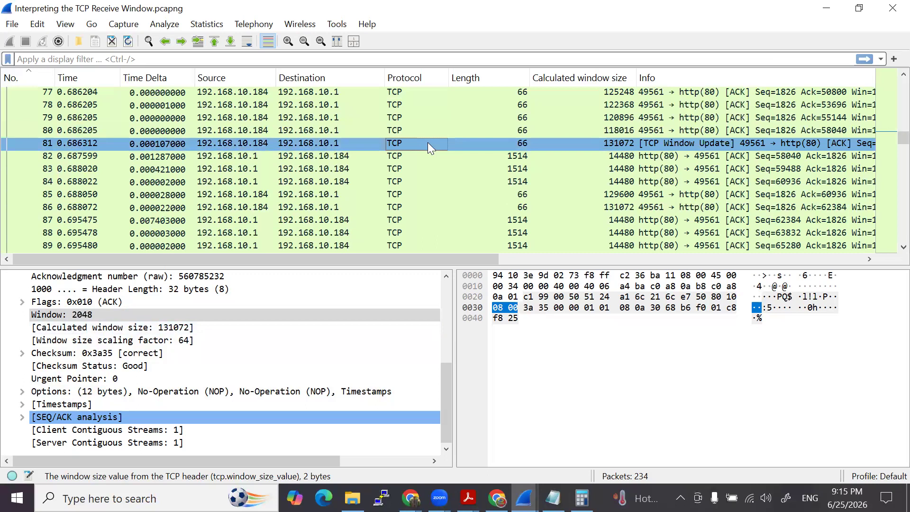
left_click(428, 131)
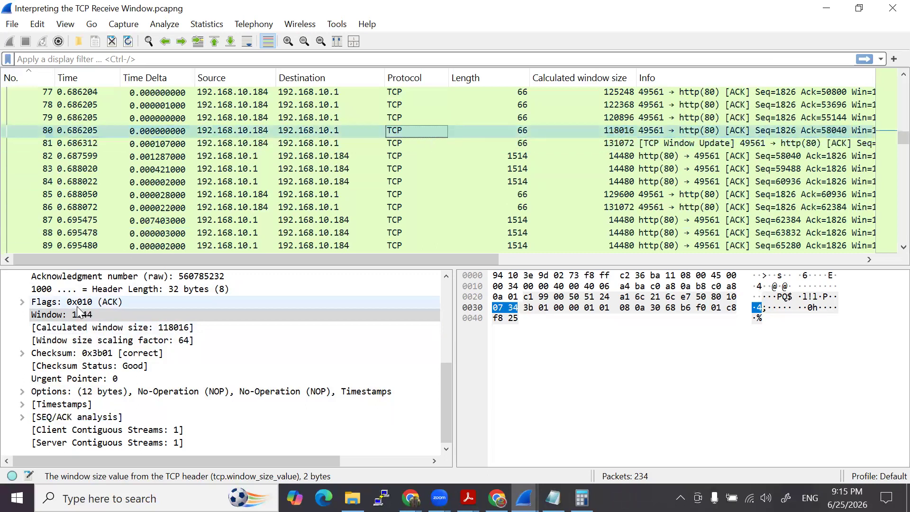
left_click(401, 147)
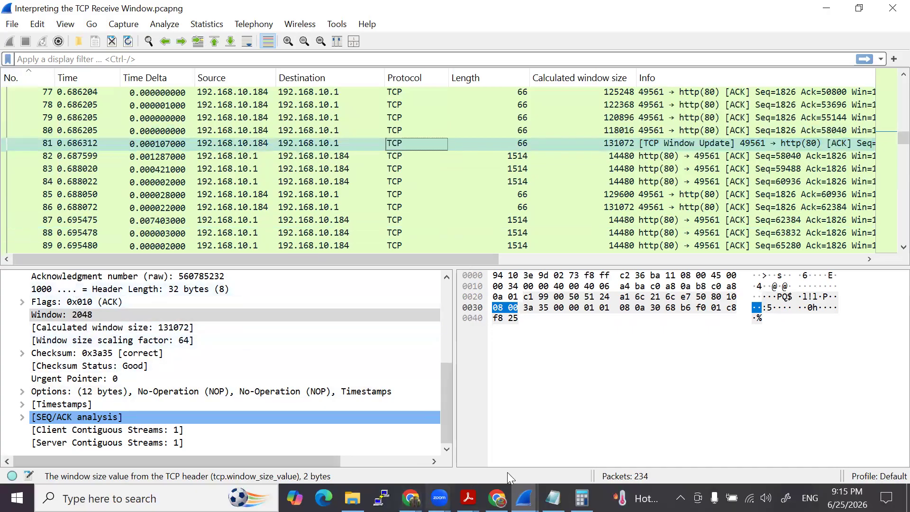
- Bring up the capture file properties, highlight Lab 4 question 7 about packet 86, and minimize the properties window
left_click(524, 498)
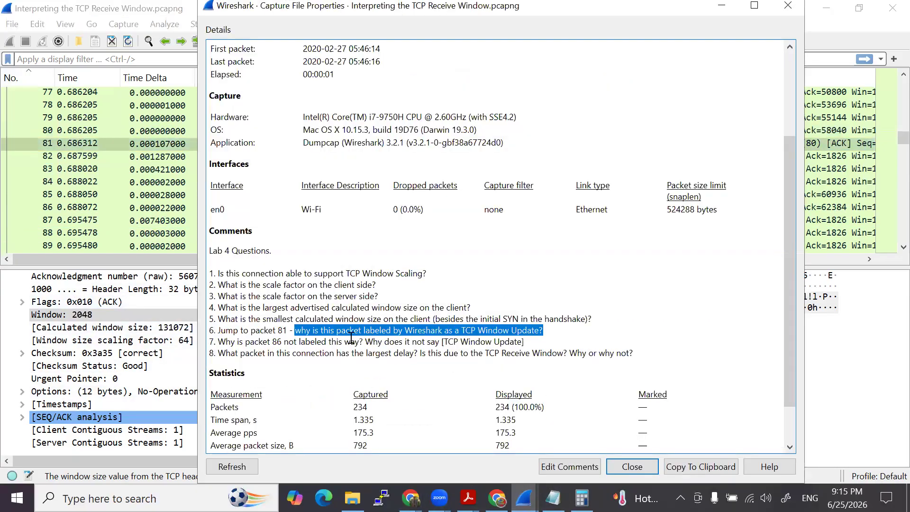
left_click_drag(224, 342, 524, 342)
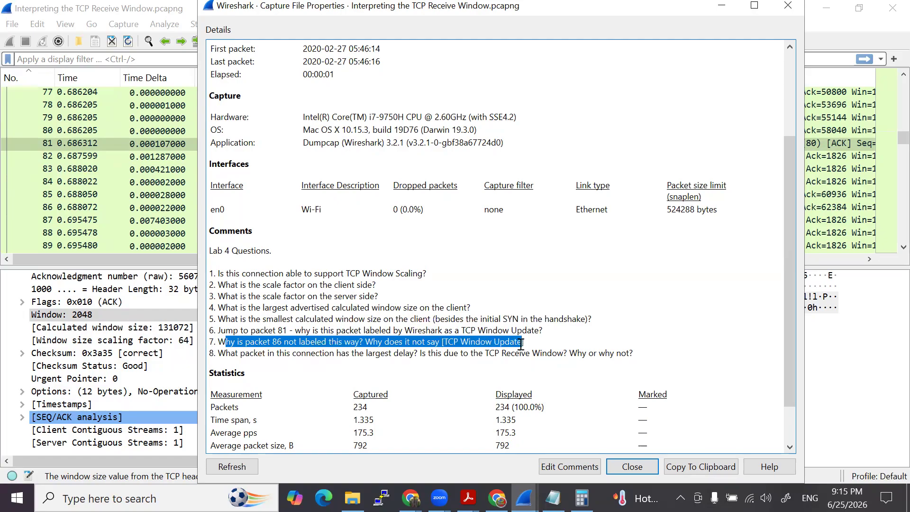
left_click_drag(663, 6, 636, 30)
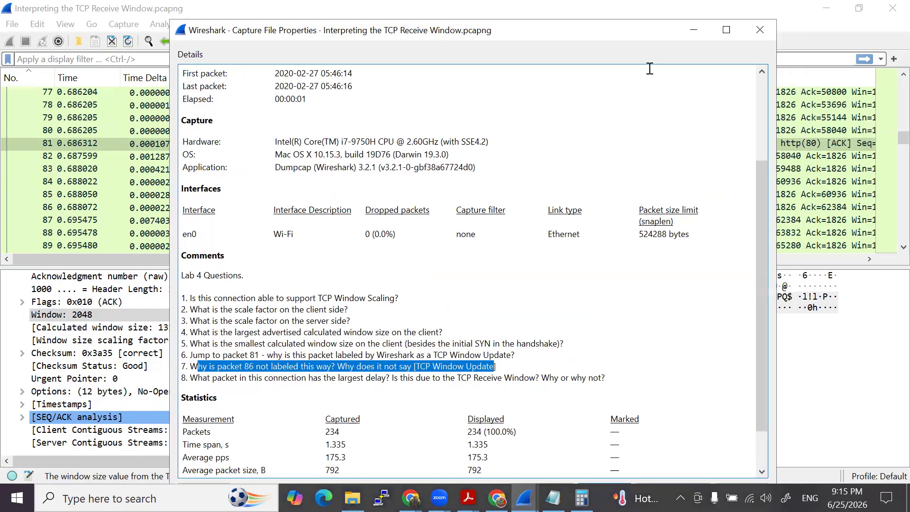
left_click(693, 29)
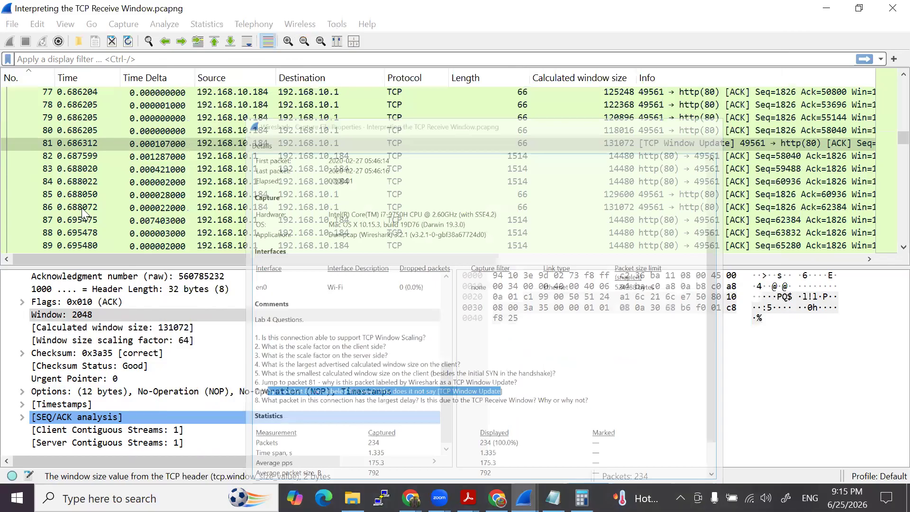
- Compare the Window and Calculated window size fields of packet 86 with the preceding client packet 85
left_click(650, 207)
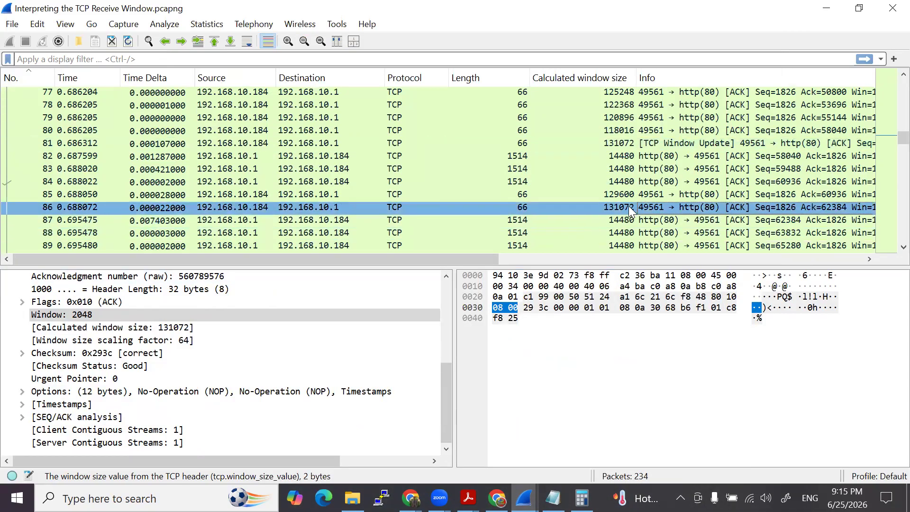
left_click(258, 195)
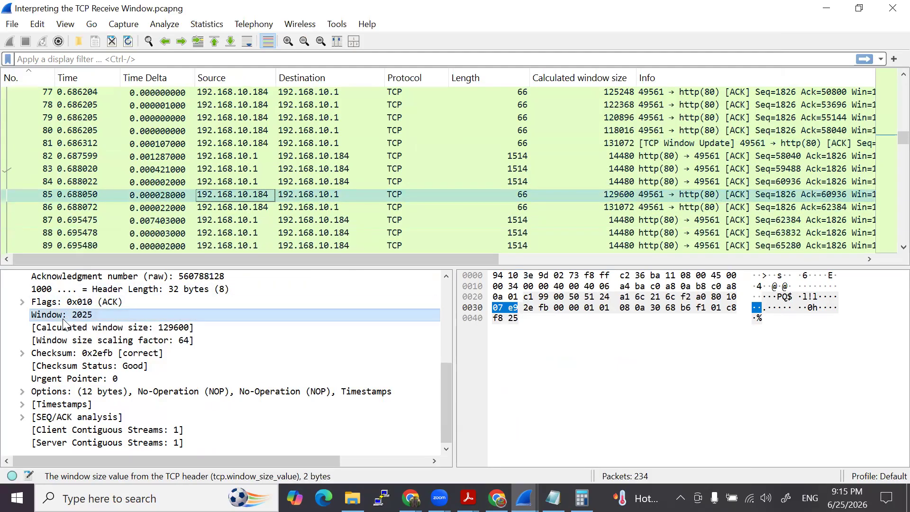
left_click(241, 209)
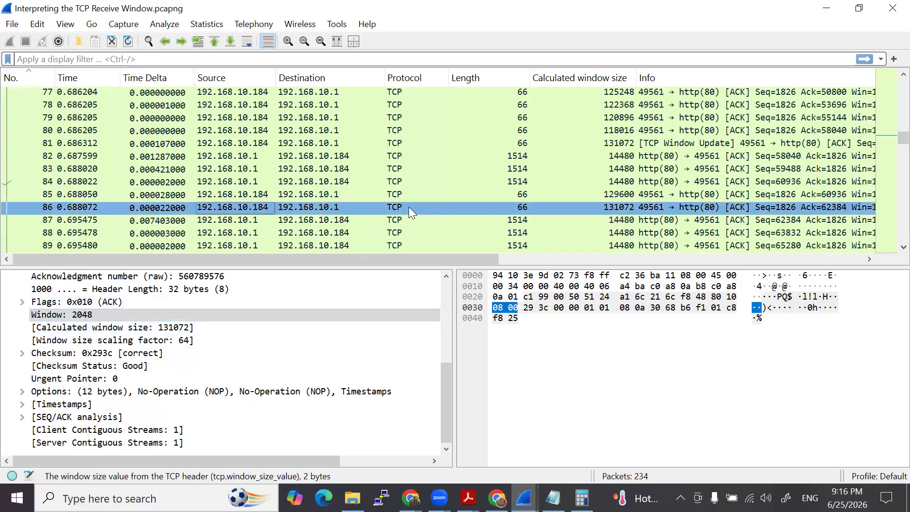
left_click(402, 193)
left_click(397, 204)
left_click(397, 197)
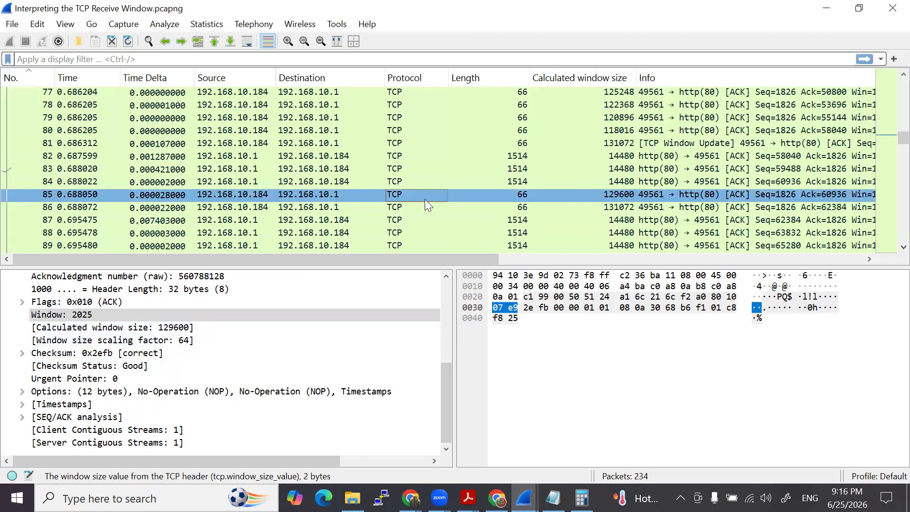
left_click(409, 207)
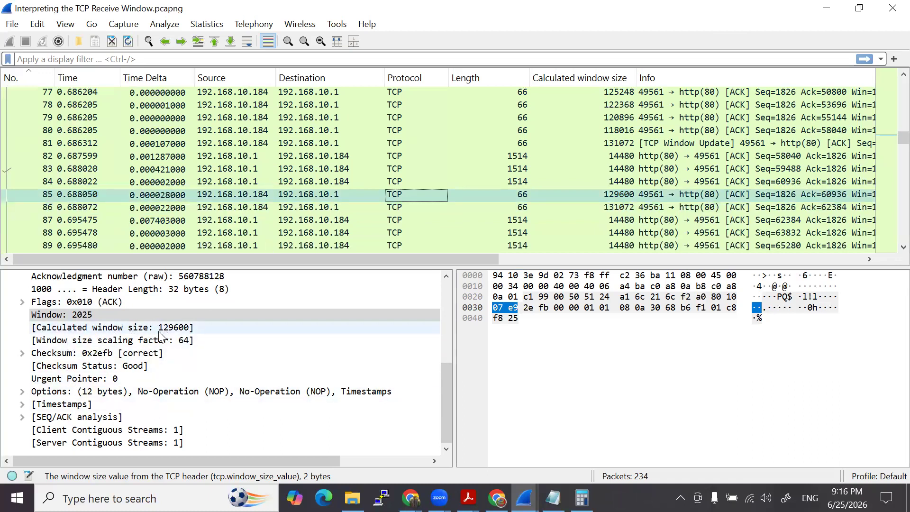
- Examine server packets 84 and 87 around client acknowledgments 85 and 86, comparing their window fields
left_click(388, 184)
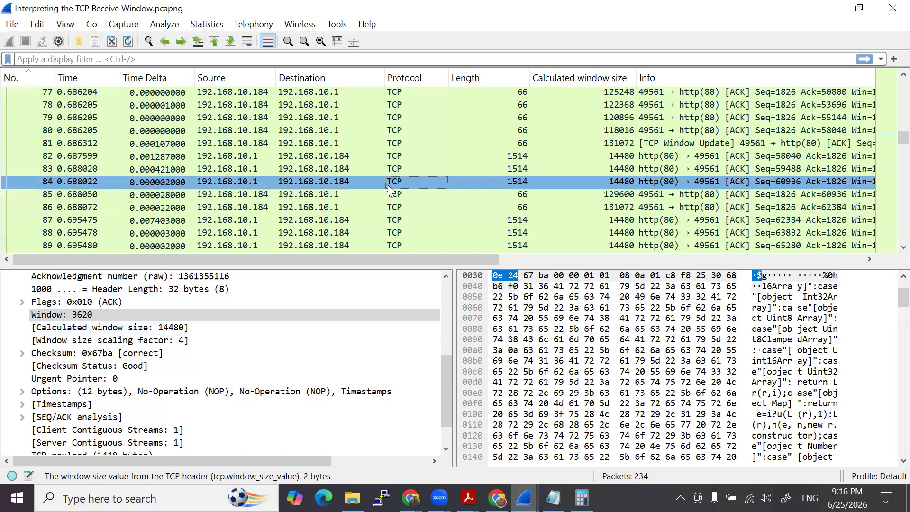
left_click(396, 197)
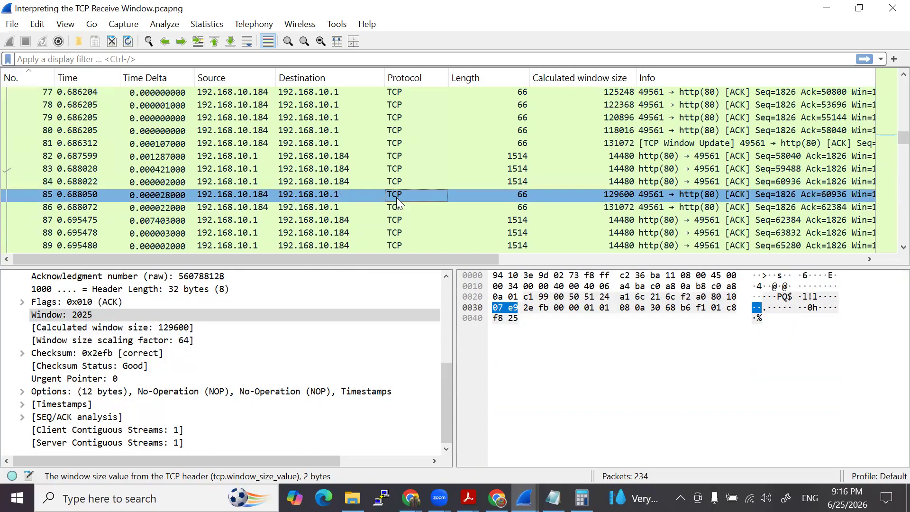
left_click(395, 206)
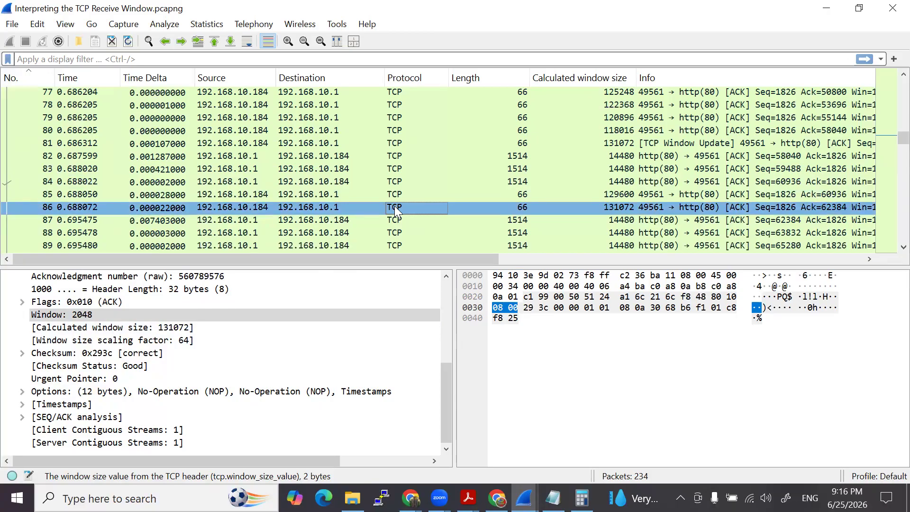
left_click(395, 197)
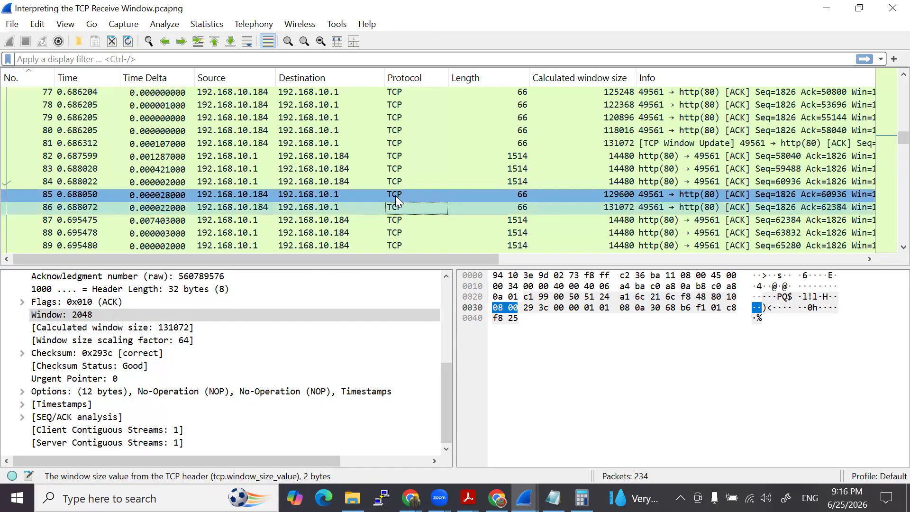
left_click(391, 220)
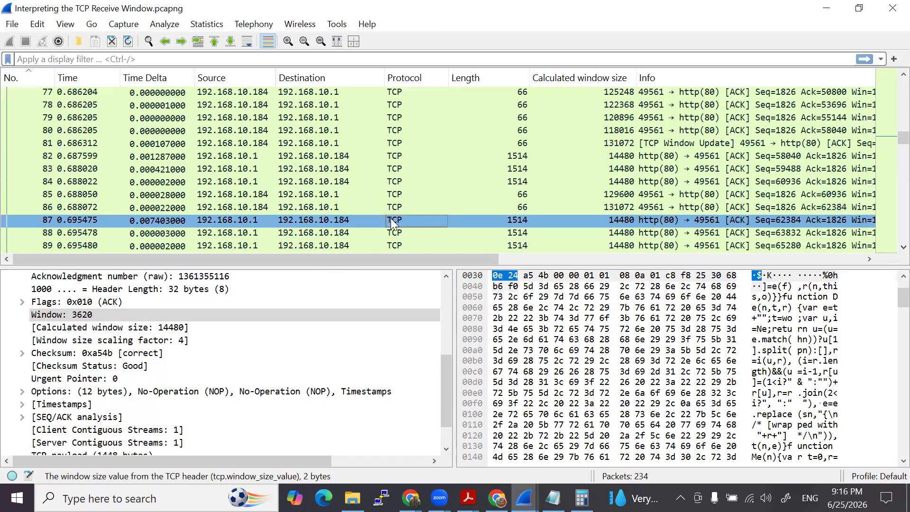
left_click(386, 194)
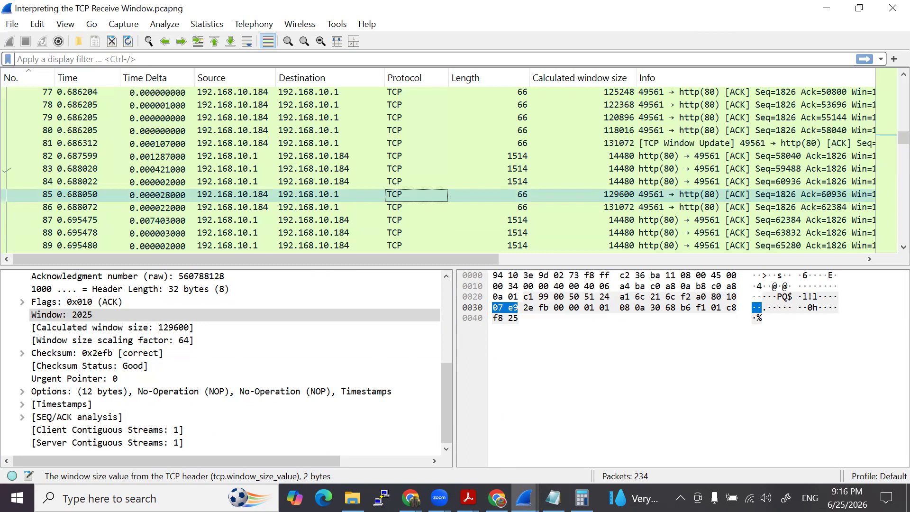
- Contrast packet 85 with the Window Update packet 81 and review packet 85's calculated window size
left_click(663, 194)
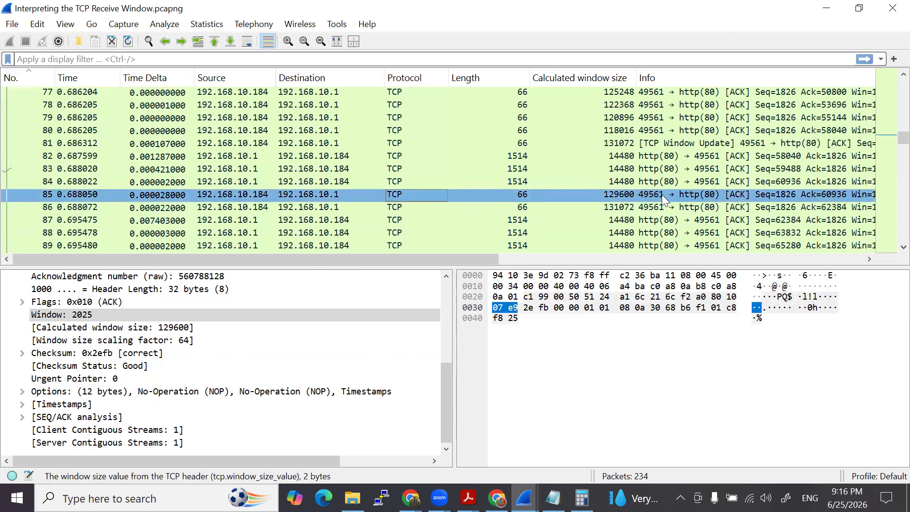
left_click_drag(662, 194, 657, 140)
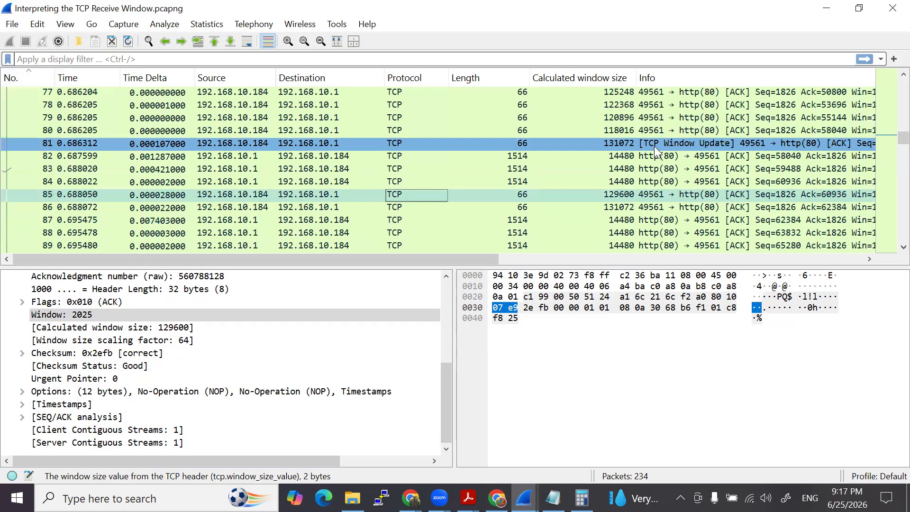
left_click(634, 198)
left_click(632, 197)
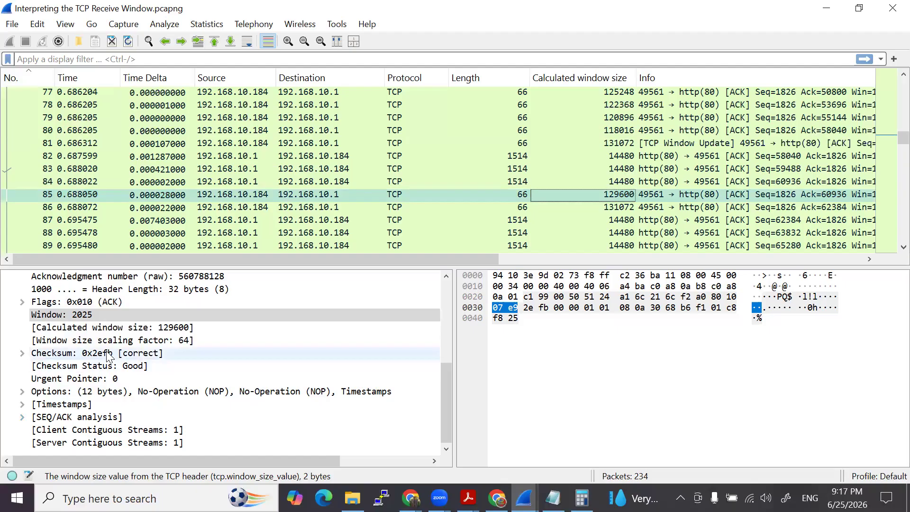
- Compare the acknowledgment numbers and window fields of packets 85 and 86 in the TCP details
scroll(126, 355, "up", 2)
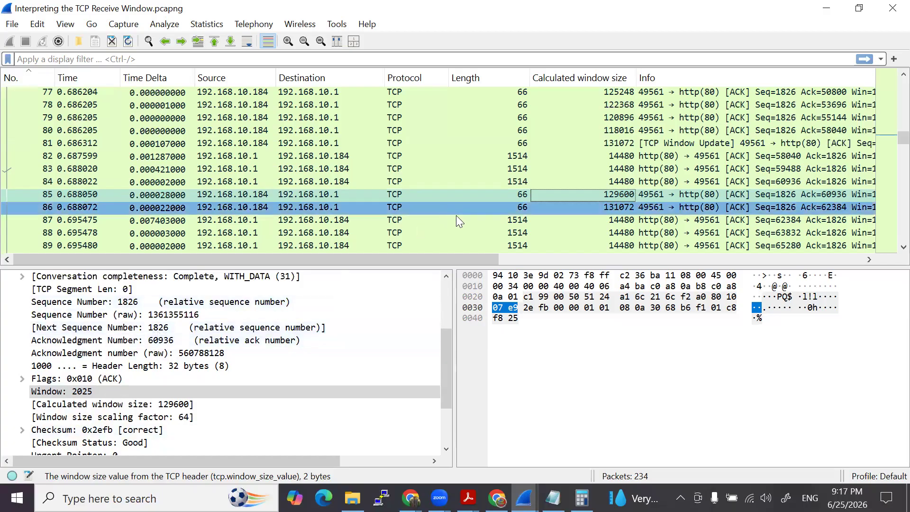
left_click(488, 208)
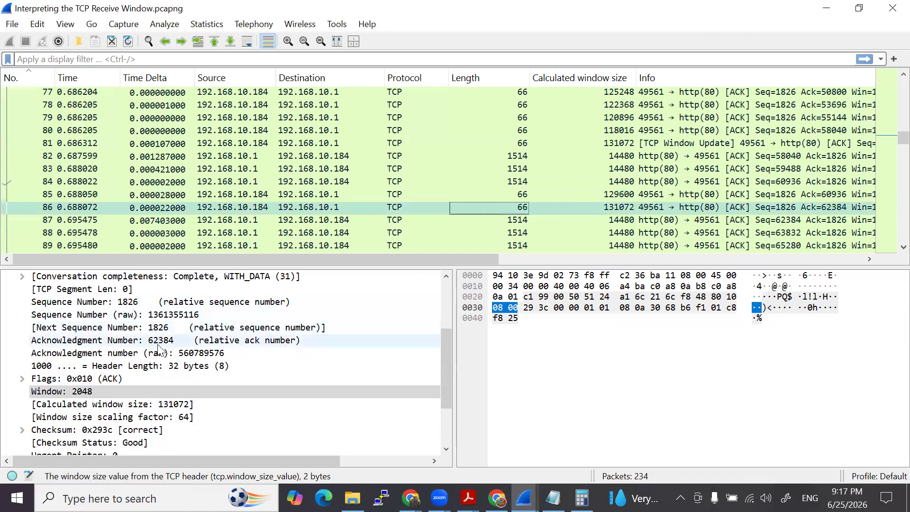
left_click(510, 195)
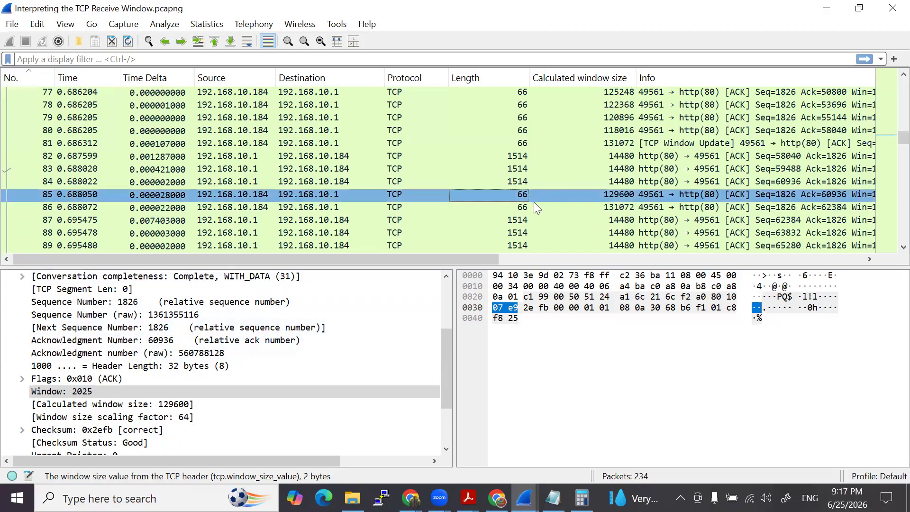
left_click(530, 205)
left_click(528, 193)
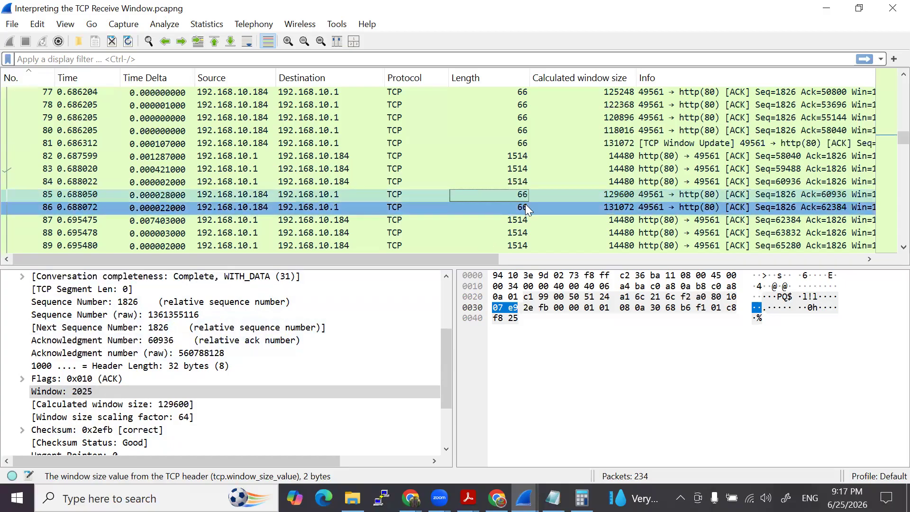
mouse_move(523, 206)
left_mouse_down()
mouse_move(160, 307)
mouse_move(156, 350)
mouse_move(525, 200)
mouse_move(525, 191)
left_mouse_up()
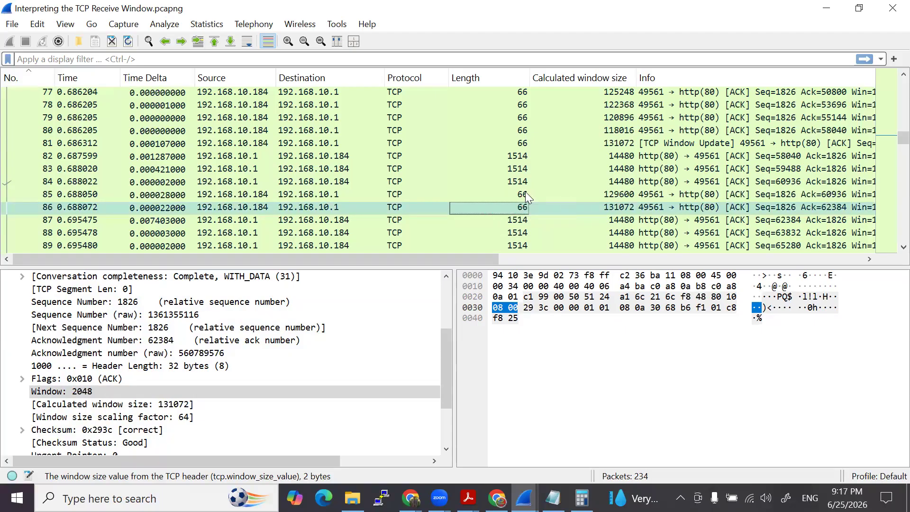
- Check the acknowledgment numbers of client packets 85 and 86 against the details of server data packet 82
left_click(525, 190)
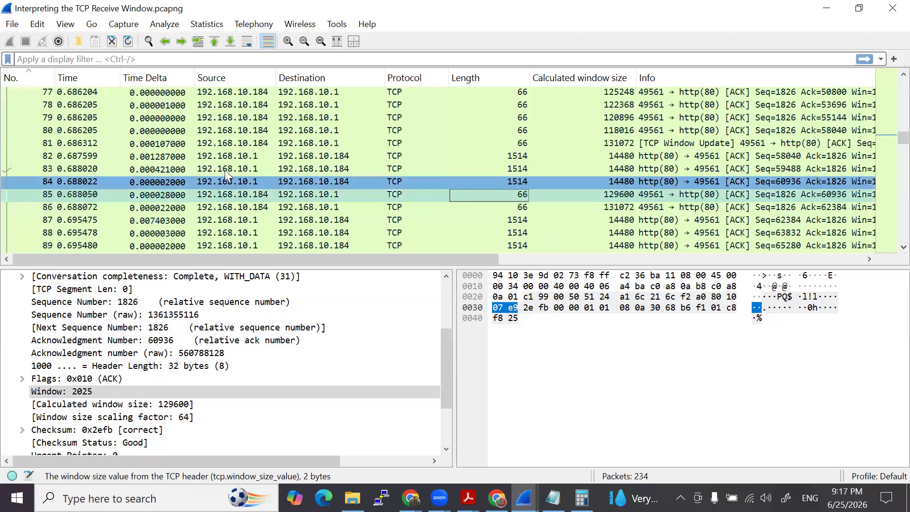
left_click(449, 156)
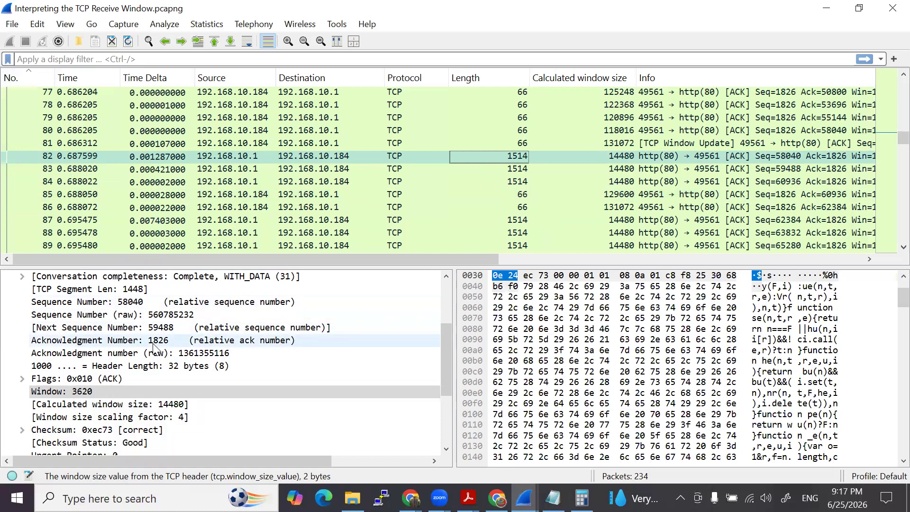
left_click(313, 194)
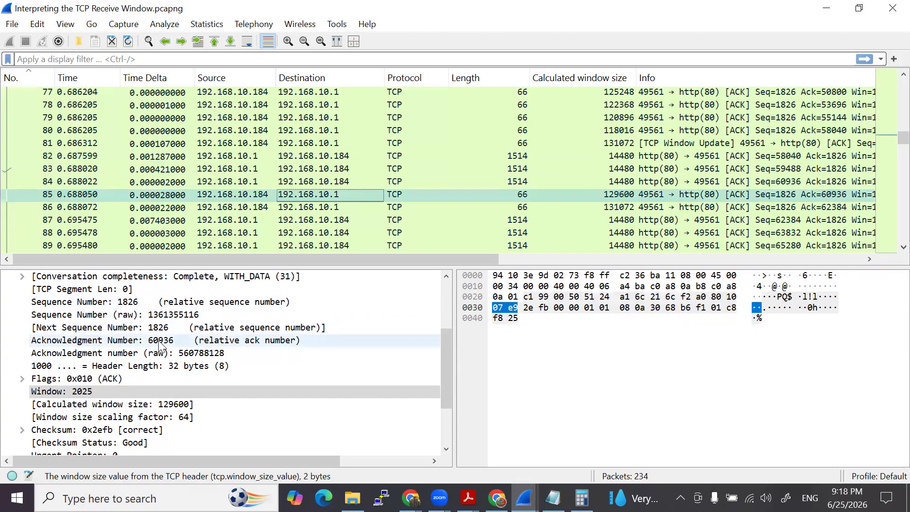
left_click(405, 204)
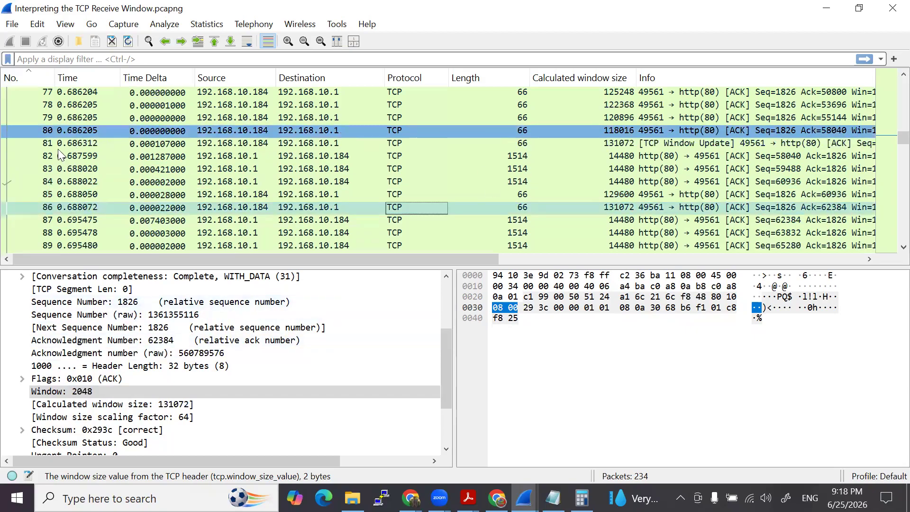
- Compare the acknowledgment numbers of packet 80 and Window Update packet 81 in the TCP details
left_click(141, 144)
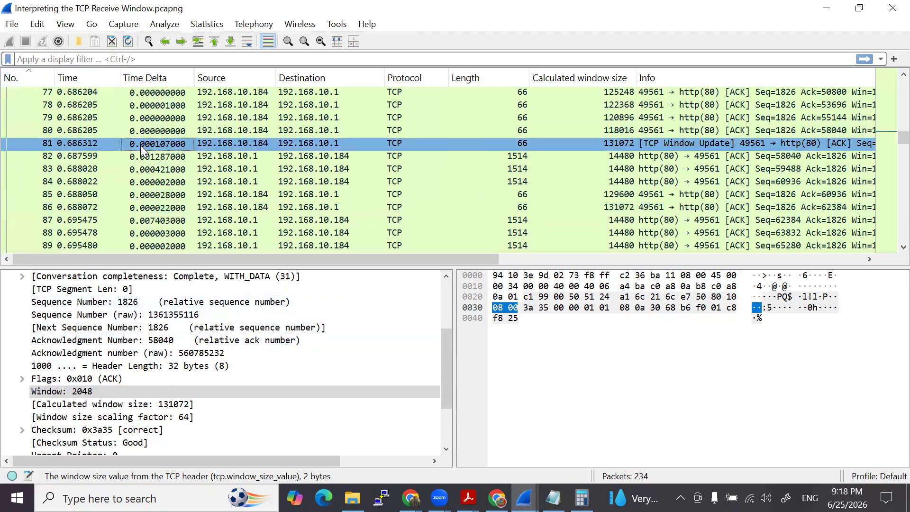
left_click(146, 134)
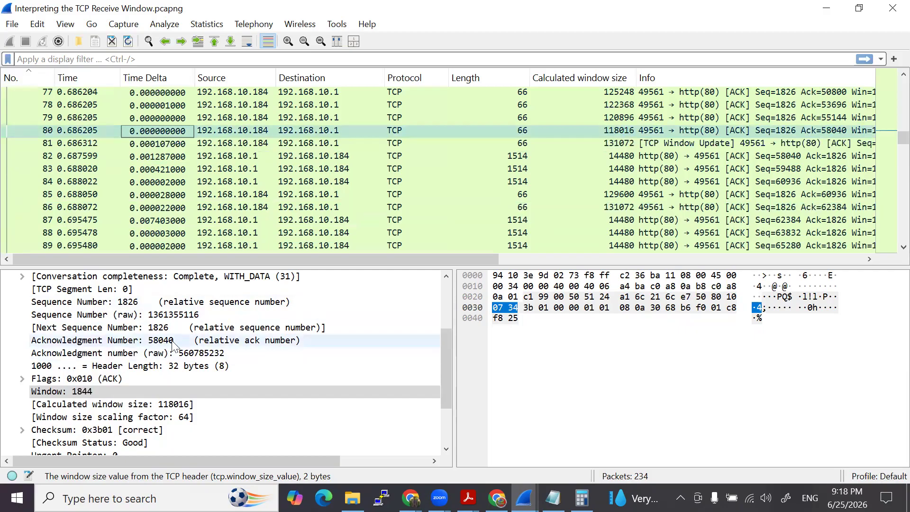
left_click(228, 141)
left_click(229, 131)
left_click(232, 142)
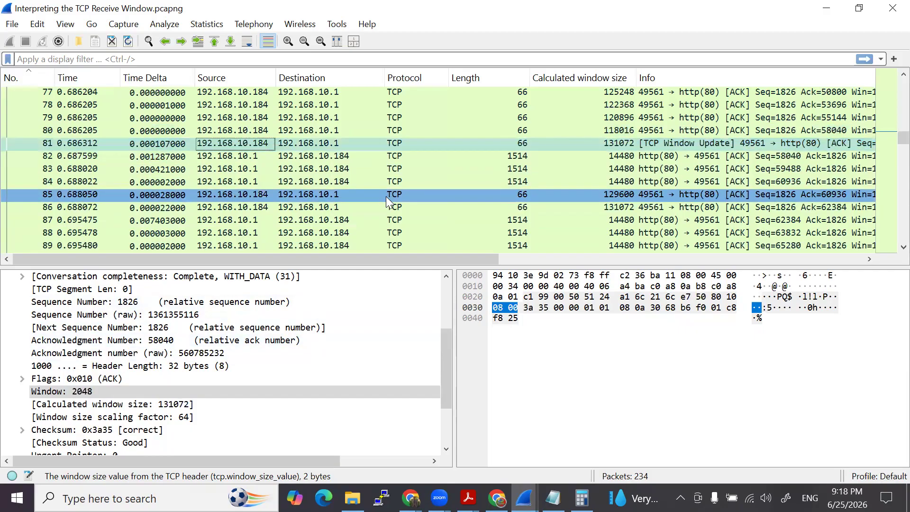
- Review packet 86 and contrast it with packets 80 and 81, comparing their acknowledgment numbers and window fields
left_click(311, 204)
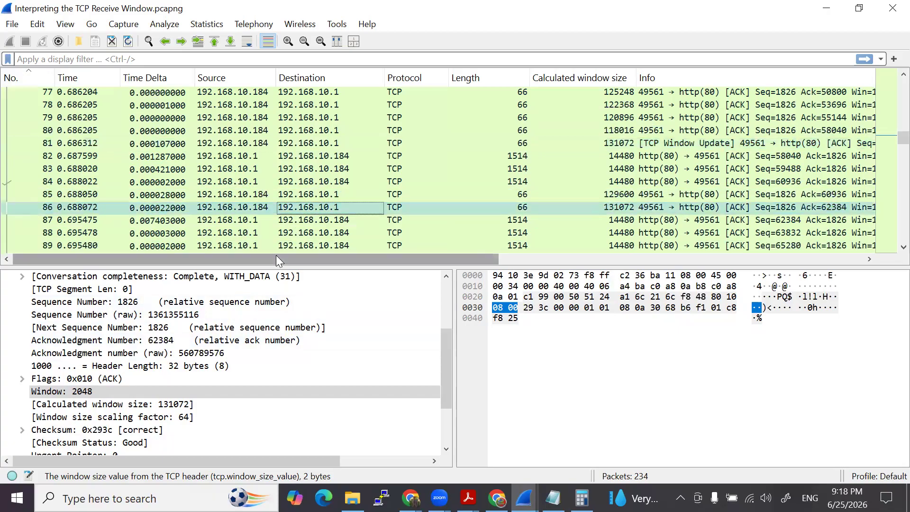
left_click(380, 140)
left_click(393, 132)
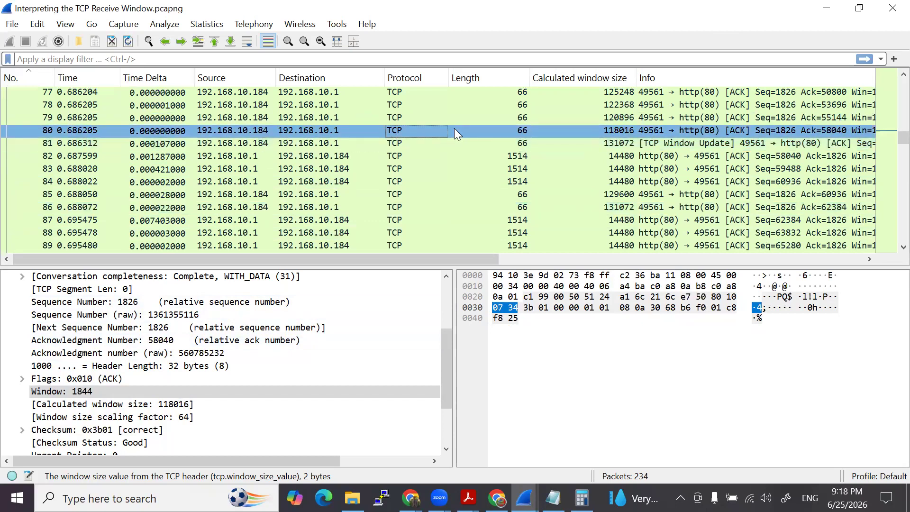
left_click(404, 143)
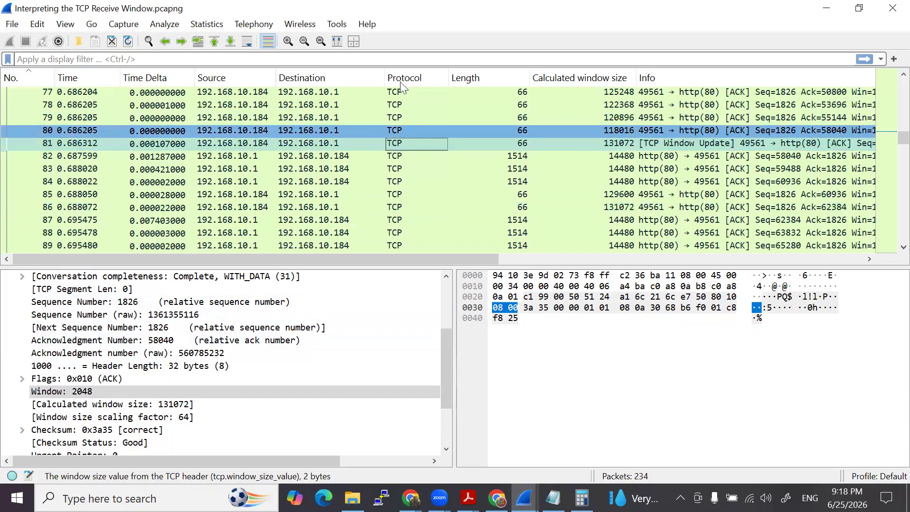
left_click(475, 132)
left_click(437, 145)
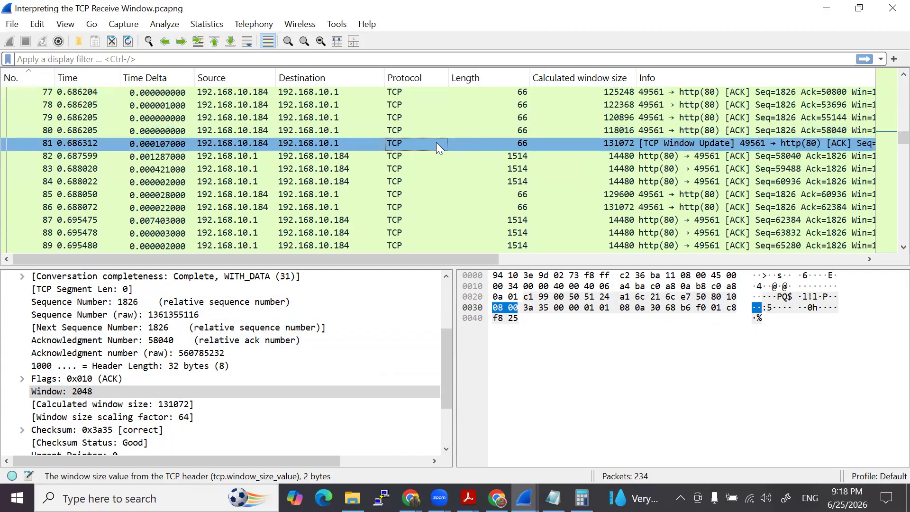
left_click(321, 129)
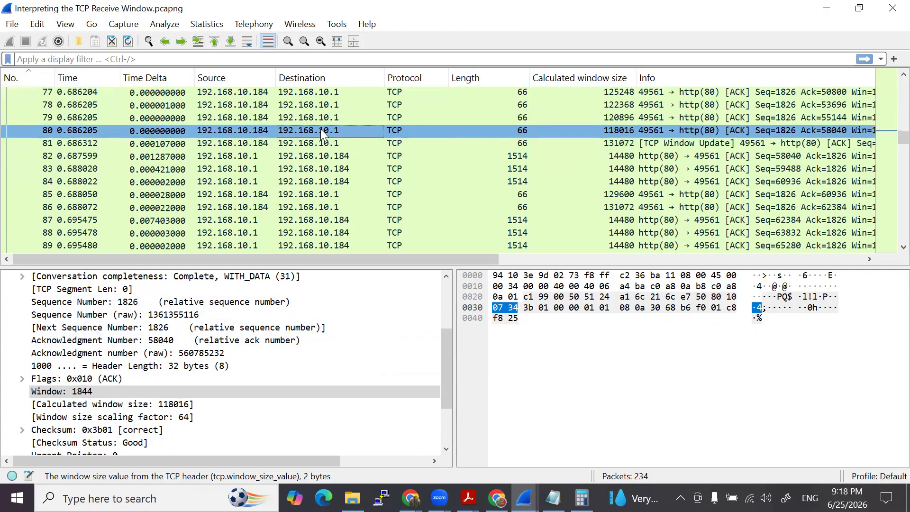
left_click(314, 142)
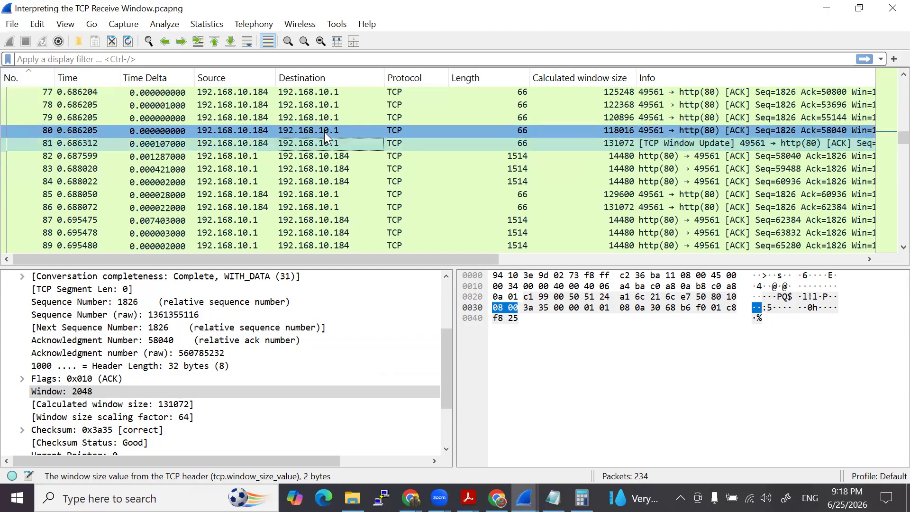
- Highlight the Acknowledgment Number field of packet 86 and compare it with packet 85
left_click(229, 210)
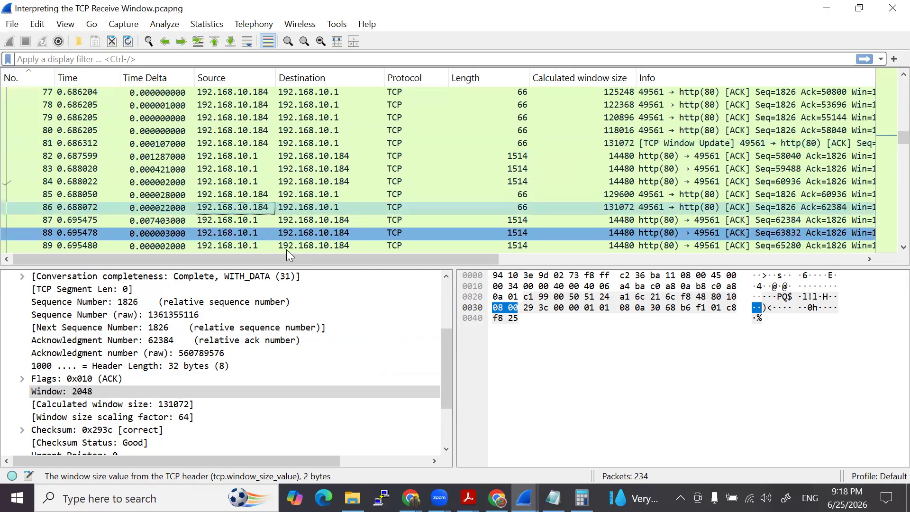
left_click_drag(158, 340, 176, 345)
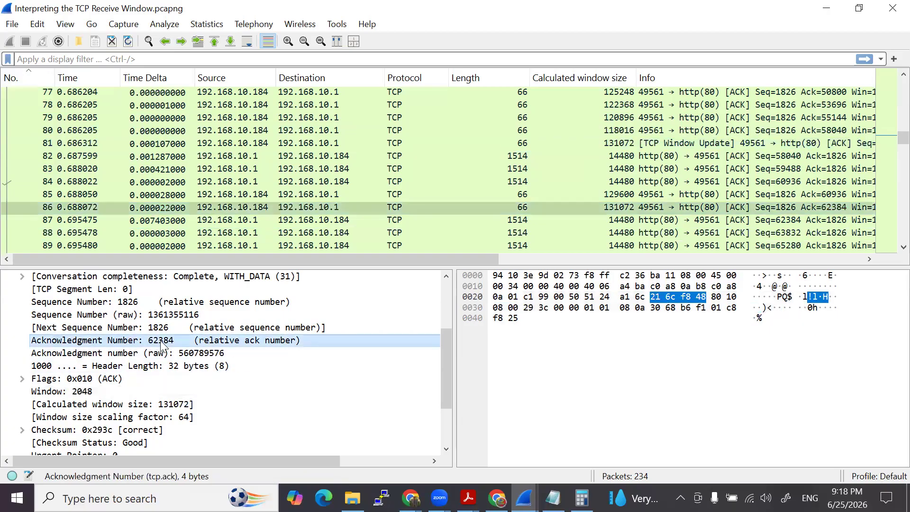
left_click(389, 194)
left_click(362, 209)
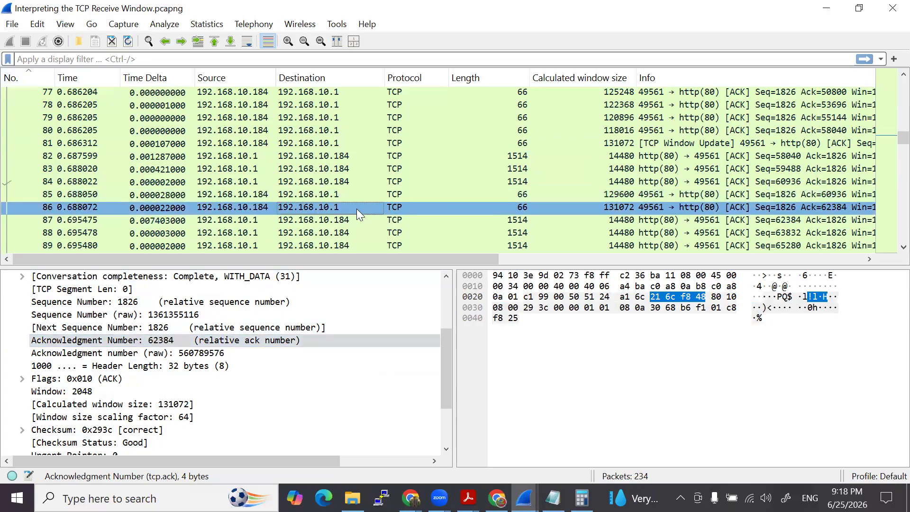
- Collapse the TCP details, expand the Internet Protocol Version 4 header of packet 80 and select its Identification field
scroll(163, 353, "up", 3)
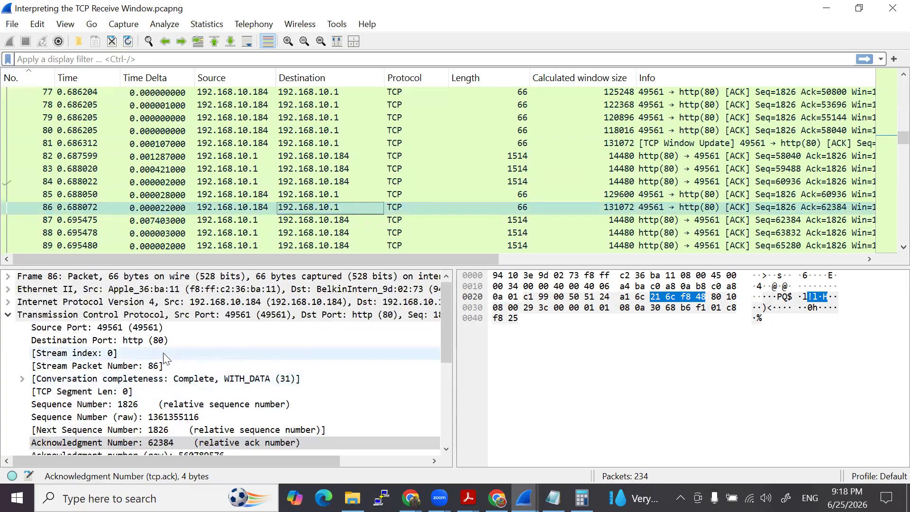
left_click(10, 316)
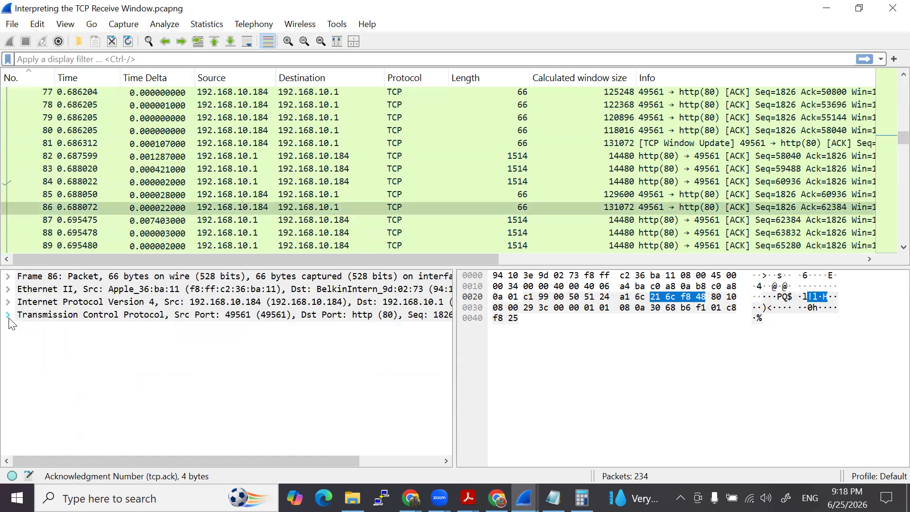
left_click(528, 196)
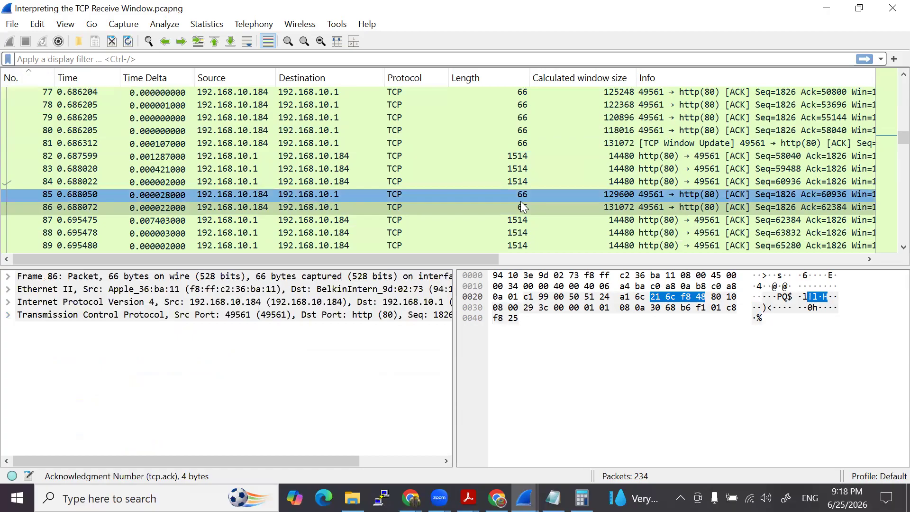
left_click_drag(542, 195, 569, 131)
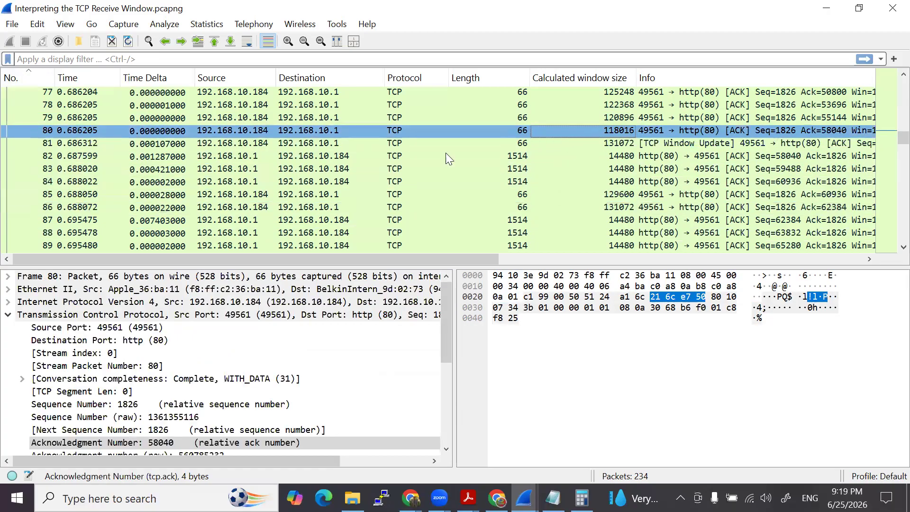
left_click(7, 315)
left_click(7, 302)
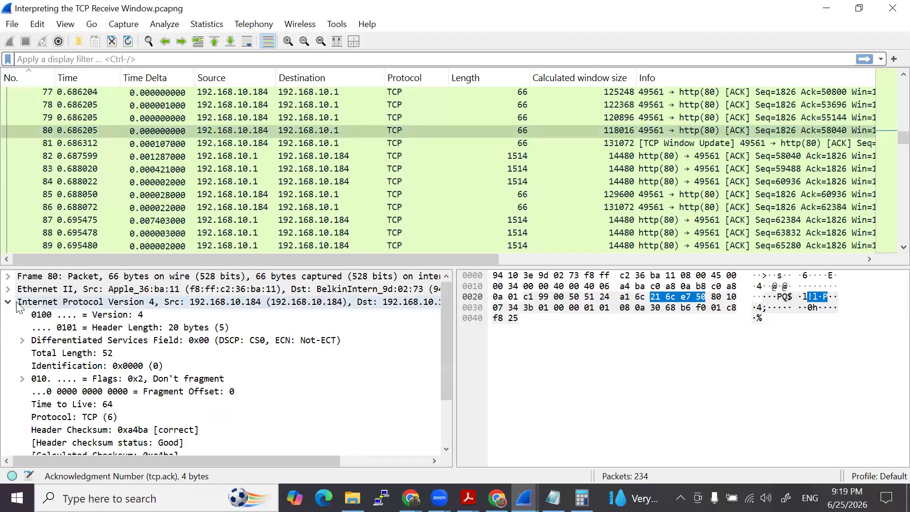
left_click(71, 365)
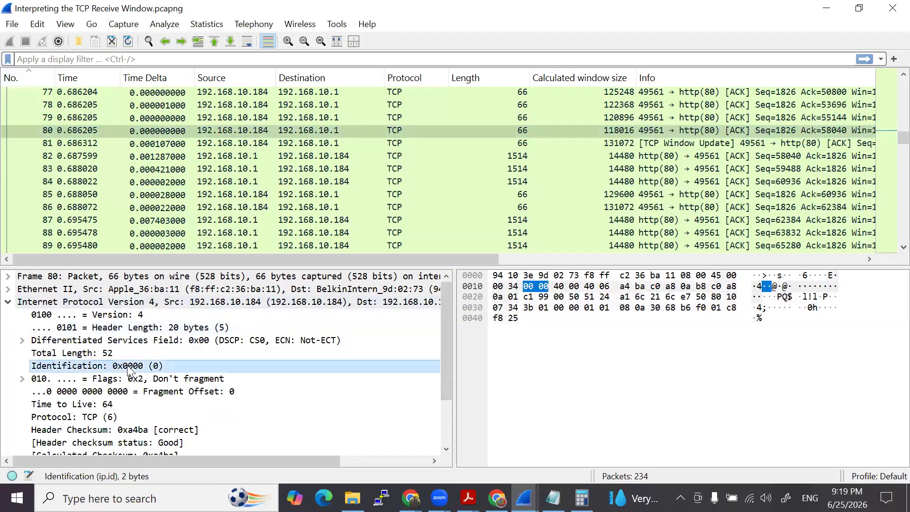
- Compare the IPv4 Identification fields of packet 80 and Window Update packet 81
left_click(345, 146)
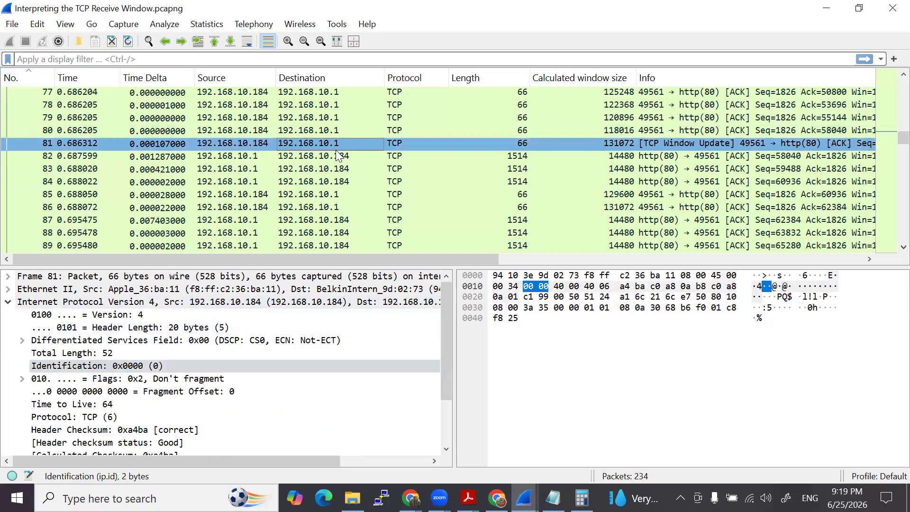
left_click(387, 133)
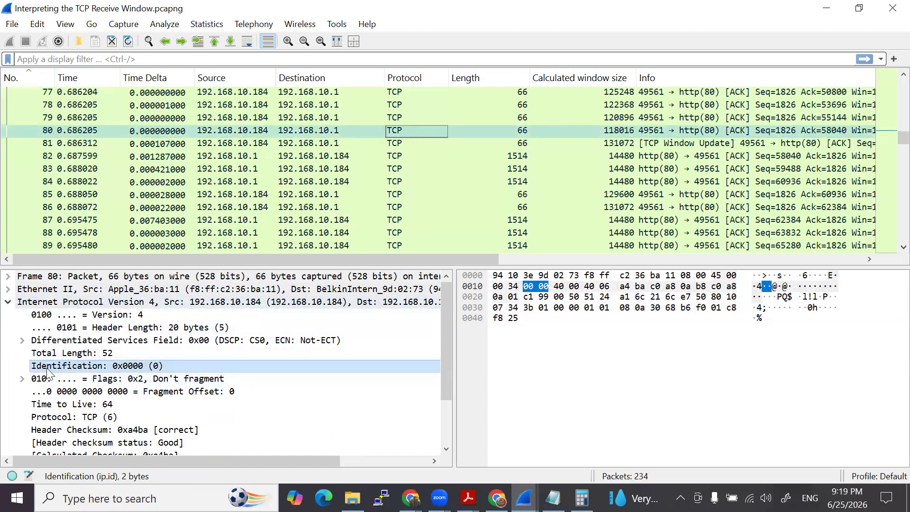
left_click(323, 132)
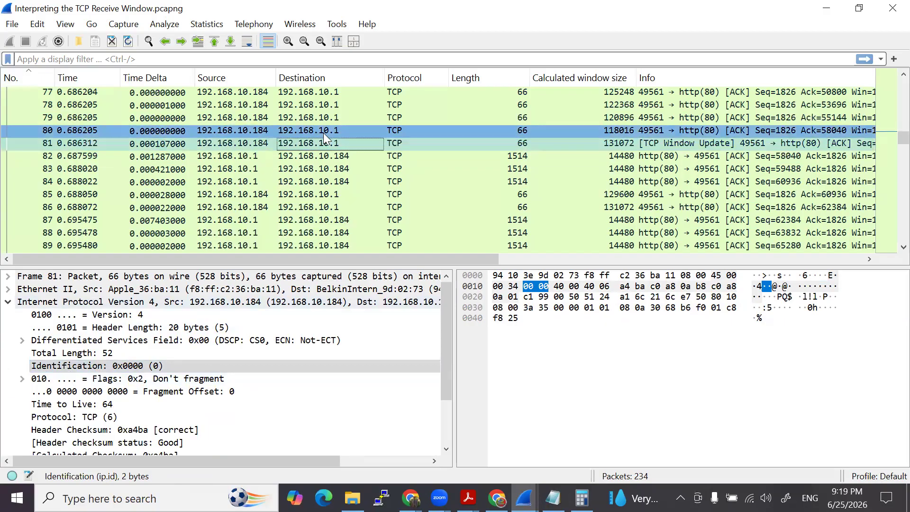
left_click_drag(332, 141, 337, 144)
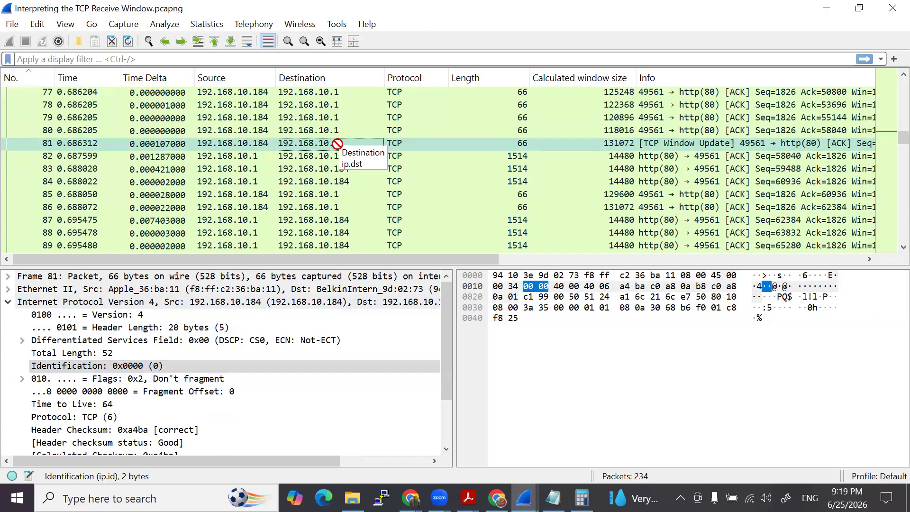
left_click_drag(337, 143, 334, 129)
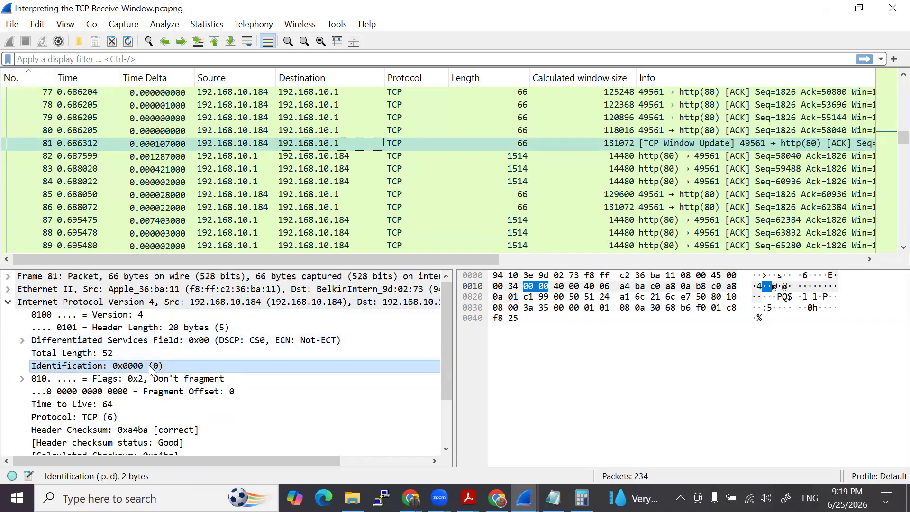
- Examine the IPv4 Identification fields of client packets 85 and 86 and server packet 88
left_click(349, 192)
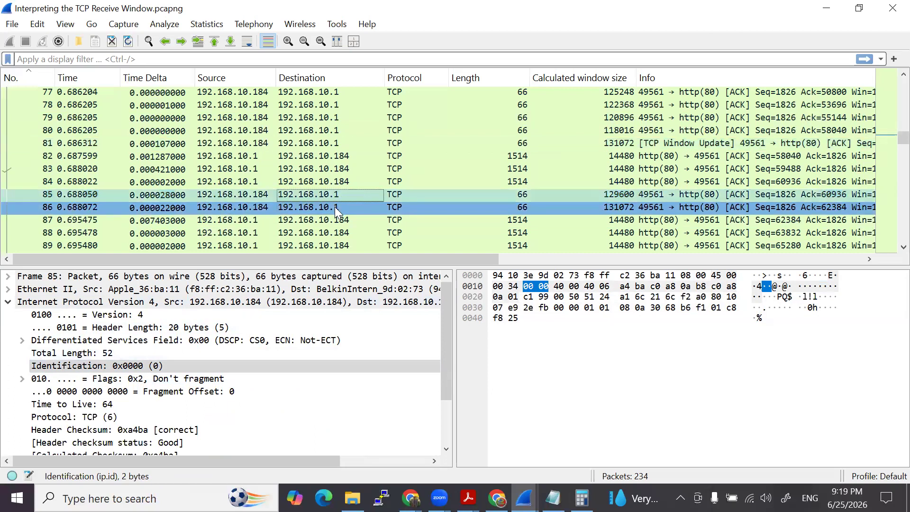
left_click(335, 207)
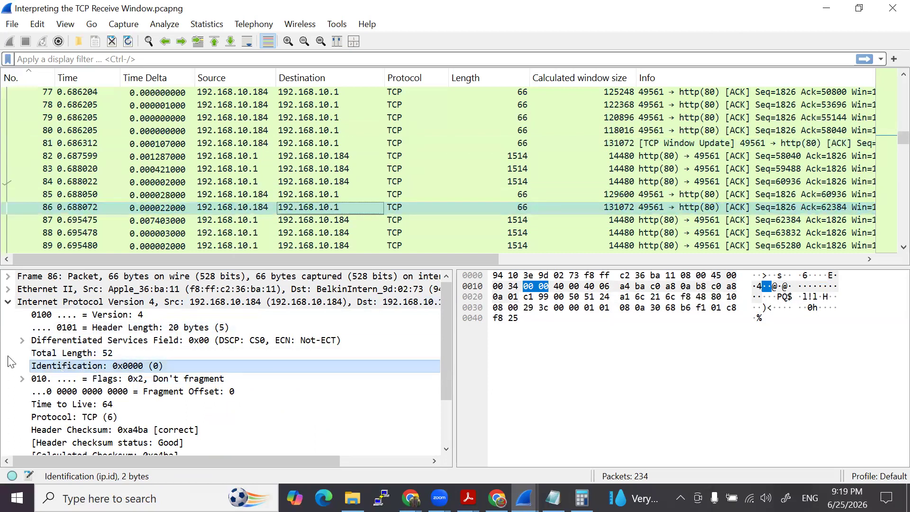
scroll(78, 375, "down", 1)
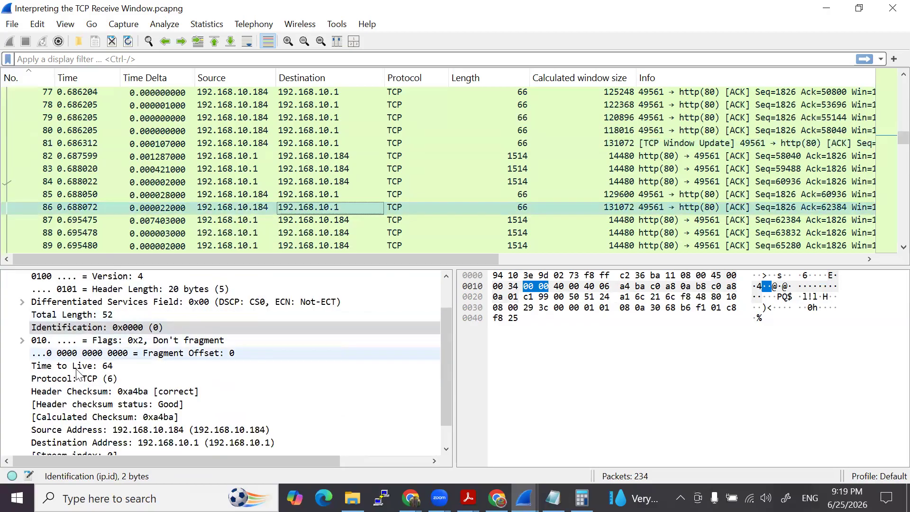
scroll(75, 367, "up", 1)
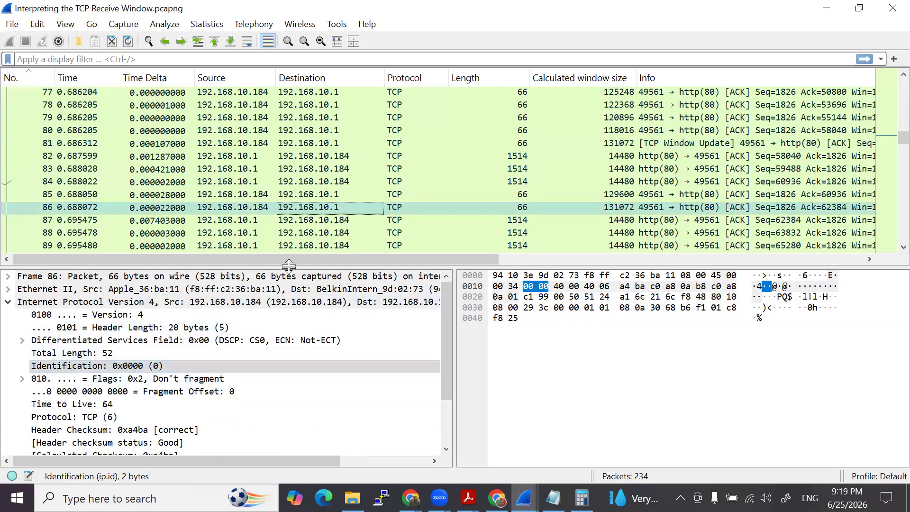
left_click(311, 234)
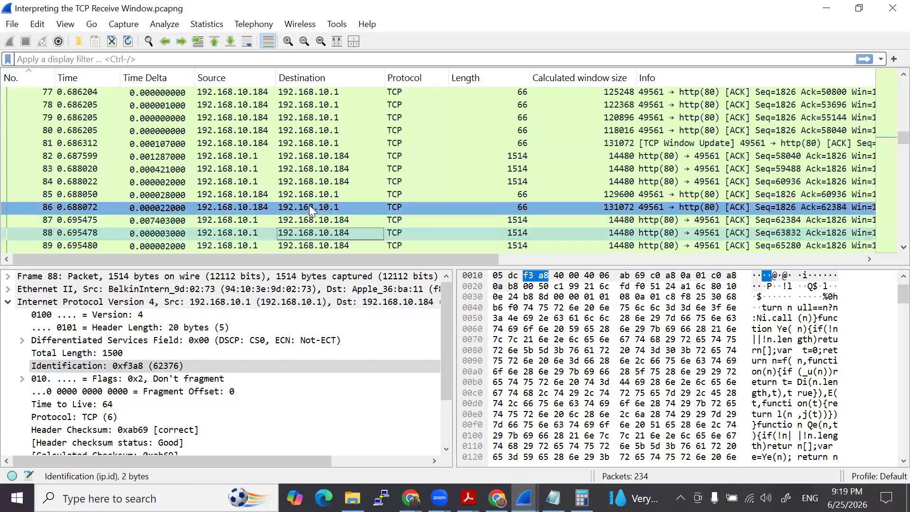
- Collapse the IPv4 header of packet 85 and expand its Transmission Control Protocol details
left_click(311, 192)
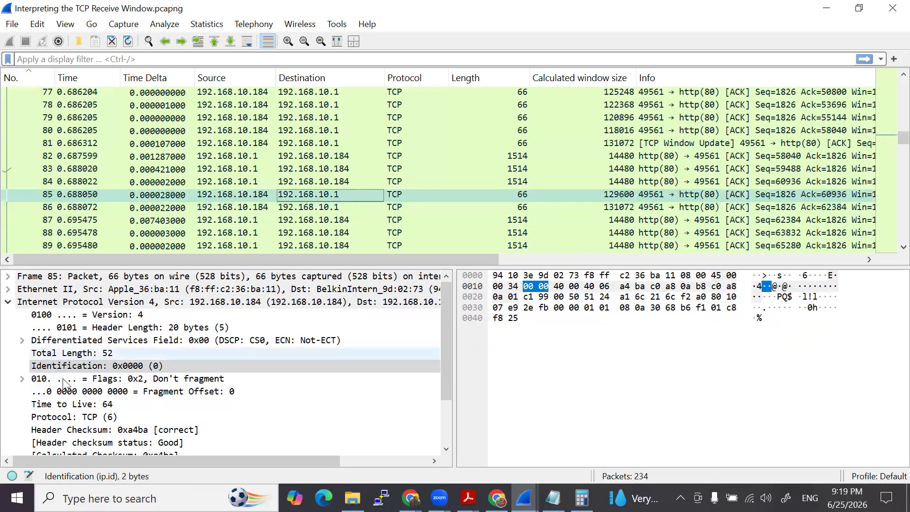
left_click(8, 301)
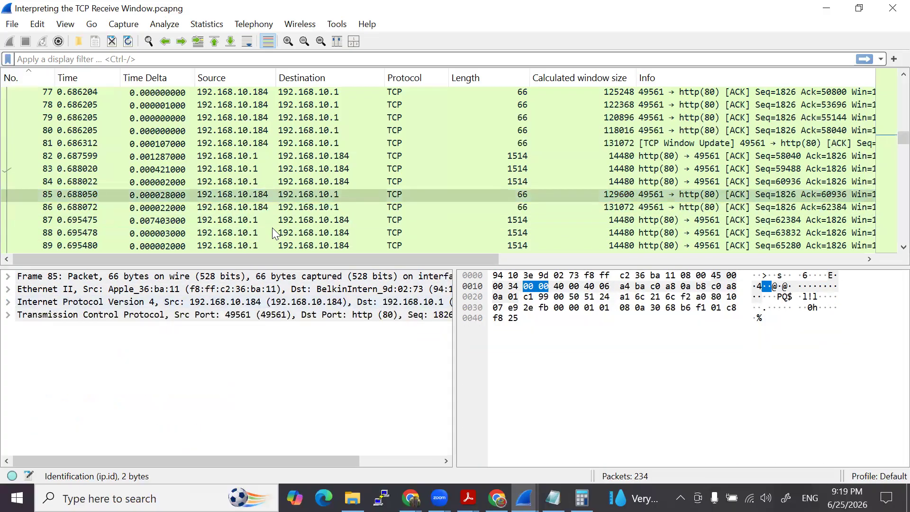
left_click(8, 314)
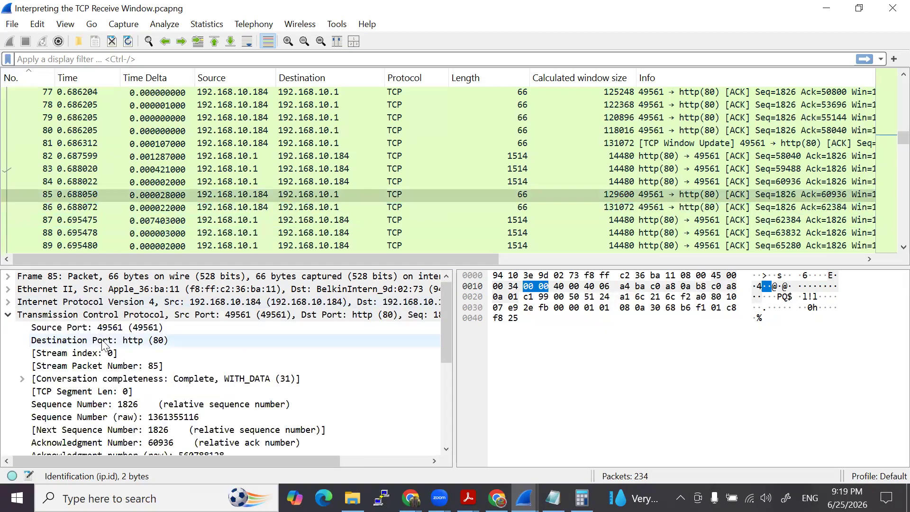
- Compare the TCP acknowledgment number and window fields of packets 85 and 86
scroll(106, 348, "down", 1)
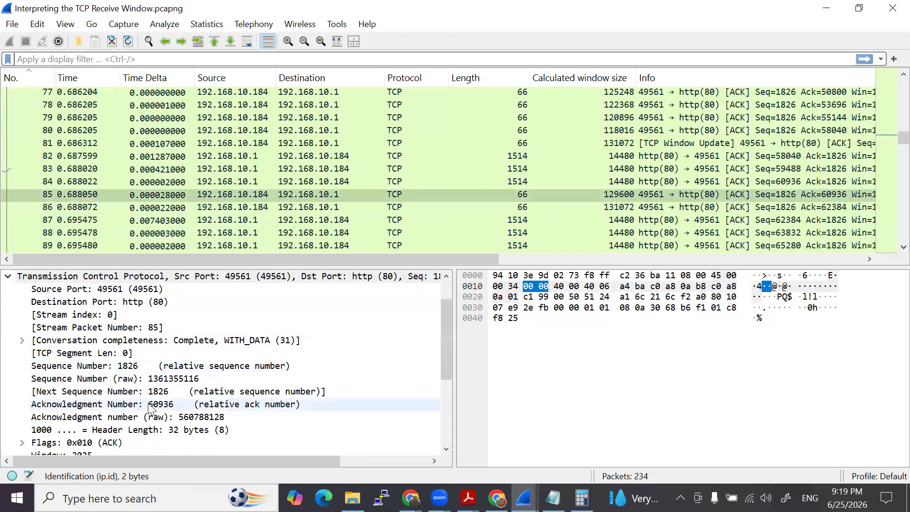
left_click(412, 206)
scroll(38, 331, "down", 2)
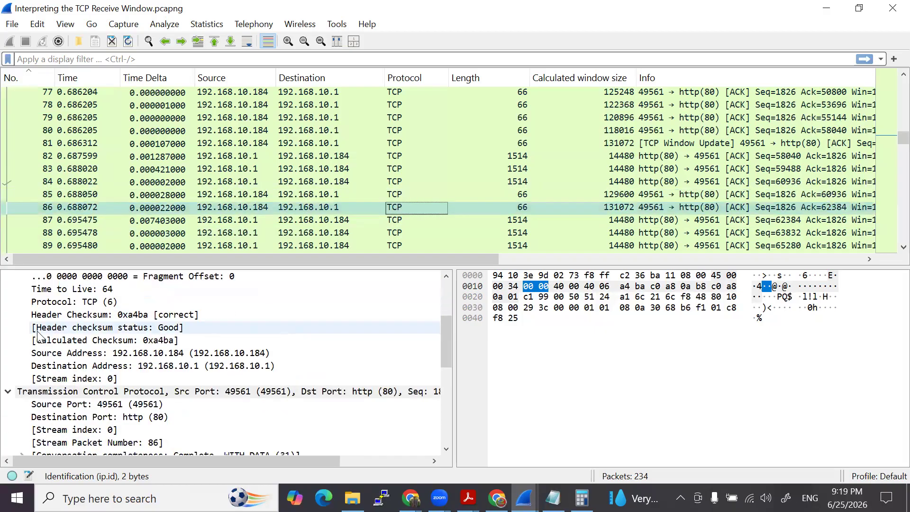
left_click(7, 392)
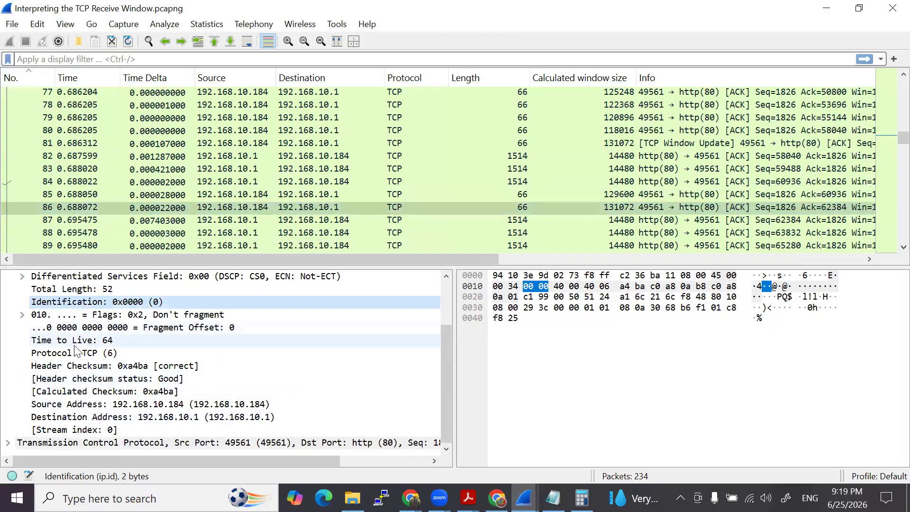
left_click(8, 443)
scroll(110, 369, "down", 2)
scroll(110, 370, "down", 3)
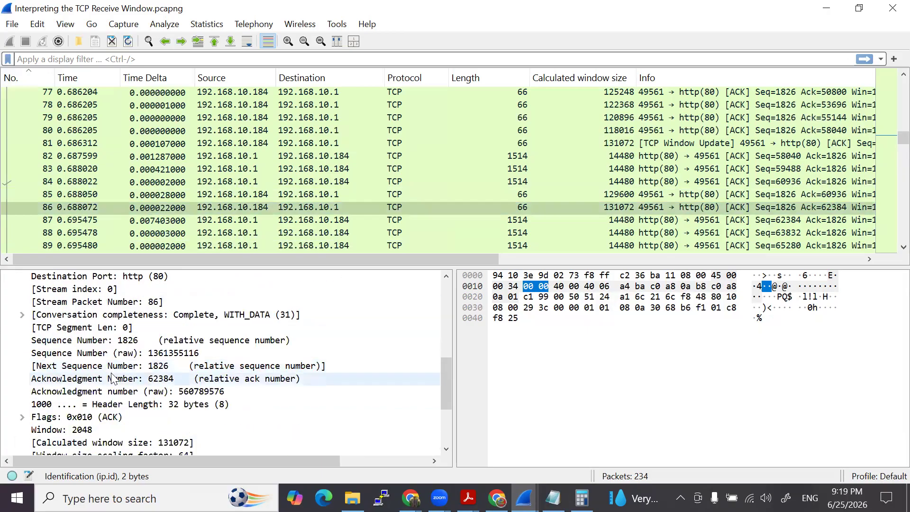
- Bring up the Capture File Properties comments and highlight question 8 about the packet with the largest delay
left_click(525, 498)
left_click(638, 451)
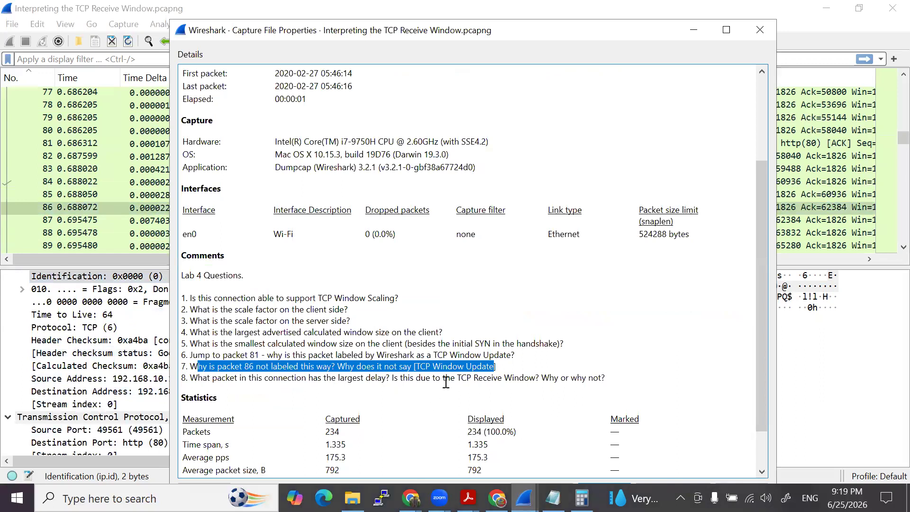
left_click_drag(607, 378, 193, 380)
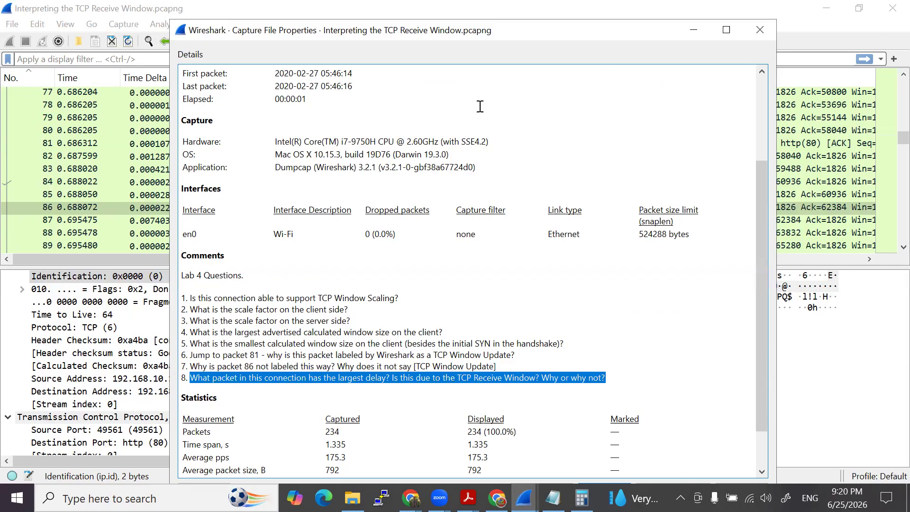
- Try to find the largest delay by sorting the packets by descending Time Delta, and return the list to packet-number order
left_click(164, 314)
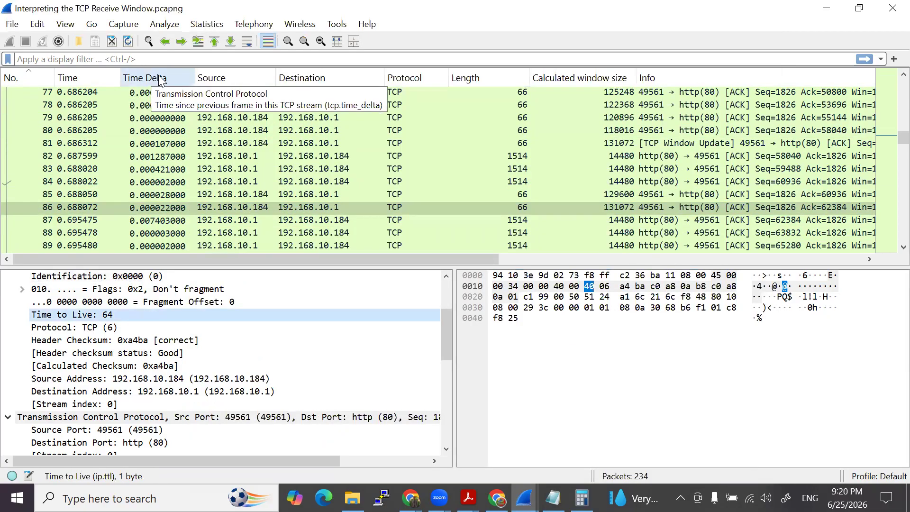
left_click(161, 79)
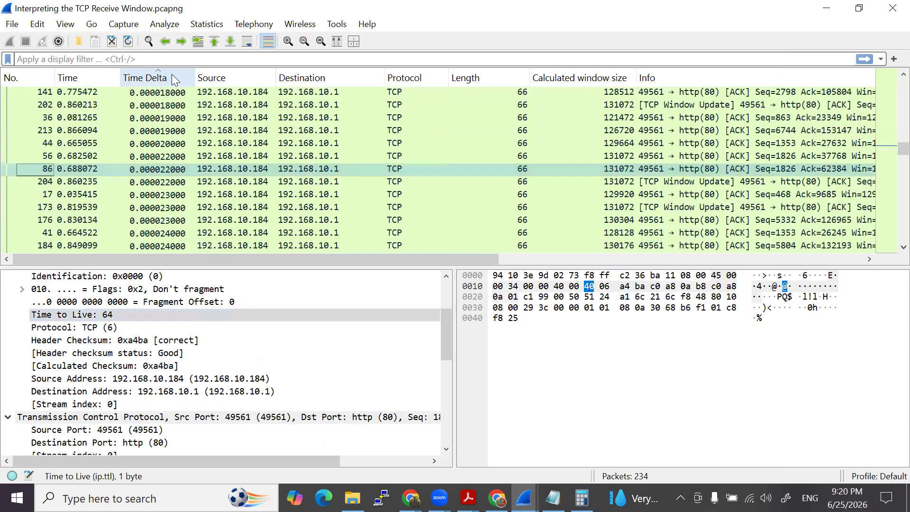
left_click(163, 77)
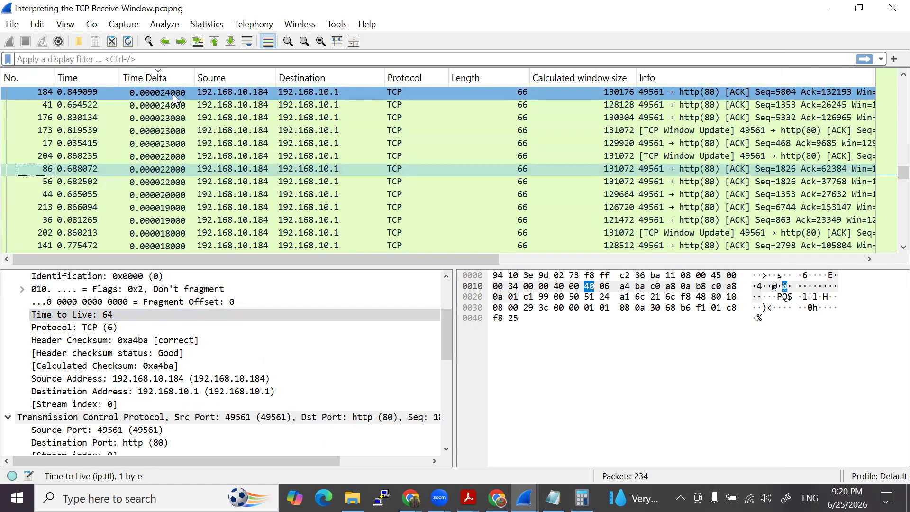
left_click(173, 94)
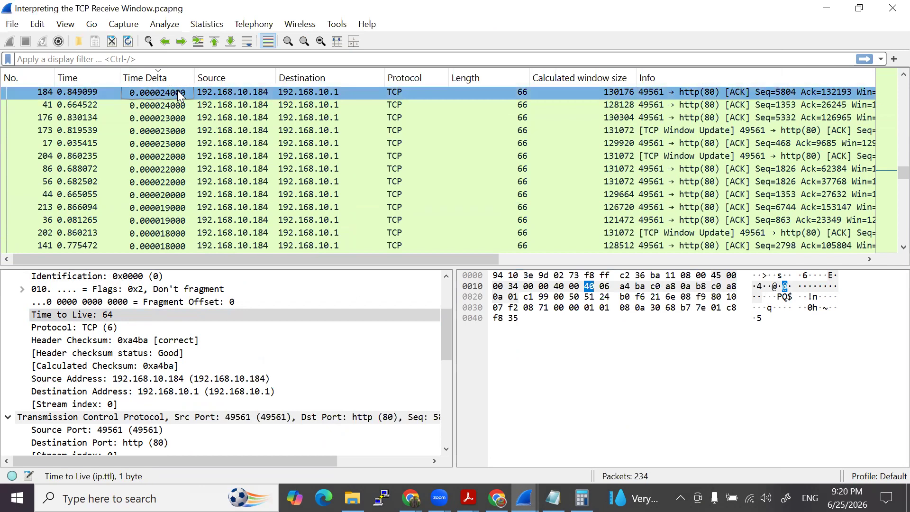
left_click(12, 78)
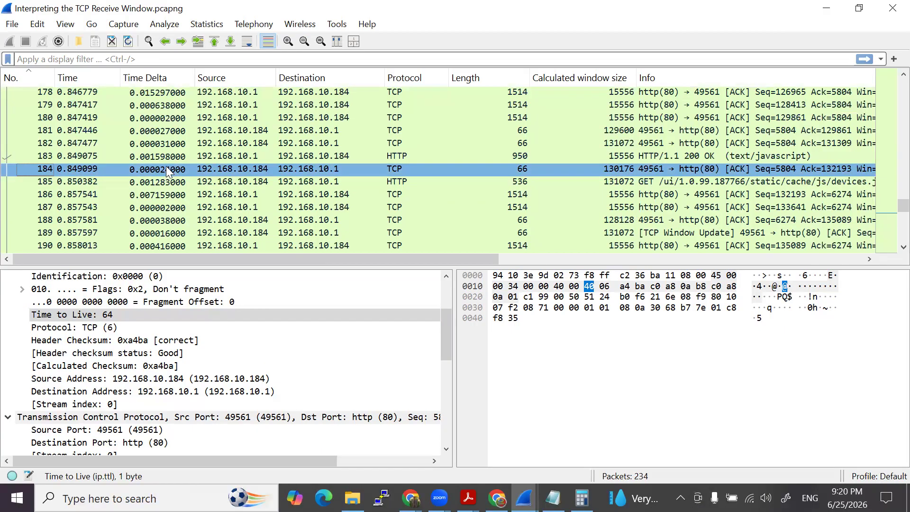
- Reread question 8 in the capture file comments, highlight its TCP Receive Window wording, and minimize the properties window
left_click(524, 498)
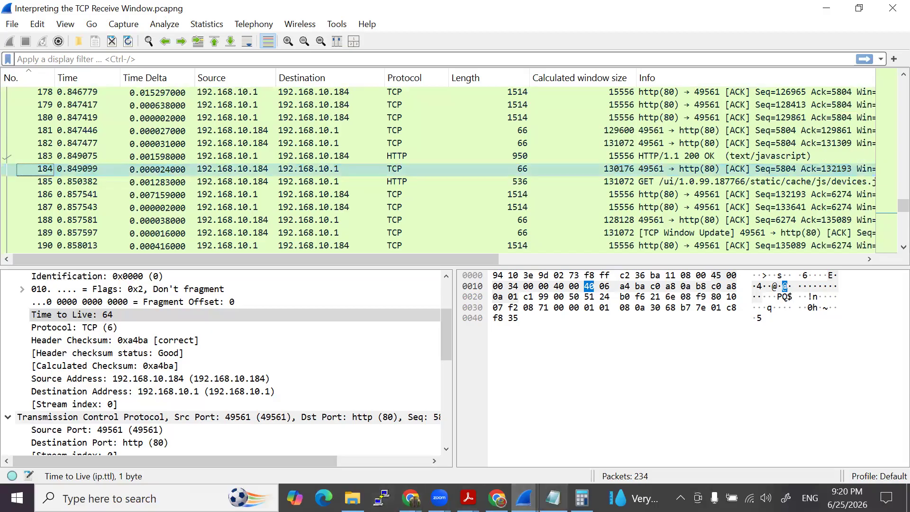
left_click(658, 451)
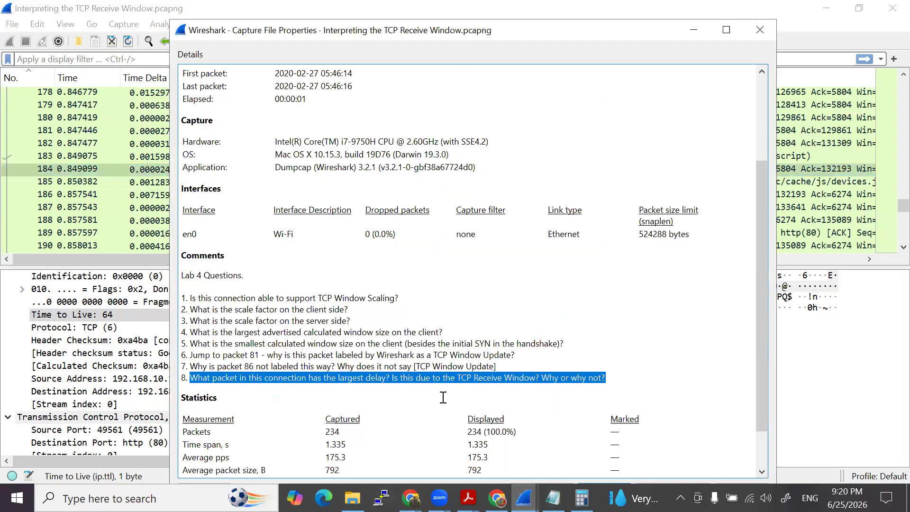
left_click(296, 384)
left_click_drag(334, 381, 538, 388)
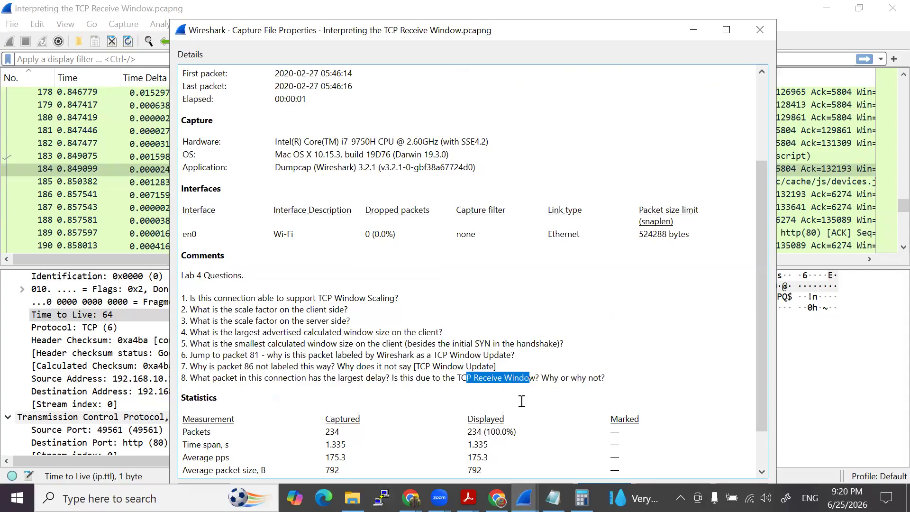
left_click_drag(660, 30, 648, 53)
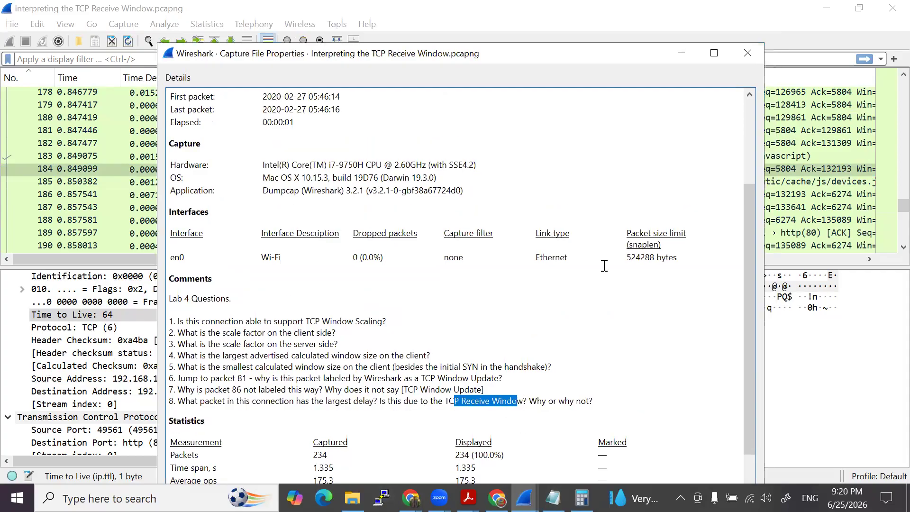
left_click(682, 53)
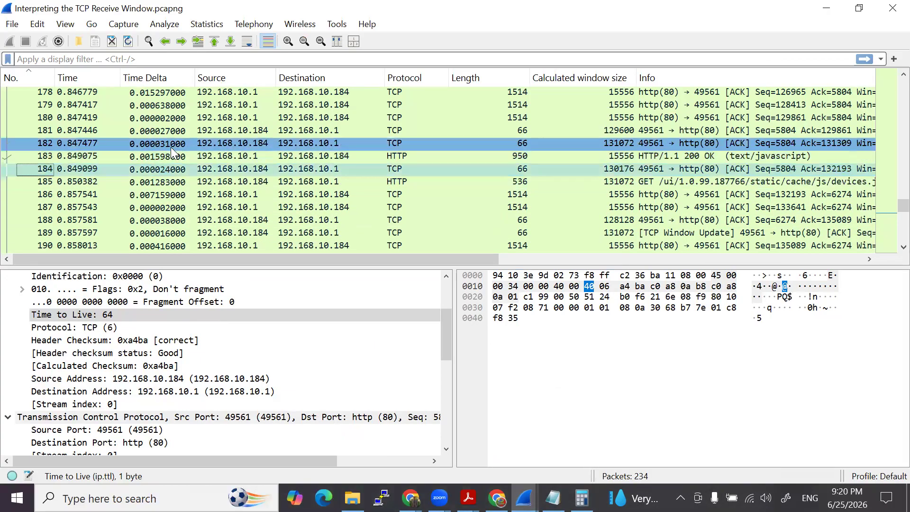
- Try sorting the packet list by Time Delta in both directions and restore the order by packet number
left_click(161, 80)
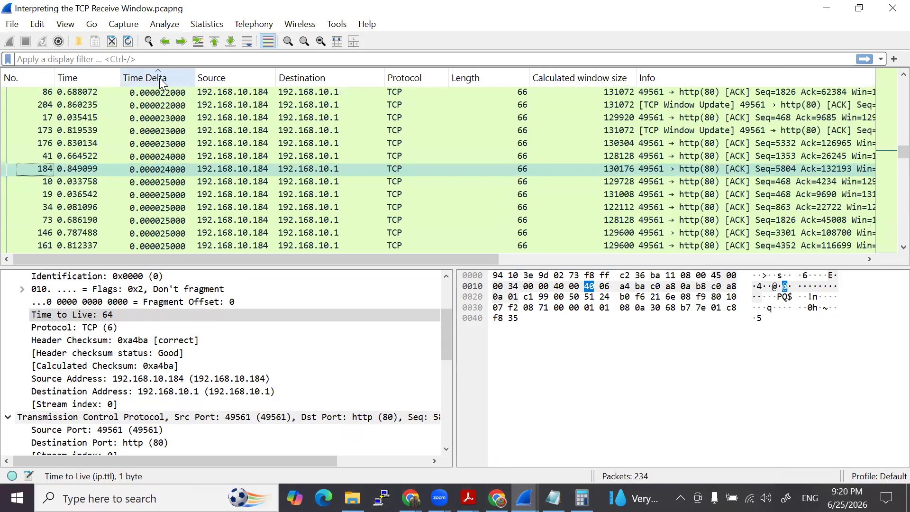
left_click(162, 82)
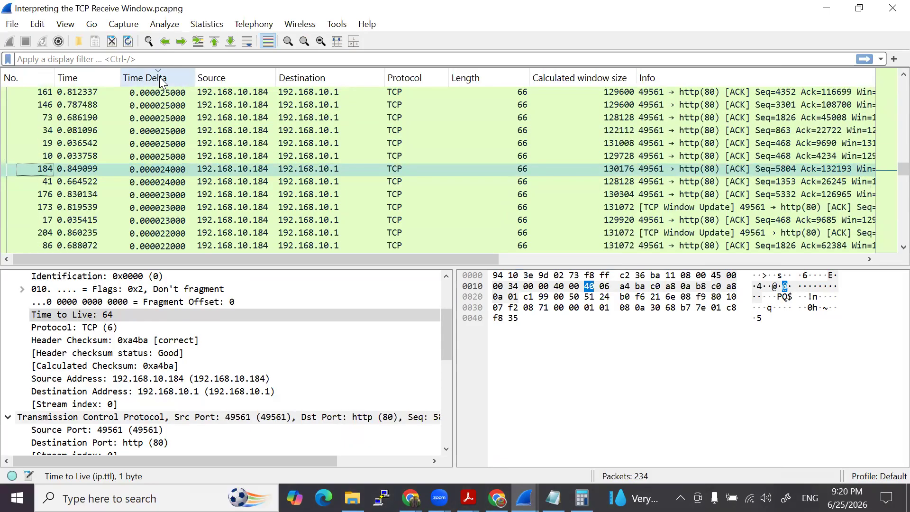
left_click(162, 81)
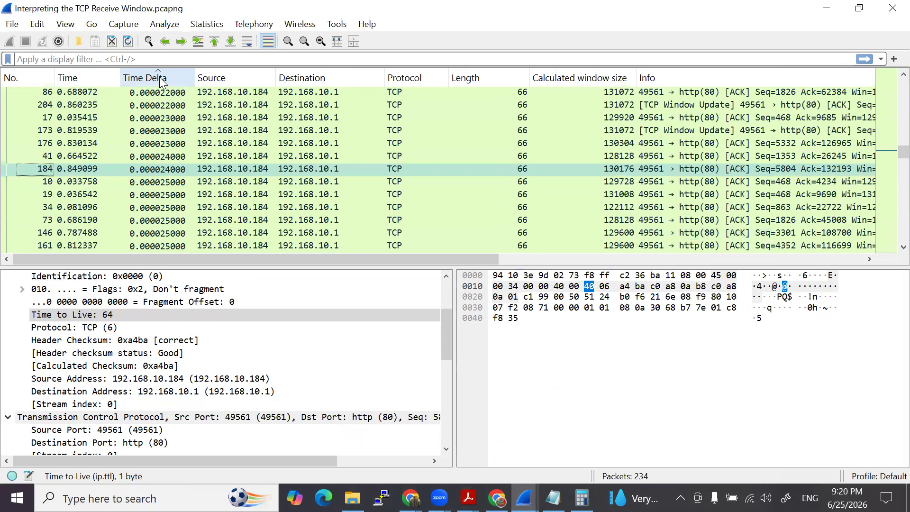
left_click(162, 82)
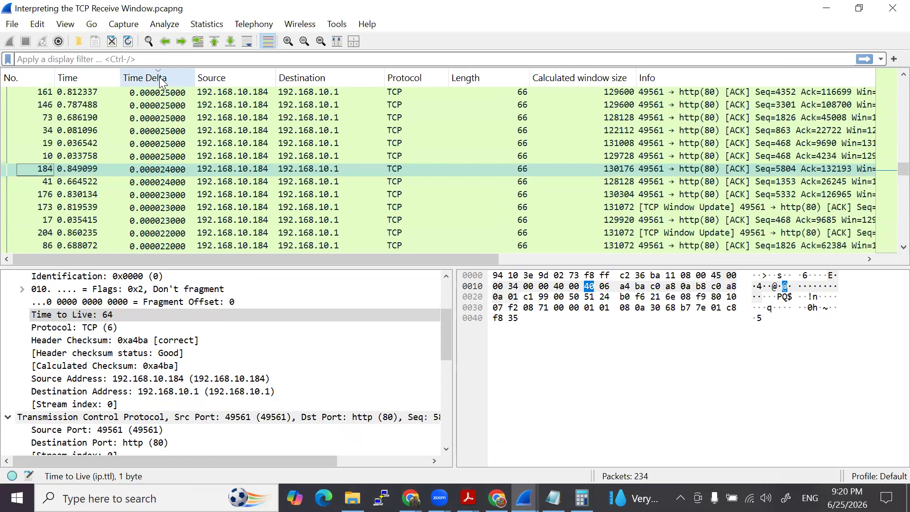
left_click(26, 72)
- Go to the start of the capture, select SYN-ACK packet 2 and expand the Timestamps in its TCP details
left_click(133, 204)
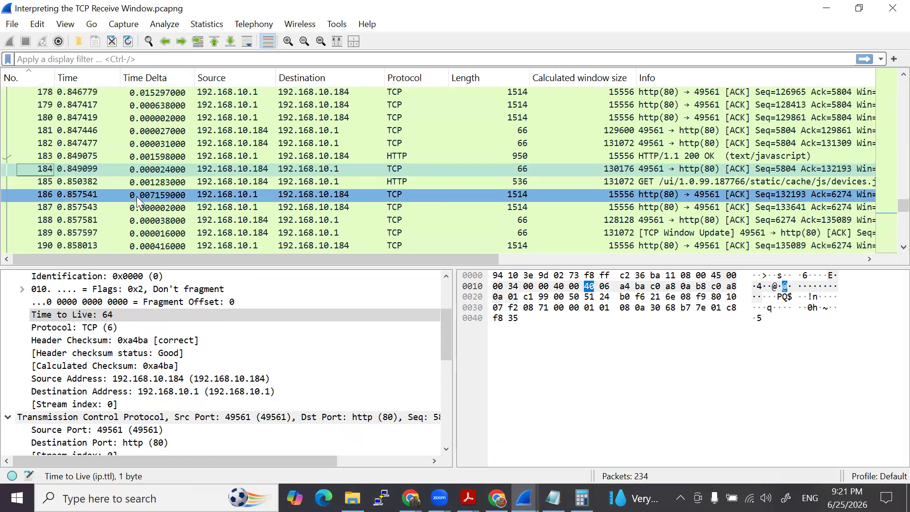
scroll(152, 209, "up", 18)
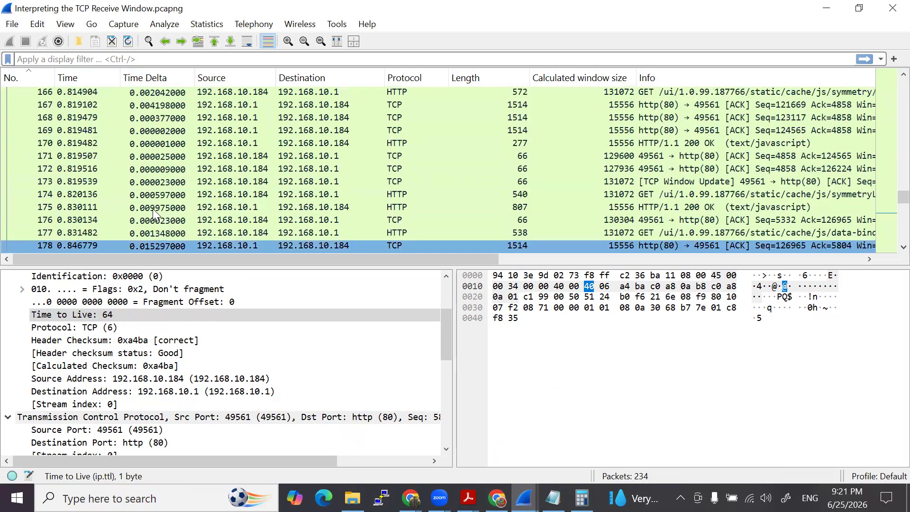
left_click_drag(888, 183, 888, 104)
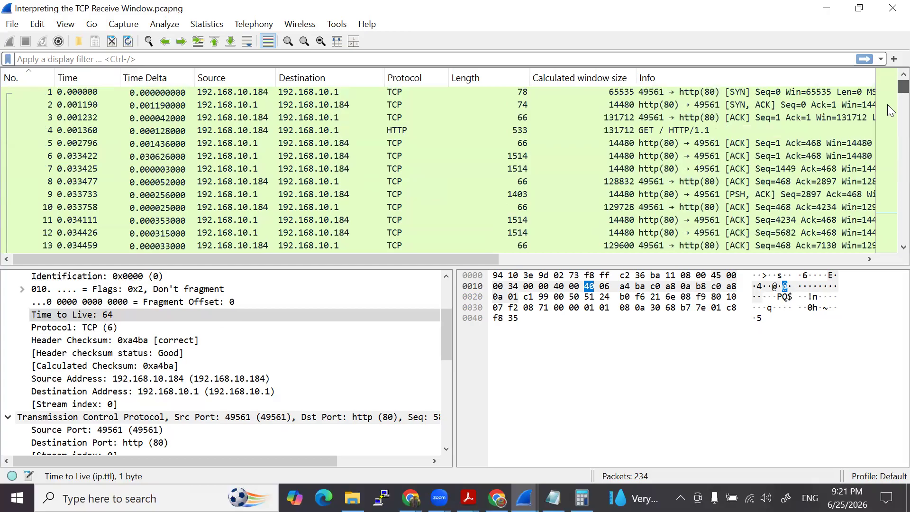
scroll(887, 105, "down", 15)
scroll(569, 209, "up", 15)
left_click(158, 105)
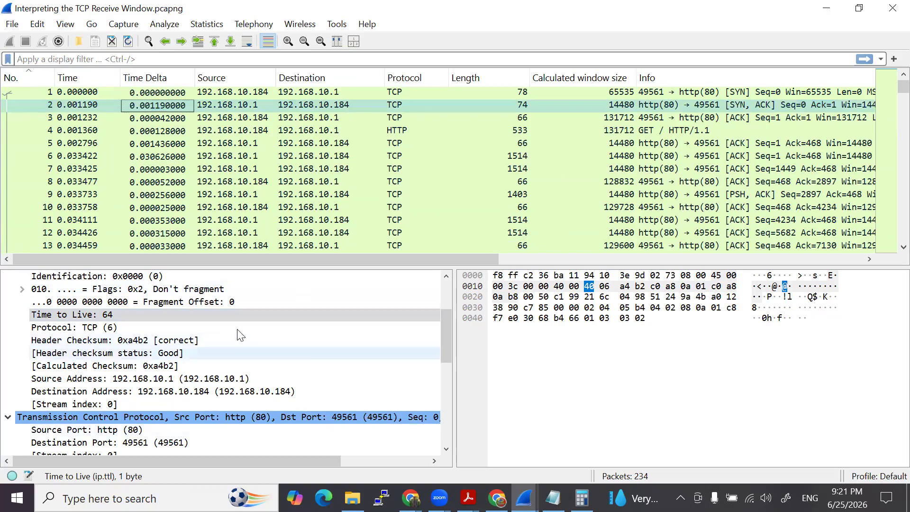
scroll(112, 419, "down", 7)
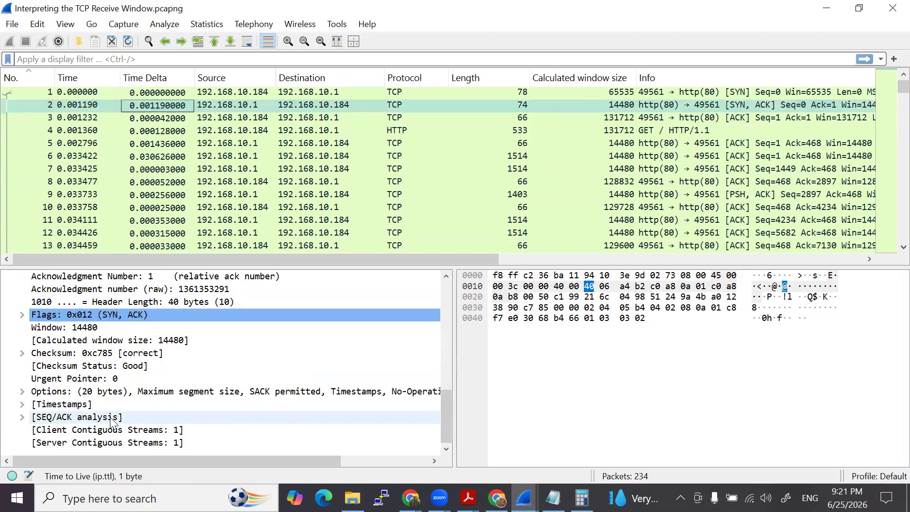
scroll(41, 402, "up", 3)
scroll(40, 403, "down", 3)
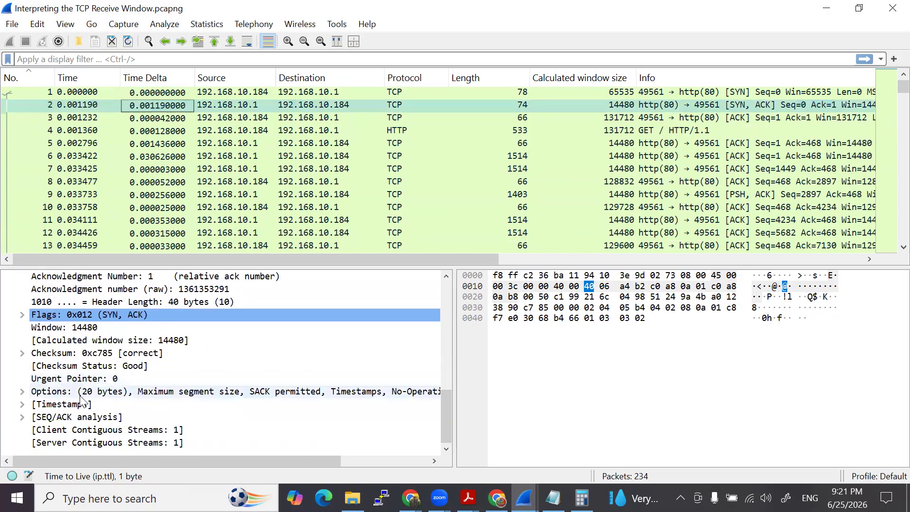
left_click(429, 105)
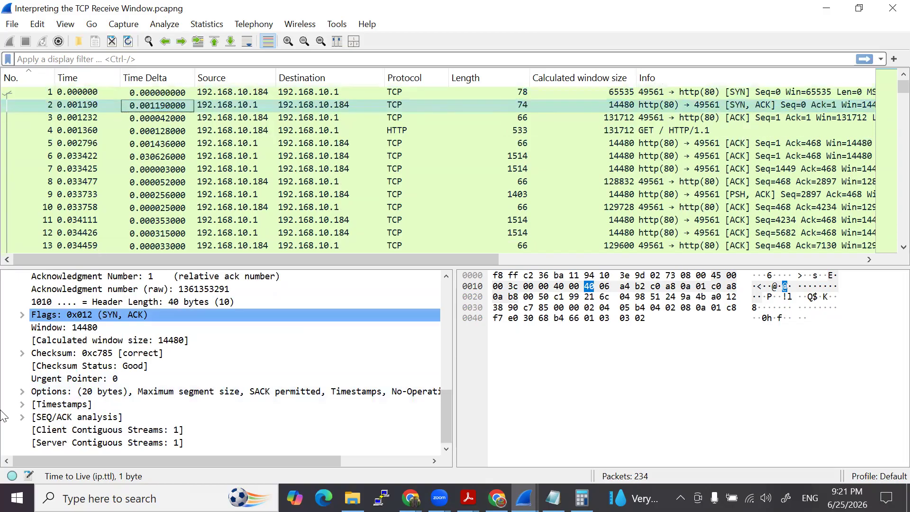
left_click(22, 404)
scroll(128, 404, "down", 1)
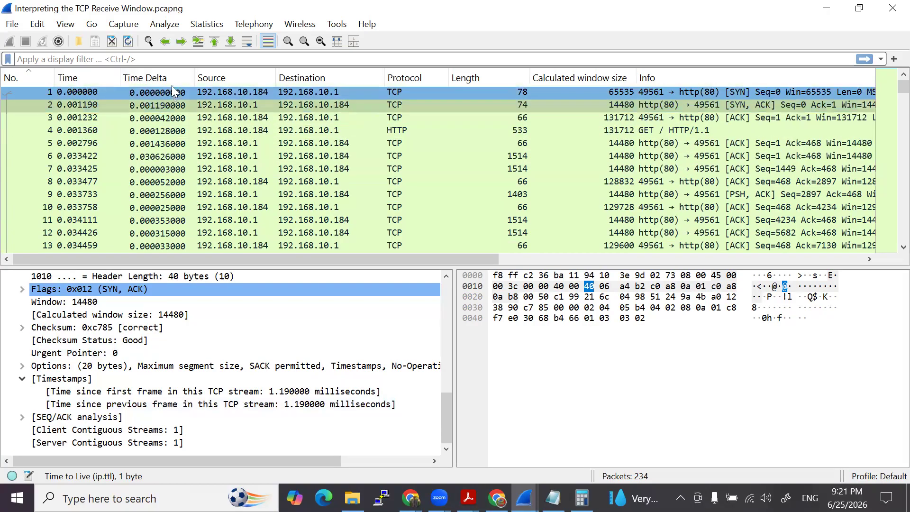
- Select packet 6 and examine the time since the previous frame in its TCP Timestamps
left_click(168, 156)
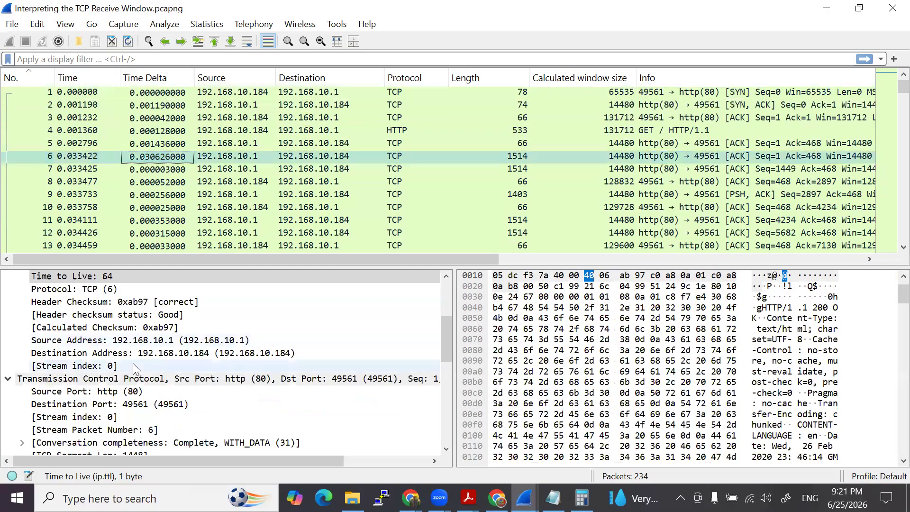
scroll(135, 374, "down", 4)
scroll(134, 379, "down", 4)
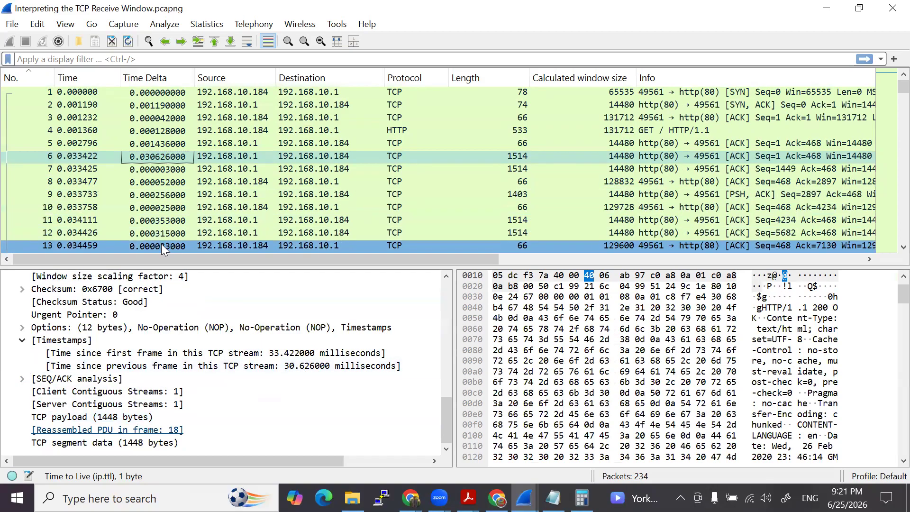
scroll(165, 237, "down", 2)
scroll(164, 237, "up", 2)
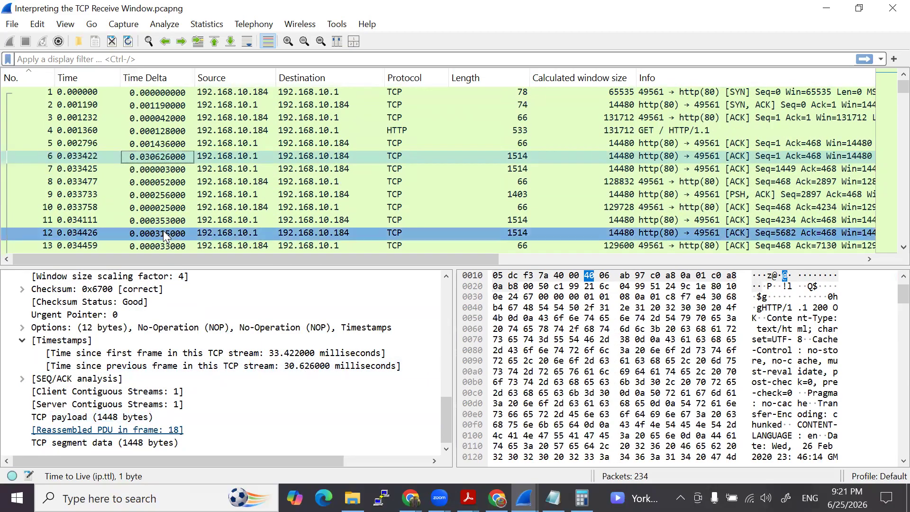
- Sort the packet list by Time Delta in descending order and select packet 38, an HTTP GET request
left_click(144, 77)
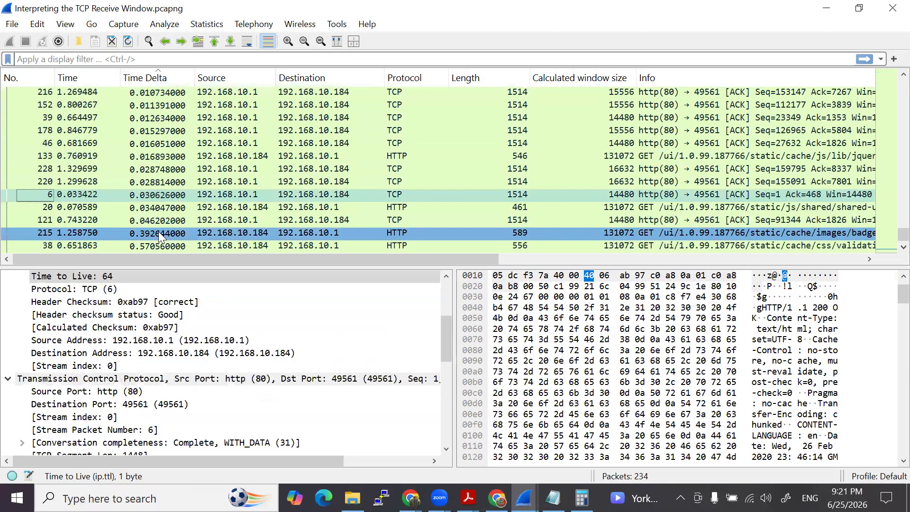
left_click(164, 77)
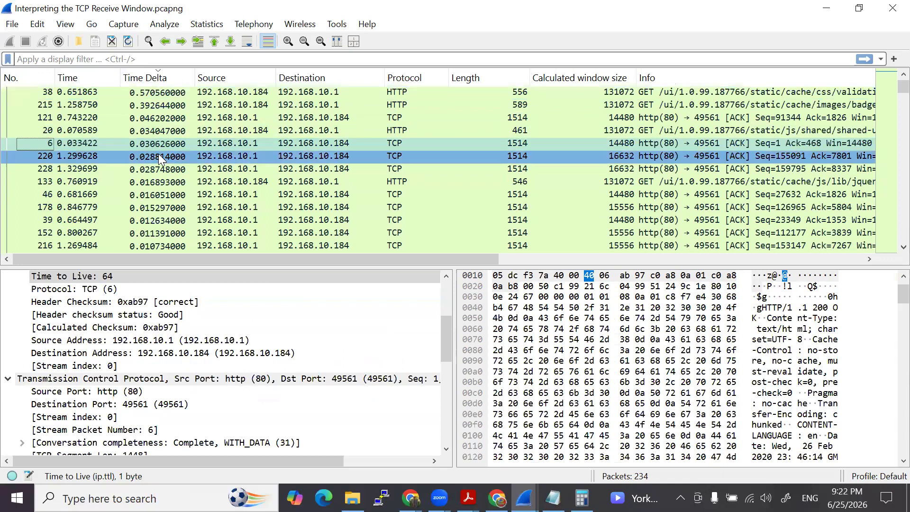
scroll(159, 157, "down", 2)
scroll(158, 158, "up", 2)
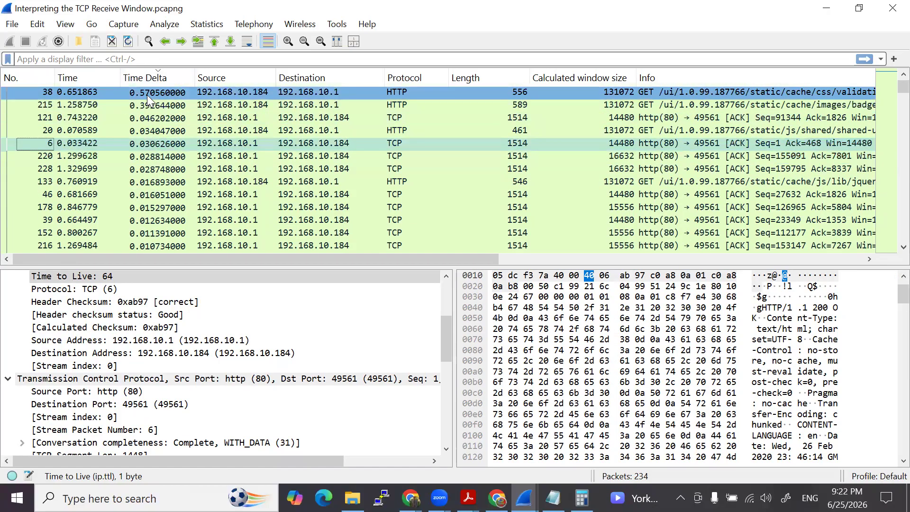
left_click(147, 95)
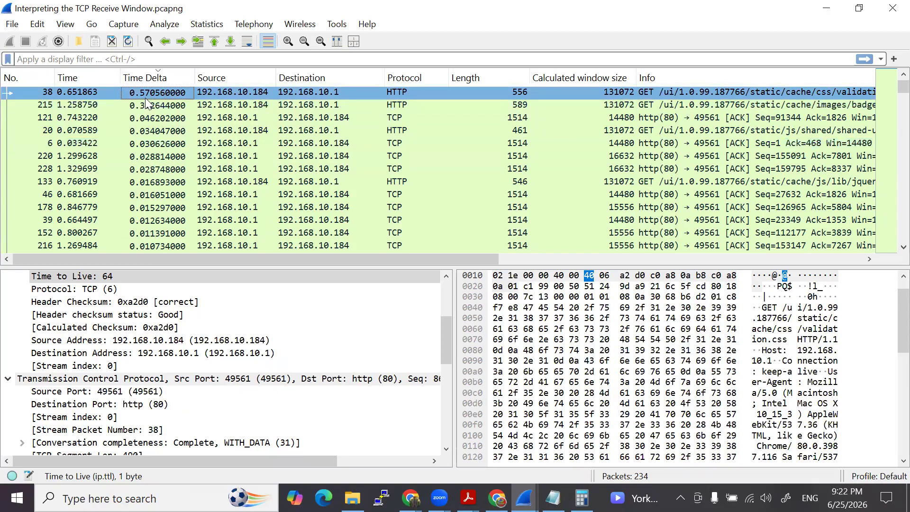
- Examine the time since the previous frame in packet 38's TCP Timestamps and restore the packet list order by packet number
scroll(294, 385, "down", 8)
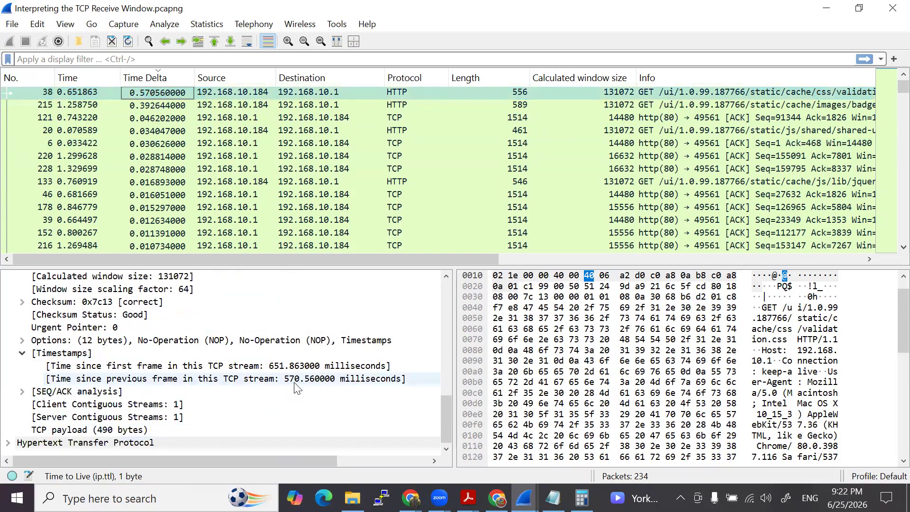
left_click(174, 116)
left_click(155, 94)
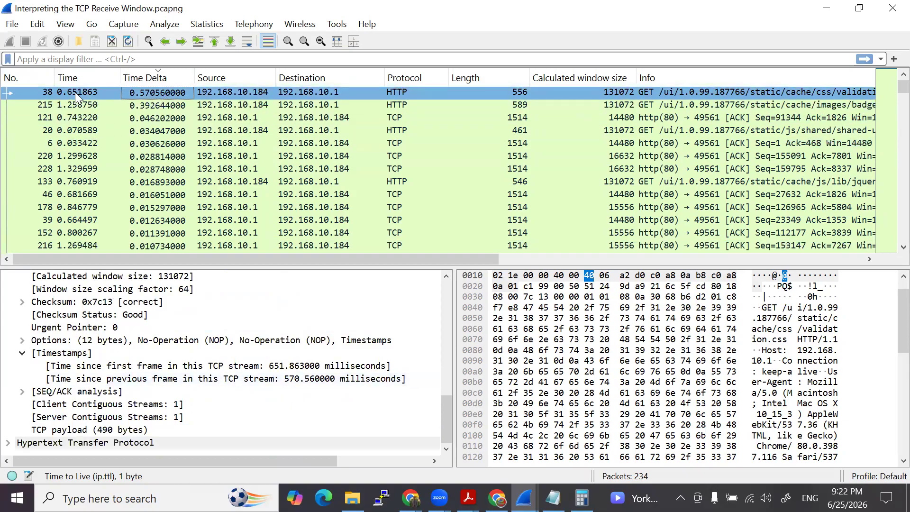
left_click(6, 78)
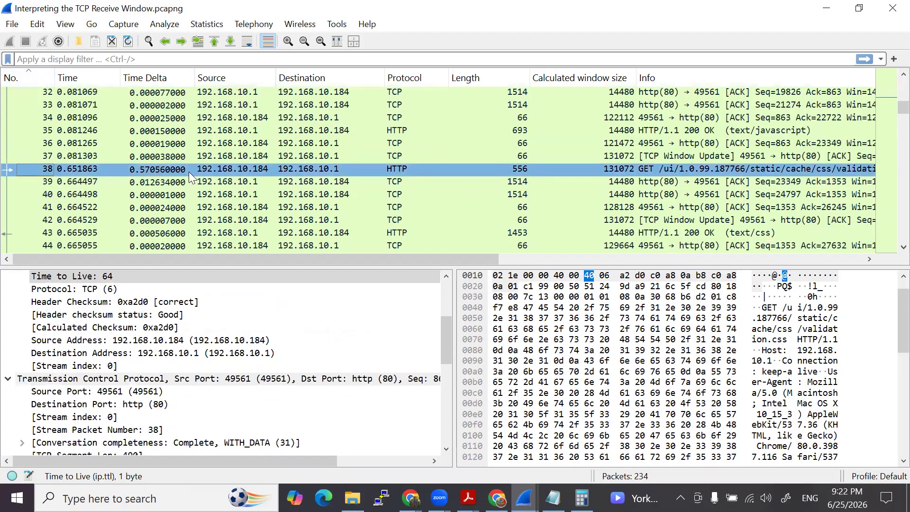
- Collapse the Internet Protocol Version 4 section of packet 38 and examine the window size fields in its TCP details
scroll(200, 338, "up", 4)
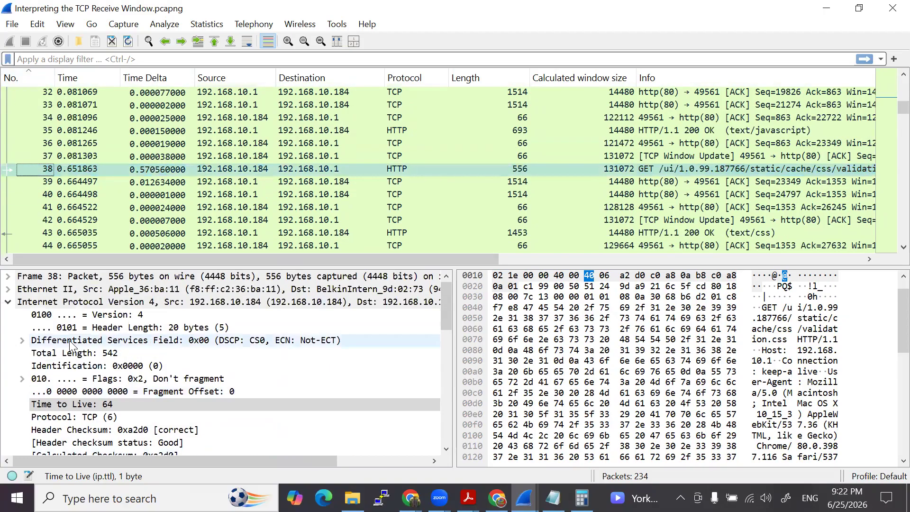
left_click(7, 302)
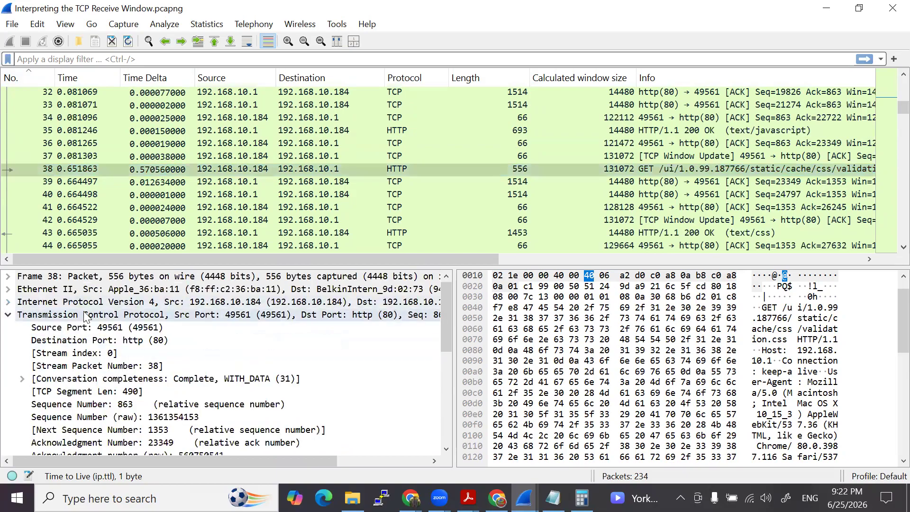
scroll(85, 344, "down", 2)
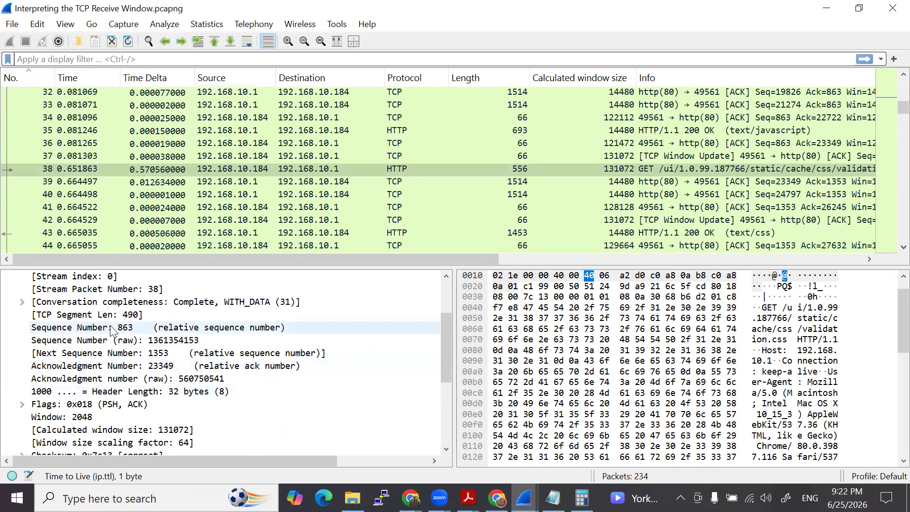
scroll(67, 368, "down", 1)
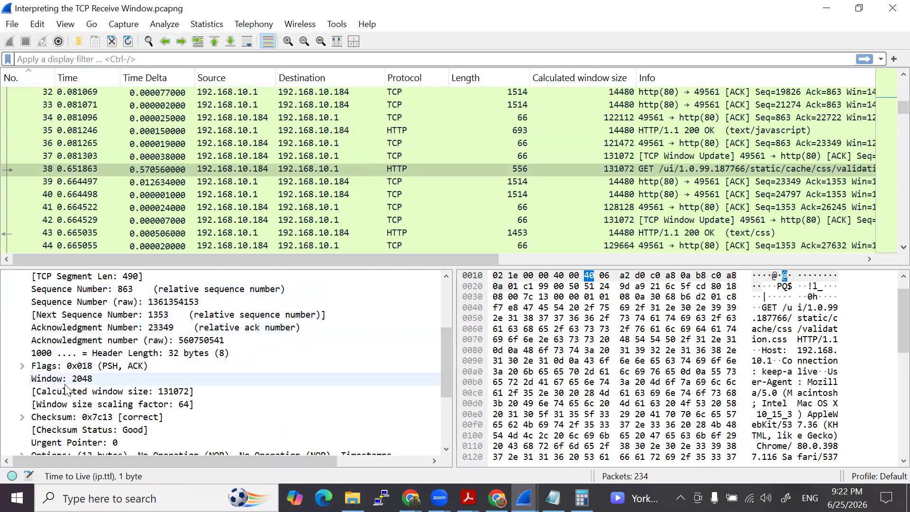
- Select packet 37, the TCP Window Update before the GET request, and examine its window and calculated window size
left_click(150, 210)
left_click_drag(150, 210, 222, 156)
scroll(169, 382, "down", 3)
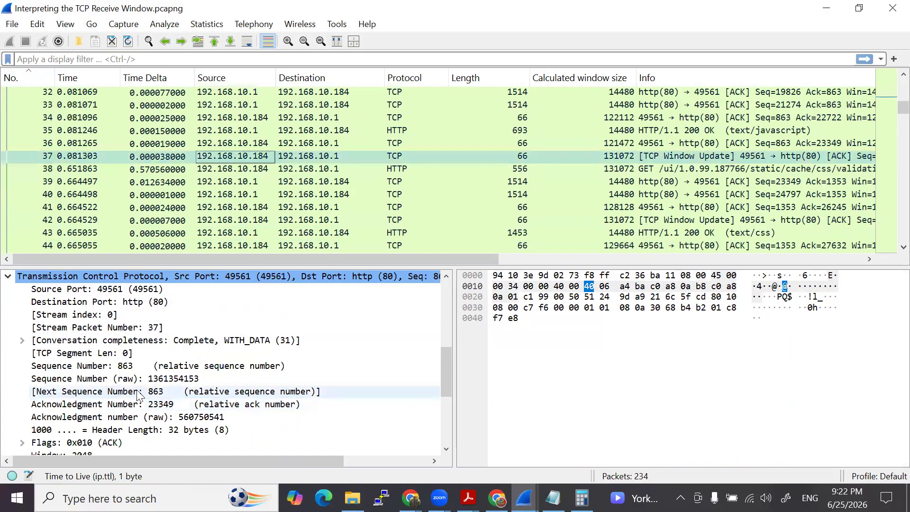
scroll(170, 383, "down", 2)
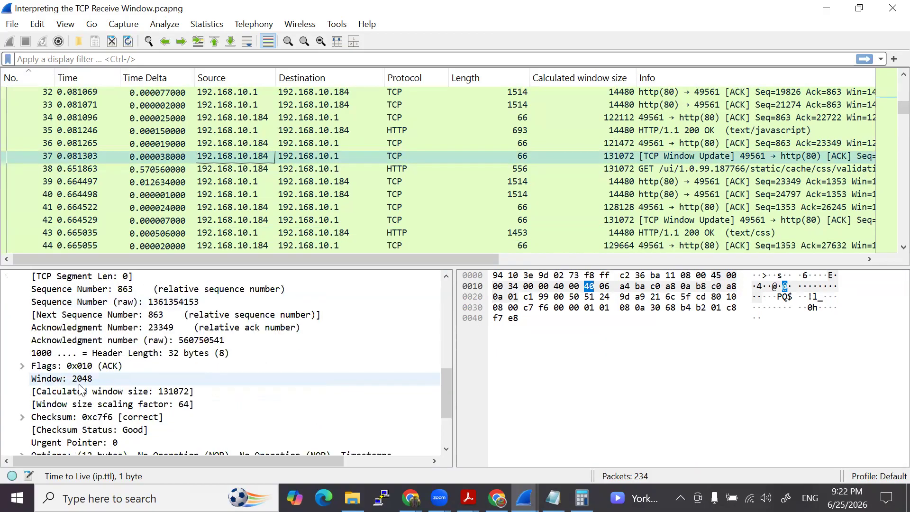
left_click(174, 195)
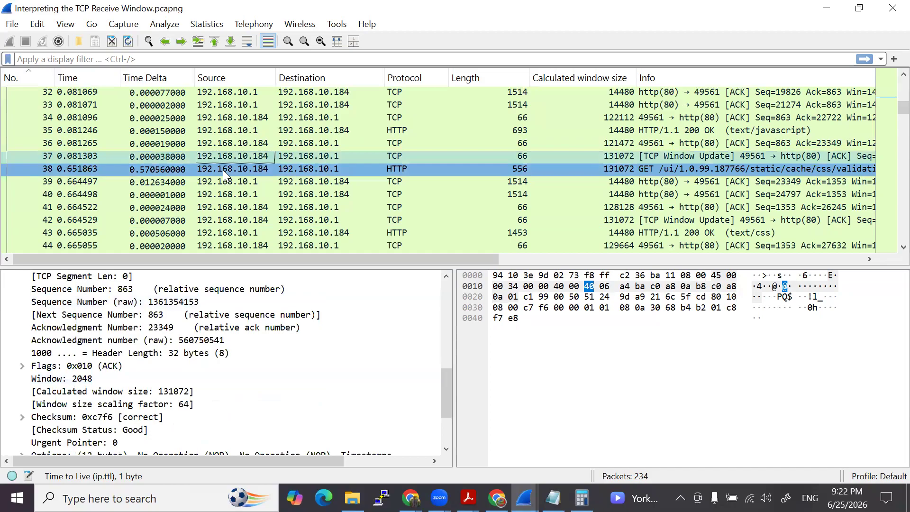
- Select packet 36, collapse its Internet Protocol Version 4 section and examine the window size fields in its TCP details
left_click(232, 142)
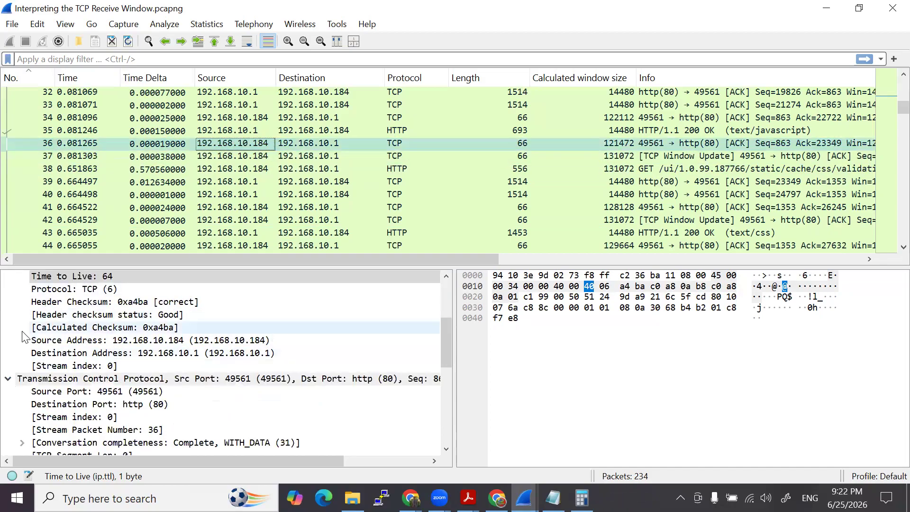
scroll(24, 326, "up", 2)
scroll(24, 326, "up", 2)
left_click(8, 302)
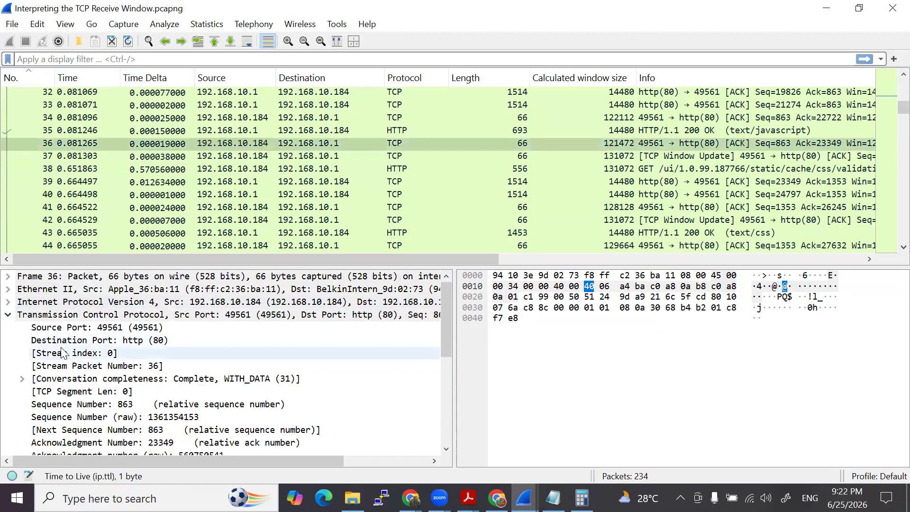
scroll(94, 356, "down", 2)
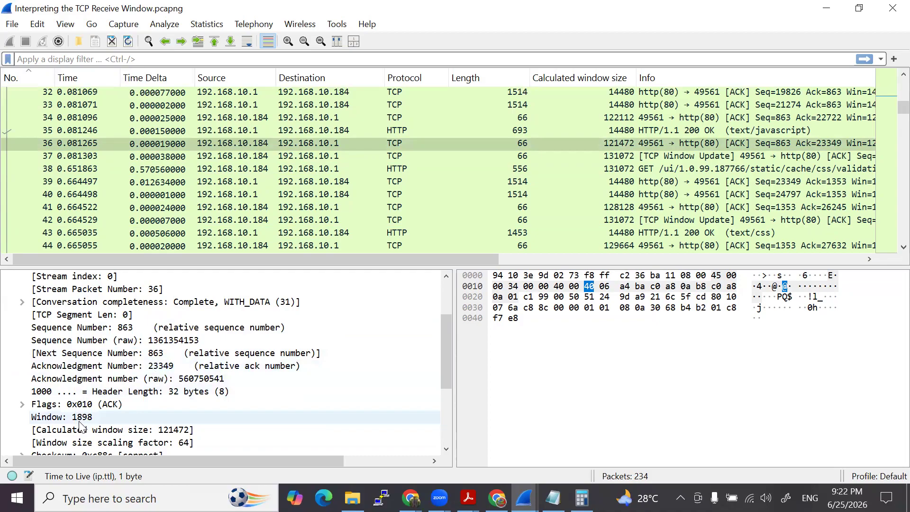
- Return to packet 38, collapse its Internet Protocol Version 4 section again and examine its calculated window size and scaling factor
left_click(248, 167)
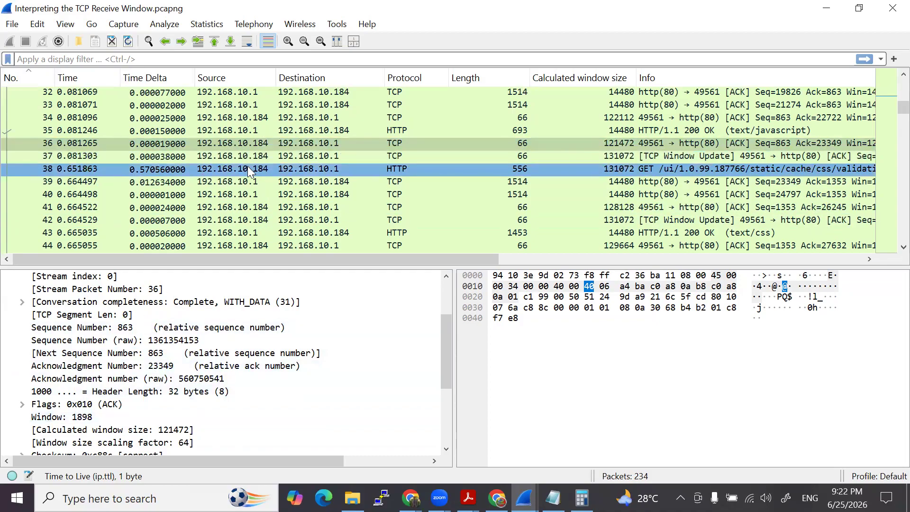
scroll(137, 380, "down", 2)
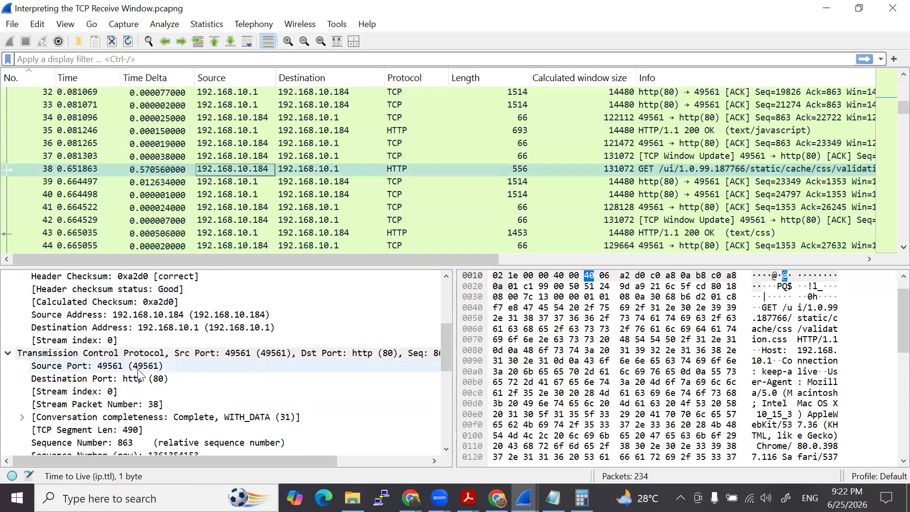
scroll(81, 365, "up", 2)
scroll(79, 363, "up", 2)
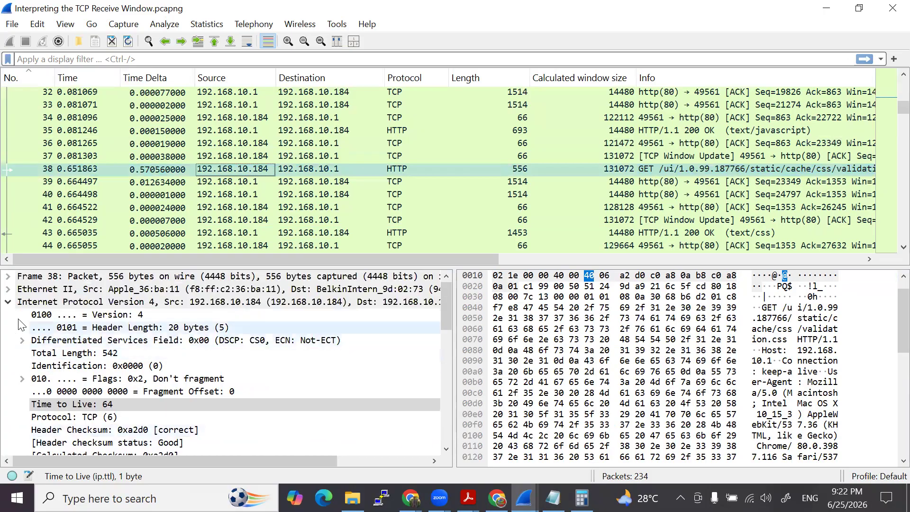
left_click(8, 302)
scroll(63, 359, "down", 3)
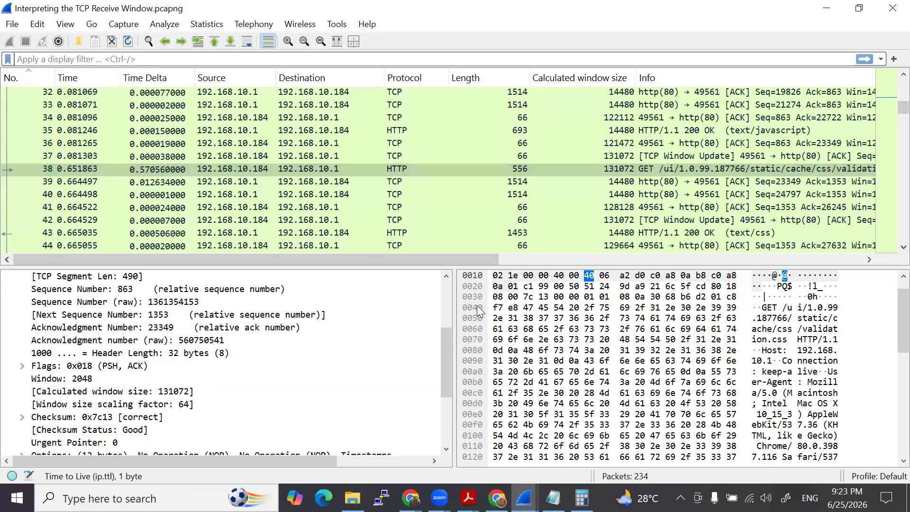
- Bring up the Capture File Properties, review Lab 4 question 8 about the largest delay, and close the window
left_click(525, 497)
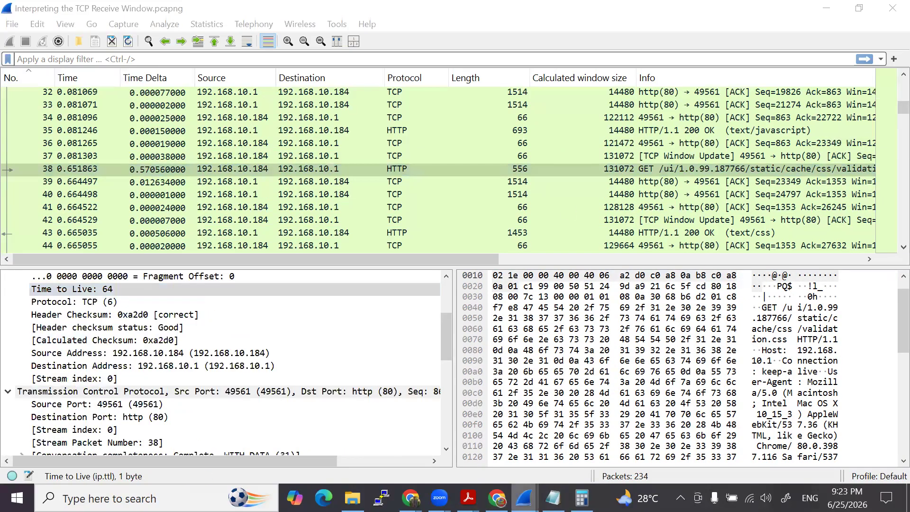
left_click(687, 420)
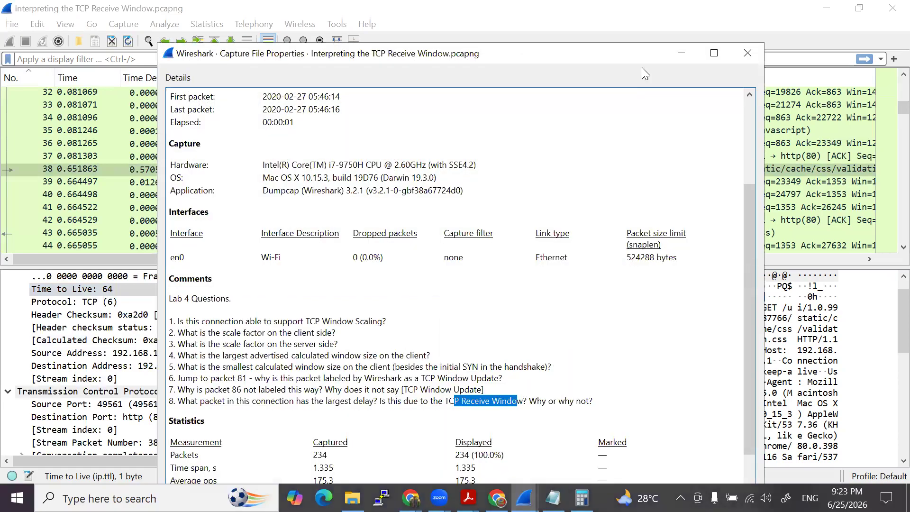
left_click_drag(642, 60, 631, 88)
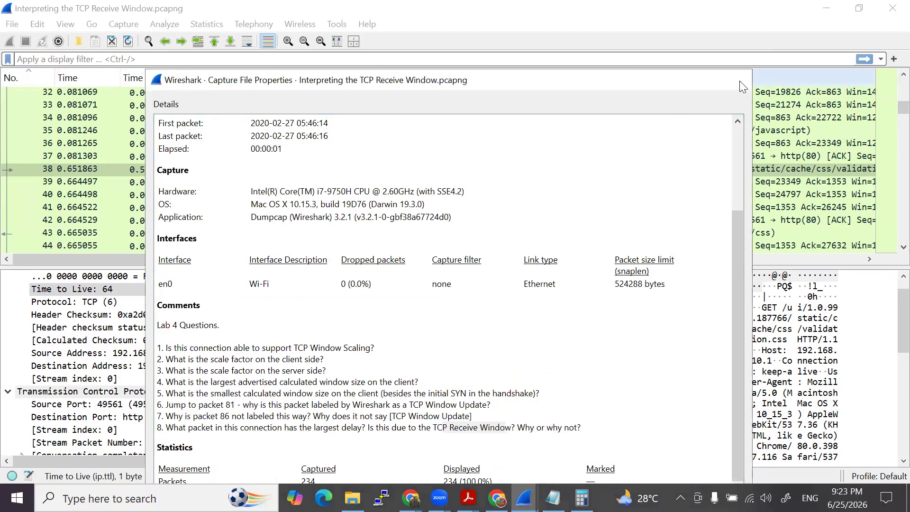
left_click(738, 81)
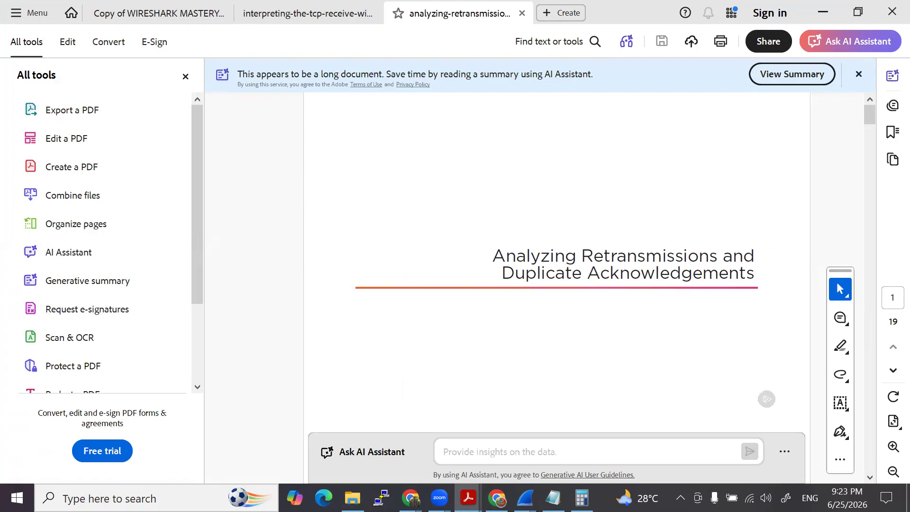
- In Adobe Acrobat, close the interpreting-the-tcp-receive-window PDF and hide the All tools pane beside the retransmissions document
key("alt+Tab")
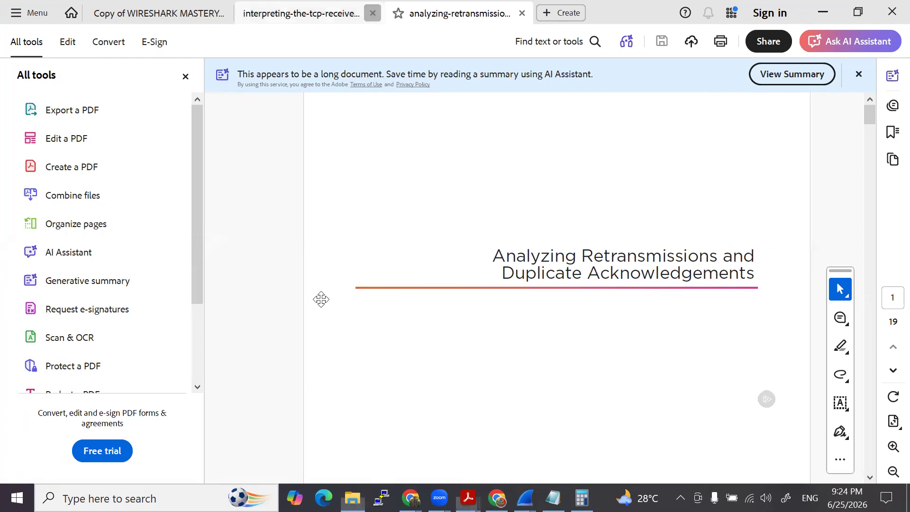
left_click(372, 13)
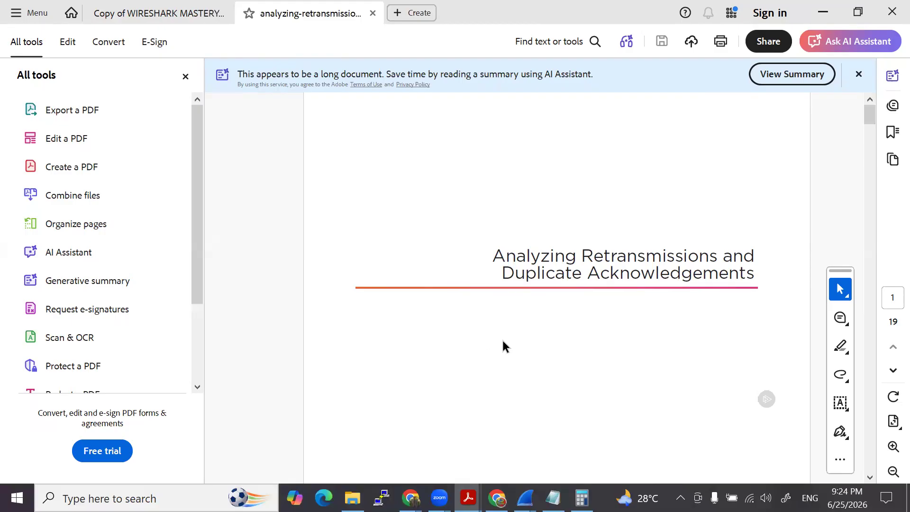
left_click_drag(492, 257, 747, 272)
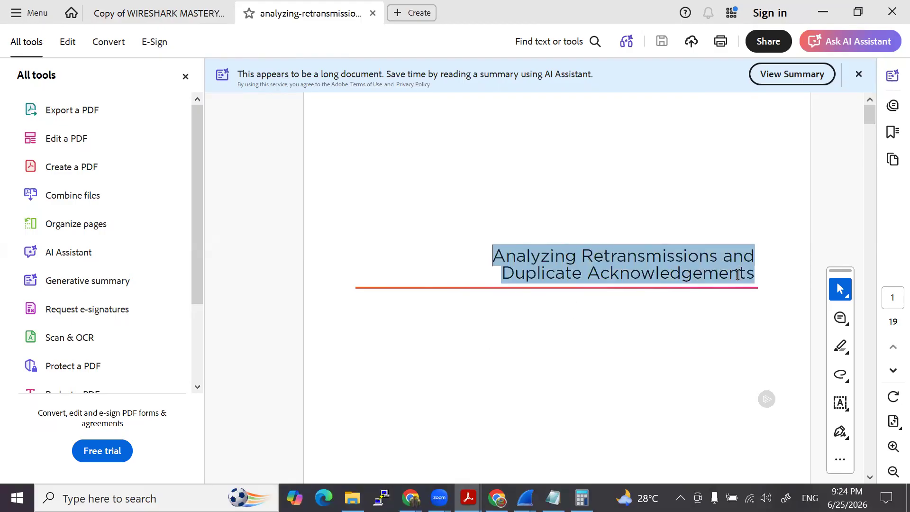
left_click(486, 323)
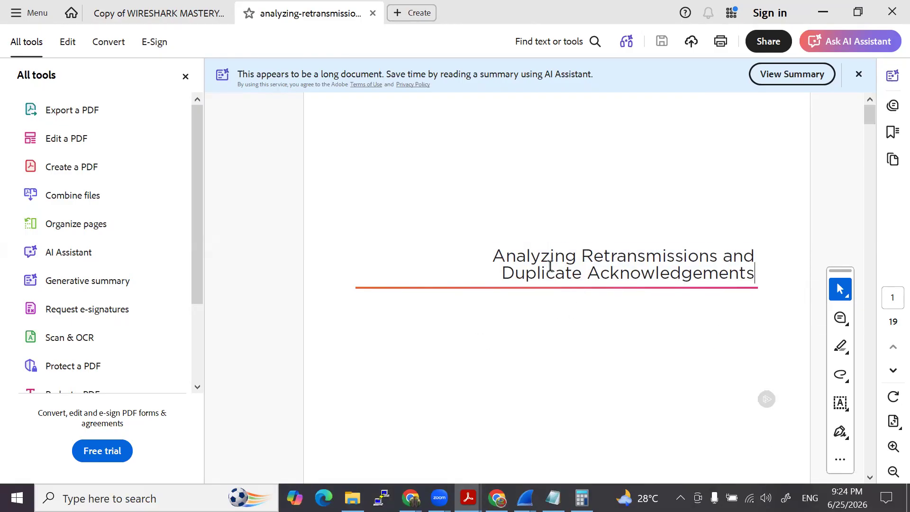
left_click(185, 77)
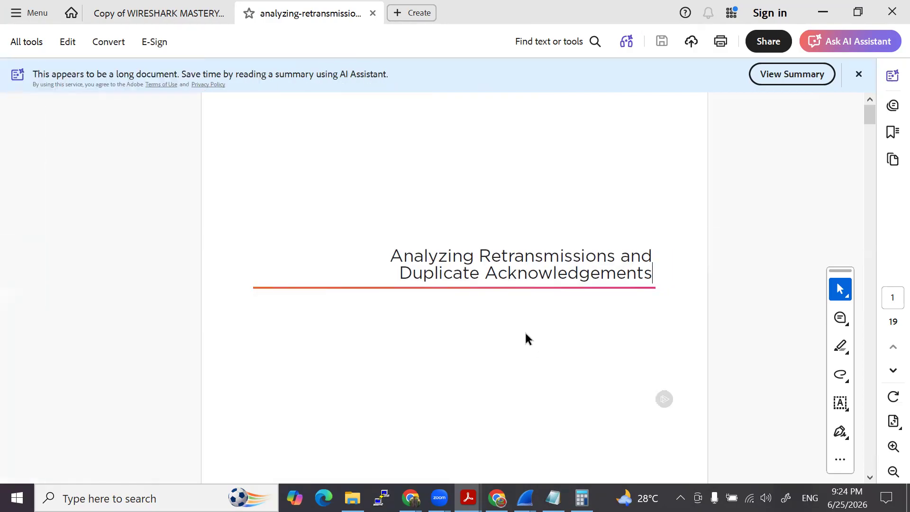
- Read the Module Overview in the retransmissions PDF and continue to the Time Based Retransmissions diagram on page 3
scroll(525, 331, "down", 5)
scroll(521, 327, "up", 5)
scroll(510, 330, "down", 5)
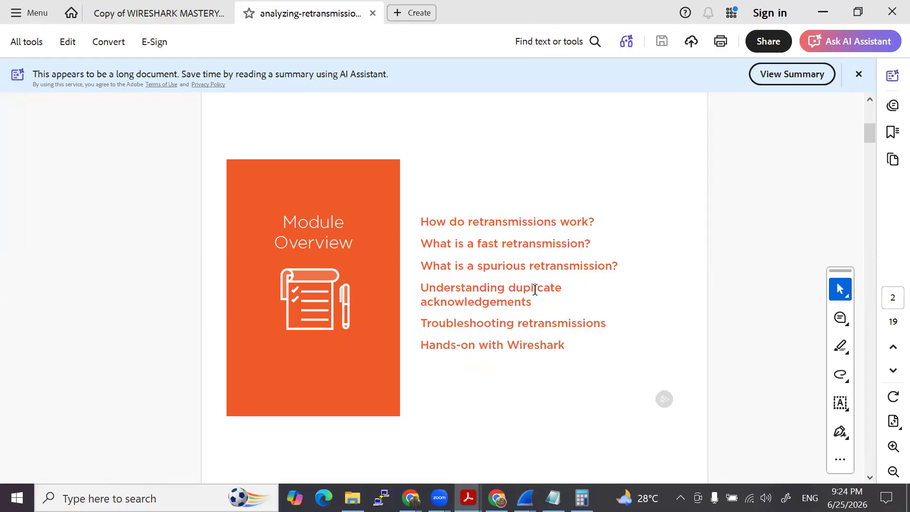
scroll(535, 289, "down", 2)
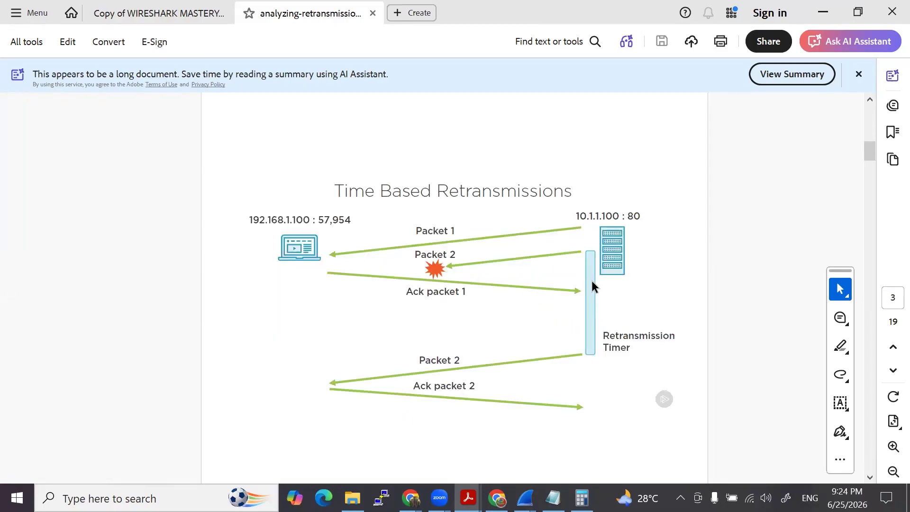
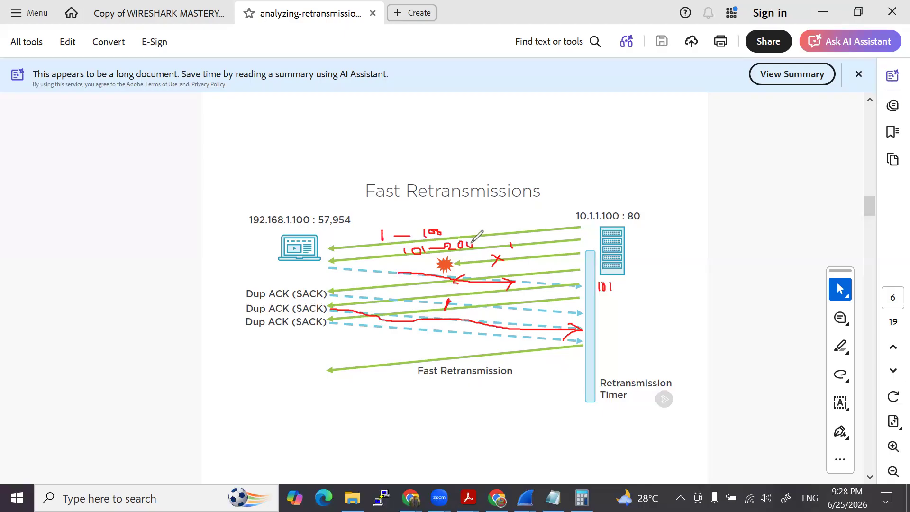
- Annotate the Fast Retransmissions diagram with an acknowledgement arrow, ACK 201 beside the retransmission timer, and segment labels 201-300 and 301-400
left_click_drag(369, 297, 451, 301)
mouse_move(603, 311)
left_mouse_down()
mouse_move(611, 319)
mouse_move(616, 308)
mouse_move(619, 319)
left_mouse_up()
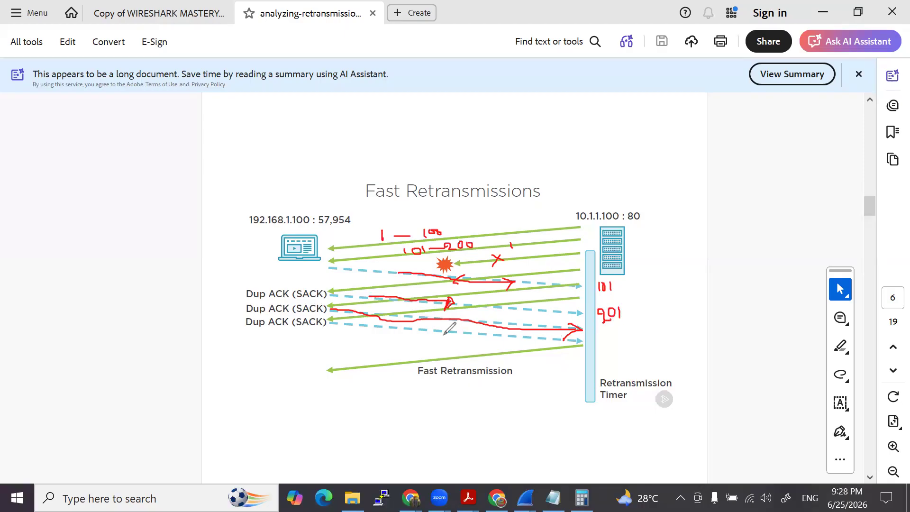
mouse_move(496, 255)
left_mouse_down()
mouse_move(509, 262)
mouse_move(491, 269)
left_mouse_up()
left_click_drag(337, 285, 338, 293)
mouse_move(528, 247)
left_mouse_down()
mouse_move(546, 254)
mouse_move(583, 246)
left_mouse_up()
left_click_drag(499, 274, 566, 265)
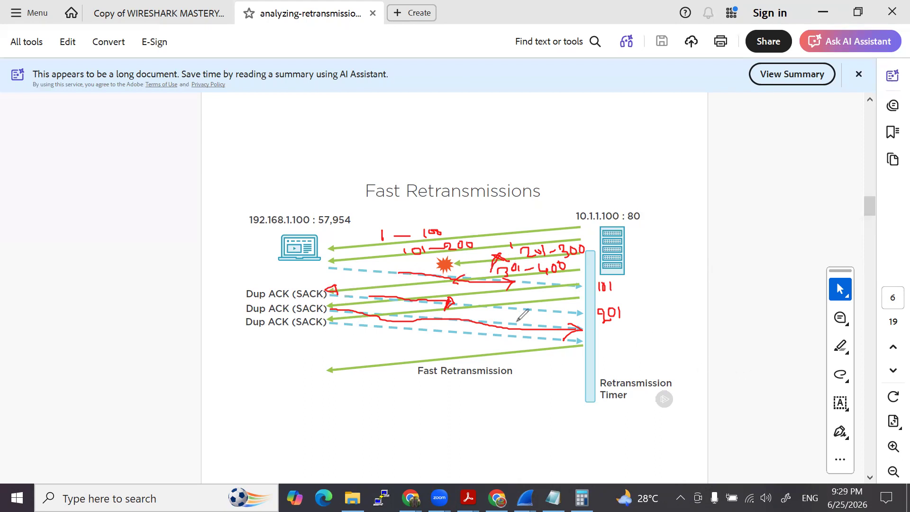
- Circle the missing 201 and the three Dup ACK labels, write two more 201 acknowledgements, box the server, and trace the Fast Retransmission arrow
mouse_move(544, 239)
left_mouse_down()
mouse_move(518, 254)
mouse_move(550, 259)
mouse_move(543, 239)
left_mouse_up()
mouse_move(332, 289)
left_mouse_down()
mouse_move(379, 295)
mouse_move(407, 315)
mouse_move(404, 324)
left_mouse_up()
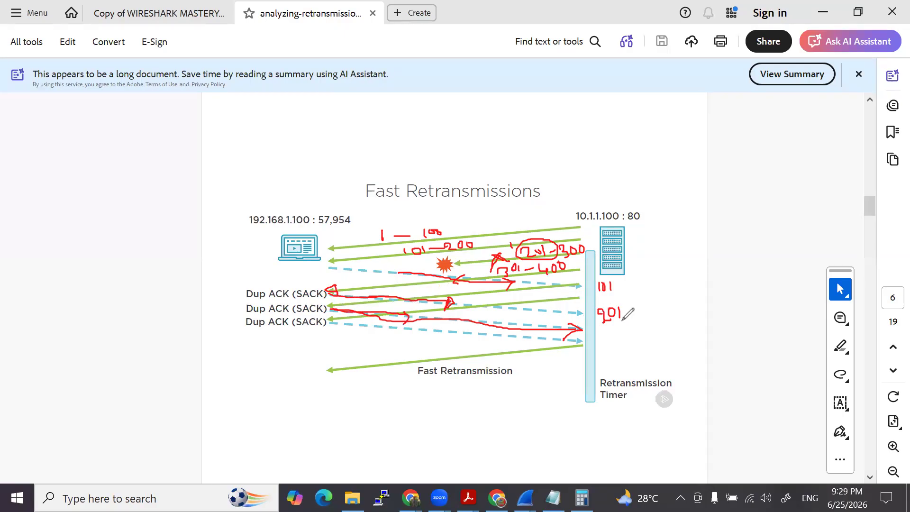
mouse_move(603, 327)
left_mouse_down()
mouse_move(602, 337)
mouse_move(617, 327)
mouse_move(630, 339)
mouse_move(617, 358)
mouse_move(624, 346)
mouse_move(636, 354)
left_mouse_up()
mouse_move(314, 286)
left_mouse_down()
mouse_move(262, 282)
mouse_move(234, 326)
mouse_move(332, 315)
mouse_move(317, 285)
left_mouse_up()
mouse_move(601, 229)
left_mouse_down()
mouse_move(601, 275)
mouse_move(629, 274)
mouse_move(630, 228)
mouse_move(599, 227)
left_mouse_up()
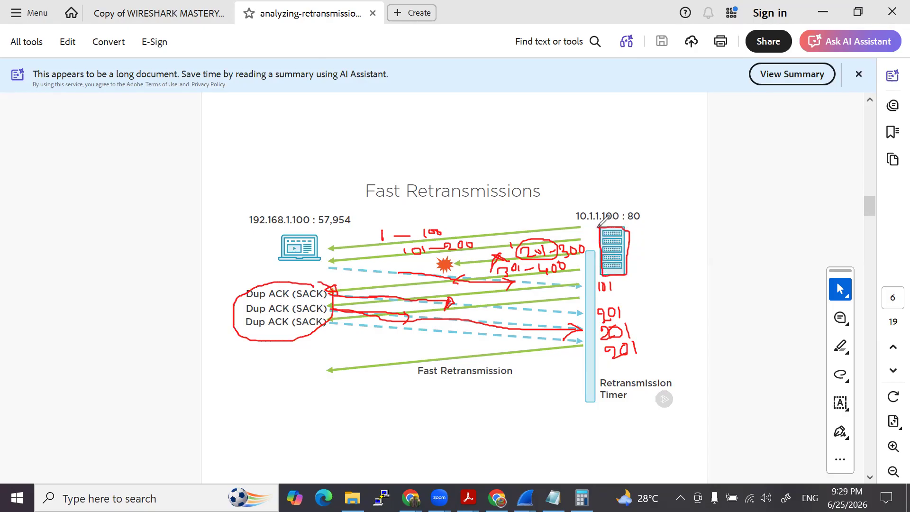
left_click_drag(582, 345, 332, 368)
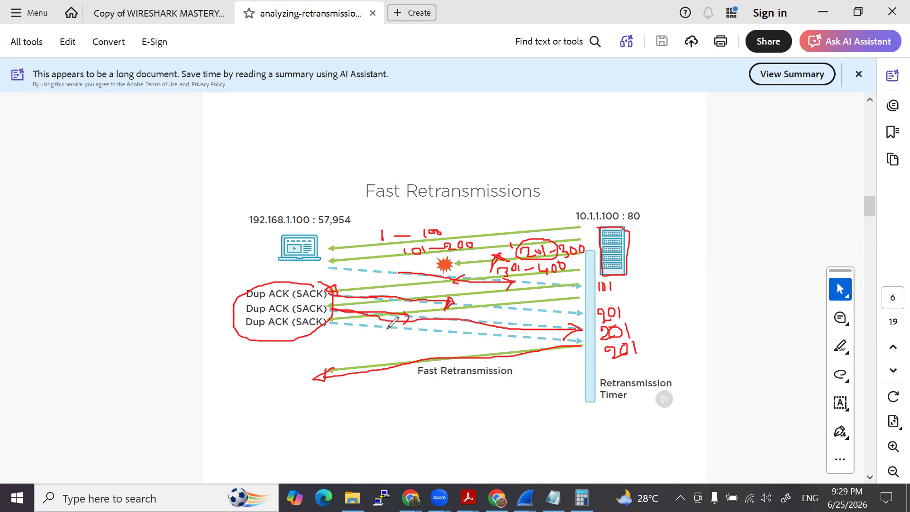
- Draw segment arrows labelled 1-100, 101-200 and a crossed-out 201-300 beside the diagram, and write acknowledgements 101 and 201 above it
mouse_move(127, 138)
left_mouse_down()
mouse_move(234, 127)
mouse_move(228, 140)
left_mouse_up()
mouse_move(156, 114)
left_mouse_down()
mouse_move(156, 127)
mouse_move(206, 121)
left_mouse_up()
left_click(164, 122)
mouse_move(378, 119)
left_mouse_down()
mouse_move(380, 133)
mouse_move(392, 119)
mouse_move(403, 131)
left_mouse_up()
mouse_move(136, 170)
left_mouse_down()
mouse_move(216, 172)
mouse_move(214, 179)
left_mouse_up()
mouse_move(148, 159)
left_mouse_down()
mouse_move(148, 168)
mouse_move(169, 158)
mouse_move(161, 156)
mouse_move(178, 165)
left_mouse_up()
mouse_move(181, 160)
left_mouse_down()
mouse_move(210, 165)
mouse_move(225, 156)
left_mouse_up()
mouse_move(345, 164)
left_mouse_down()
mouse_move(366, 176)
mouse_move(388, 173)
left_mouse_up()
left_click_drag(128, 207, 136, 207)
left_click_drag(212, 206, 225, 207)
left_click_drag(142, 193, 153, 203)
left_click_drag(168, 192, 163, 198)
mouse_move(175, 186)
left_mouse_down()
mouse_move(174, 201)
mouse_move(189, 196)
mouse_move(206, 208)
mouse_move(221, 192)
mouse_move(232, 201)
mouse_move(224, 221)
left_mouse_up()
left_click_drag(228, 209, 241, 218)
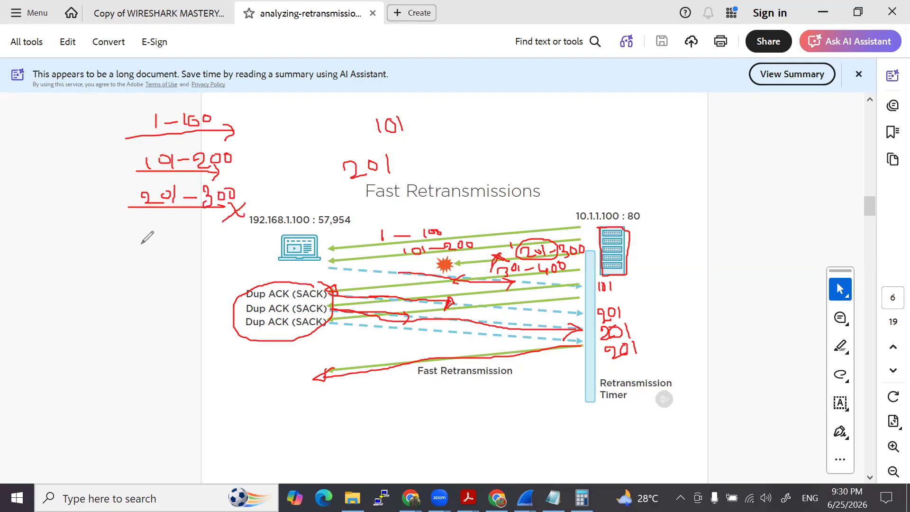
- Add a 301-400 segment arrow marked 401, another arrow marked 501, and circle the 201 acknowledgement above the diagram
mouse_move(128, 246)
left_mouse_down()
mouse_move(229, 238)
mouse_move(220, 249)
left_mouse_up()
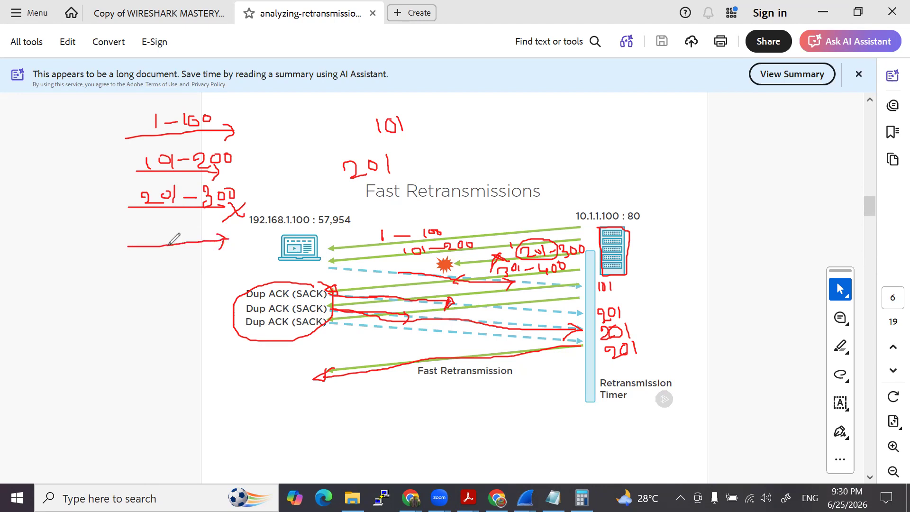
mouse_move(126, 230)
left_mouse_down()
mouse_move(138, 234)
mouse_move(125, 240)
mouse_move(148, 229)
left_mouse_up()
mouse_move(161, 227)
left_mouse_down()
mouse_move(162, 242)
mouse_move(183, 233)
mouse_move(199, 242)
mouse_move(216, 228)
mouse_move(264, 241)
left_mouse_up()
mouse_move(259, 231)
left_mouse_down()
mouse_move(259, 249)
mouse_move(271, 236)
mouse_move(289, 244)
left_mouse_up()
mouse_move(122, 277)
left_mouse_down()
mouse_move(219, 269)
mouse_move(212, 279)
mouse_move(253, 264)
mouse_move(264, 276)
left_mouse_up()
mouse_move(397, 147)
left_mouse_down()
mouse_move(385, 148)
mouse_move(355, 186)
mouse_move(397, 145)
left_mouse_up()
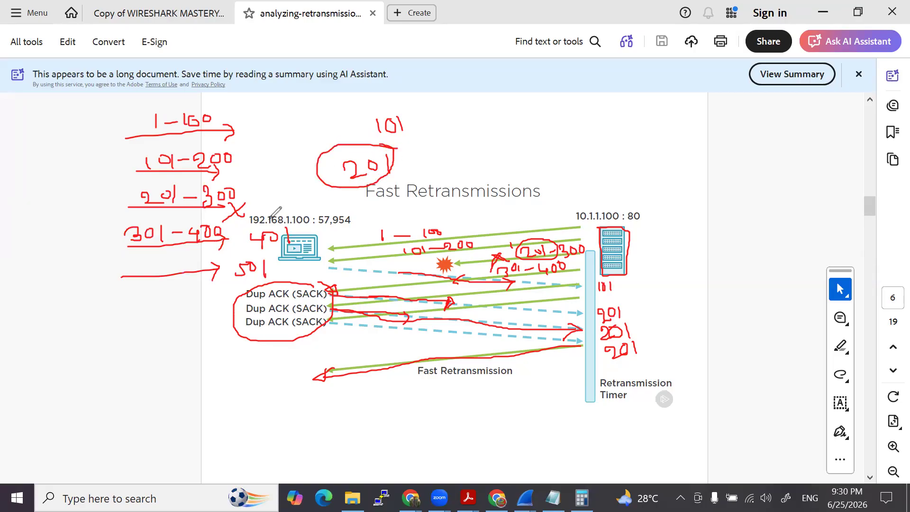
- Sketch an arrow with two repeated 201 acknowledgements, mark the Dup ACK labels and Fast Retransmission arrow again, and clear all annotations
mouse_move(69, 339)
left_mouse_down()
mouse_move(156, 338)
mouse_move(151, 344)
left_mouse_up()
left_click_drag(246, 302, 296, 302)
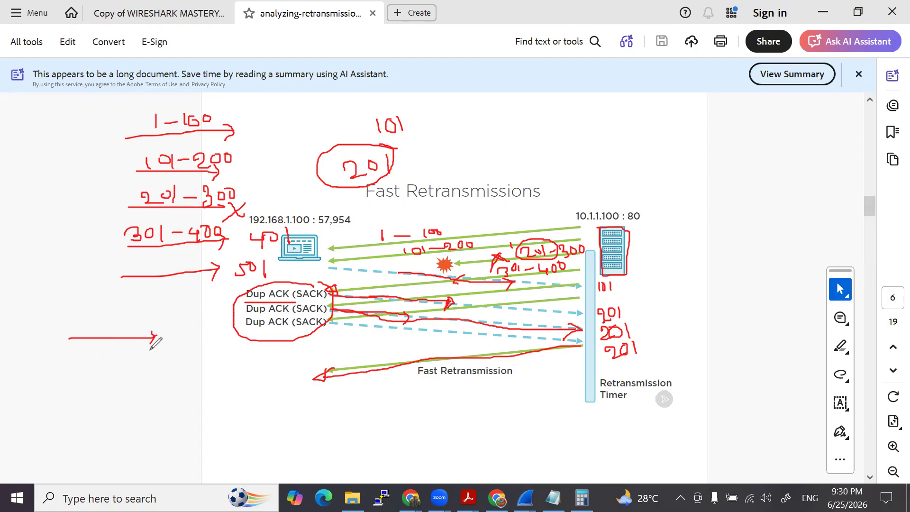
mouse_move(171, 328)
left_mouse_down()
mouse_move(179, 317)
mouse_move(197, 342)
mouse_move(197, 321)
mouse_move(203, 342)
mouse_move(189, 358)
mouse_move(201, 363)
mouse_move(203, 351)
mouse_move(204, 362)
left_mouse_up()
left_click_drag(215, 347, 217, 364)
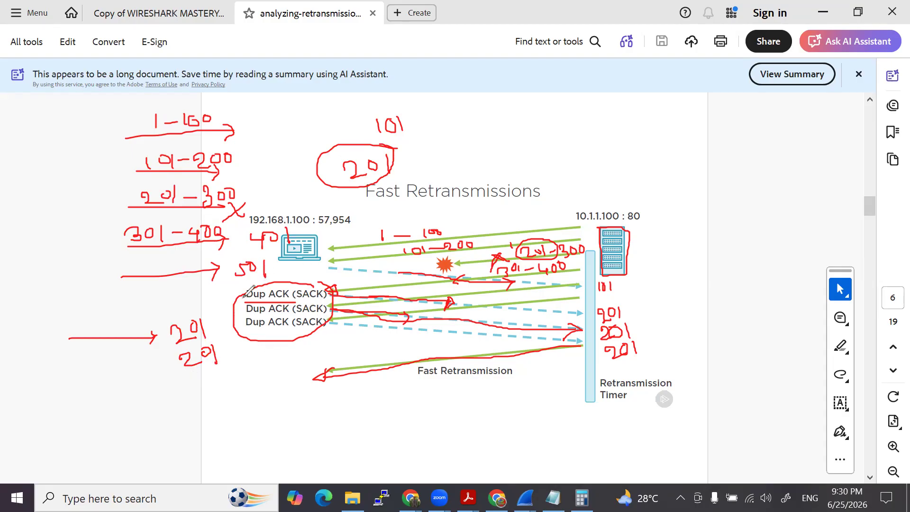
left_click_drag(233, 293, 247, 345)
left_click_drag(581, 345, 332, 378)
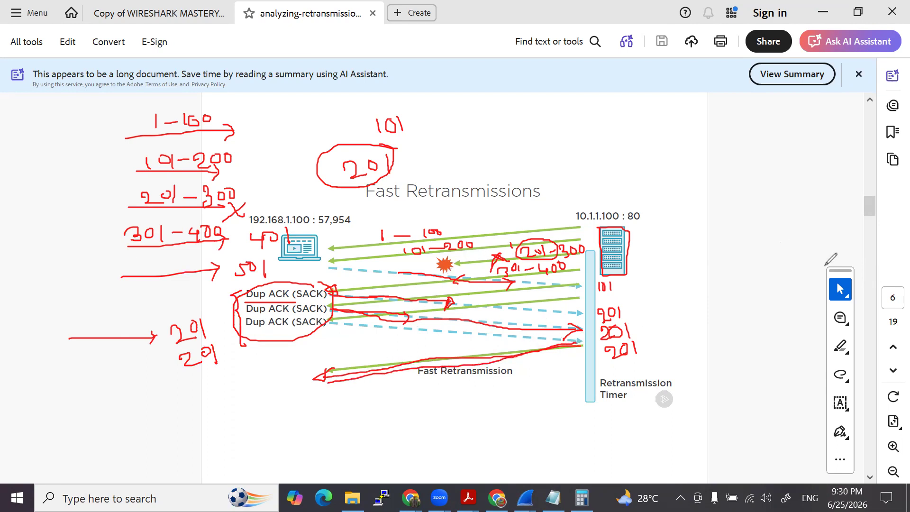
left_click(551, 269)
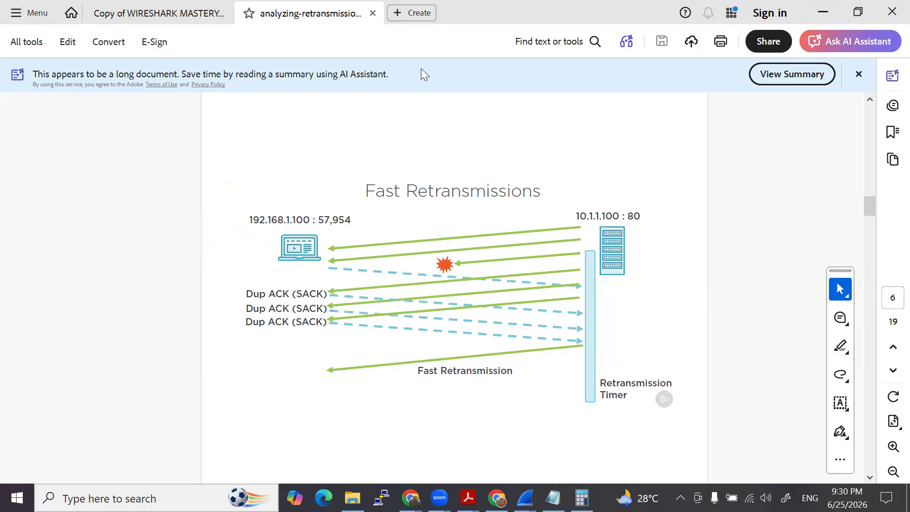
- Read through the remaining Fast Retransmissions pages and the Spurious Retransmissions diagram, and continue to Duplicate Acknowledgements on page 12
scroll(441, 265, "down", 1)
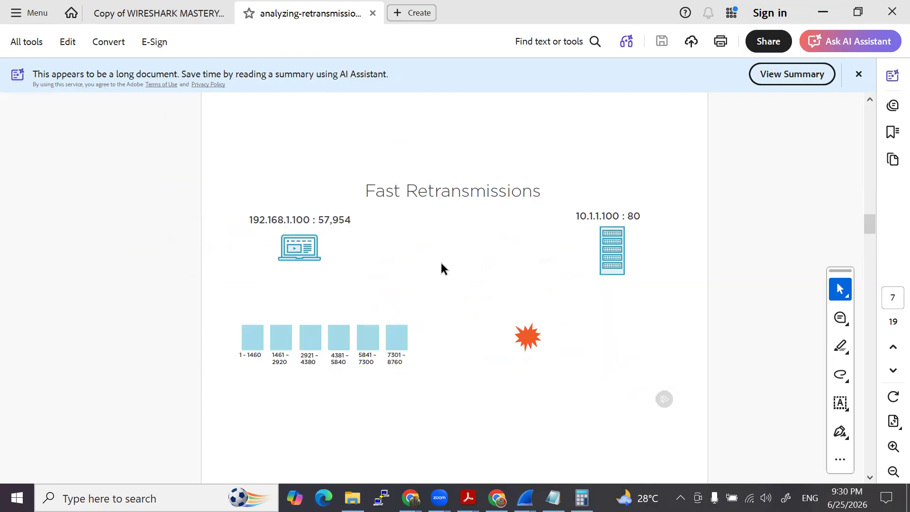
scroll(413, 264, "down", 1)
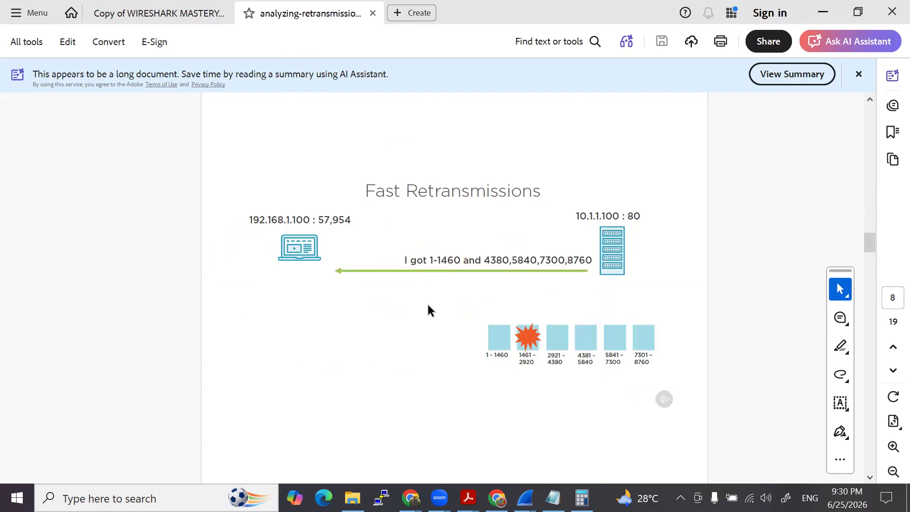
scroll(428, 306, "down", 1)
scroll(429, 302, "down", 1)
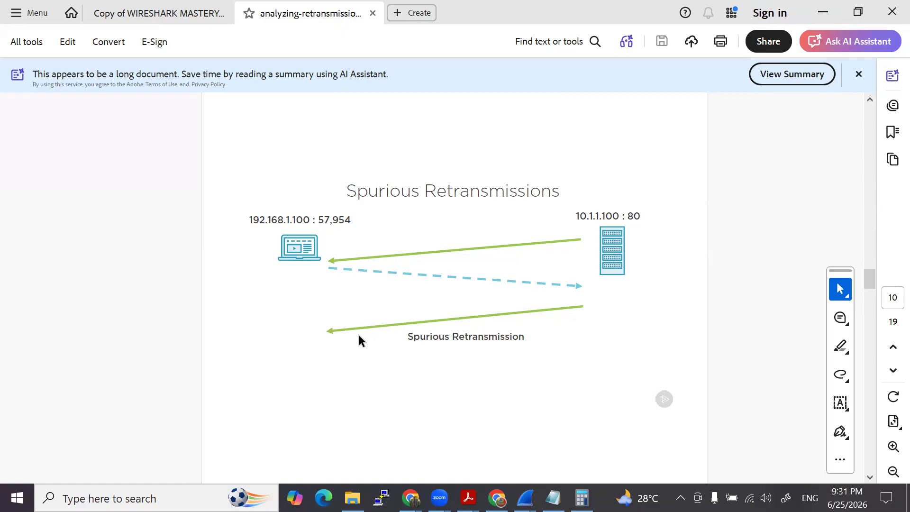
scroll(524, 342, "down", 2)
scroll(529, 340, "up", 1)
scroll(530, 339, "down", 1)
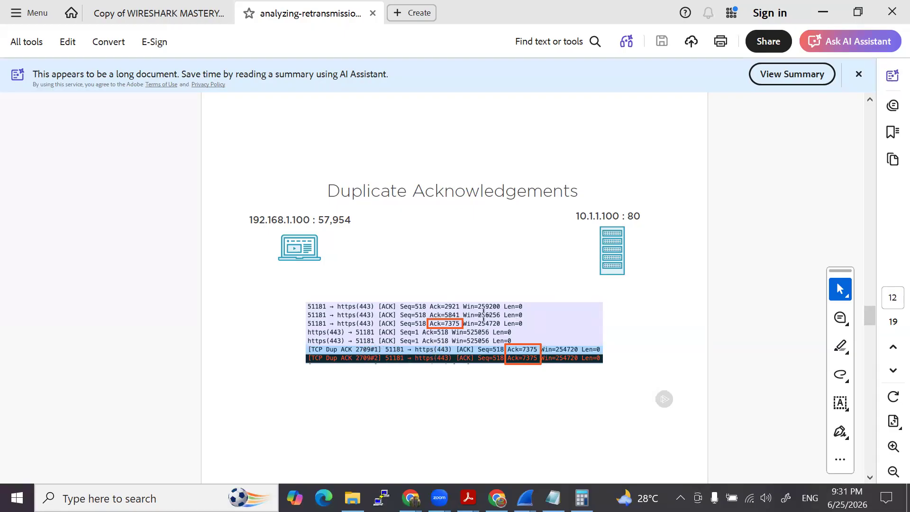
- Review the Selective Acknowledgements, Many Duplicate Acknowledgements and Troubleshooting Retransmissions pages, and return to Selective Acknowledgements on page 13
scroll(385, 300, "down", 2)
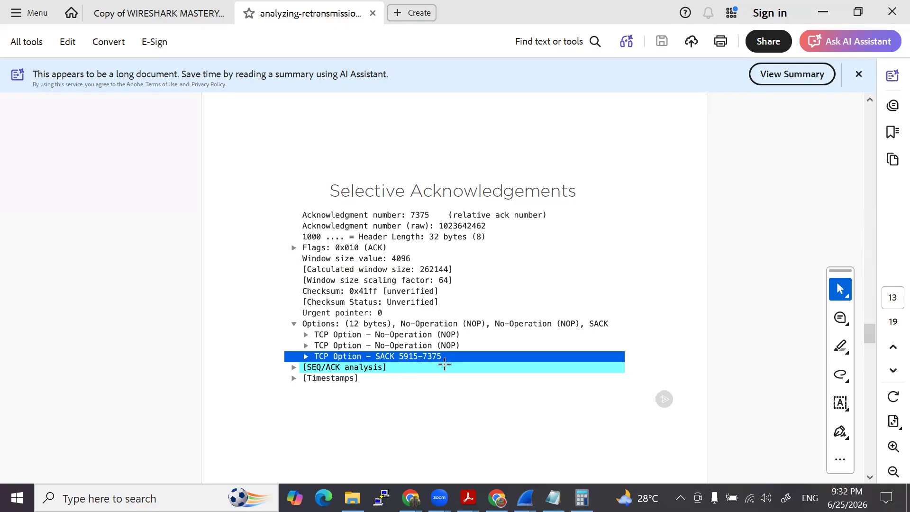
scroll(394, 389, "down", 1)
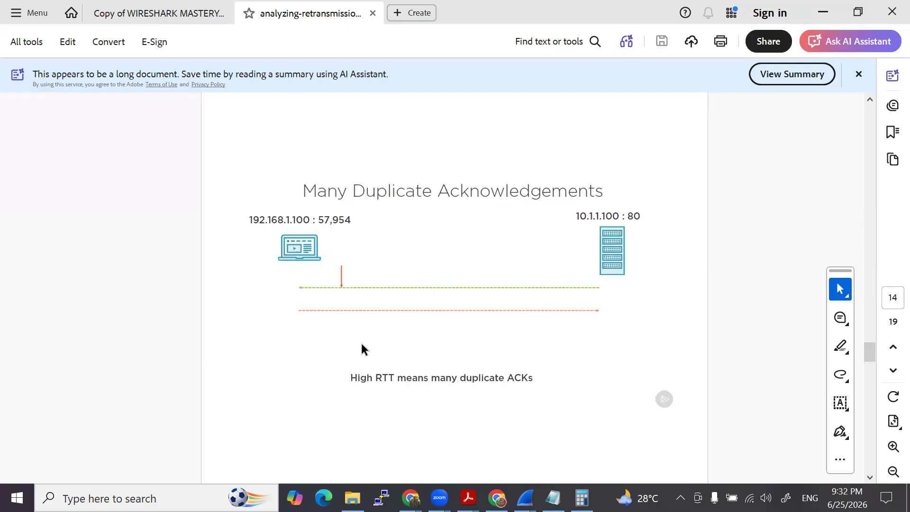
scroll(325, 371, "down", 1)
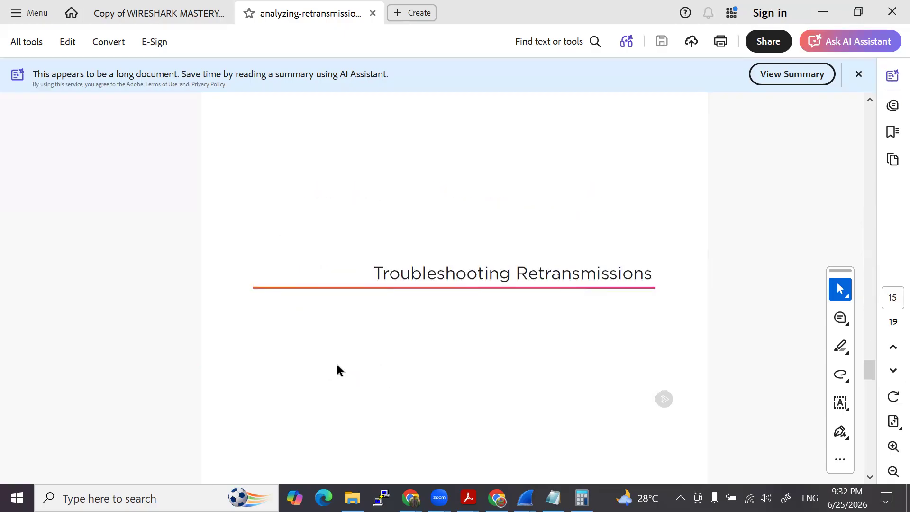
scroll(317, 366, "down", 1)
scroll(311, 374, "up", 1)
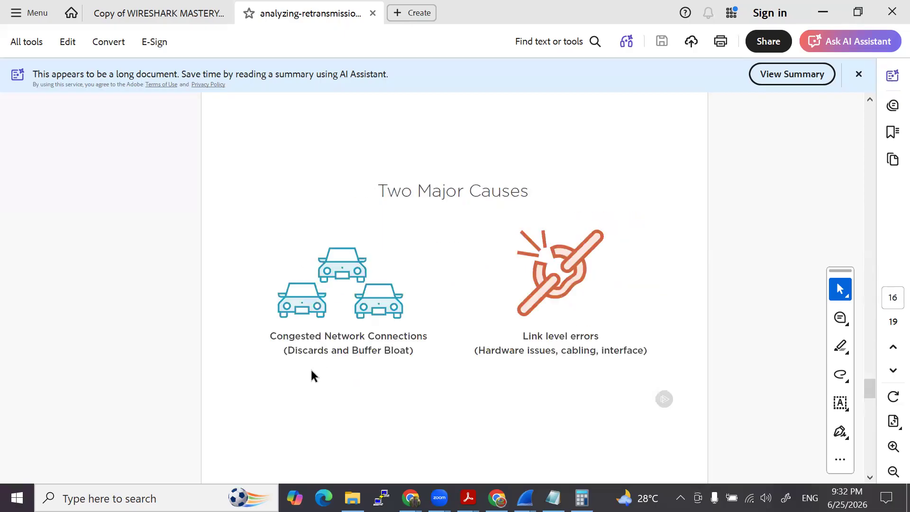
scroll(388, 340, "up", 2)
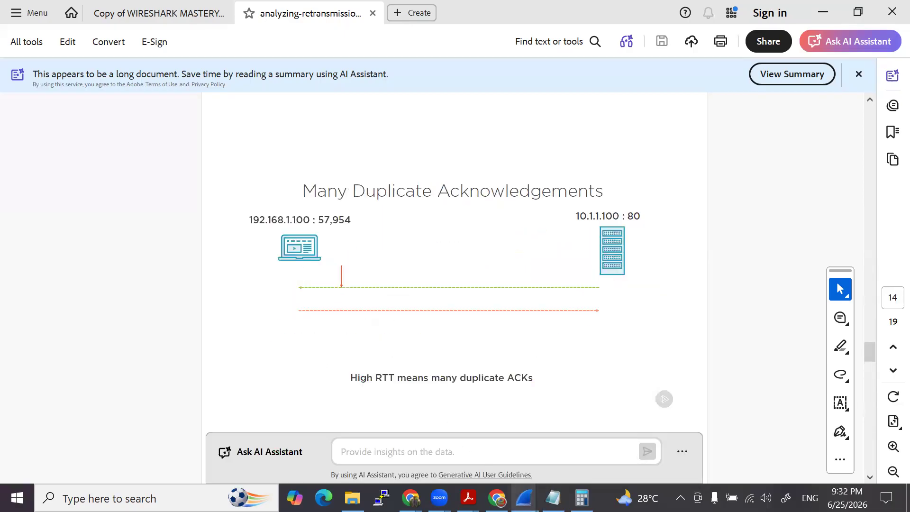
scroll(305, 387, "up", 1)
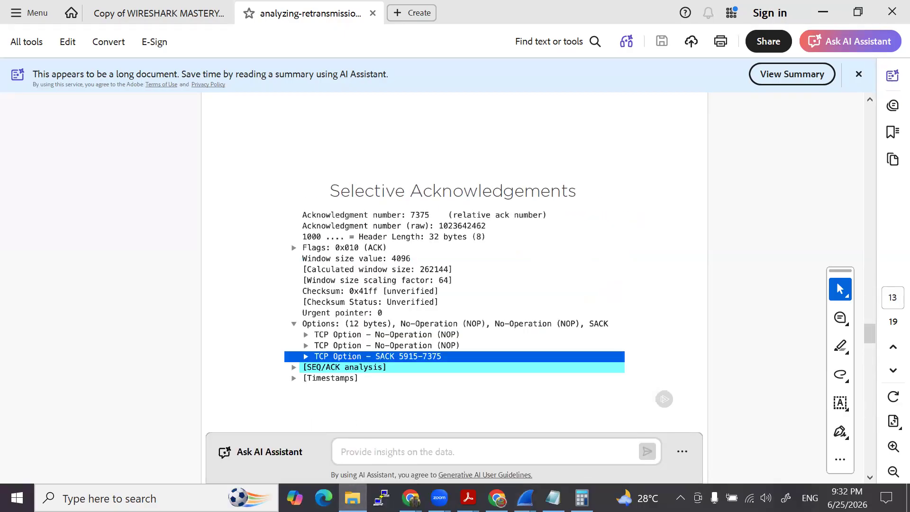
- Close the Interpreting the TCP Receive Window and http.cap captures in Wireshark and open Analyzing TCP Retransmissions.pcapng
mouse_move(526, 496)
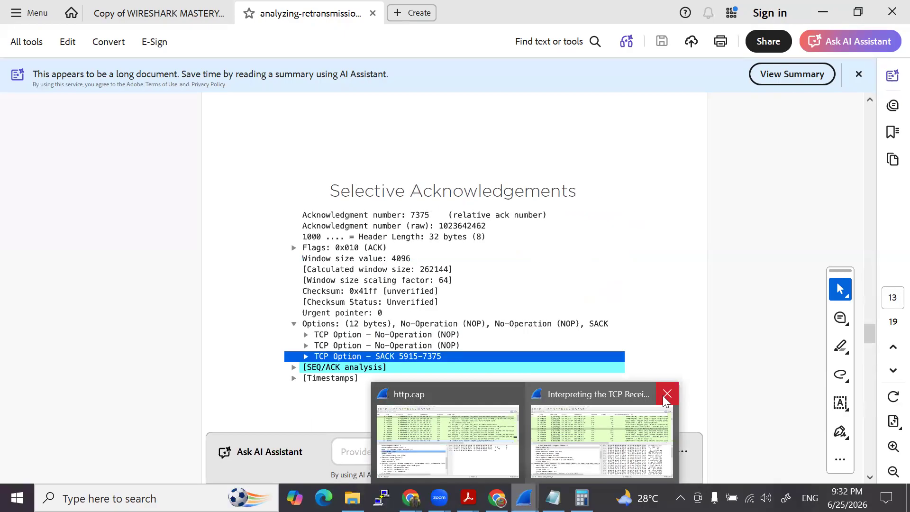
left_click(667, 394)
left_click(590, 392)
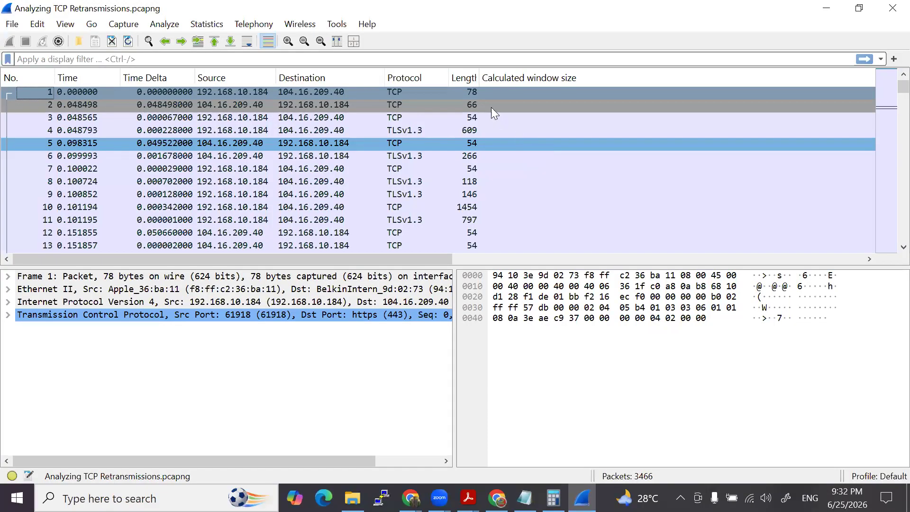
- Narrow the oversized Calculated window size column and fit the packet list columns so the Info column is in view
left_click_drag(434, 260, 754, 250)
left_click_drag(731, 77, 555, 77)
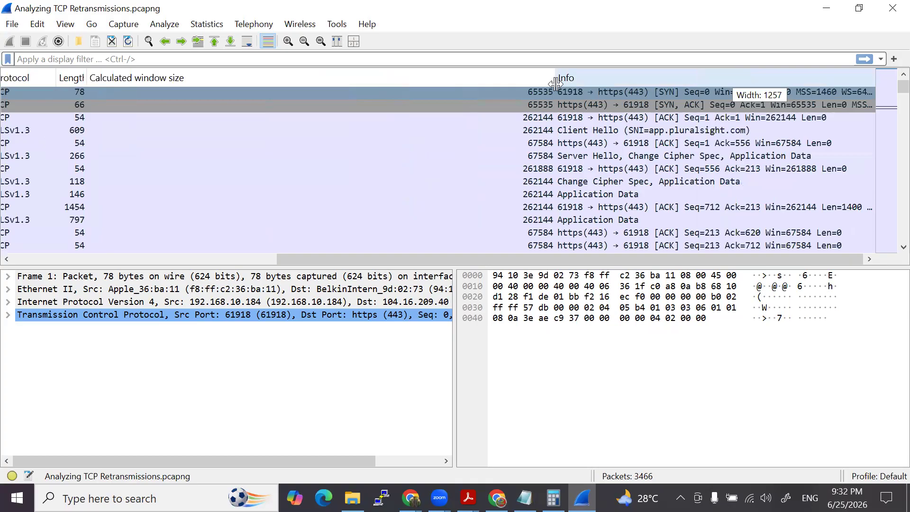
left_click_drag(657, 260, 308, 259)
left_click(129, 41)
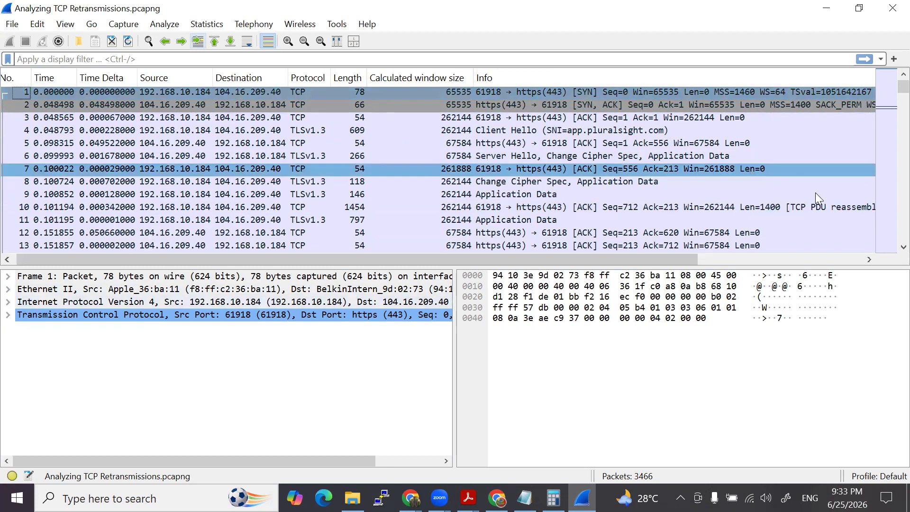
- Bring up the Capture File Properties, read the Lab 6 questions in the comments, and highlight question 1 about the connection options
left_click(207, 24)
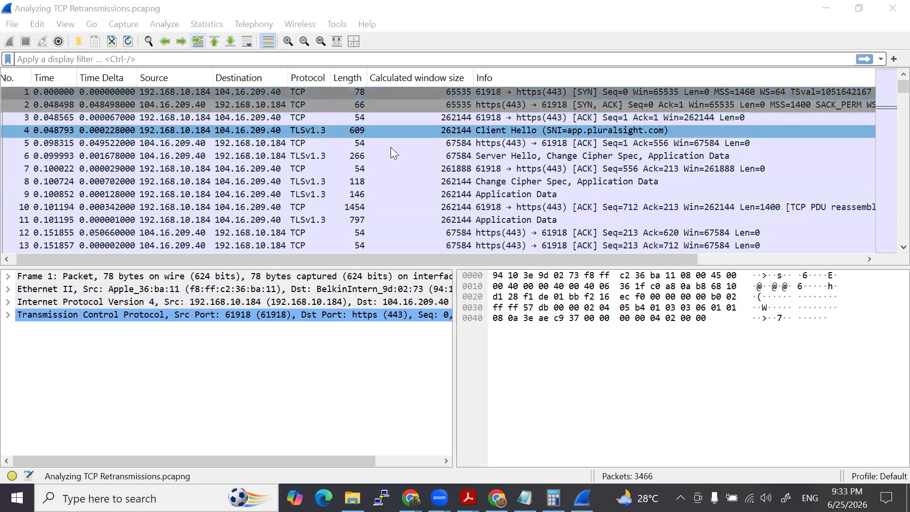
left_click(273, 156)
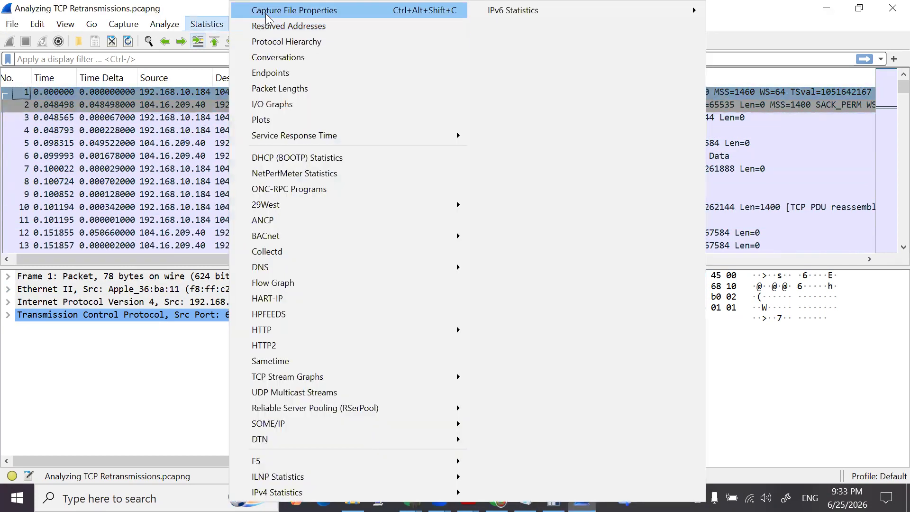
left_click(268, 11)
scroll(328, 296, "down", 5)
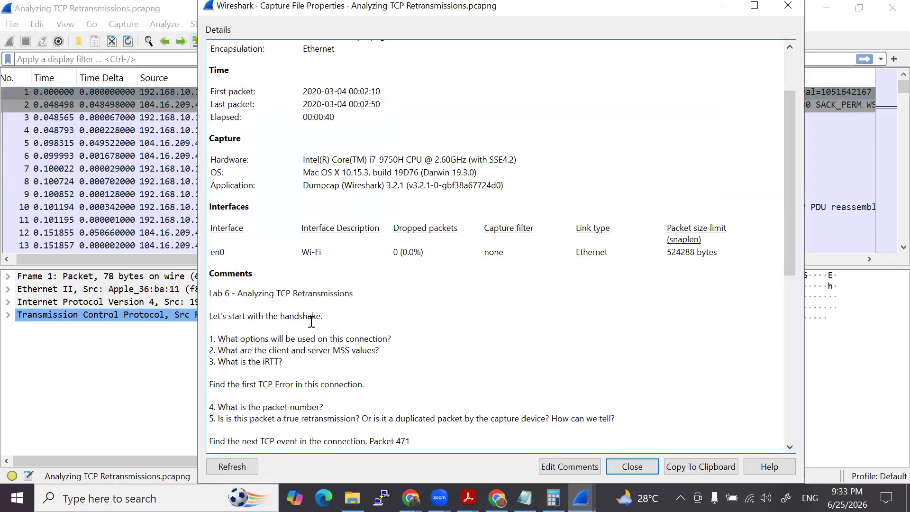
scroll(328, 296, "down", 8)
scroll(327, 303, "up", 4)
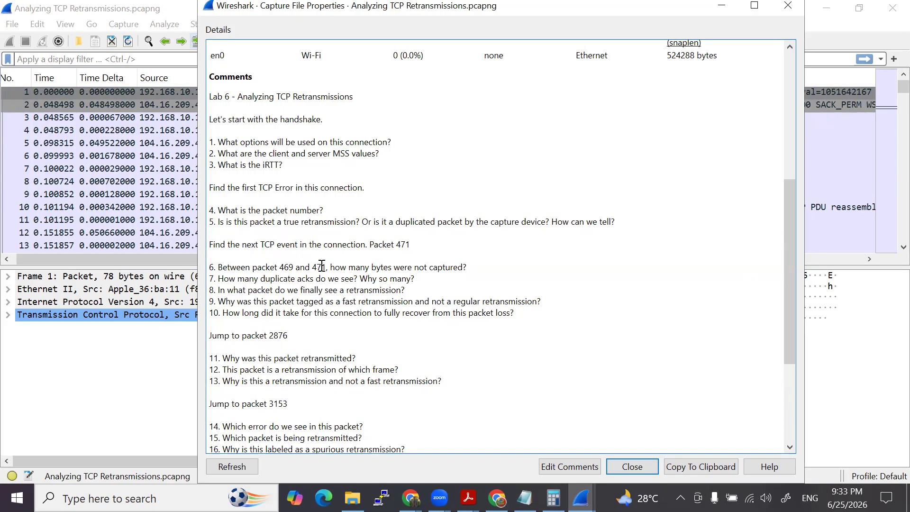
scroll(303, 214, "up", 1)
scroll(313, 218, "down", 1)
left_click_drag(219, 143, 390, 141)
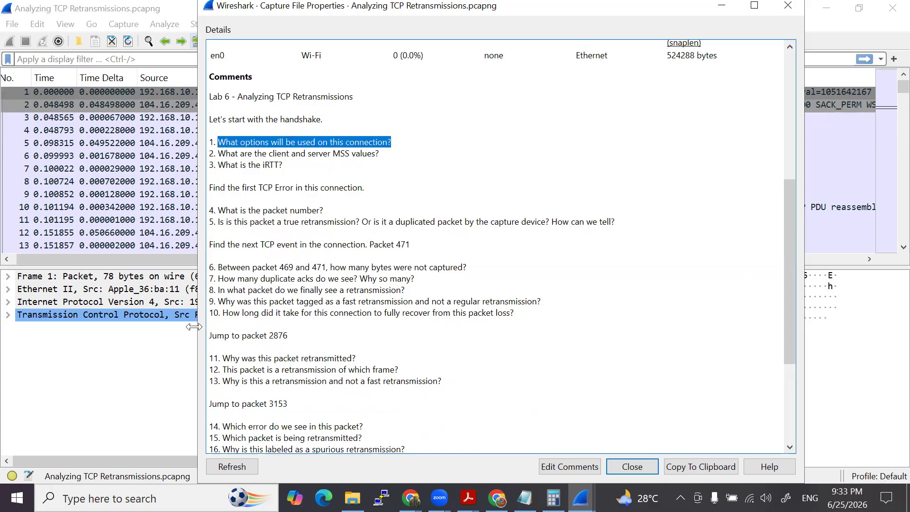
- Expand the Transmission Control Protocol section and its Options in packet 1, and examine the TCP options of packets 1 and 2
left_click(110, 364)
left_click(8, 316)
scroll(157, 327, "down", 4)
left_click(157, 327)
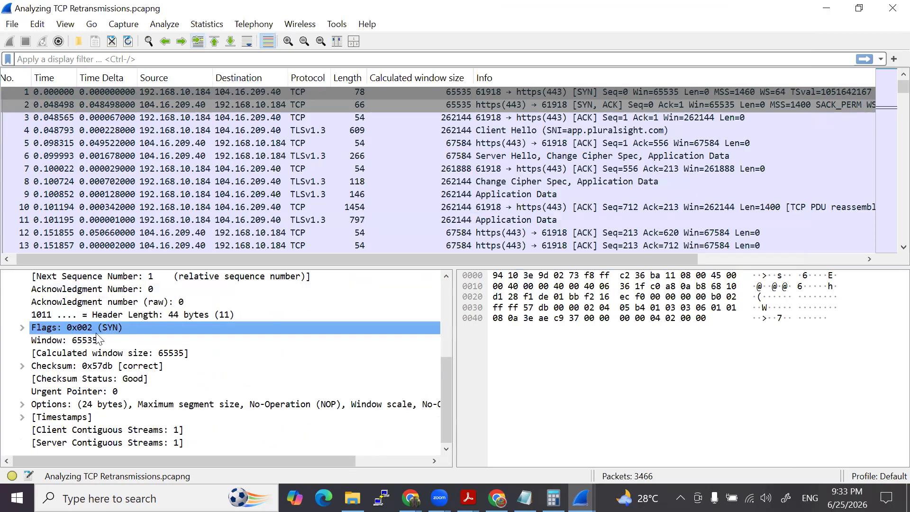
left_click(22, 404)
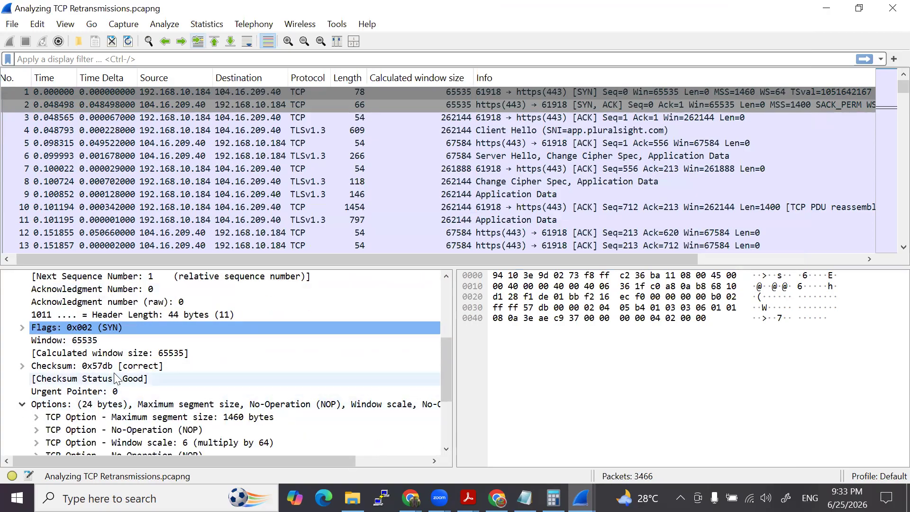
scroll(71, 399, "down", 2)
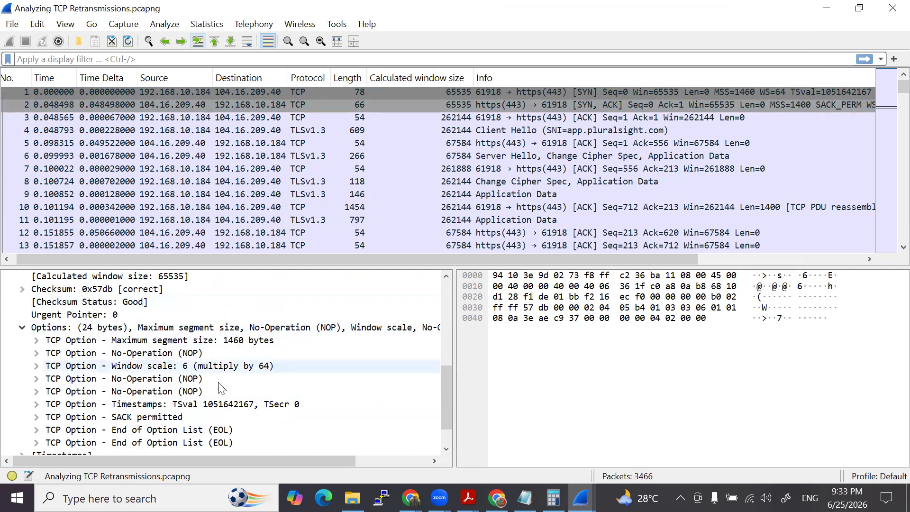
left_click(162, 104)
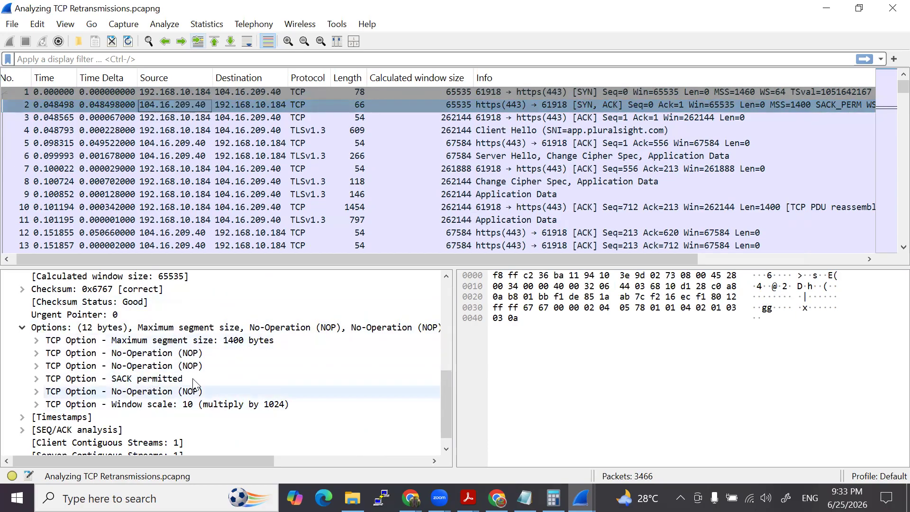
- Compare the Maximum segment size options of packets 1 and 2 to answer question 2 on the client and server MSS
left_click(246, 92)
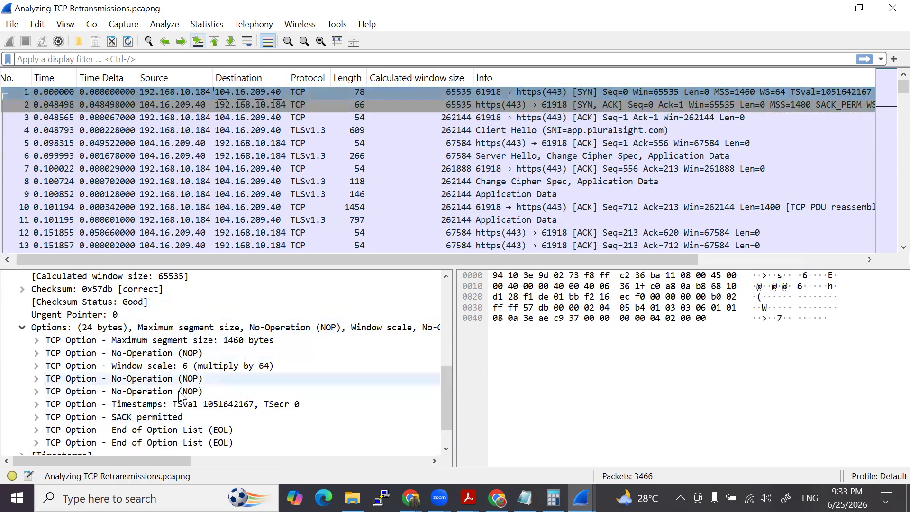
left_click(249, 103)
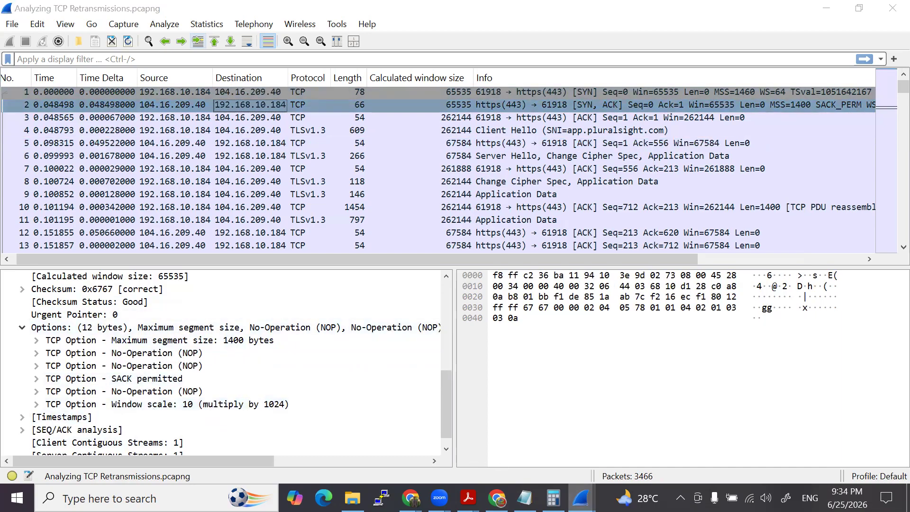
mouse_move(581, 497)
left_click(630, 439)
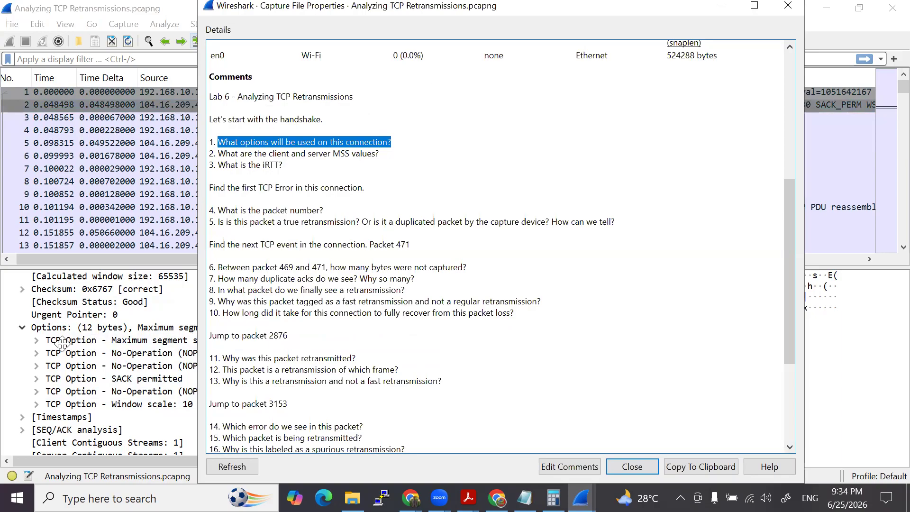
left_click(142, 340)
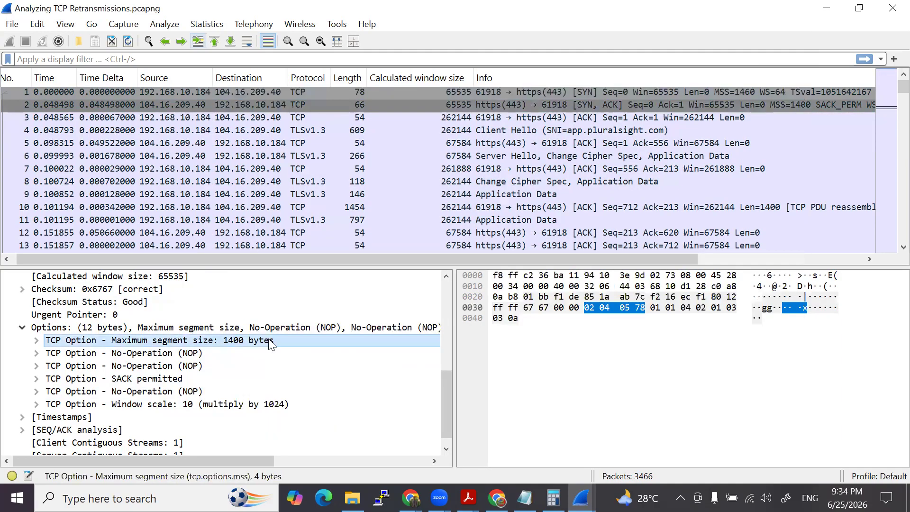
left_click(263, 90)
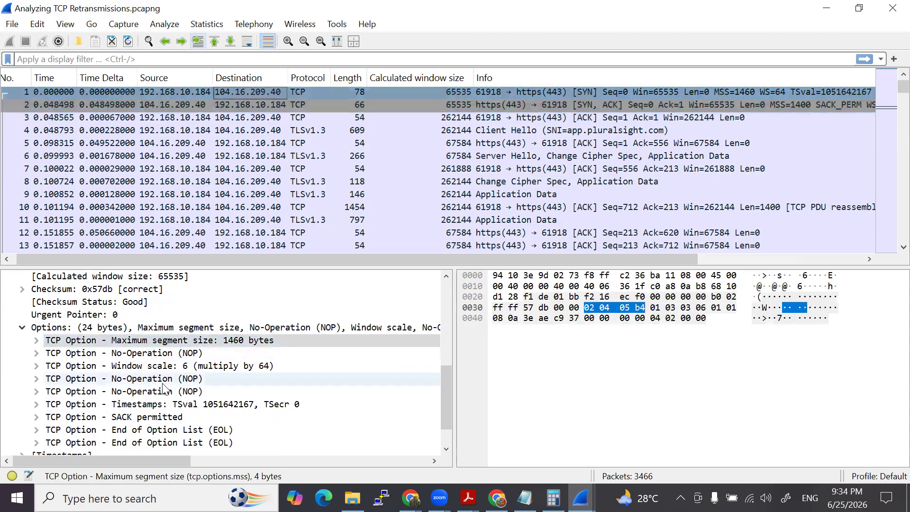
double_click(261, 341)
left_click(100, 353)
- Bring up the Capture File Properties comments and highlight question 3 about the iRTT
mouse_move(581, 498)
left_click(619, 449)
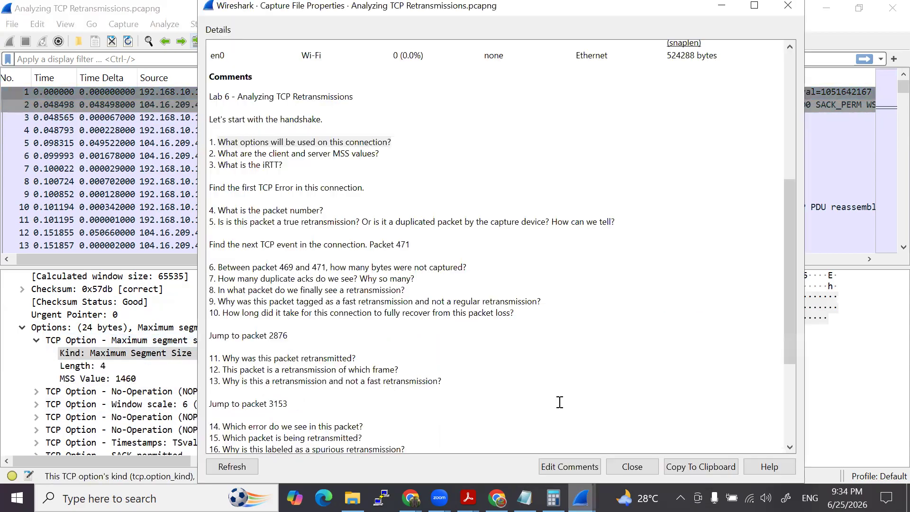
left_click_drag(218, 165, 282, 168)
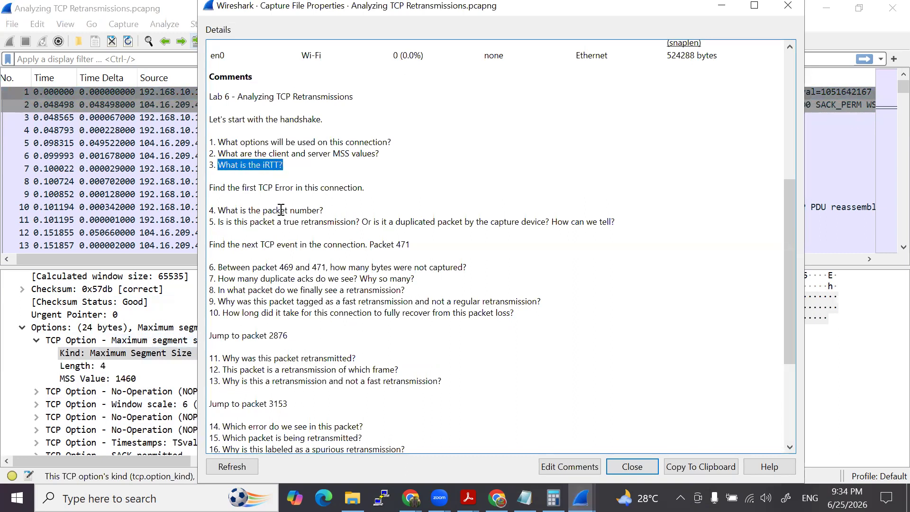
- Collapse the TCP Options and expand Timestamps and SEQ/ACK analysis in the handshake packets to locate the iRTT in packet 2
left_click(6, 360)
left_click(22, 328)
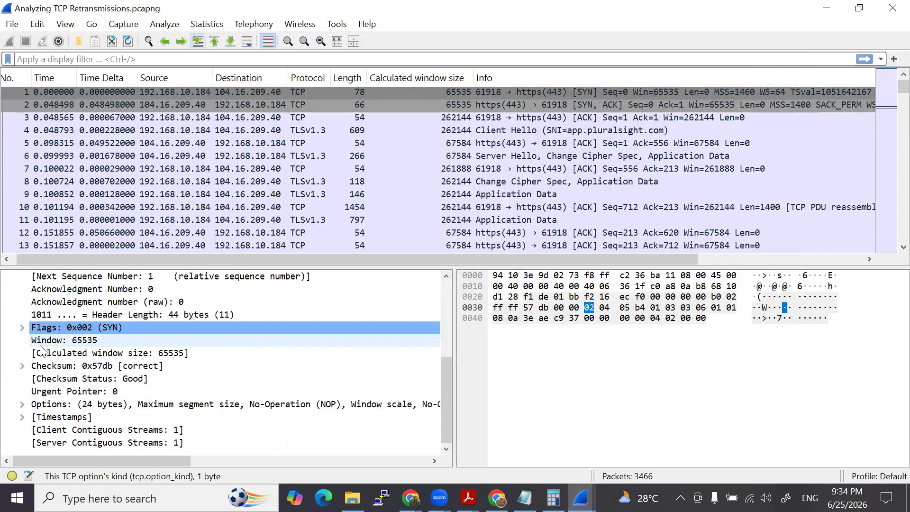
left_click(22, 417)
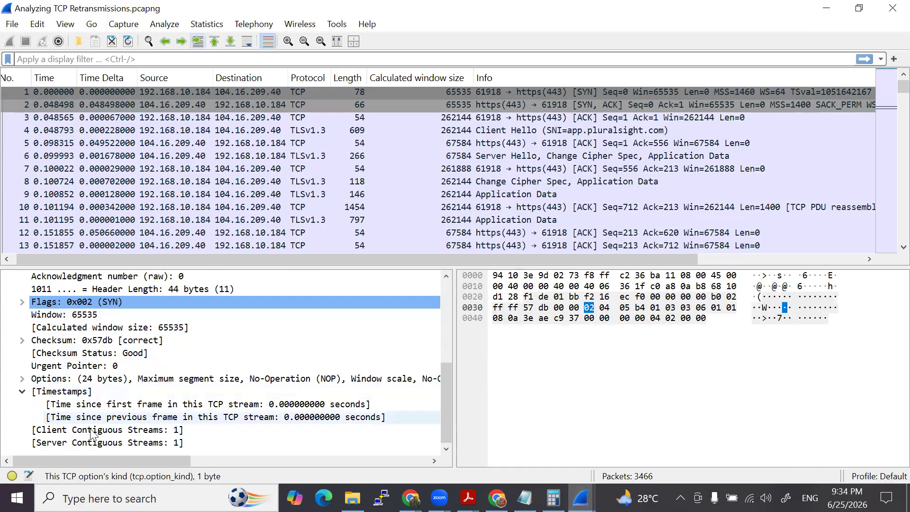
left_click(107, 107)
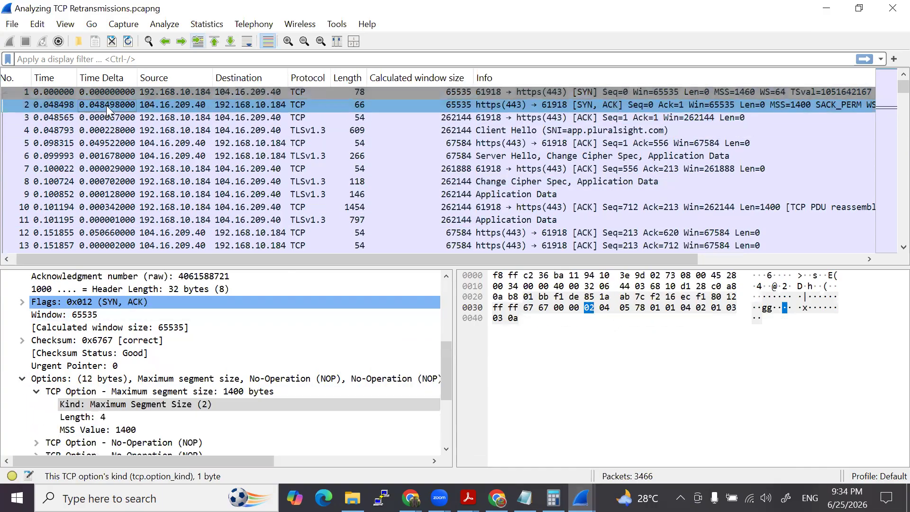
scroll(91, 407, "down", 2)
left_click(22, 302)
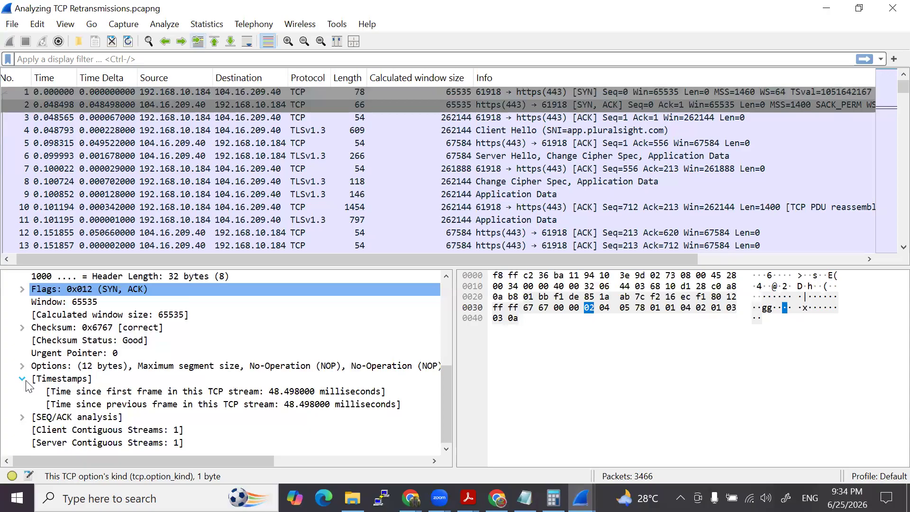
left_click(21, 417)
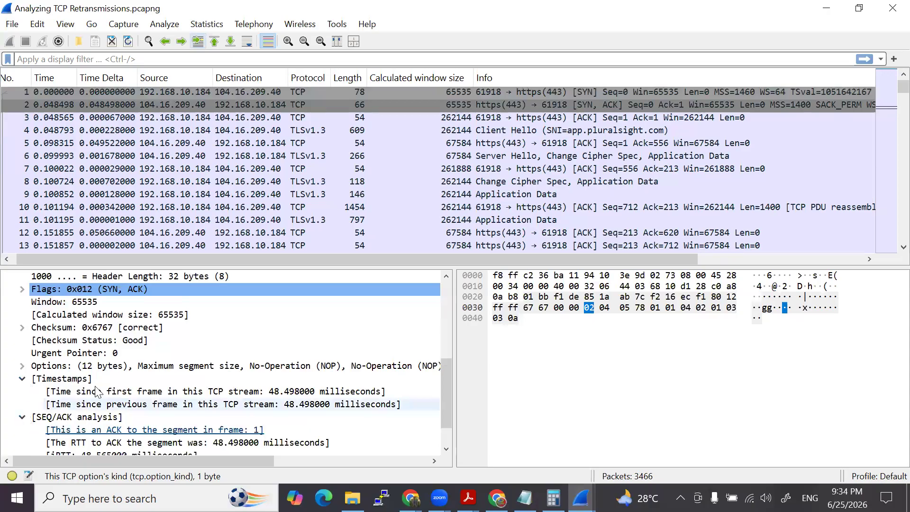
scroll(79, 420, "down", 1)
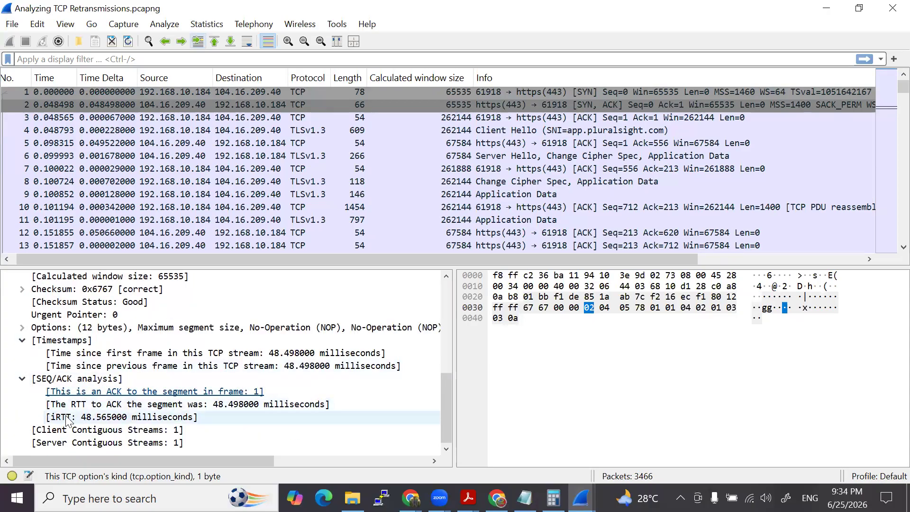
- Add packet 2's iRTT field as a packet list column
right_click(101, 420)
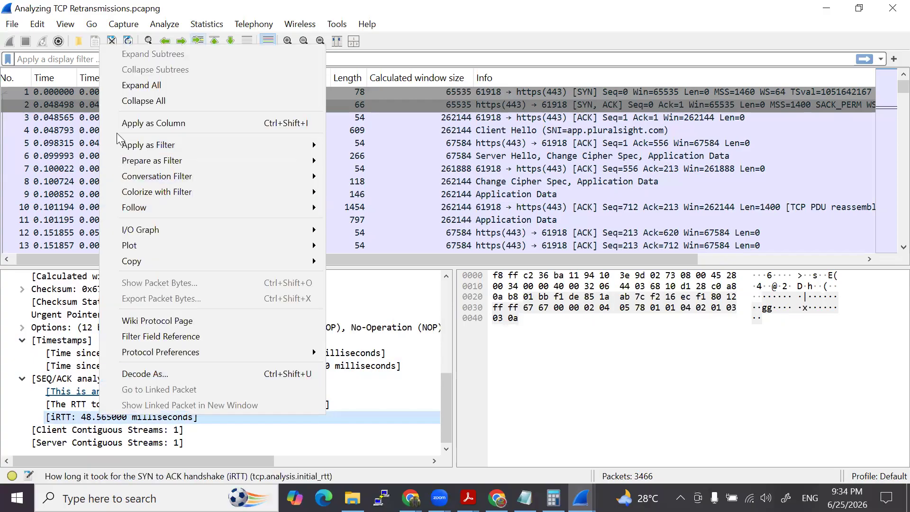
left_click(119, 124)
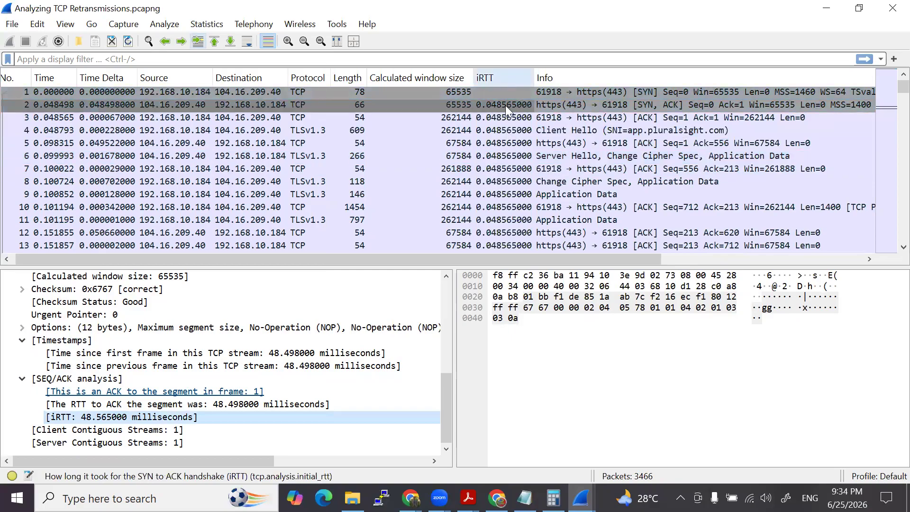
scroll(498, 199, "down", 5)
scroll(502, 220, "down", 3)
scroll(502, 222, "up", 12)
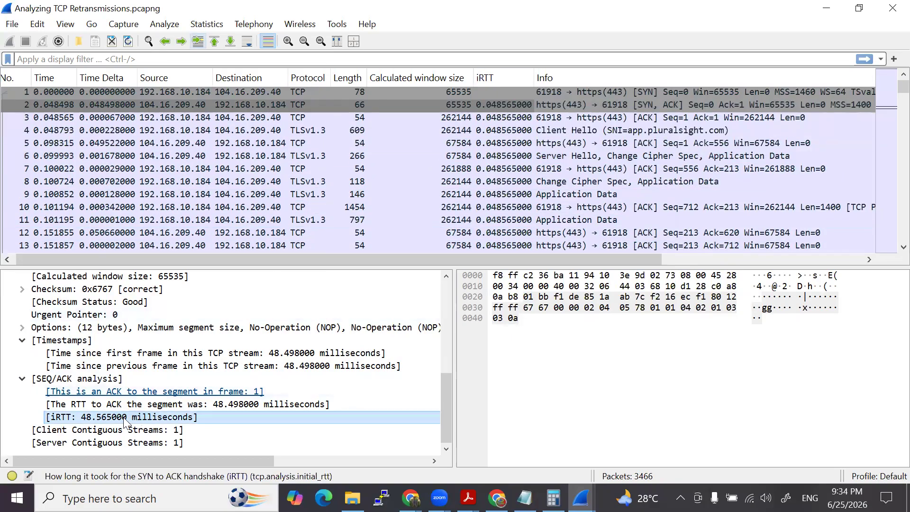
- Try showing the RTT to ACK the segment as a packet list column, and remove that column again
left_click(148, 406)
right_click(167, 406)
left_click(212, 103)
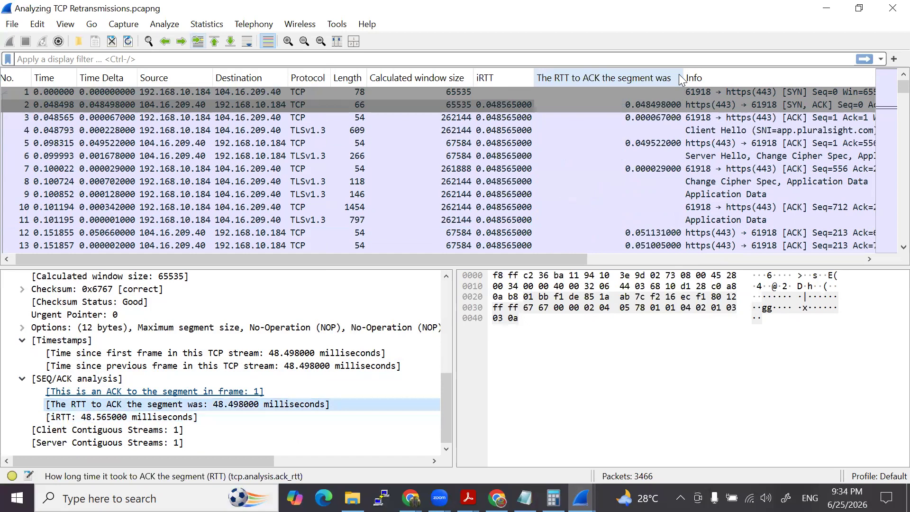
left_click_drag(682, 81, 617, 77)
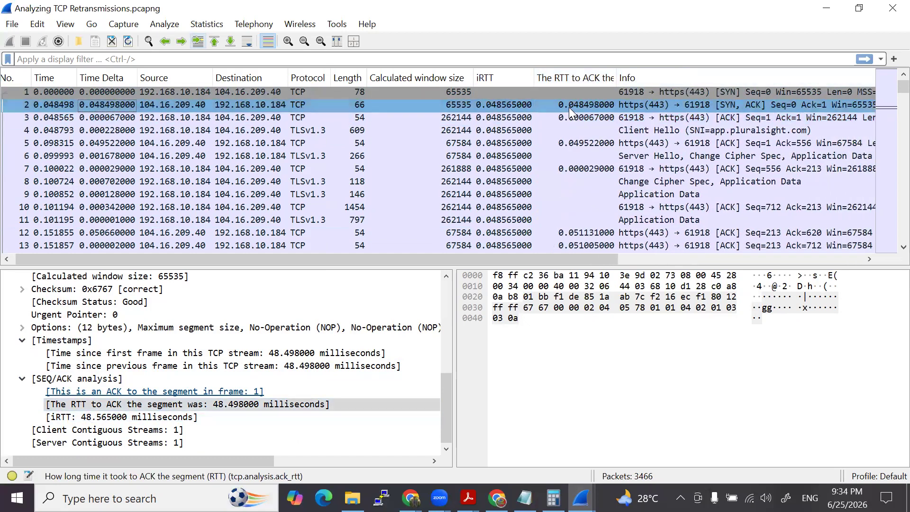
right_click(576, 78)
left_click(603, 458)
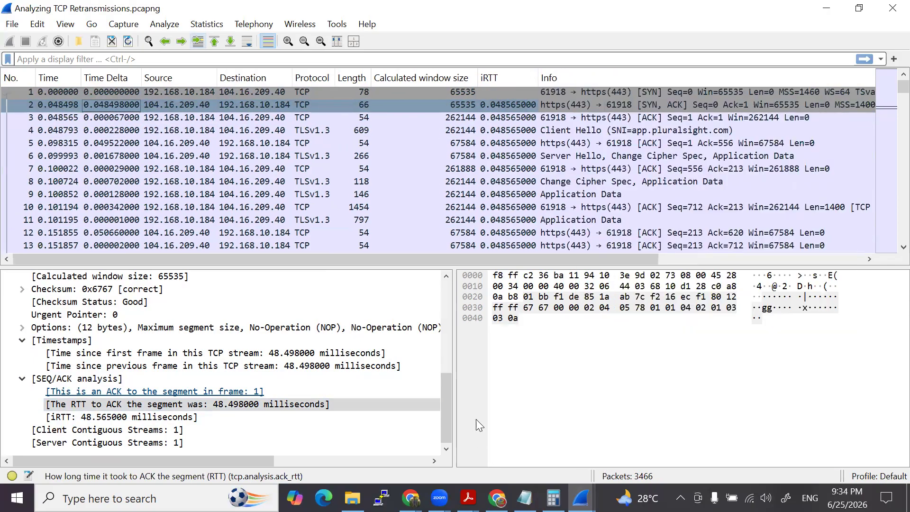
- Bring up the Lab 6 comments and highlight the task of finding the first TCP error in this connection
mouse_move(581, 498)
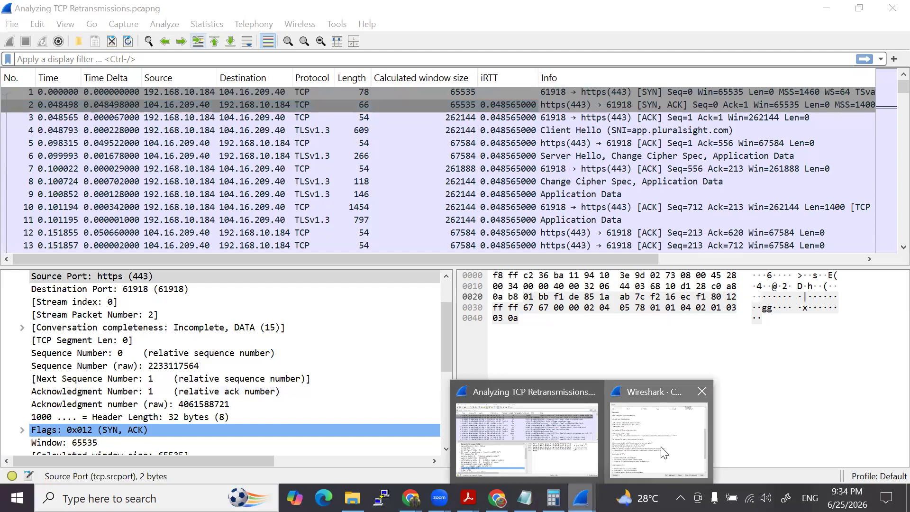
left_click(660, 451)
left_click_drag(242, 188, 363, 189)
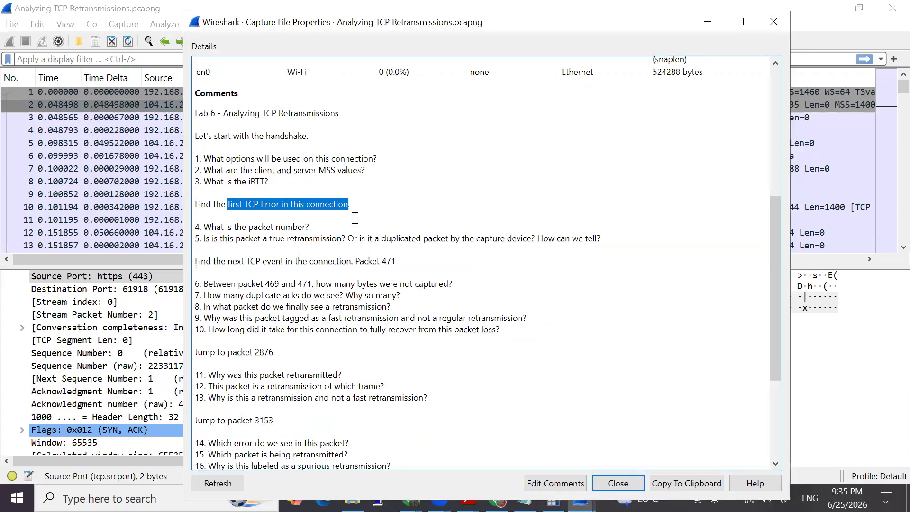
key("Escape")
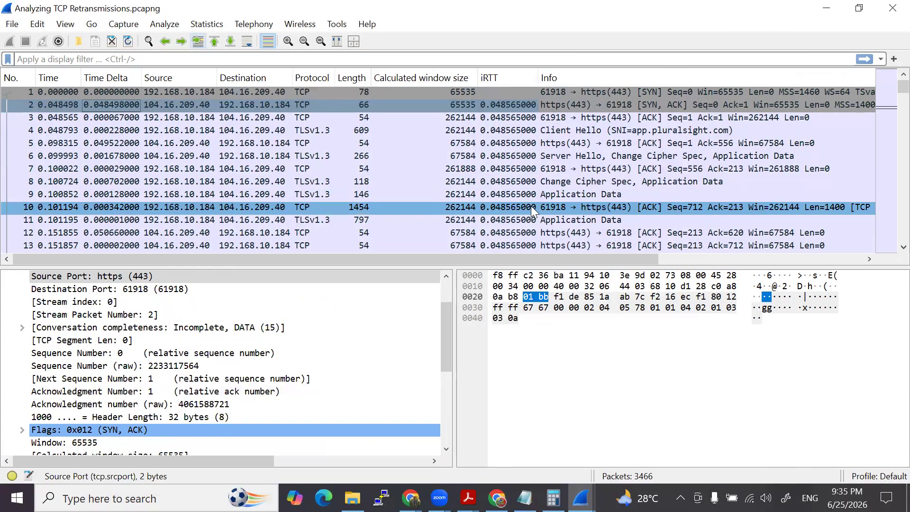
- Browse the packet list and jump to the first marked TCP error, the retransmission at packet 81
scroll(337, 184, "down", 13)
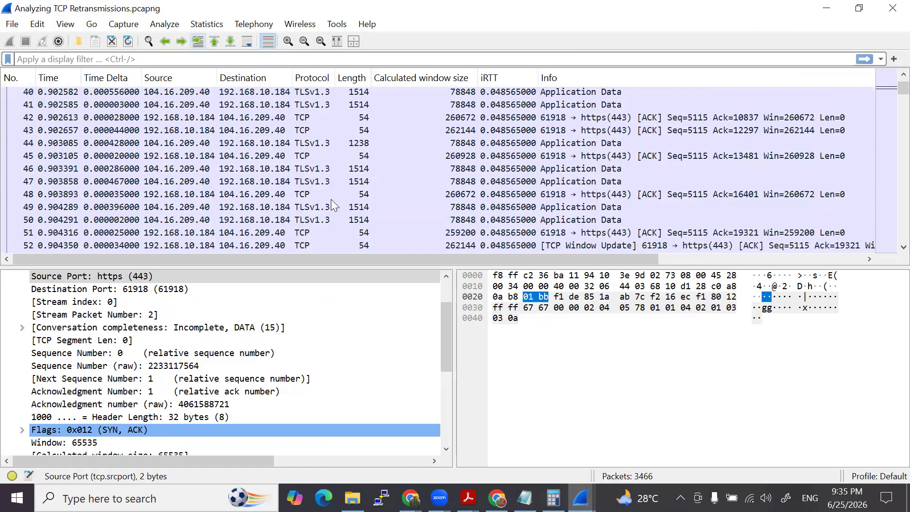
scroll(332, 201, "up", 13)
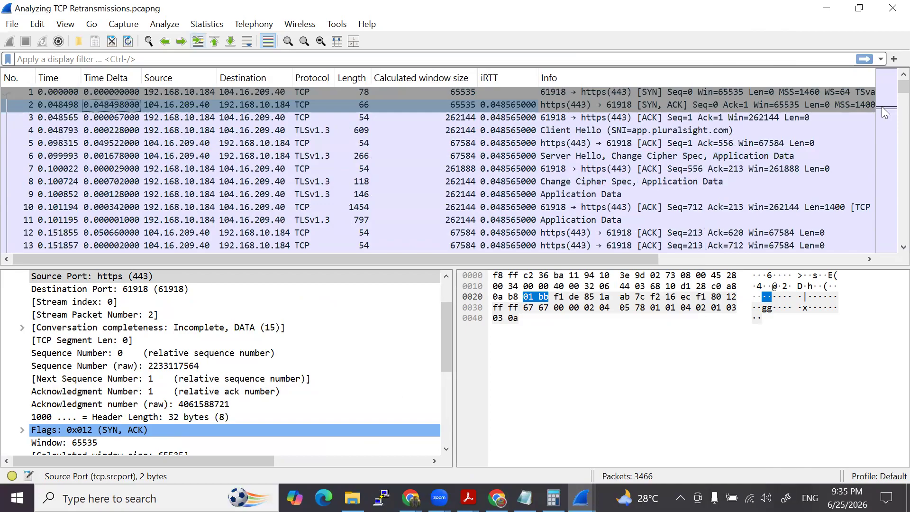
left_click(882, 106)
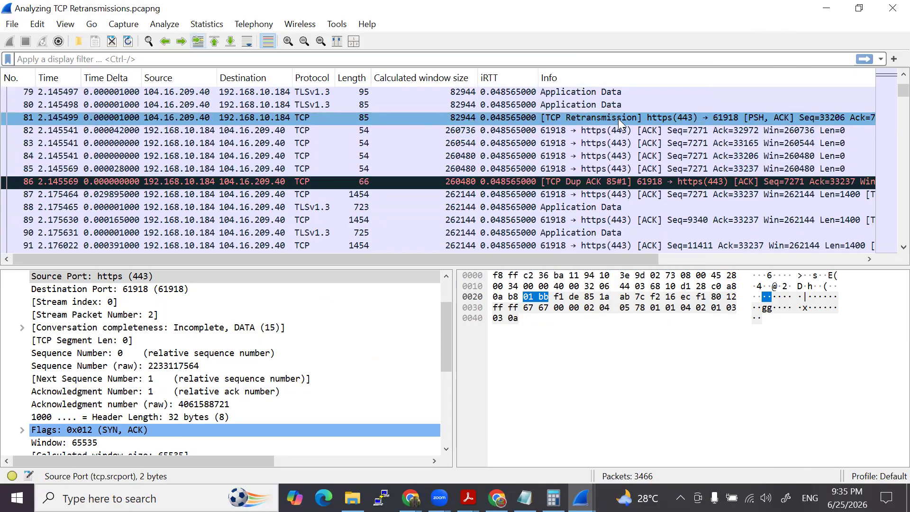
- Highlight question 4 on the packet number and question 5 on a true retransmission versus a duplicated packet in the Lab 6 comments
left_click(581, 498)
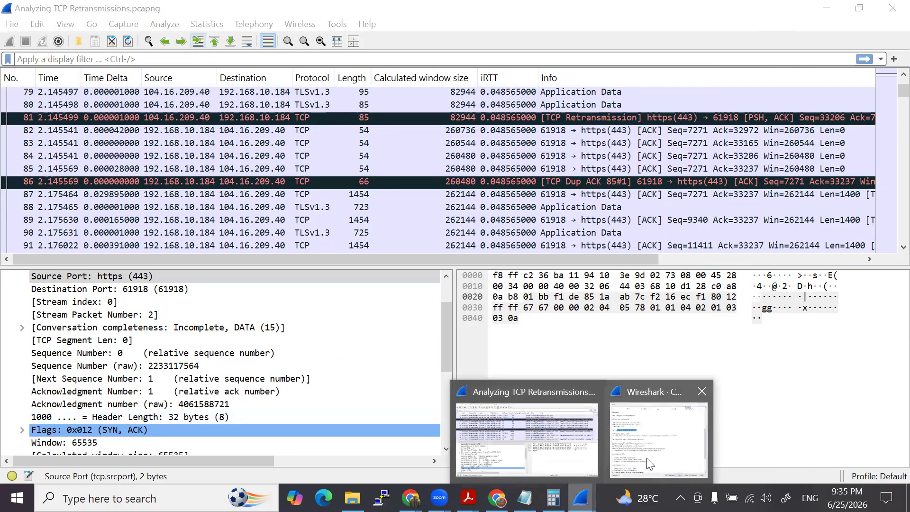
left_click(650, 465)
left_click_drag(131, 223, 236, 223)
left_click_drag(149, 235, 467, 236)
left_click(318, 237)
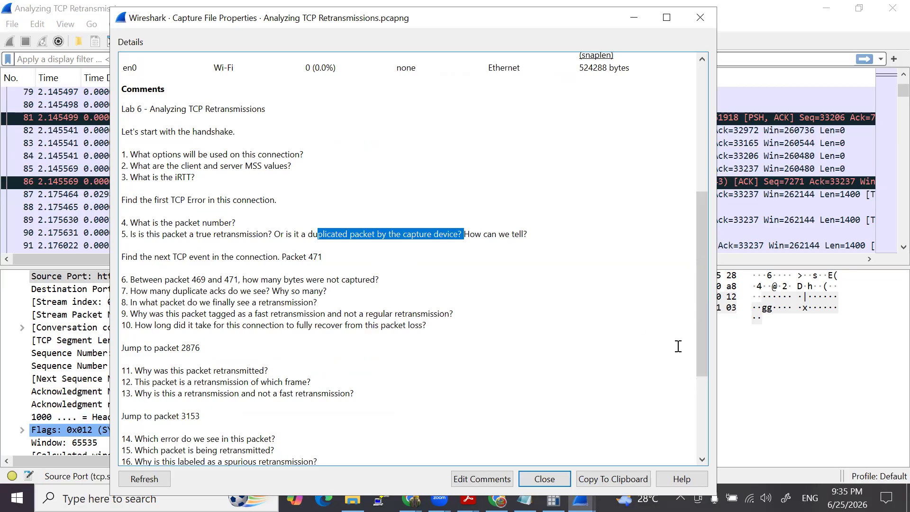
key("Escape")
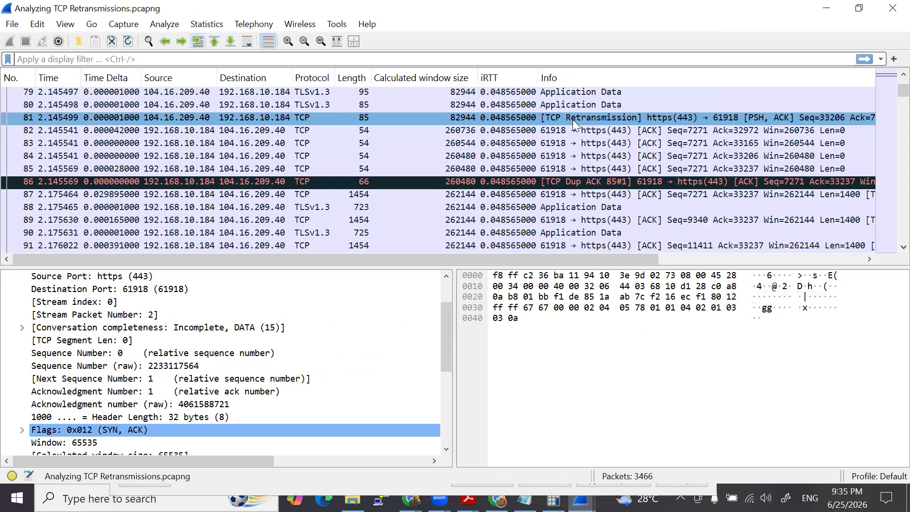
- Compare the TCP sequence number and segment length of retransmission packet 81 with those of packet 80
left_click(573, 119)
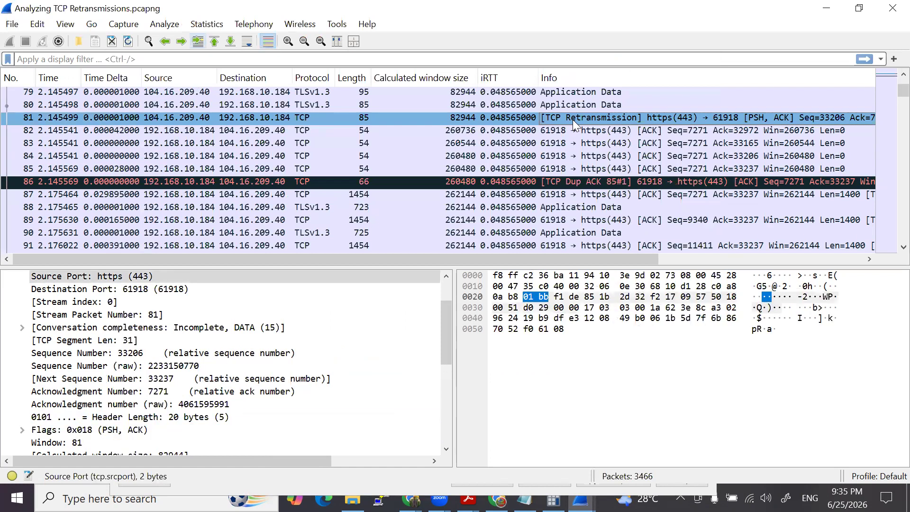
scroll(572, 119, "up", 1)
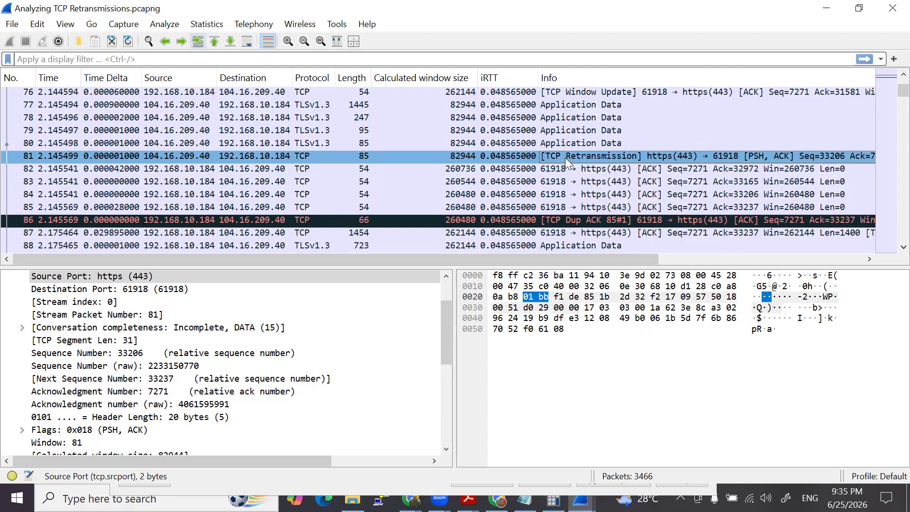
left_click(562, 146)
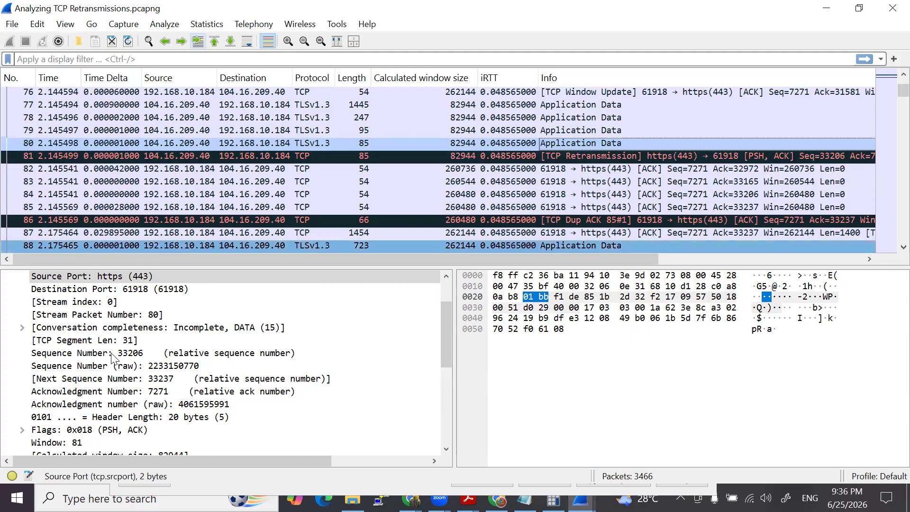
- Collapse the Transmission Control Protocol section of packet 80, expand Internet Protocol Version 4, and select its Identification field
scroll(10, 318, "up", 2)
left_click(9, 315)
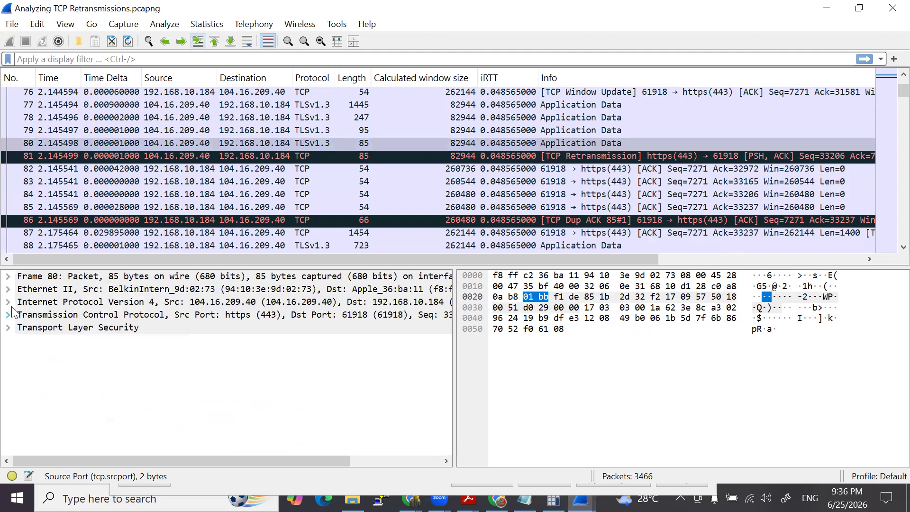
left_click(9, 302)
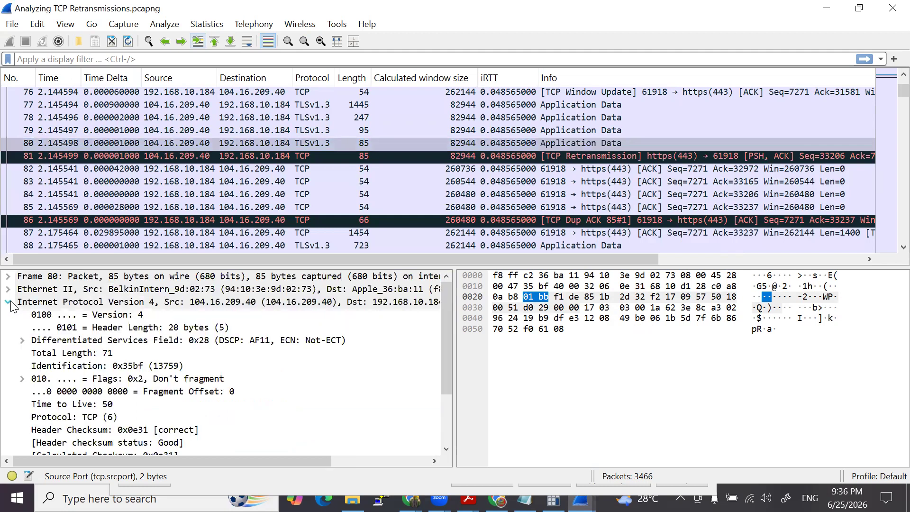
left_click(78, 367)
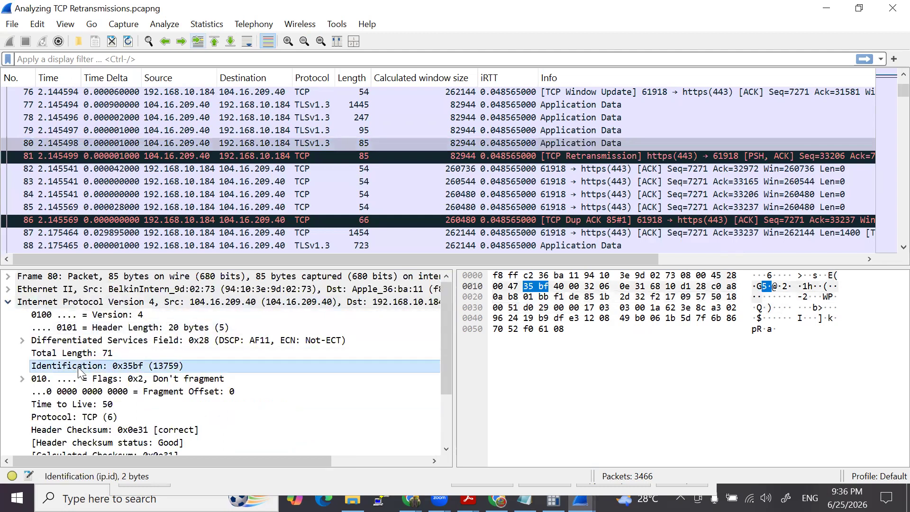
left_click(137, 143)
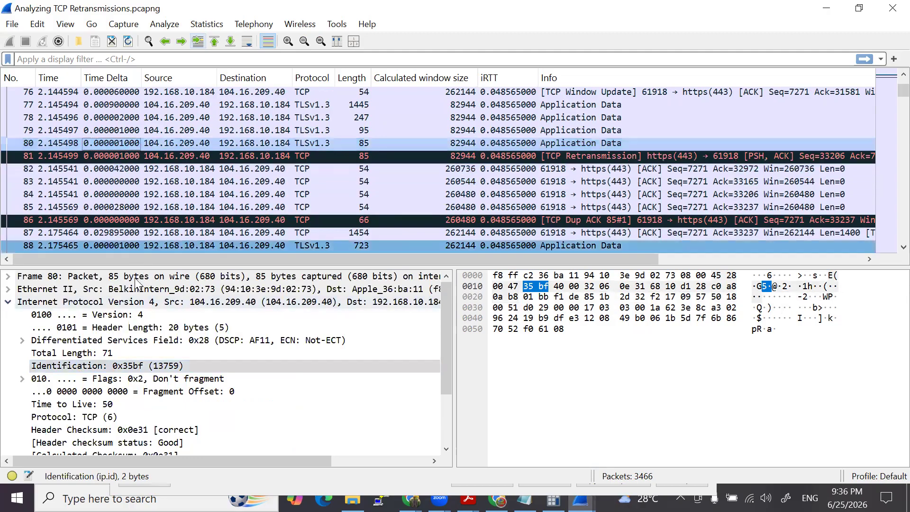
- Compare the IPv4 Identification field of packet 80 with that of retransmission packet 81
left_click(127, 367)
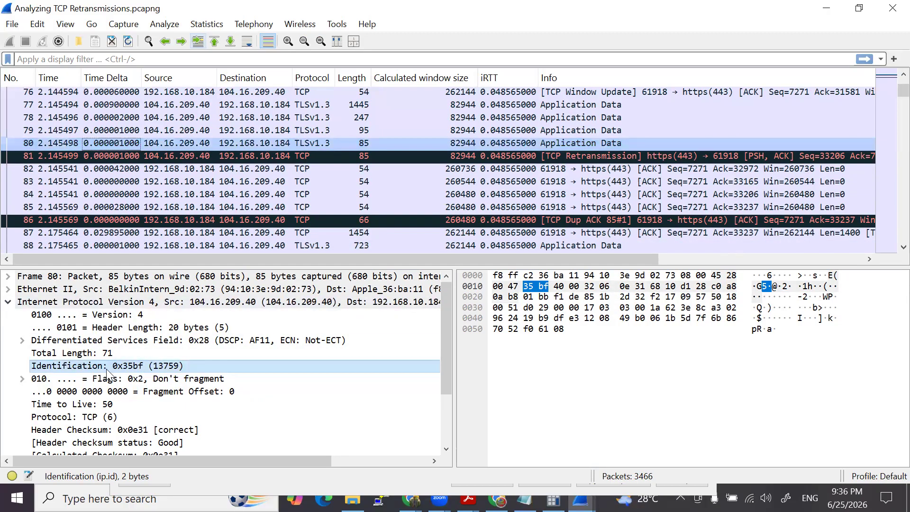
left_click(203, 156)
left_click(122, 367)
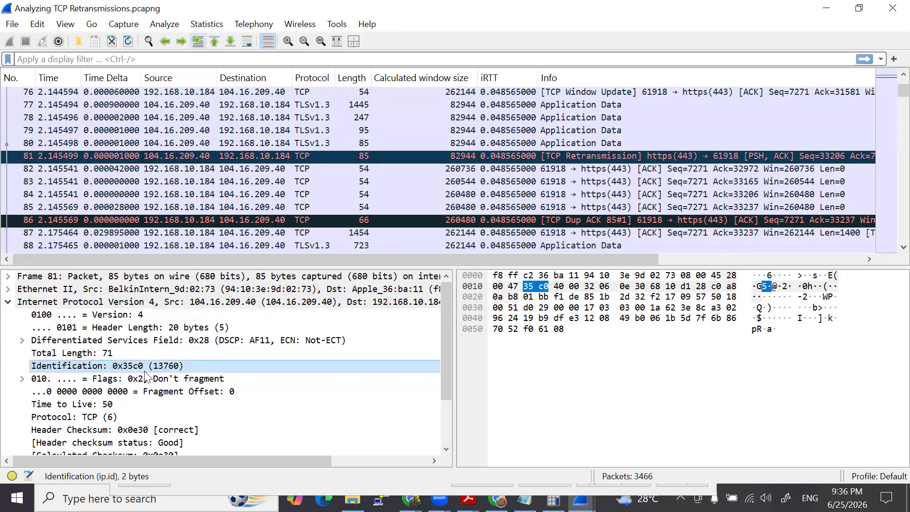
left_click(173, 143)
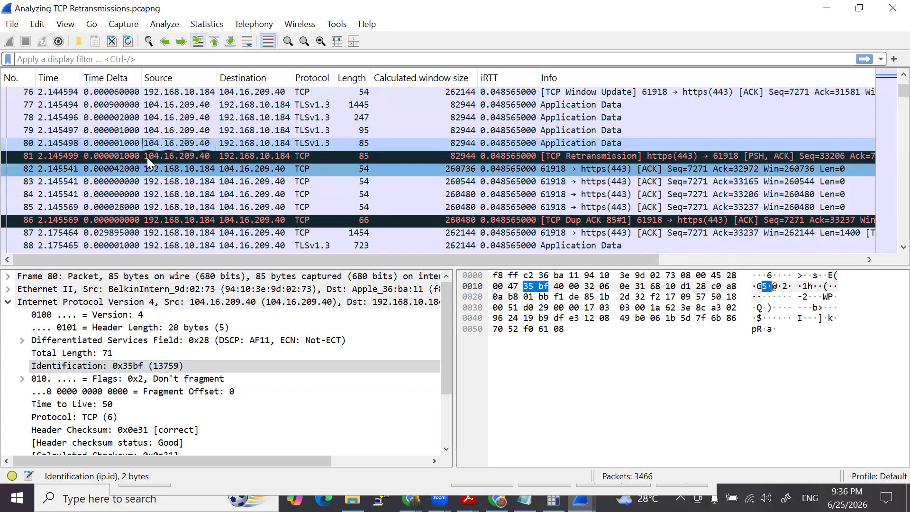
left_click(153, 154)
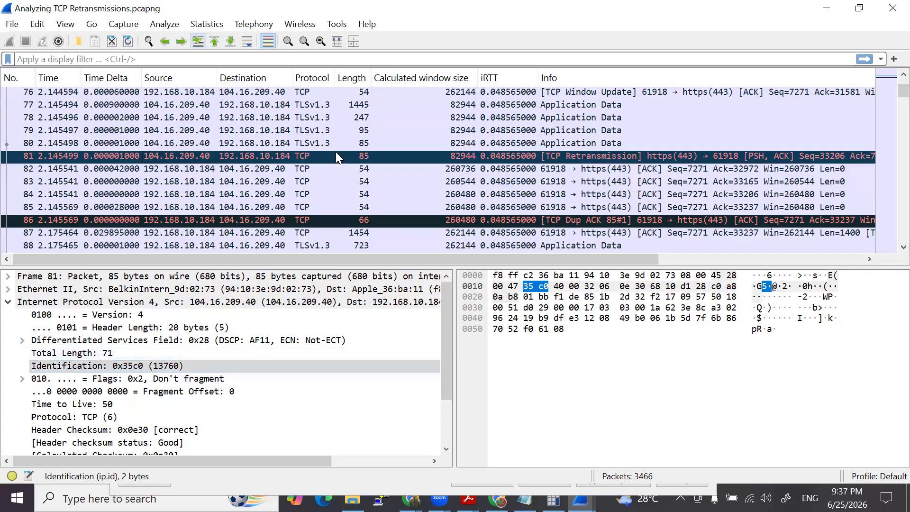
left_click(616, 143)
left_click(620, 153)
- Bring up the Lab 6 comments, highlight packet number 471 as the next TCP event, and minimize the capture file properties
mouse_move(582, 499)
left_click(648, 429)
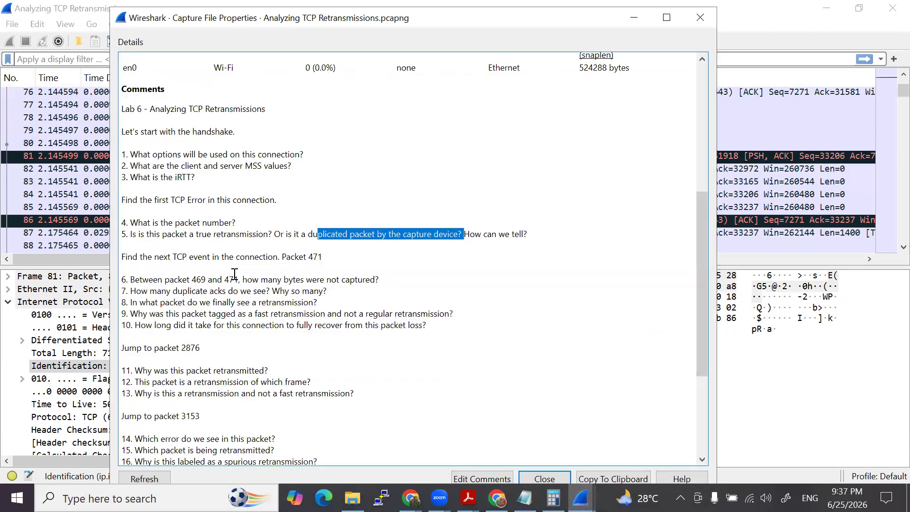
left_click_drag(309, 257, 324, 257)
left_click(634, 17)
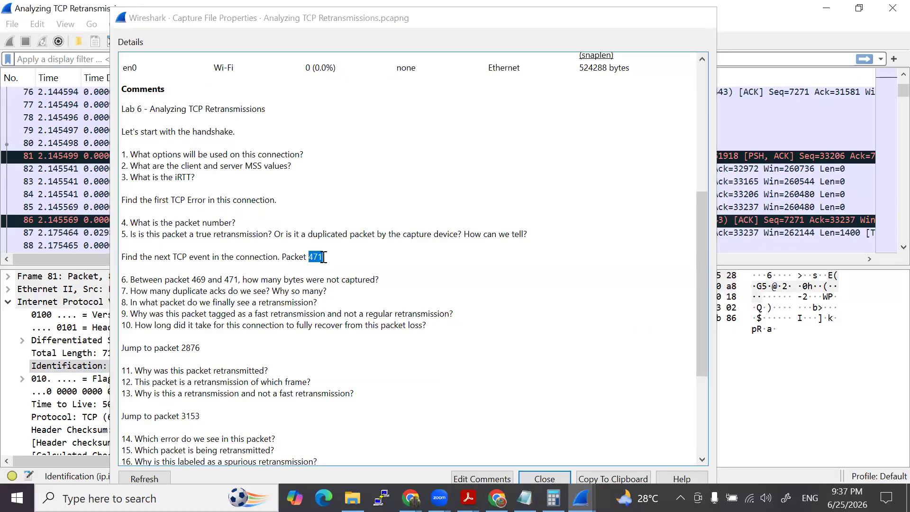
- Jump to packet 471 and sort the packet list by packet number
left_click(66, 68)
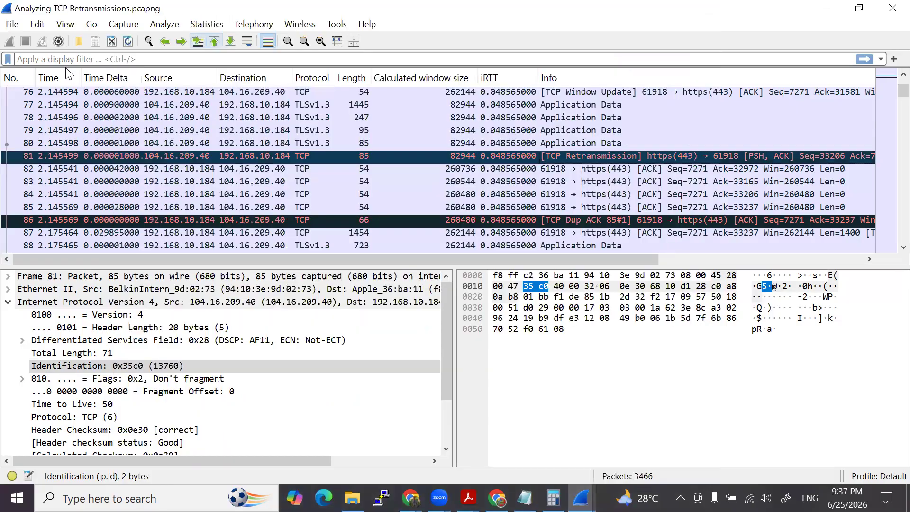
key("ctrl+g")
type("471")
key("Return")
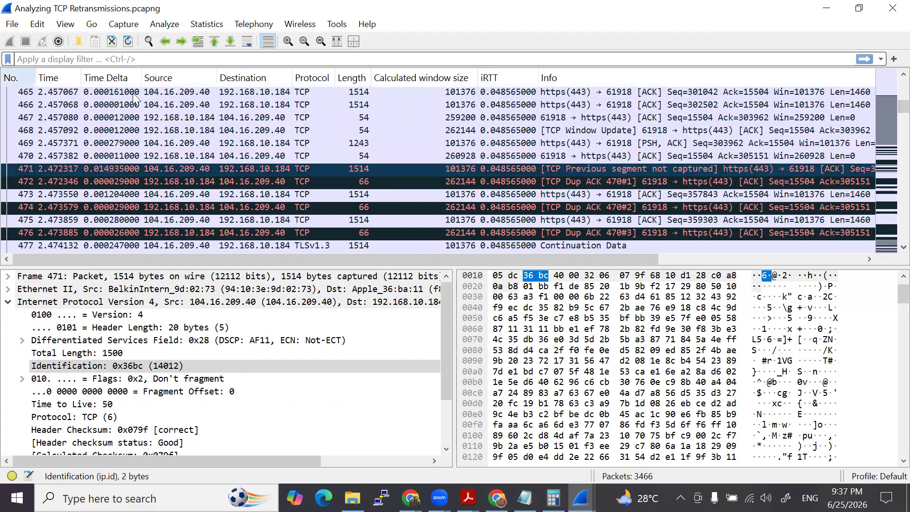
left_click(19, 76)
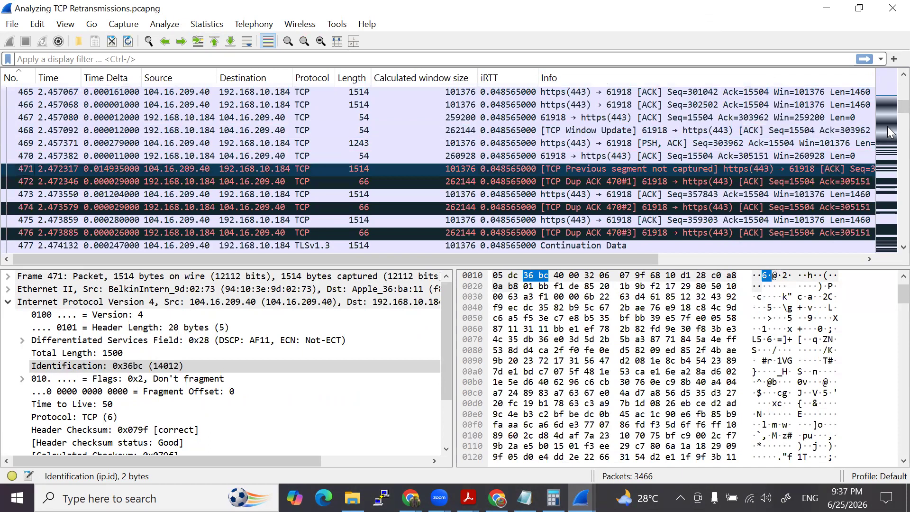
- Return to packet 80, collapse Internet Protocol Version 4, and expand Transmission Control Protocol to view its sequence numbers
left_click_drag(904, 107, 902, 82)
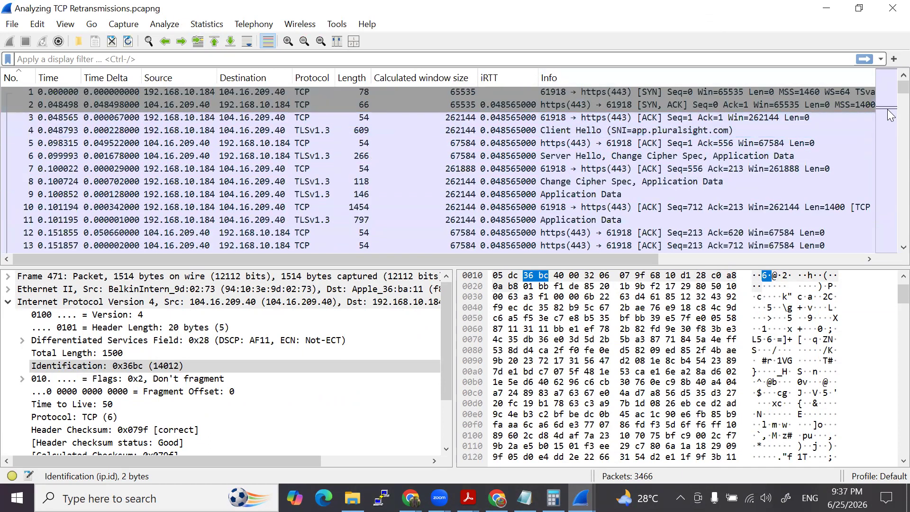
scroll(578, 113, "down", 20)
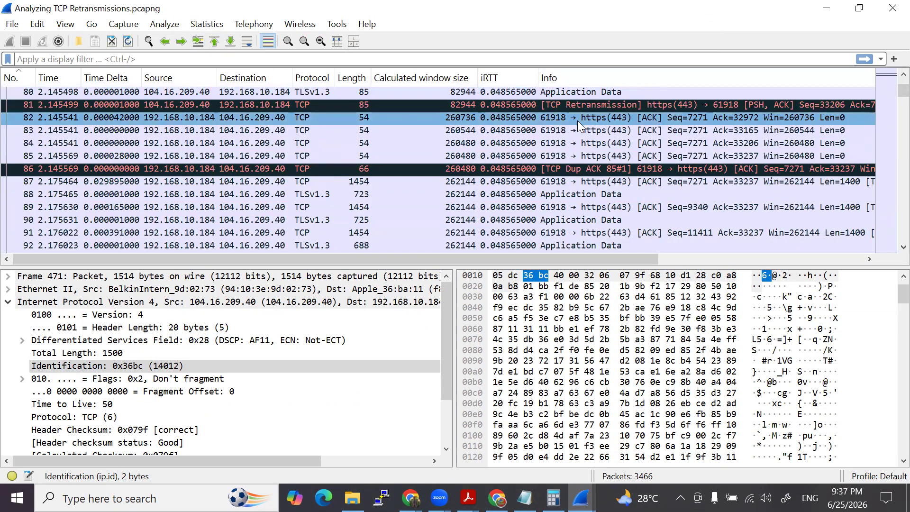
scroll(577, 121, "up", 1)
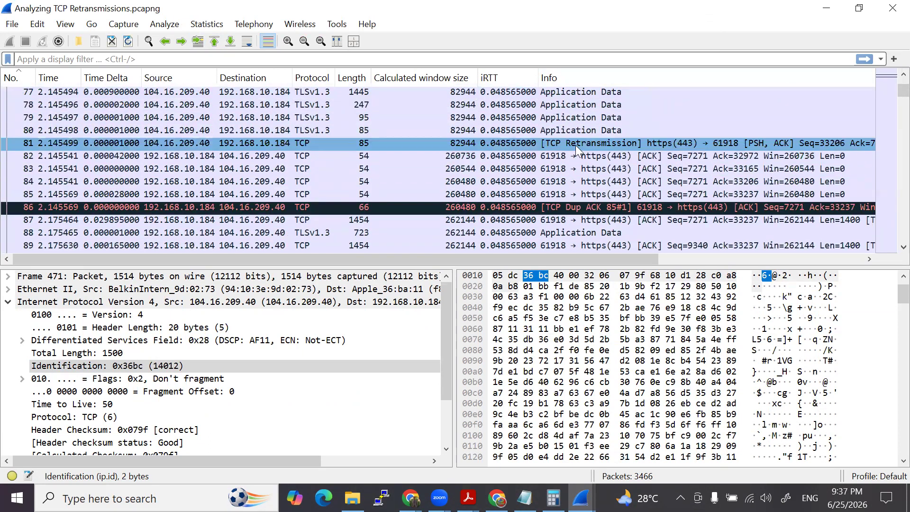
left_click(316, 130)
left_click(8, 302)
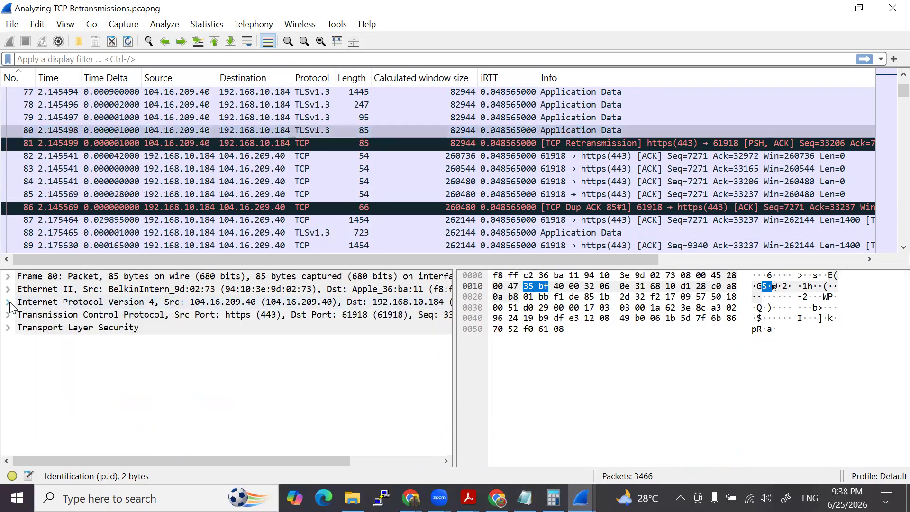
left_click(9, 315)
scroll(104, 332, "down", 2)
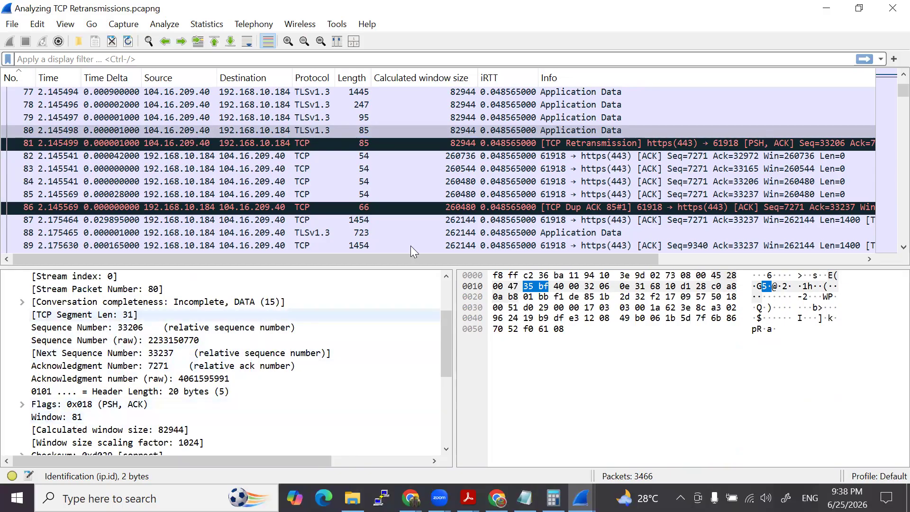
- Compare the TCP segment length and sequence number of packets 81 and 80, collapsing the Internet Protocol Version 4 section in each
left_click(505, 139)
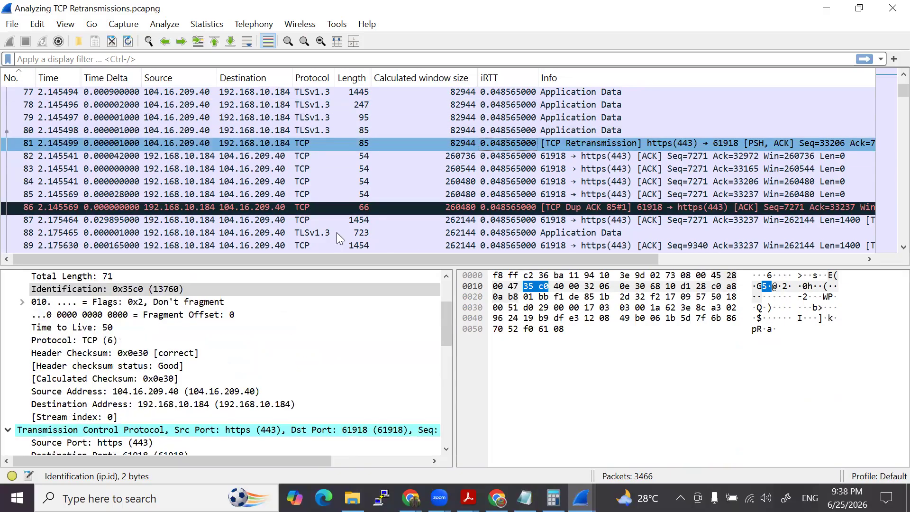
scroll(69, 316, "up", 2)
left_click(9, 303)
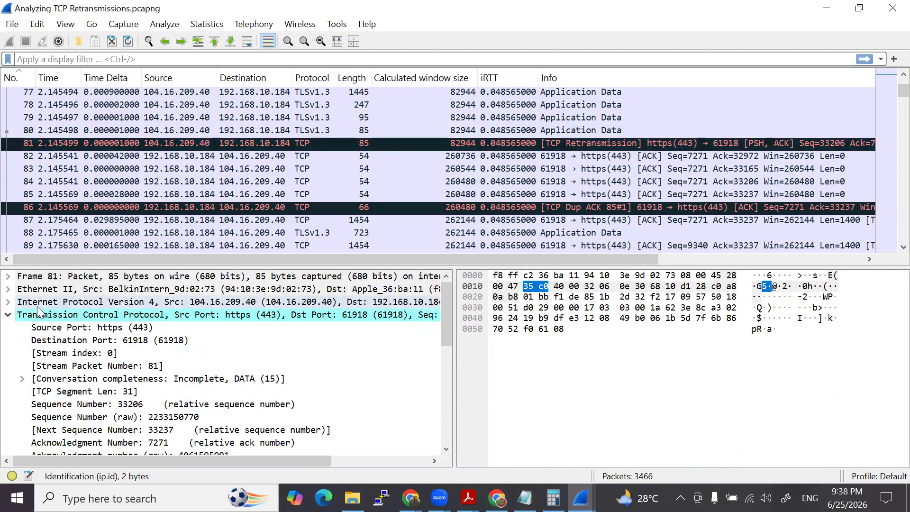
scroll(156, 365, "down", 1)
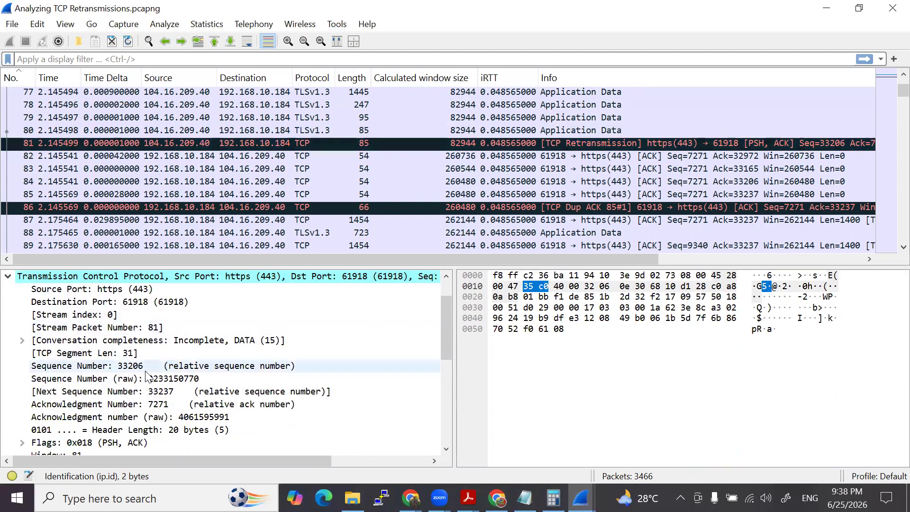
left_click(440, 130)
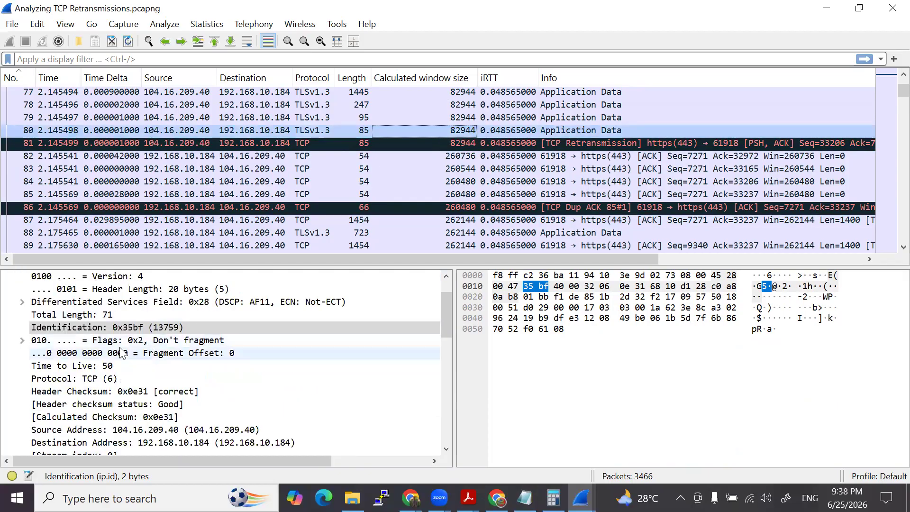
scroll(122, 348, "up", 1)
left_click(8, 302)
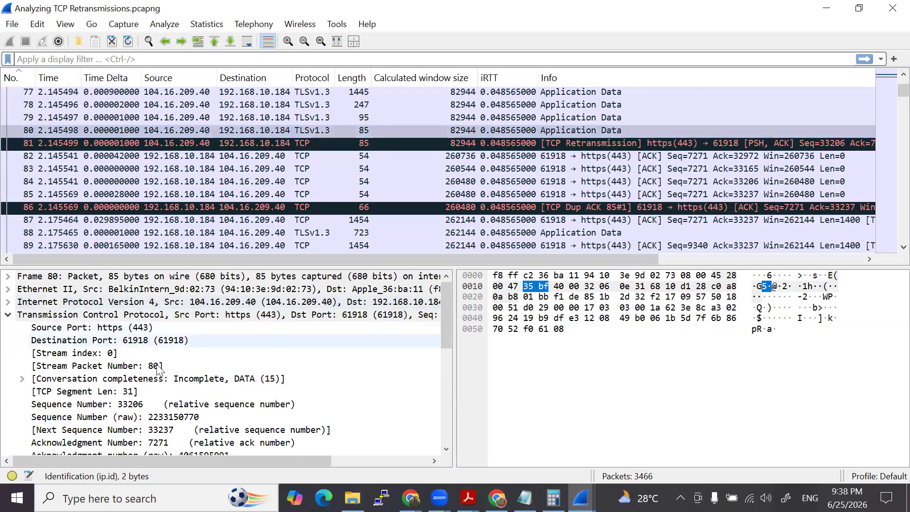
- Recheck the sequence number and next sequence number of packets 81 and 80 against each other
left_click(480, 139)
scroll(134, 403, "down", 4)
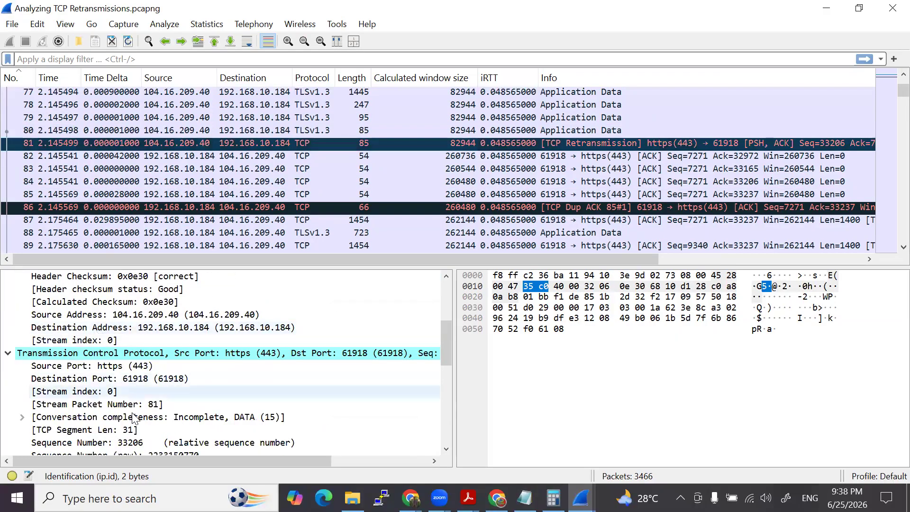
scroll(135, 413, "down", 1)
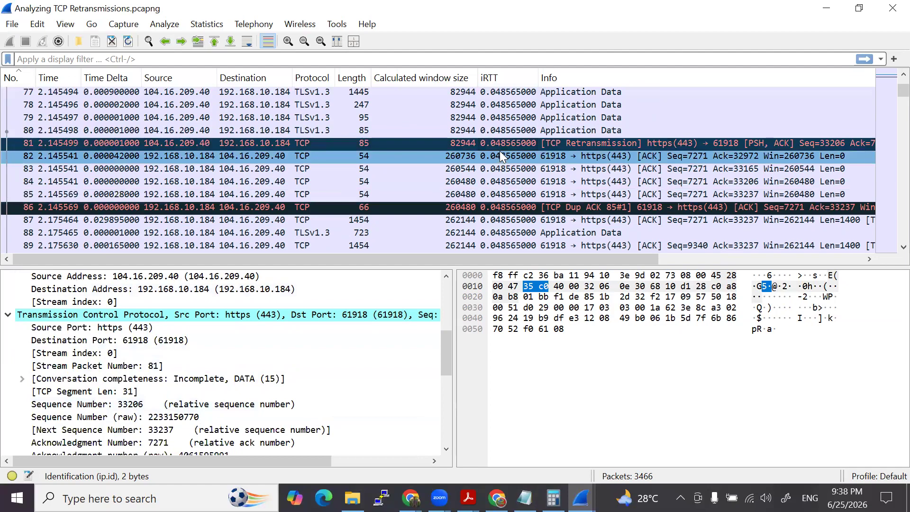
left_click(438, 129)
scroll(152, 328, "down", 3)
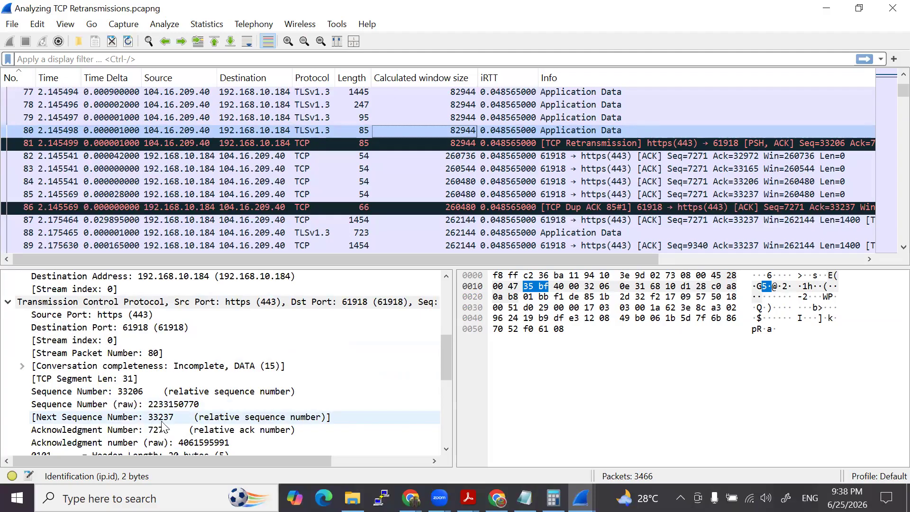
left_click(465, 144)
scroll(171, 413, "down", 3)
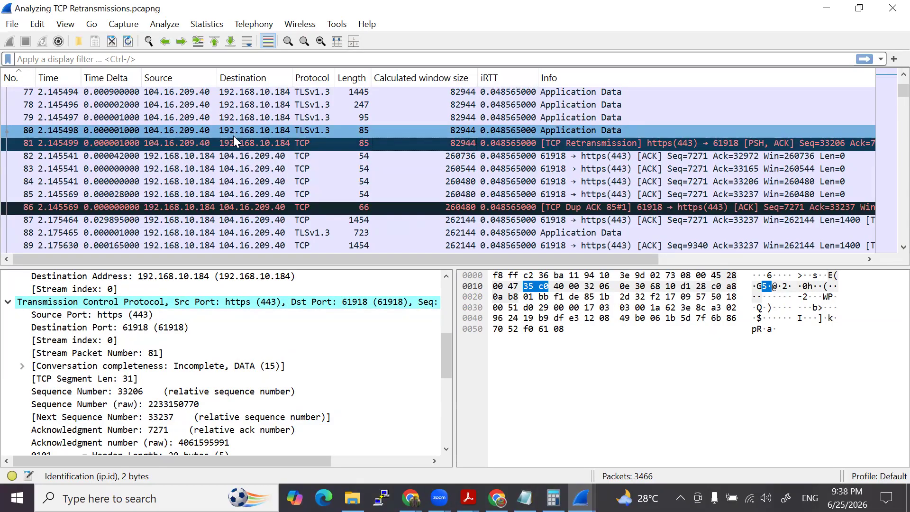
- Collapse the Internet Protocol Version 4 section of packet 81 and examine its TCP timestamps and SEQ/ACK analysis
left_click(121, 143)
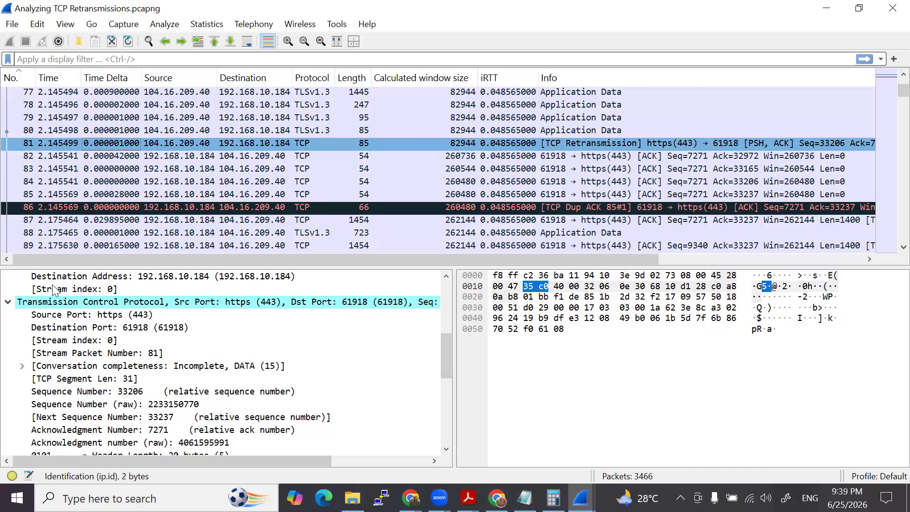
left_click(8, 303)
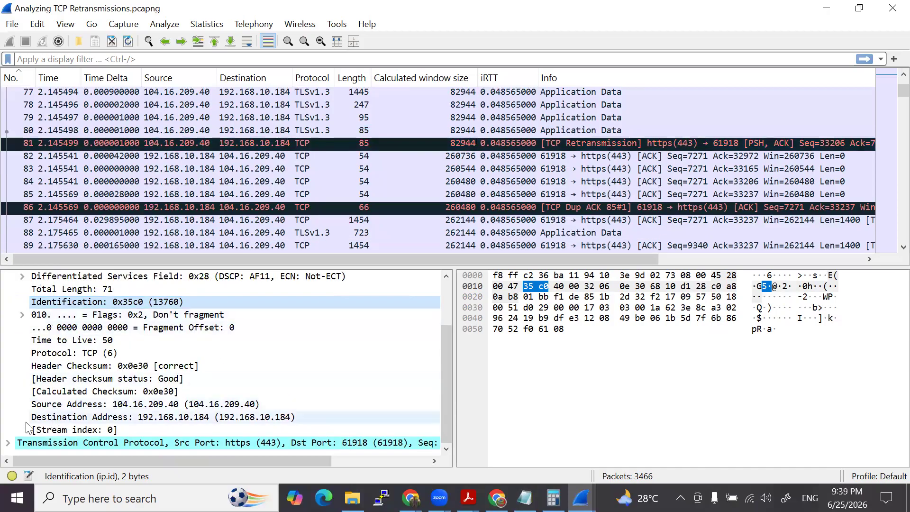
scroll(61, 388, "up", 2)
left_click(7, 303)
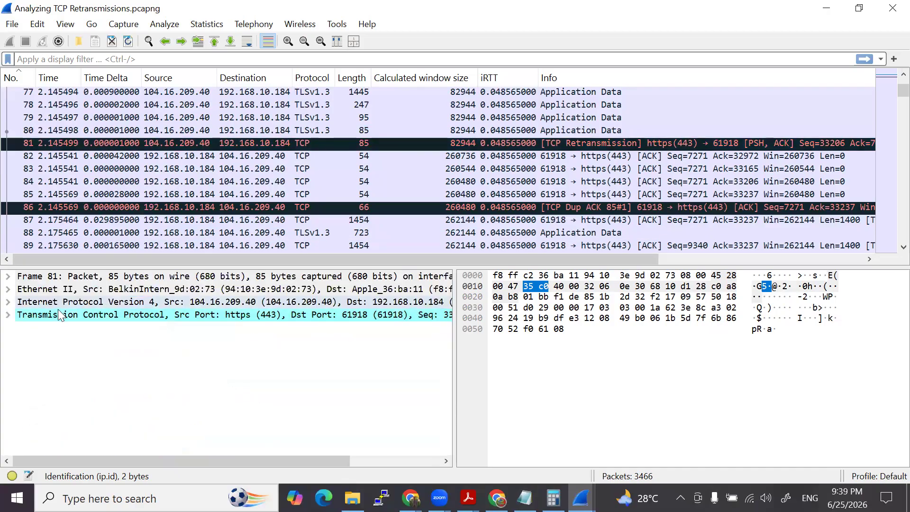
left_click(8, 315)
scroll(85, 398, "down", 6)
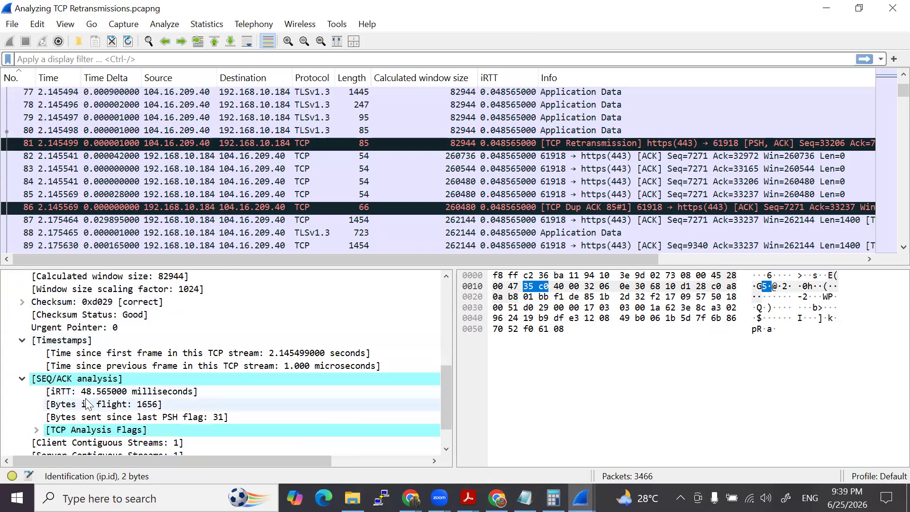
scroll(86, 404, "down", 1)
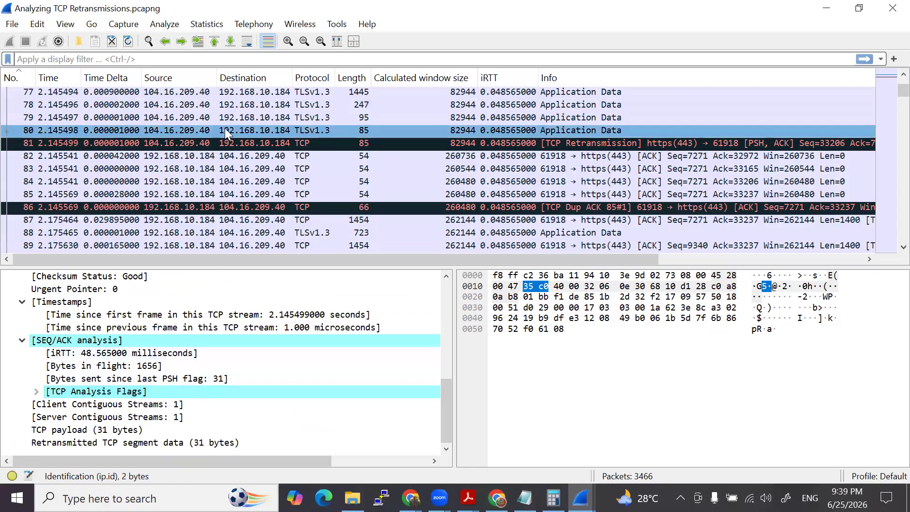
- Reselect packet 81 and view the Identification field in its Internet Protocol Version 4 section
left_click(197, 142)
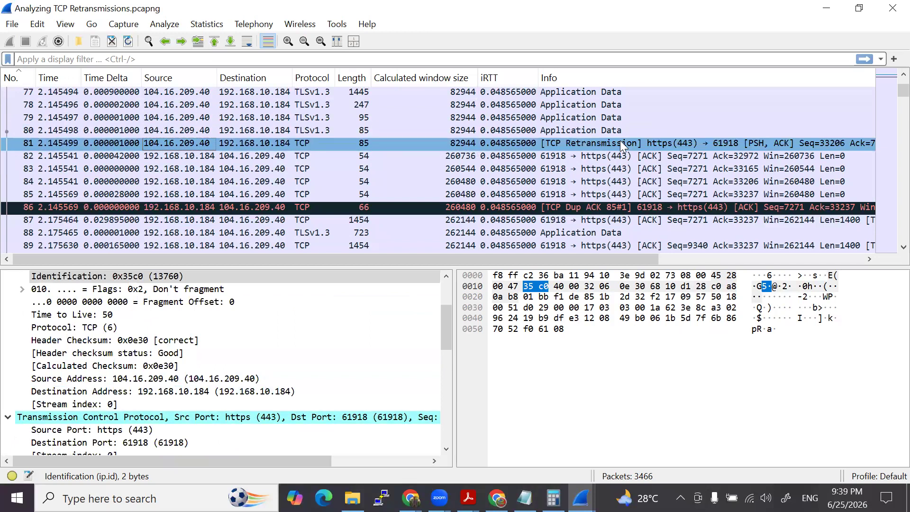
scroll(9, 305, "up", 2)
left_click(8, 288)
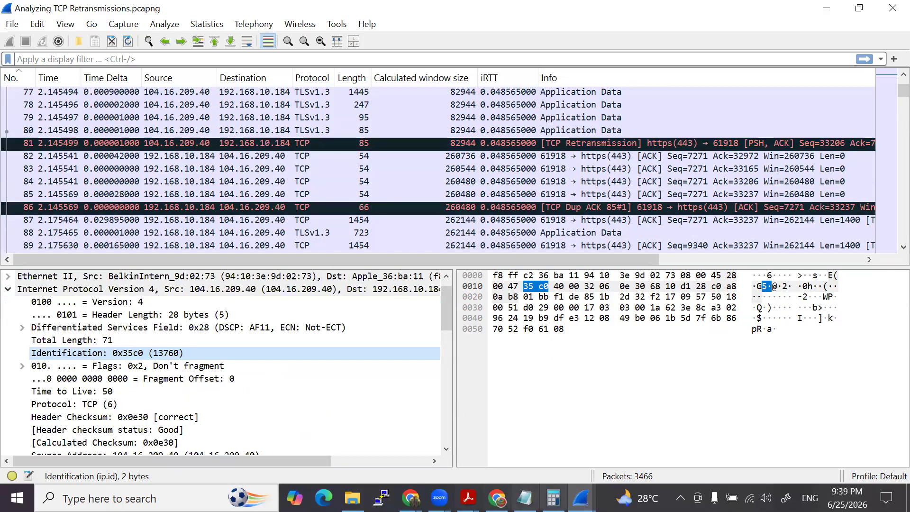
- Check the Lab 6 comments for the next TCP event and go to packet 471 in the packet list
left_click(581, 497)
left_click(640, 436)
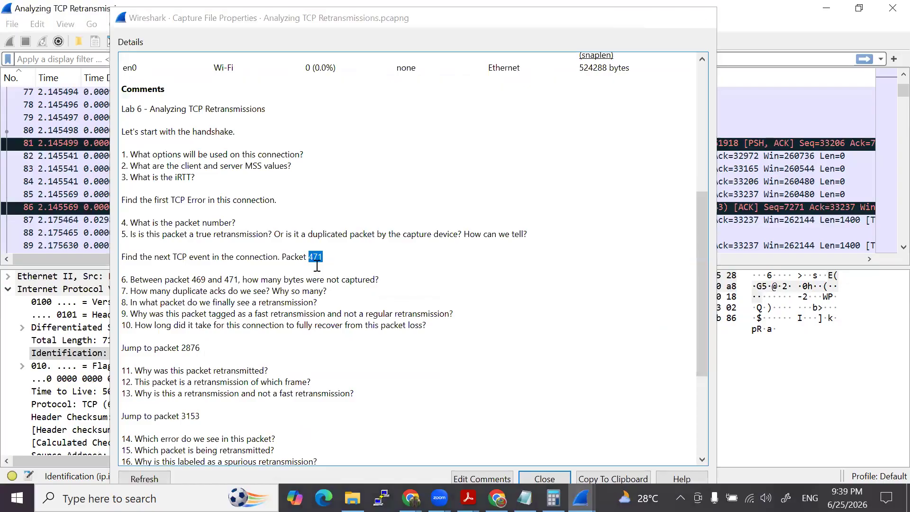
key("alt+Tab")
key("ctrl+g")
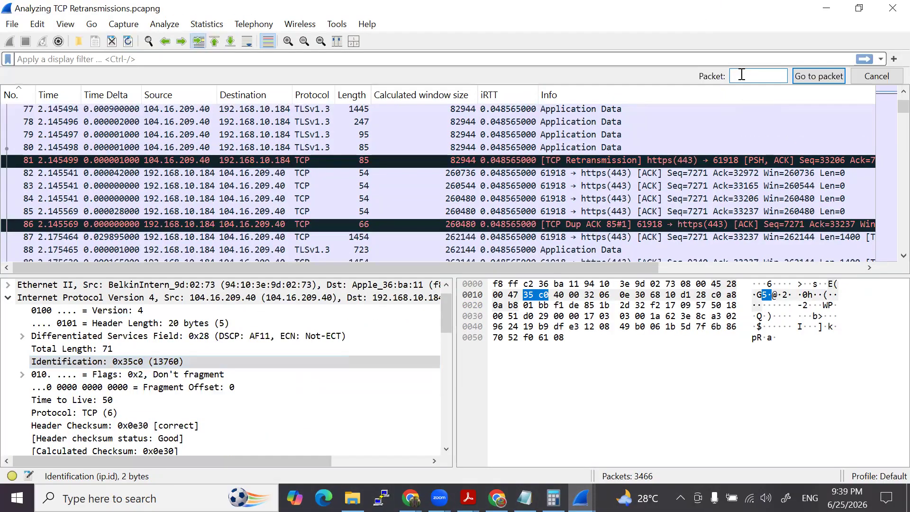
type("471")
key("Return")
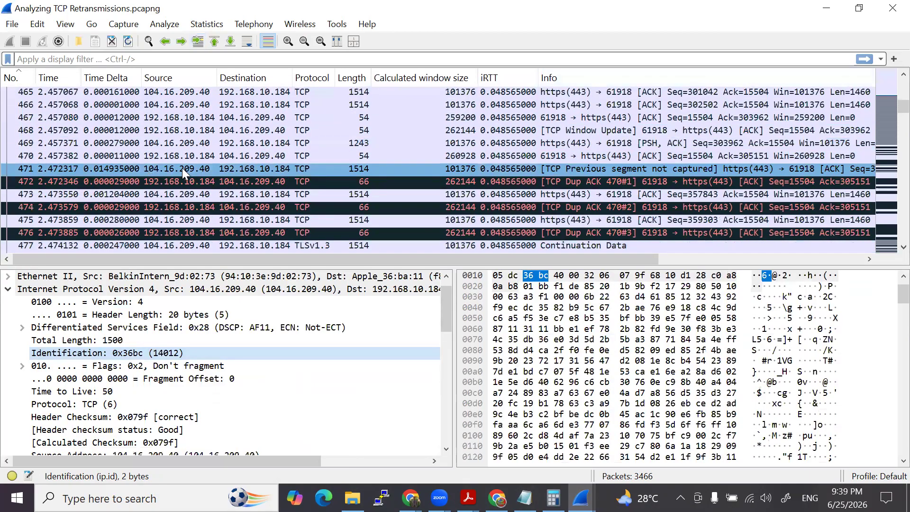
- Select packet 471 and bring up the Lab 6 comments to read question 6 on bytes not captured between packets 469 and 471
left_click(603, 169)
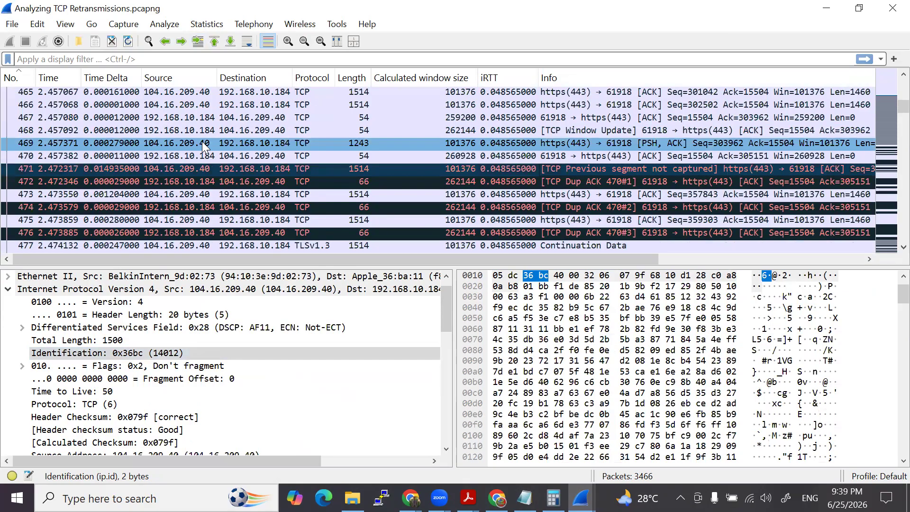
left_click(582, 498)
left_click(635, 458)
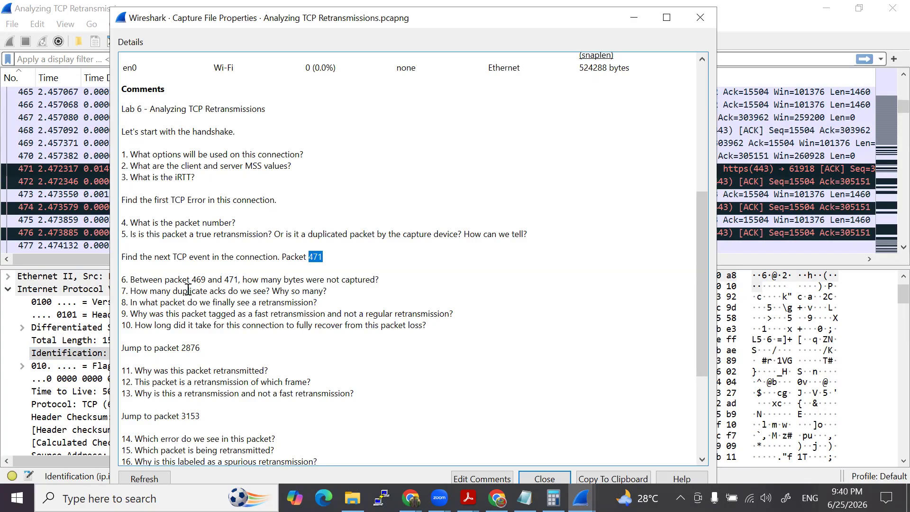
- Check packet 469's TCP sequence and next sequence numbers and handwrite 303962 and 305151 beside a 469 label
left_click(635, 18)
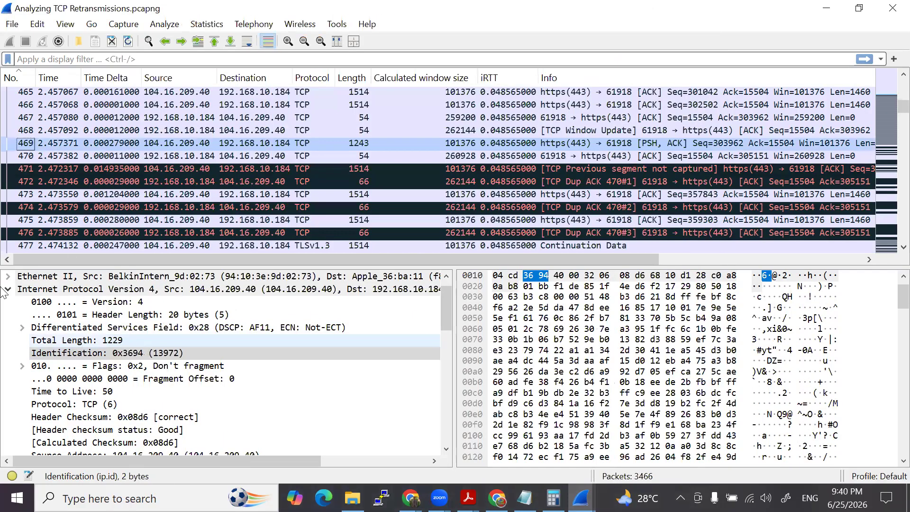
scroll(11, 292, "down", 6)
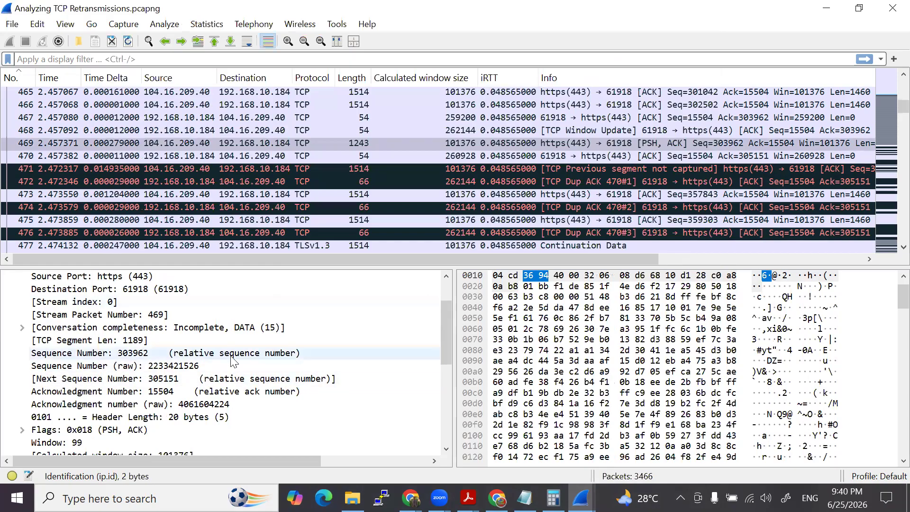
scroll(233, 363, "up", 5)
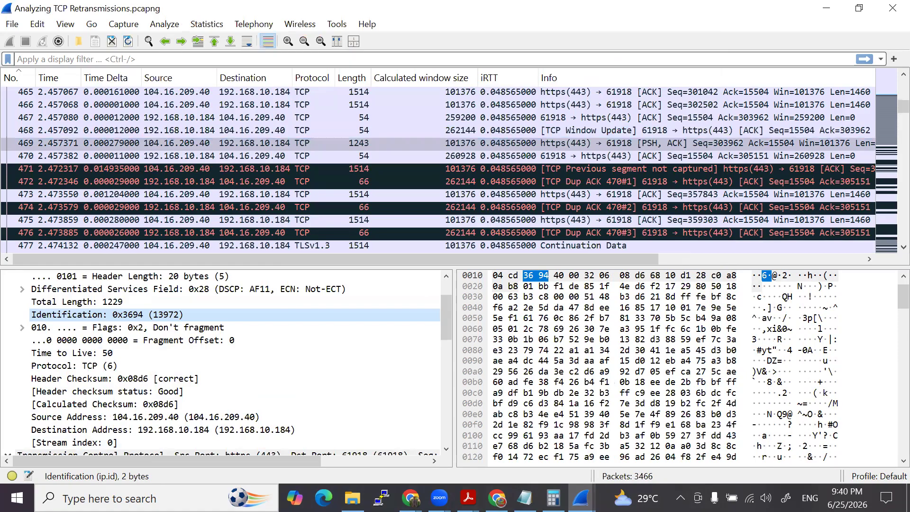
scroll(166, 356, "down", 5)
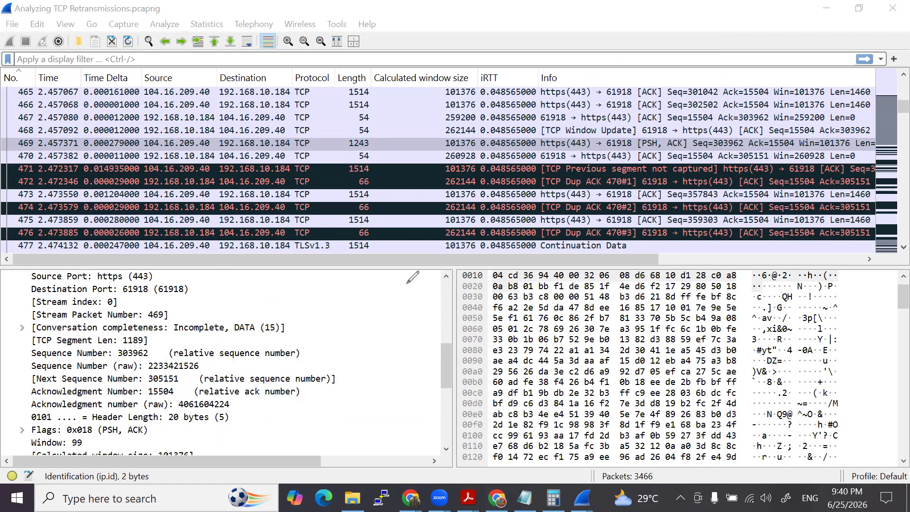
mouse_move(406, 280)
left_mouse_down()
mouse_move(411, 299)
mouse_move(435, 282)
mouse_move(439, 300)
mouse_move(488, 288)
mouse_move(543, 296)
mouse_move(551, 283)
mouse_move(565, 293)
mouse_move(588, 289)
mouse_move(600, 273)
mouse_move(622, 286)
left_mouse_up()
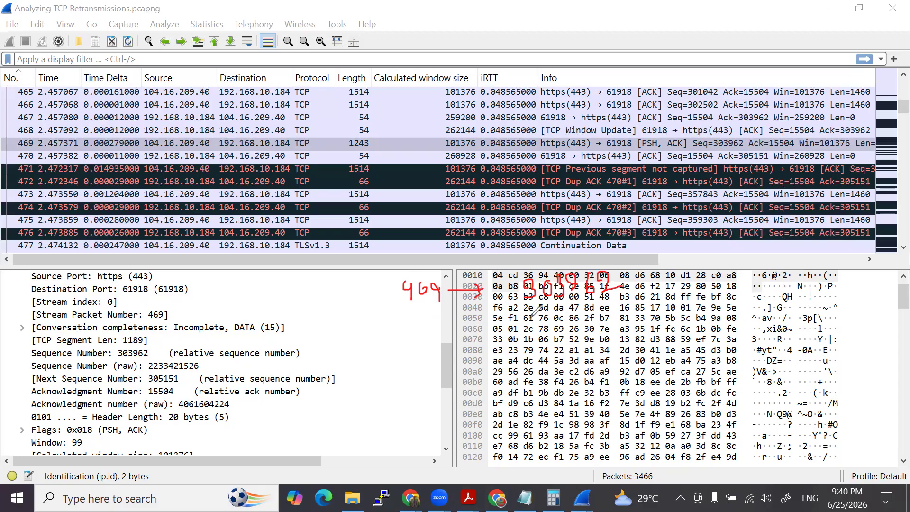
mouse_move(533, 315)
left_mouse_down()
mouse_move(544, 324)
mouse_move(537, 337)
mouse_move(560, 315)
mouse_move(563, 330)
mouse_move(573, 311)
mouse_move(583, 329)
mouse_move(602, 308)
mouse_move(620, 325)
left_mouse_up()
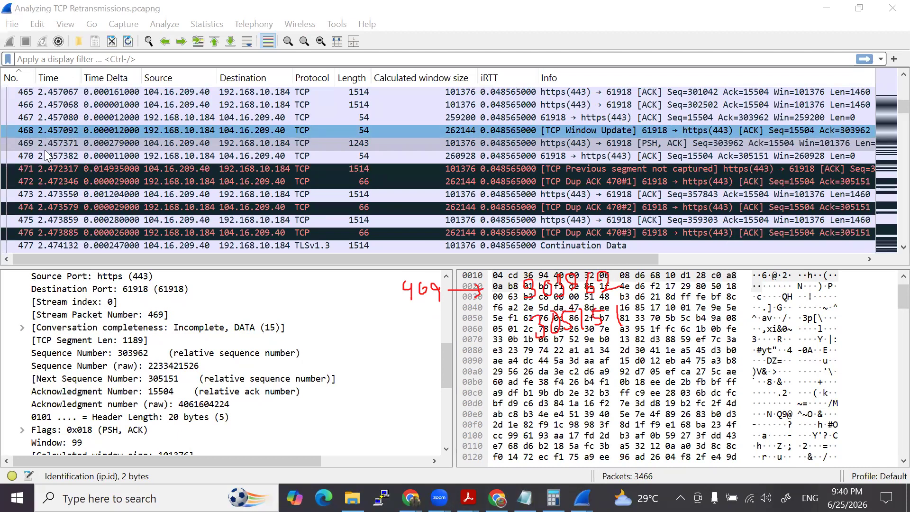
- Select packet 471 and examine the sequence number and next sequence number in its Transmission Control Protocol section
left_click(51, 168)
scroll(68, 387, "down", 4)
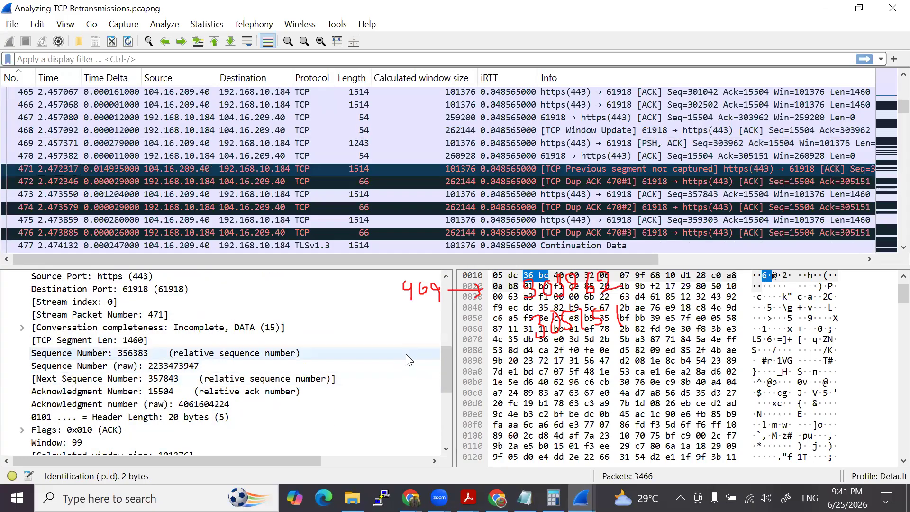
scroll(410, 360, "up", 4)
left_click(860, 112)
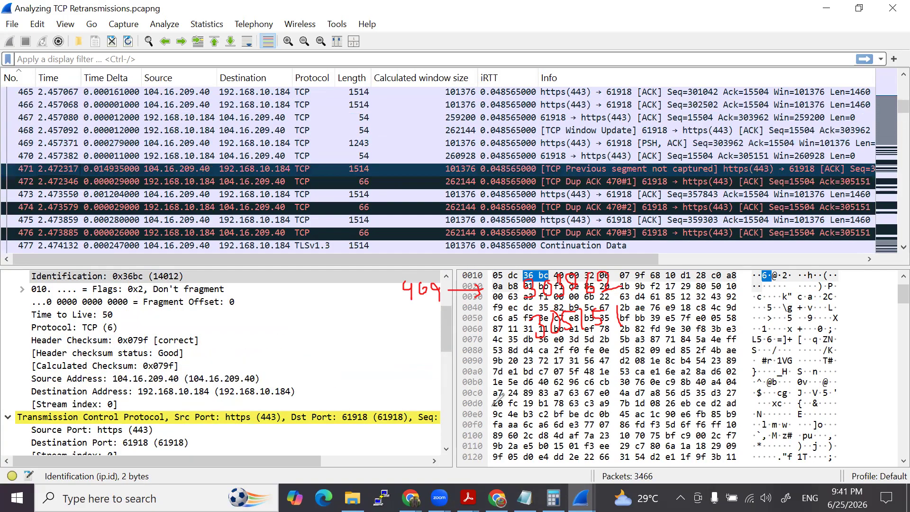
left_click(420, 372)
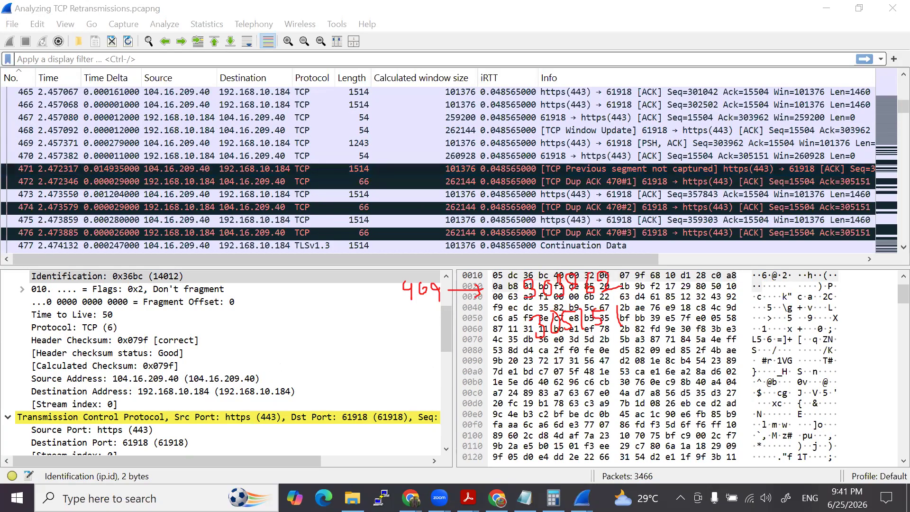
scroll(165, 308, "down", 3)
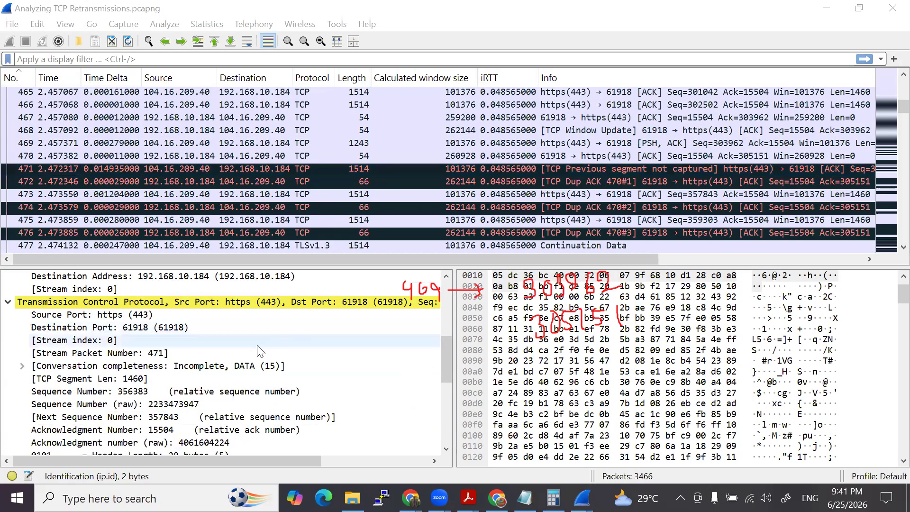
left_click(165, 309)
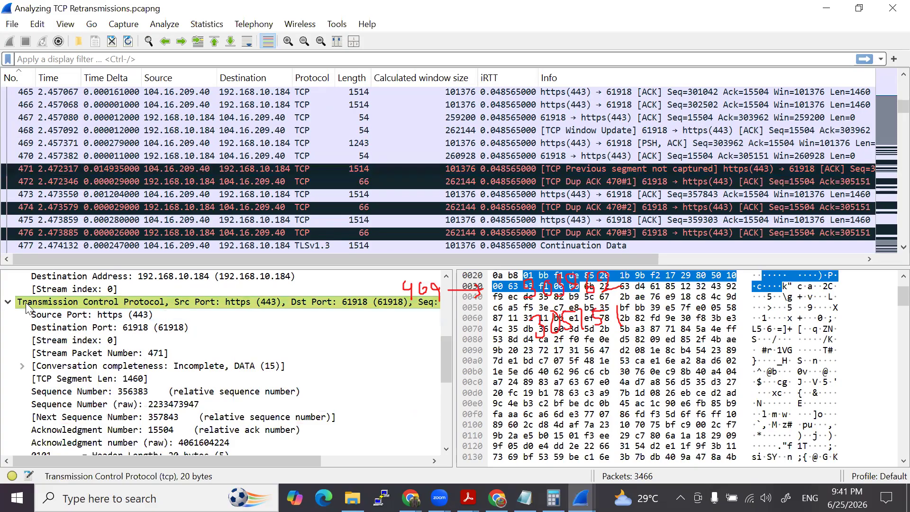
scroll(27, 308, "down", 2)
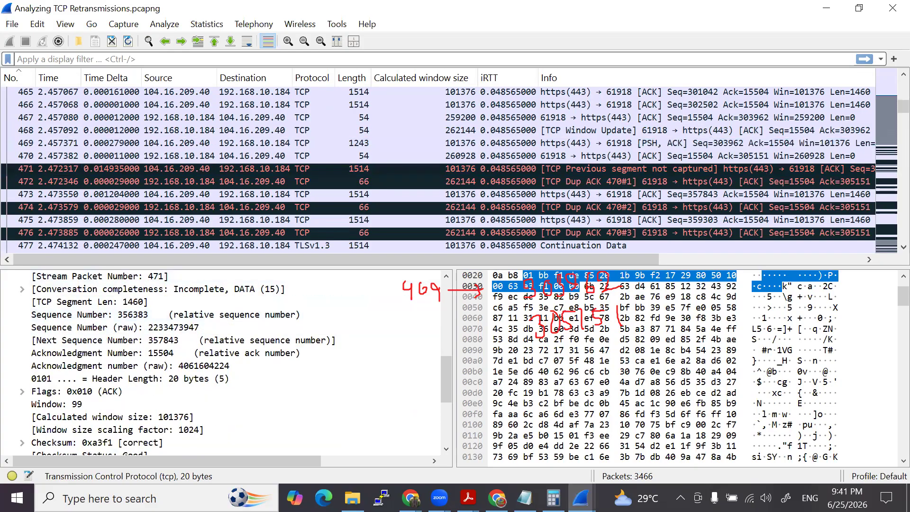
- Handwrite the label 471 with its sequence number 356383 and next sequence number 357843 below the packet 469 notes
mouse_move(417, 377)
left_mouse_down()
mouse_move(416, 389)
mouse_move(430, 389)
mouse_move(422, 405)
left_mouse_up()
mouse_move(433, 379)
left_mouse_down()
mouse_move(448, 381)
mouse_move(442, 401)
mouse_move(456, 406)
left_mouse_up()
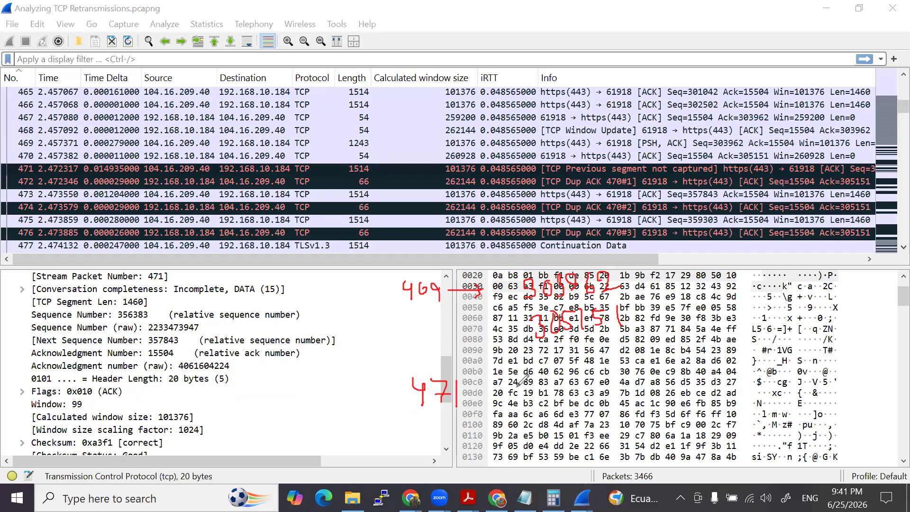
mouse_move(524, 374)
left_mouse_down()
mouse_move(536, 387)
mouse_move(528, 400)
mouse_move(585, 389)
mouse_move(634, 364)
mouse_move(627, 375)
mouse_move(637, 360)
mouse_move(663, 366)
mouse_move(656, 382)
left_mouse_up()
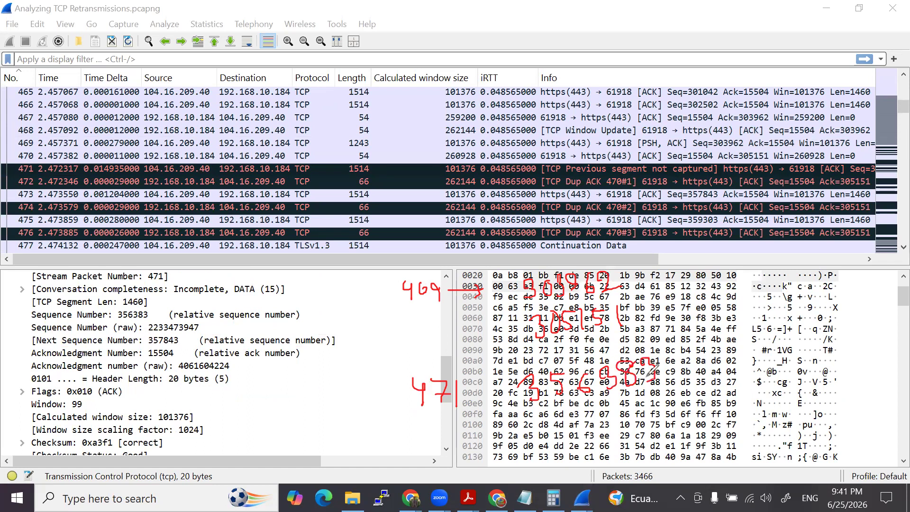
mouse_move(543, 414)
left_mouse_down()
mouse_move(561, 423)
mouse_move(546, 434)
left_mouse_up()
mouse_move(584, 404)
left_mouse_down()
mouse_move(586, 418)
mouse_move(569, 430)
mouse_move(615, 408)
left_mouse_up()
left_click_drag(615, 408, 607, 426)
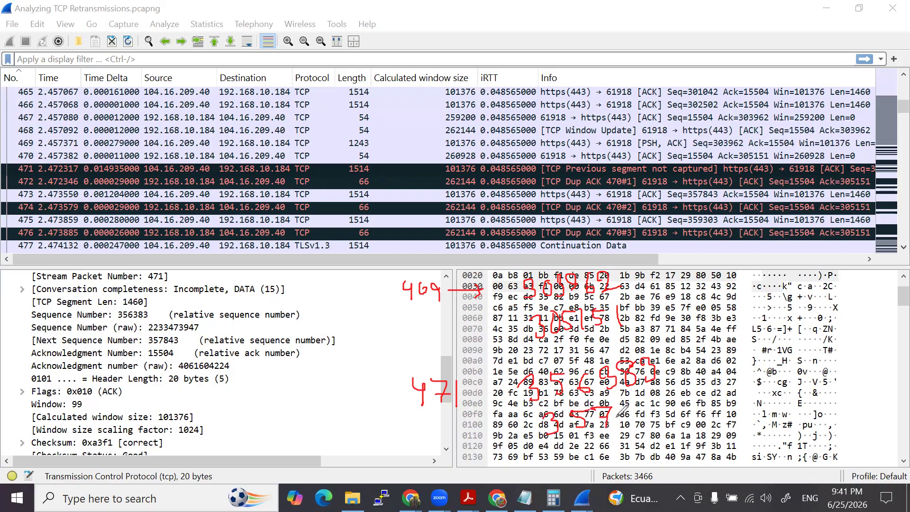
mouse_move(638, 393)
left_mouse_down()
mouse_move(625, 412)
mouse_move(643, 425)
mouse_move(648, 404)
mouse_move(690, 402)
mouse_move(678, 415)
left_mouse_up()
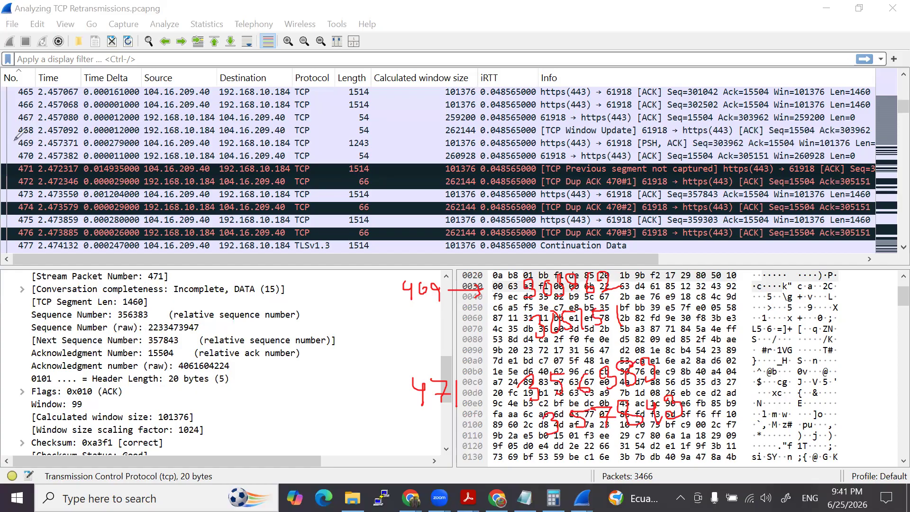
- Underline packet 469's number, source and destination, and examine the acknowledgment number and SEQ/ACK analysis of packet 470
left_click_drag(17, 149, 40, 148)
left_click_drag(142, 148, 290, 149)
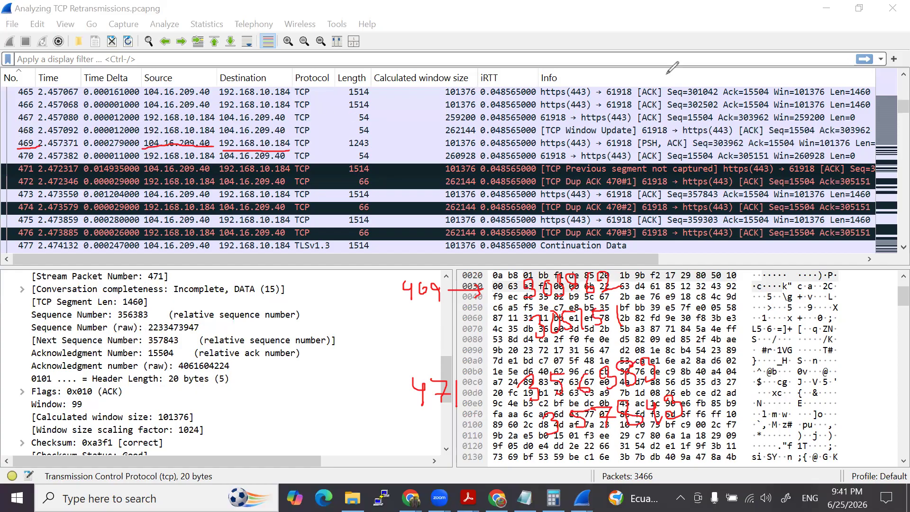
left_click(169, 159)
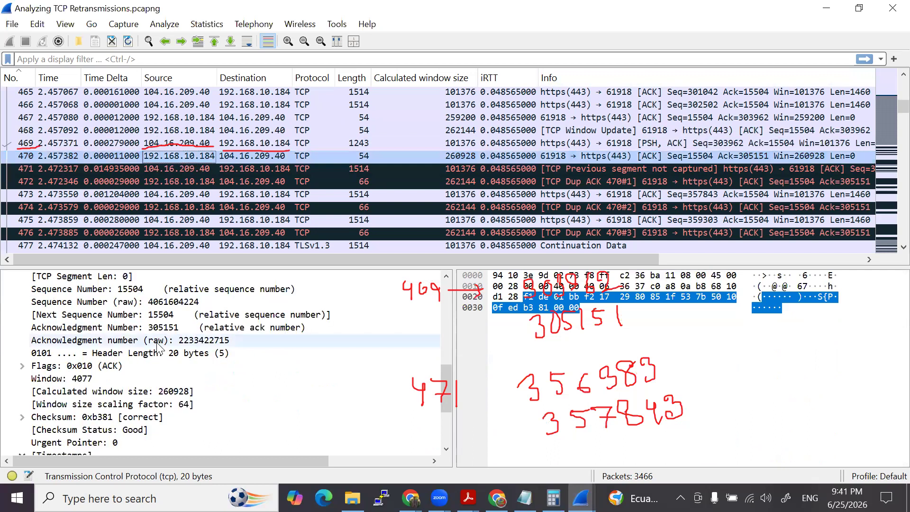
scroll(136, 378, "down", 2)
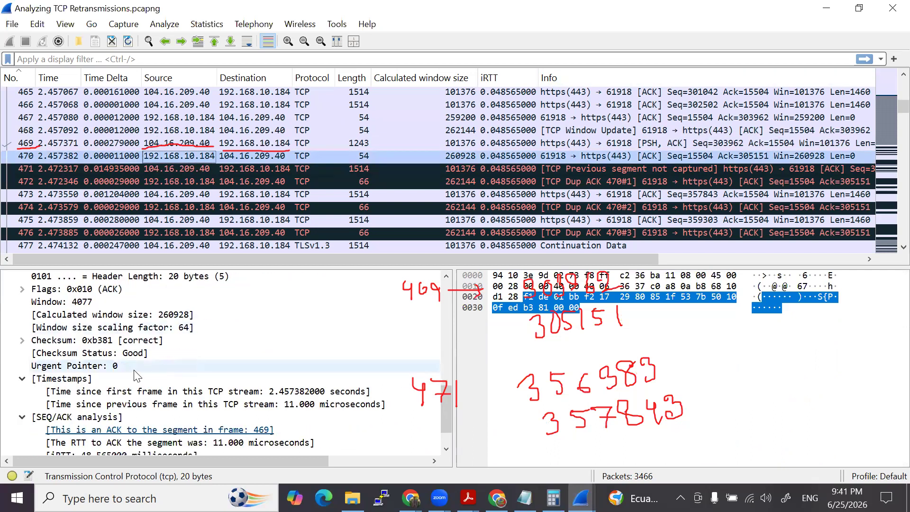
scroll(137, 375, "up", 3)
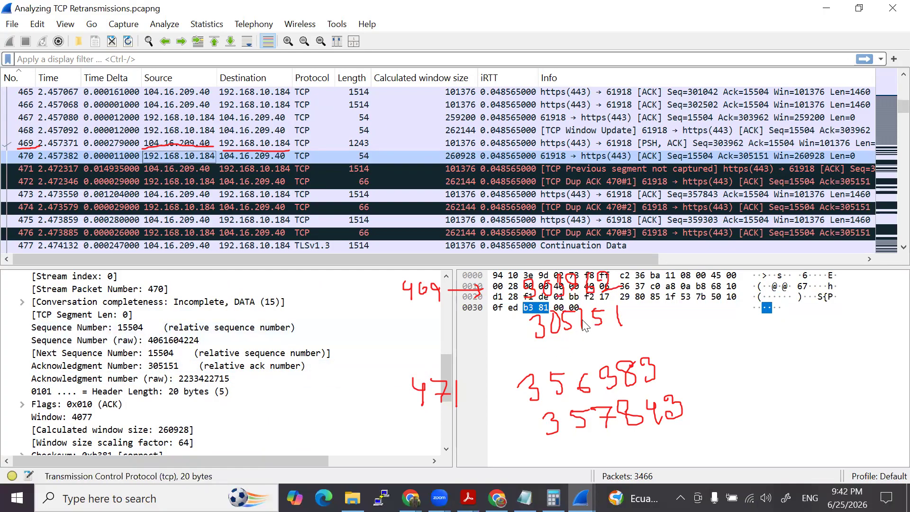
left_click(532, 297)
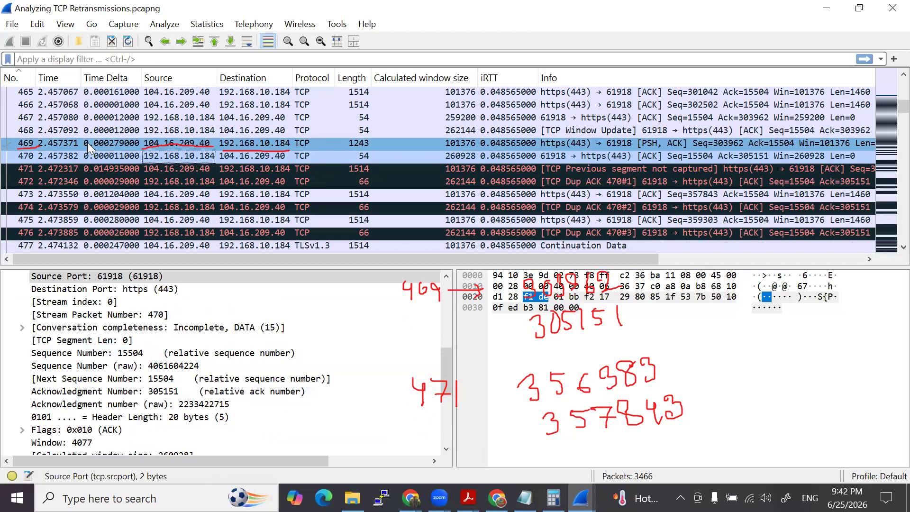
- Reselect packets 469 and 471 in turn and compare their sequence numbers with the handwritten notes
left_click(154, 144)
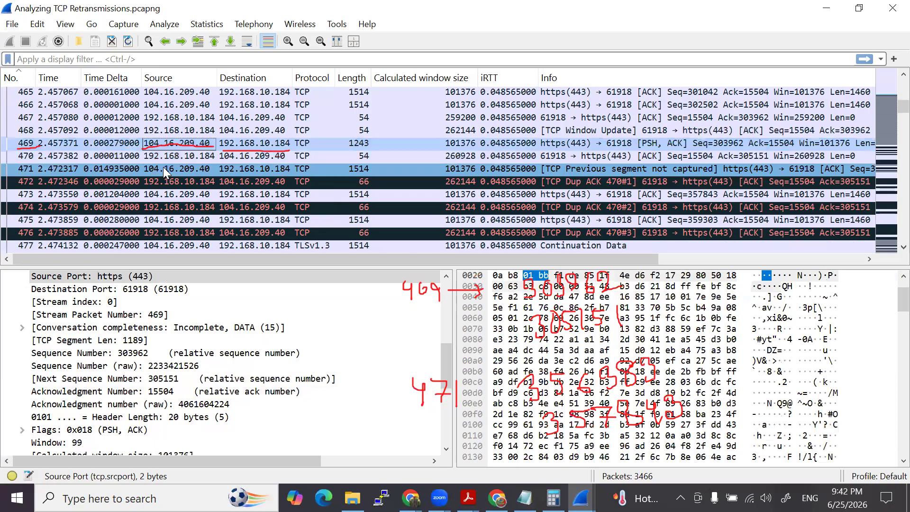
left_click(163, 167)
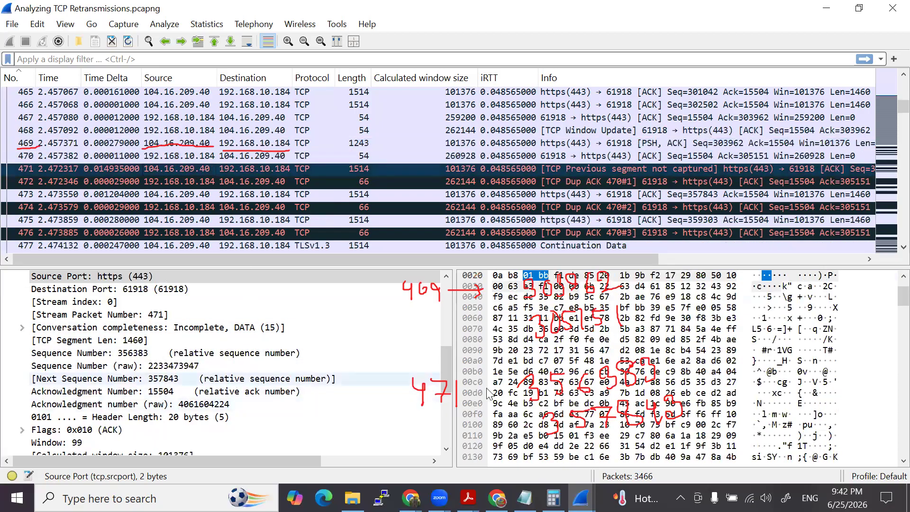
left_click(555, 374)
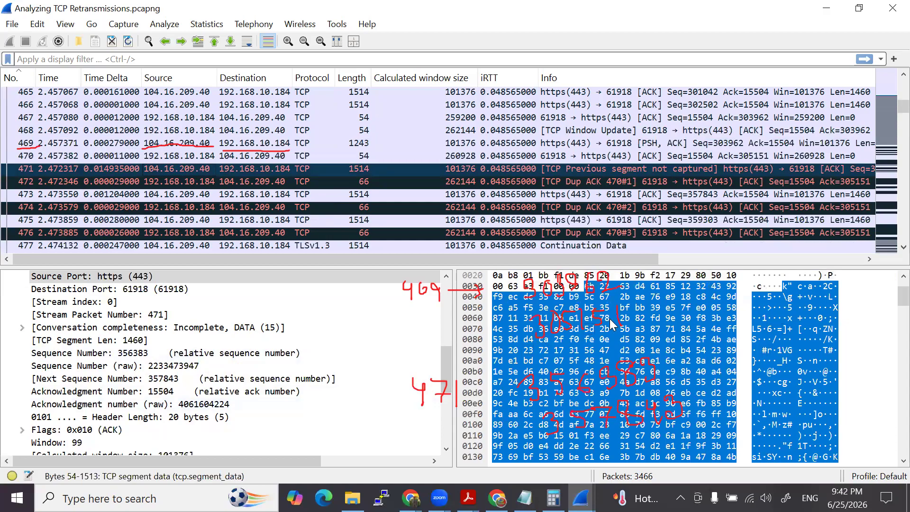
left_click(655, 373)
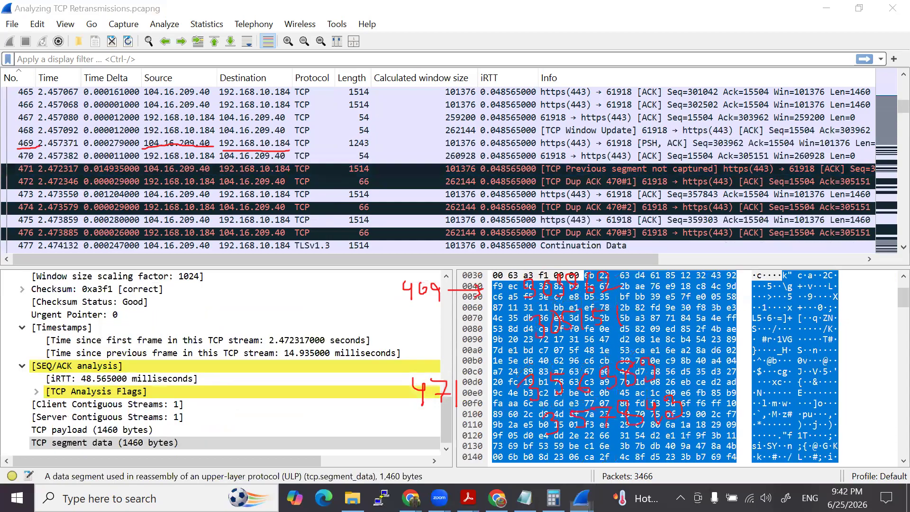
- Circle the handwritten 356383 and 305151 and draw a stroke beside them to mark the gap between the two values
mouse_move(539, 369)
left_mouse_down()
mouse_move(593, 398)
mouse_move(661, 356)
mouse_move(498, 357)
left_mouse_up()
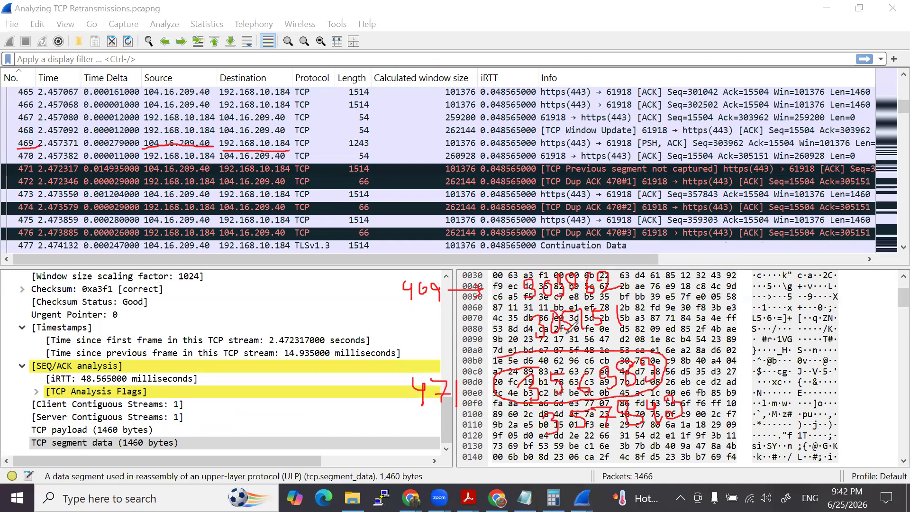
mouse_move(574, 300)
left_mouse_down()
mouse_move(521, 327)
mouse_move(626, 322)
mouse_move(557, 291)
mouse_move(552, 303)
left_mouse_up()
mouse_move(668, 312)
left_mouse_down()
mouse_move(696, 354)
mouse_move(683, 361)
left_mouse_up()
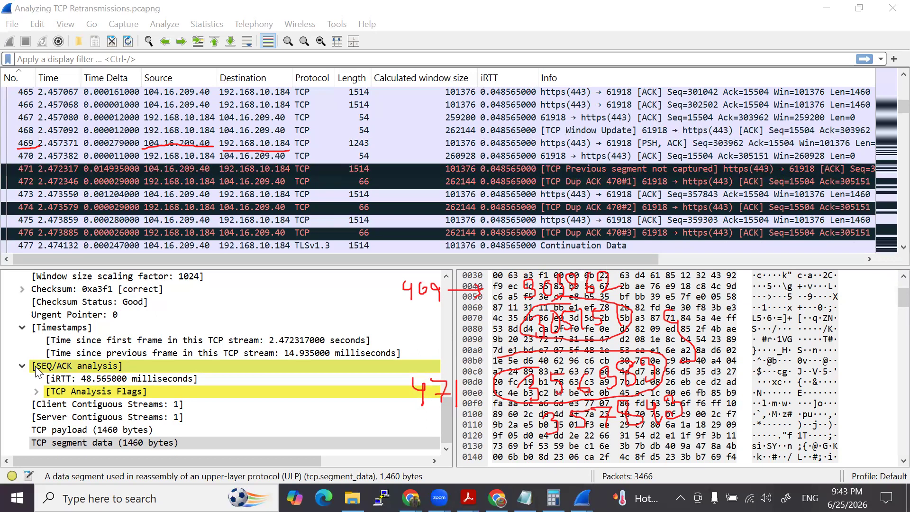
- Collapse the SEQ/ACK analysis and Timestamps sections of packet 471 and review its TCP fields
left_click(22, 366)
left_click(22, 354)
scroll(49, 351, "up", 2)
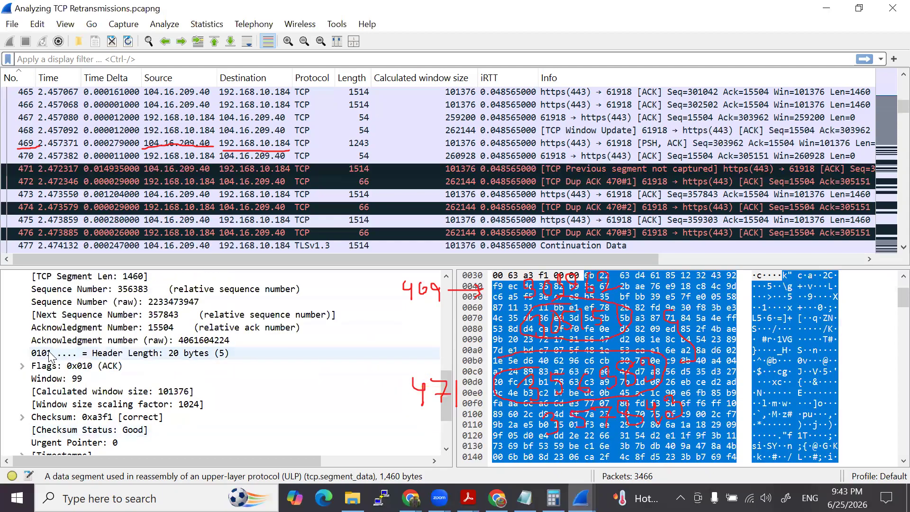
scroll(49, 351, "up", 1)
left_click(163, 168)
scroll(41, 420, "down", 3)
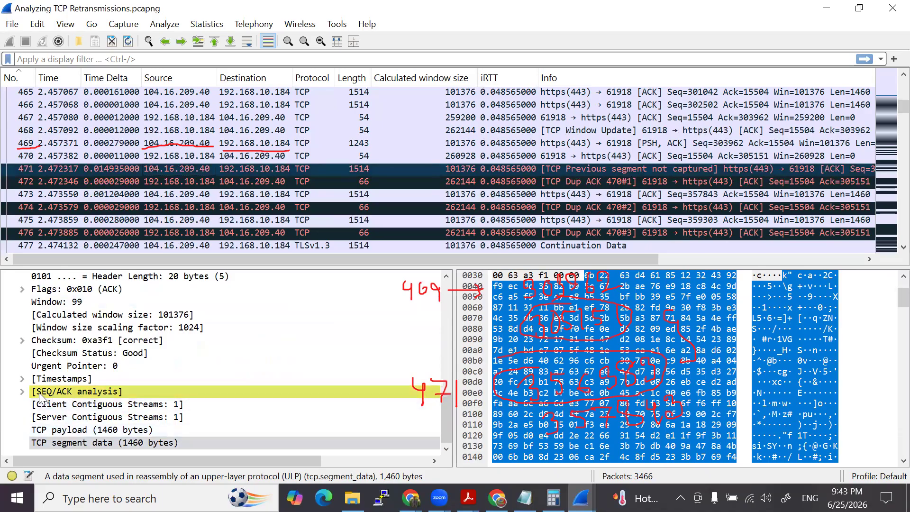
- Expand the SEQ/ACK analysis of packet 471 to view its contents, and collapse it again
left_click(22, 392)
scroll(108, 405, "down", 1)
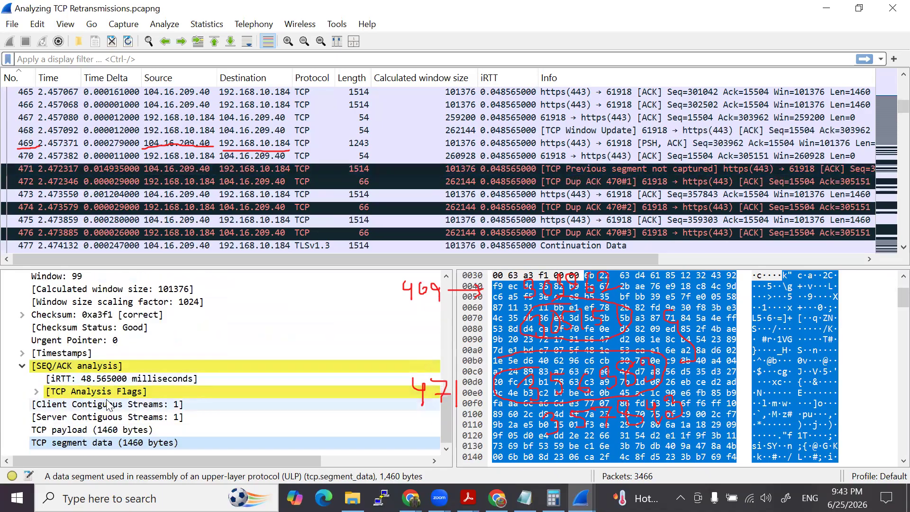
left_click(22, 365)
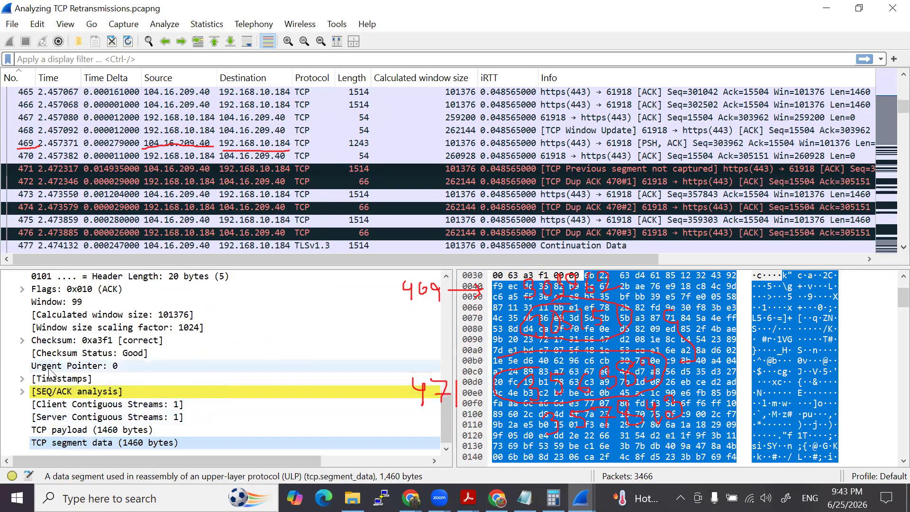
scroll(75, 380, "up", 2)
scroll(123, 371, "down", 1)
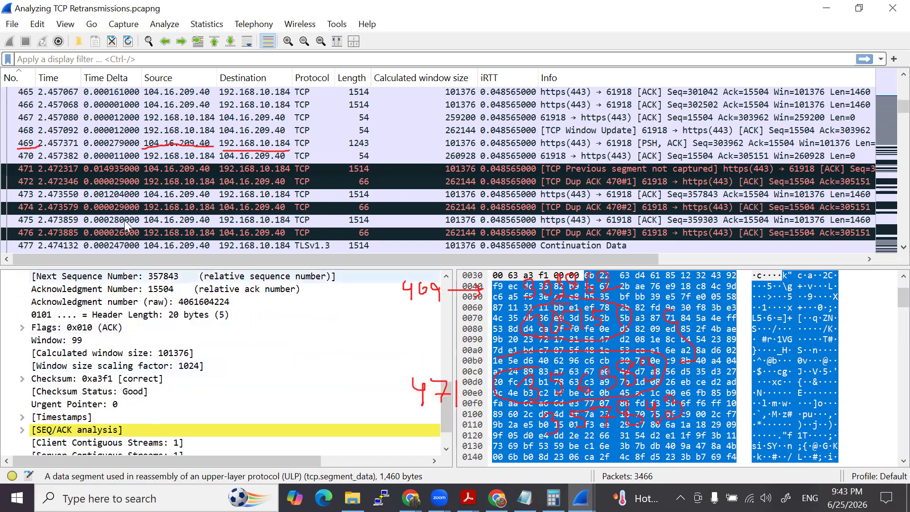
- Select packet 472 and expand its SEQ/ACK analysis to examine the duplicate ACK details
left_click(199, 182)
scroll(29, 413, "down", 1)
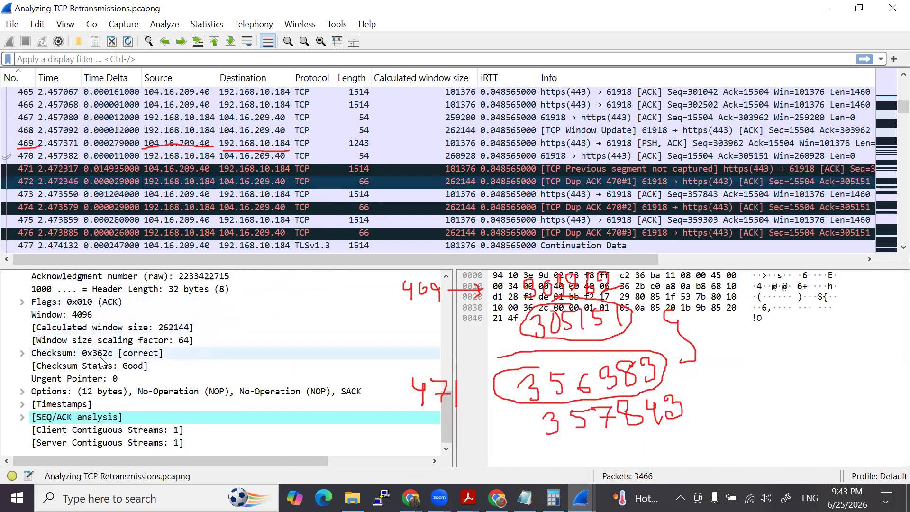
left_click(23, 417)
scroll(24, 420, "down", 2)
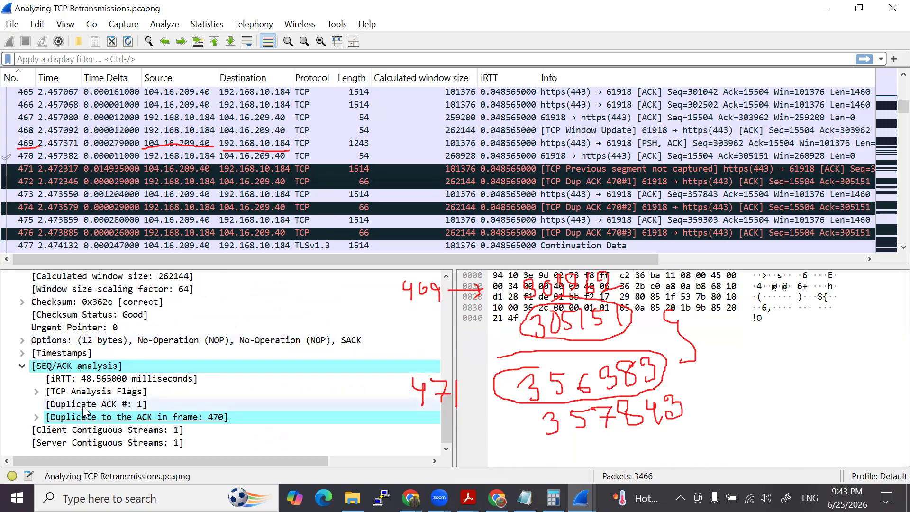
scroll(149, 350, "up", 1)
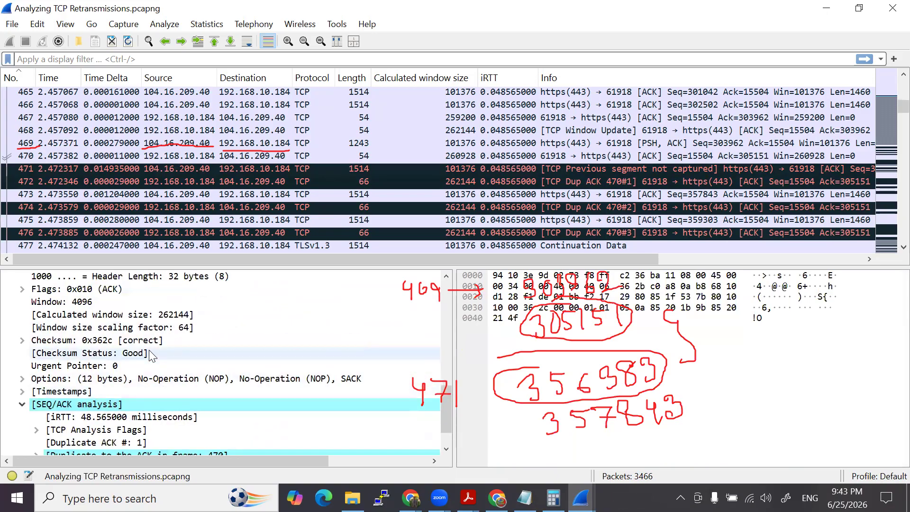
- Select packet 471 and inspect the expert info inside its TCP Analysis Flags, collapsing the flags again when done
left_click(95, 169)
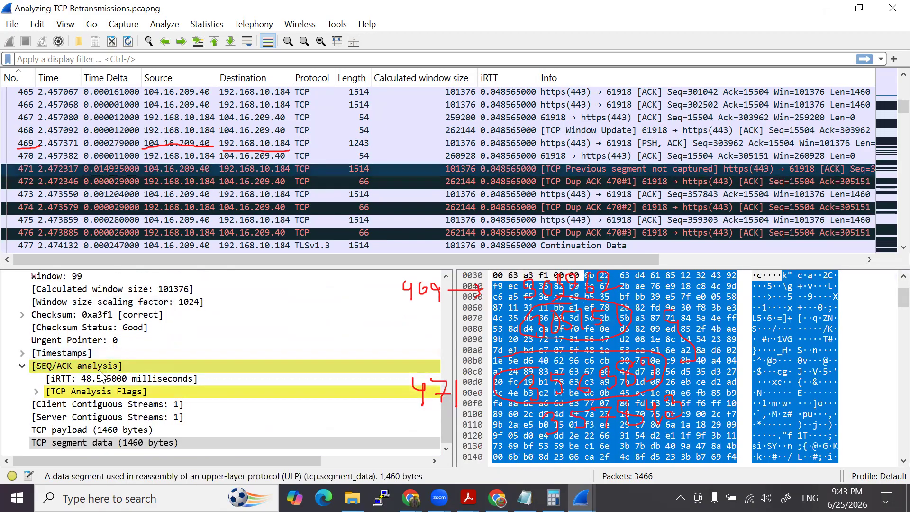
left_click(36, 392)
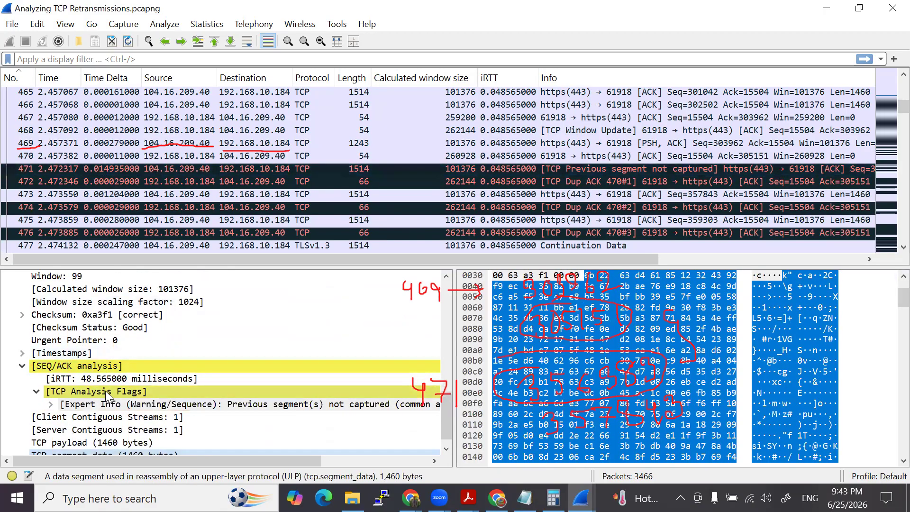
scroll(142, 391, "down", 2)
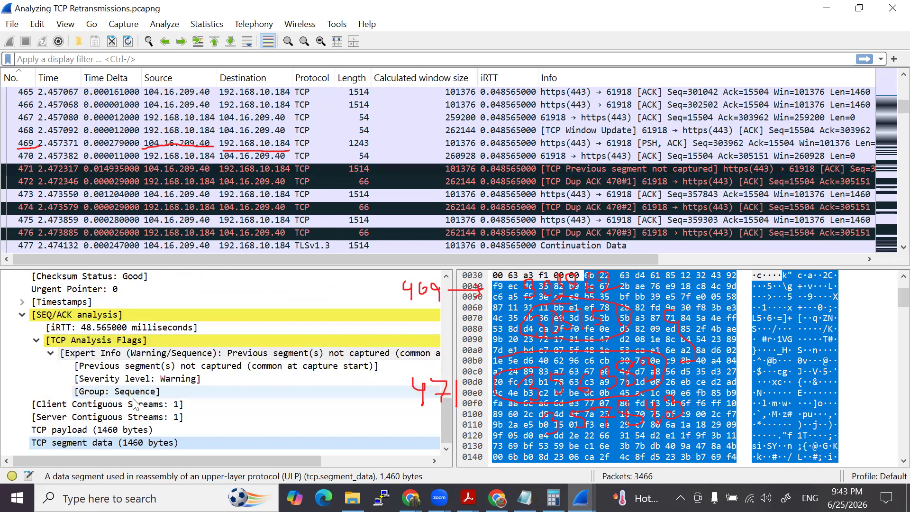
left_click(50, 355)
left_click(36, 379)
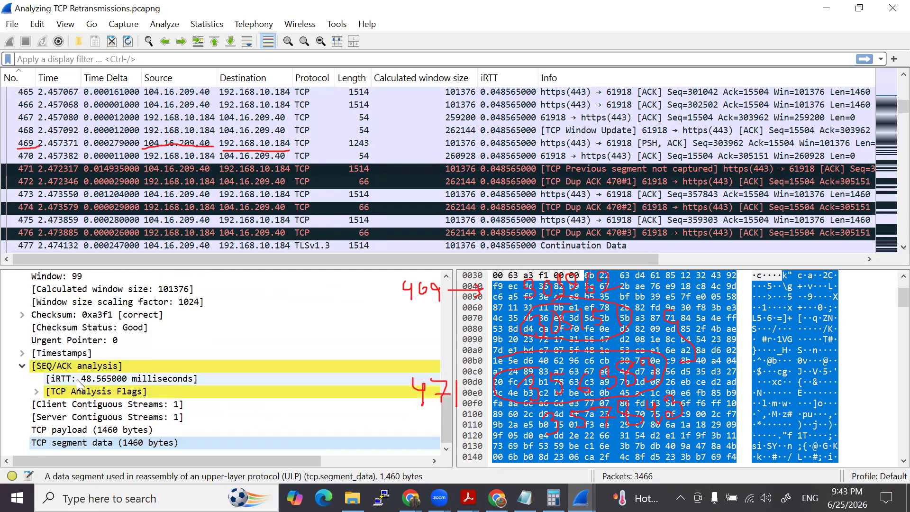
- Review the TCP sequence, acknowledgment and window fields of packet 471, and collapse its Internet Protocol section
scroll(76, 399, "up", 1)
scroll(71, 417, "down", 1)
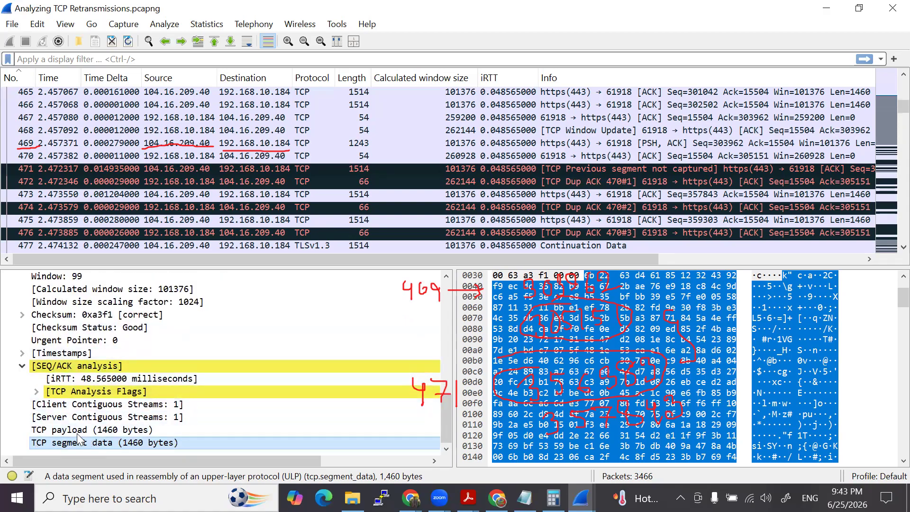
scroll(115, 380, "up", 2)
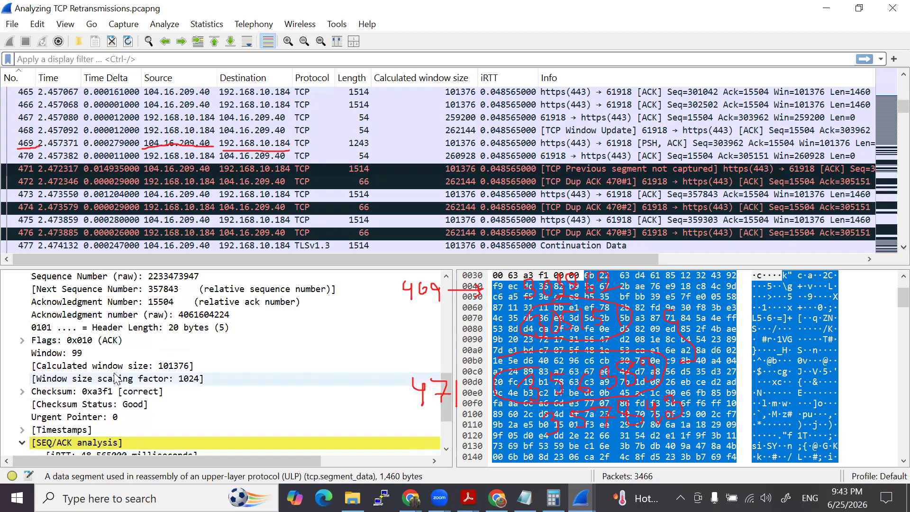
scroll(138, 394, "up", 1)
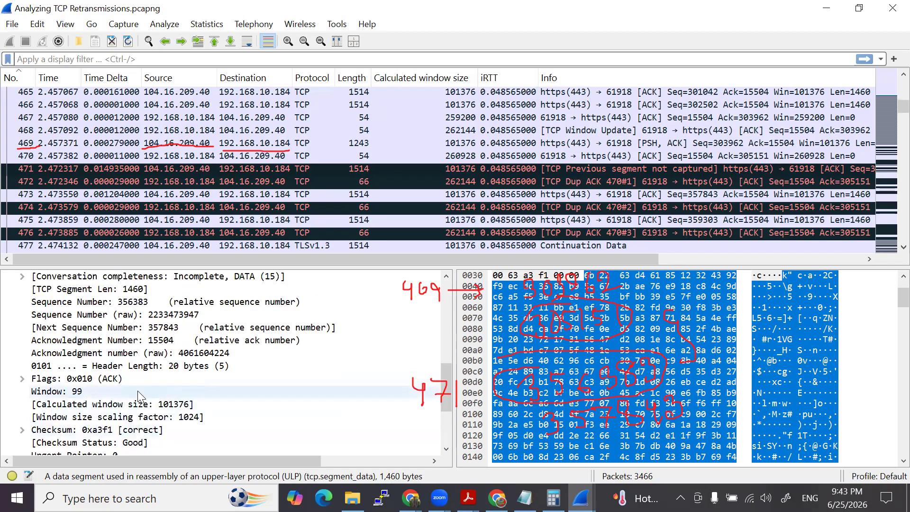
scroll(137, 392, "up", 3)
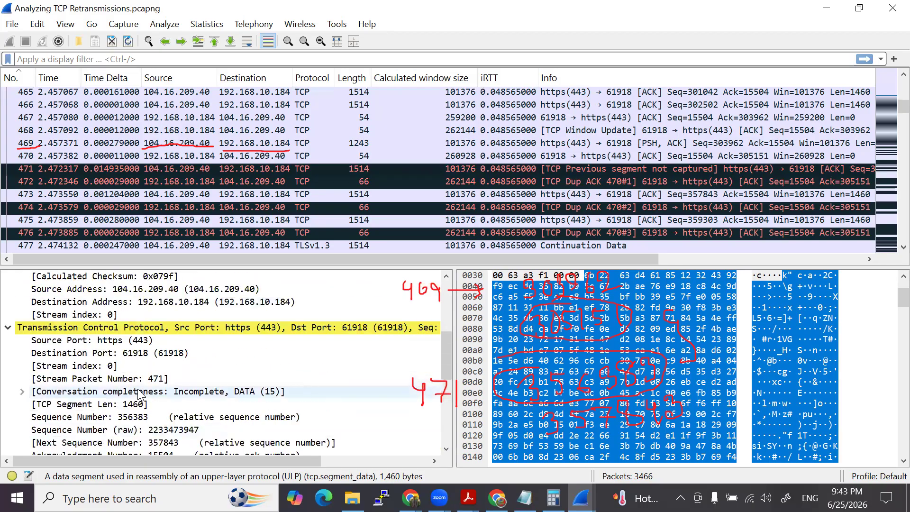
scroll(27, 325, "up", 5)
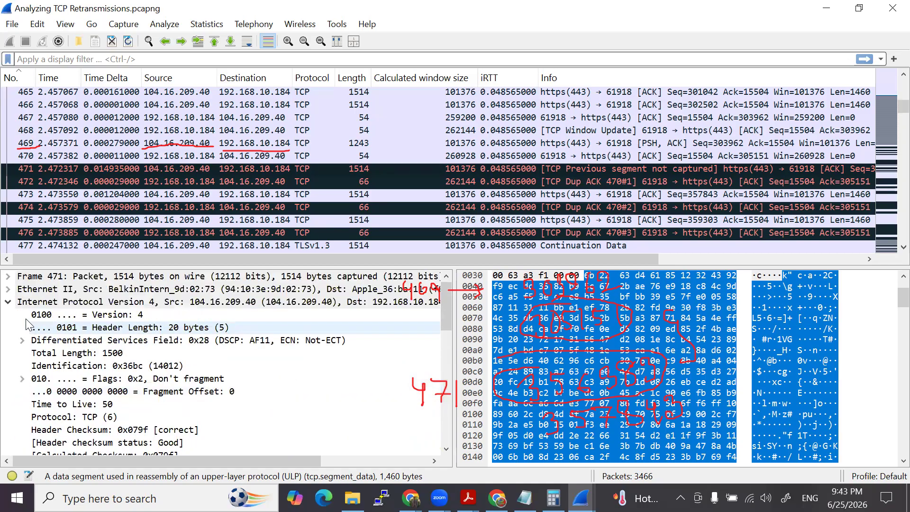
left_click(8, 302)
scroll(121, 379, "down", 4)
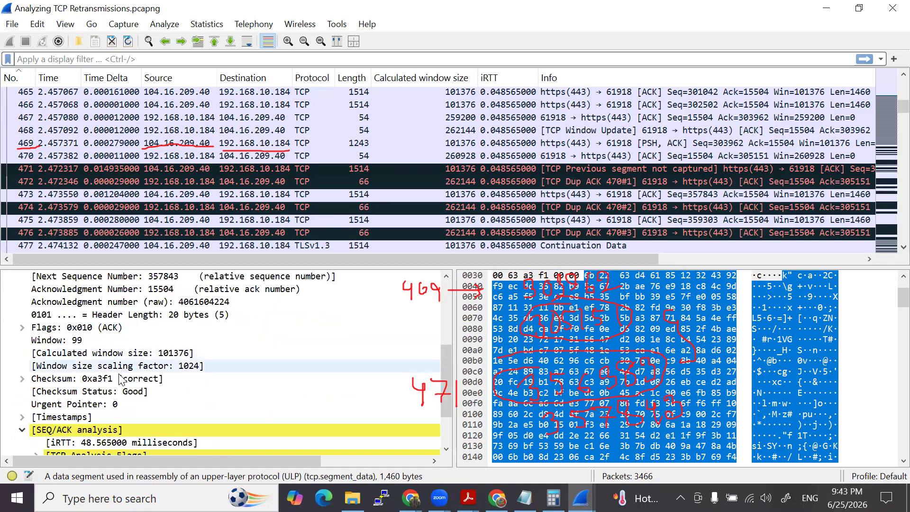
scroll(121, 380, "down", 2)
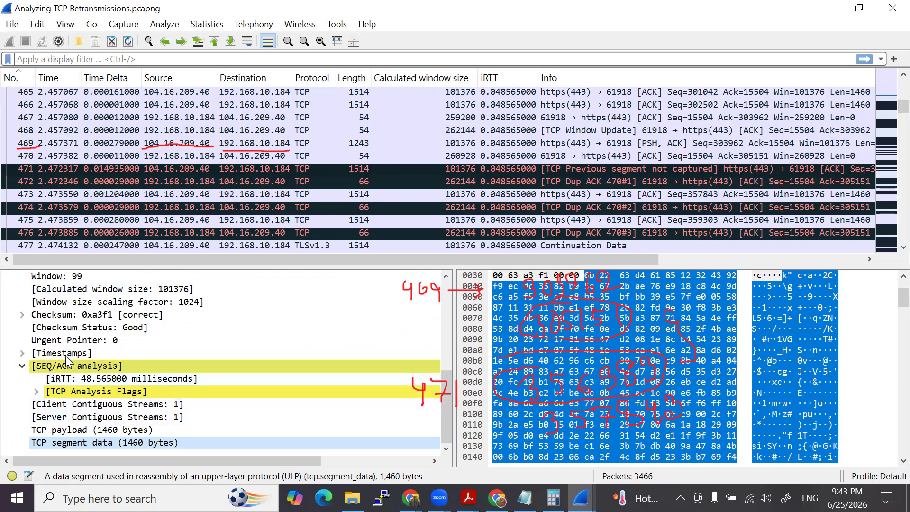
scroll(67, 361, "up", 1)
- Examine the duplicate ACK analysis of packet 472, expand its TCP Options to view the SACK entry, and collapse the SEQ/ACK analysis
left_click(166, 181)
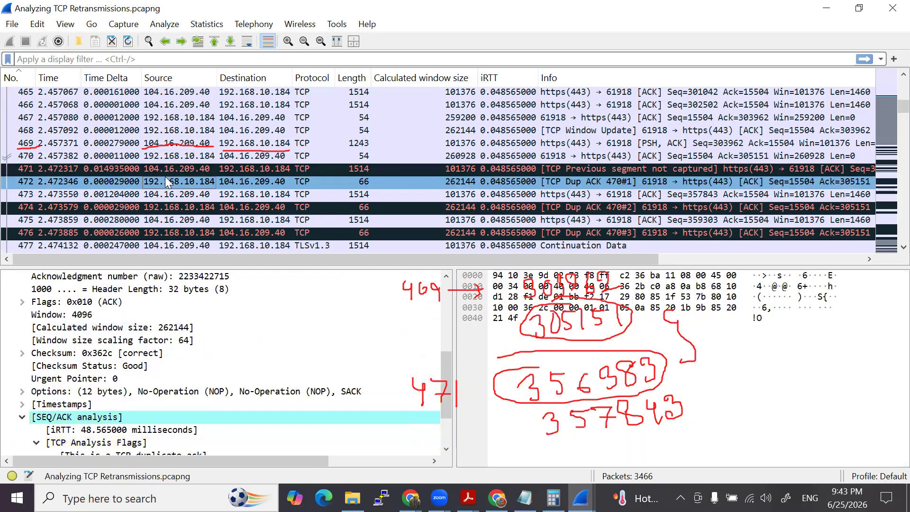
scroll(123, 352, "down", 2)
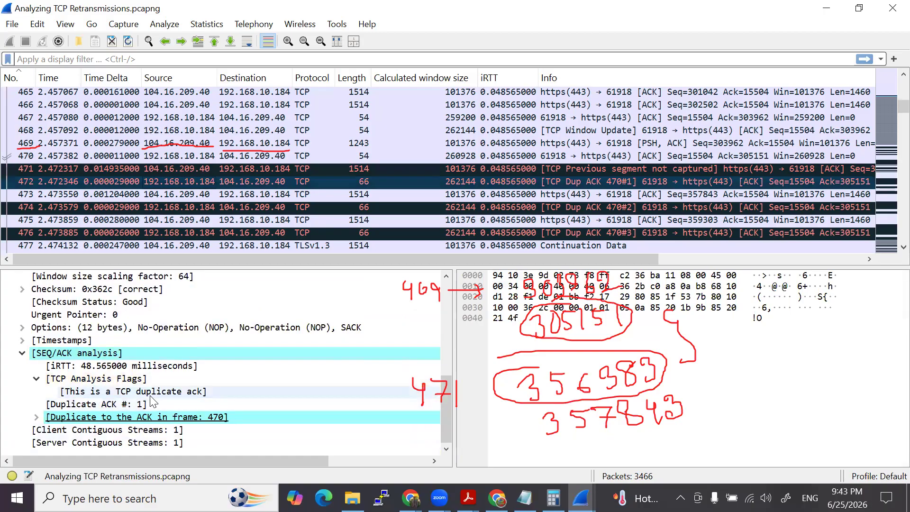
scroll(159, 389, "up", 1)
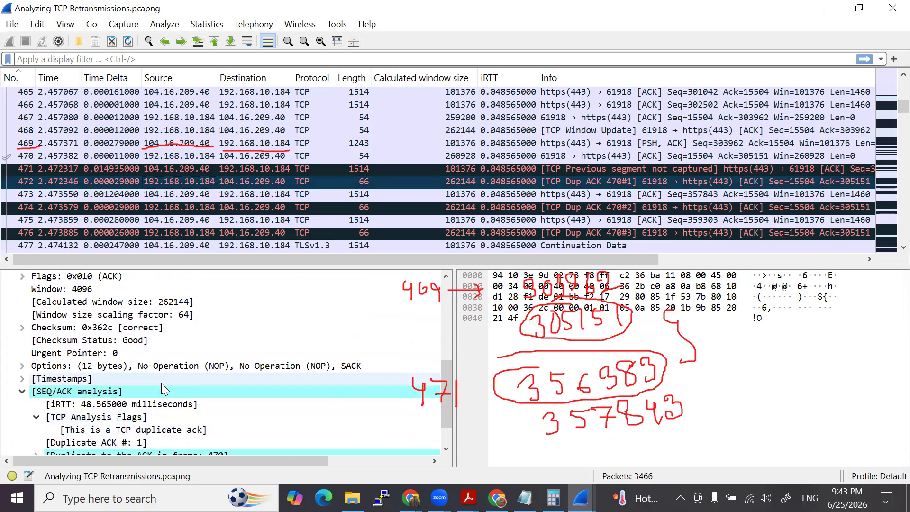
left_click(22, 365)
scroll(57, 355, "down", 1)
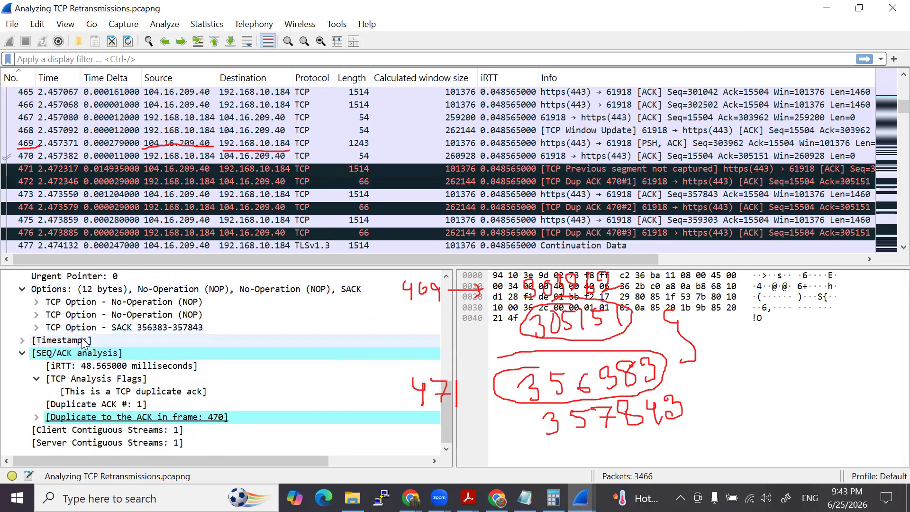
left_click(21, 353)
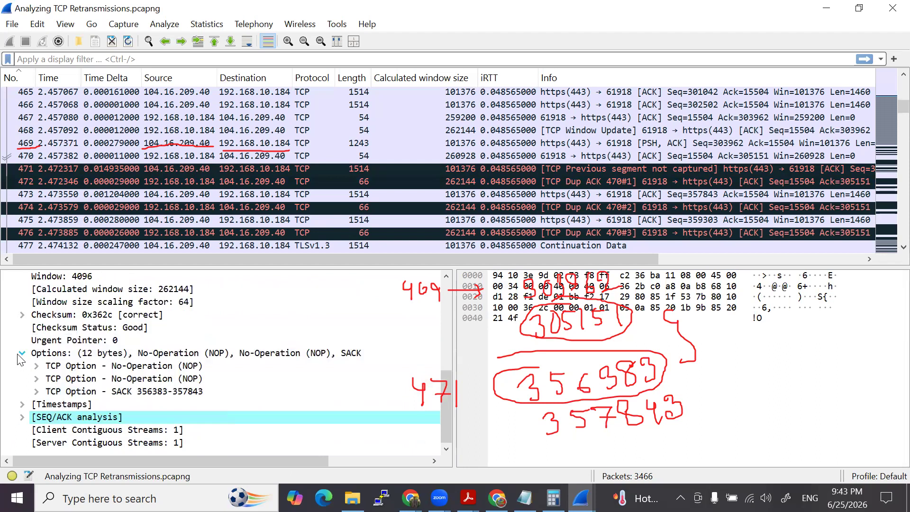
- Go back to packet 471 and review its TCP header fields for comparison with the SACK range of packet 472
left_click(133, 169)
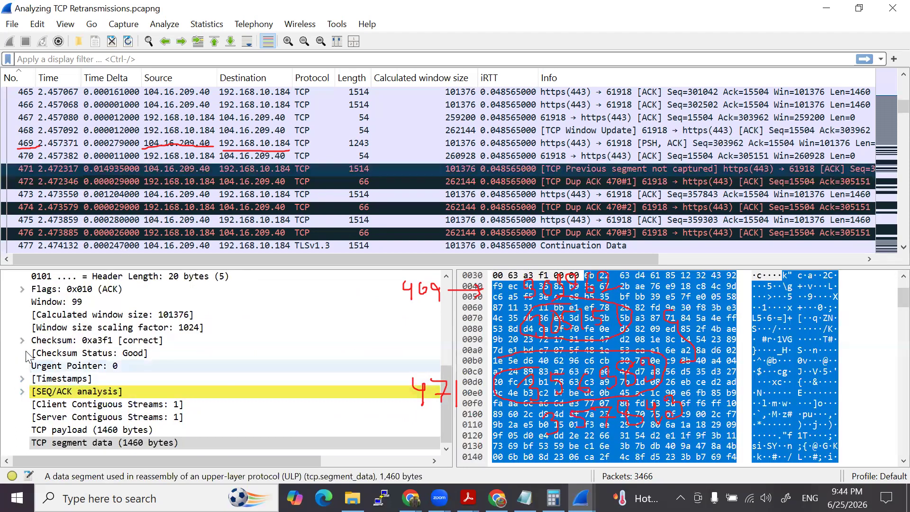
scroll(28, 358, "up", 2)
scroll(48, 366, "up", 2)
scroll(49, 370, "down", 3)
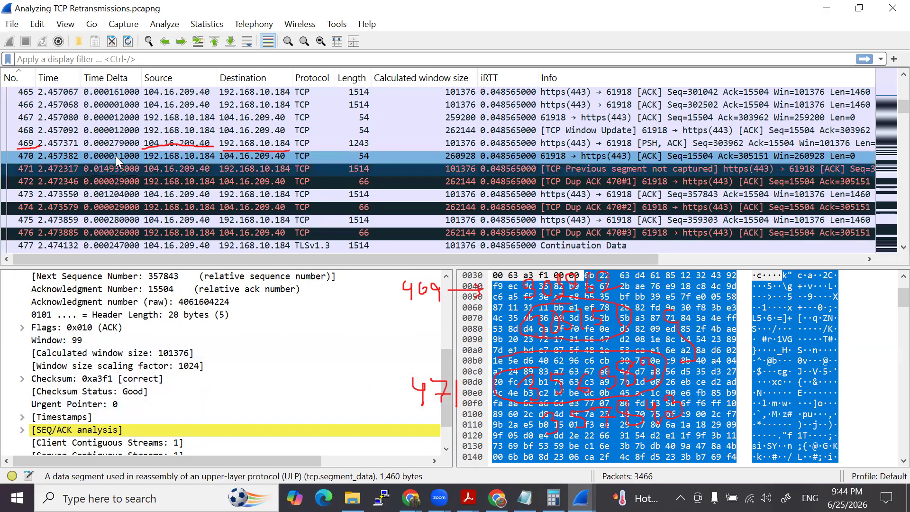
scroll(67, 383, "down", 1)
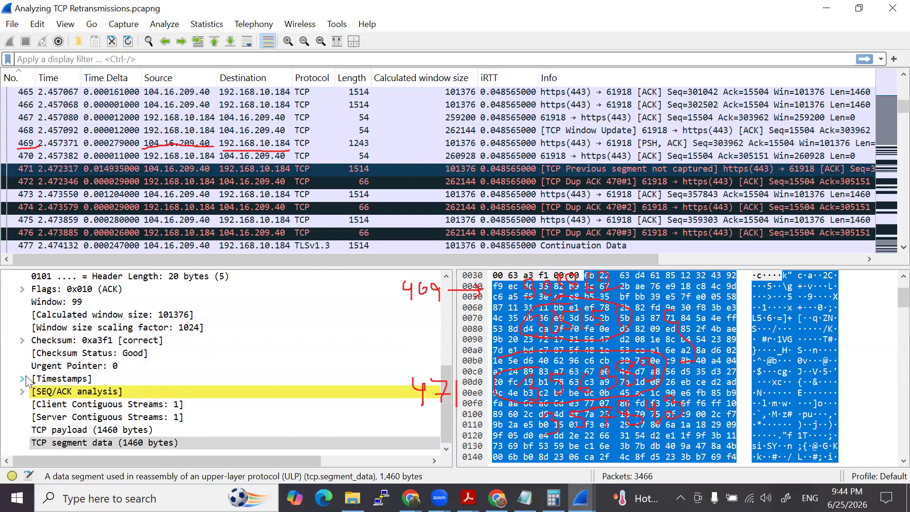
- Select packet 472 and check its acknowledgment number and SACK option
left_click(113, 181)
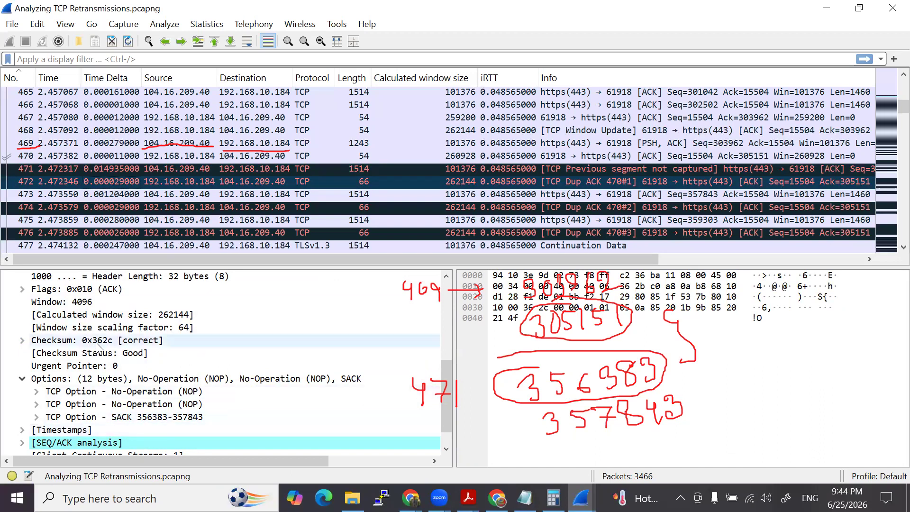
scroll(103, 339, "up", 1)
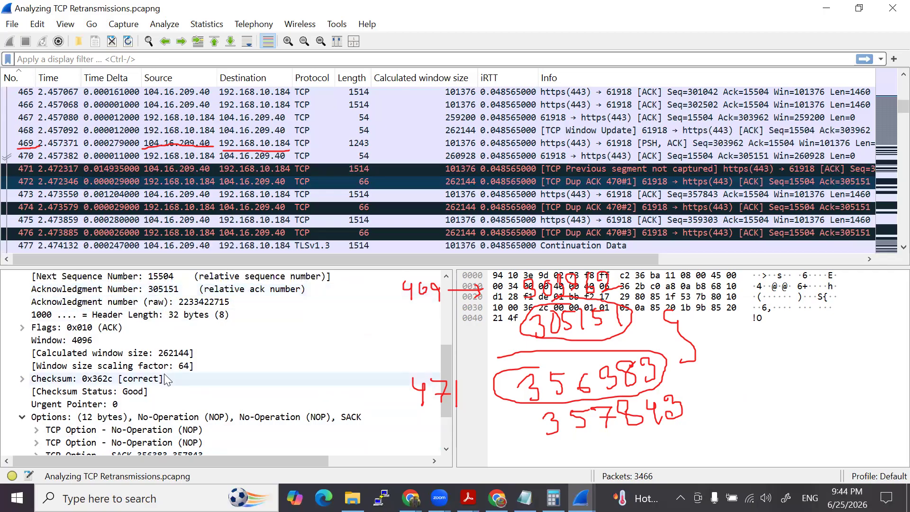
scroll(152, 379, "down", 2)
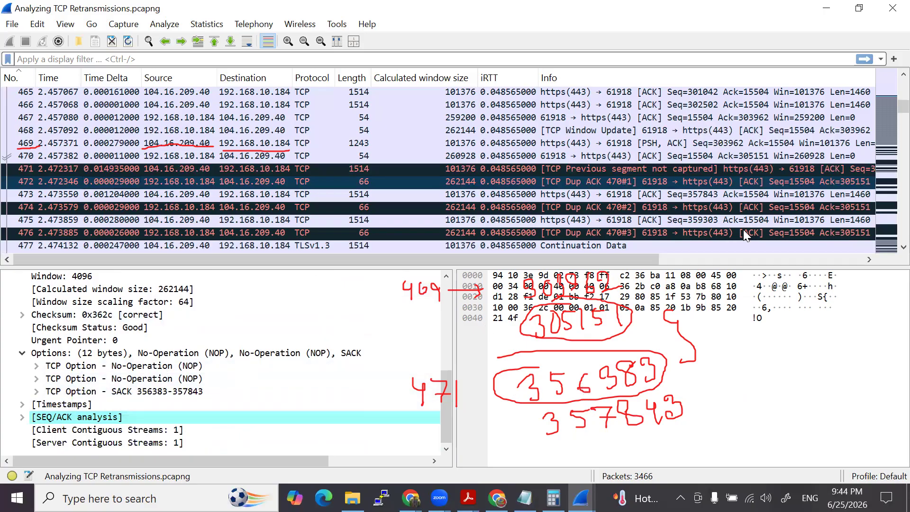
- Clear all handwritten red annotations from the screen and leave the drawing mode
left_click(864, 217)
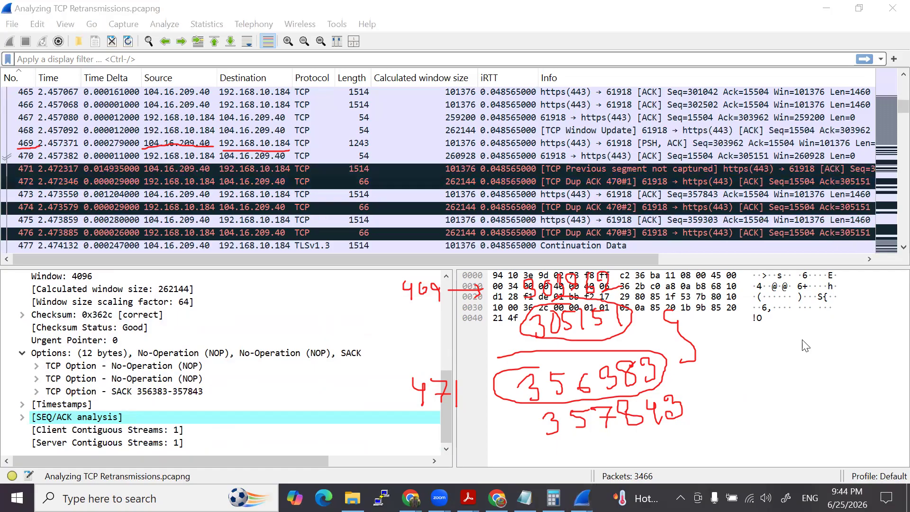
left_click(596, 219)
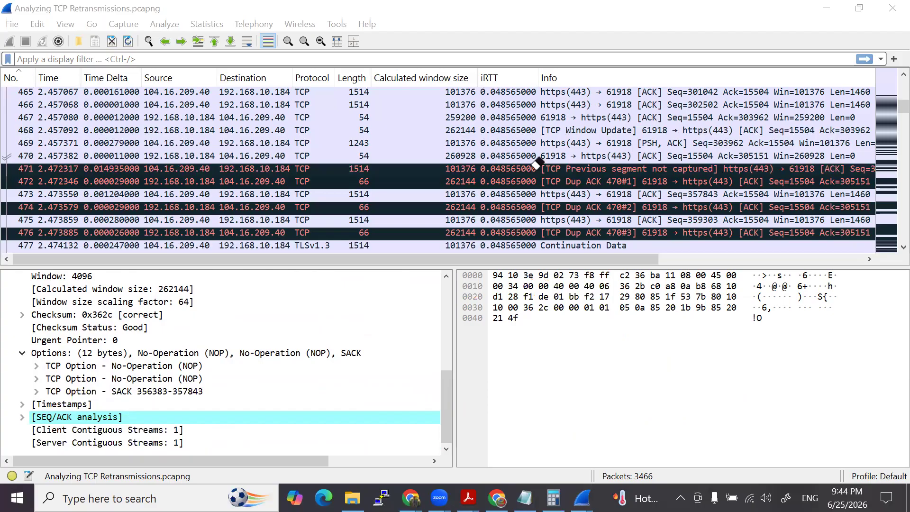
left_click(573, 182)
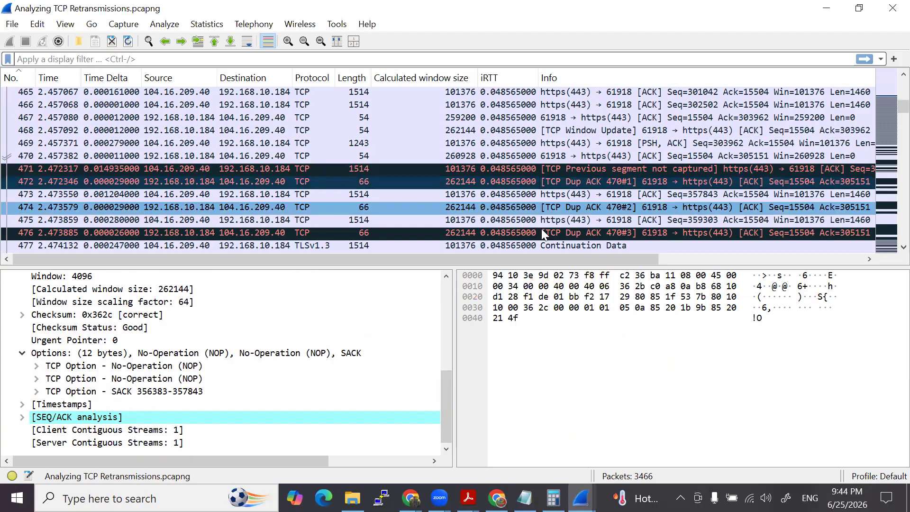
- Compare the acknowledgment numbers of packets 471, 470 and 472 in their TCP details
left_click(629, 169)
scroll(200, 356, "up", 2)
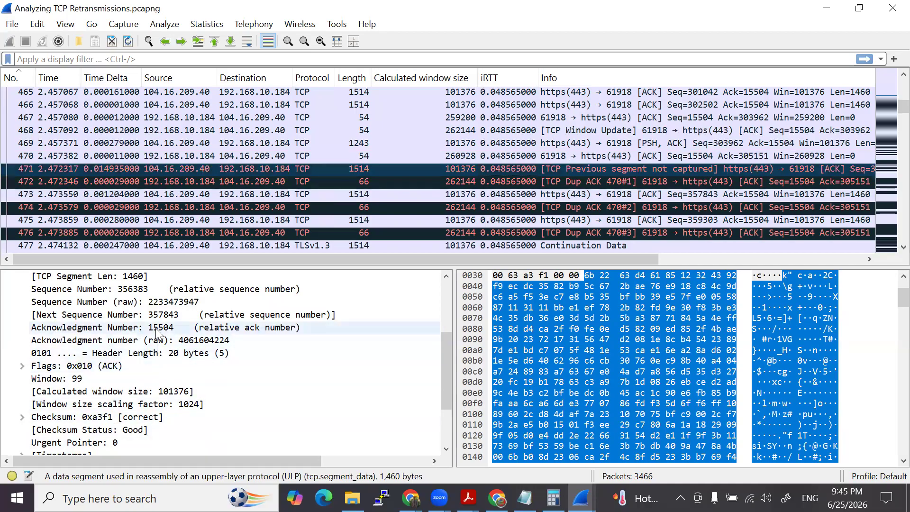
left_click(248, 156)
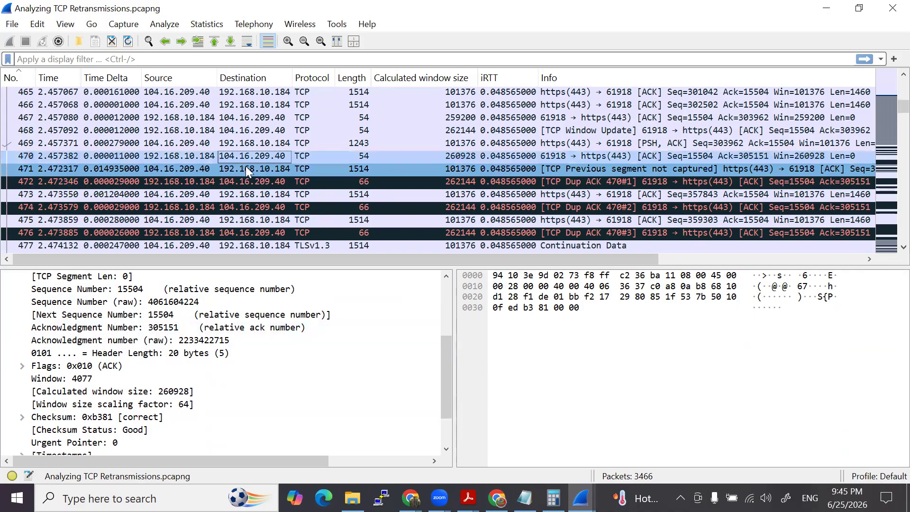
left_click(246, 185)
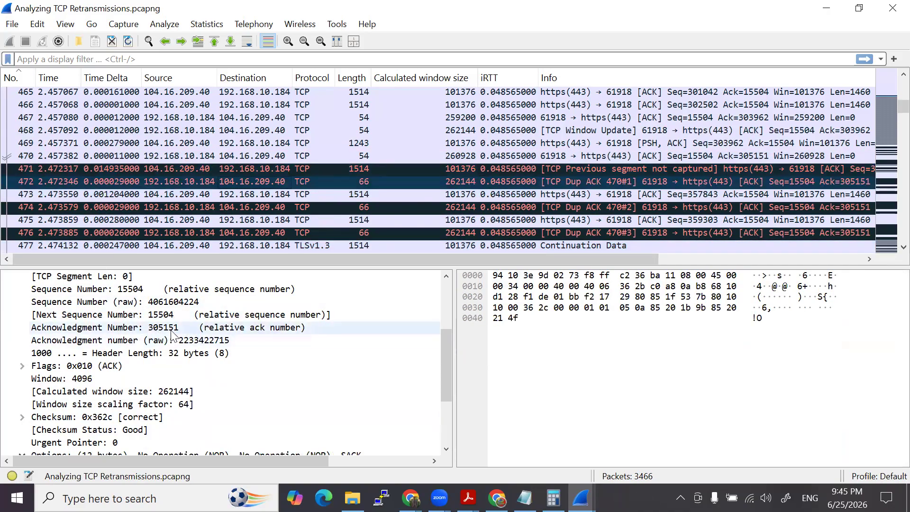
left_click(249, 154)
left_click(253, 181)
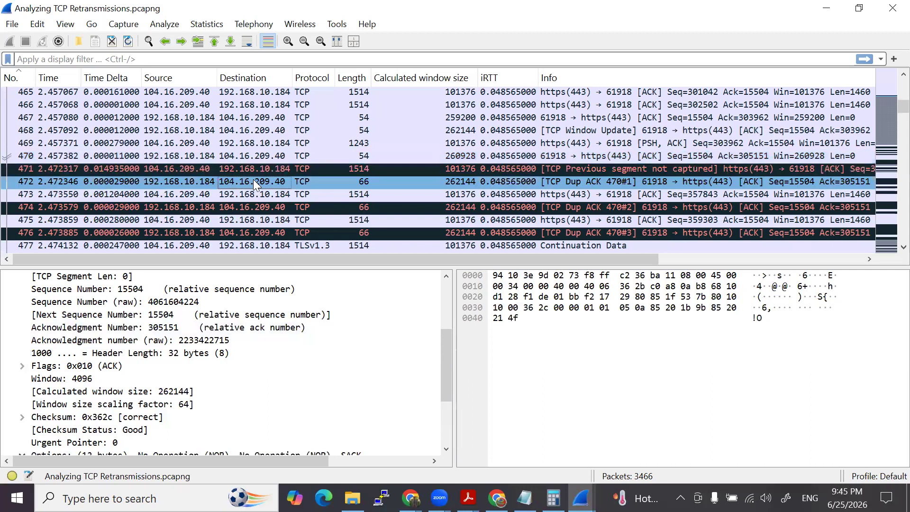
- Reselect packet 471 and recheck its sequence and acknowledgment numbers
left_click(259, 169)
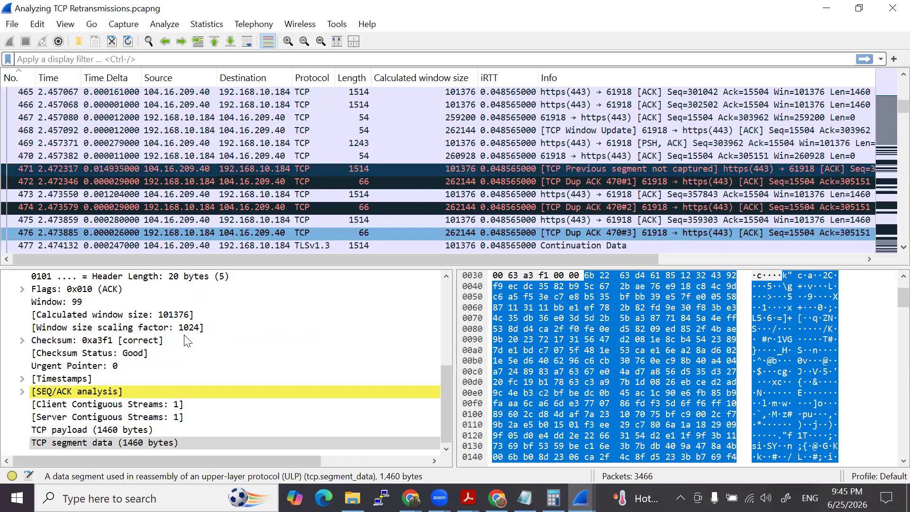
scroll(163, 362, "up", 2)
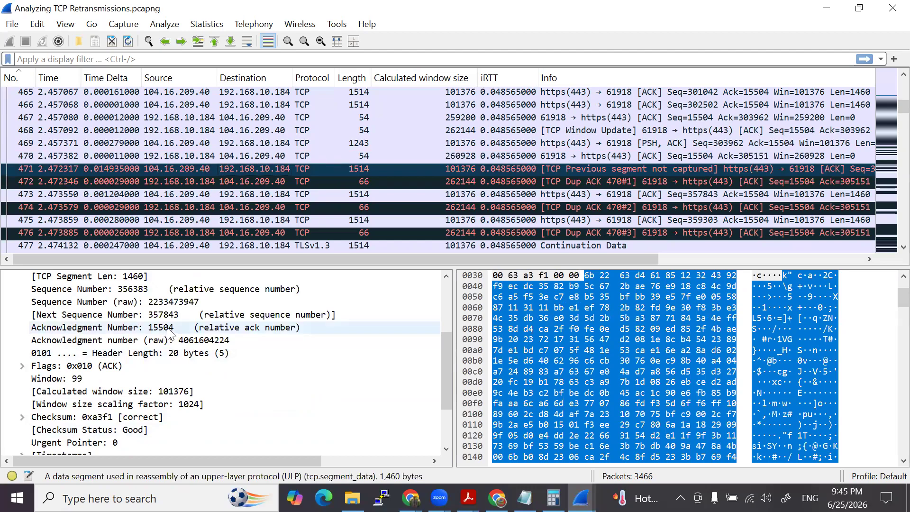
scroll(167, 333, "down", 2)
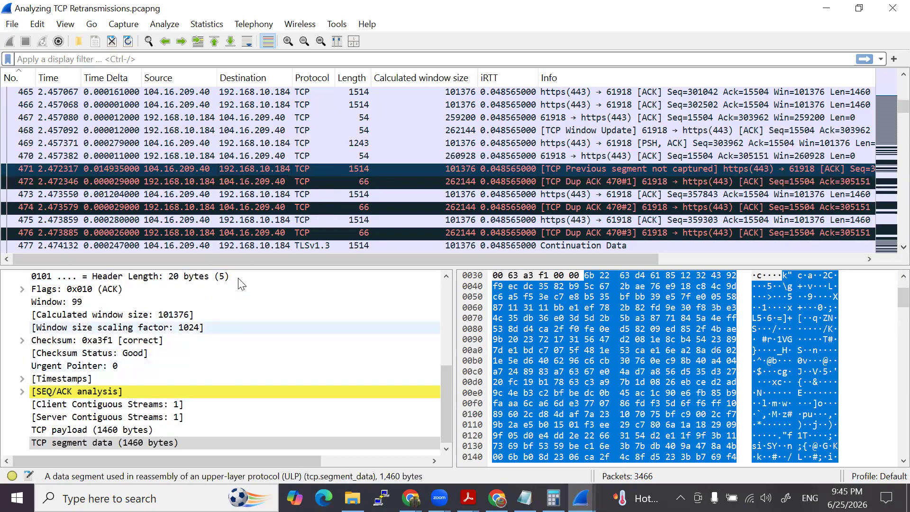
- Bring up the Capture File Properties window and highlight question 6 about the bytes not captured between packets 469 and 471
mouse_move(581, 498)
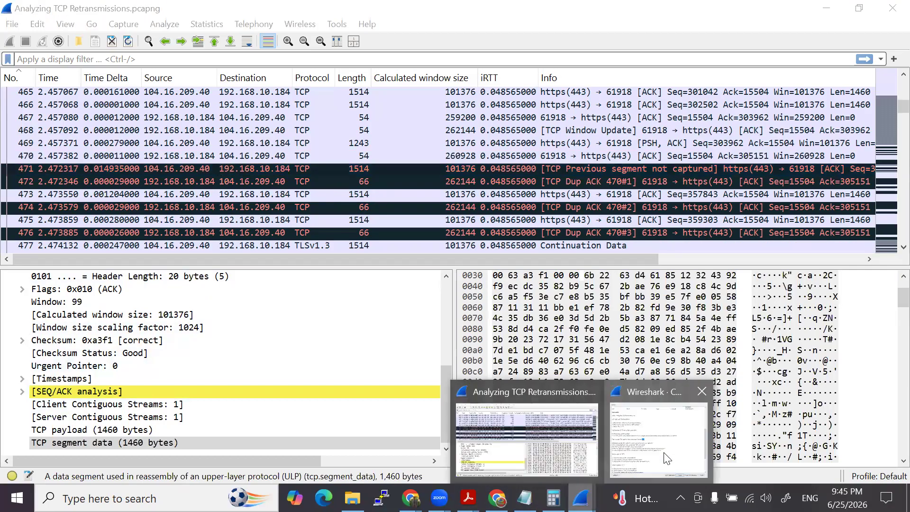
left_click(650, 430)
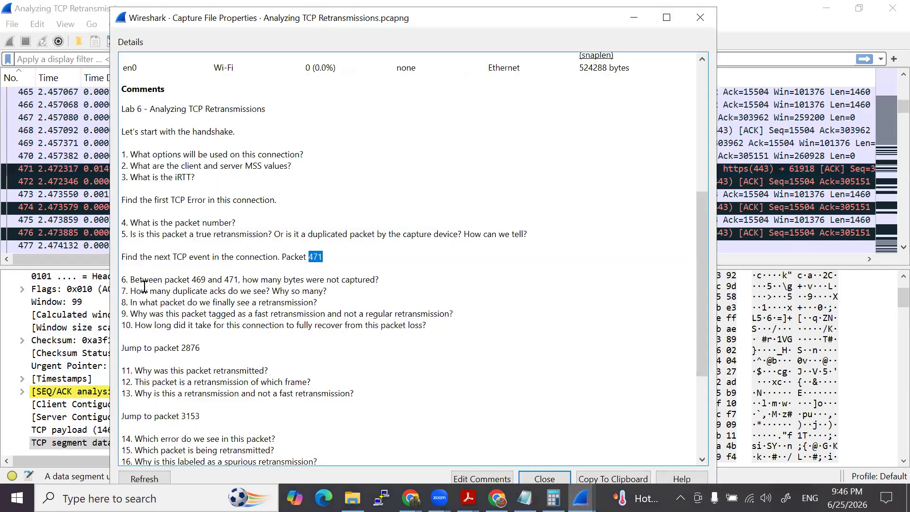
left_click_drag(134, 280, 209, 280)
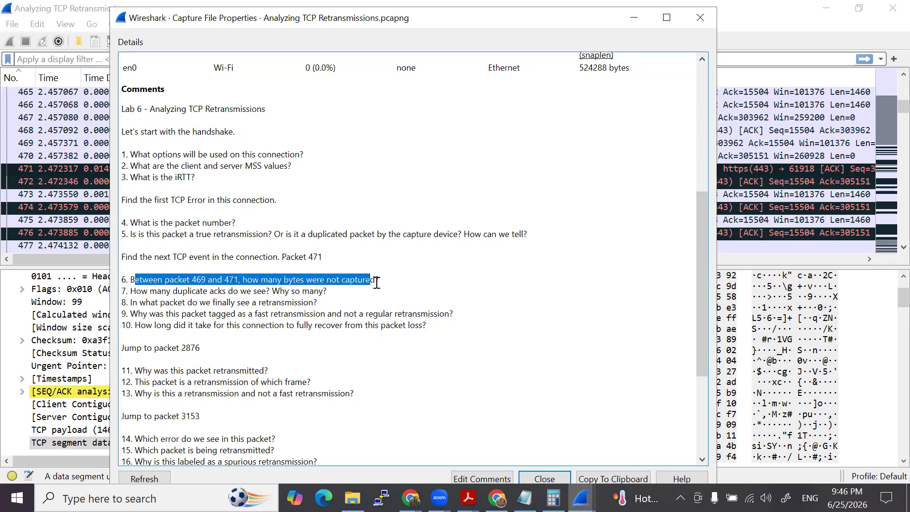
- Highlight question 7 about the duplicate ACKs in the capture comments, and return to packet 472 in the packet list
left_click_drag(131, 294, 238, 291)
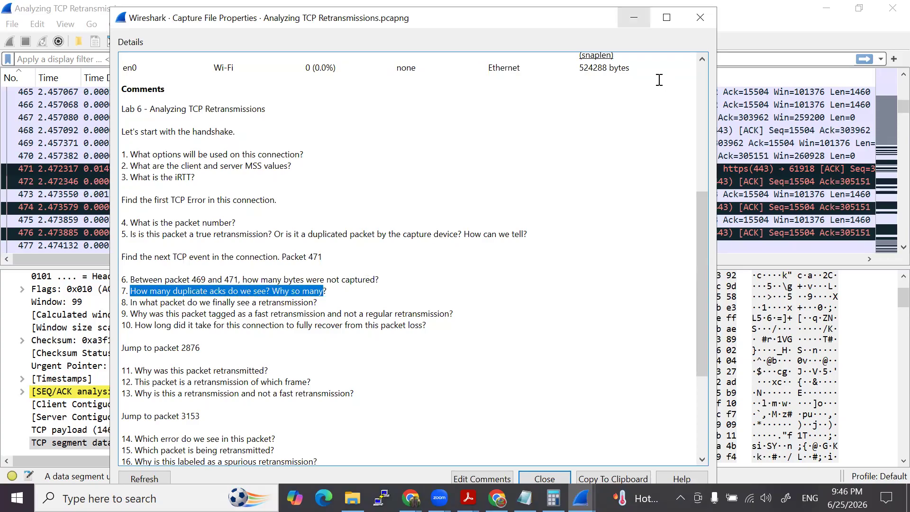
left_click(701, 17)
left_click(556, 181)
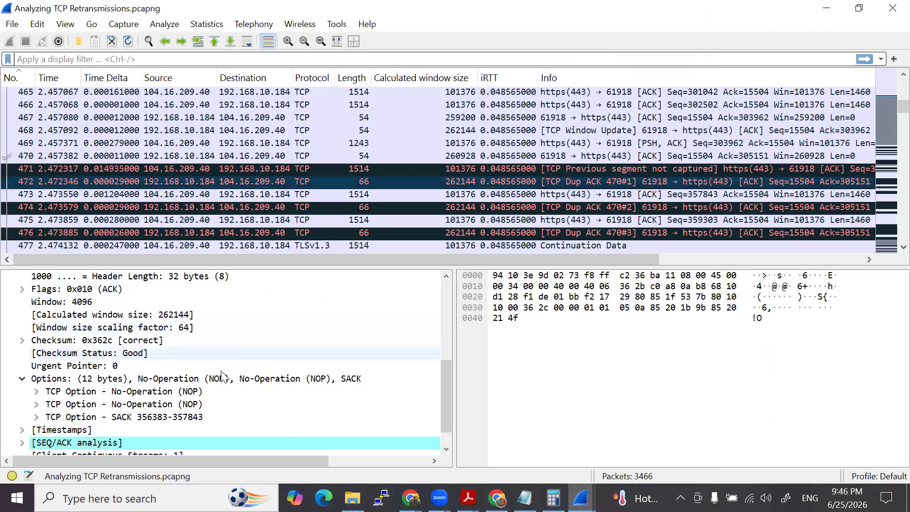
- Look through packet 472's TCP options and the duplicate ACKs listed in the packets after it
scroll(208, 372, "down", 1)
left_click(571, 207)
scroll(571, 203, "down", 7)
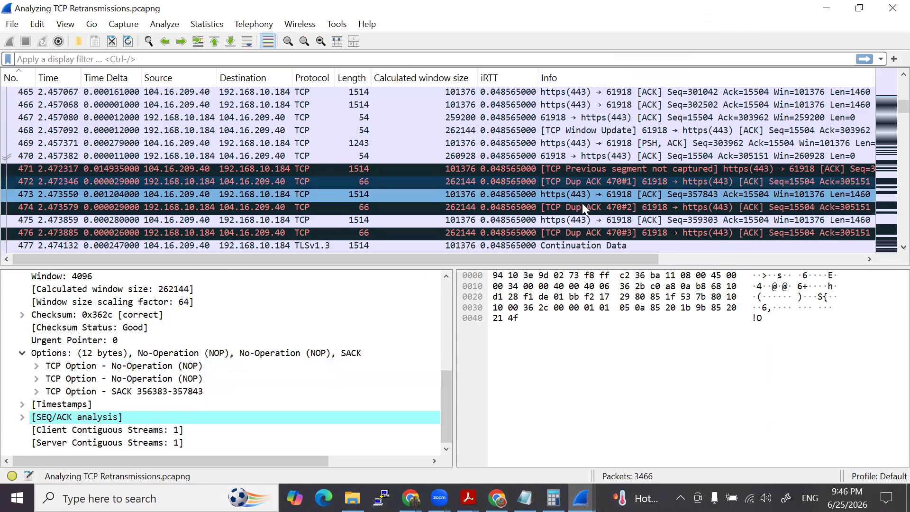
scroll(562, 209, "up", 6)
scroll(564, 204, "down", 20)
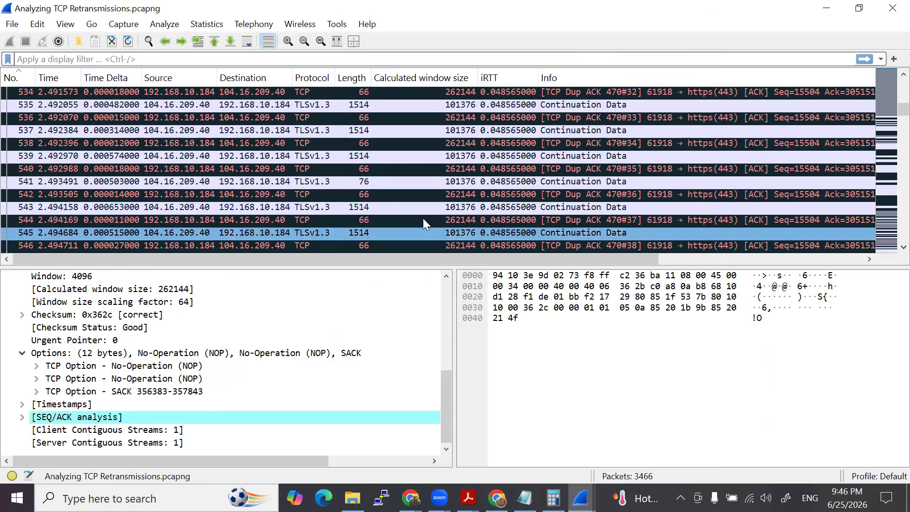
scroll(403, 217, "up", 5)
scroll(162, 374, "up", 3)
scroll(160, 374, "down", 3)
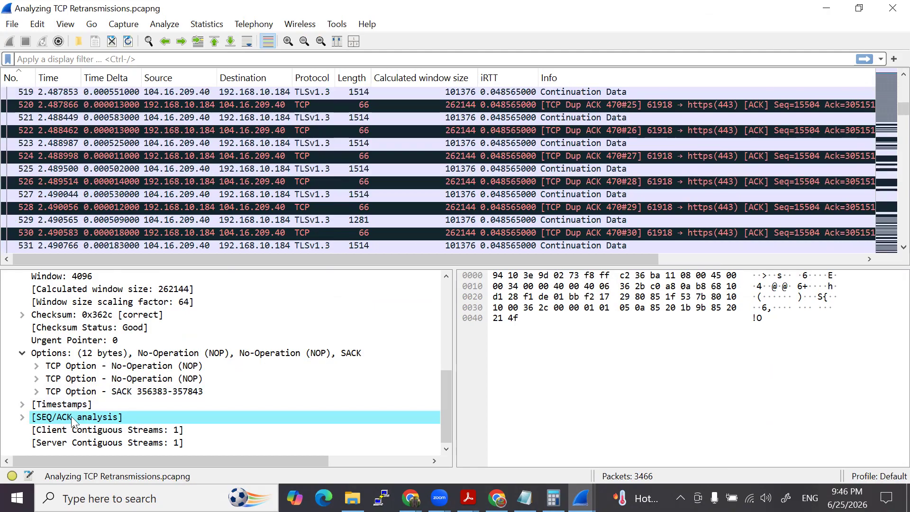
- Expand packet 472's SEQ/ACK analysis and apply its Duplicate ACK number as the display filter tcp.analysis.duplicate_ack_num == 1
left_click(90, 417)
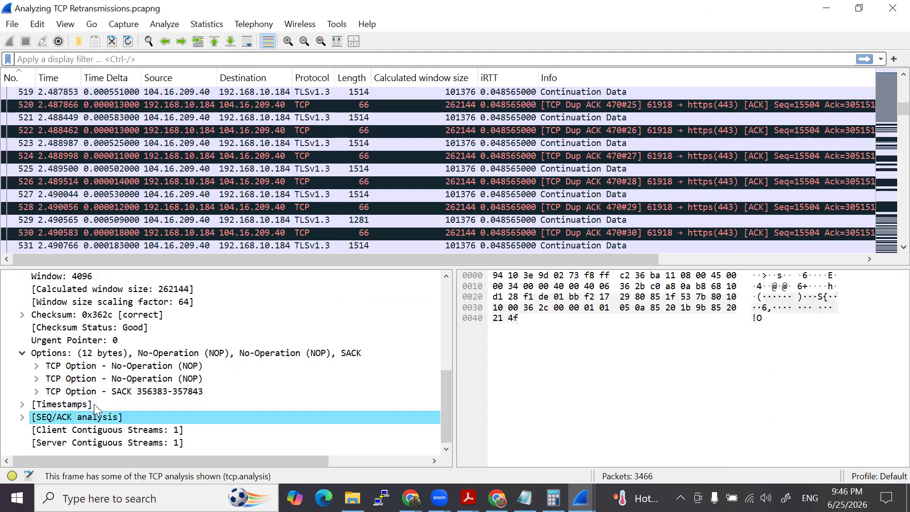
left_click(22, 417)
scroll(117, 419, "down", 2)
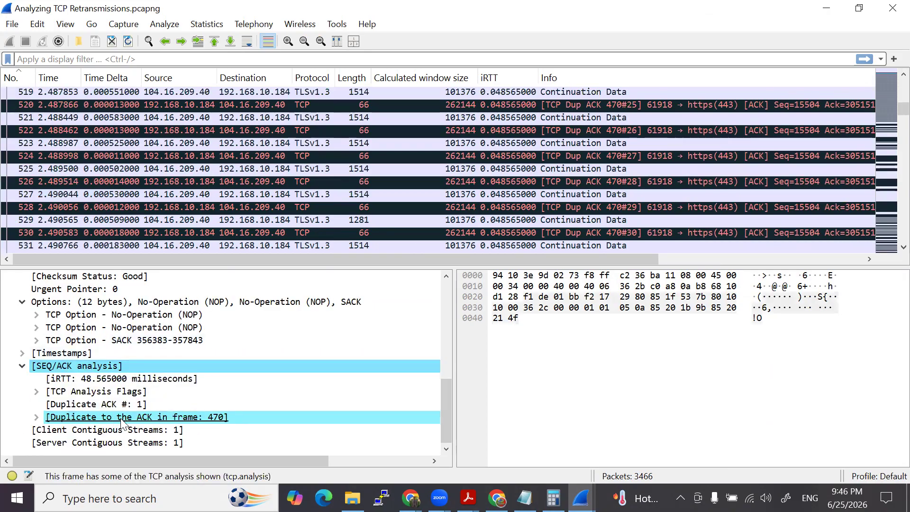
right_click(99, 403)
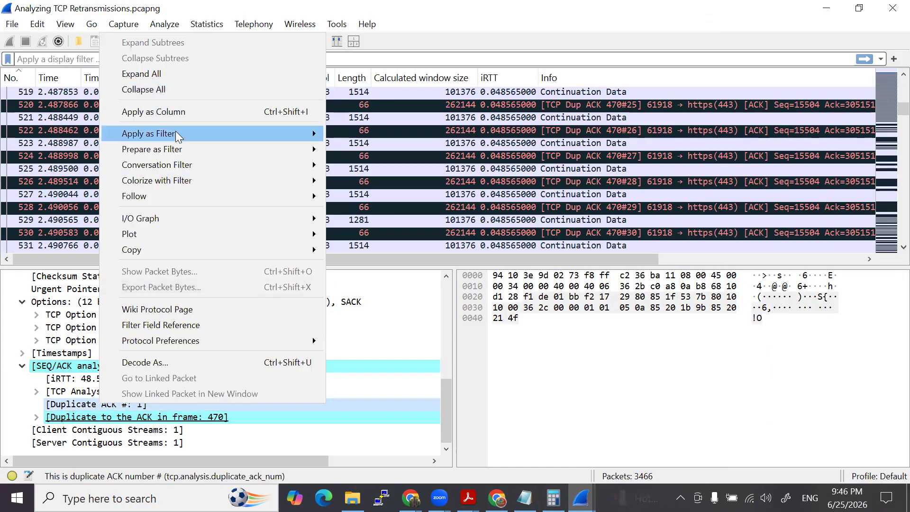
mouse_move(176, 134)
left_click(372, 157)
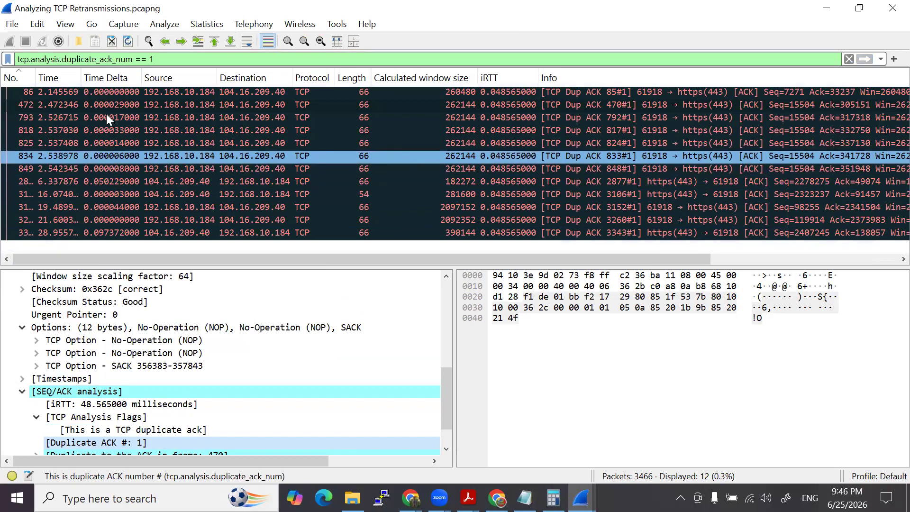
- Review the filtered first duplicate ACKs and clear the display filter
left_click(605, 126)
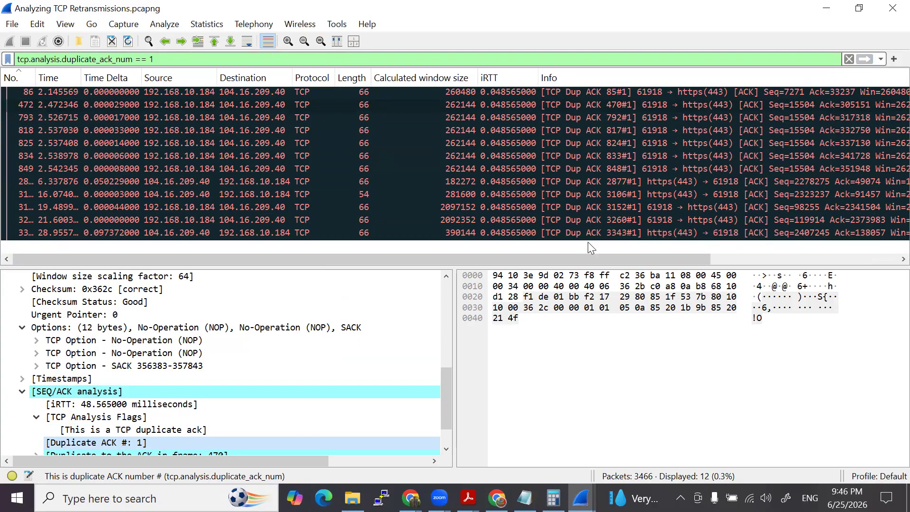
left_click(536, 296)
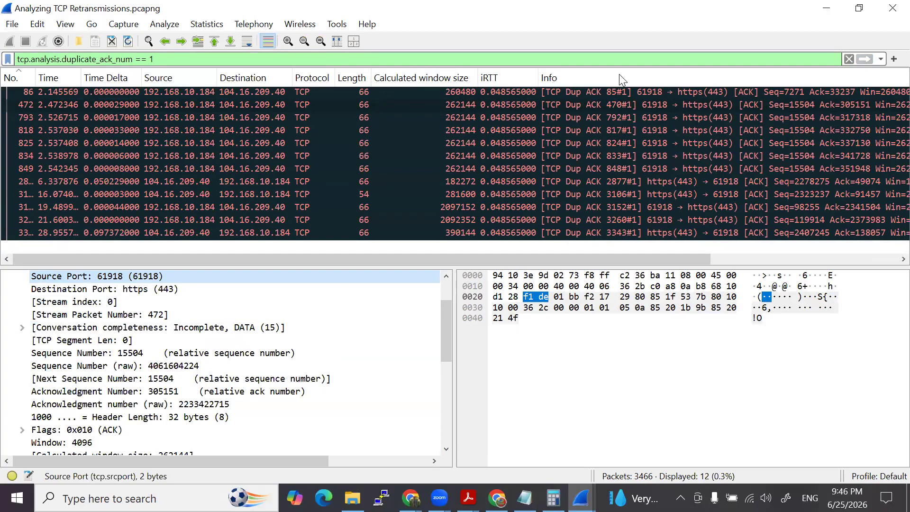
left_click(849, 59)
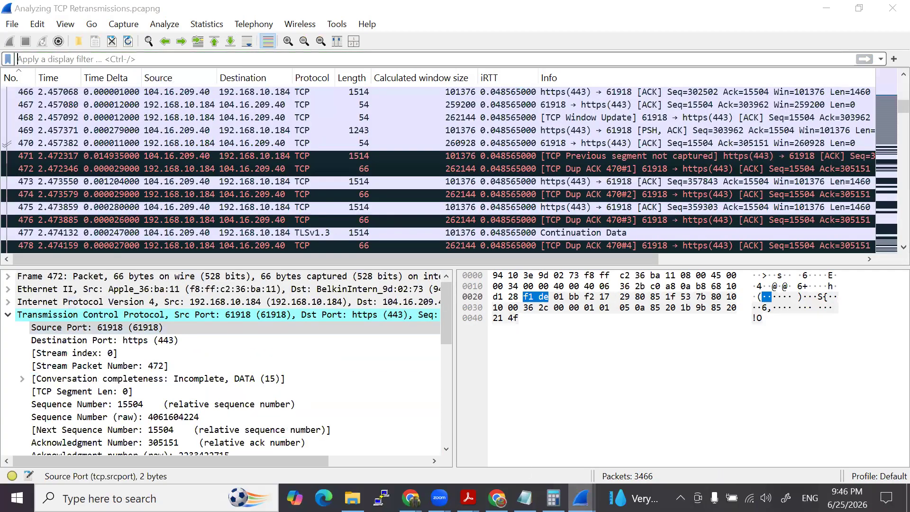
- Bring up the Capture File Properties comments to reread question 7, and return to the packet list
mouse_move(581, 498)
left_click(645, 455)
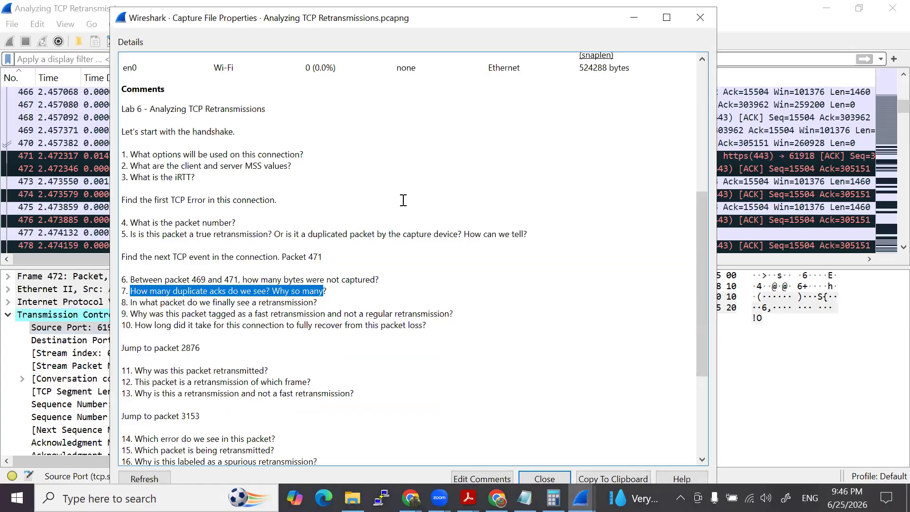
key("alt+Tab")
- Follow the duplicate ACKs of packet 470 down to packet 526 and inspect its acknowledgment number
scroll(443, 195, "down", 4)
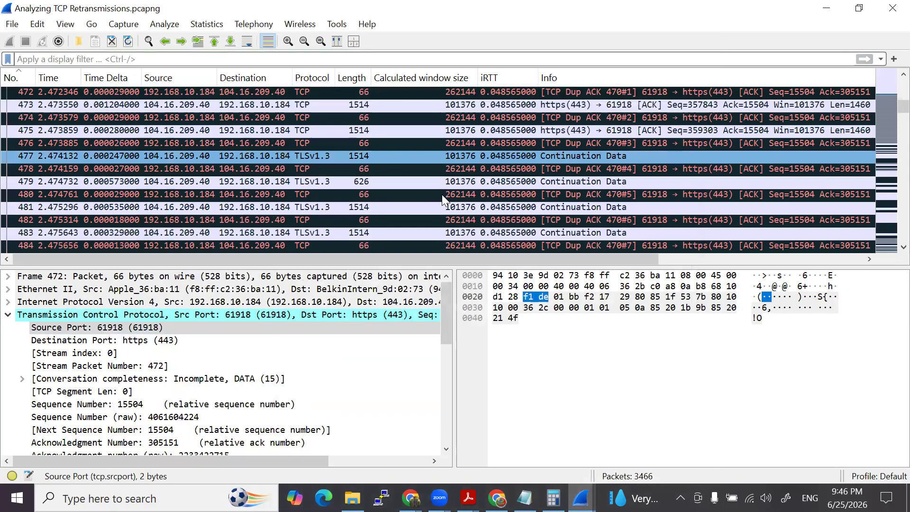
scroll(443, 194, "down", 2)
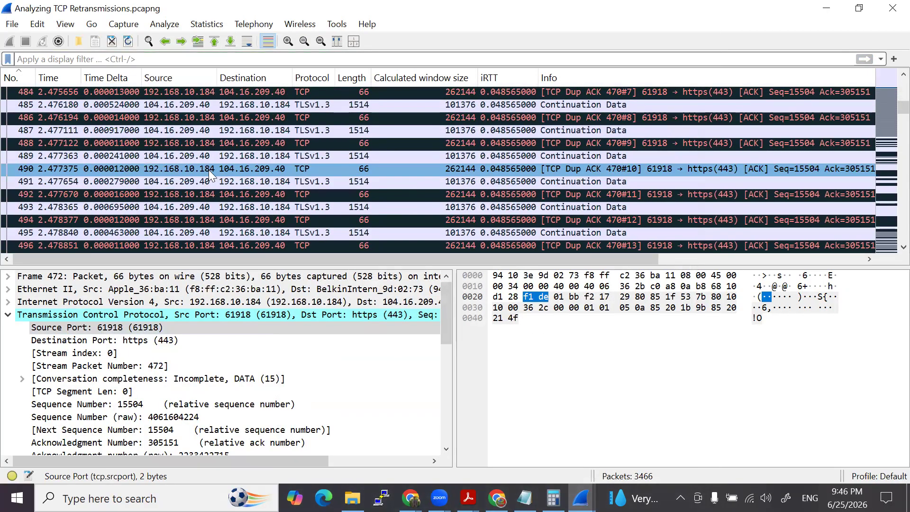
scroll(495, 188, "down", 6)
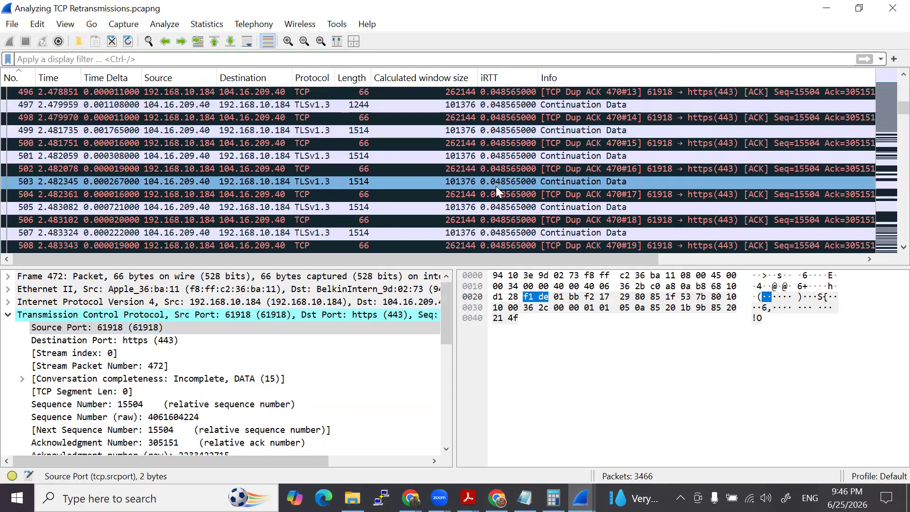
scroll(498, 185, "down", 6)
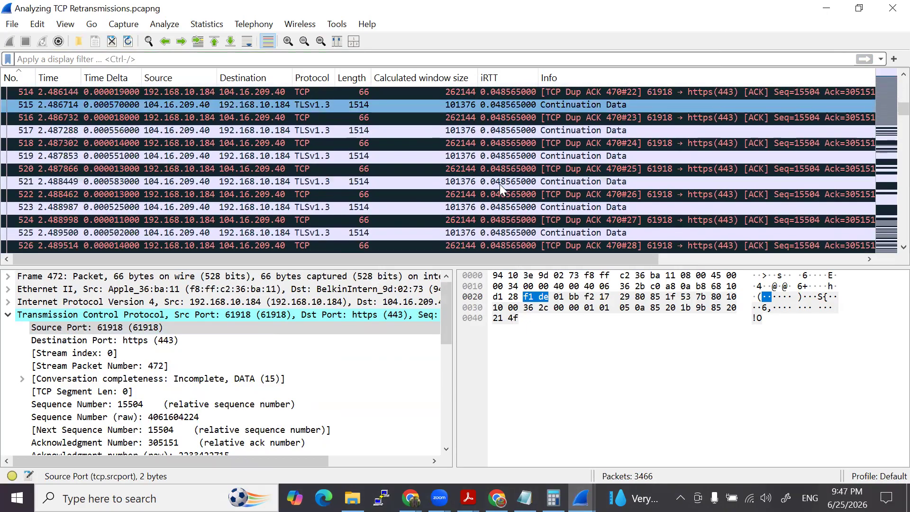
left_click(550, 169)
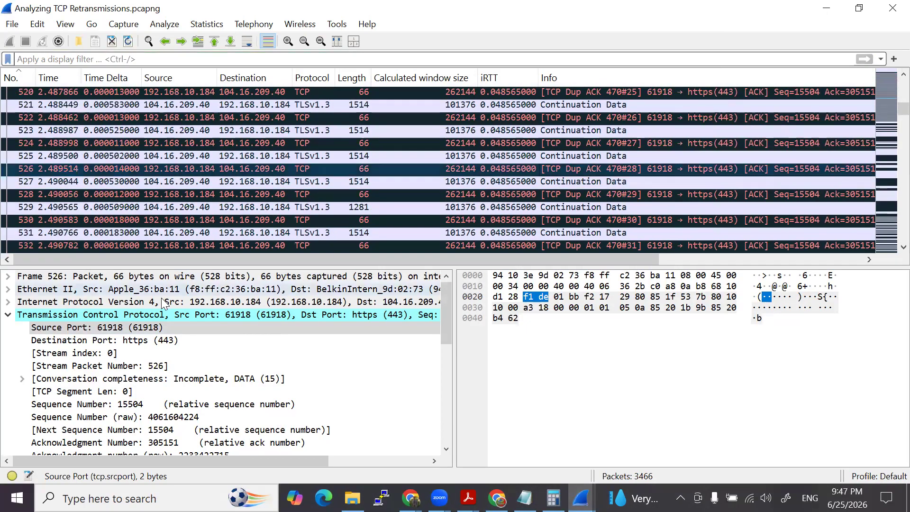
scroll(175, 404, "down", 2)
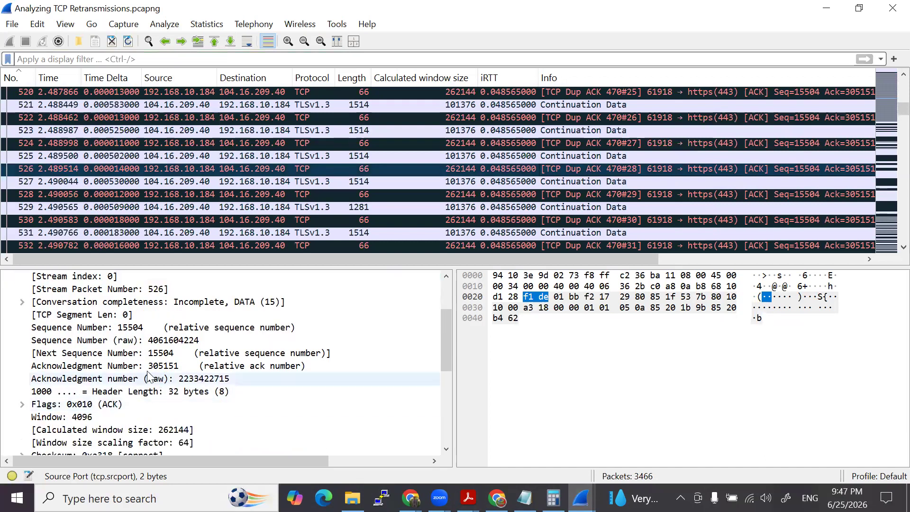
left_click(162, 368)
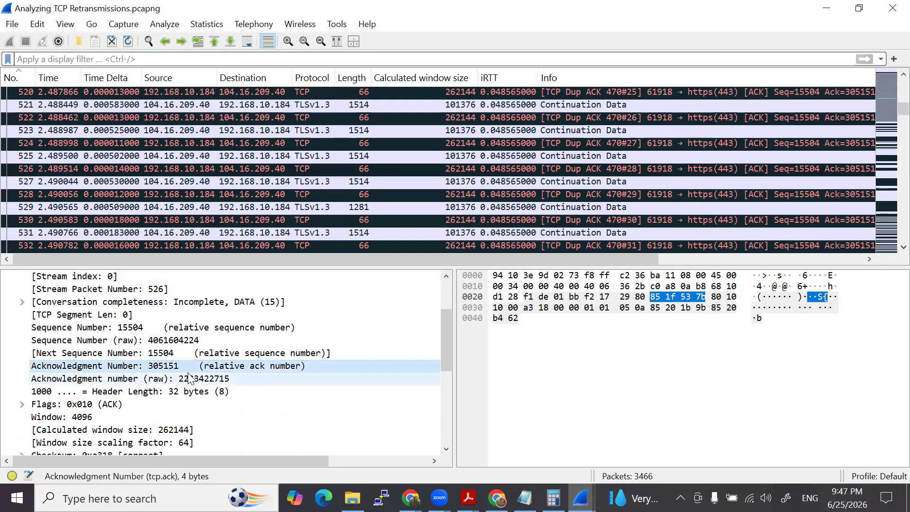
- Continue through the duplicate ACKs and check the acknowledgment numbers of packets 582 and 632
scroll(494, 202, "down", 7)
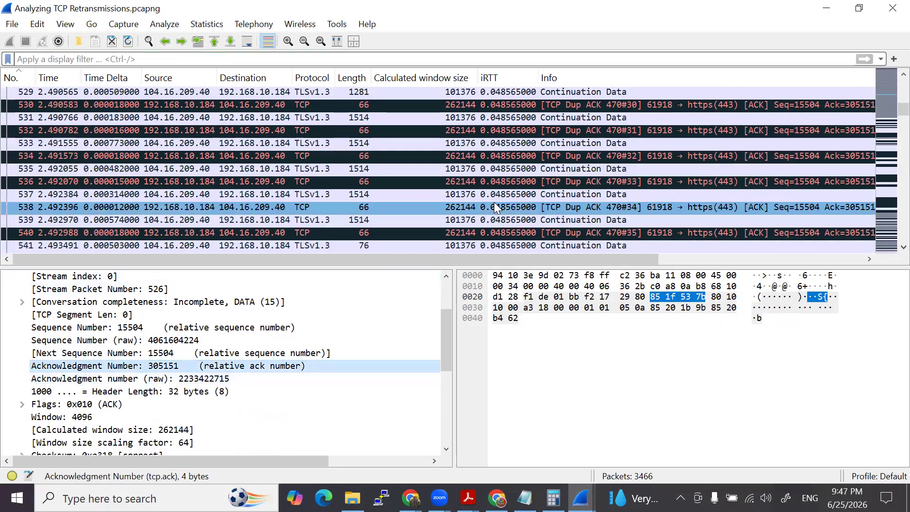
scroll(499, 202, "down", 9)
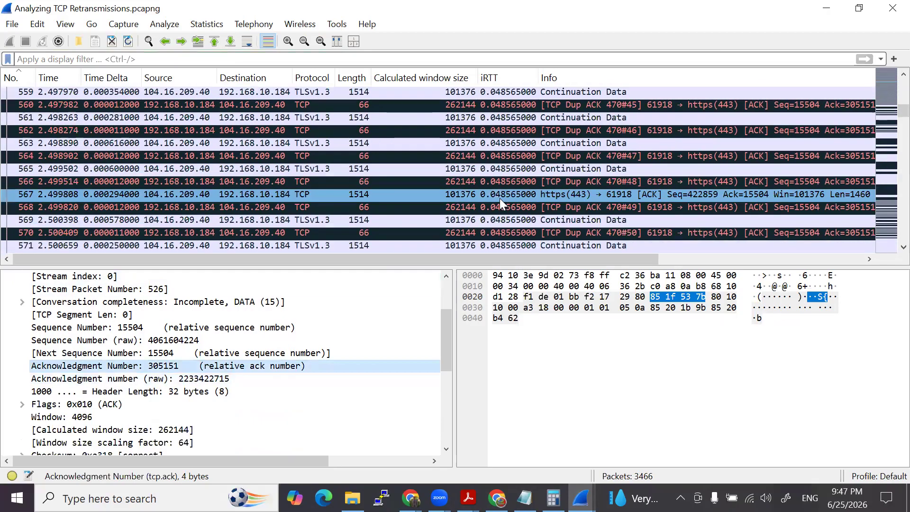
scroll(562, 198, "down", 2)
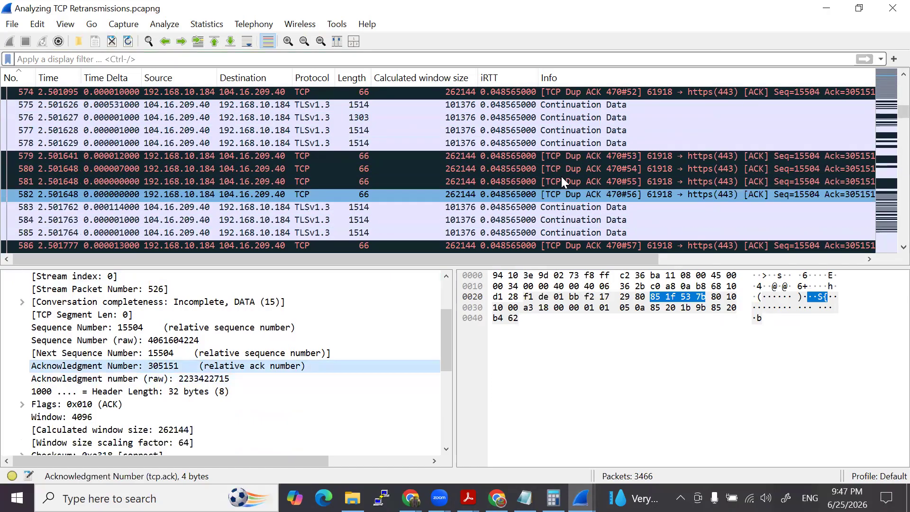
left_click(549, 197)
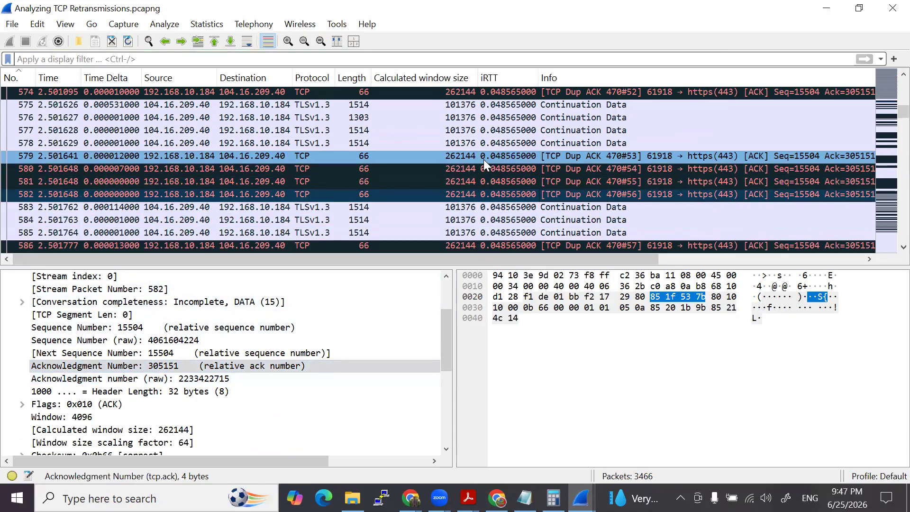
scroll(477, 201, "down", 6)
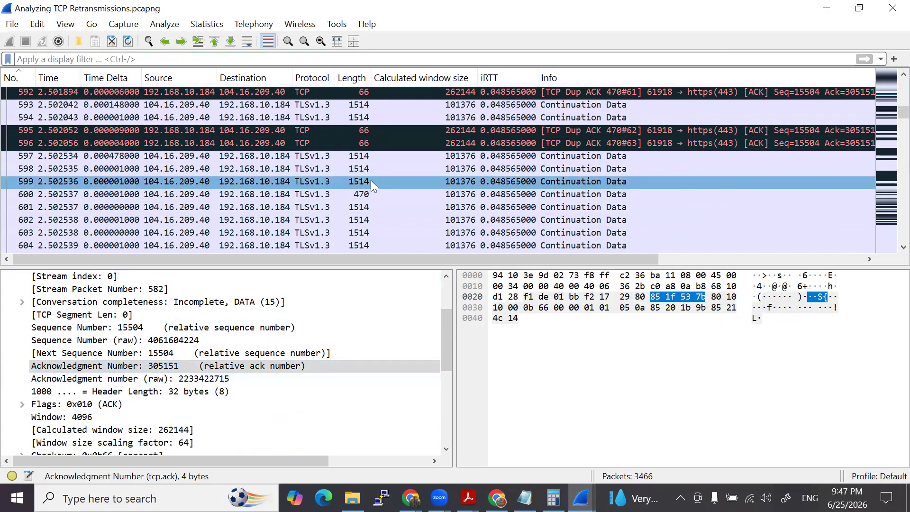
scroll(371, 185, "down", 9)
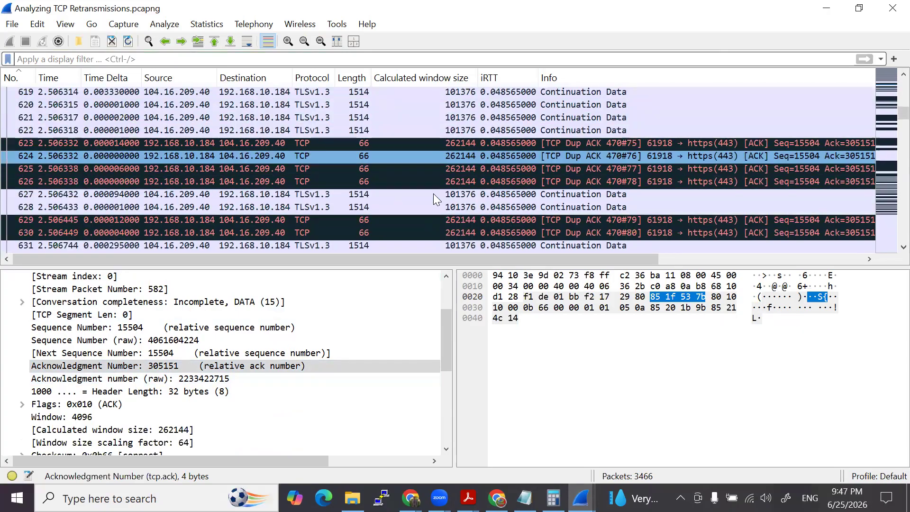
scroll(434, 194, "down", 2)
left_click(489, 181)
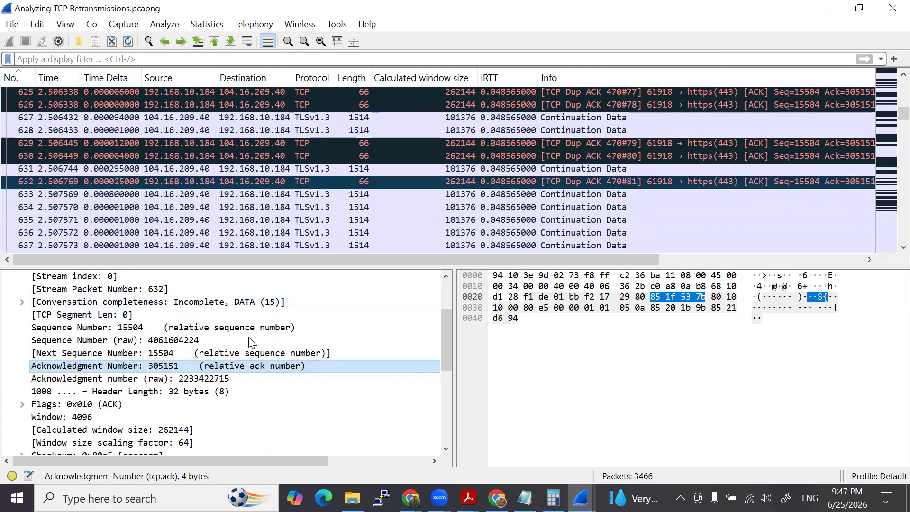
- Move on through the duplicate ACKs to packets 658 and 666 and check their acknowledgment numbers
scroll(382, 202, "down", 4)
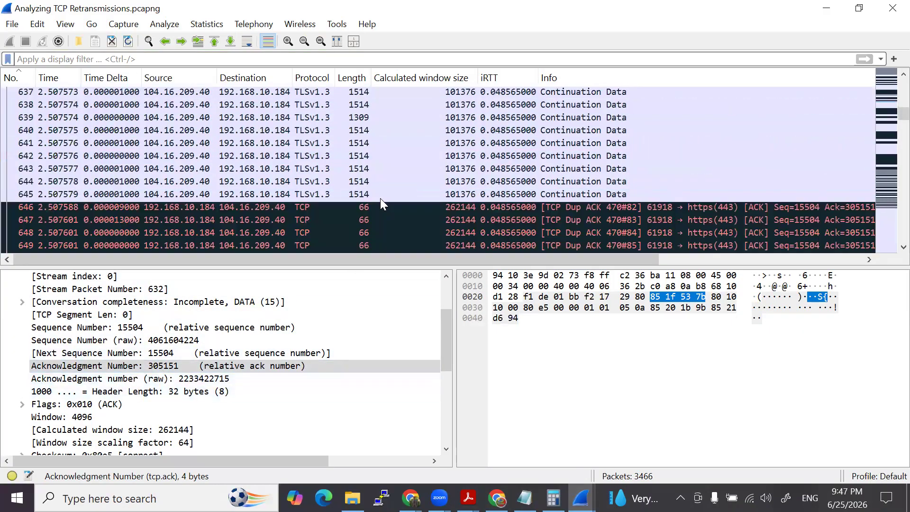
scroll(377, 197, "down", 2)
scroll(426, 193, "down", 2)
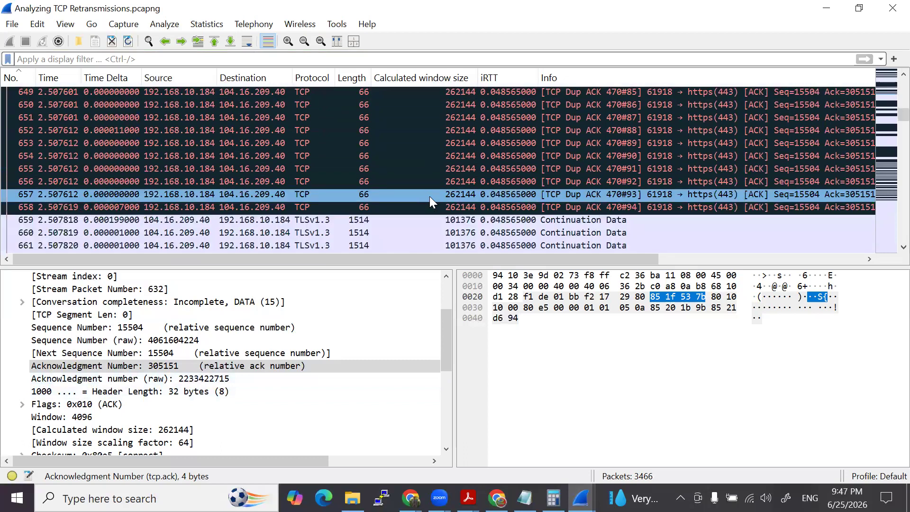
scroll(612, 166, "down", 2)
left_click(579, 129)
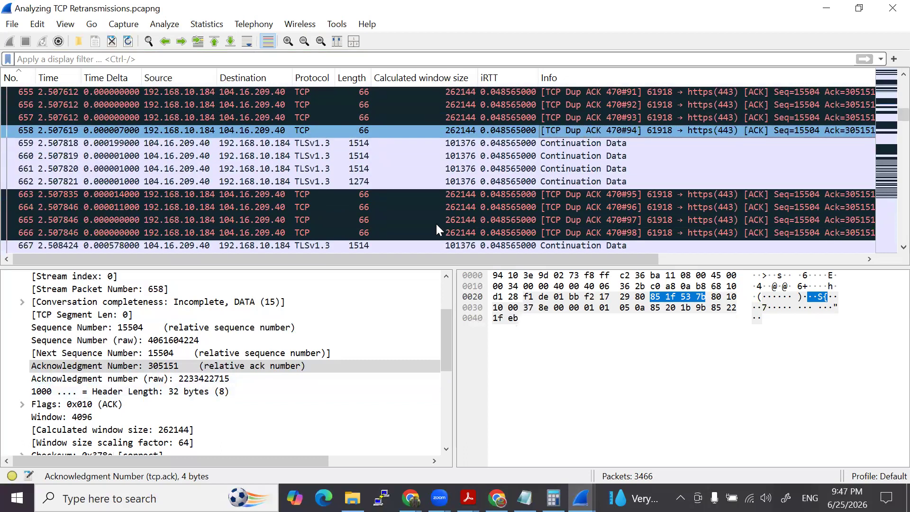
scroll(533, 208, "down", 2)
left_click(532, 155)
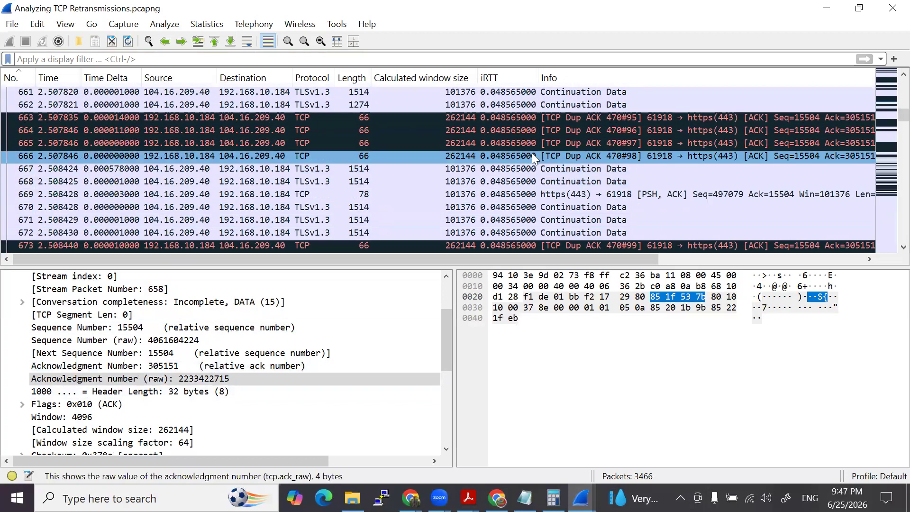
- Select duplicate ACK packet 678 and inspect its TCP acknowledgment details
scroll(522, 199, "down", 3)
left_click(531, 195)
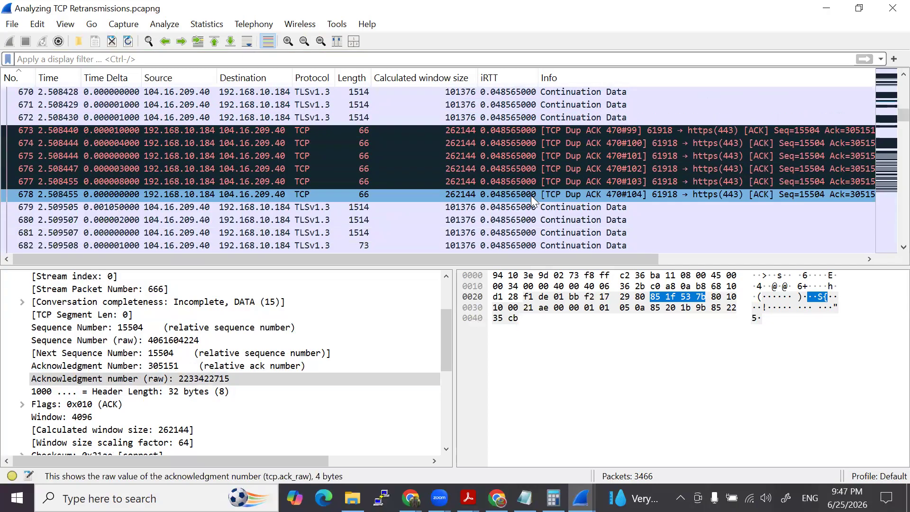
left_click(521, 207)
left_click(462, 237)
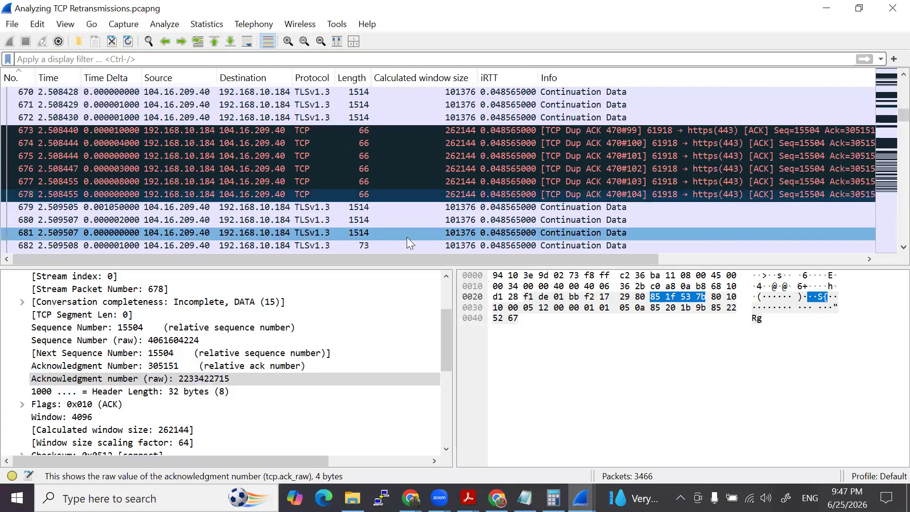
left_click(569, 194)
- Follow the duplicate ACKs of packet 470 down to packet 774 and inspect its acknowledgment number
scroll(531, 199, "down", 2)
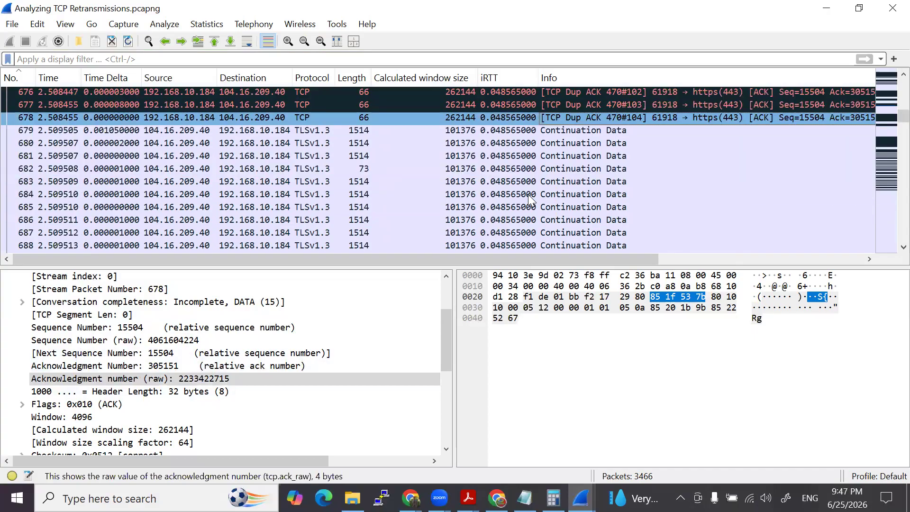
scroll(531, 195, "down", 4)
scroll(561, 191, "down", 5)
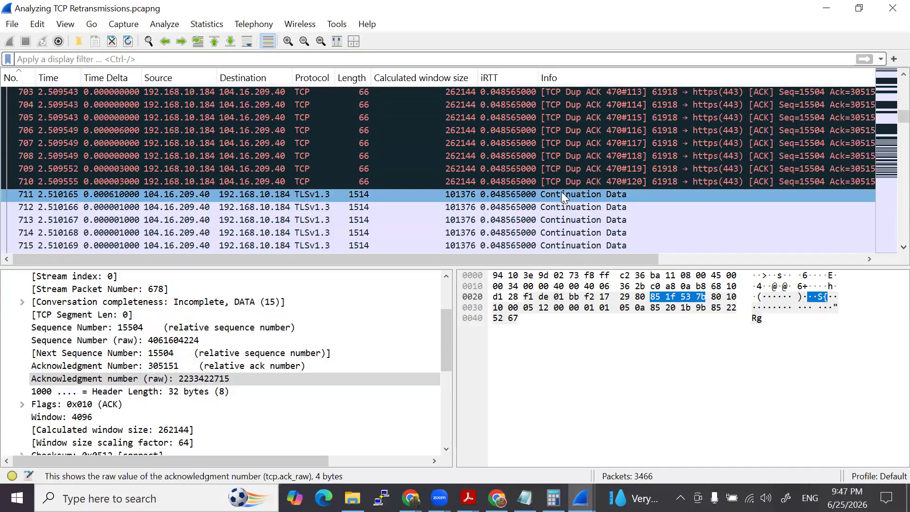
scroll(561, 191, "down", 8)
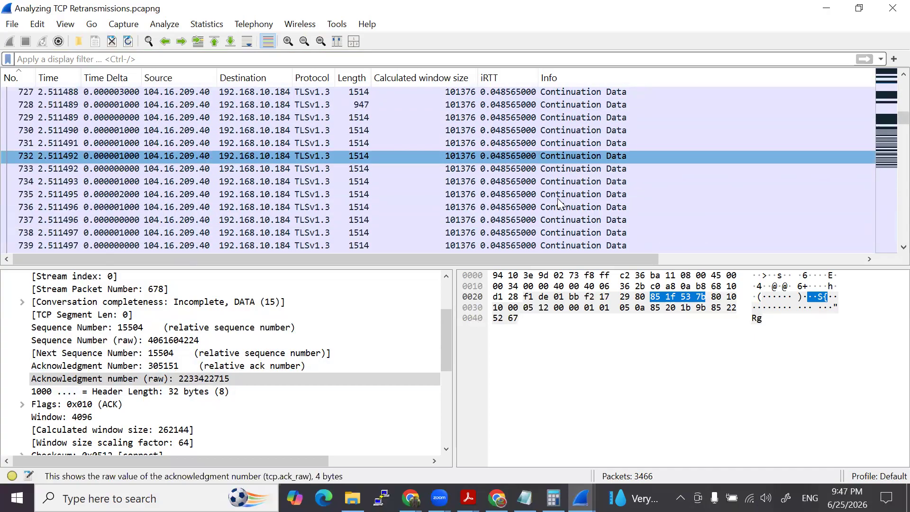
scroll(560, 199, "down", 13)
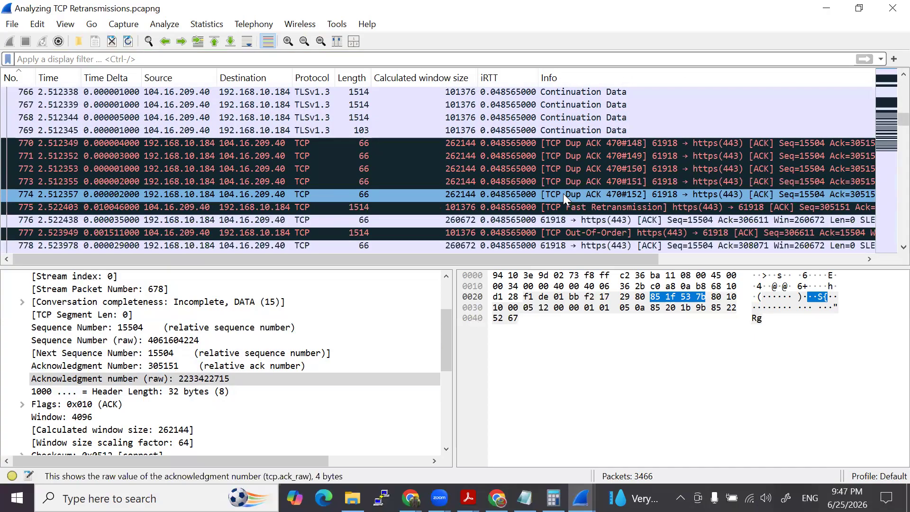
left_click(552, 195)
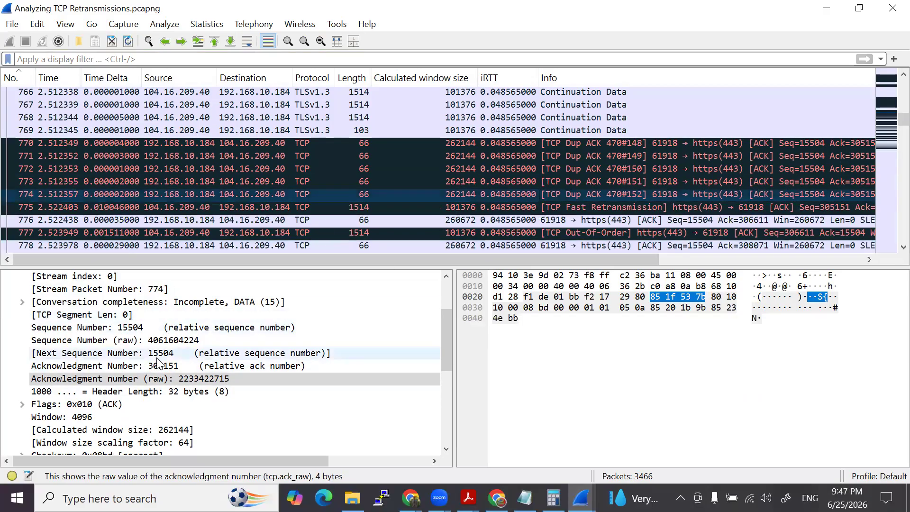
- Compare the sequence numbers of fast retransmission packet 775 and out-of-order packet 777, ending on packet 775
left_click(493, 208)
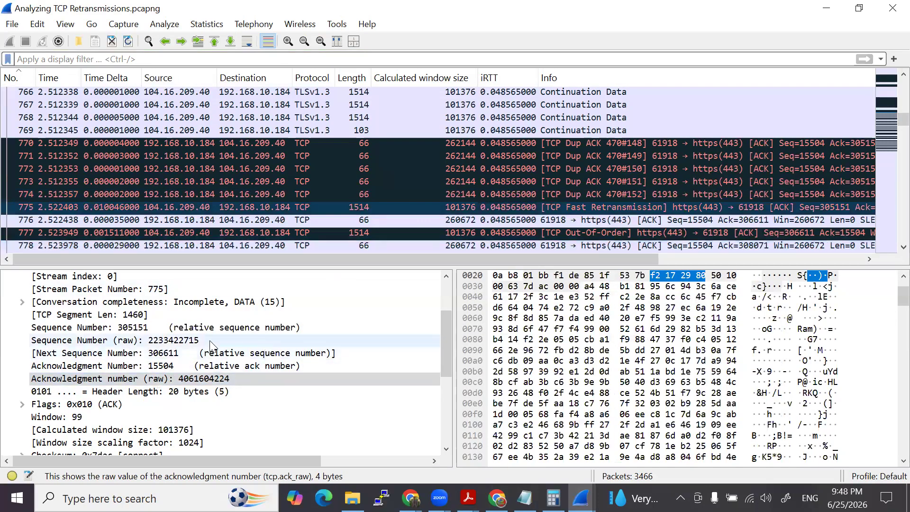
left_click(508, 208)
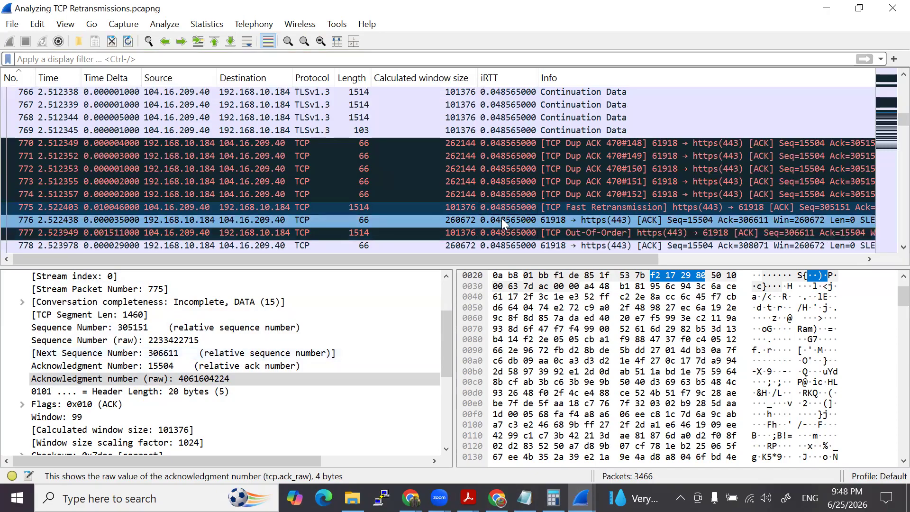
left_click(490, 236)
left_click(490, 232)
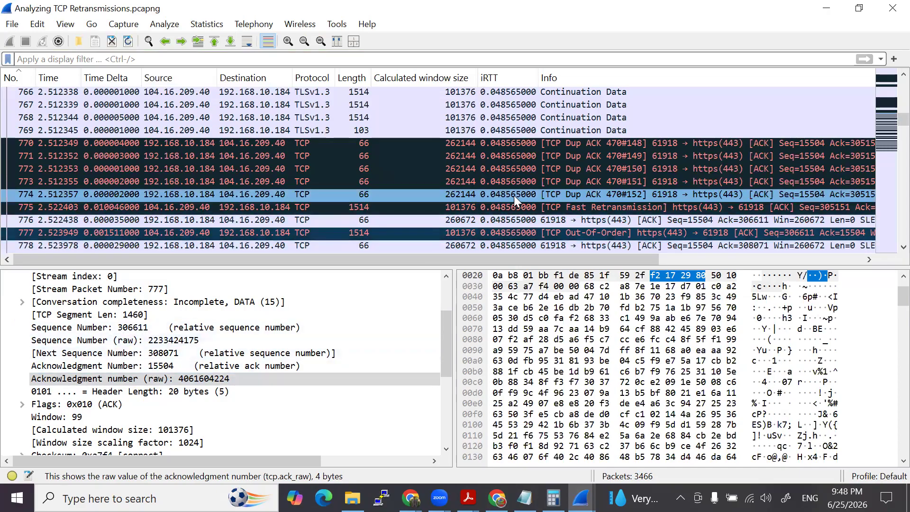
left_click(529, 208)
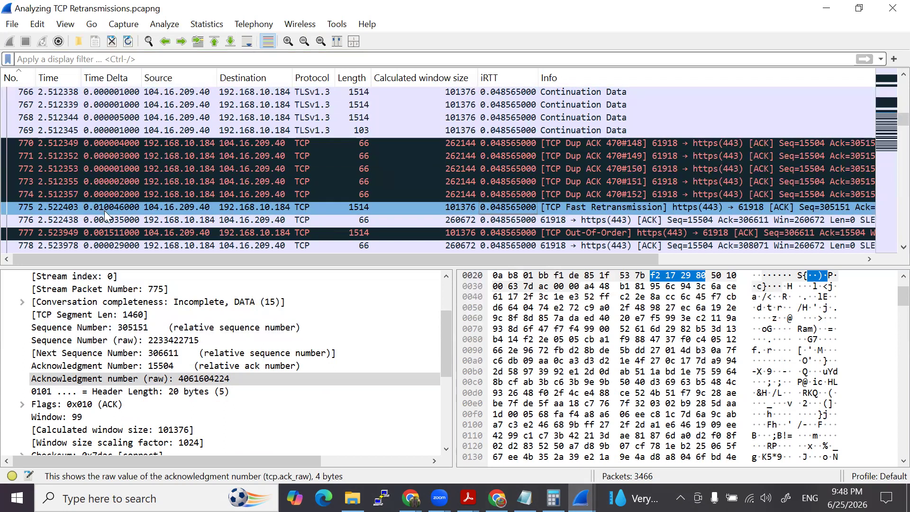
- Go back to packet 471, where the previous segment was not captured, and set it as the time reference
scroll(392, 213, "up", 6)
scroll(391, 213, "up", 20)
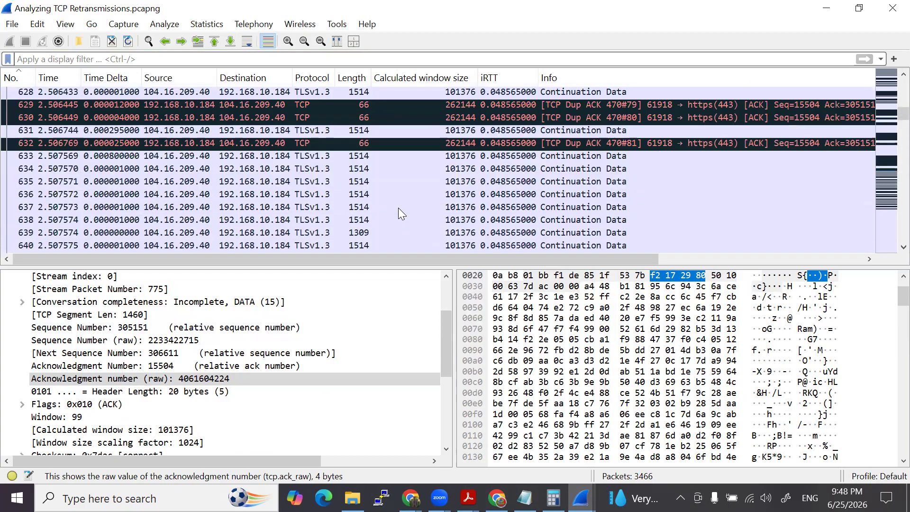
scroll(399, 208, "up", 20)
scroll(399, 207, "up", 20)
scroll(399, 209, "down", 14)
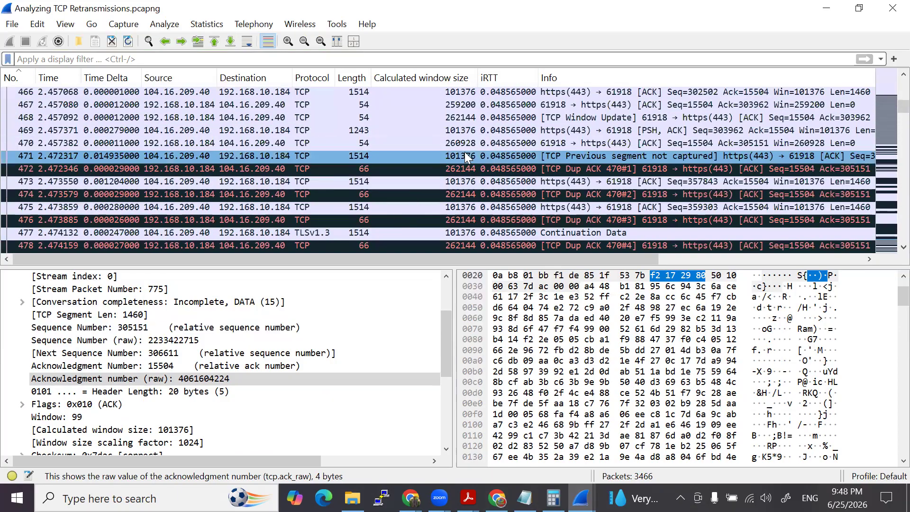
right_click(62, 155)
left_click(104, 196)
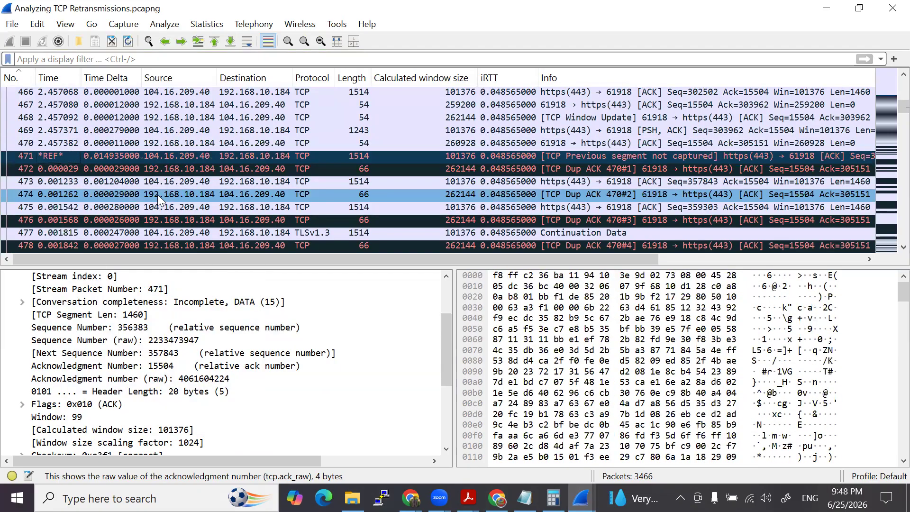
- Return to fast retransmission packet 775 and check its time relative to the packet 471 reference
scroll(63, 178, "down", 20)
scroll(71, 182, "down", 20)
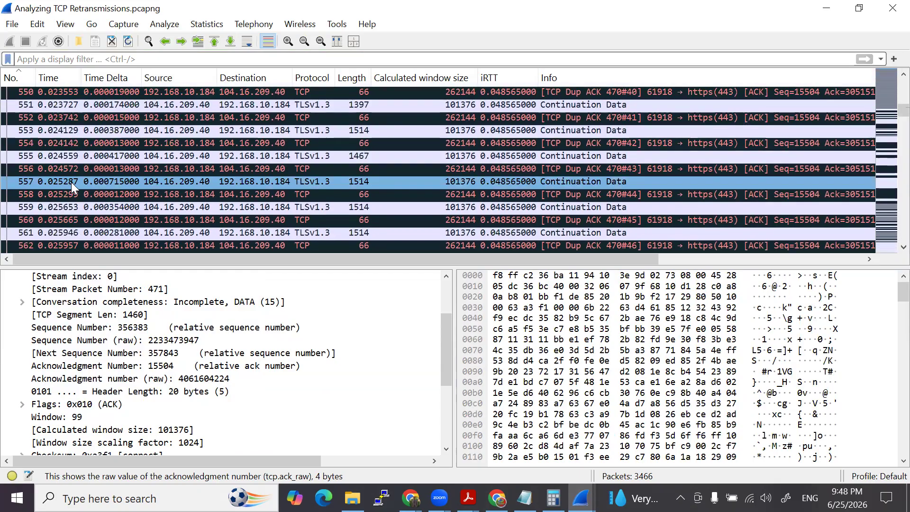
scroll(76, 188, "down", 20)
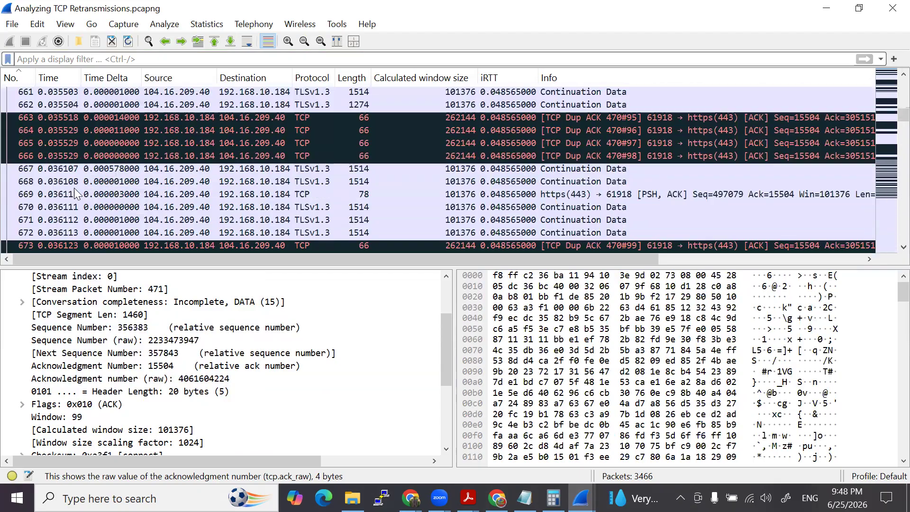
scroll(62, 193, "down", 13)
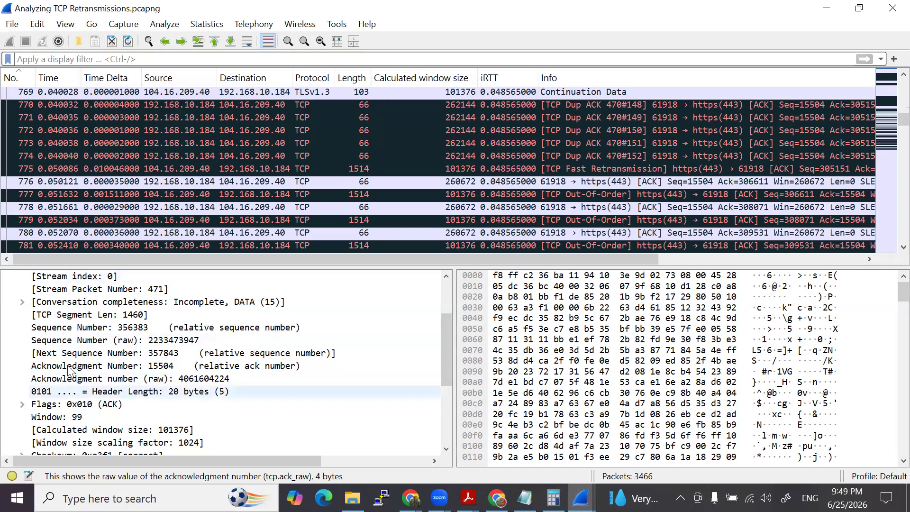
scroll(76, 342, "down", 4)
scroll(76, 343, "up", 2)
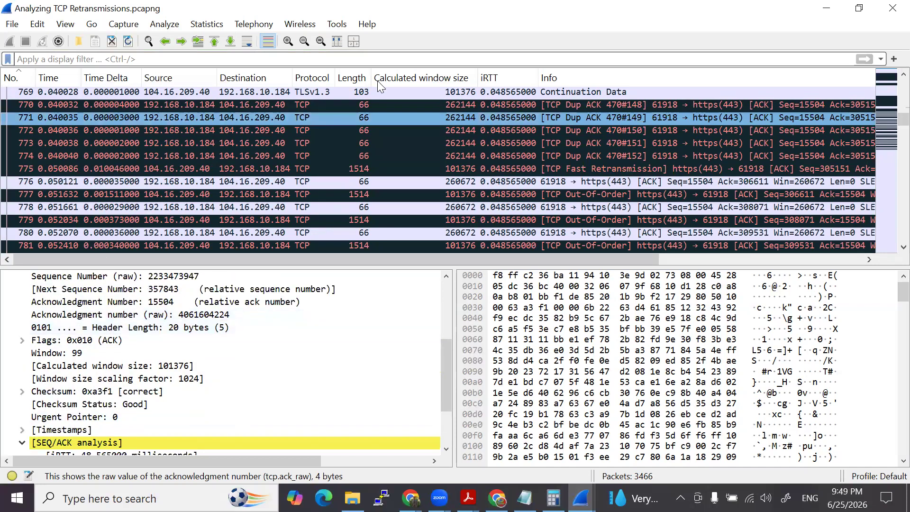
left_click(497, 181)
left_click(535, 171)
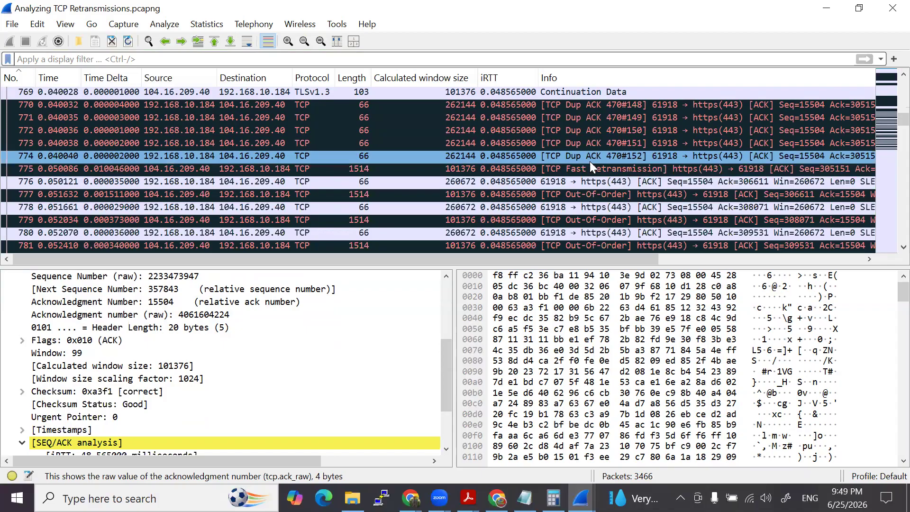
- Bring up the capture file comments and highlight question 9 about the fast retransmission
left_click(554, 498)
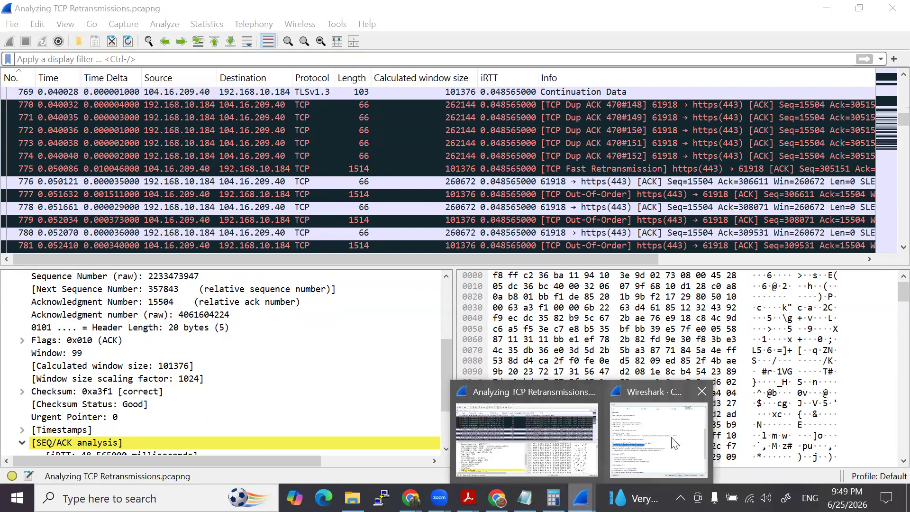
left_click(606, 439)
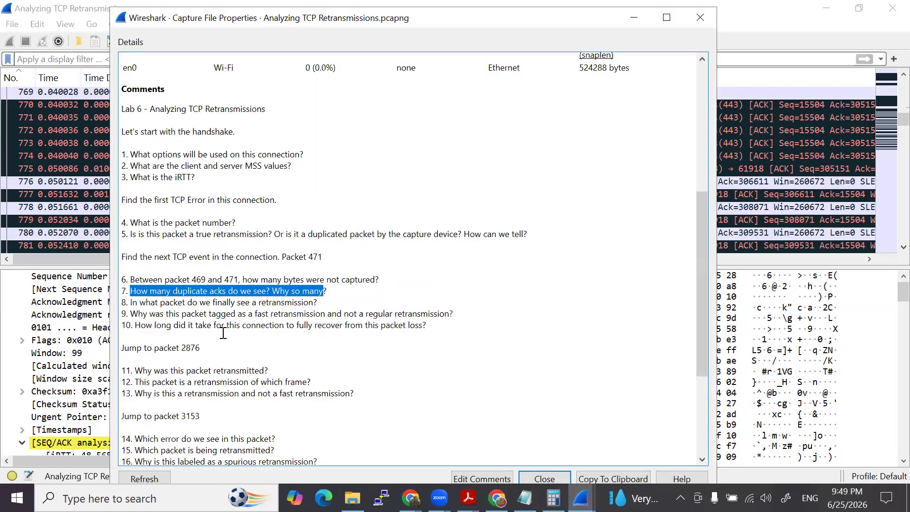
left_click_drag(262, 314, 377, 319)
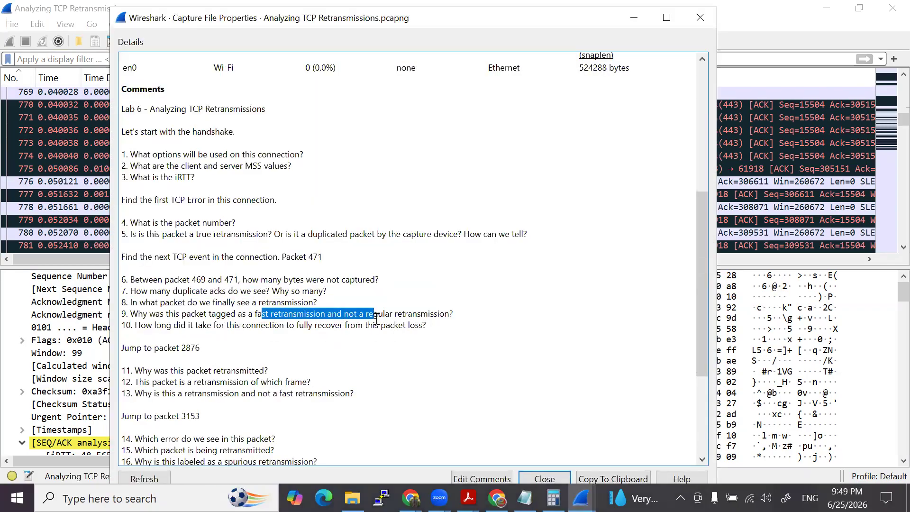
left_click_drag(137, 315, 455, 312)
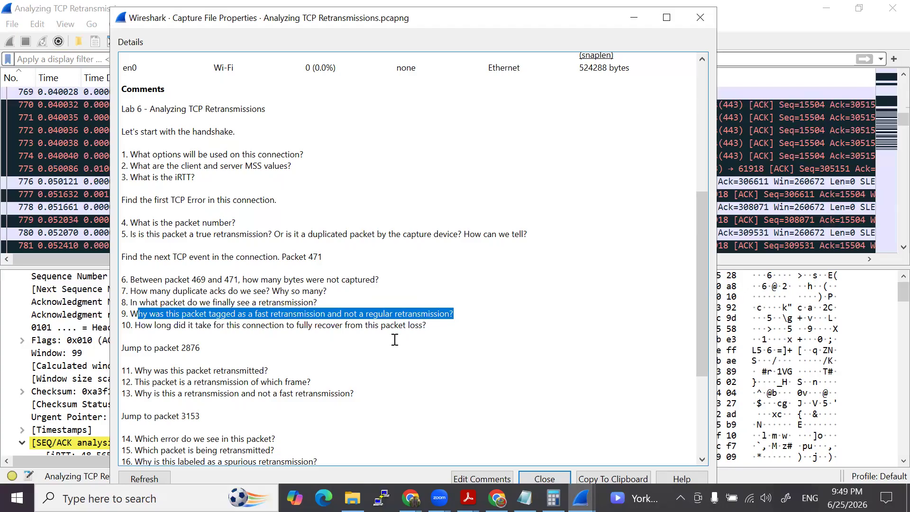
- Highlight question 10 about the recovery time from the packet loss, and return to the packet list
left_click_drag(179, 328, 434, 329)
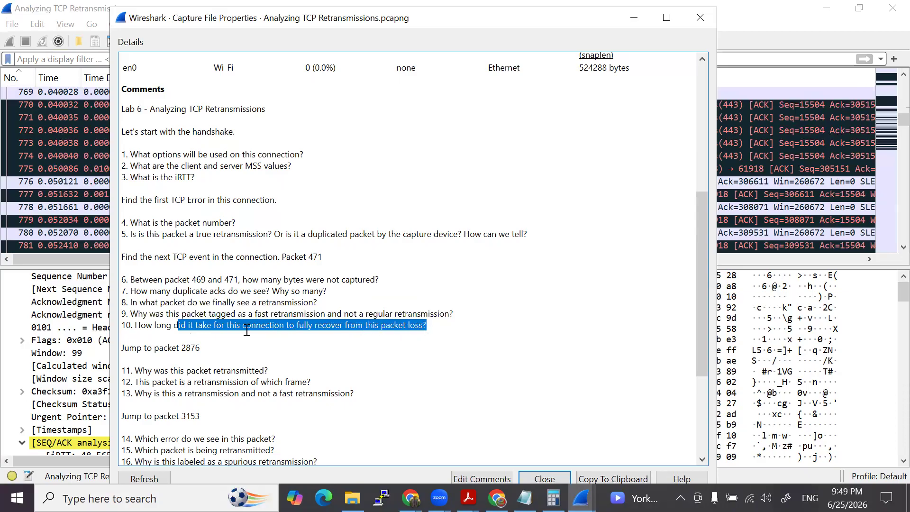
left_click(135, 329)
left_click_drag(135, 328, 433, 328)
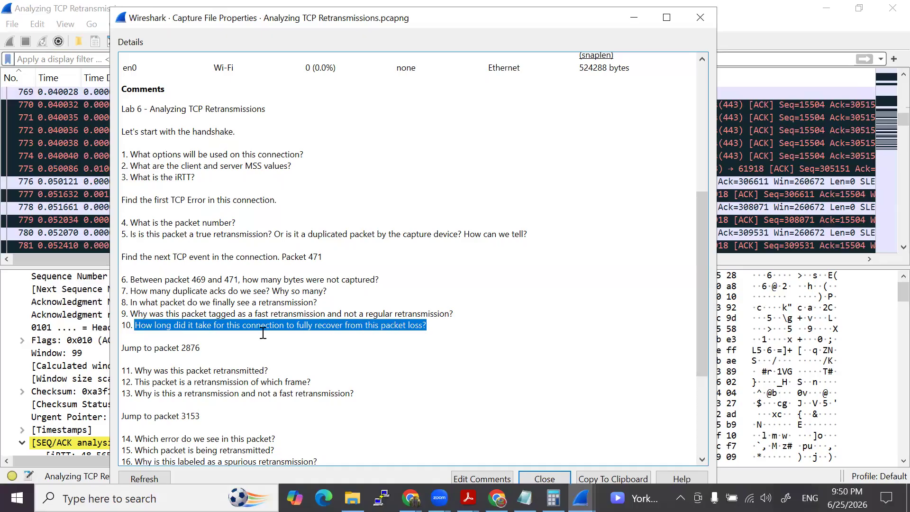
key("Escape")
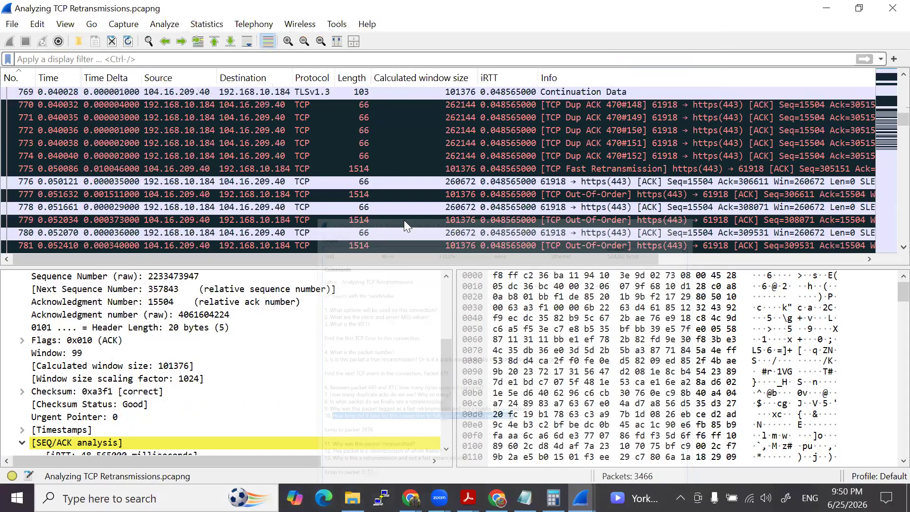
- Inspect the TCP details of duplicate ACK packet 793 and out-of-order packet 794, including the SEQ/ACK analysis
scroll(529, 166, "down", 5)
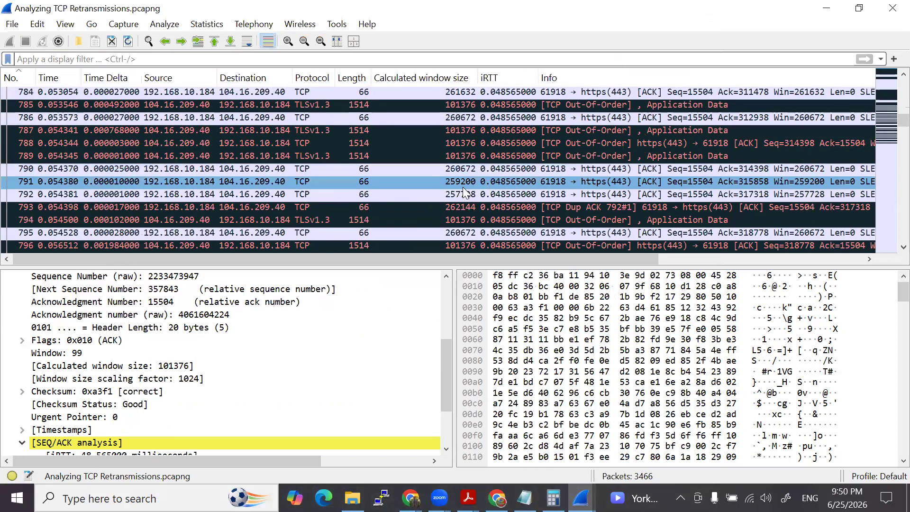
left_click(468, 207)
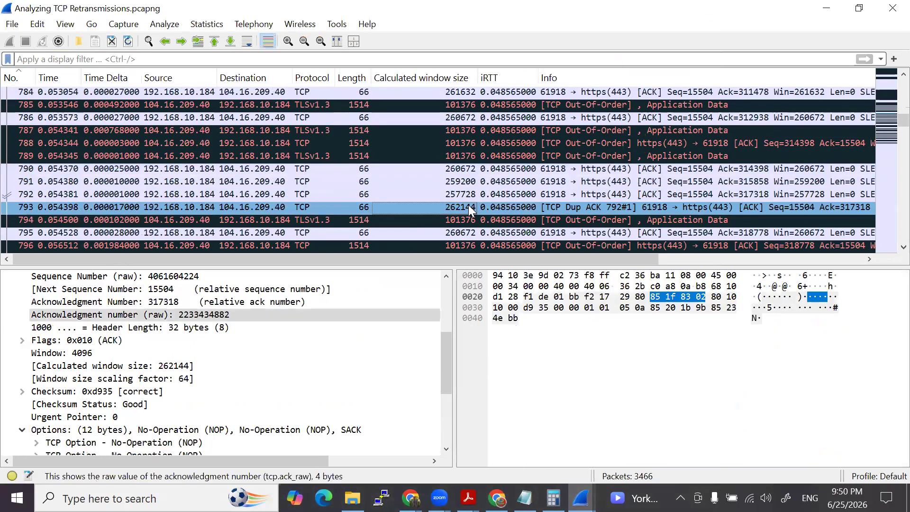
left_click(472, 221)
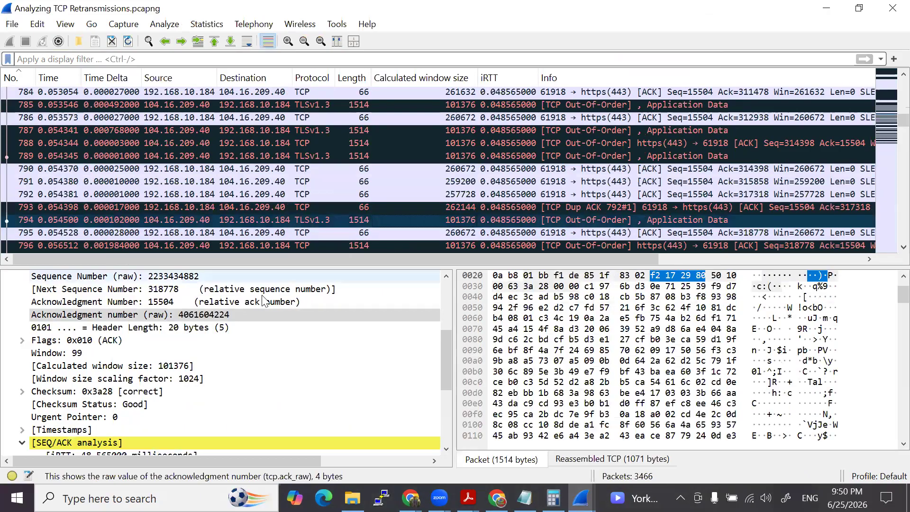
scroll(208, 359, "down", 4)
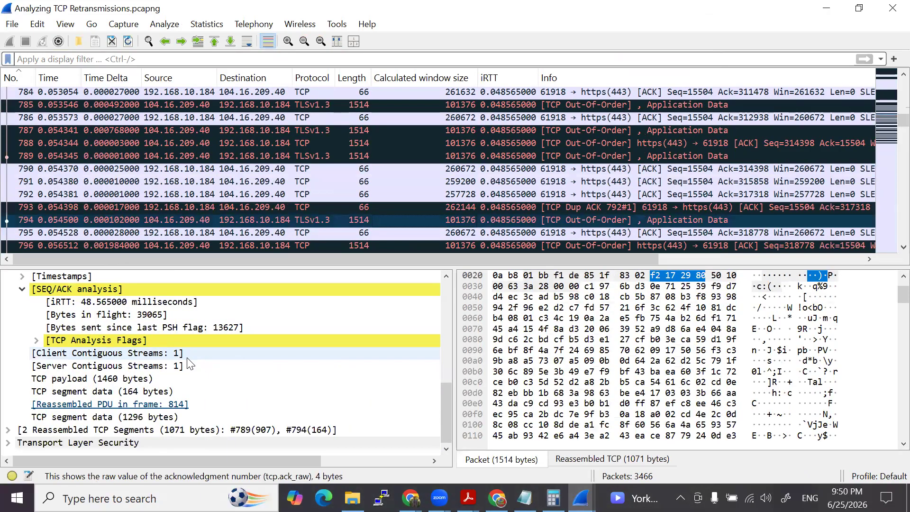
scroll(161, 365, "up", 3)
scroll(157, 365, "up", 1)
scroll(157, 364, "up", 1)
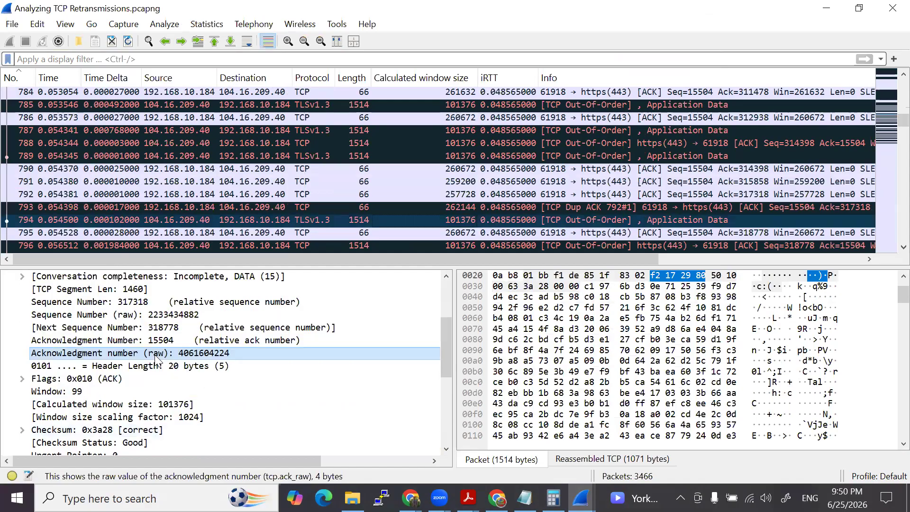
- Check the sequence numbers of out-of-order packets 796 and 798
left_click(497, 242)
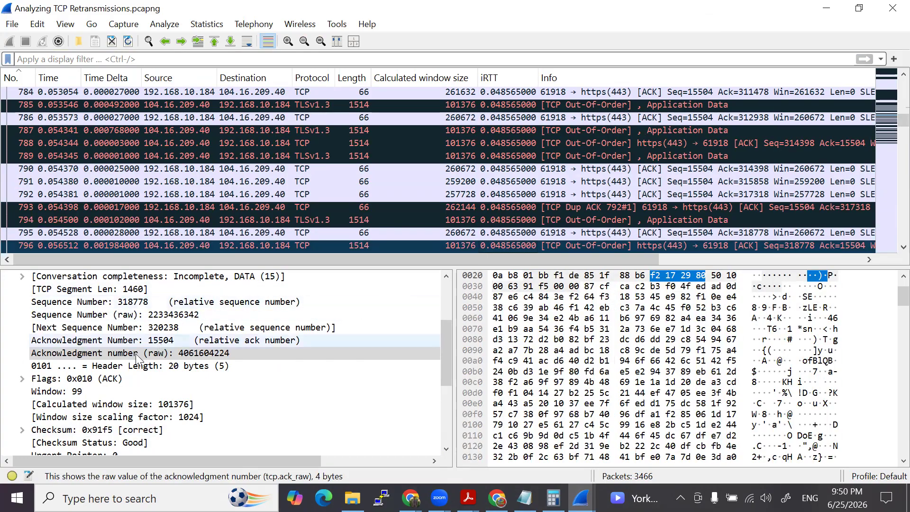
scroll(473, 205, "down", 1)
left_click(484, 210)
left_click(503, 230)
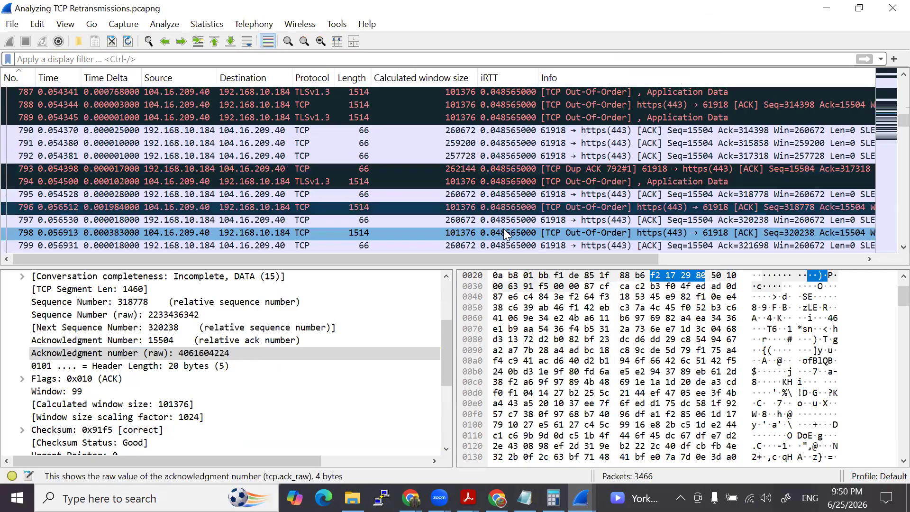
- Find the final out-of-order packet before the window updates, packet 856, and check its time and next sequence number
scroll(469, 220, "down", 4)
scroll(467, 219, "down", 18)
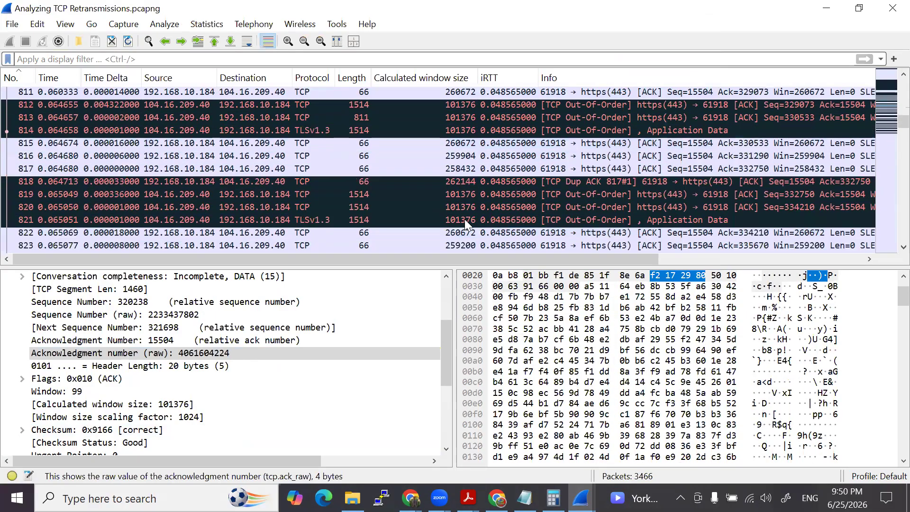
scroll(465, 215, "up", 1)
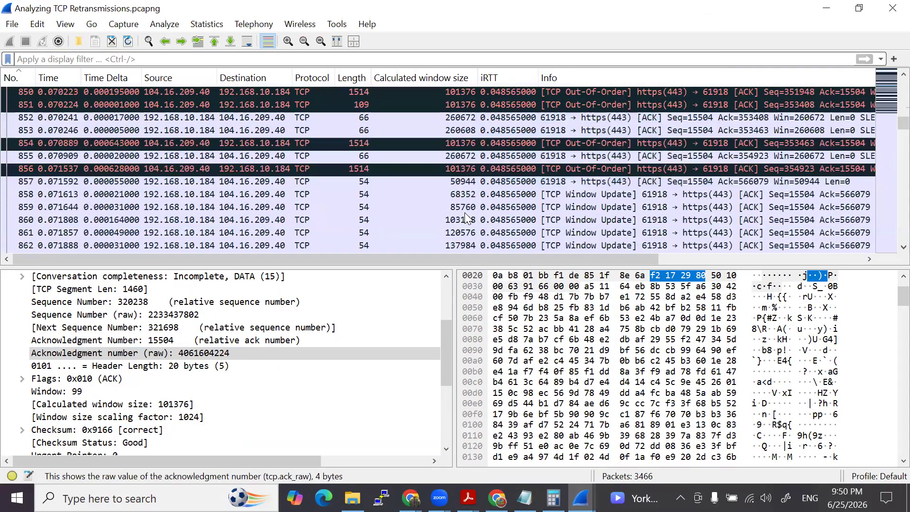
left_click(490, 171)
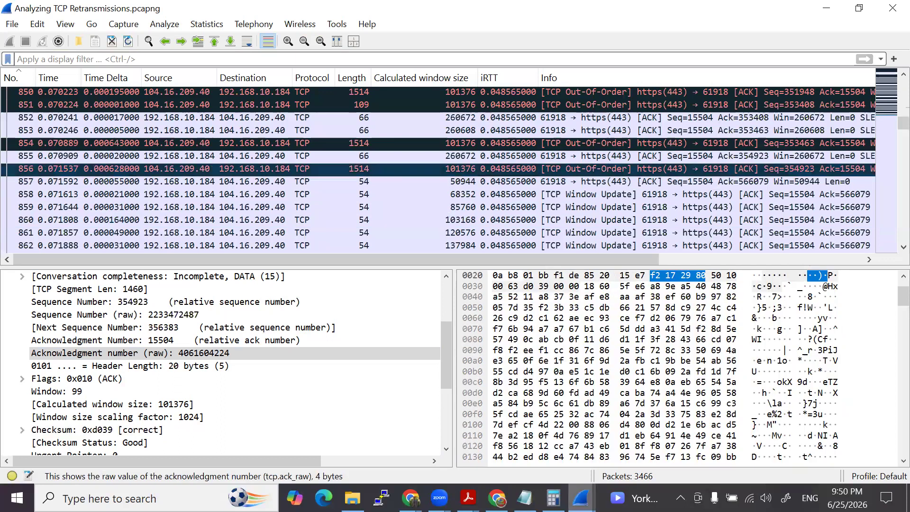
- Bring up the capture file comments again and read the questions following question 10
left_click(581, 498)
left_click(640, 447)
scroll(188, 307, "down", 1)
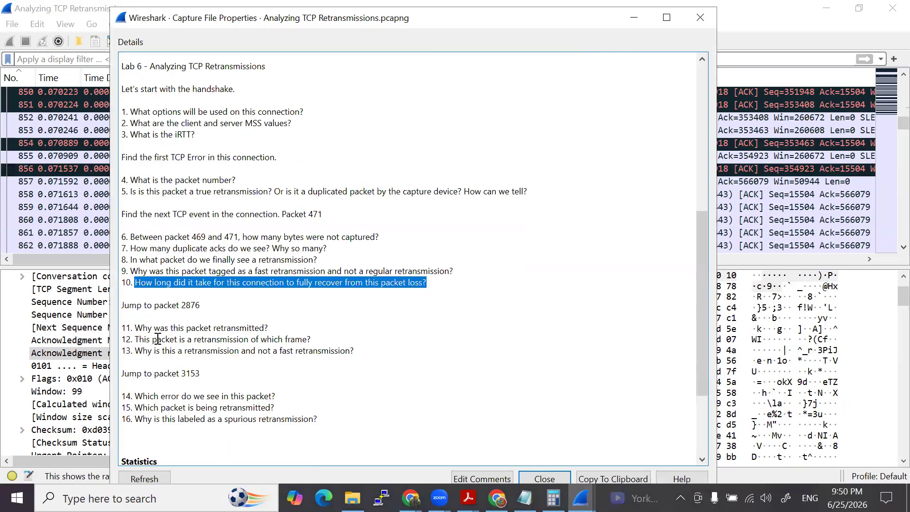
- Jump to packet 2876 as the lab notes direct and widen the packet number column to show full numbers
double_click(184, 305)
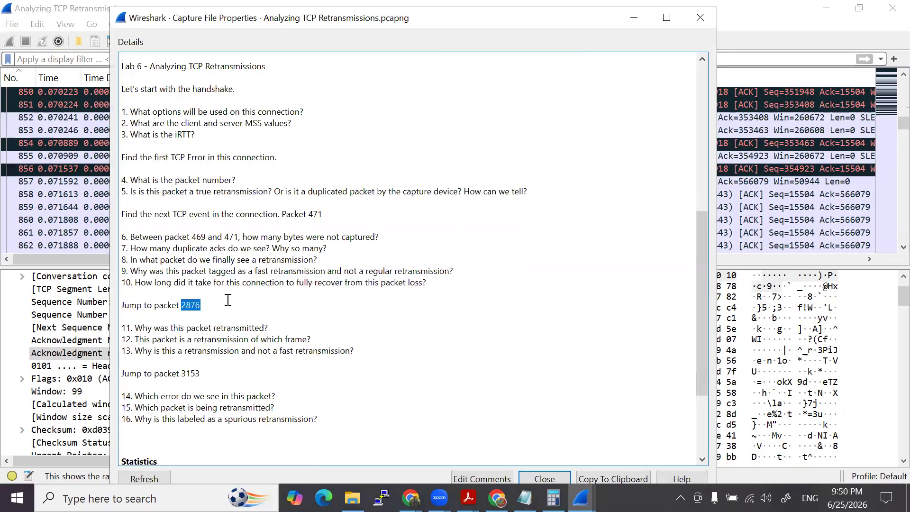
key("Escape")
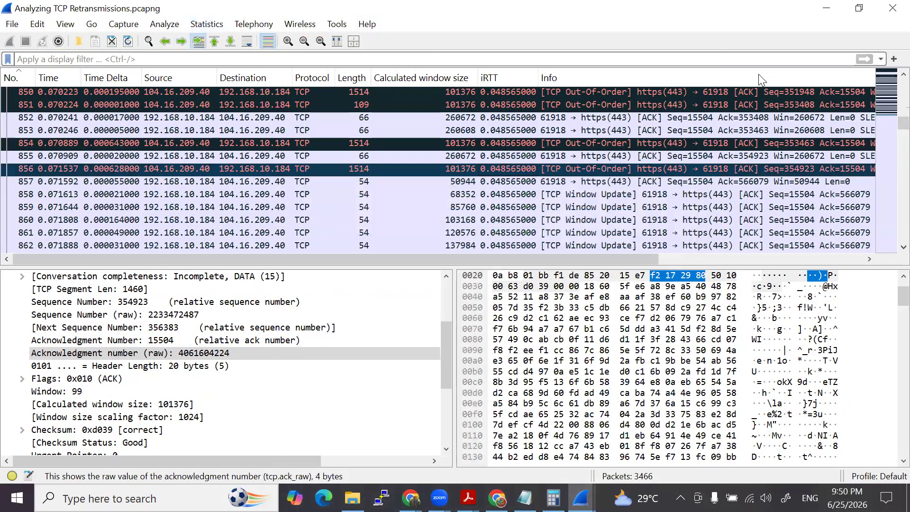
key("ctrl+g")
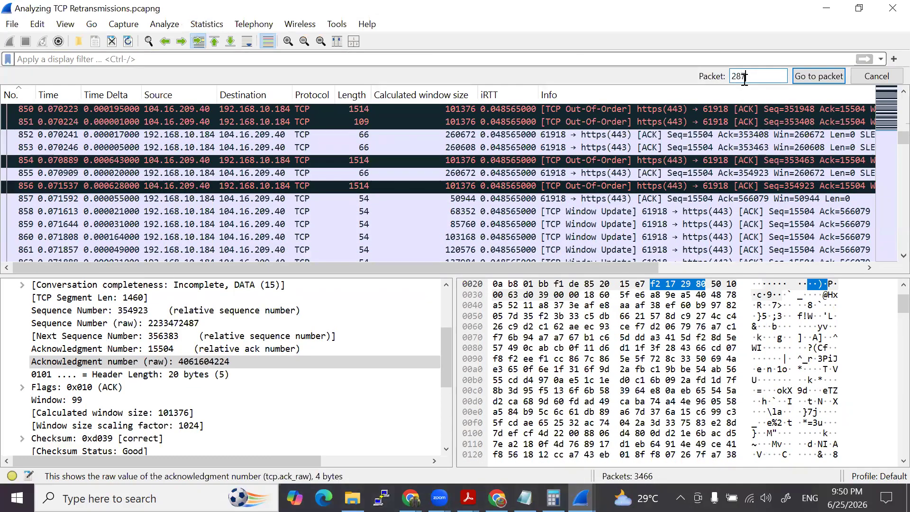
type("2876")
key("Return")
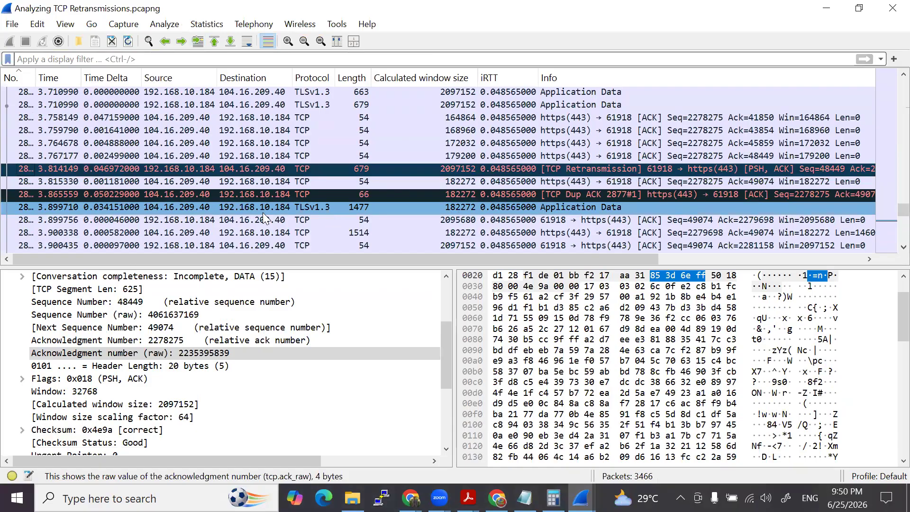
left_click_drag(36, 78, 66, 83)
- Reread questions 11 to 13 in the capture file comments, and return to retransmission packet 2876 in the packet list
left_click(581, 498)
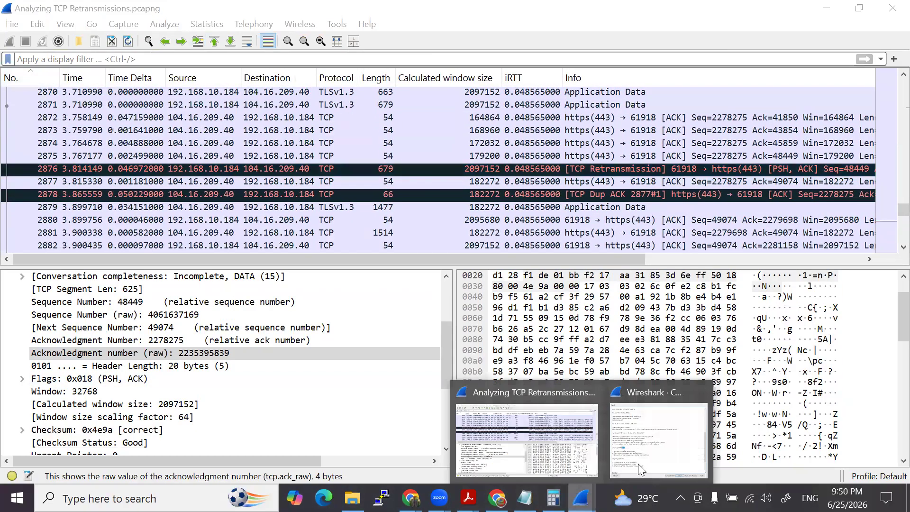
left_click(642, 469)
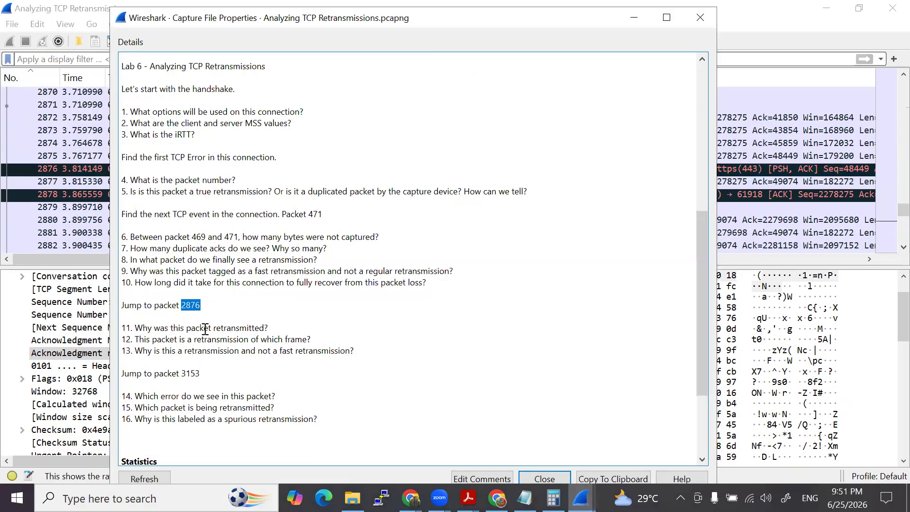
left_click(113, 174)
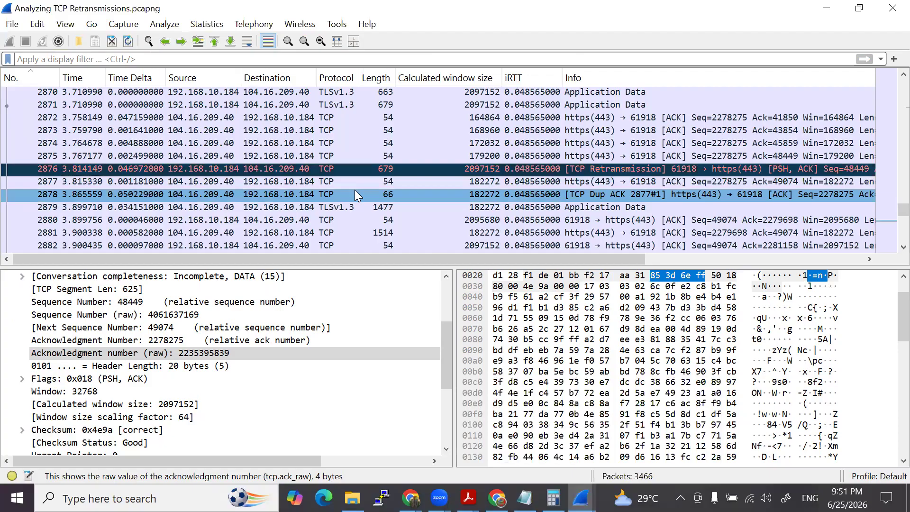
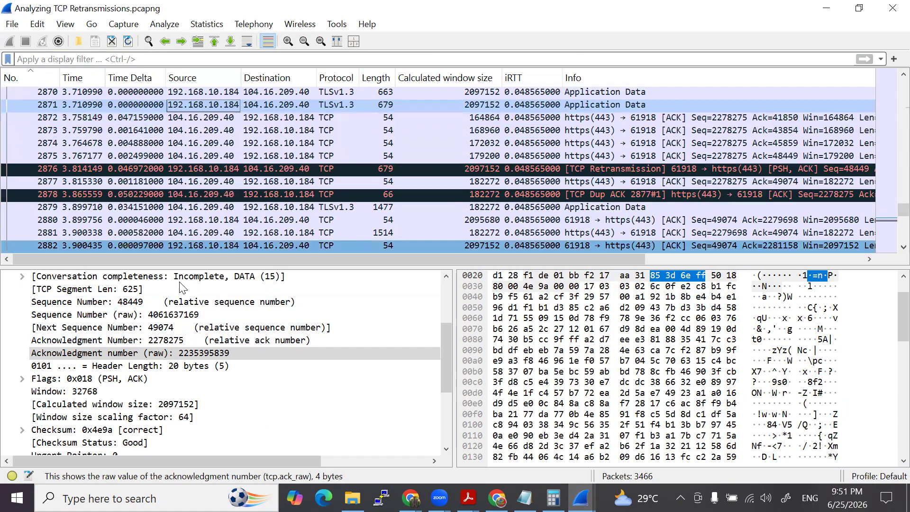
- Compare the next sequence number of packet 2871 with the acknowledgment numbers of packets 2872 to 2875
left_click(250, 118)
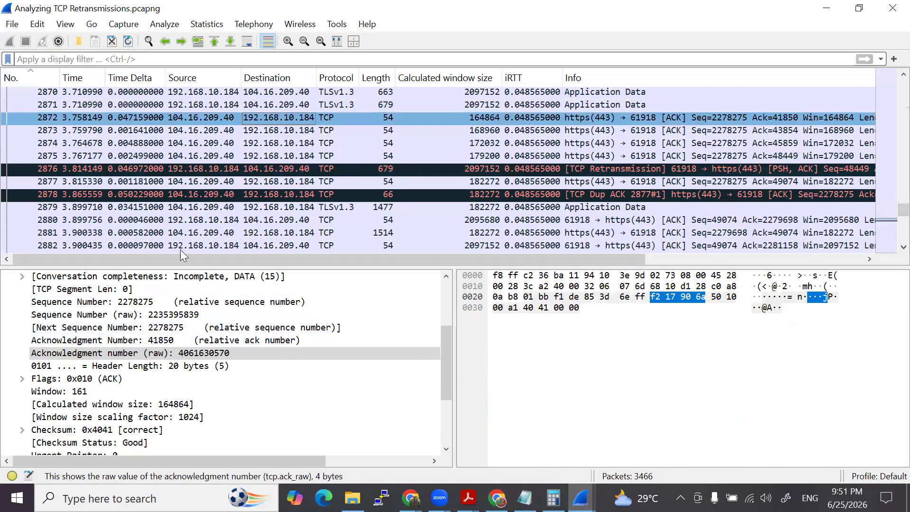
left_click(217, 106)
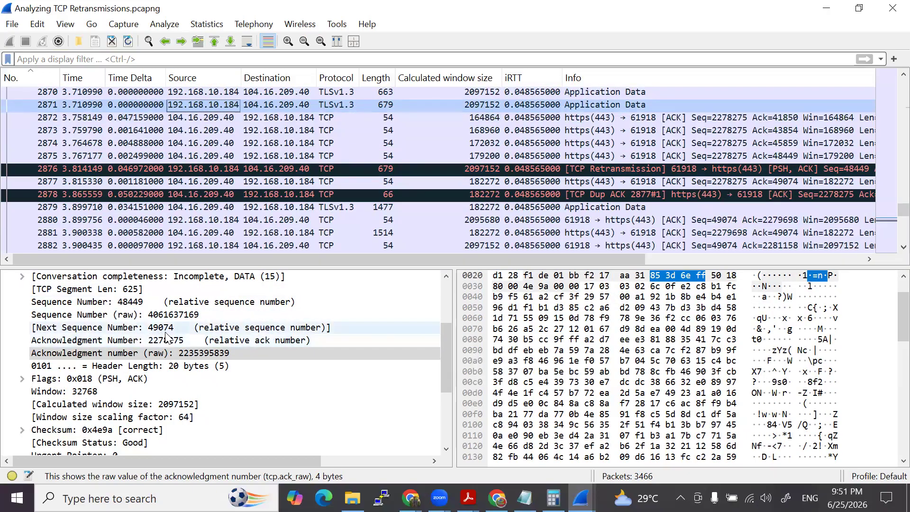
left_click(224, 118)
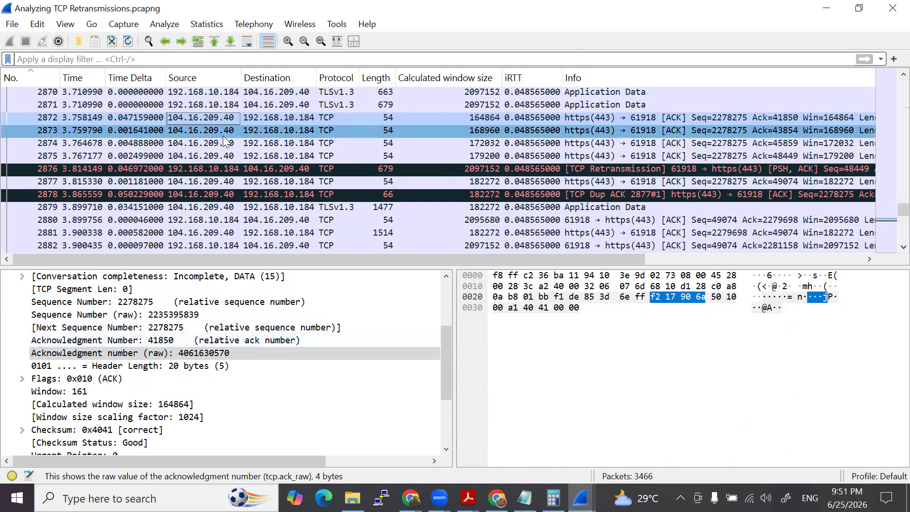
left_click(223, 135)
left_click(220, 142)
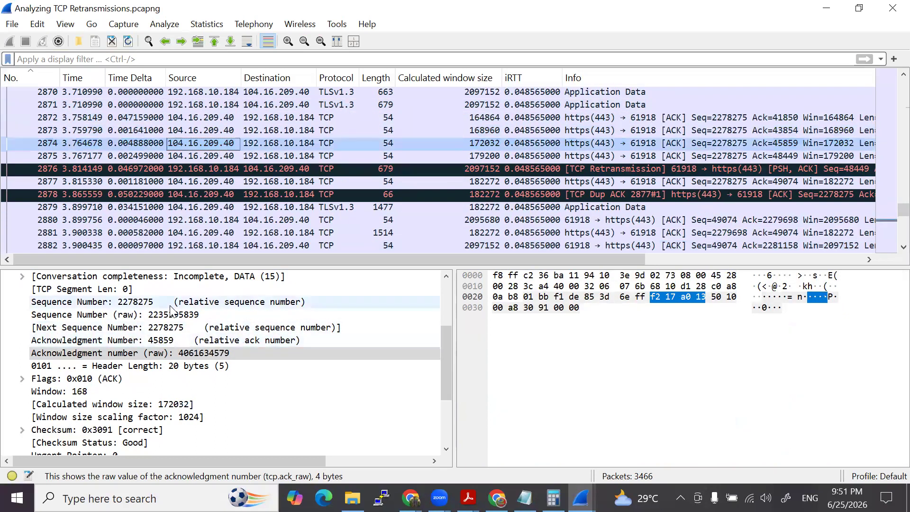
left_click(231, 155)
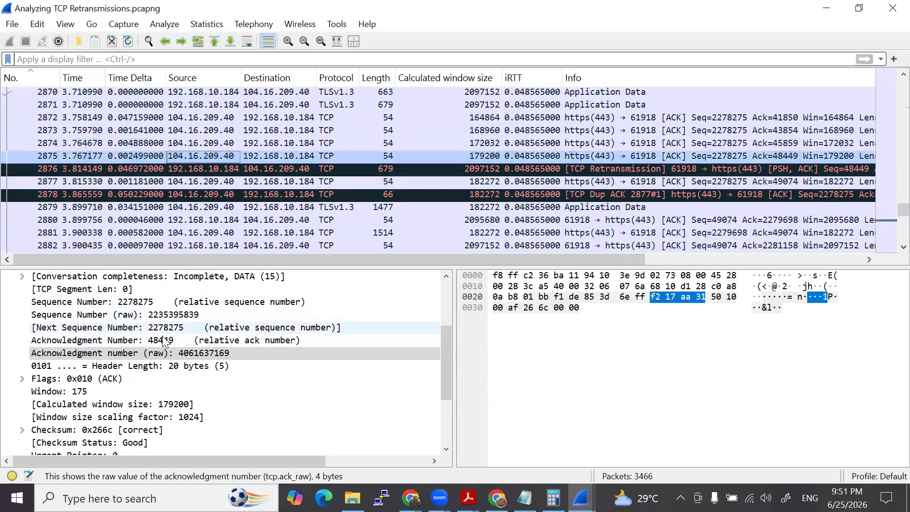
left_click(223, 106)
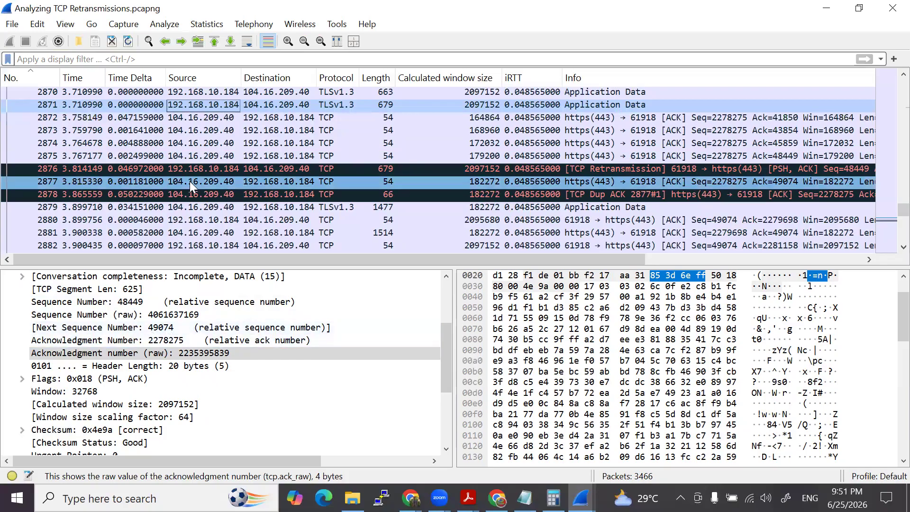
left_click(212, 157)
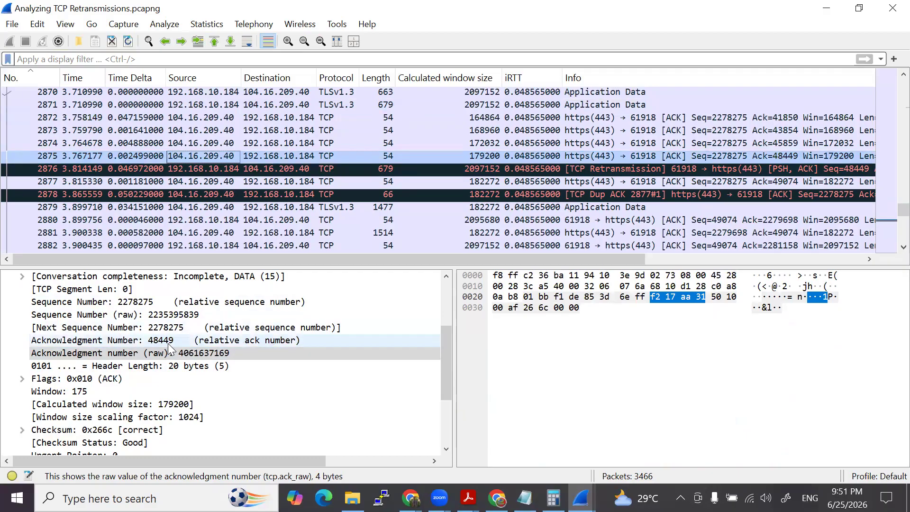
- Select packet 2871 and handwrite its next sequence number, 49074, as an annotation over the packet bytes
left_click(220, 102)
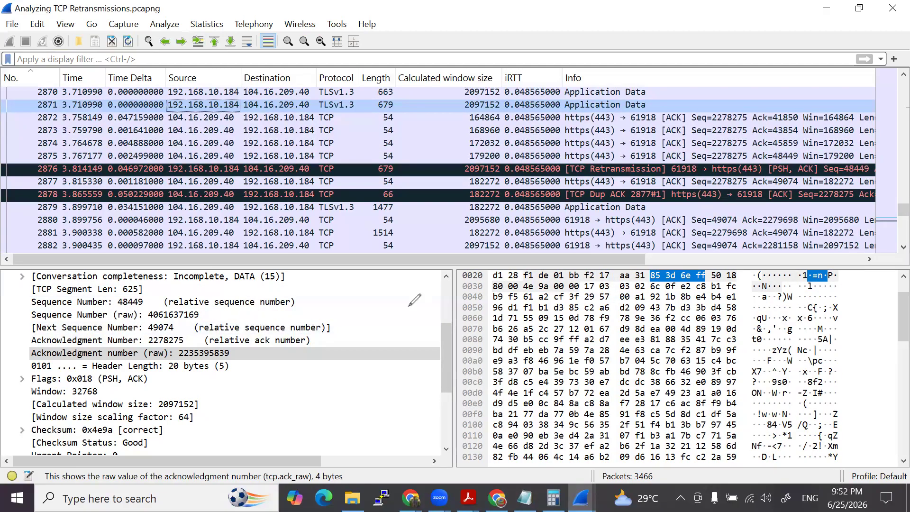
left_click_drag(401, 274, 425, 288)
mouse_move(420, 283)
left_mouse_down()
mouse_move(420, 307)
mouse_move(427, 287)
mouse_move(439, 304)
mouse_move(460, 284)
mouse_move(498, 295)
left_mouse_up()
left_click_drag(493, 285, 493, 306)
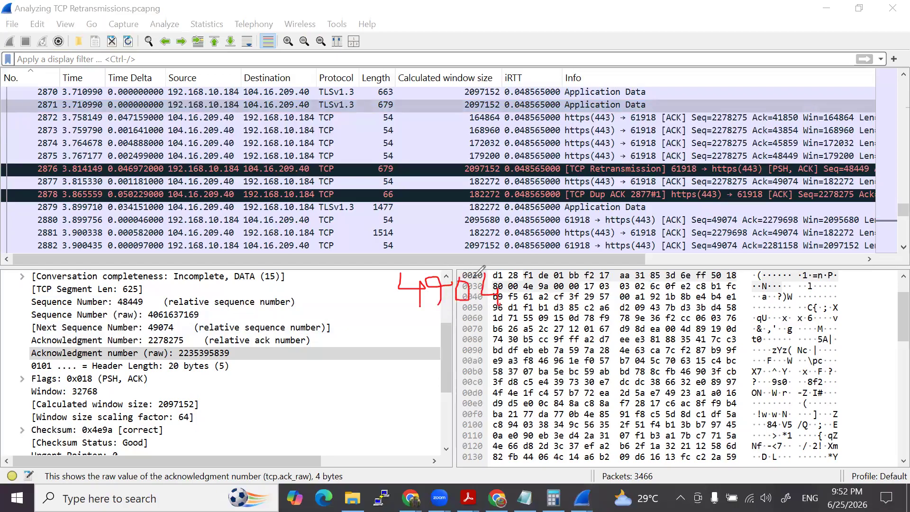
mouse_move(473, 277)
left_mouse_down()
mouse_move(490, 317)
mouse_move(509, 297)
mouse_move(537, 290)
left_mouse_up()
left_click_drag(537, 282, 539, 322)
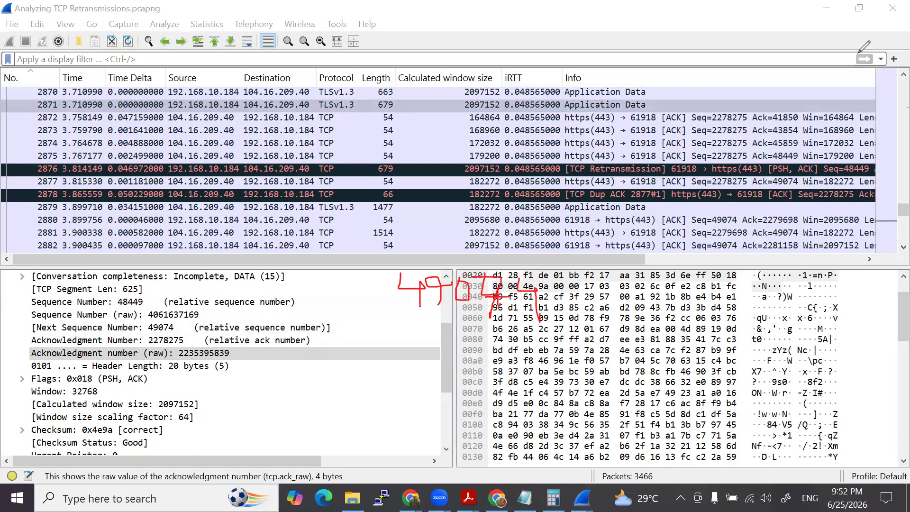
- Select packet 2875 and handwrite its acknowledgment number, 48449, below 49074 as a subtraction with a minus sign and a result line
left_click(265, 156)
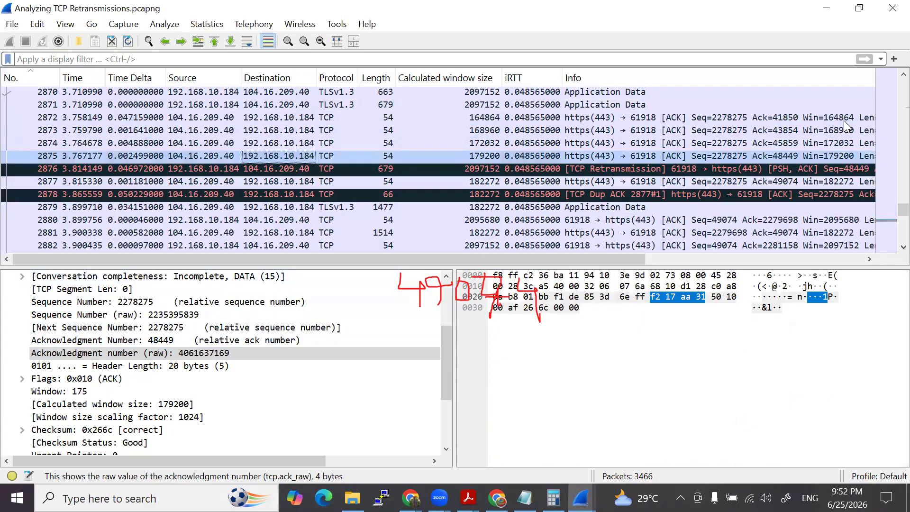
left_click(830, 129)
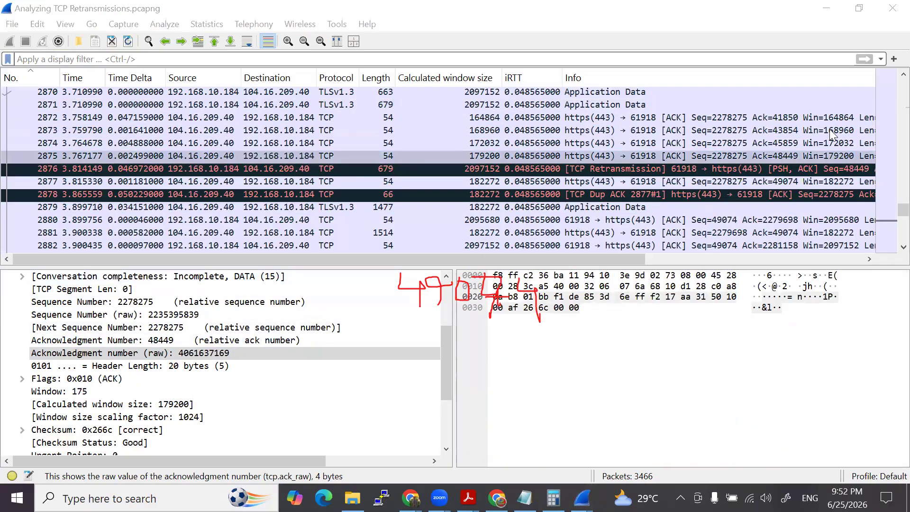
left_click_drag(418, 326, 426, 350)
mouse_move(439, 329)
left_mouse_down()
mouse_move(454, 347)
mouse_move(432, 325)
mouse_move(481, 343)
mouse_move(480, 356)
mouse_move(508, 346)
mouse_move(509, 359)
left_mouse_up()
left_click_drag(531, 327, 532, 359)
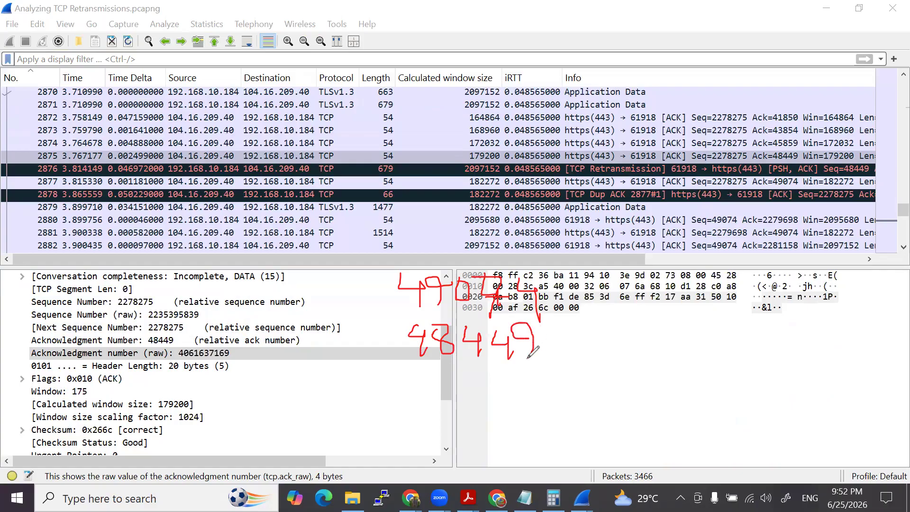
left_click_drag(370, 390, 661, 372)
mouse_move(379, 348)
left_mouse_down()
mouse_move(394, 353)
mouse_move(370, 368)
left_mouse_up()
mouse_move(369, 360)
left_mouse_down()
mouse_move(384, 356)
mouse_move(355, 364)
left_mouse_up()
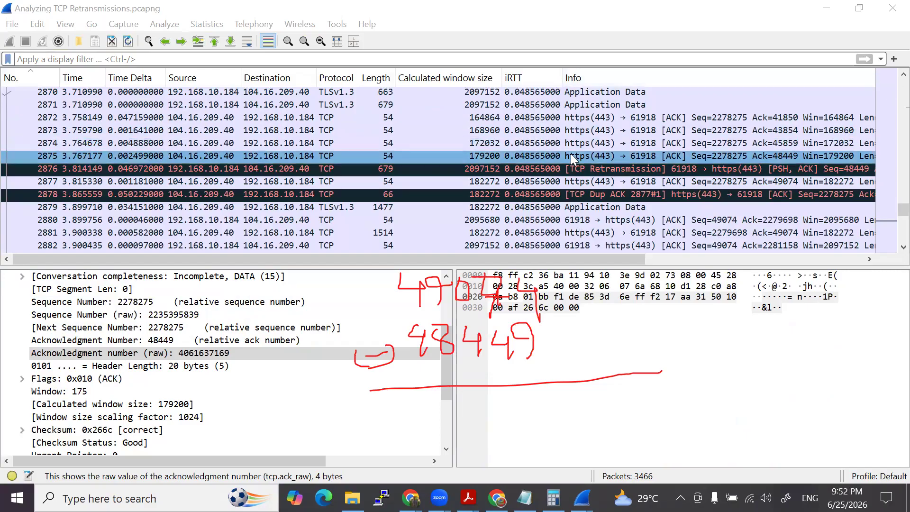
- Review the lab questions about retransmission packet 2876 in the capture file properties, and clear the handwritten annotations
left_click(556, 168)
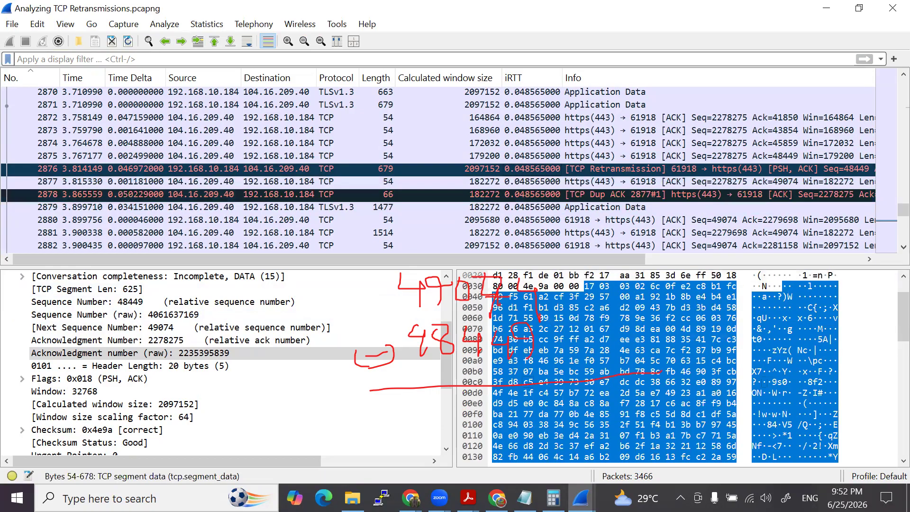
left_click(581, 498)
left_click(676, 461)
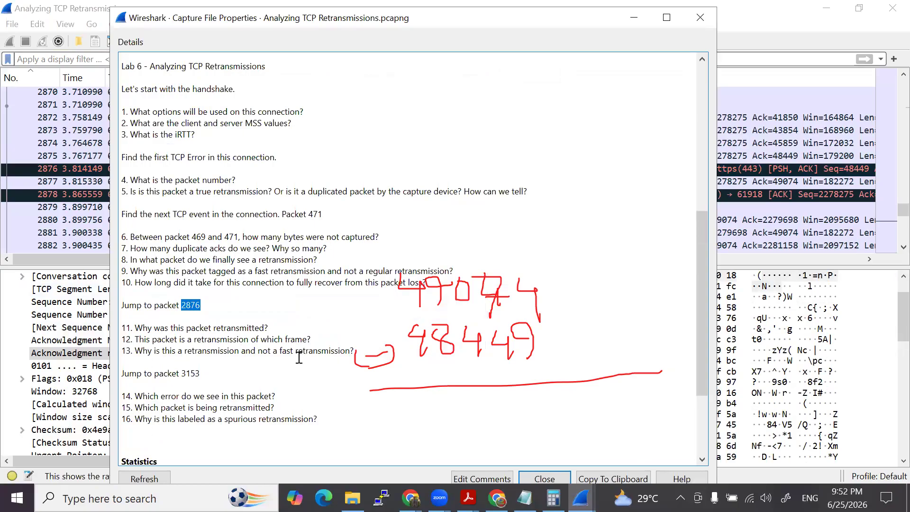
left_click(634, 18)
left_click(531, 166)
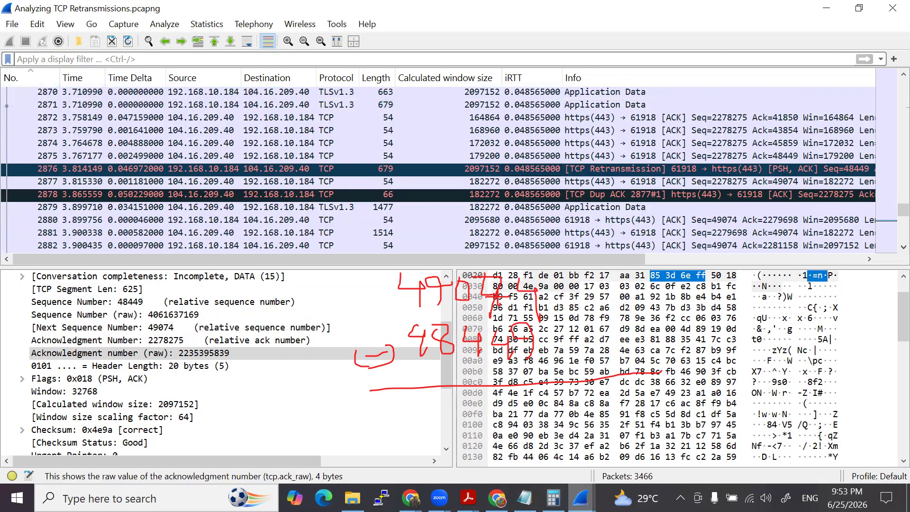
left_click(659, 432)
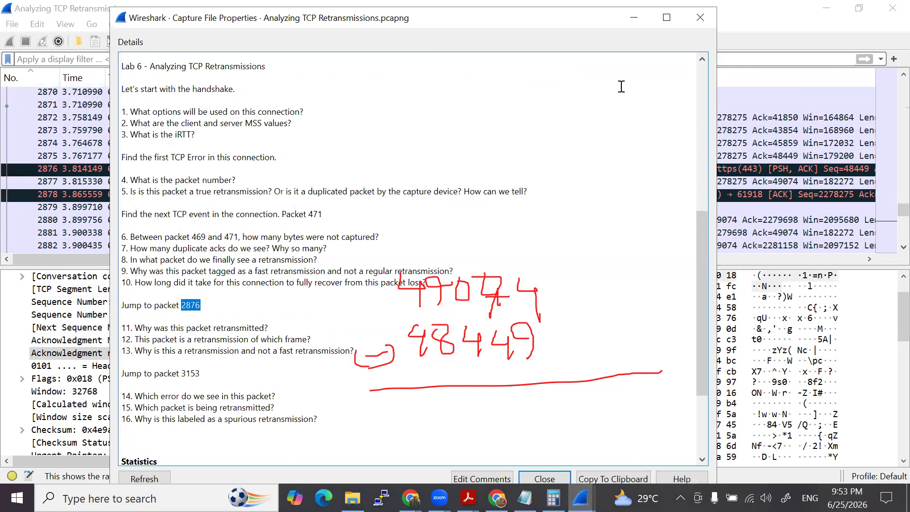
left_click(634, 17)
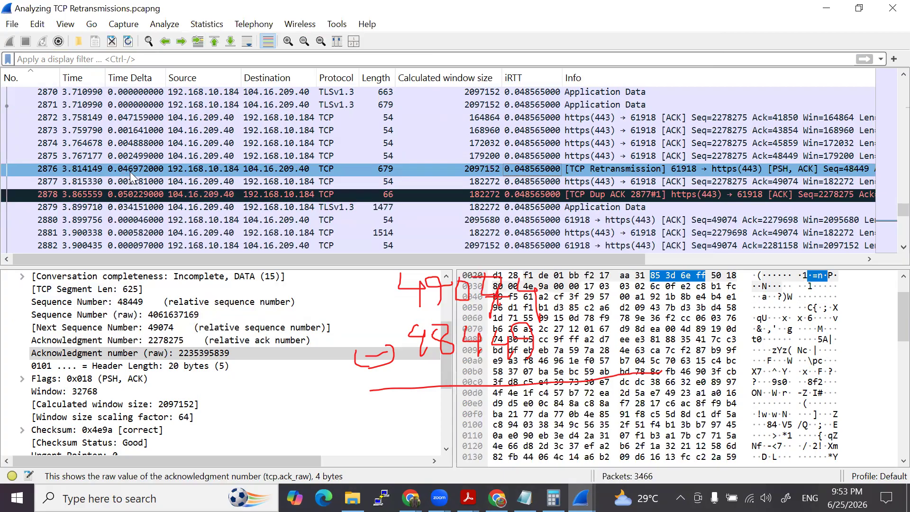
left_click(421, 195)
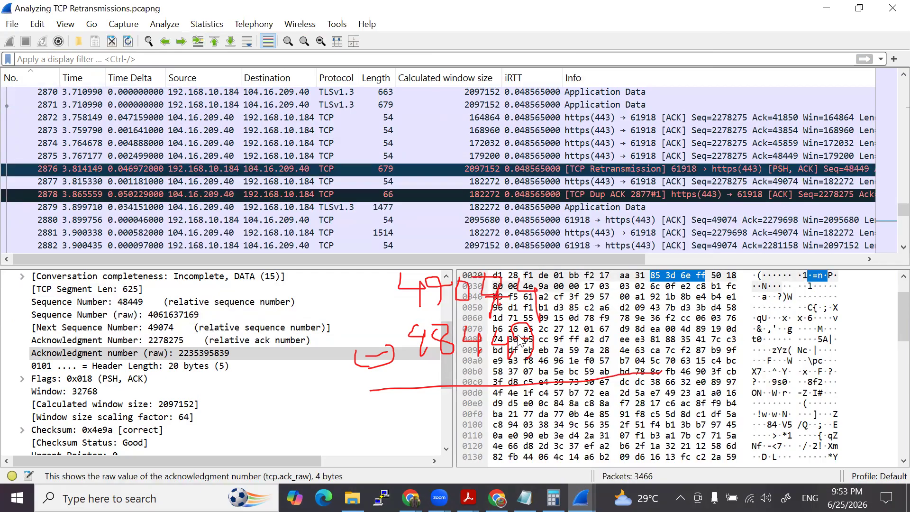
left_click(518, 335)
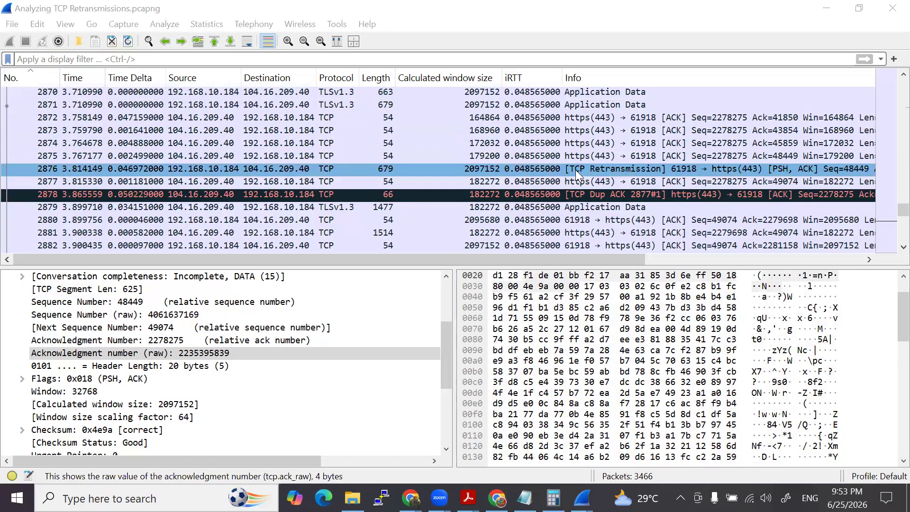
- Step through packets 2871 to 2875 again to check whether any acknowledgment covers the segment sent in packet 2871
left_click(284, 105)
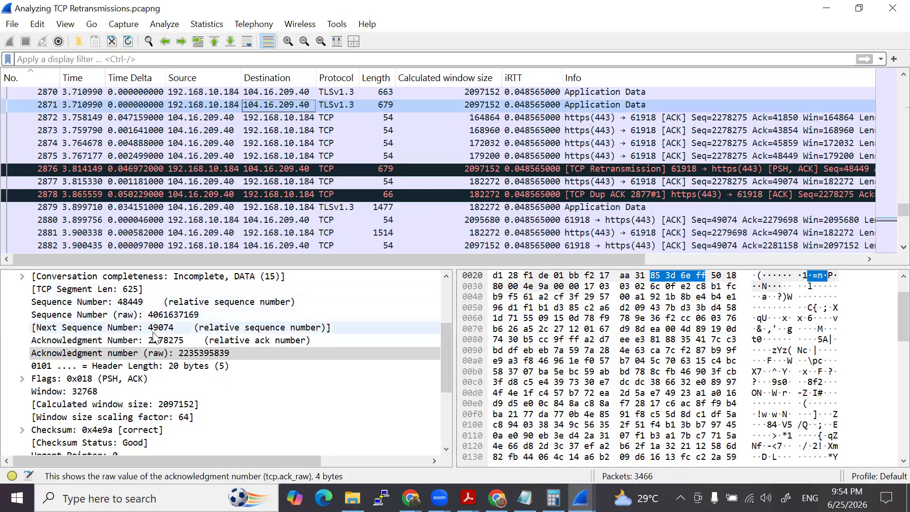
left_click(268, 117)
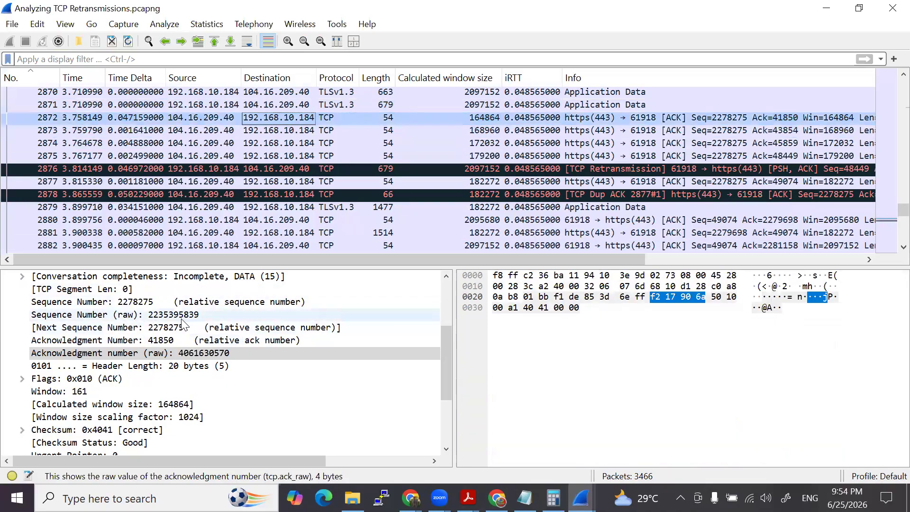
left_click(288, 132)
left_click(286, 144)
left_click(284, 158)
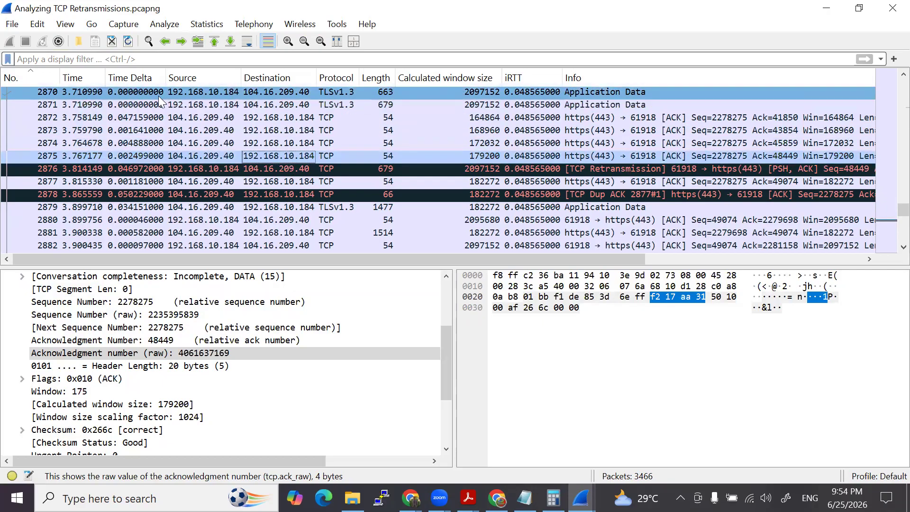
- Set packet 2871 as a temporary time reference to check the time until retransmission packet 2876, and unset it
right_click(128, 104)
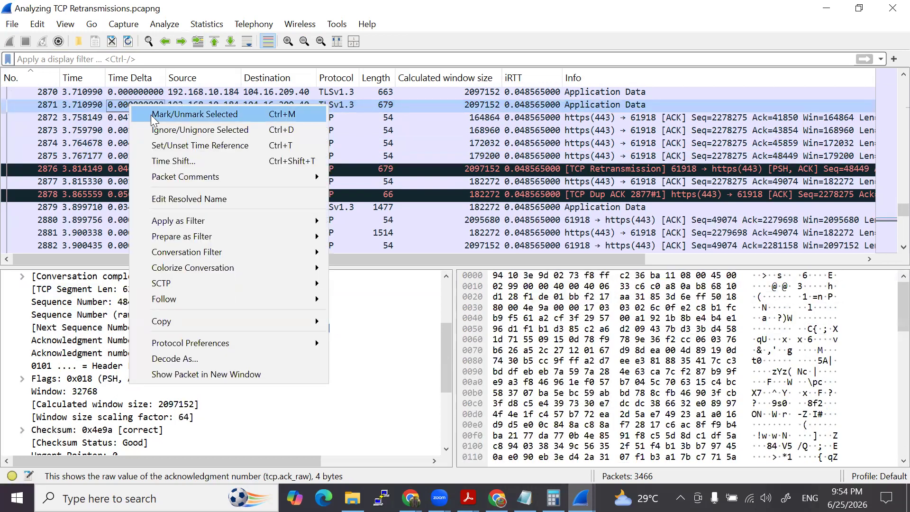
left_click(168, 145)
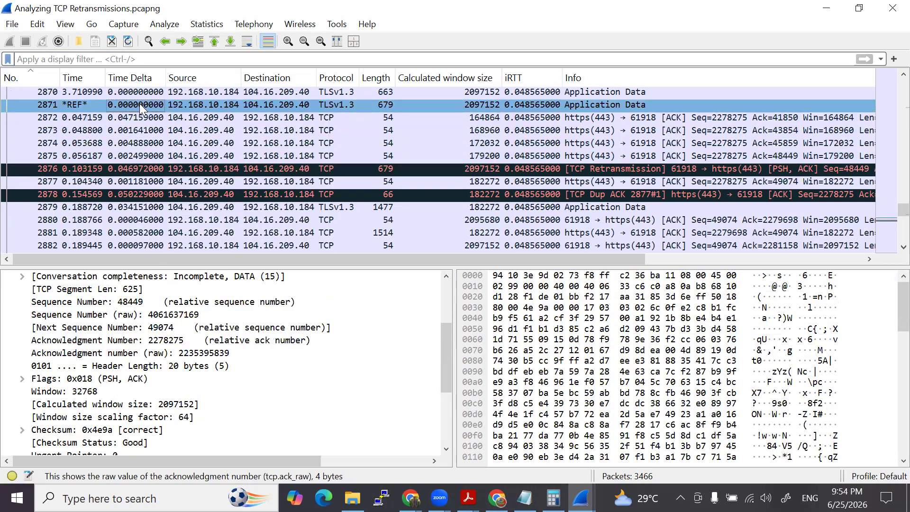
left_click(136, 195)
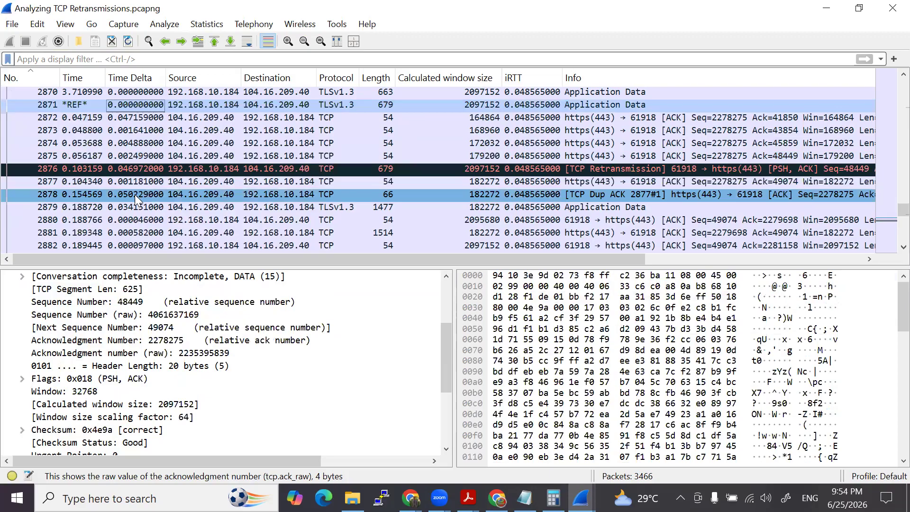
left_click(138, 170)
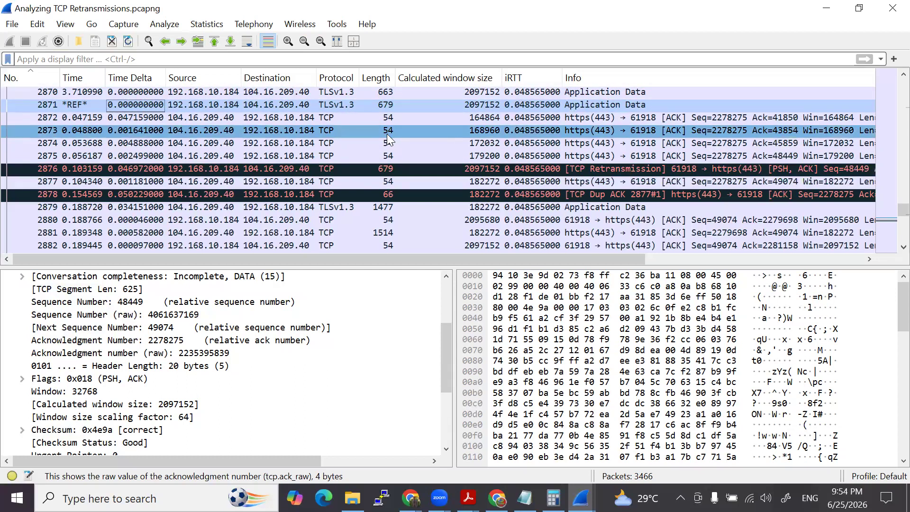
right_click(133, 103)
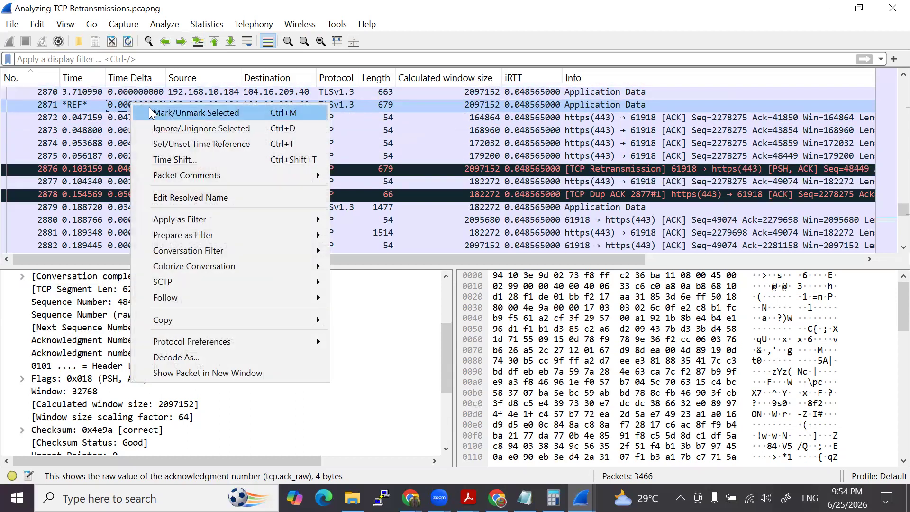
left_click(173, 144)
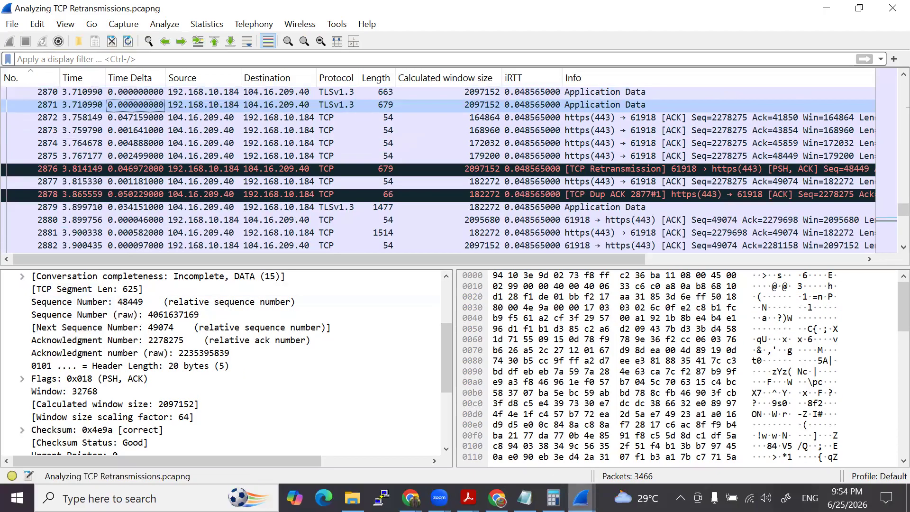
- Look up the next packet to examine, 3153, in the lab questions of the capture file properties
left_click(582, 498)
left_click(524, 436)
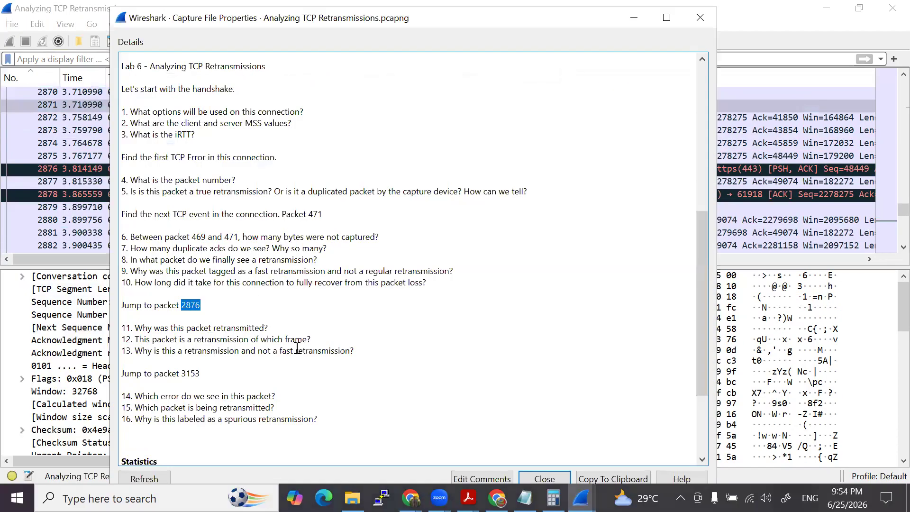
scroll(257, 366, "down", 1)
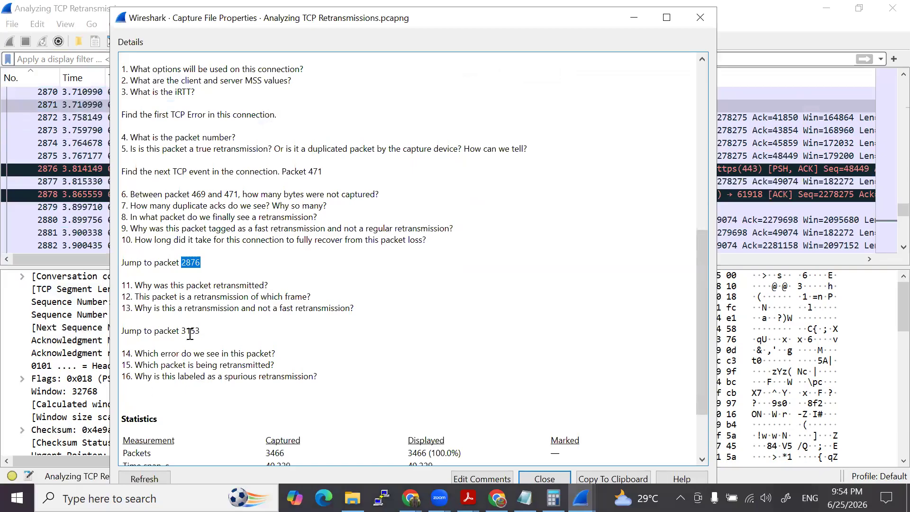
double_click(190, 330)
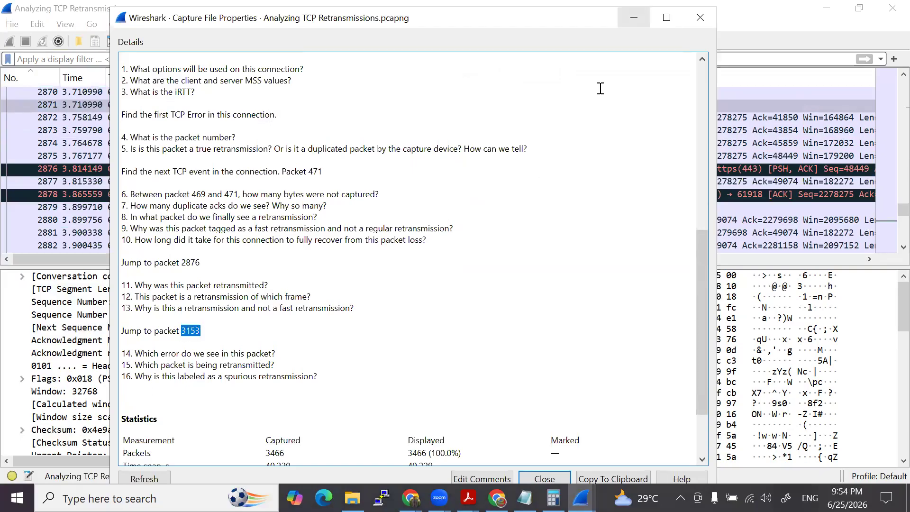
key("Escape")
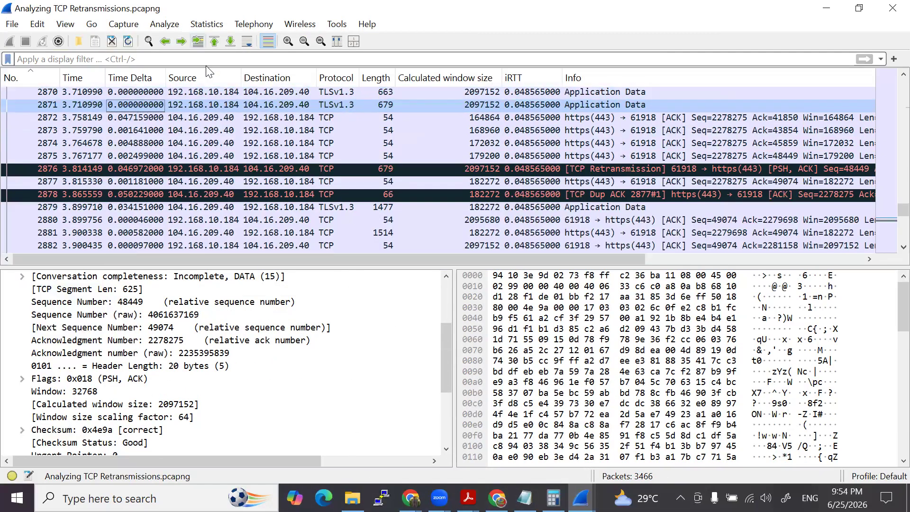
- Jump to packet 3153 in the packet list
key("ctrl+g")
type("3153")
key("Return")
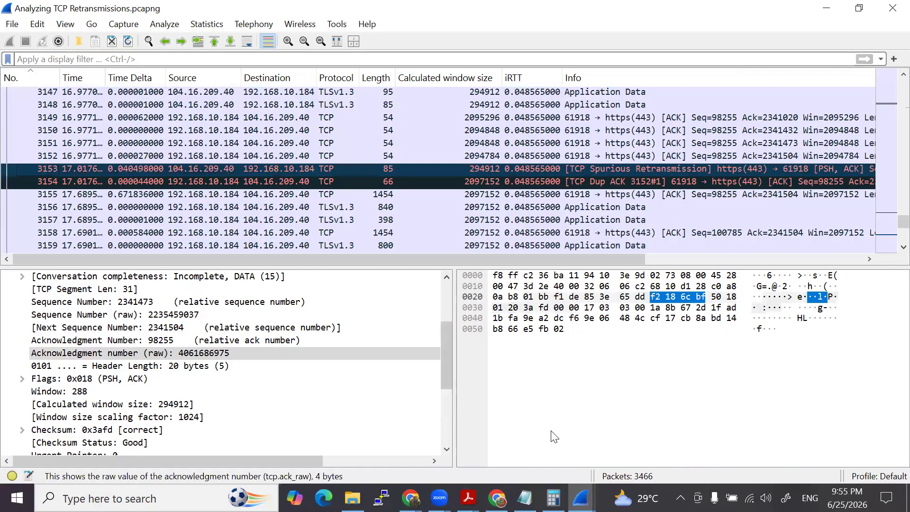
- Read lab questions 14 to 16 in the capture file properties and return to packet 3153
left_click(581, 498)
left_click(629, 463)
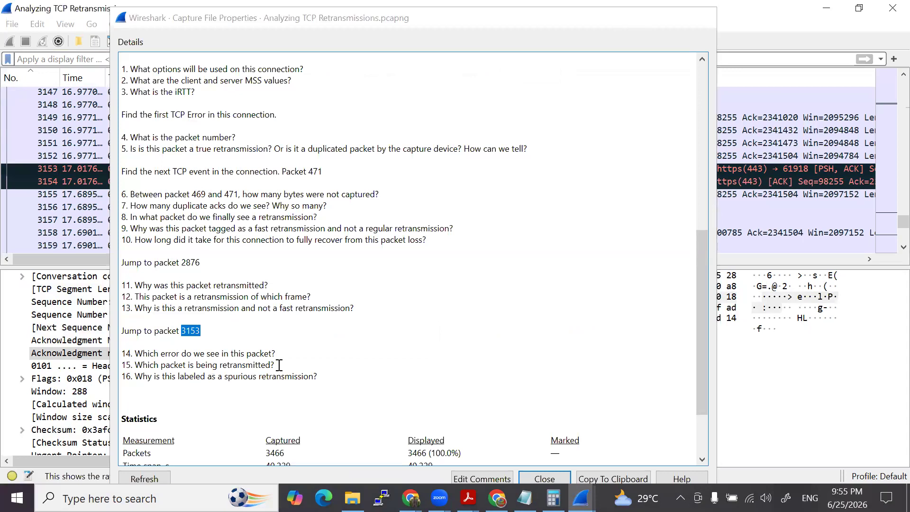
left_click(634, 17)
left_click(553, 171)
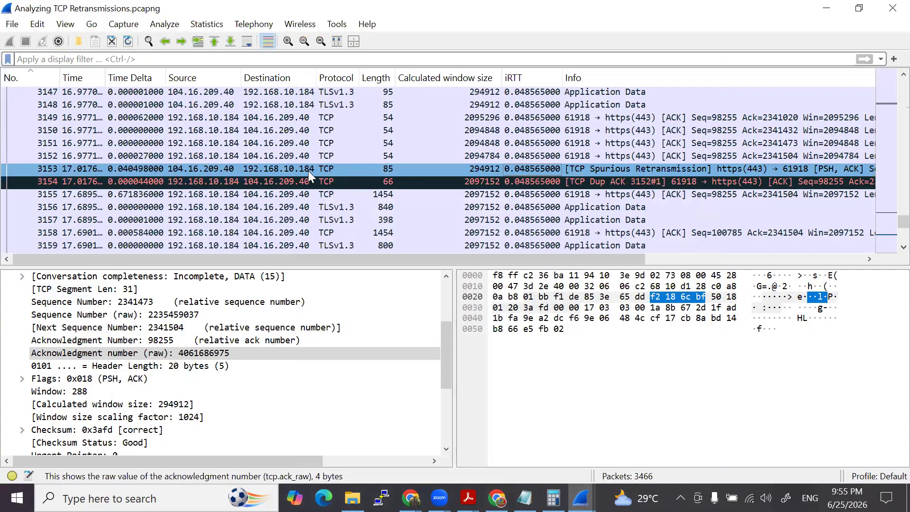
- Compare the sequence numbers of packets 3148 and 3153, checking the packets between them, to identify the segment being retransmitted
left_click(211, 105)
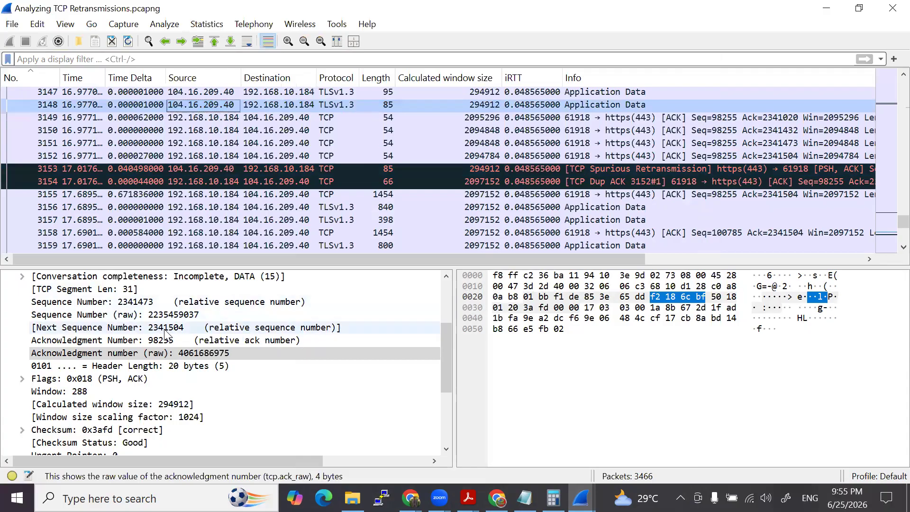
key("Down")
key("Down")
key("Down")
key("Down")
key("Down")
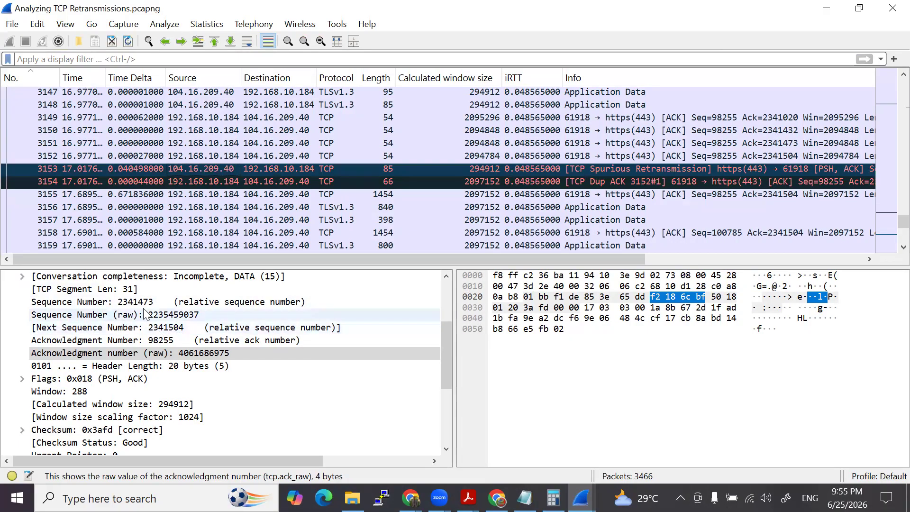
left_click(188, 105)
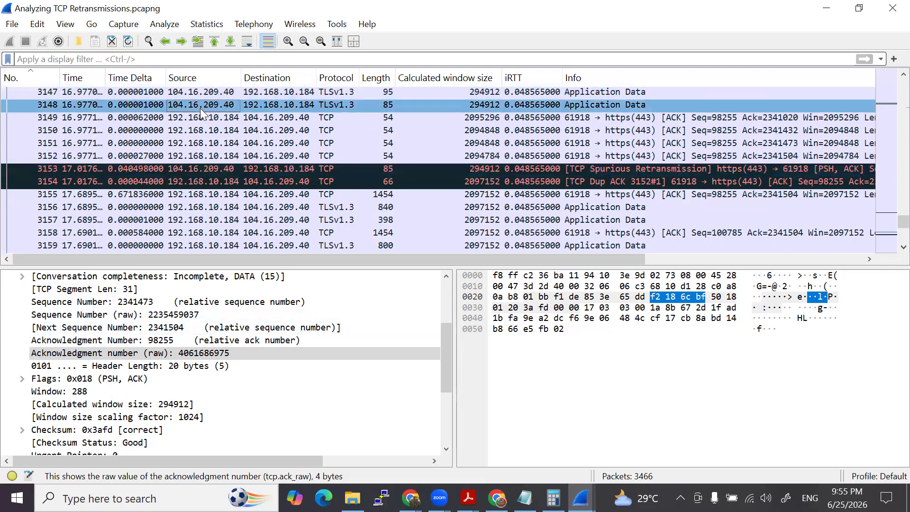
left_click(223, 169)
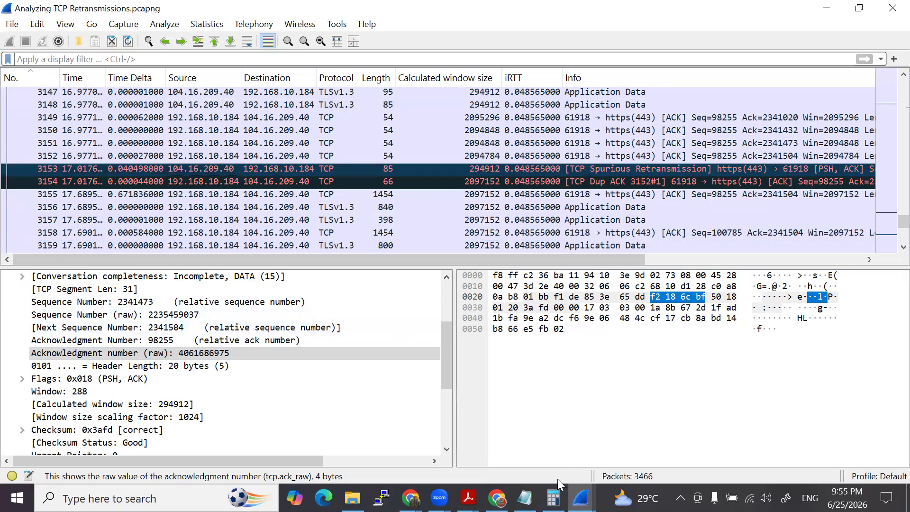
- Reread question 16 on the spurious retransmission label and review the TCP details of packet 3153 against the preceding acknowledgments
mouse_move(582, 498)
left_click(640, 441)
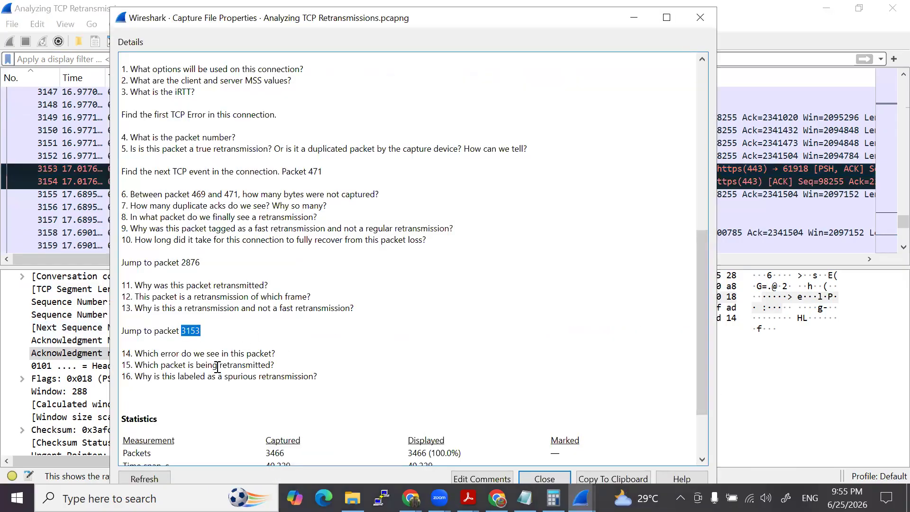
left_click_drag(142, 376, 324, 378)
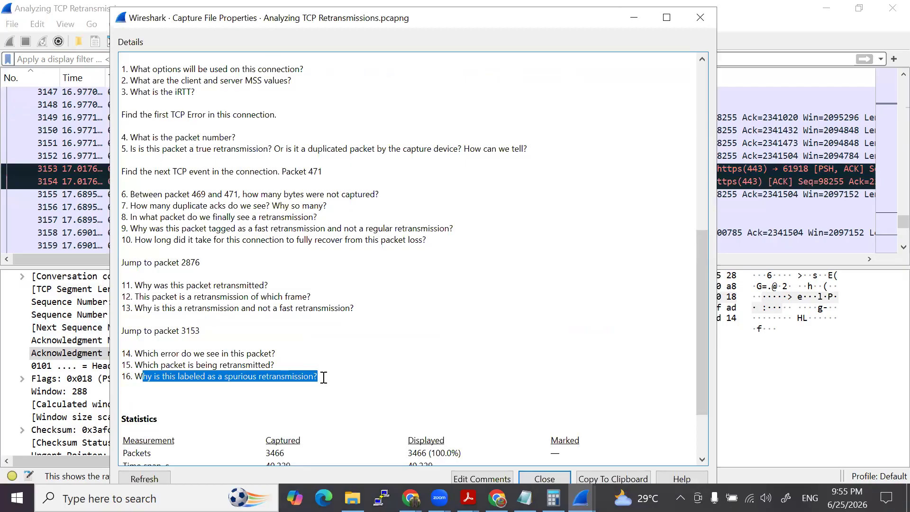
left_click(634, 17)
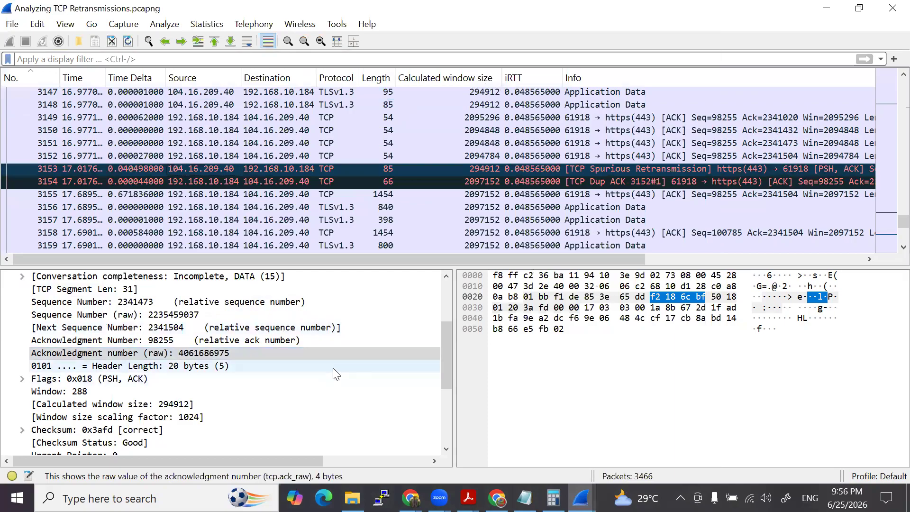
scroll(336, 372, "down", 3)
scroll(345, 358, "up", 6)
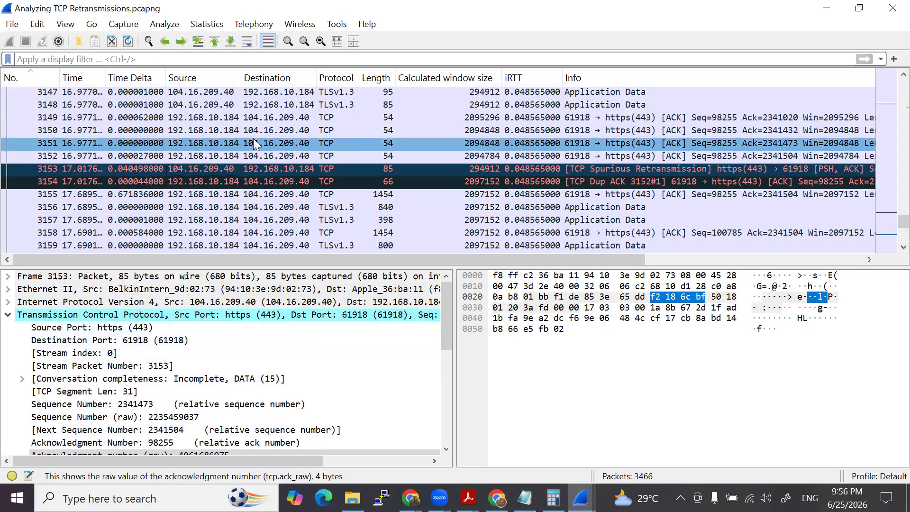
scroll(227, 442, "down", 1)
- Switch to the course slides in Adobe Acrobat, look over the Task 6 to Task 8 topics, and return to the capture
mouse_move(469, 498)
left_click(427, 427)
scroll(313, 262, "down", 3)
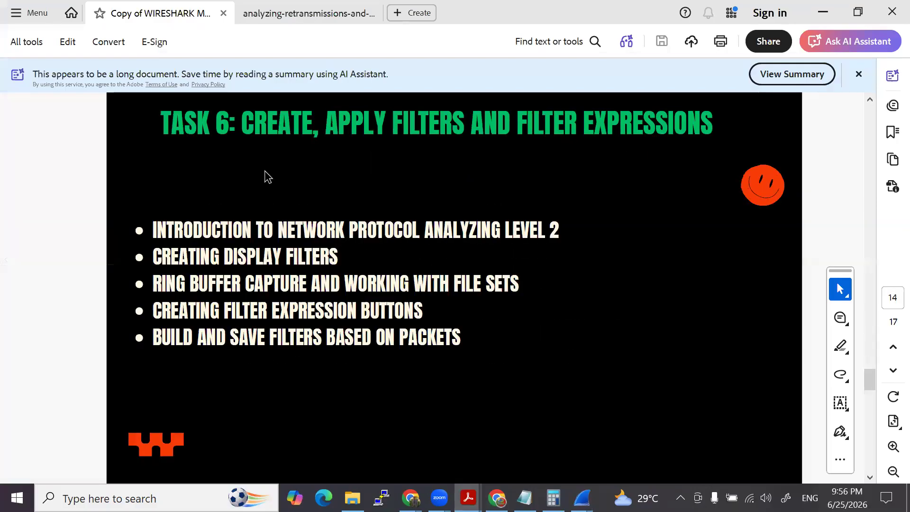
scroll(237, 292, "down", 3)
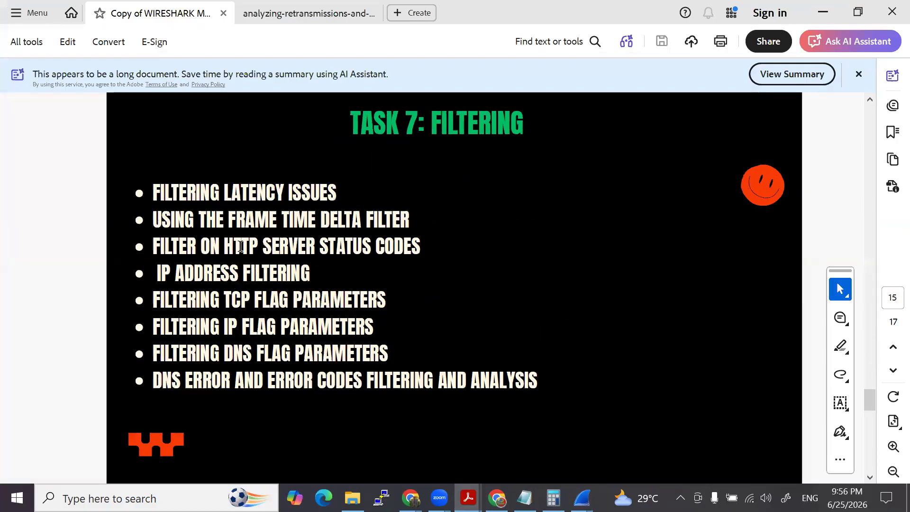
scroll(294, 360, "down", 3)
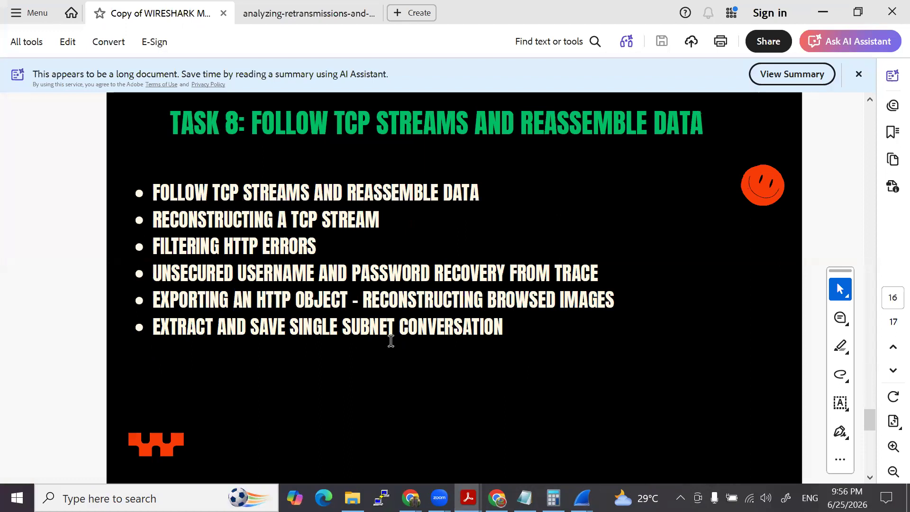
scroll(398, 341, "up", 3)
scroll(403, 339, "down", 6)
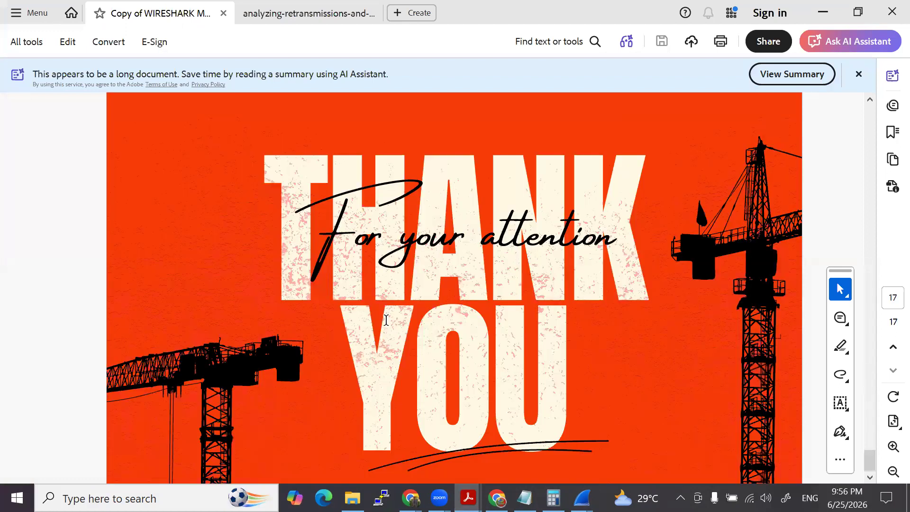
scroll(415, 322, "up", 6)
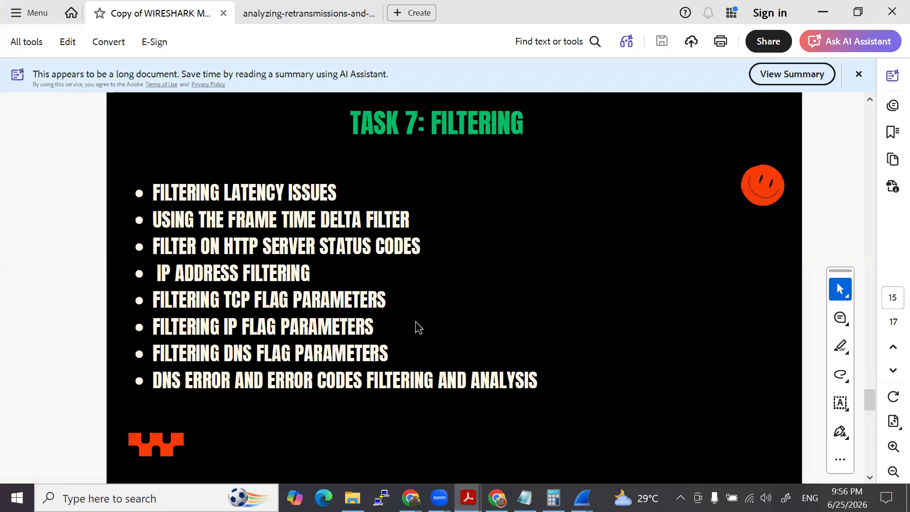
key("super+Down")
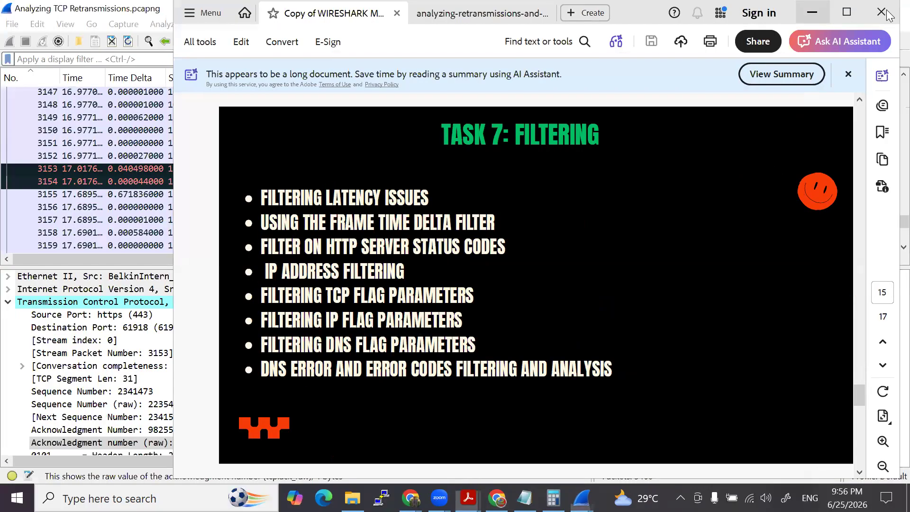
left_click(813, 12)
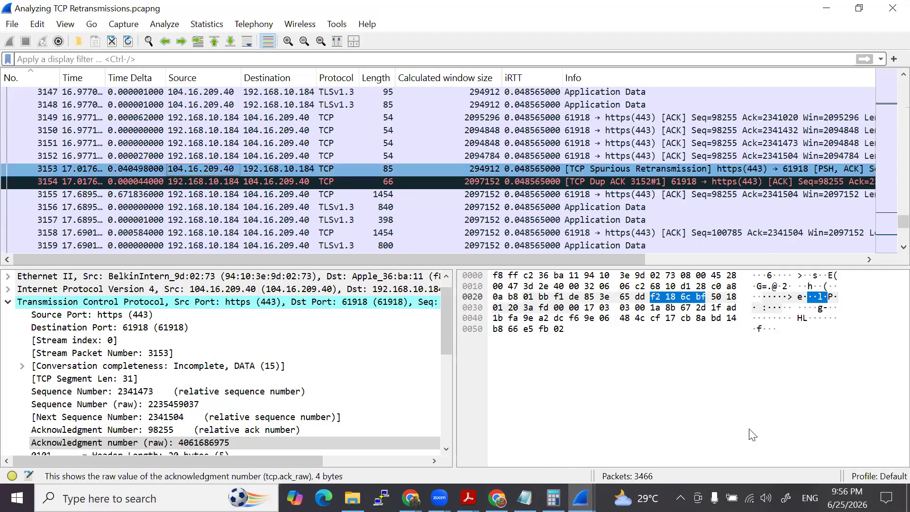
key("alt+Tab")
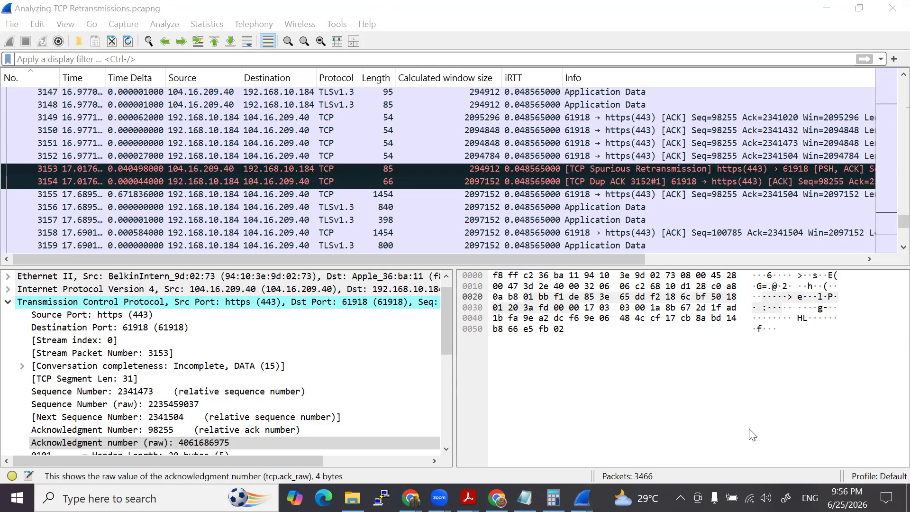